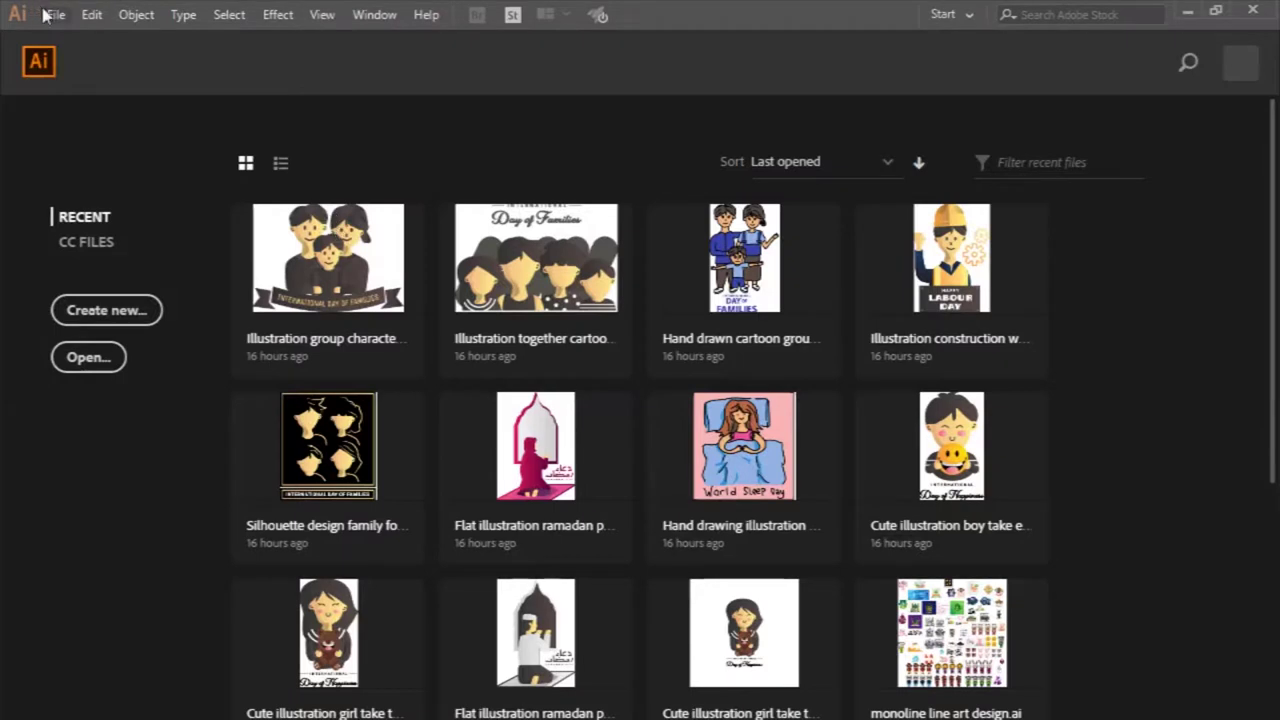
Open the New Document dialog from the File menu.
click(52, 14)
click(75, 38)
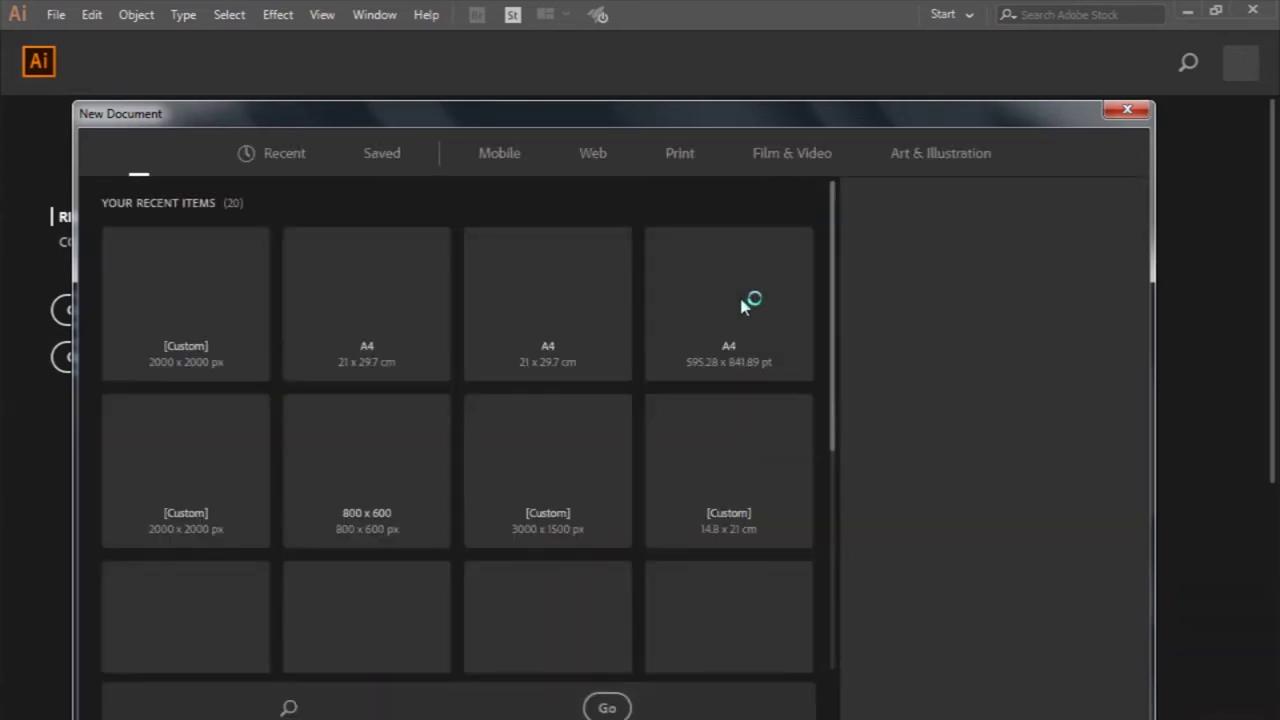
Name the 2000 × 2000 px document 'Vintage outdoor badge design' and create it.
double_click(947, 245)
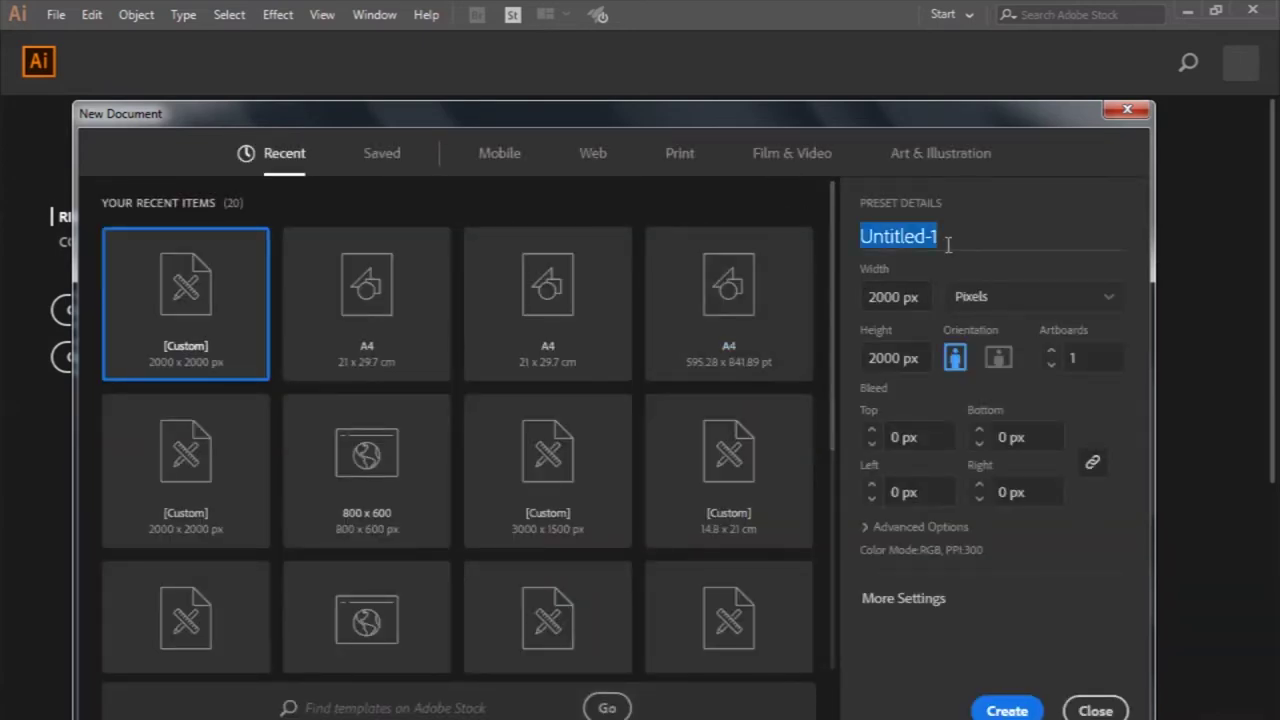
text(Vintage )
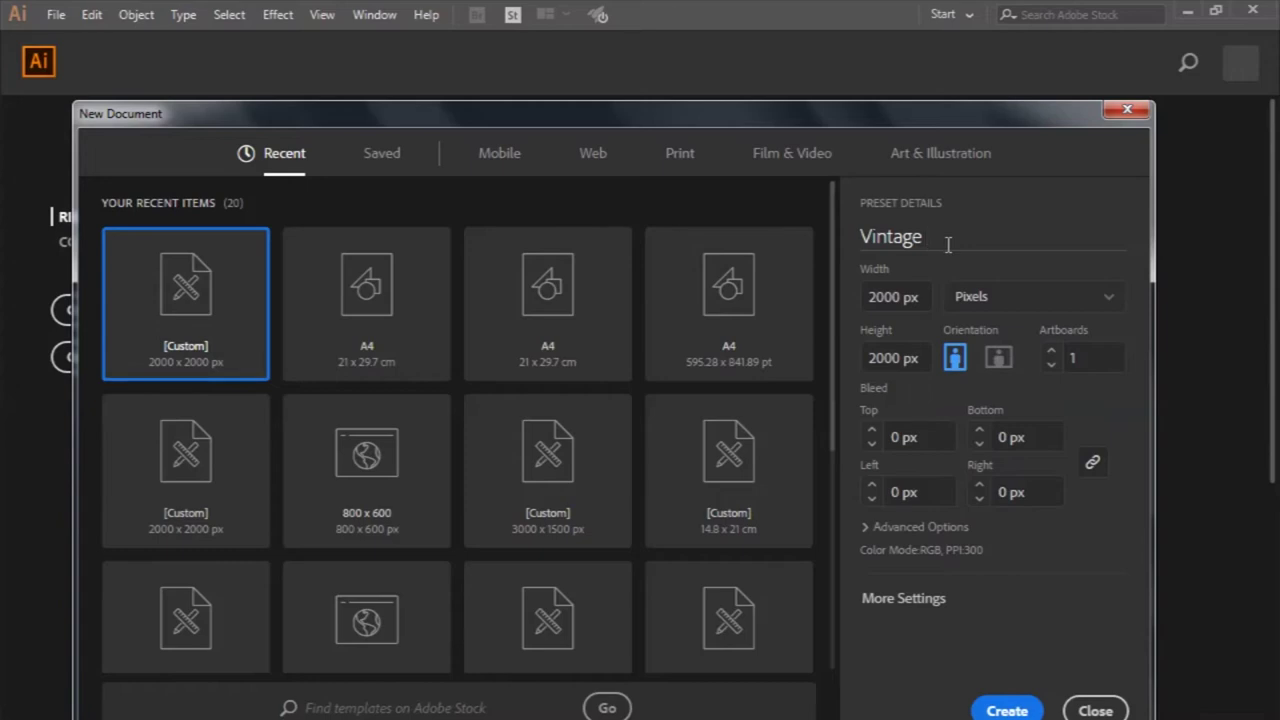
text(badge design)
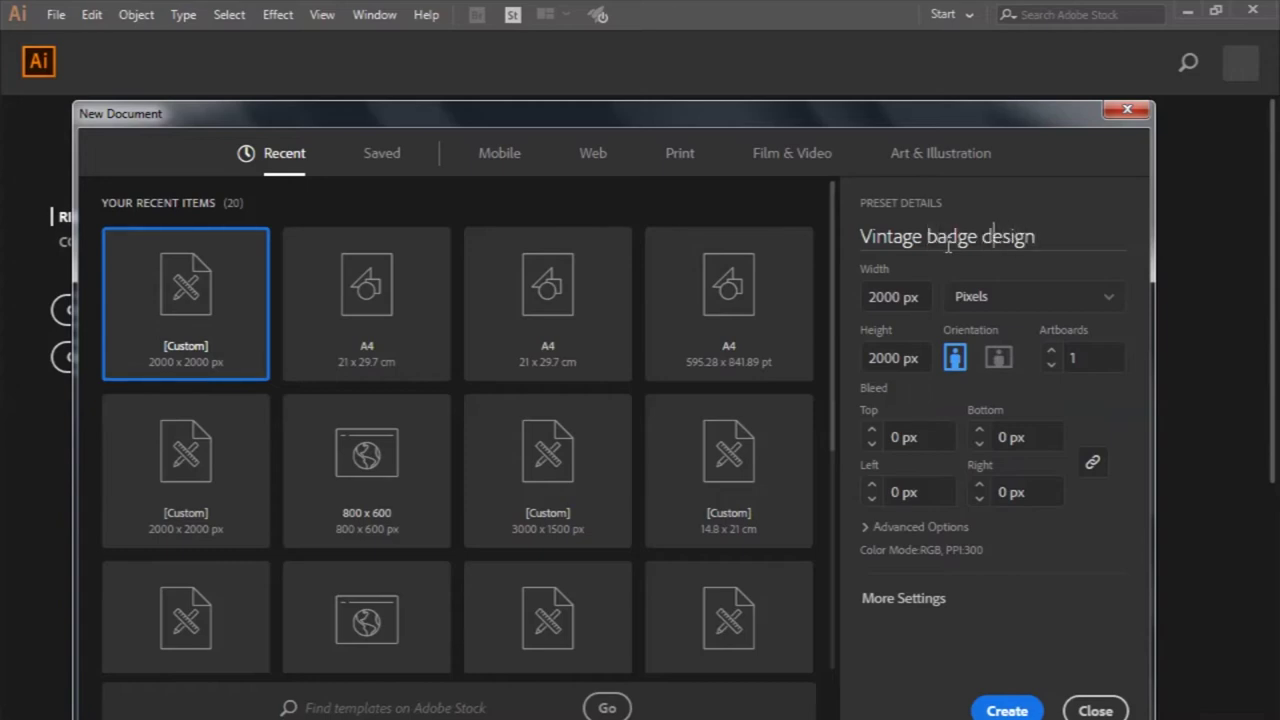
text( outdoor)
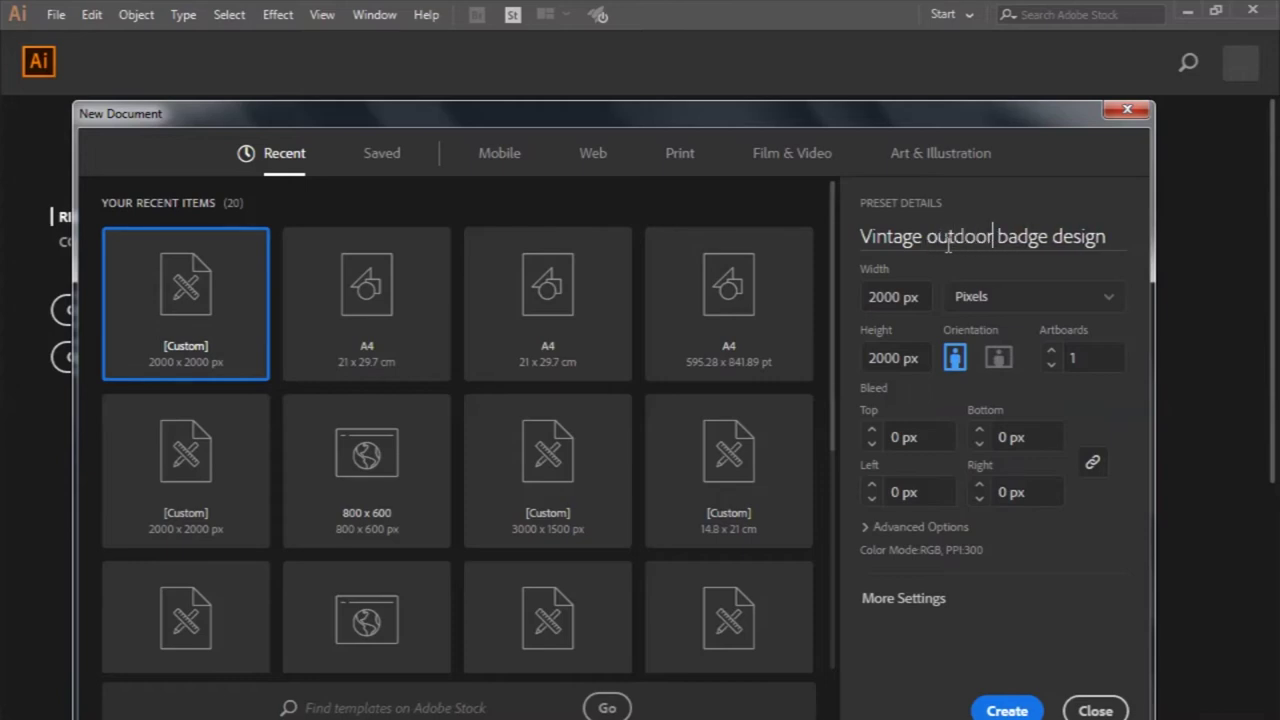
key(Escape)
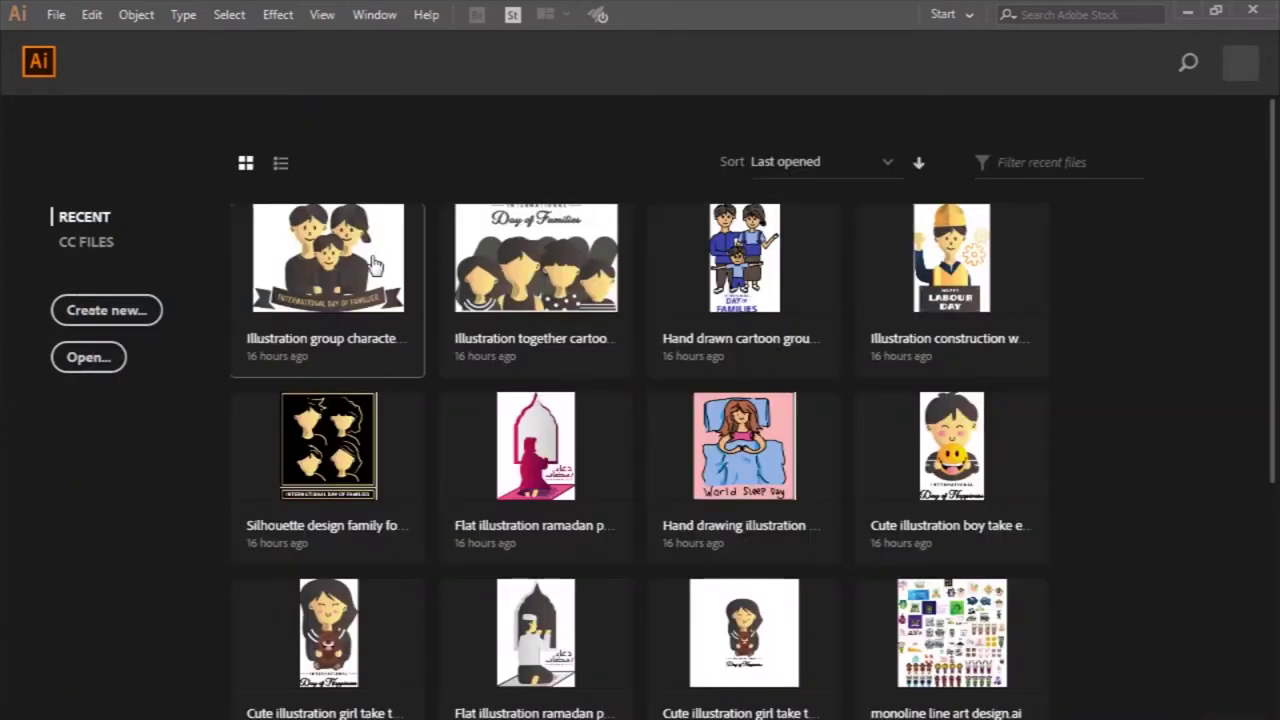
click(372, 263)
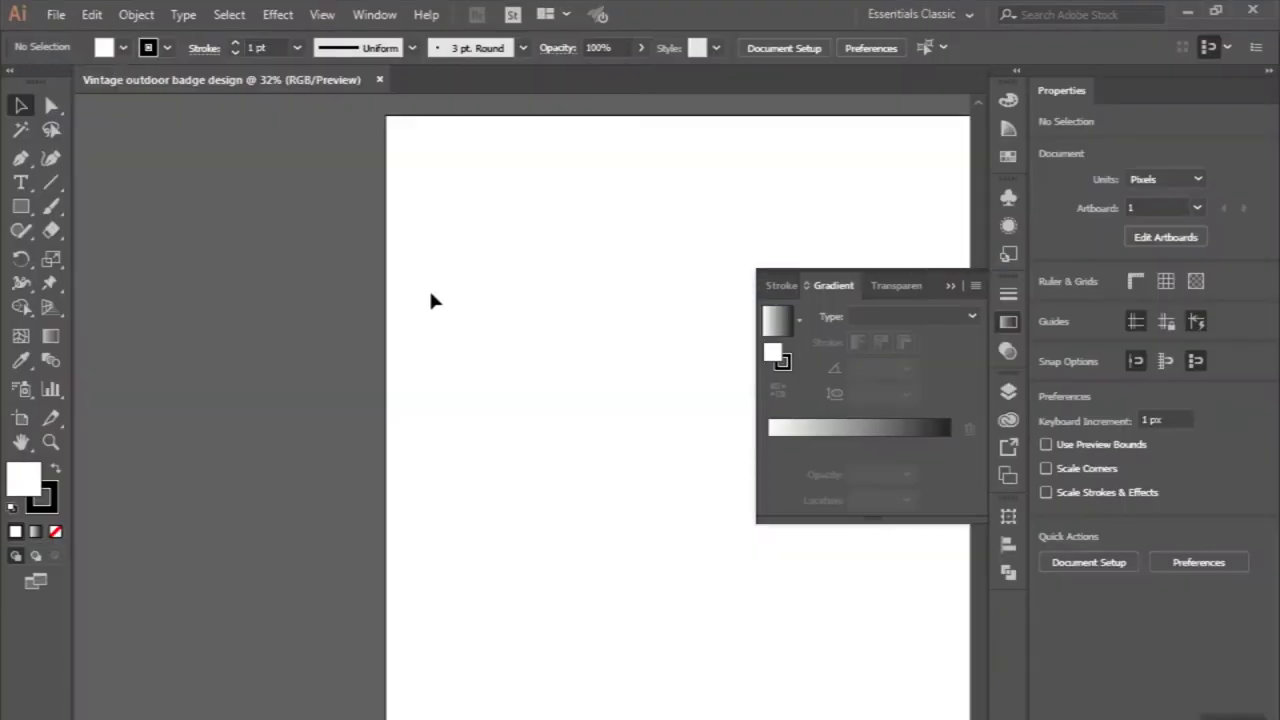
Collapse the floating Gradient panel and fit the whole artboard in the window.
click(952, 286)
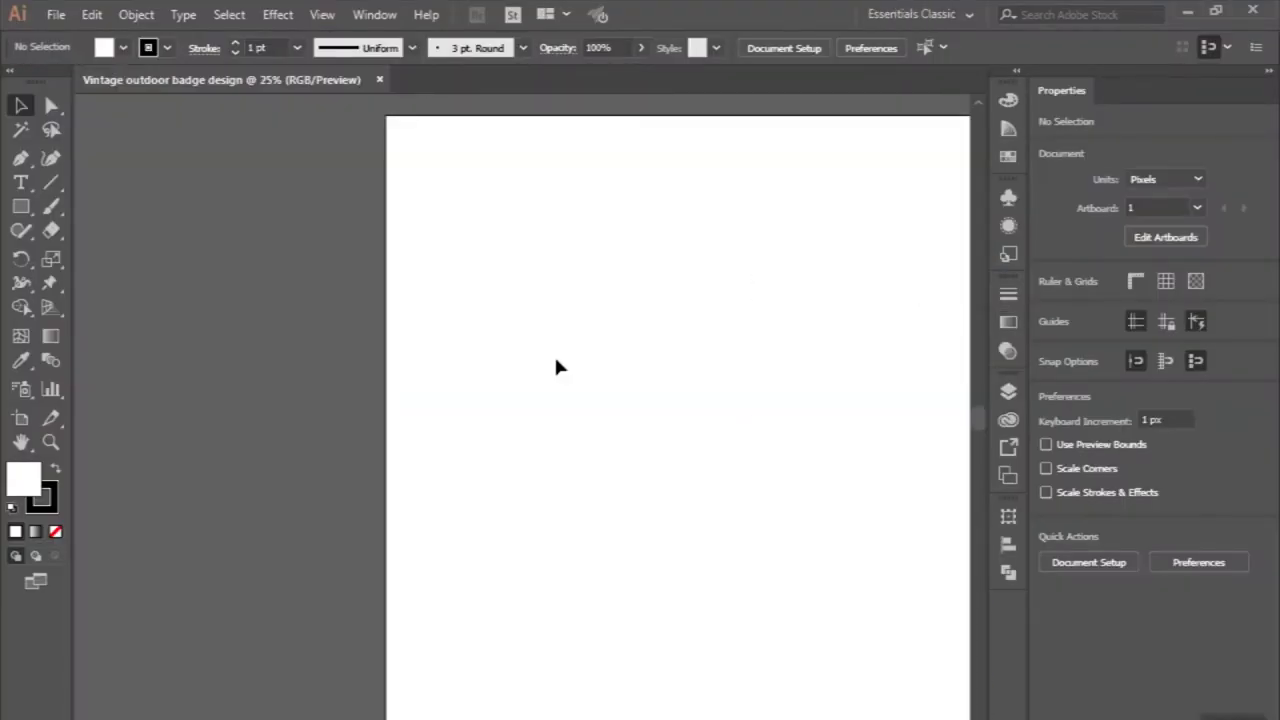
key(ctrl+0)
mouse_move(21, 206)
mouse_down()
mouse_move(66, 229)
mouse_move(77, 252)
mouse_up()
Draw a large circle centred on the artboard with no fill.
drag(576, 421, 665, 565)
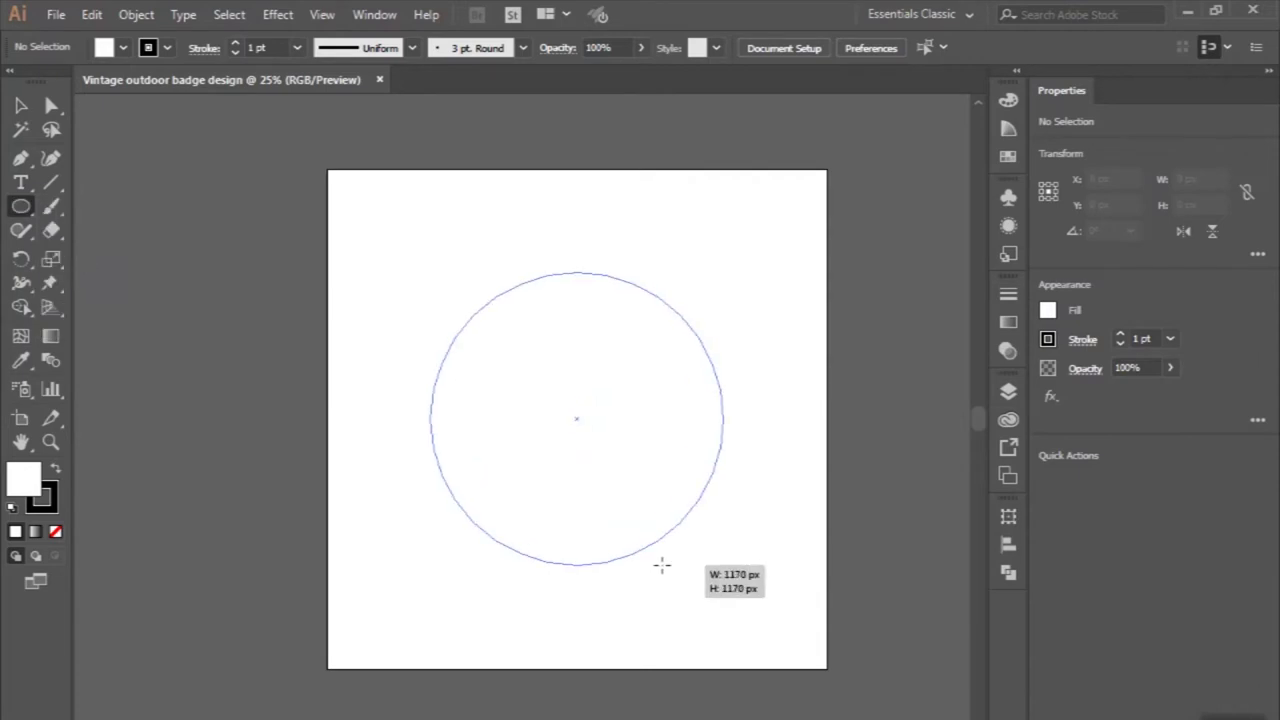
drag(662, 566, 651, 554)
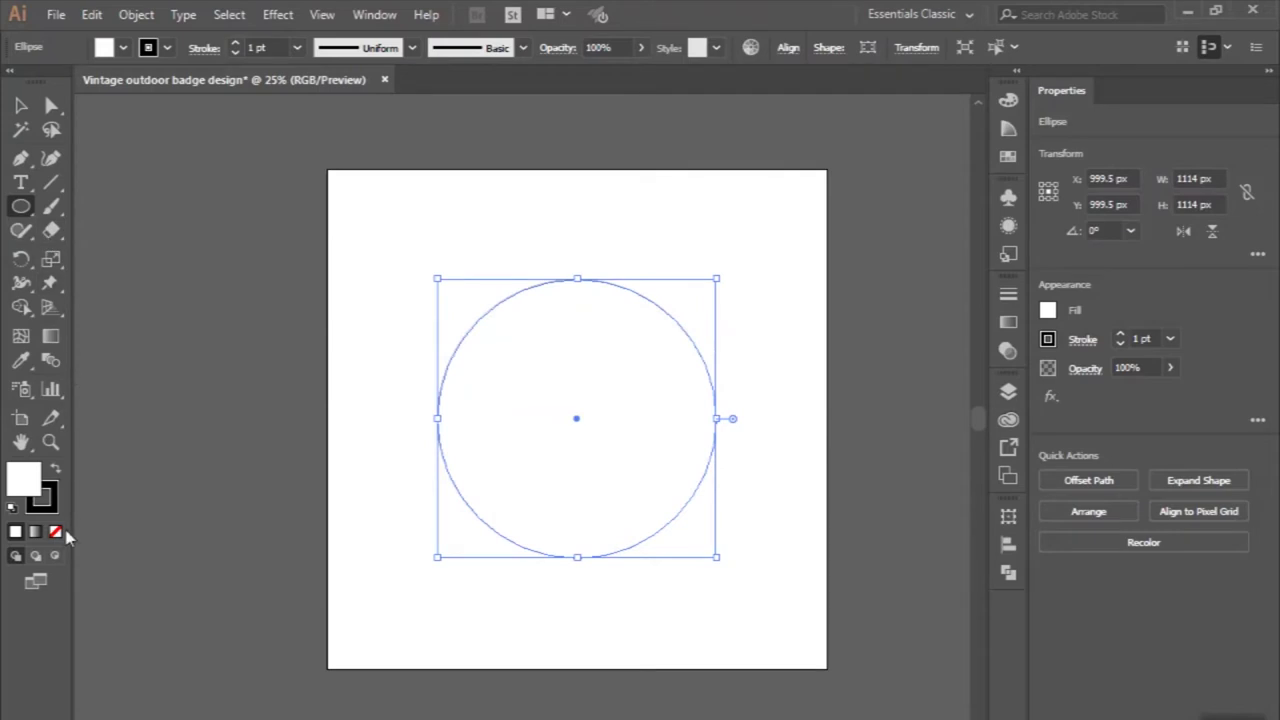
click(55, 531)
click(20, 106)
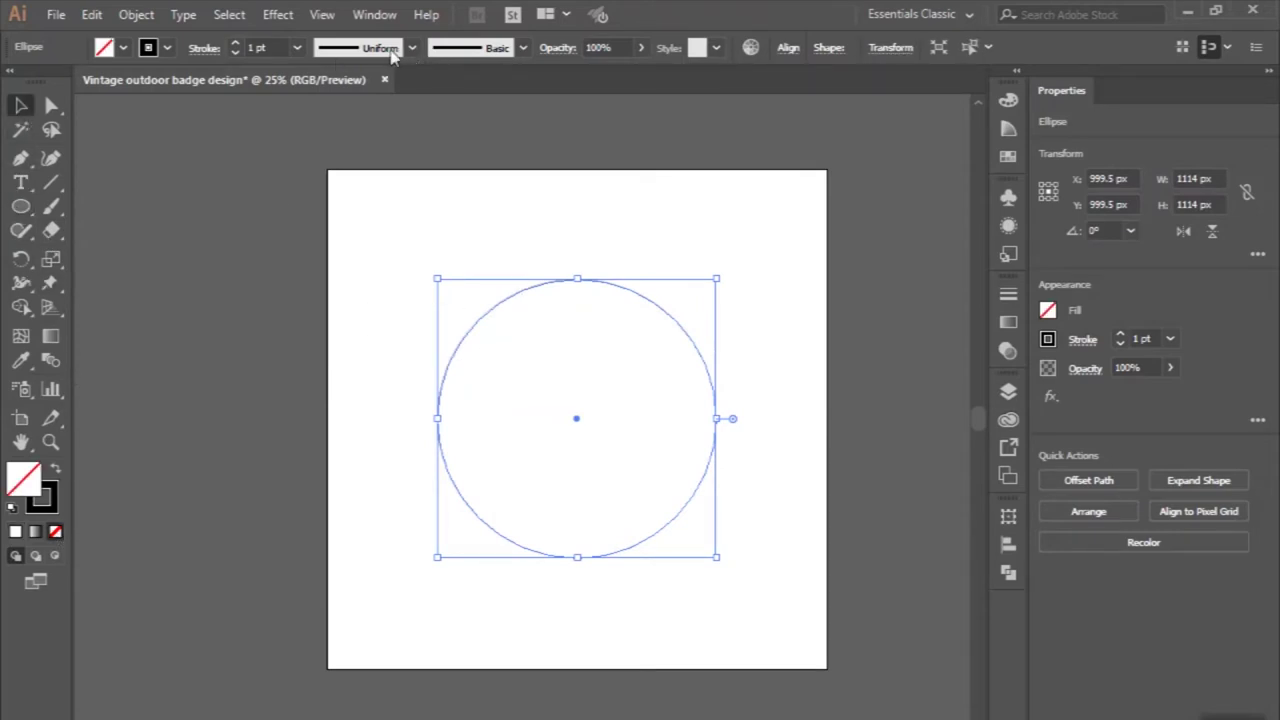
Give the circle a 1.5 pt stroke with the 10 pt. Round brush, then deselect it.
click(447, 55)
click(376, 91)
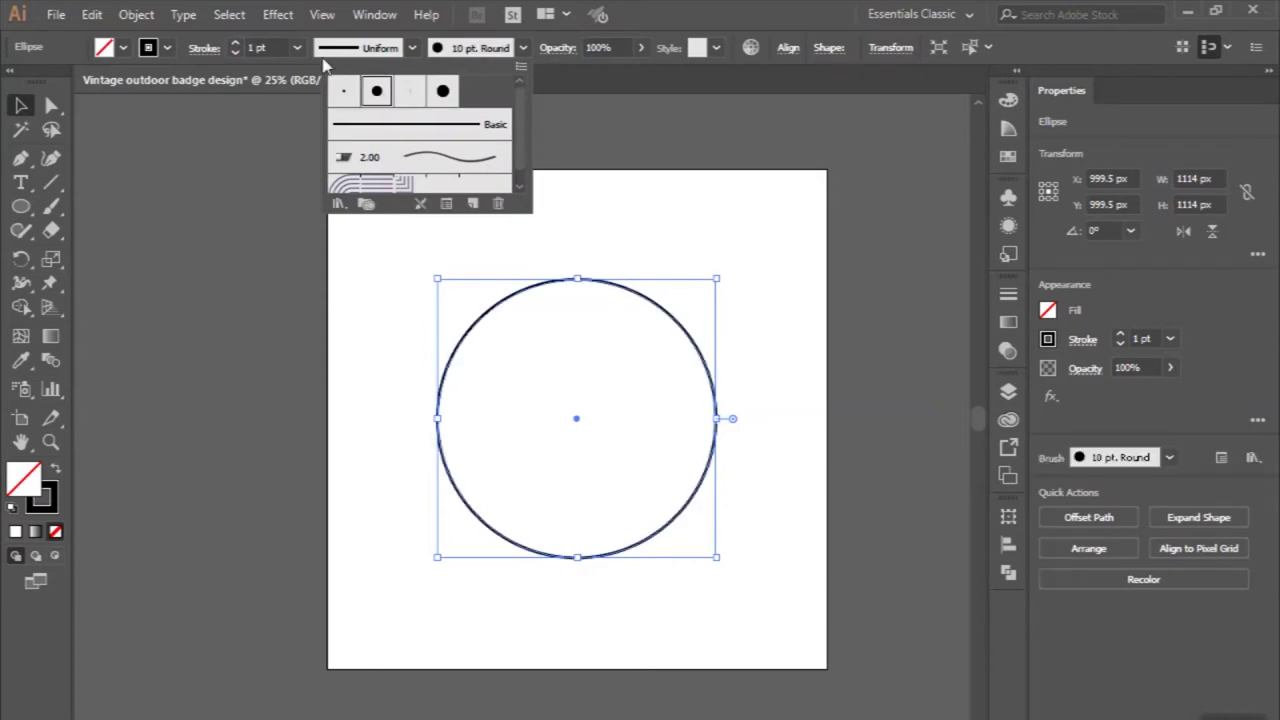
click(255, 47)
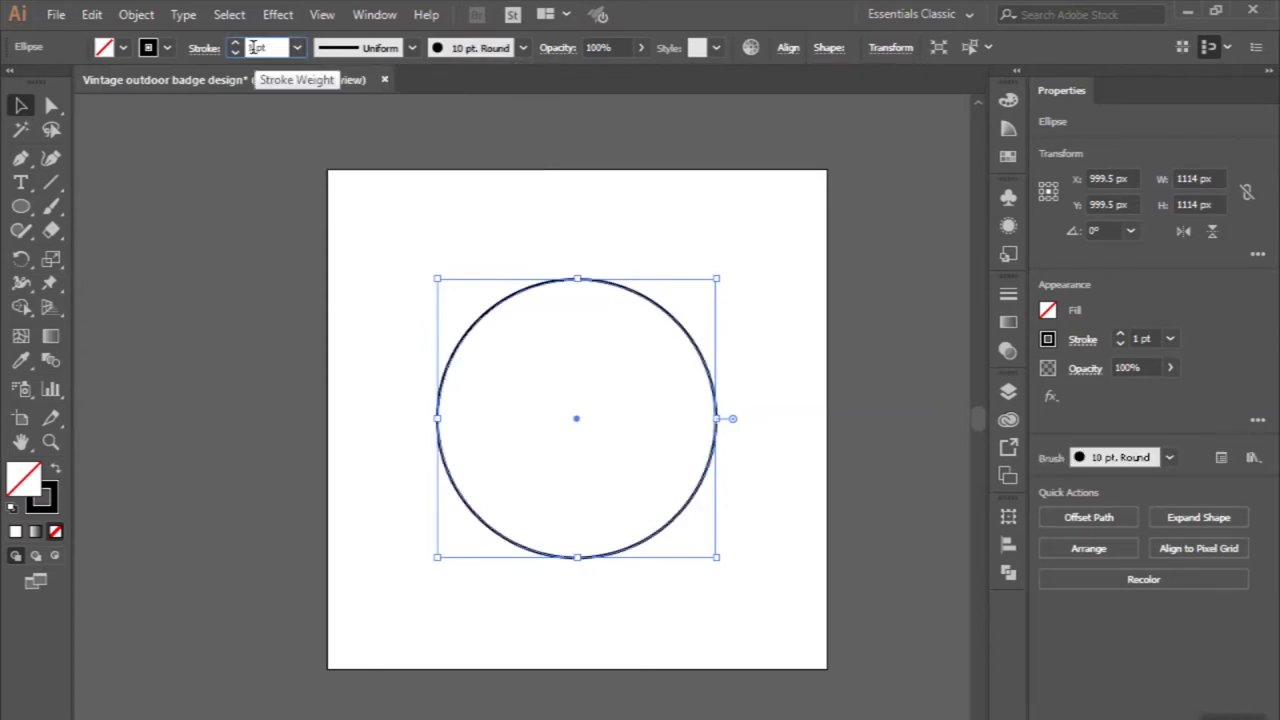
text(.5)
key(Return)
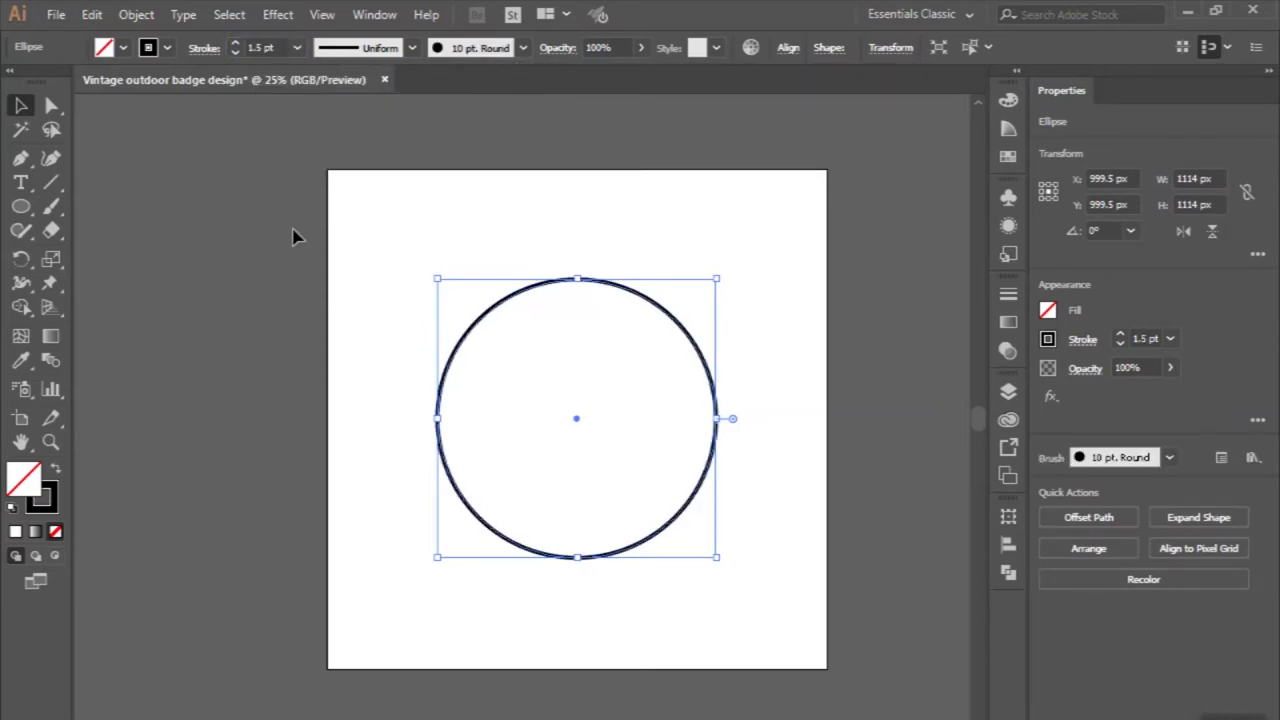
click(293, 236)
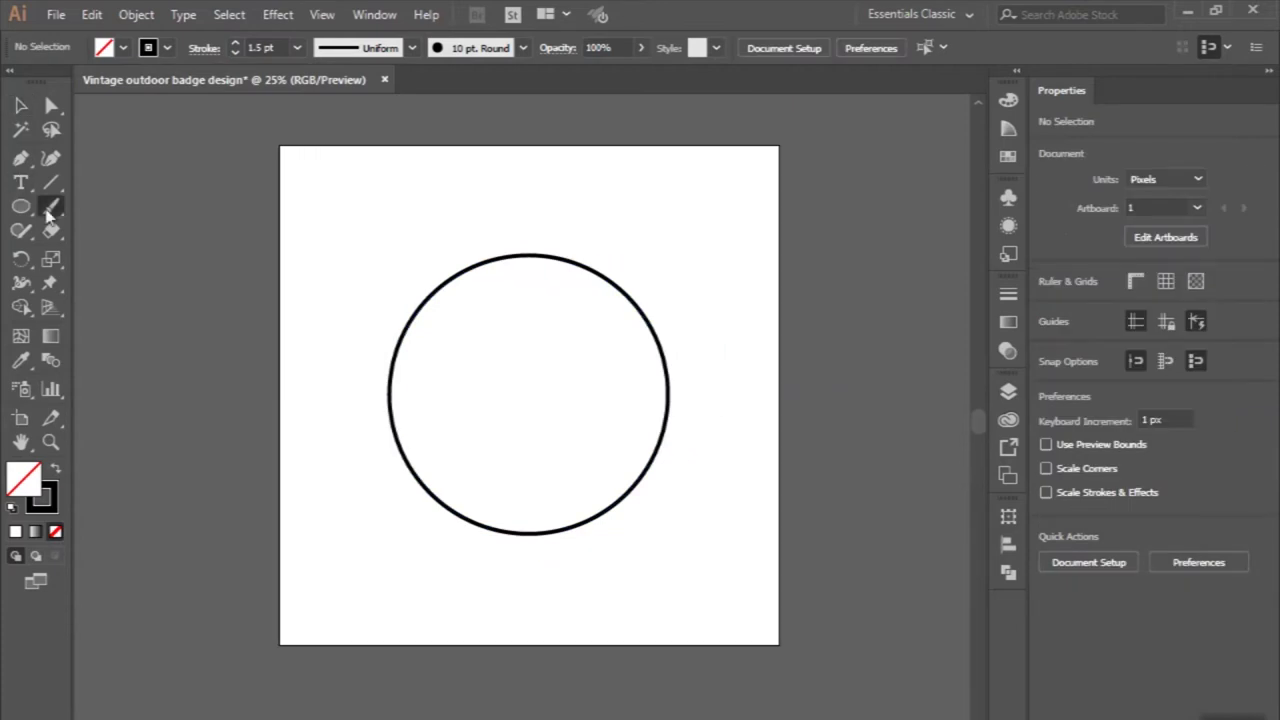
click(50, 206)
click(522, 48)
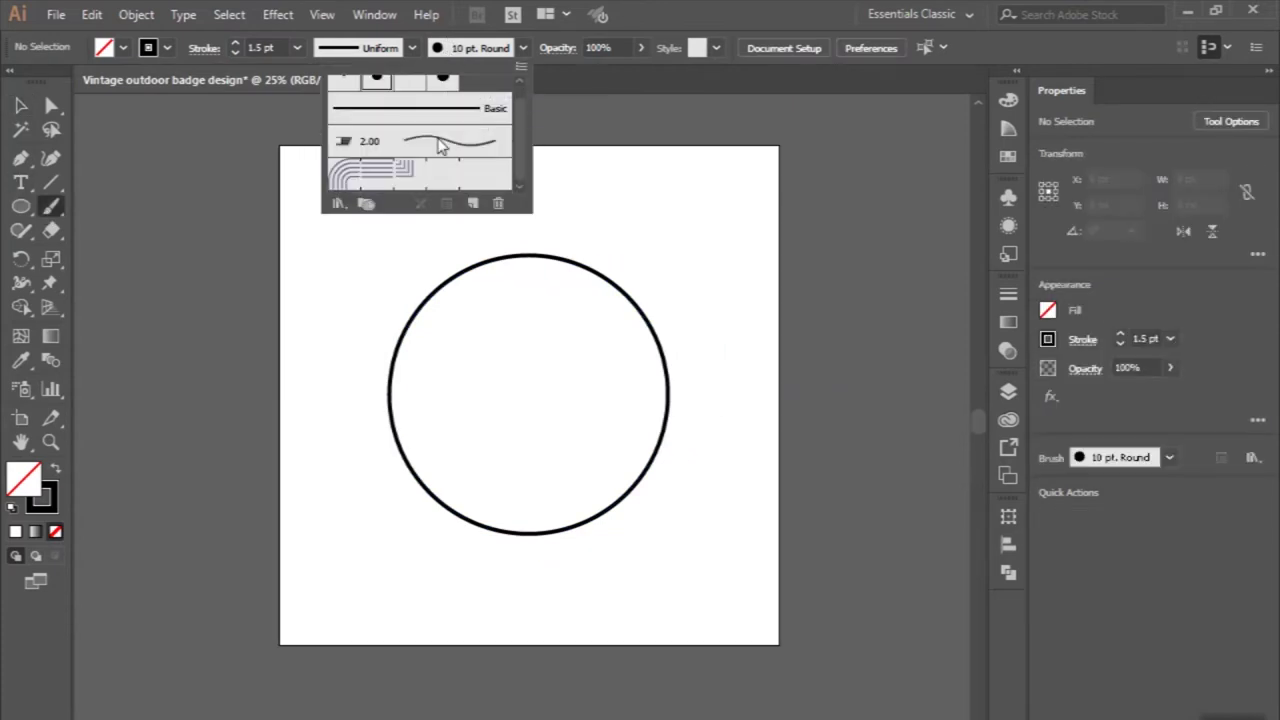
Choose the tapered ink brush from the Artistic_Ink library and move the library panel aside.
scroll(420, 140, up, 1)
click(349, 204)
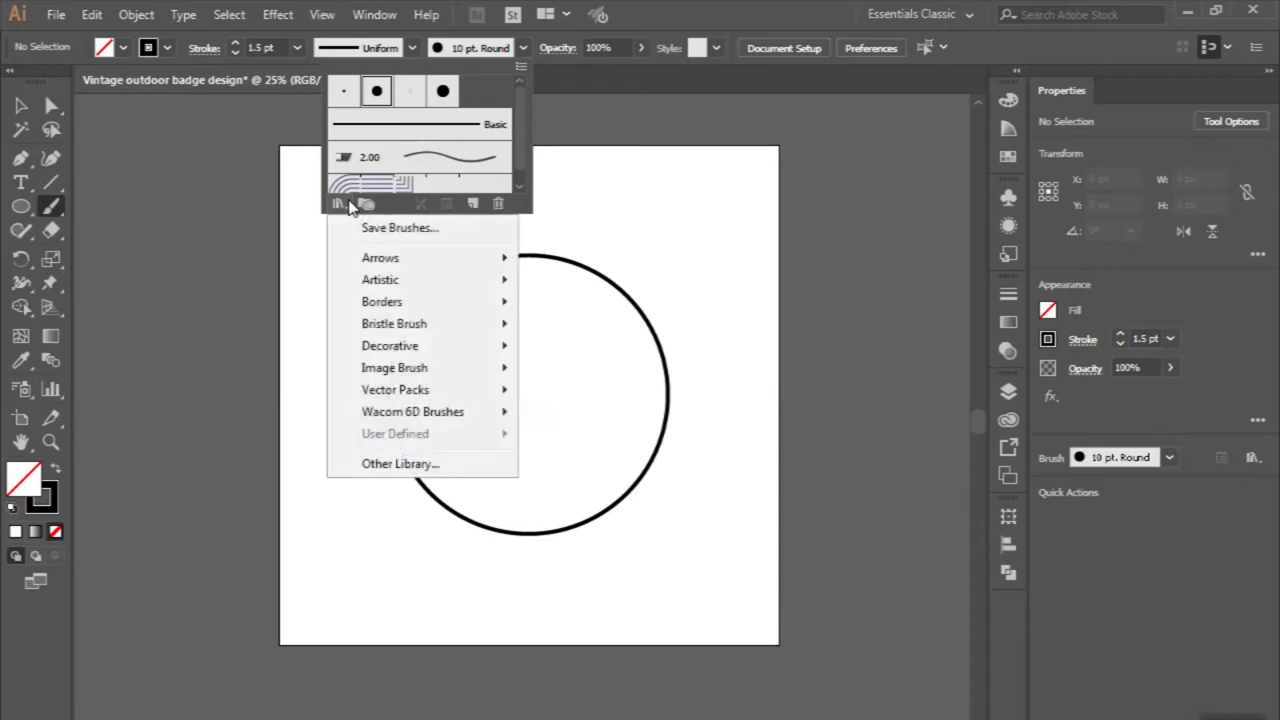
mouse_move(430, 280)
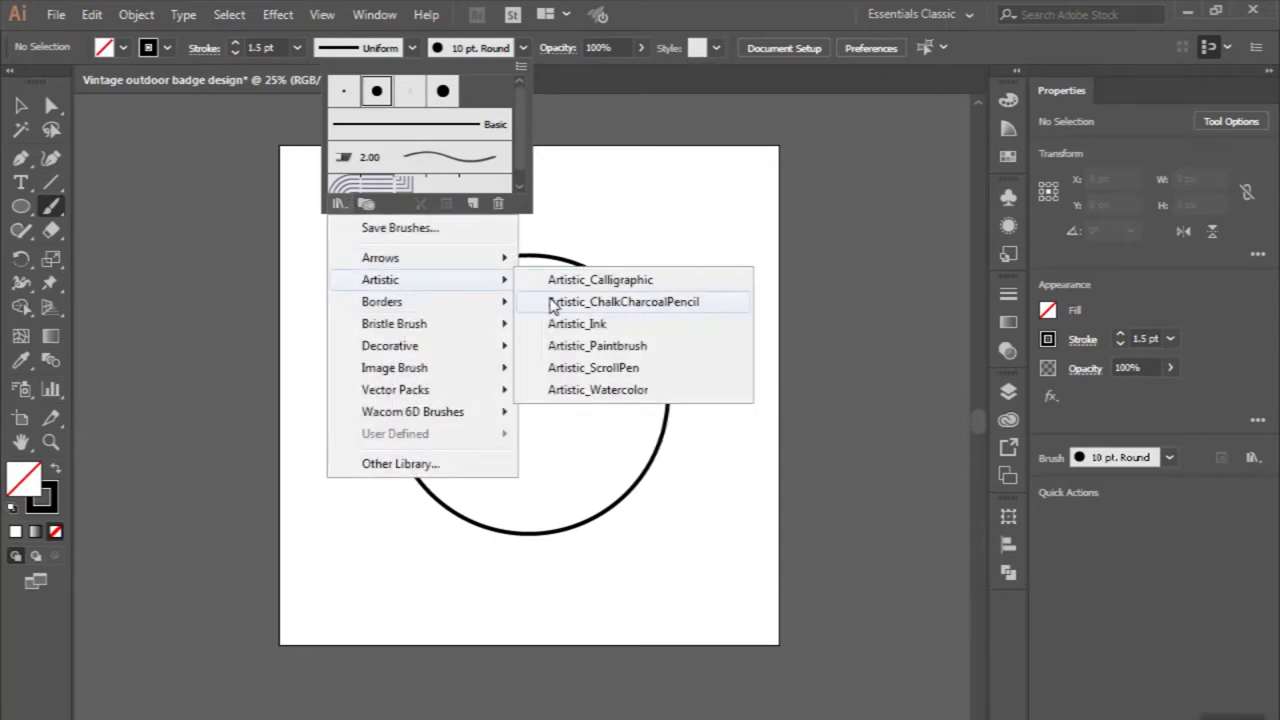
click(560, 323)
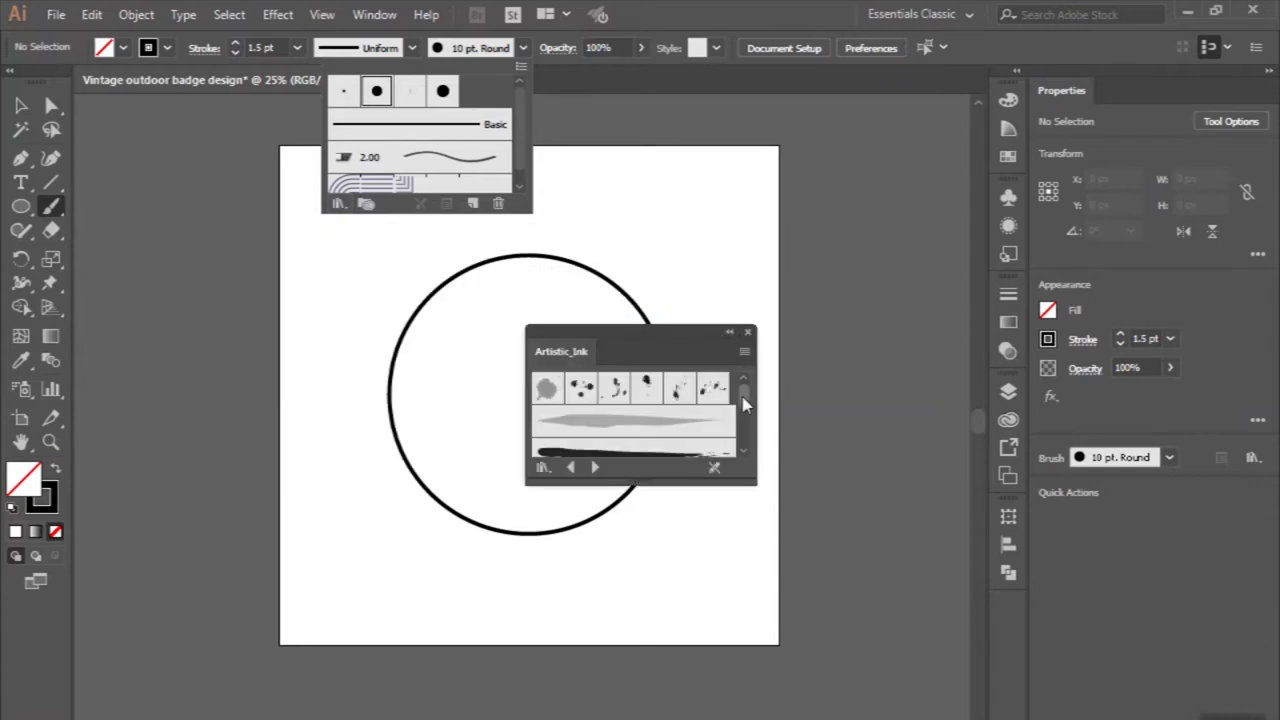
click(743, 403)
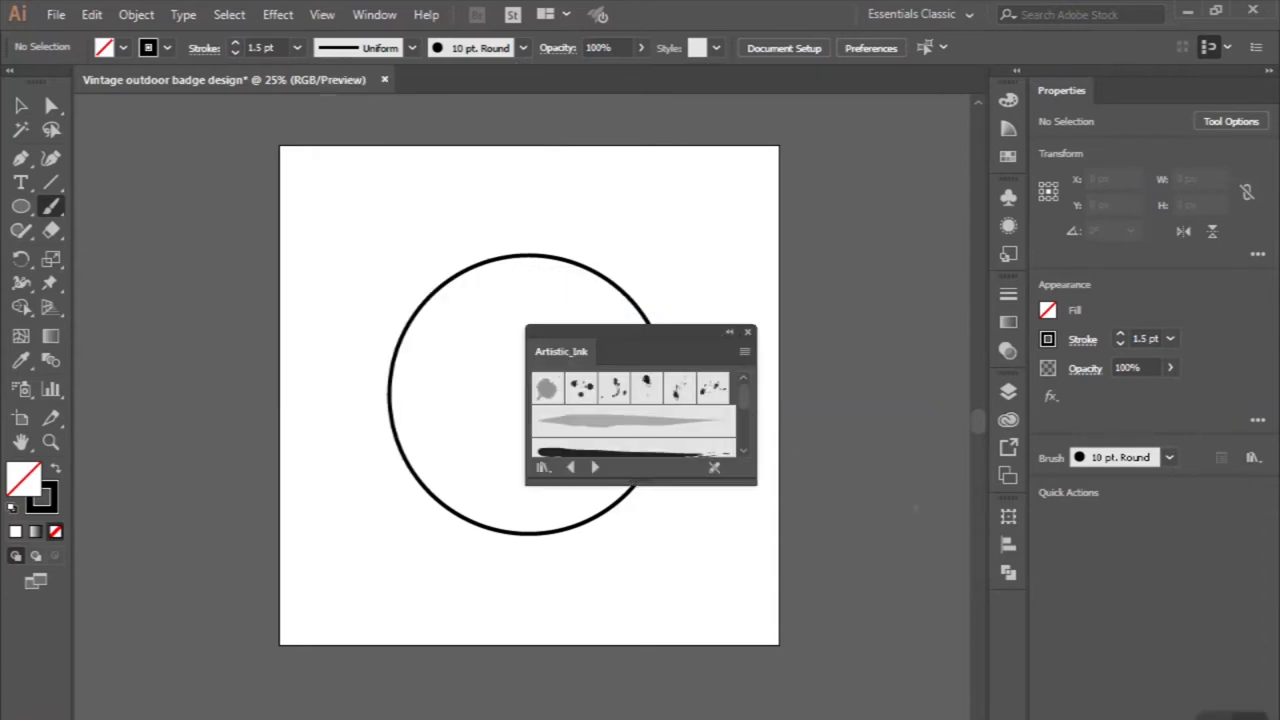
drag(746, 402, 745, 433)
click(714, 432)
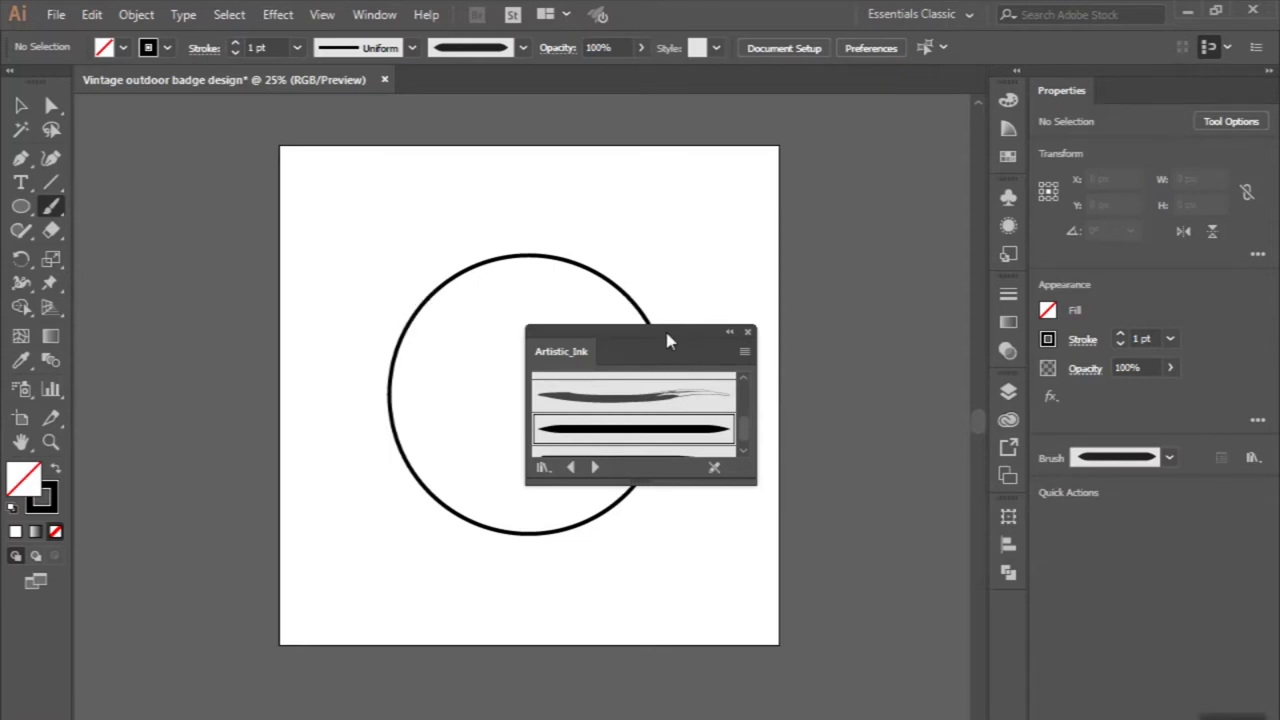
drag(668, 341, 856, 580)
scroll(471, 406, up, 2)
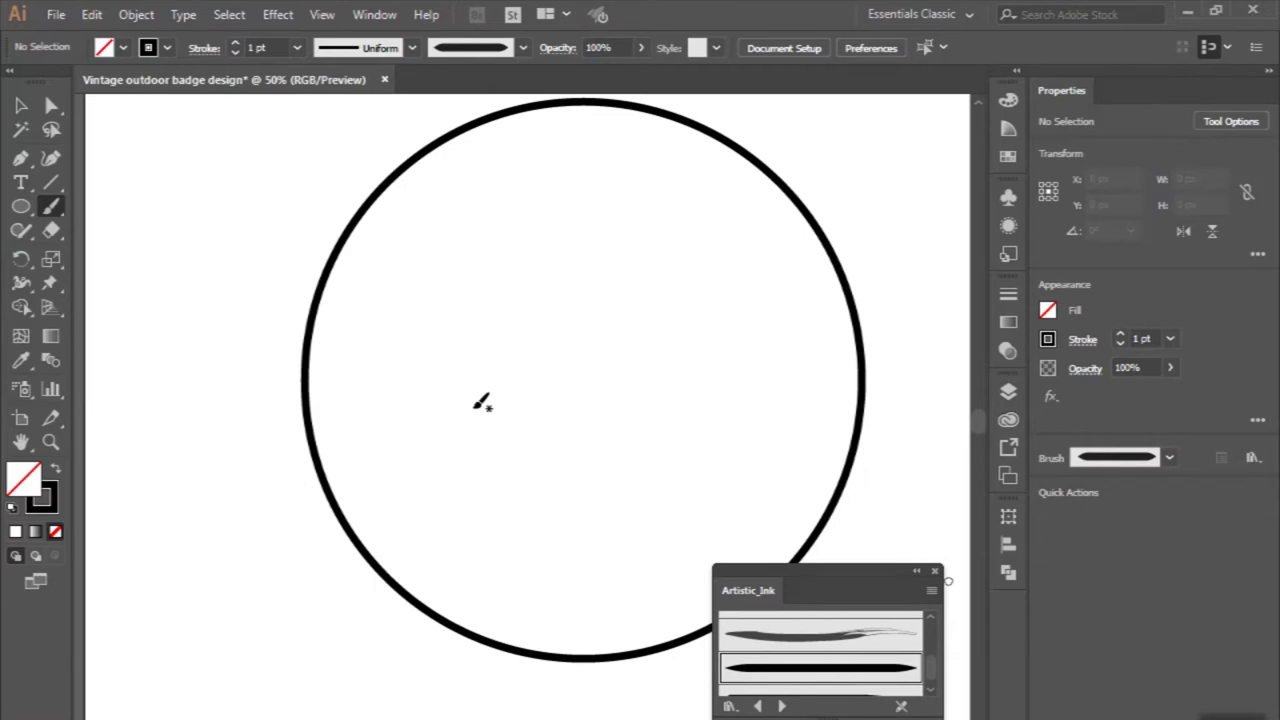
Paint a horizon stroke from the circle's left edge and thicken it to 2 pt.
scroll(383, 547, down, 1)
scroll(383, 557, right, 2)
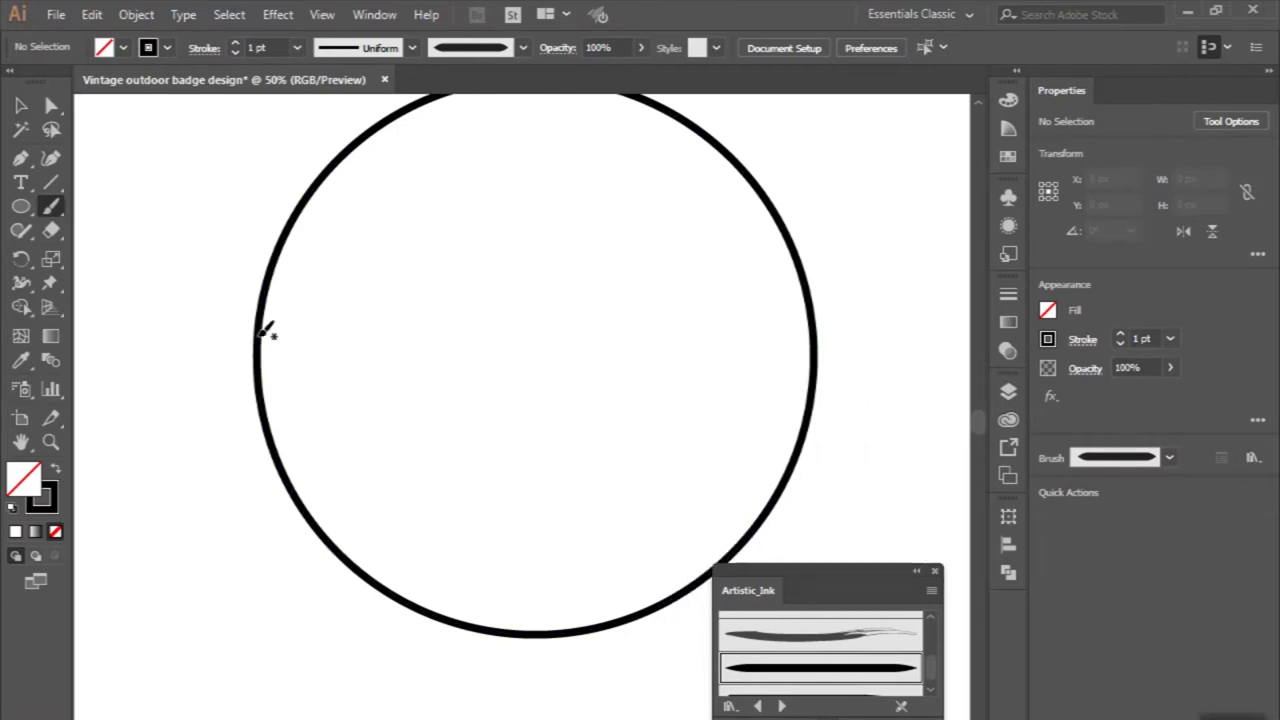
drag(268, 375, 506, 380)
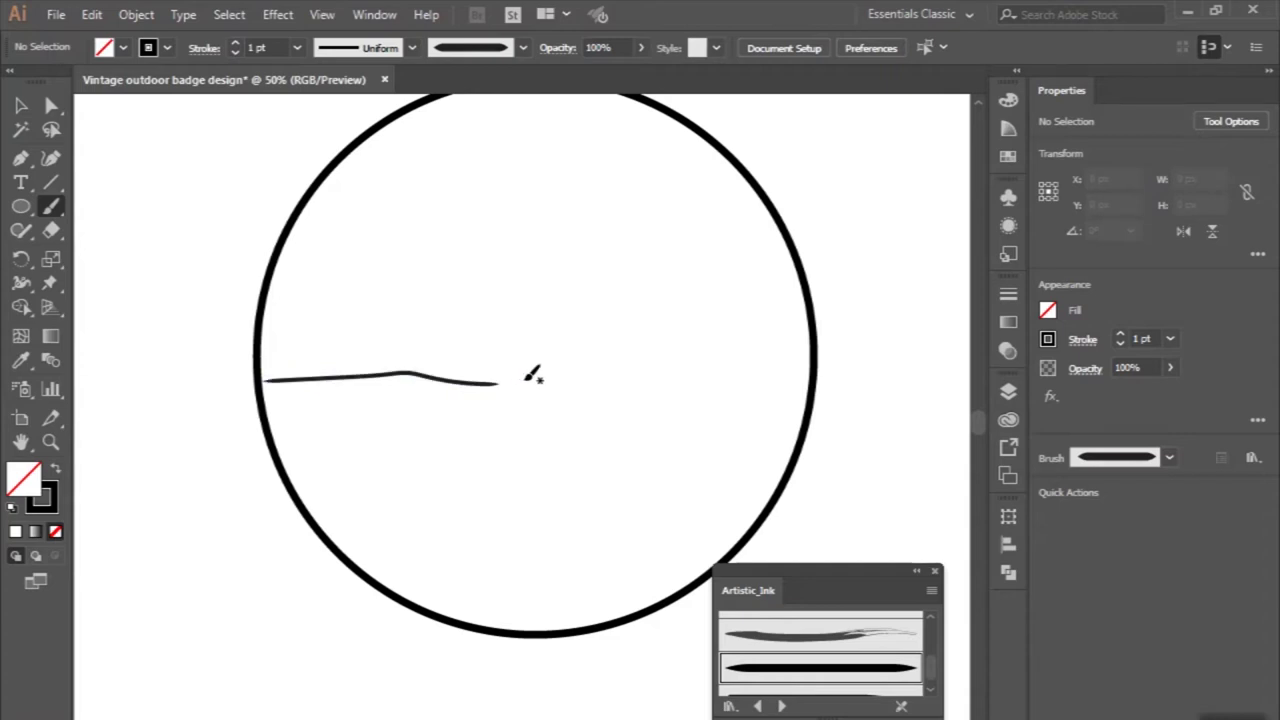
key(v)
drag(297, 289, 372, 385)
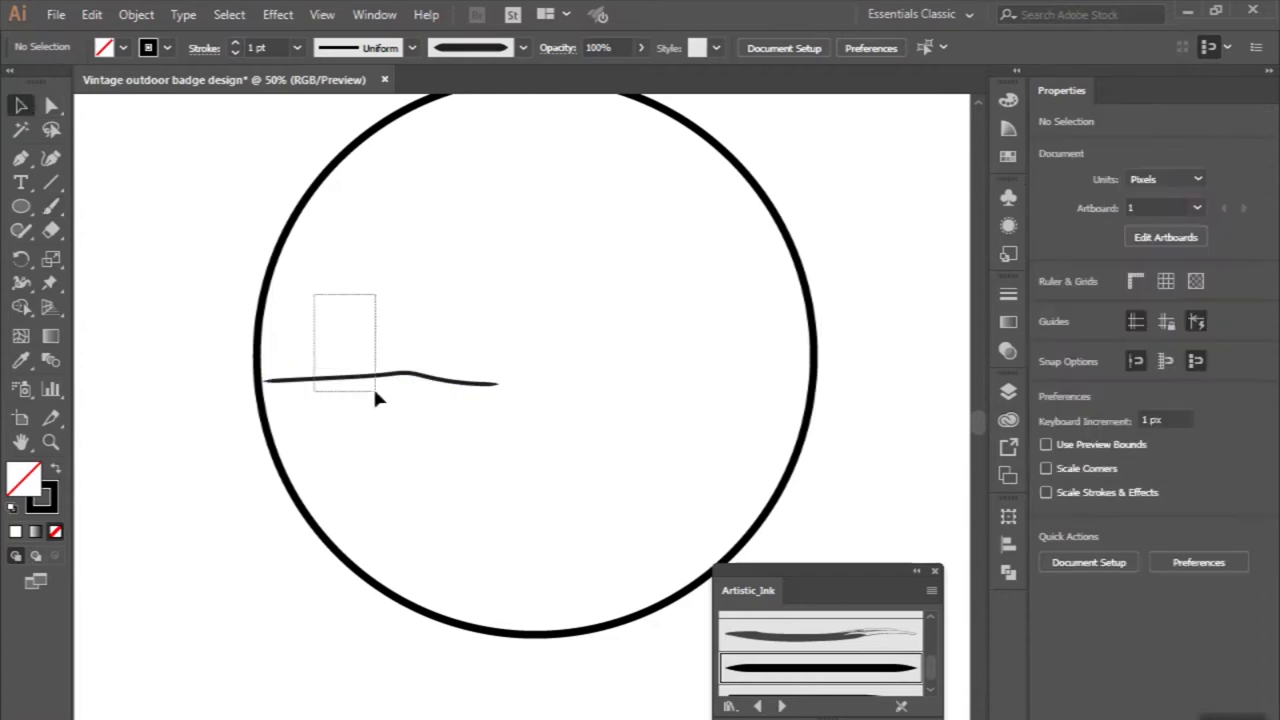
click(235, 43)
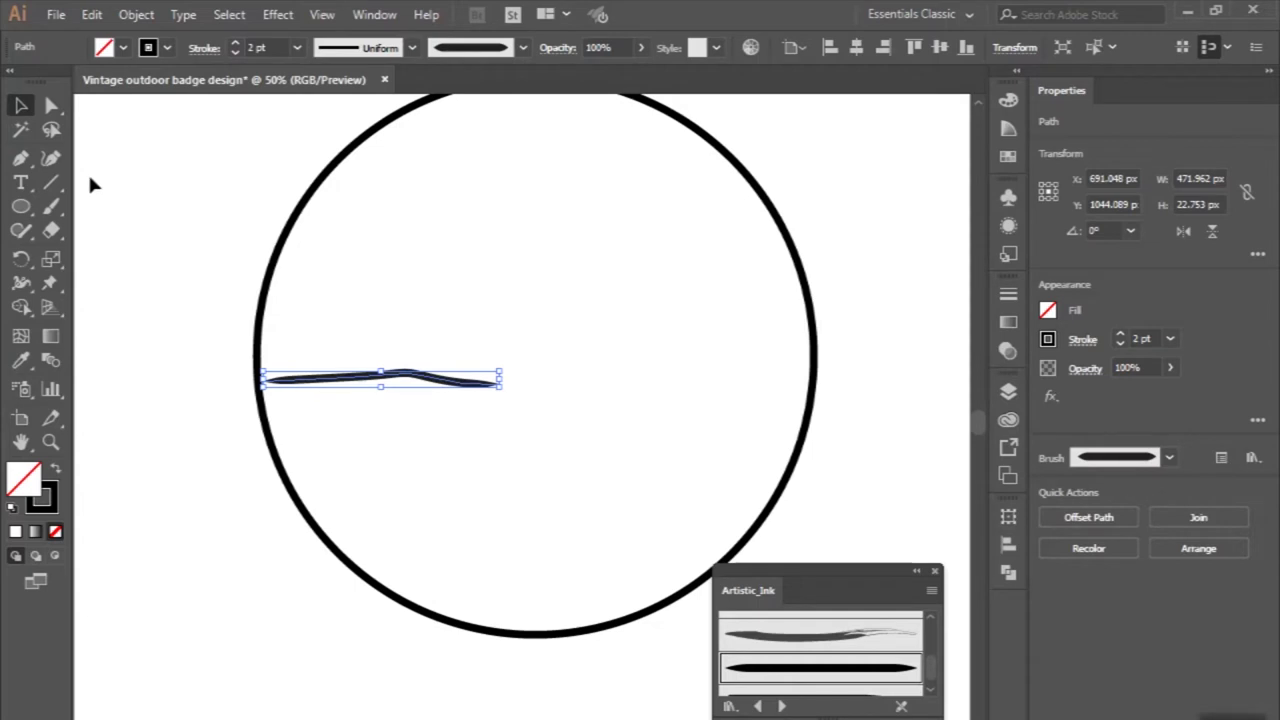
Continue the horizon rightward with a rising wavy ink stroke.
click(50, 206)
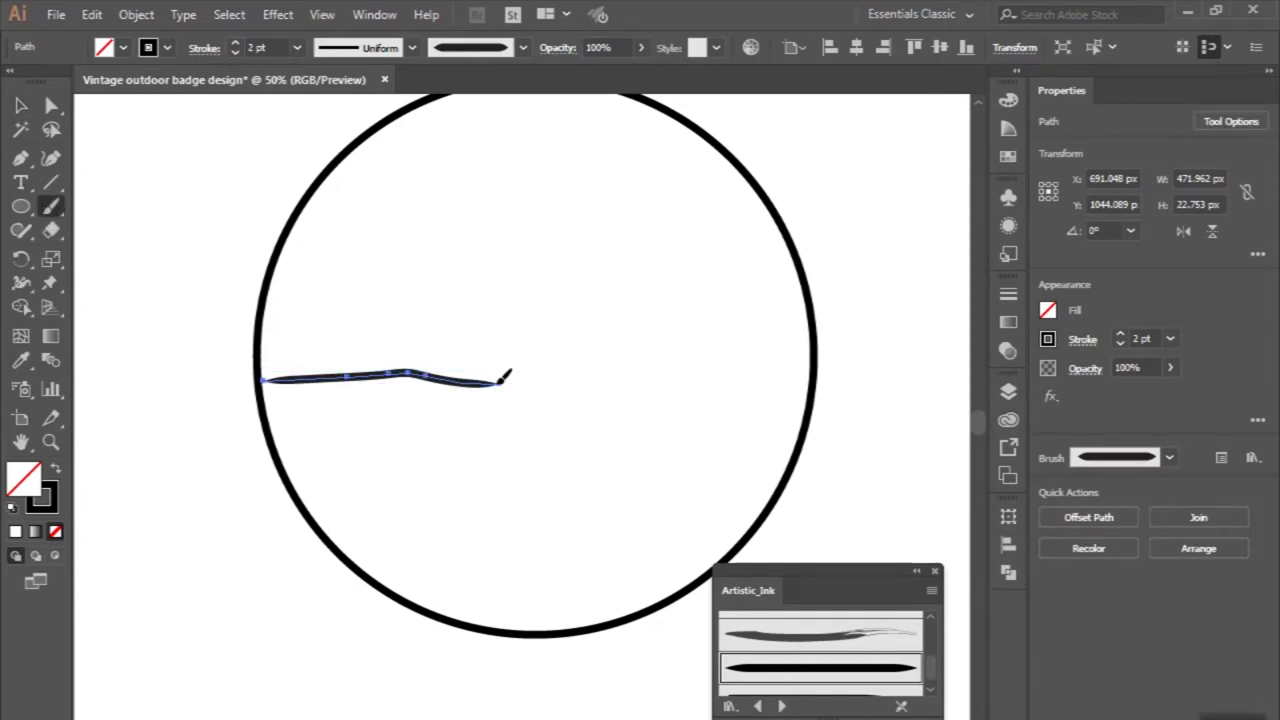
mouse_move(490, 401)
mouse_down()
mouse_move(608, 370)
mouse_move(694, 374)
mouse_move(812, 349)
mouse_up()
scroll(590, 440, down, 1)
scroll(590, 440, up, 1)
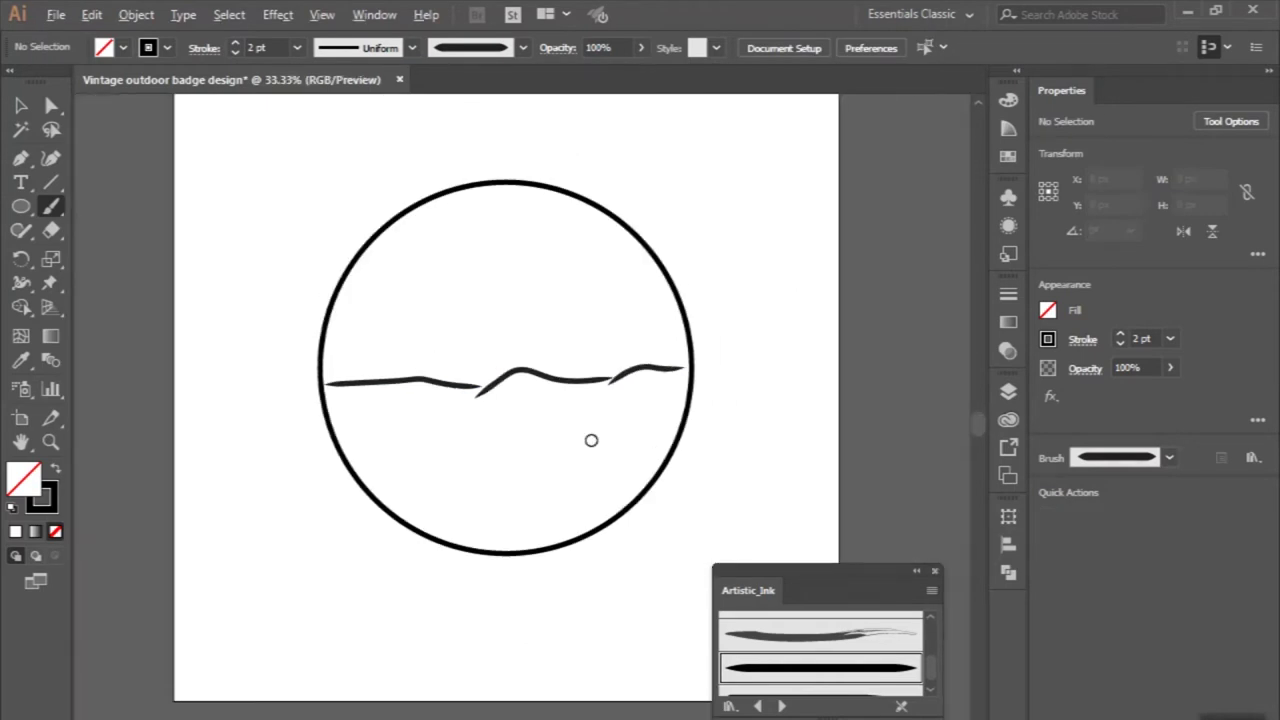
scroll(598, 440, up, 2)
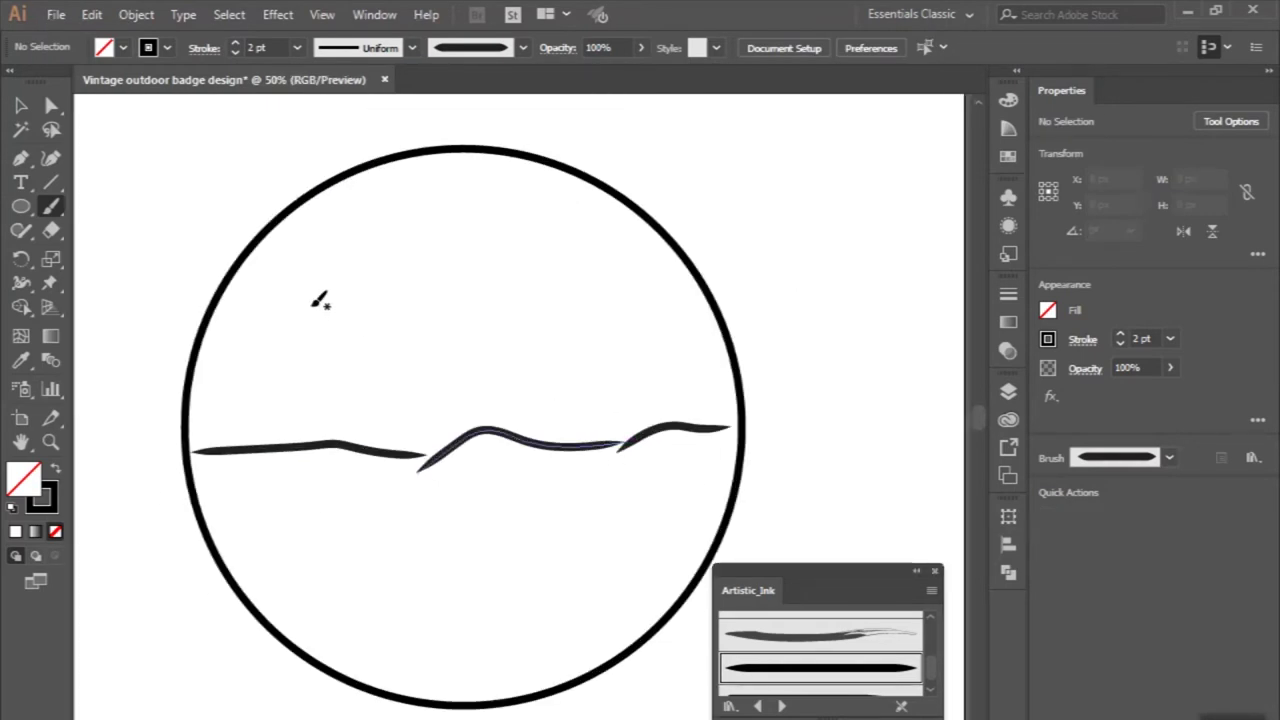
Paint the upper-left cliff outline with its rising edge and a small hook.
drag(226, 298, 284, 324)
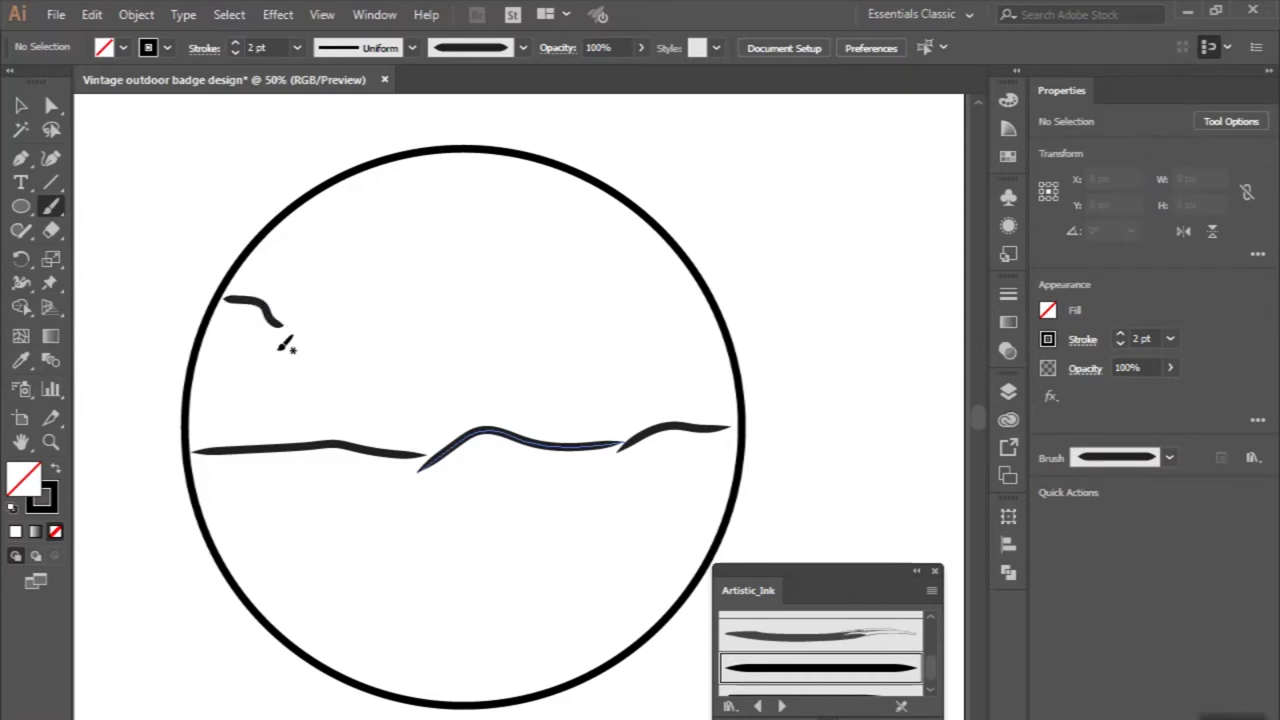
drag(283, 350, 350, 262)
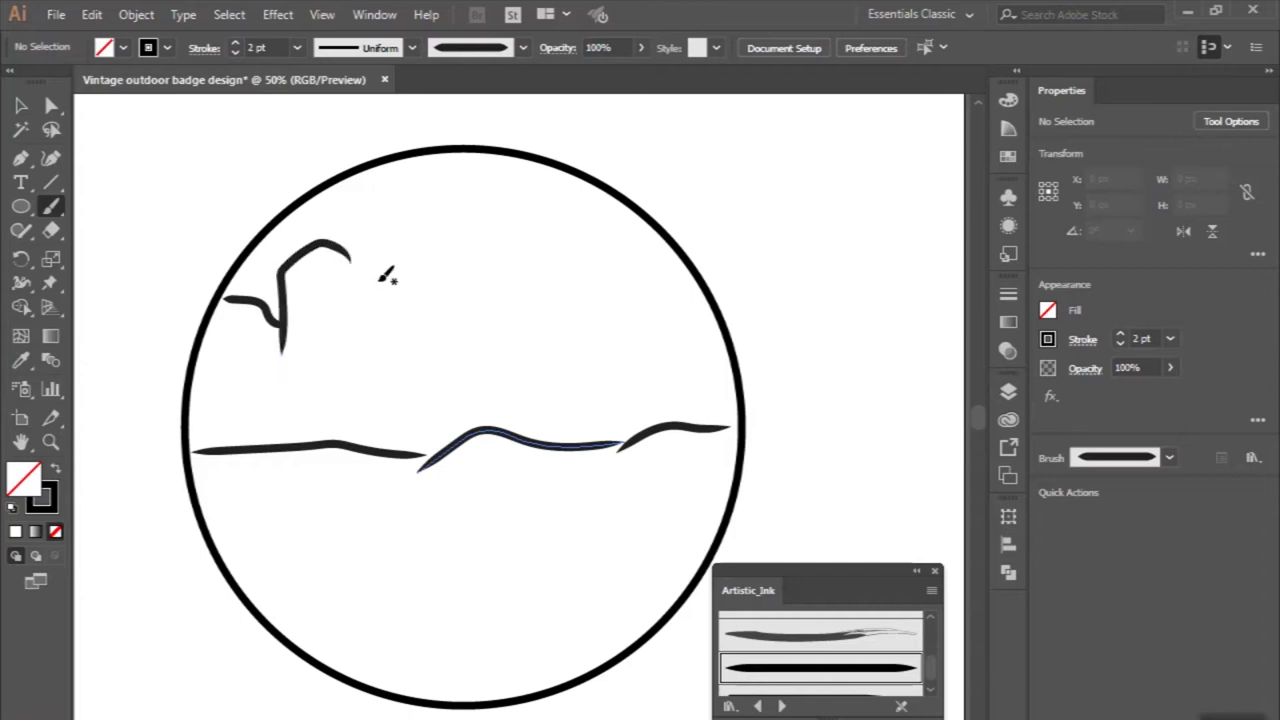
mouse_move(364, 243)
mouse_down()
mouse_move(350, 258)
mouse_move(400, 205)
mouse_move(434, 318)
mouse_up()
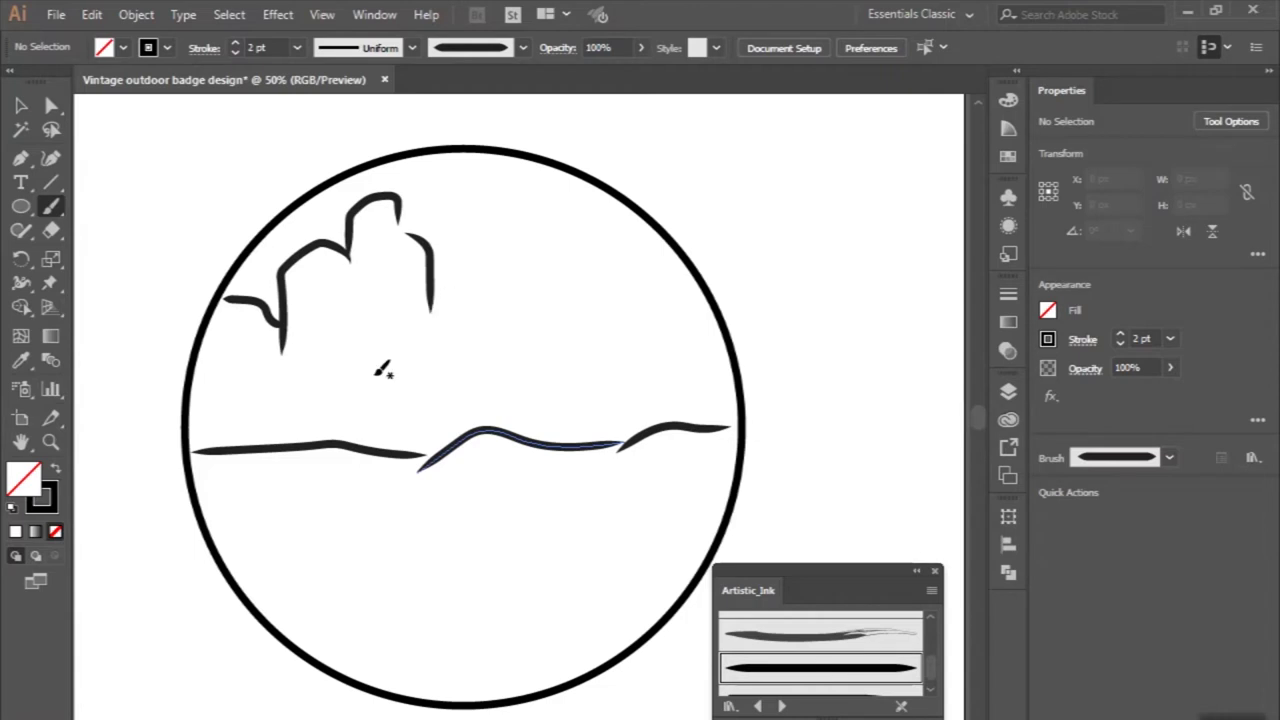
Add a hill curve, continue the ridge rightward, and finish with a rising right edge.
mouse_move(334, 440)
mouse_down()
mouse_move(422, 387)
mouse_move(429, 437)
mouse_up()
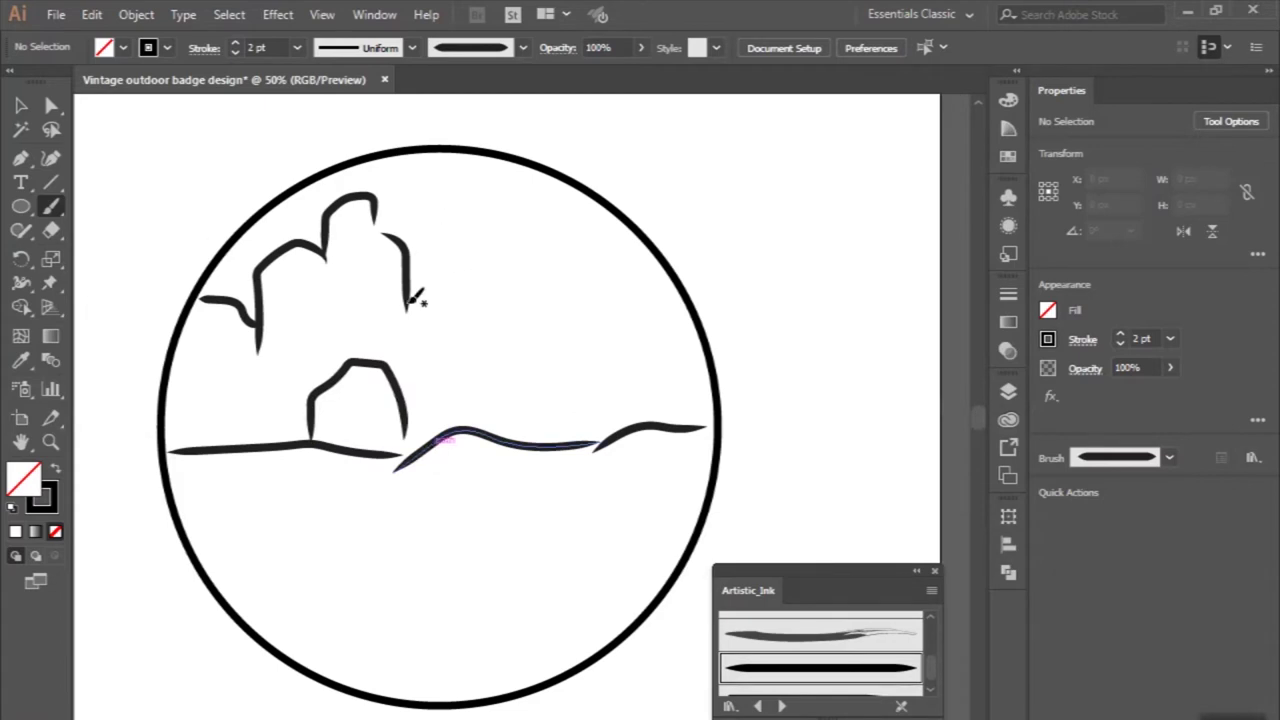
drag(407, 307, 541, 336)
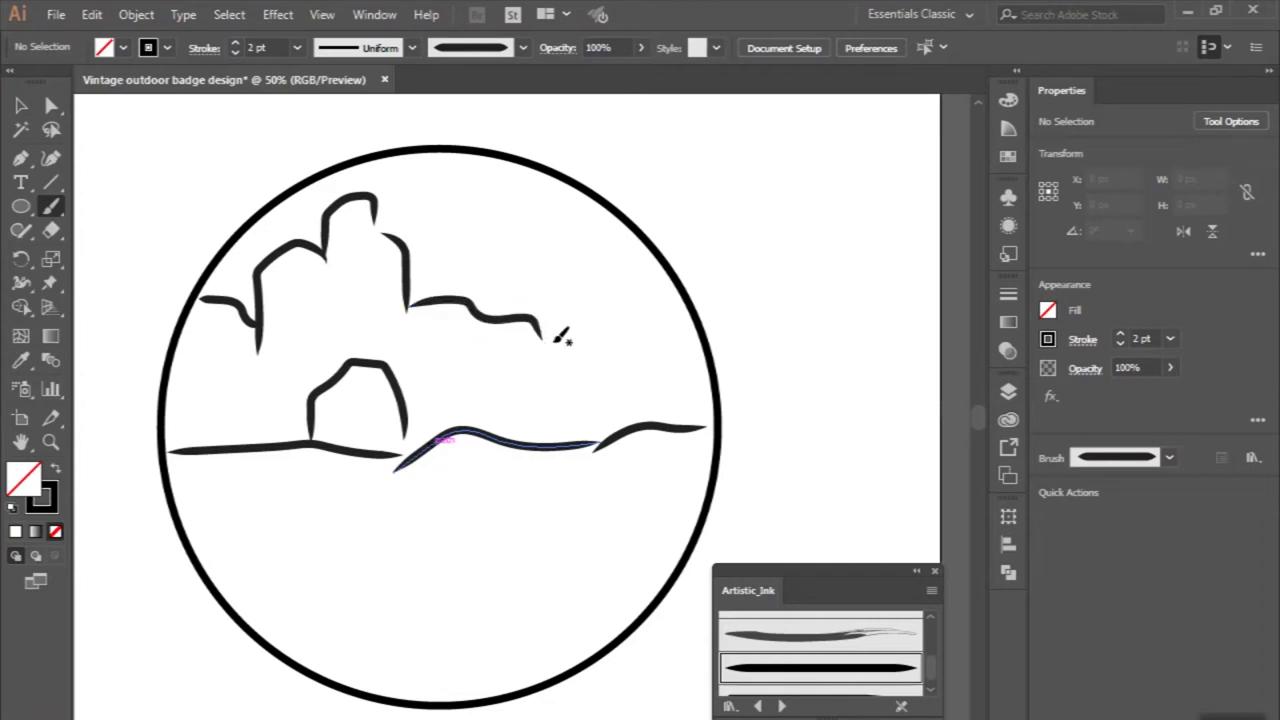
drag(545, 347, 622, 315)
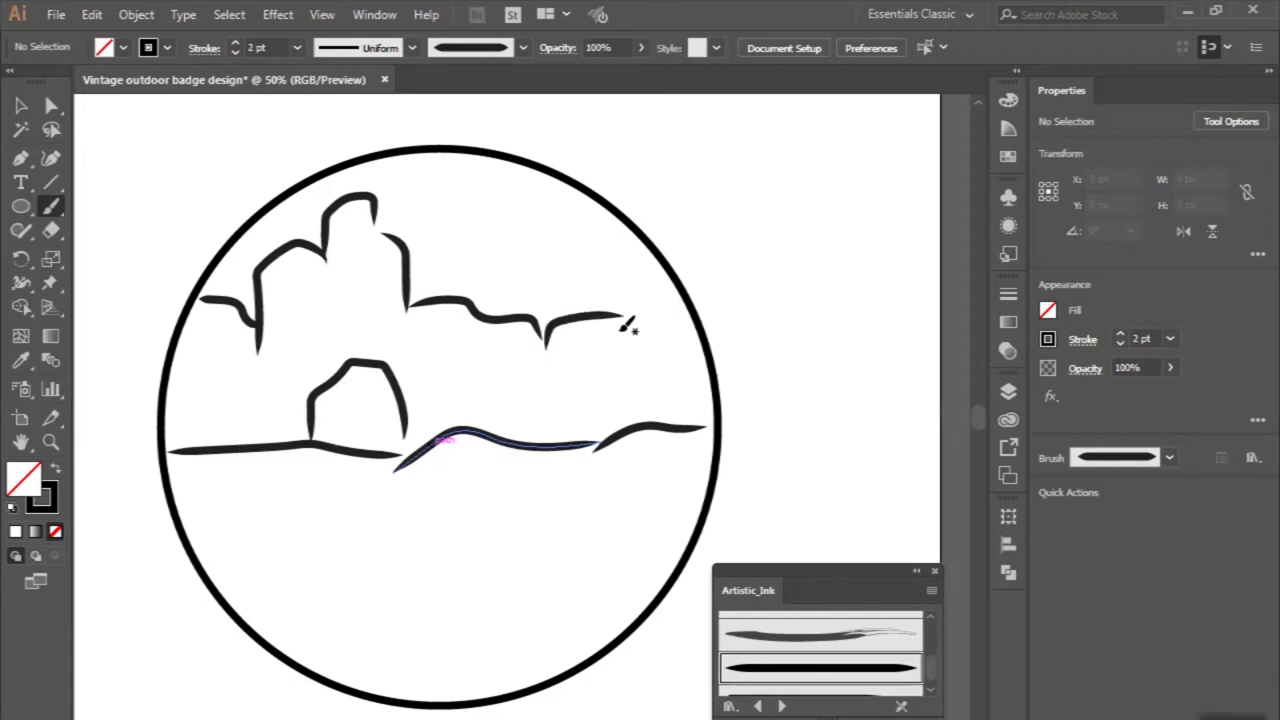
drag(623, 335, 640, 262)
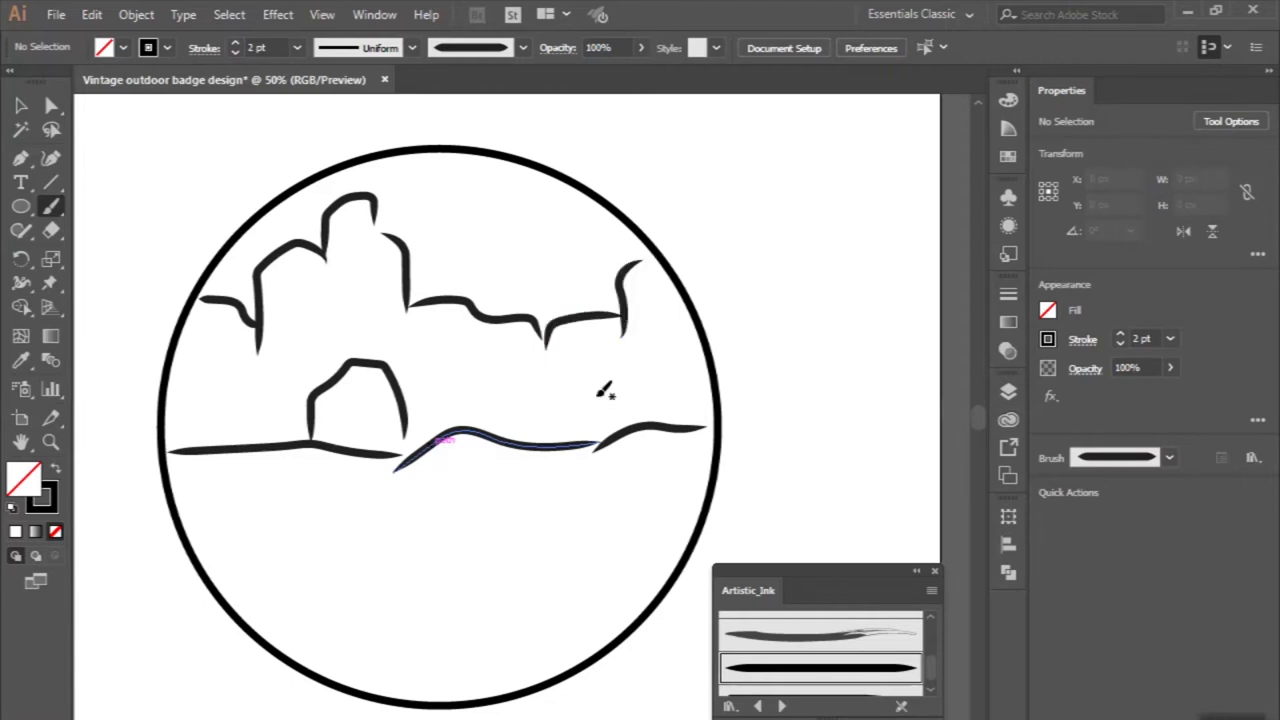
scroll(604, 391, down, 1)
key(ctrl+=)
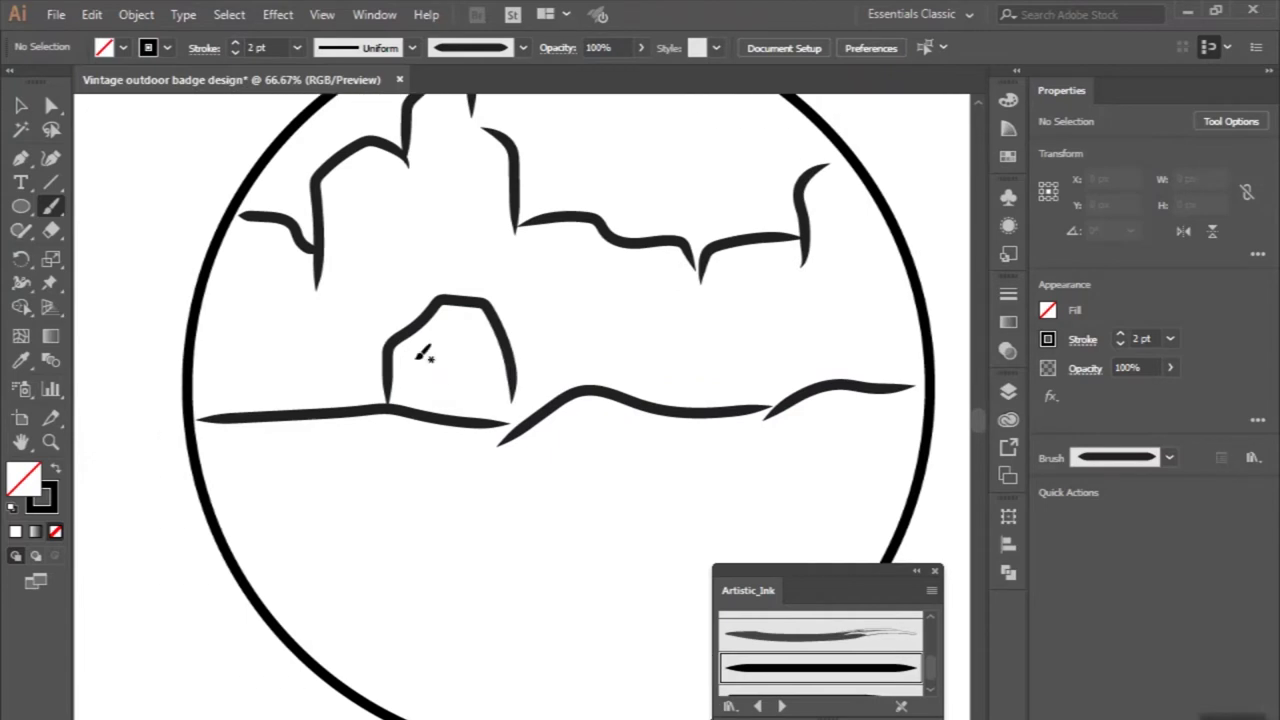
Ink a vertical crack on the left cliff and detail lines along the left tower.
drag(273, 242, 266, 384)
drag(363, 218, 392, 272)
scroll(400, 295, up, 1)
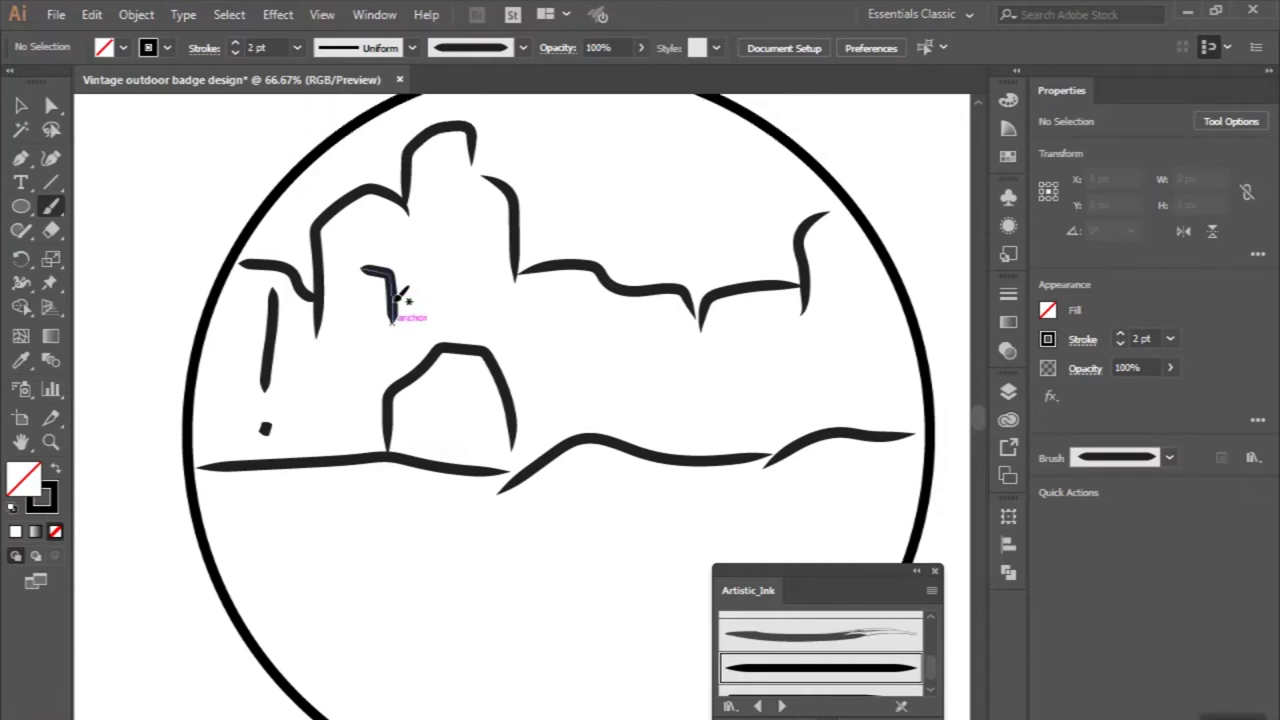
scroll(400, 295, up, 1)
drag(408, 232, 420, 345)
scroll(420, 352, right, 1)
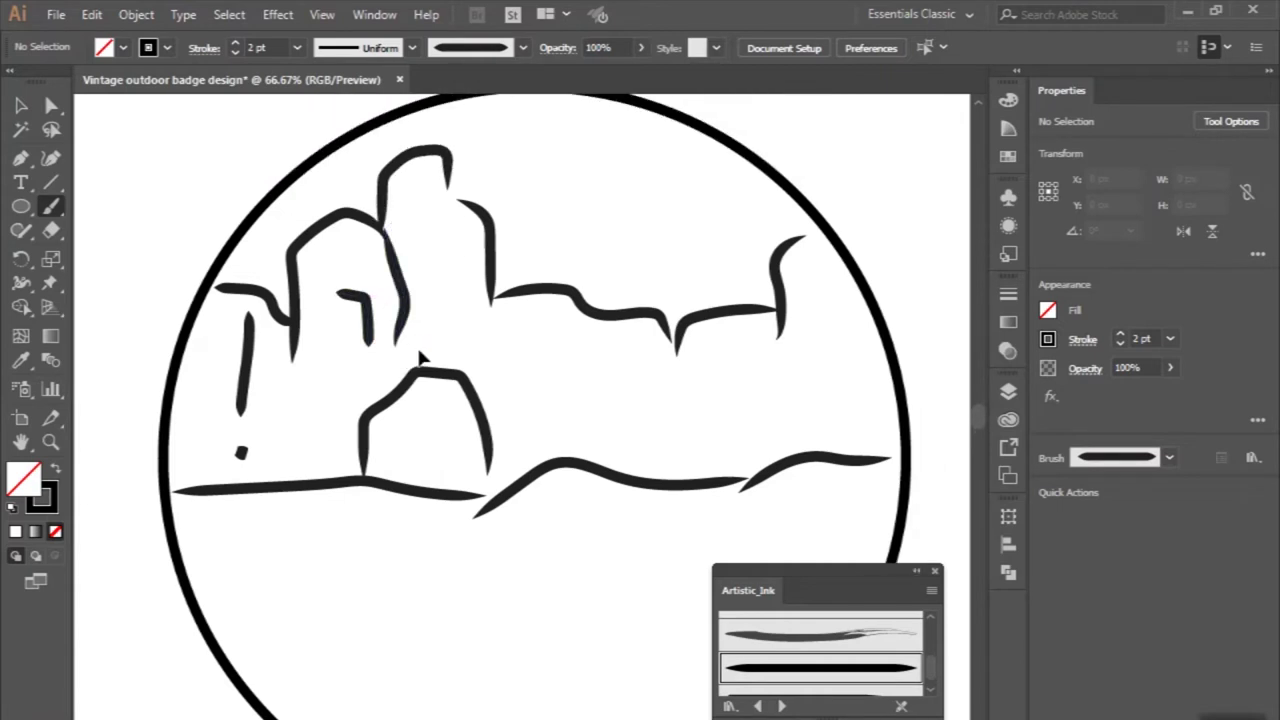
scroll(420, 355, right, 2)
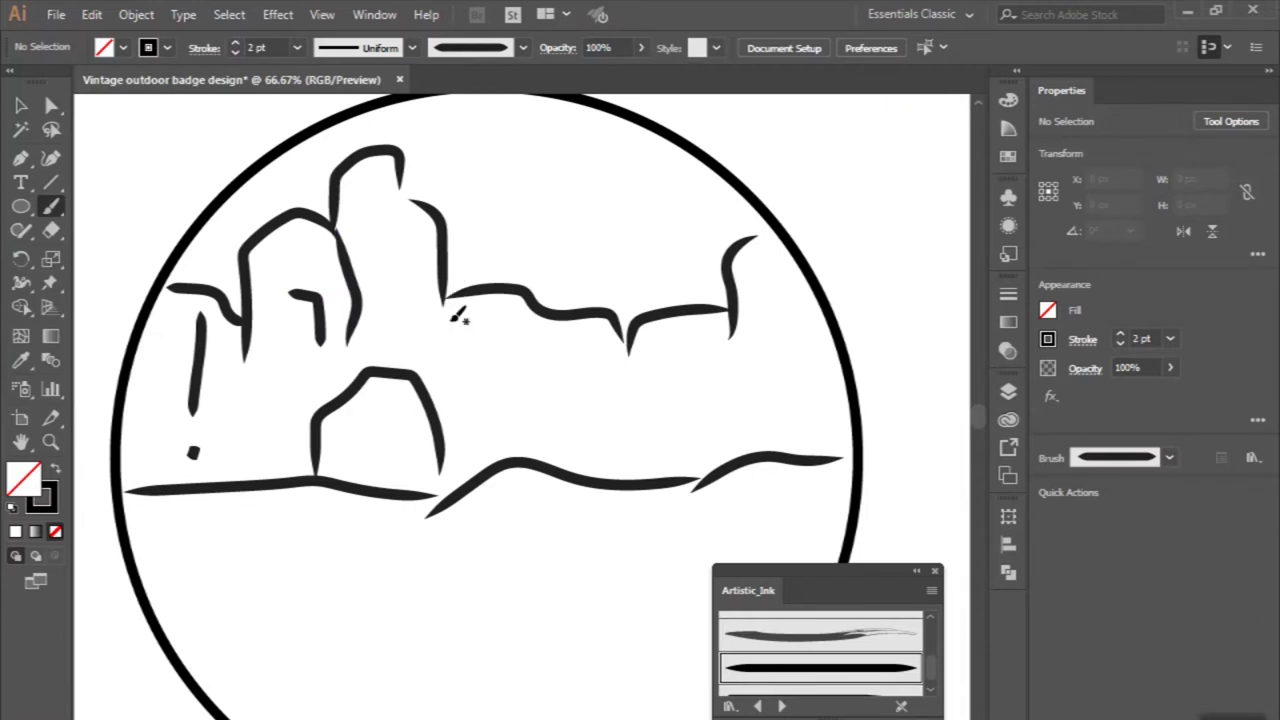
Paint a stroke over the arch, cliff face and crack lines, and the rocks' right edge.
drag(398, 338, 370, 372)
scroll(486, 371, right, 3)
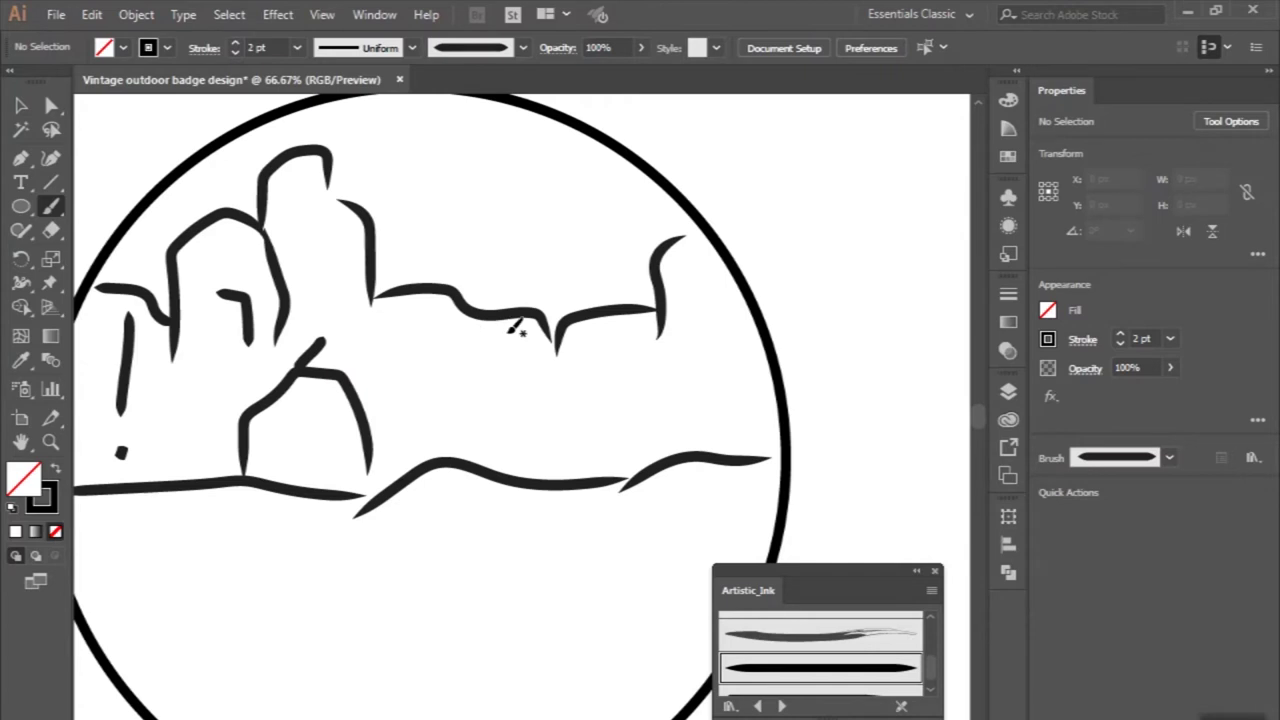
drag(462, 315, 497, 428)
scroll(501, 433, down, 1)
scroll(505, 428, right, 2)
scroll(508, 428, up, 1)
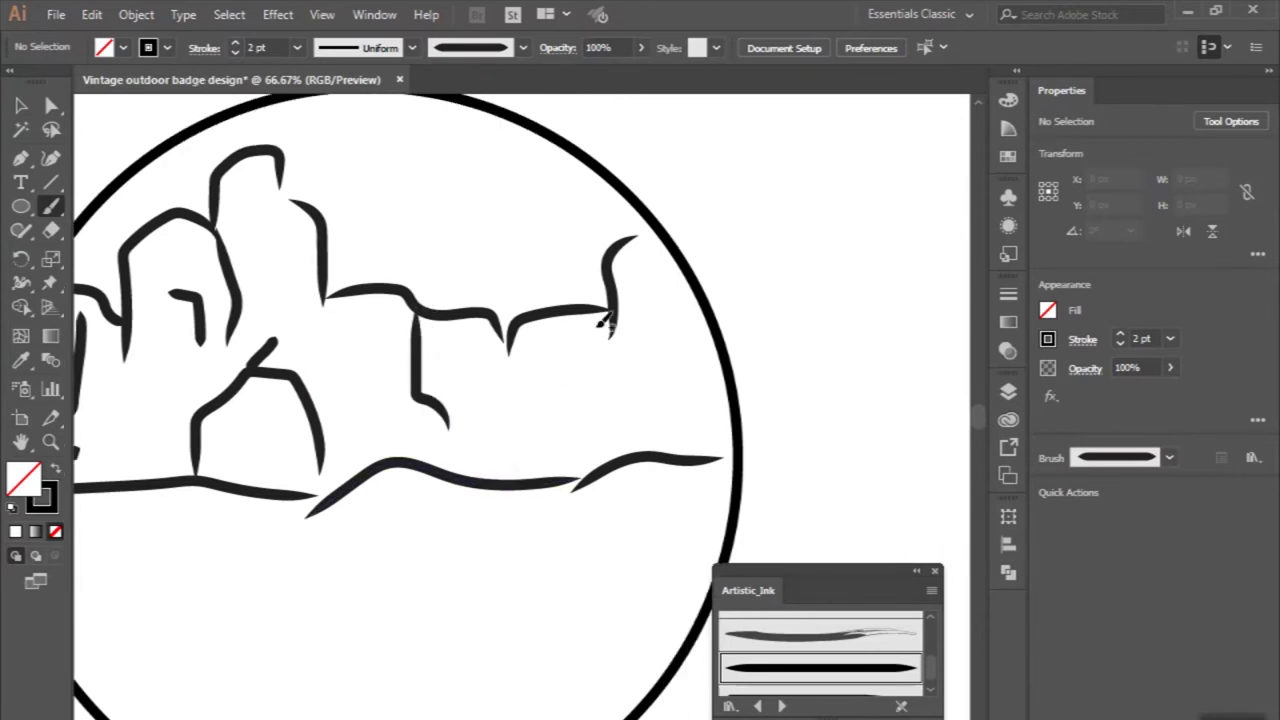
drag(541, 420, 562, 473)
scroll(562, 478, down, 2)
scroll(562, 478, right, 1)
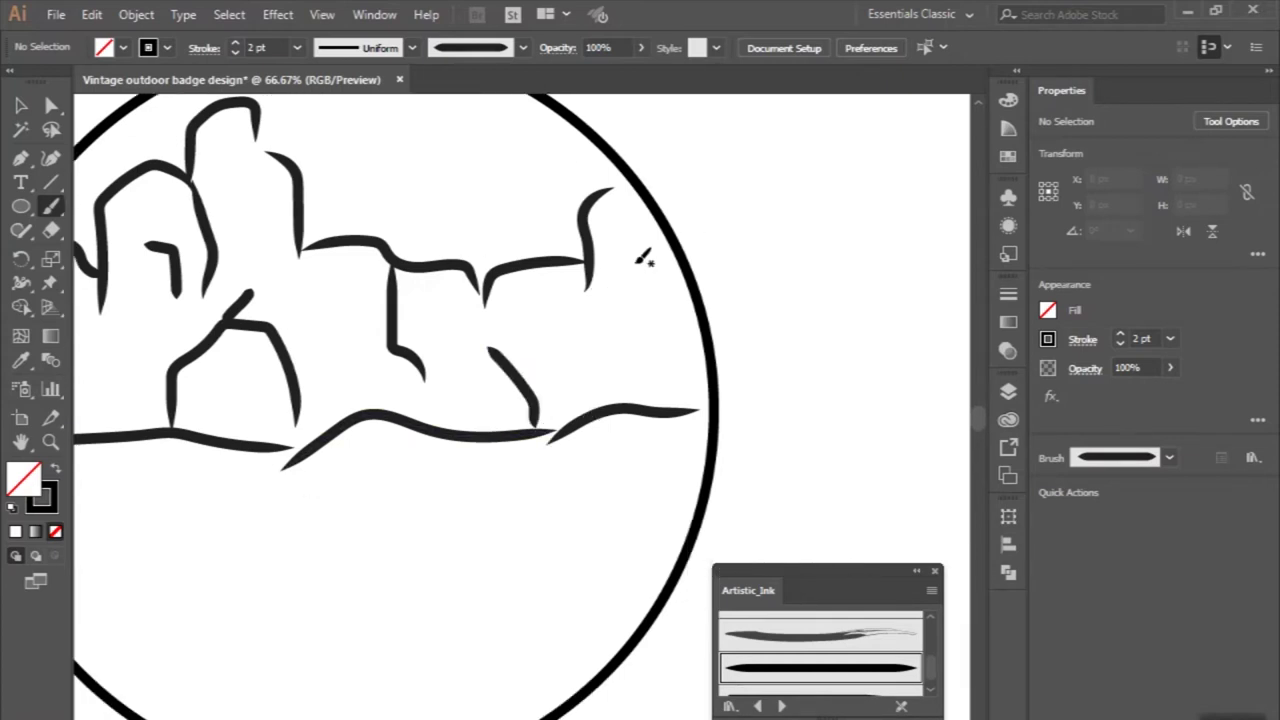
drag(640, 254, 612, 390)
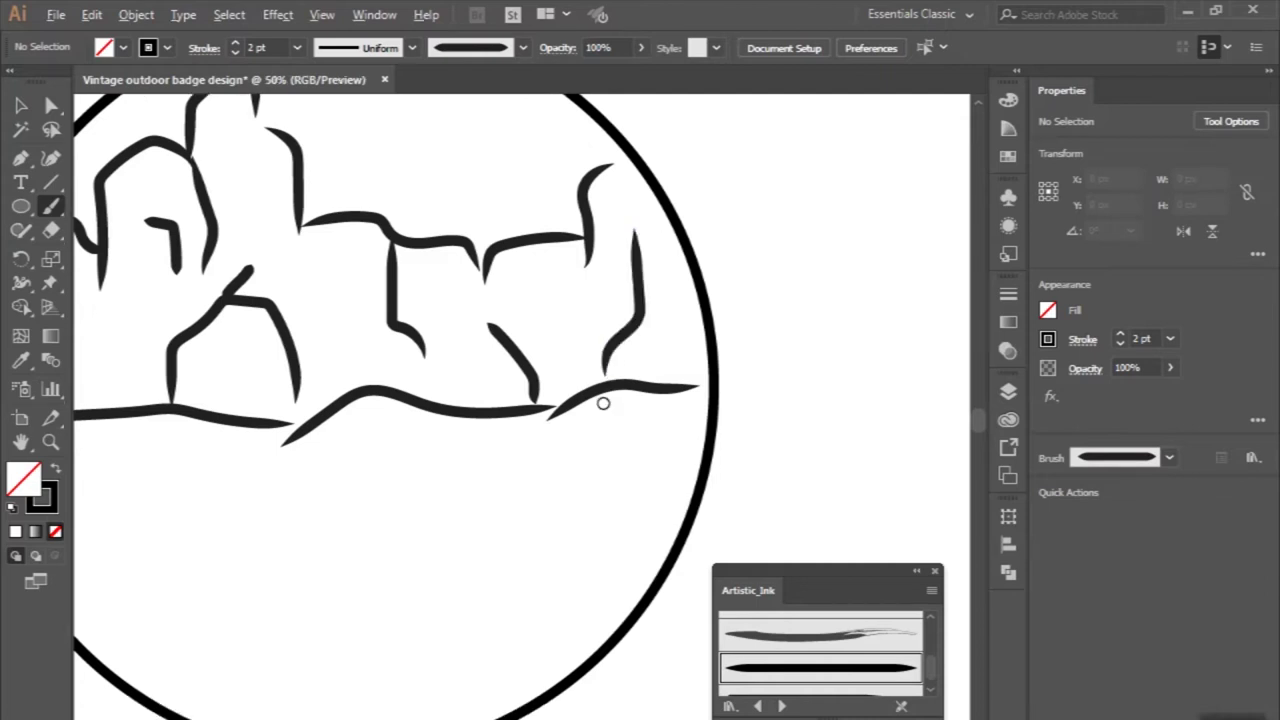
key(ctrl+minus)
key(ctrl+minus)
Select all the cliff line art, leaving the circle out of the selection.
key(v)
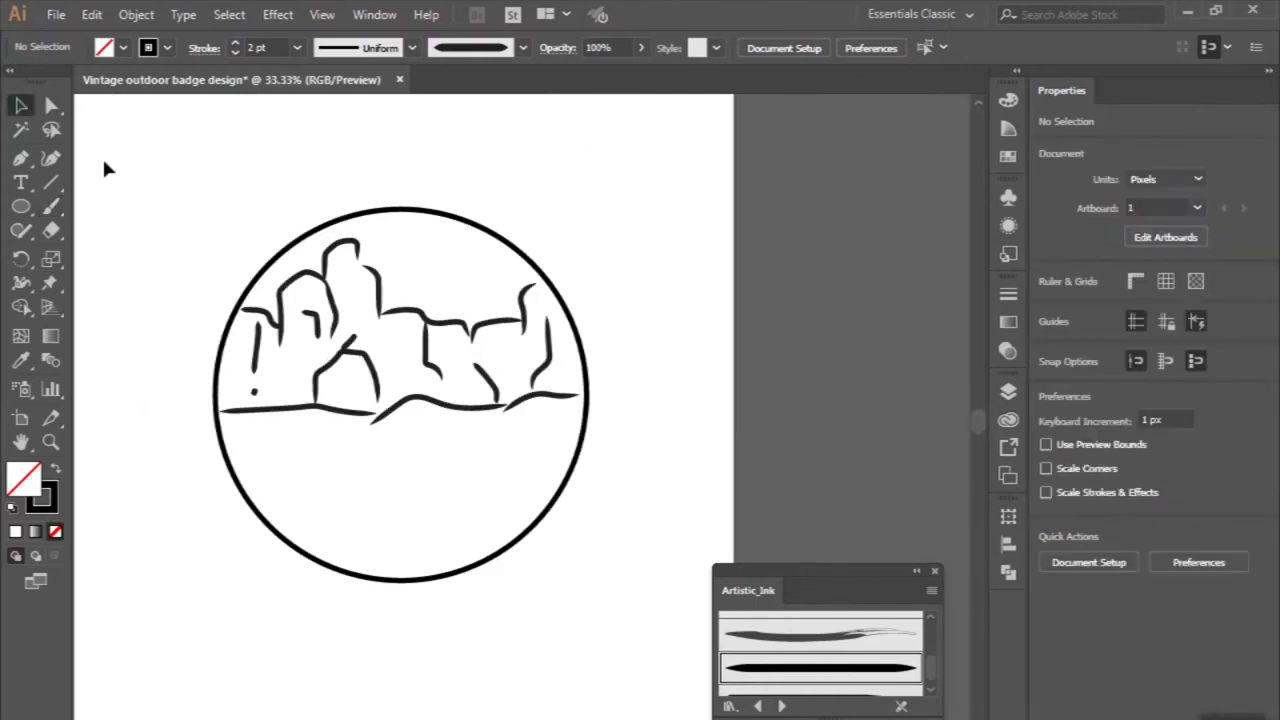
drag(150, 209, 603, 394)
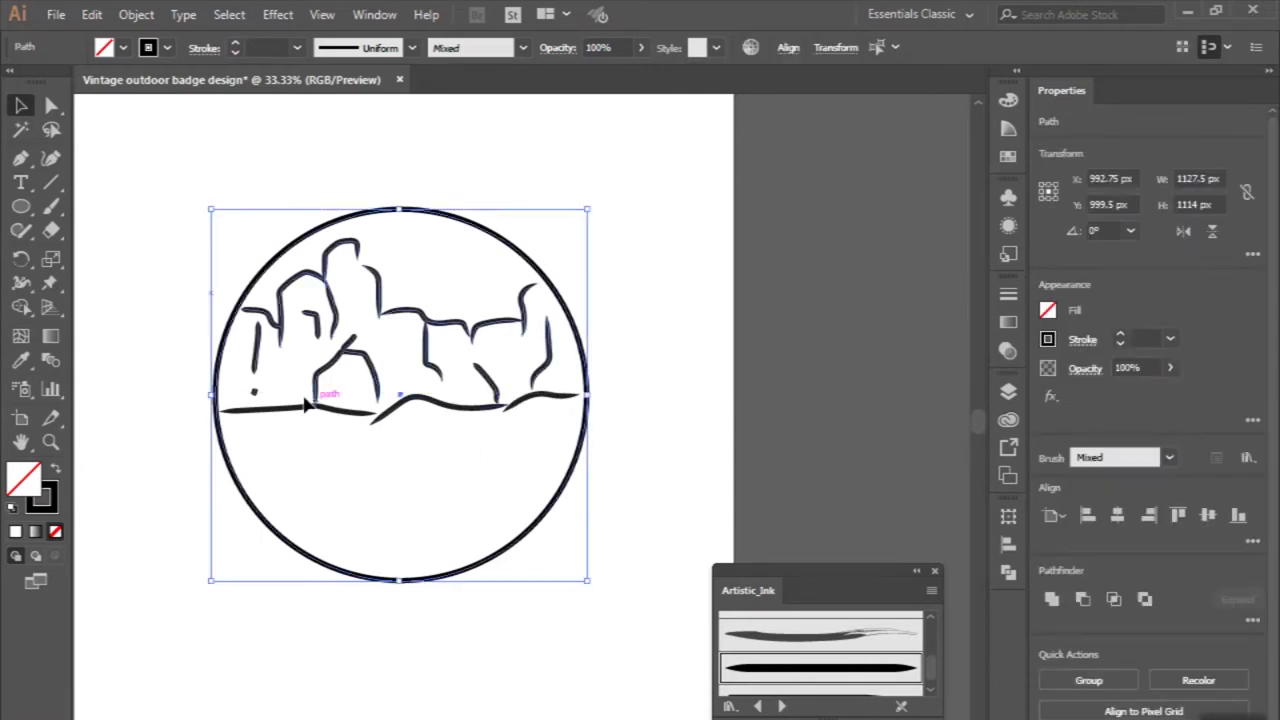
shift+click(225, 345)
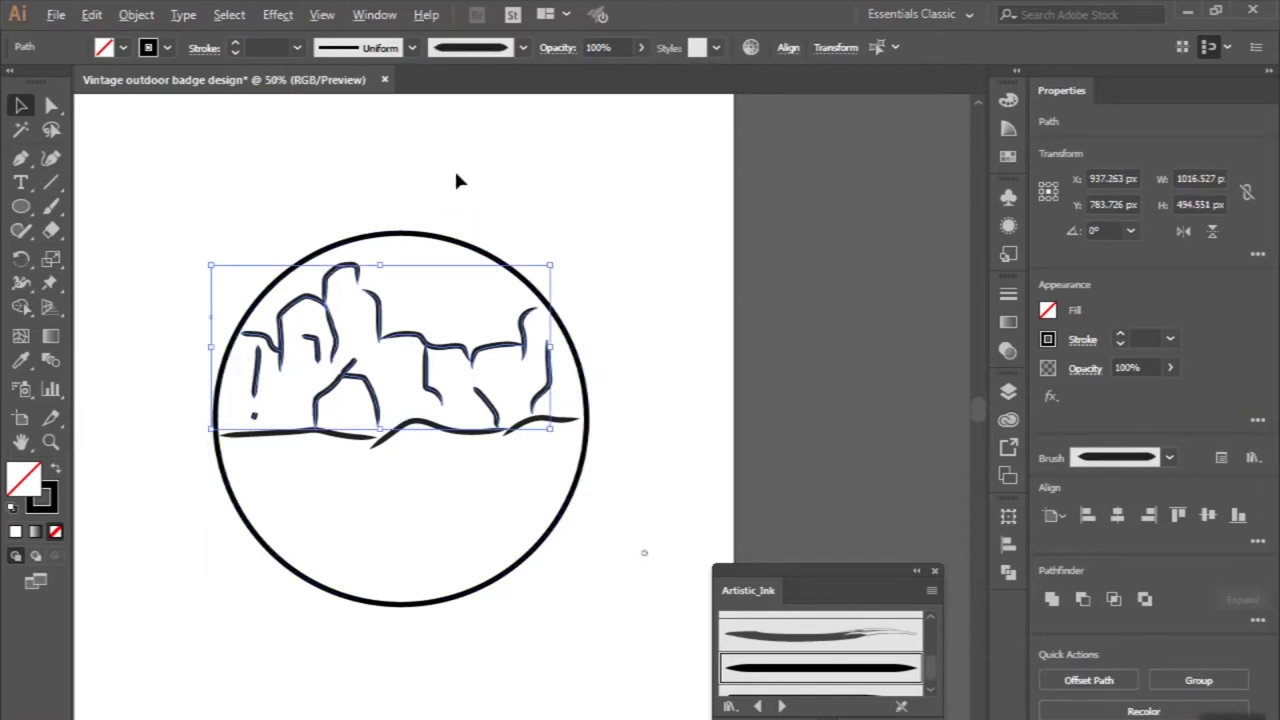
scroll(454, 168, up, 1)
Scale the cliff art down to 863 × 420 px, shift it left, and deselect.
drag(343, 347, 343, 347)
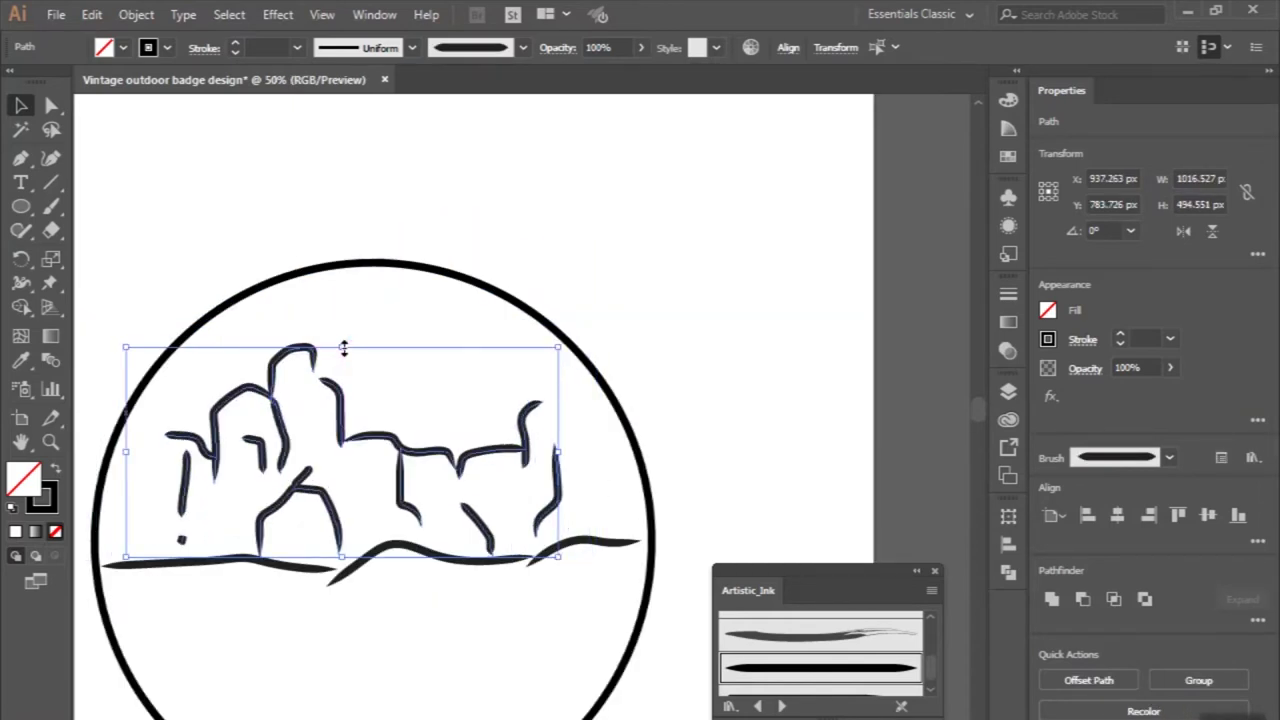
drag(345, 398, 302, 398)
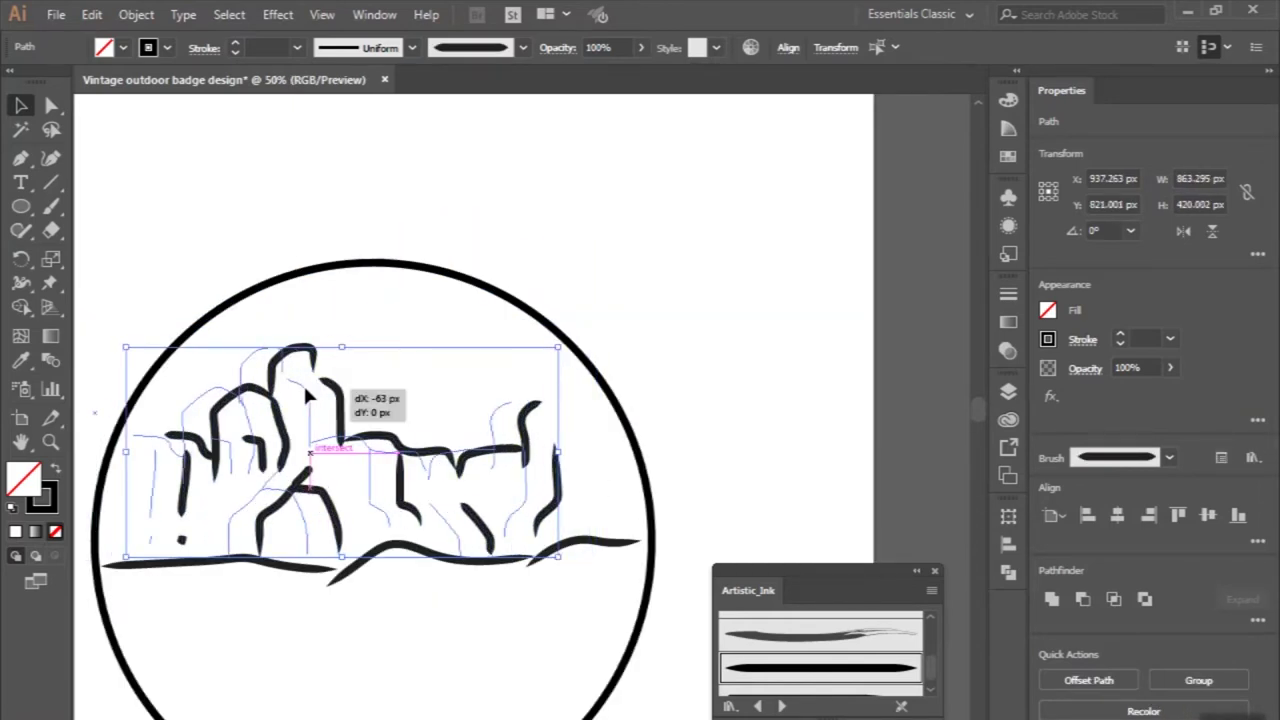
scroll(300, 398, down, 1)
scroll(302, 398, down, 3)
scroll(250, 370, down, 2)
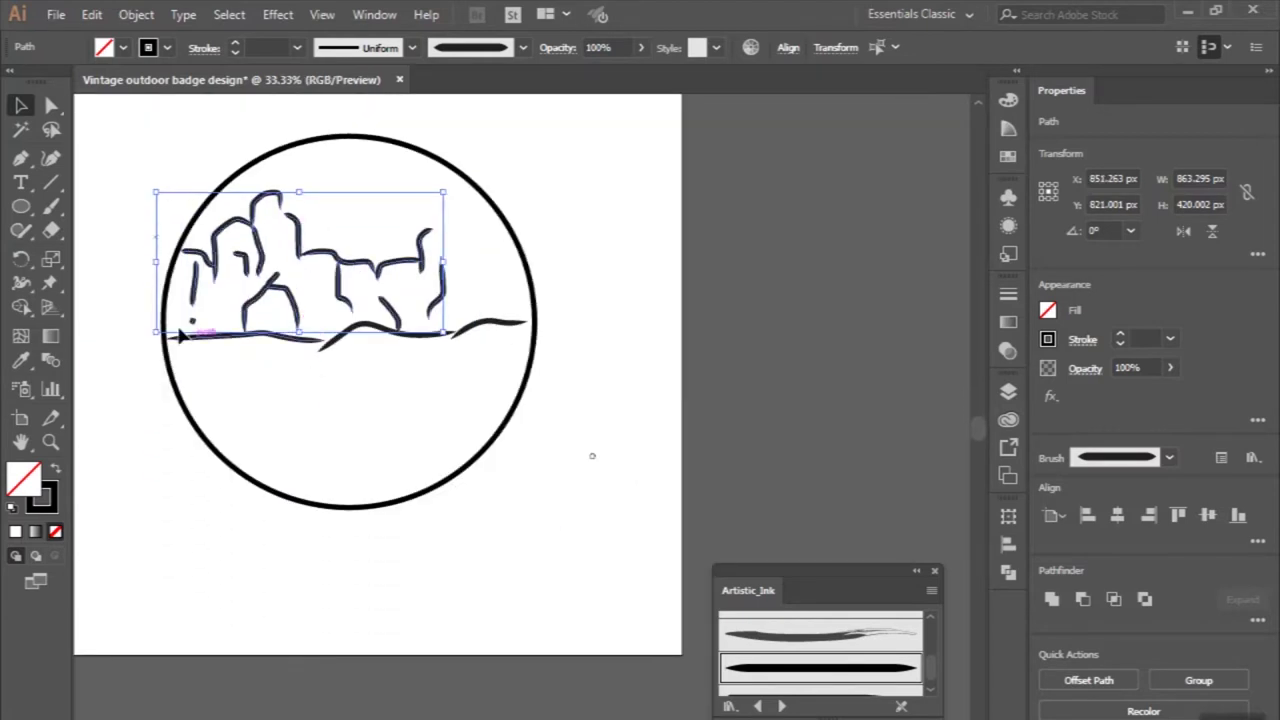
click(138, 405)
scroll(138, 405, up, 2)
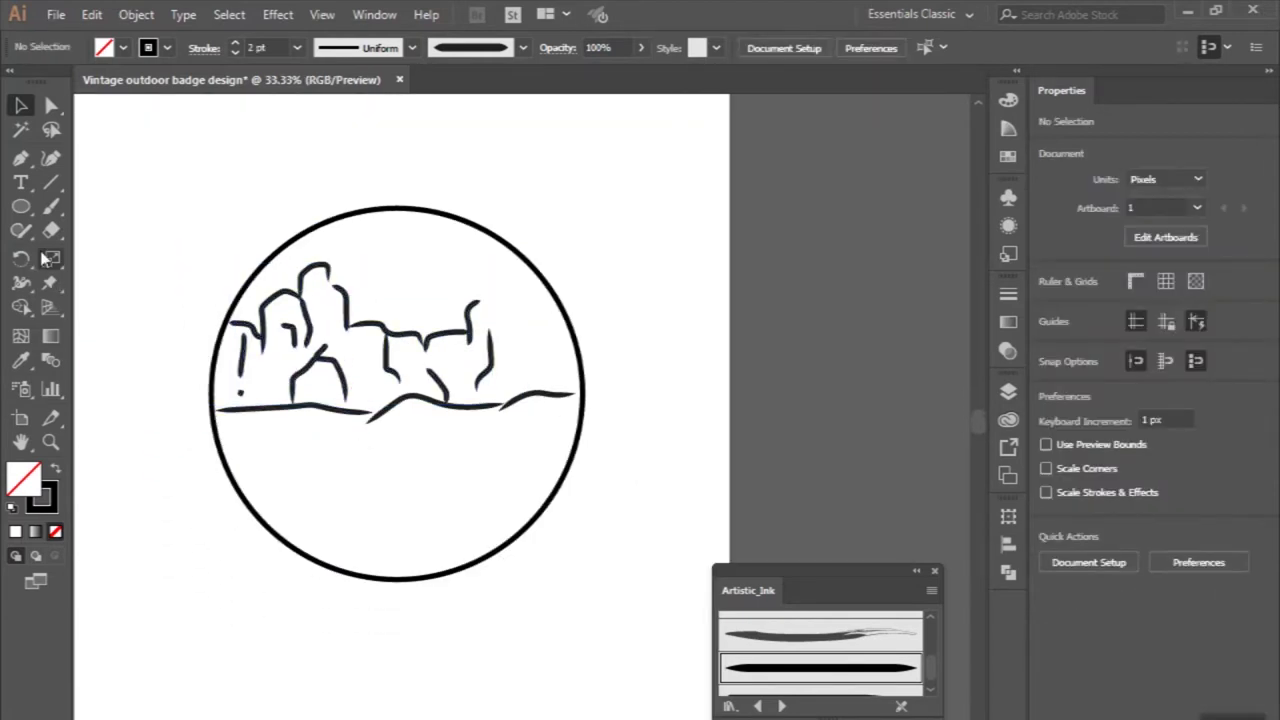
Paint new cliff top strokes on the right side of the circle.
click(47, 208)
scroll(458, 305, up, 2)
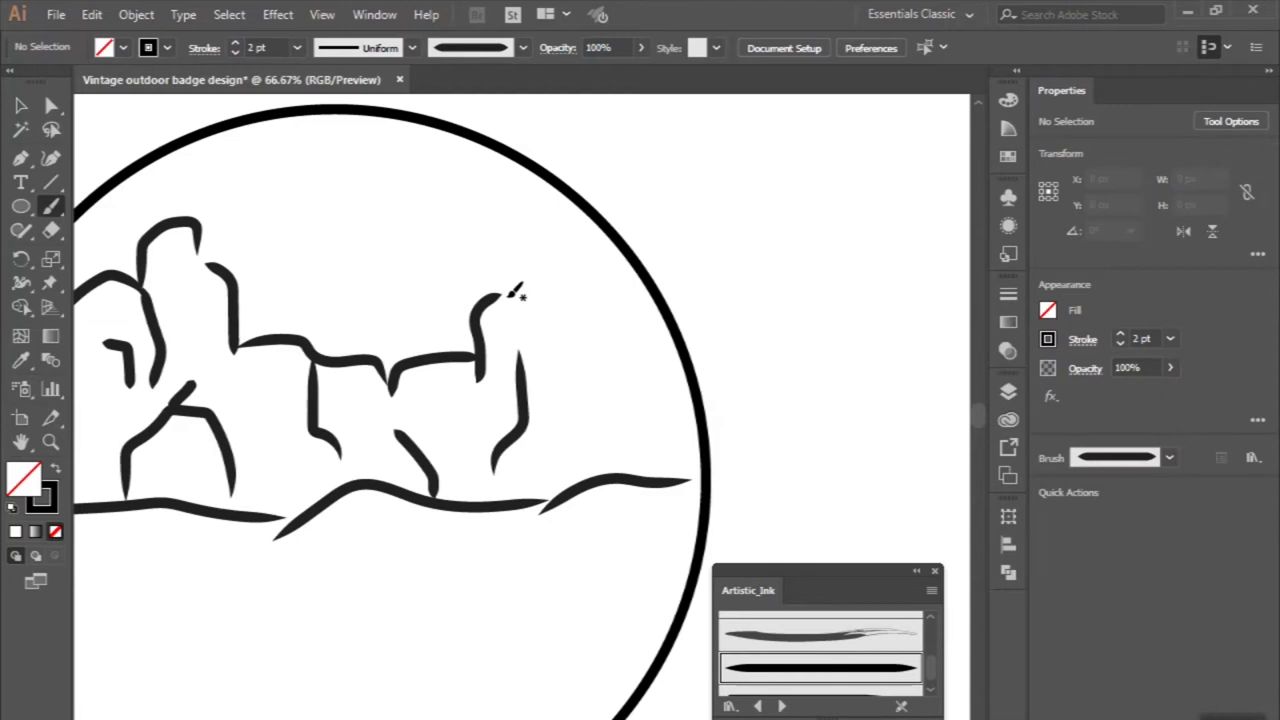
drag(584, 307, 601, 339)
drag(606, 262, 617, 251)
scroll(608, 400, down, 1)
Match the thin jagged cliff path to the existing 2 pt ink stroke with the Eyedropper.
click(22, 107)
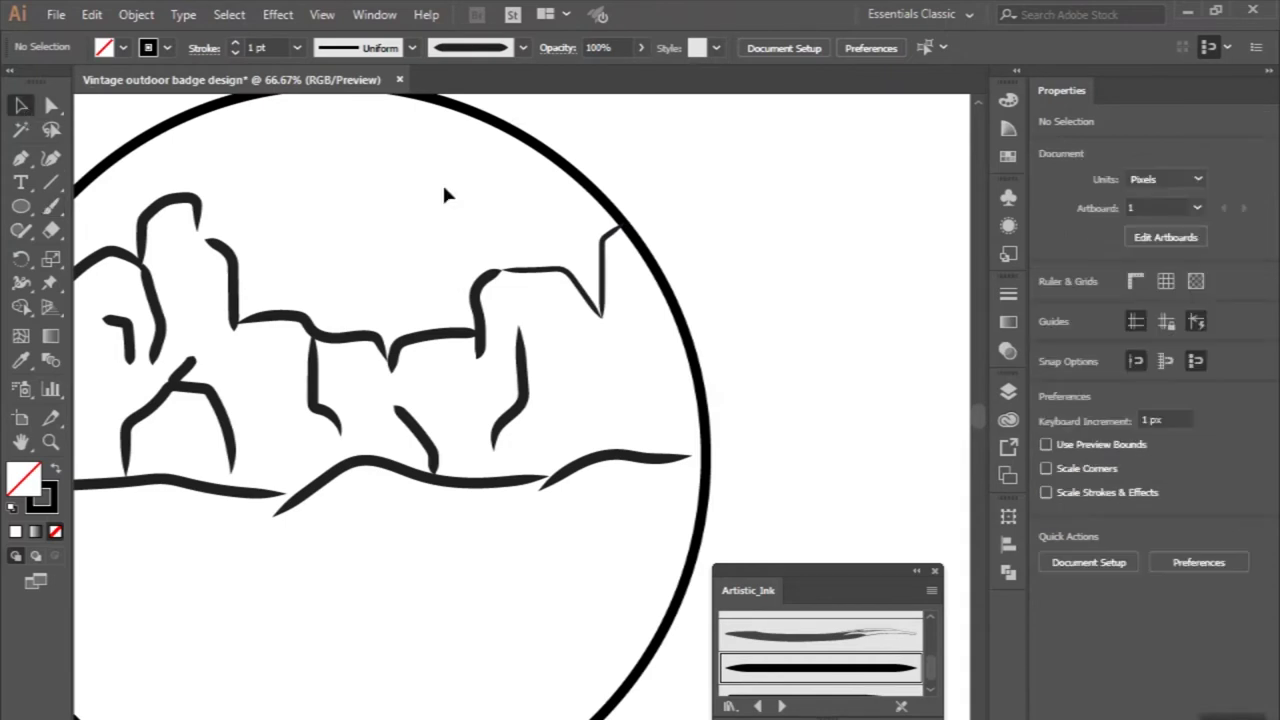
drag(537, 270, 607, 321)
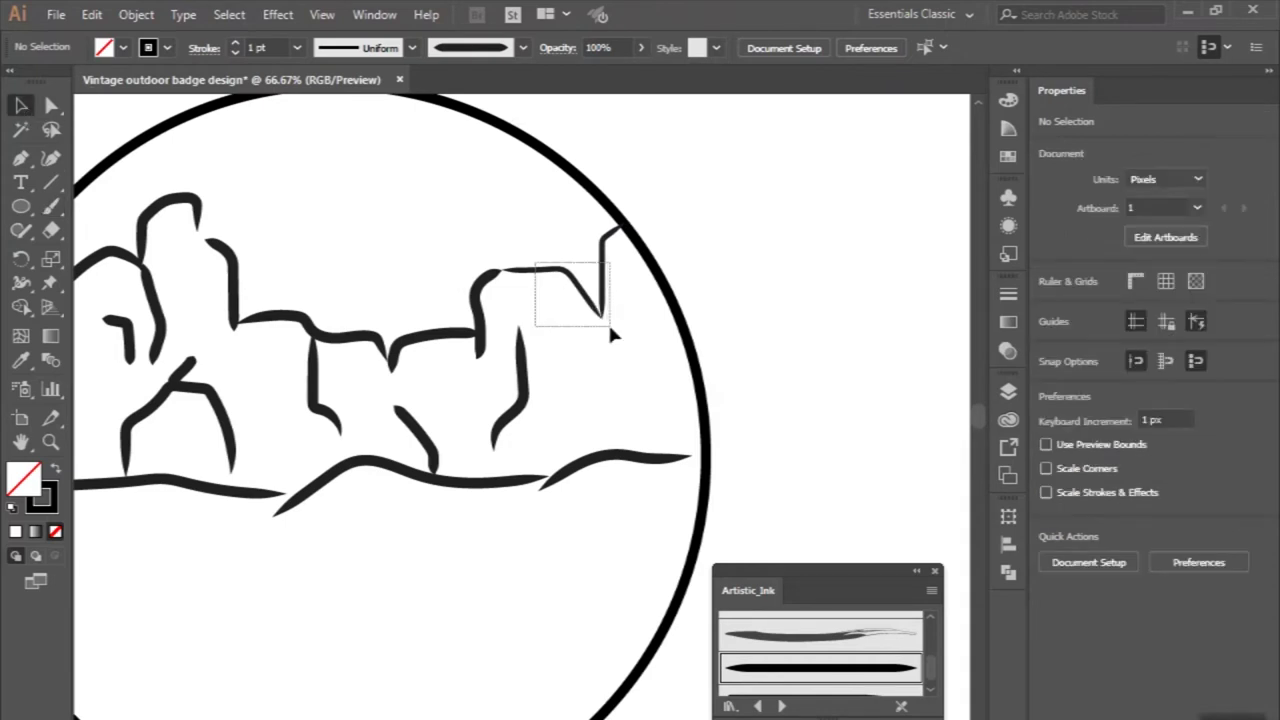
click(20, 360)
click(155, 395)
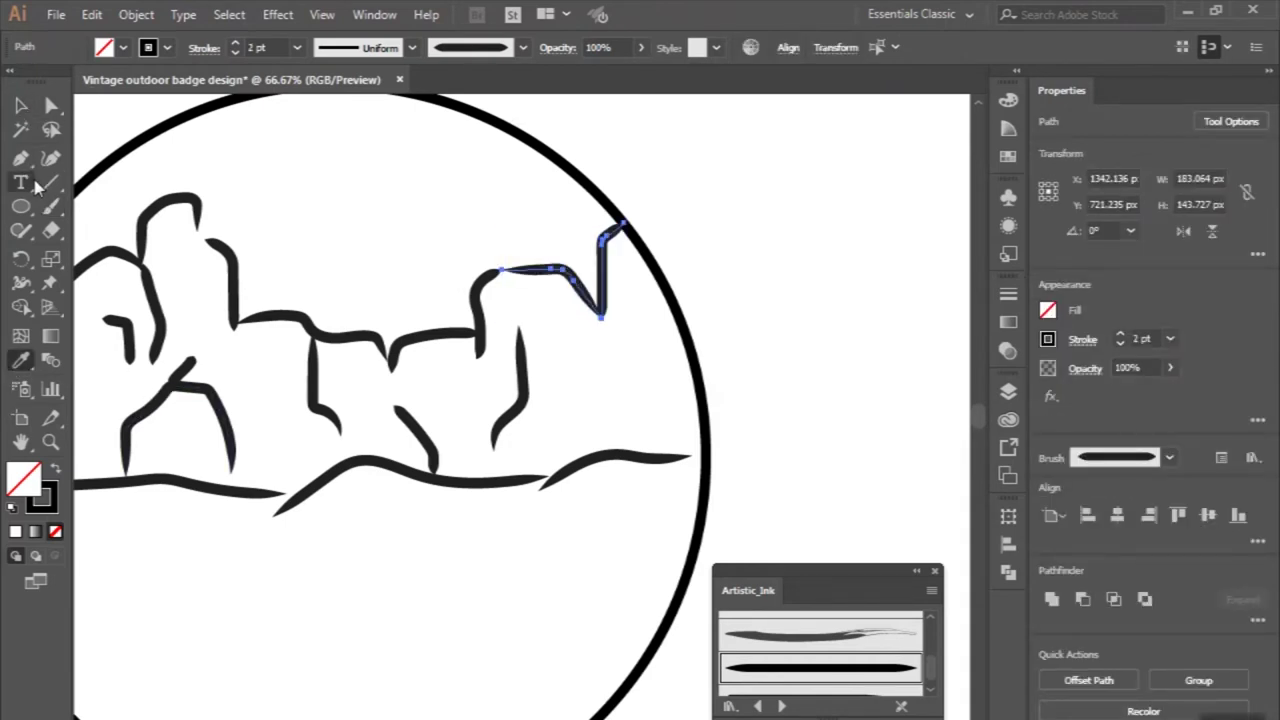
Paint a ledge line and the right cliff's edge down toward the ground.
click(55, 209)
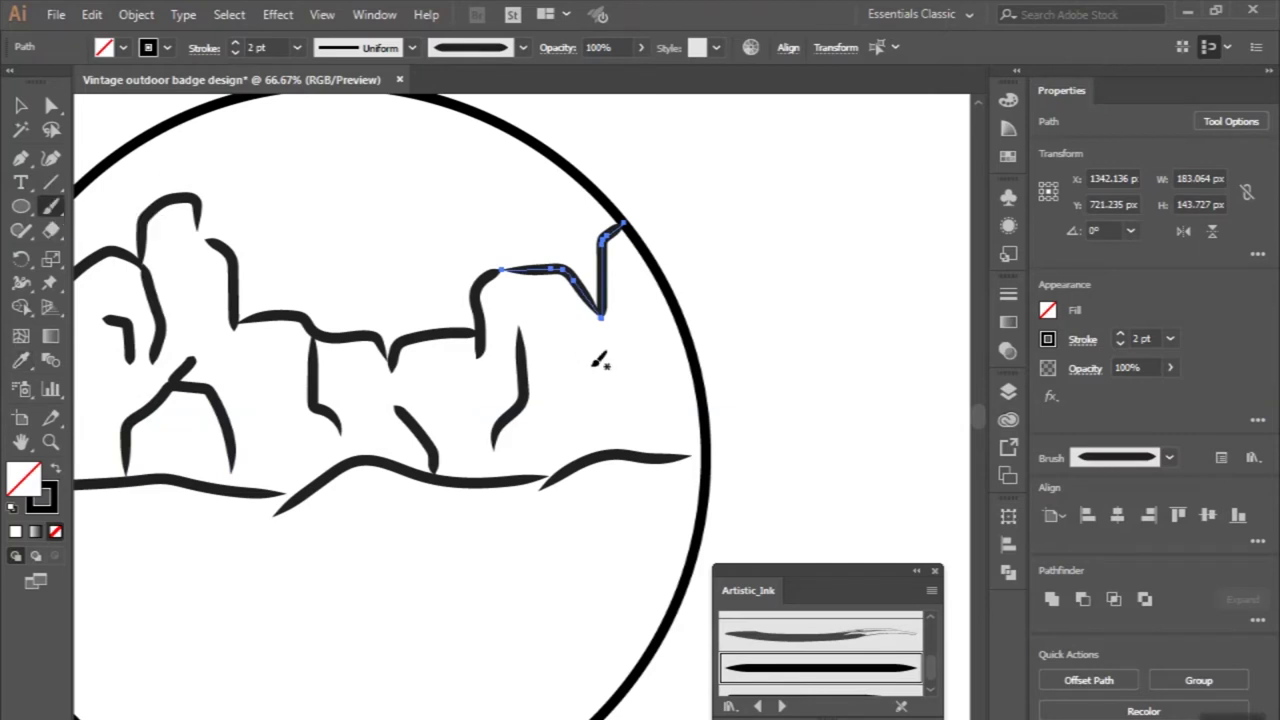
drag(656, 440, 650, 440)
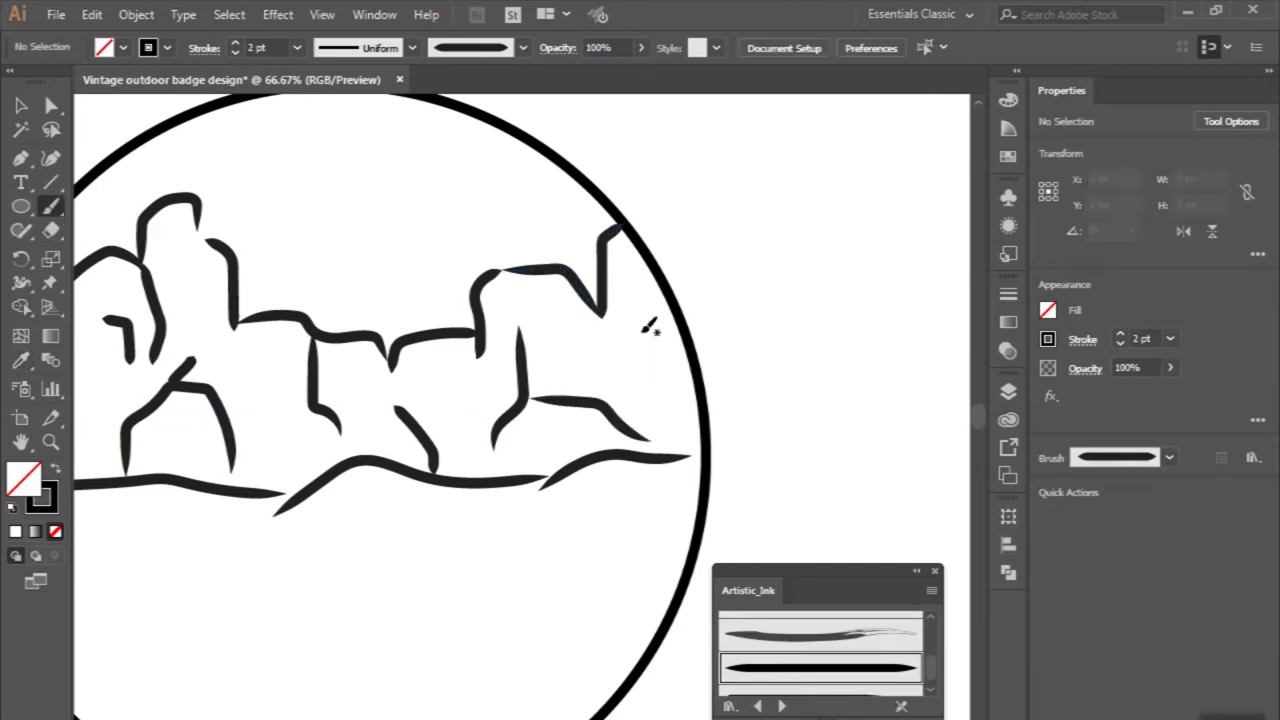
drag(636, 333, 641, 405)
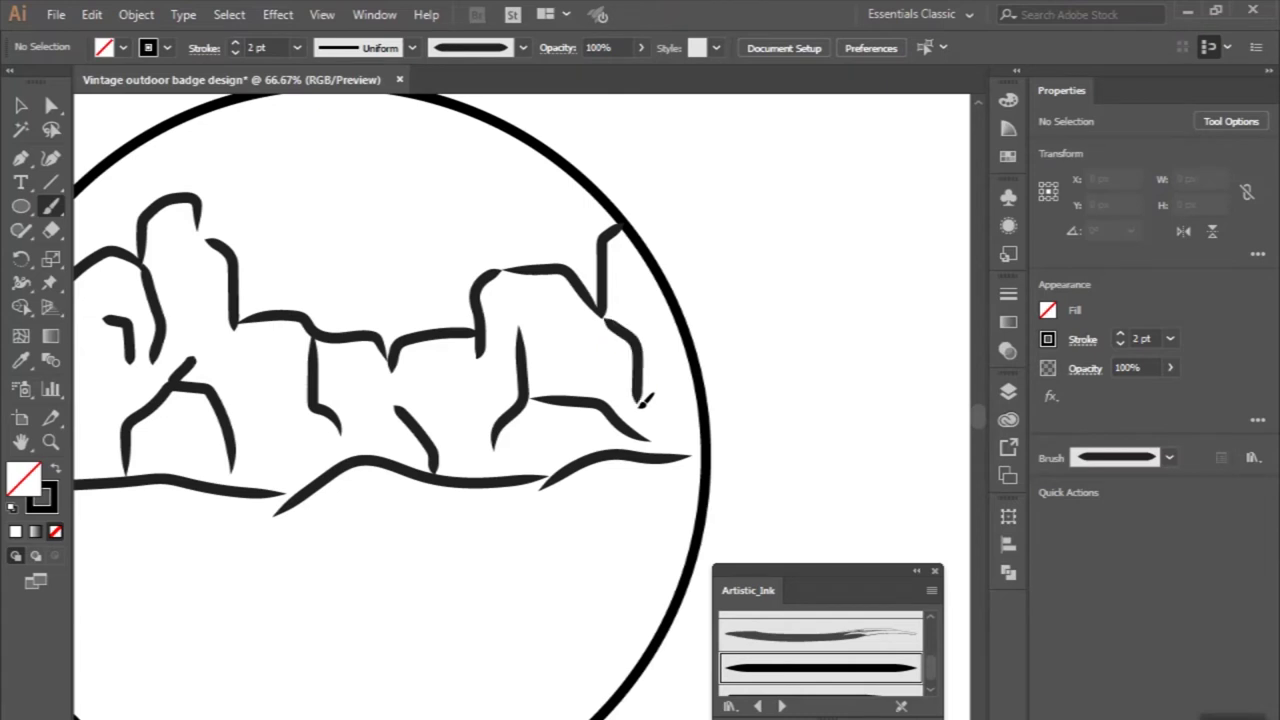
key(ctrl+minus)
key(ctrl+minus)
key(ctrl+plus)
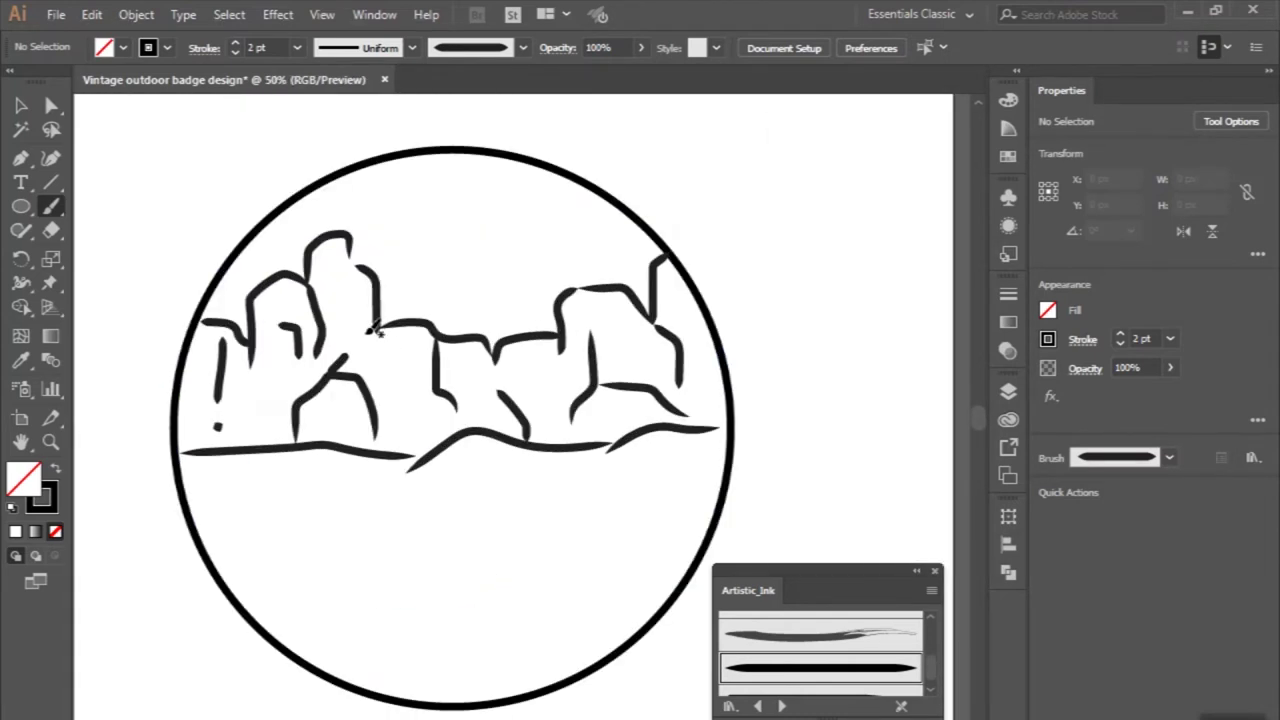
key(ctrl+plus)
key(ctrl+plus)
Draw short and curved ink strokes in the sky above the cliffs, undoing a stray hook.
drag(410, 276, 510, 278)
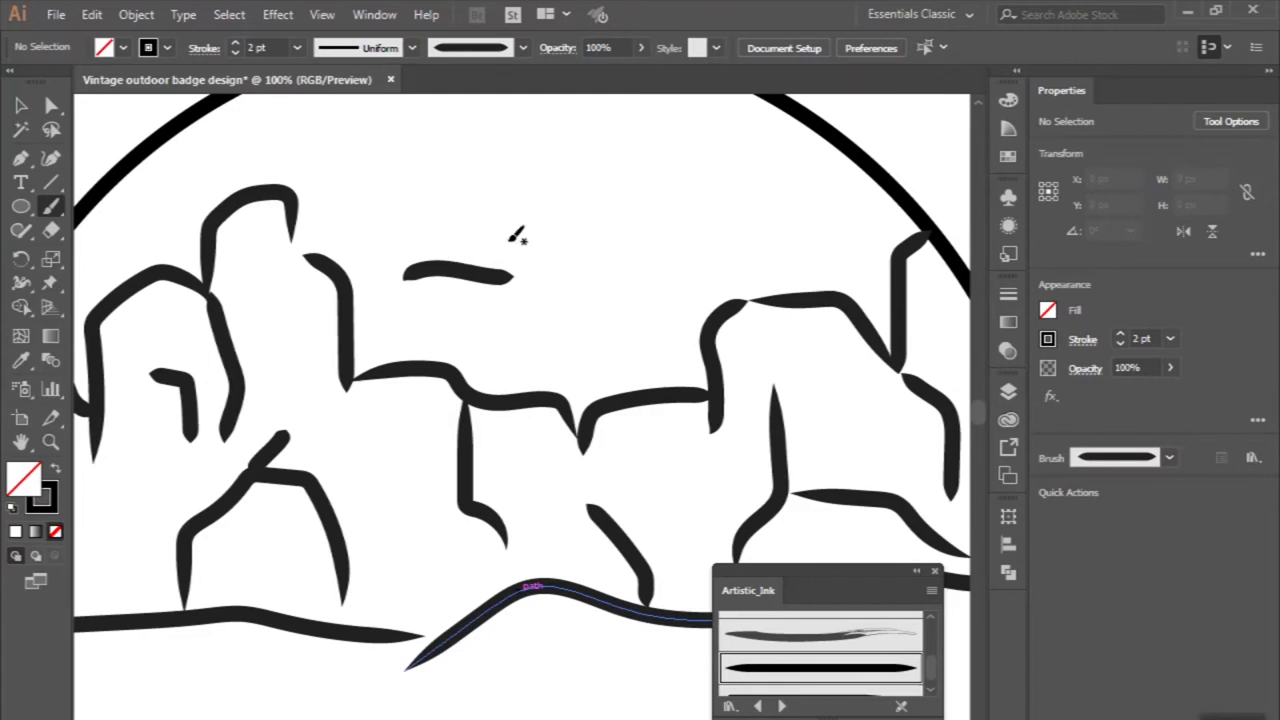
drag(507, 248, 398, 190)
scroll(451, 166, up, 3)
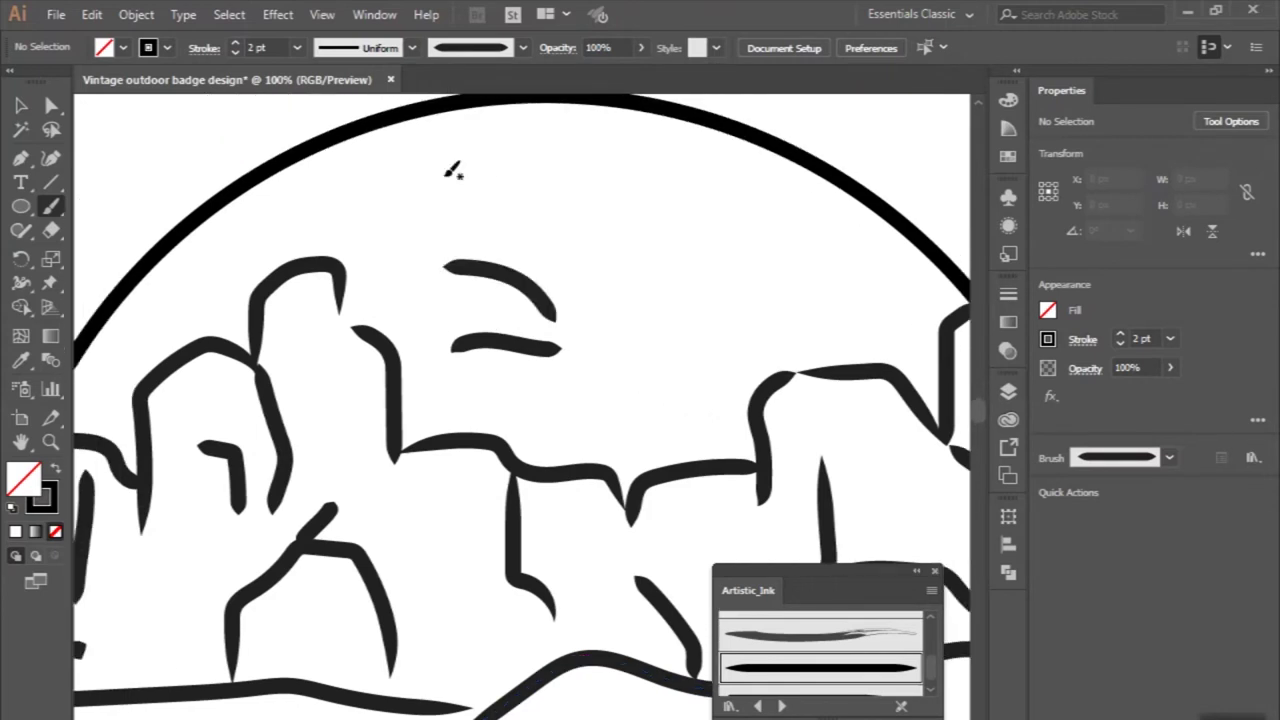
drag(455, 170, 488, 220)
scroll(449, 189, up, 3)
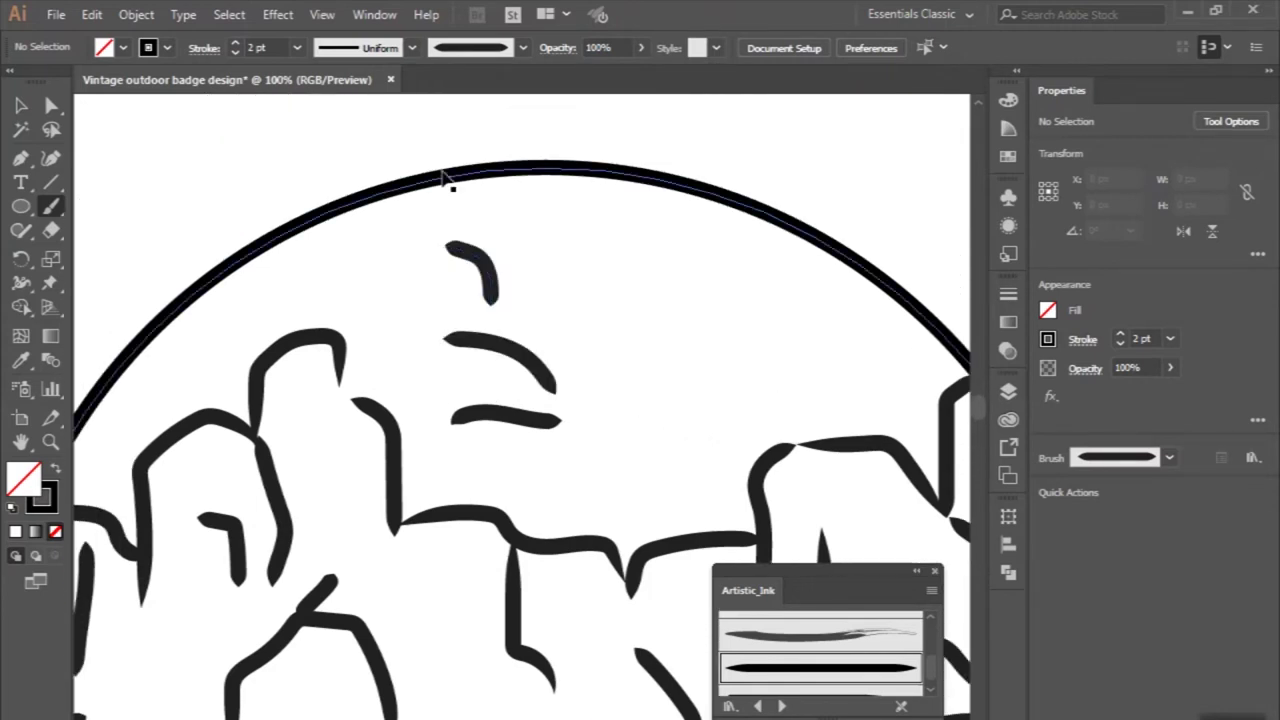
key(ctrl+z)
Redraw the curved hook and add a short stroke above it, undoing one stray stroke.
drag(502, 324, 499, 325)
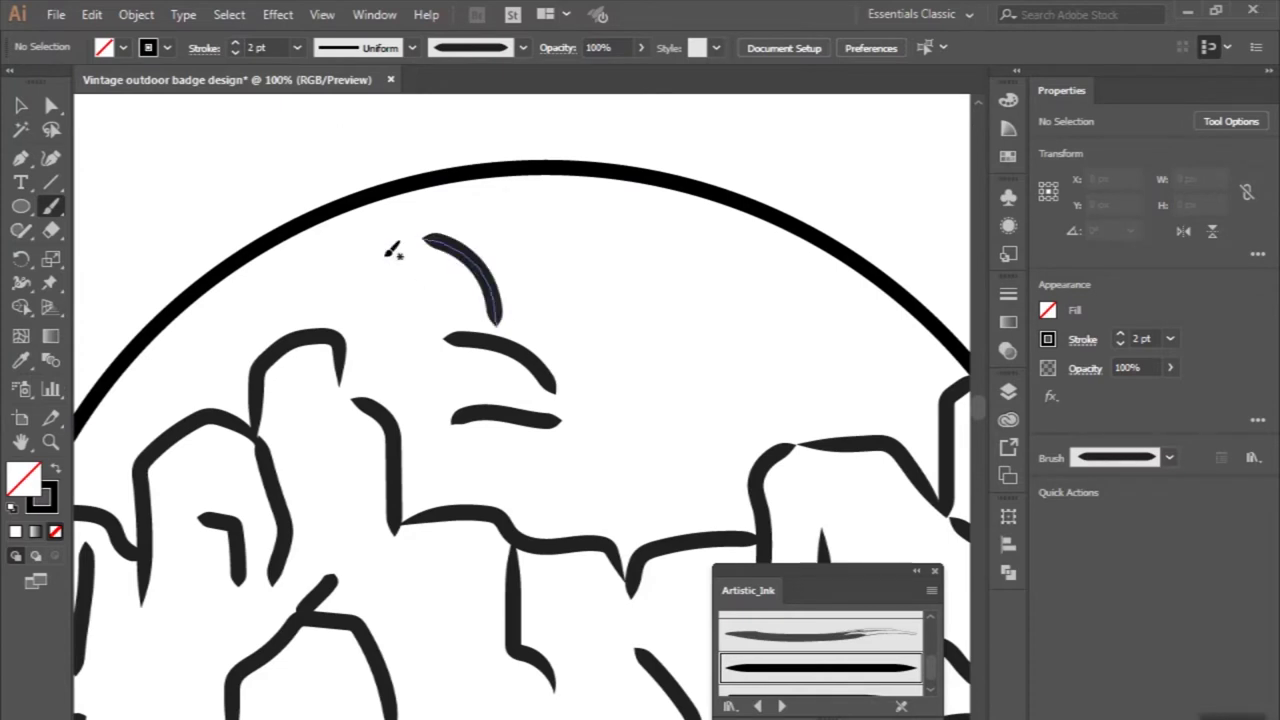
drag(341, 212, 338, 206)
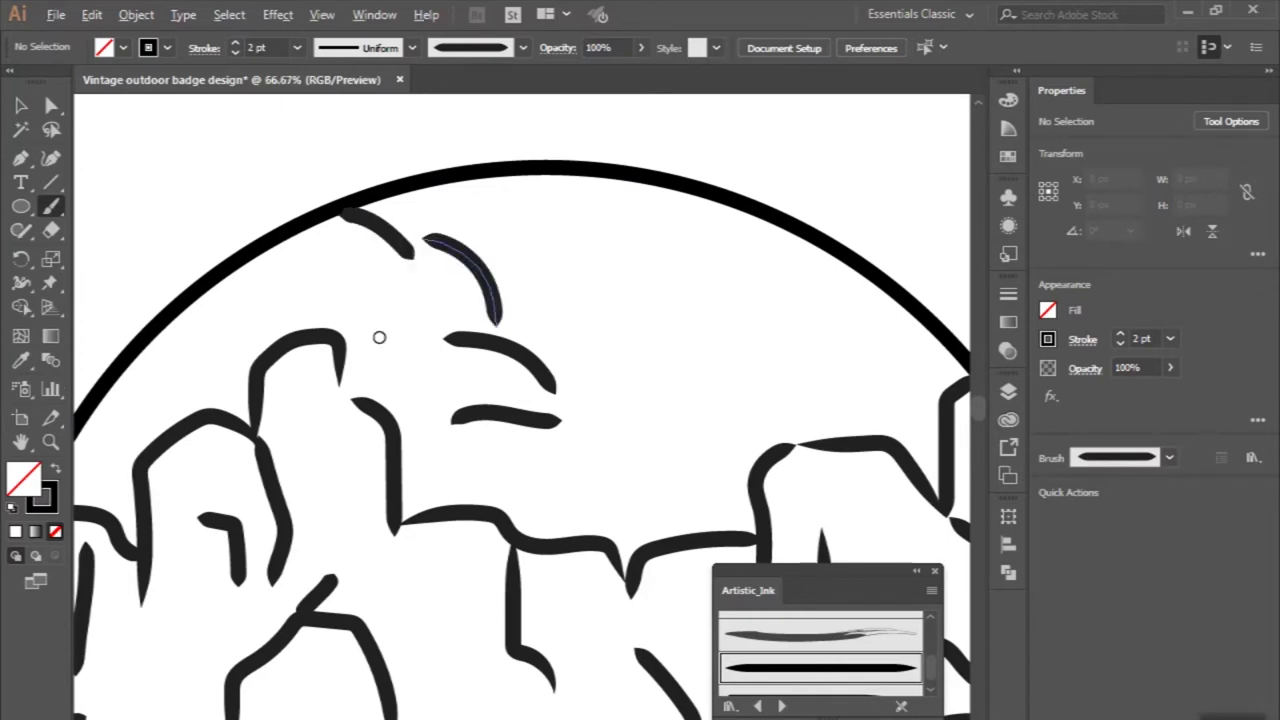
scroll(376, 333, down, 2)
scroll(366, 372, up, 2)
key(ctrl+z)
drag(386, 155, 436, 212)
scroll(385, 266, down, 2)
scroll(385, 266, up, 2)
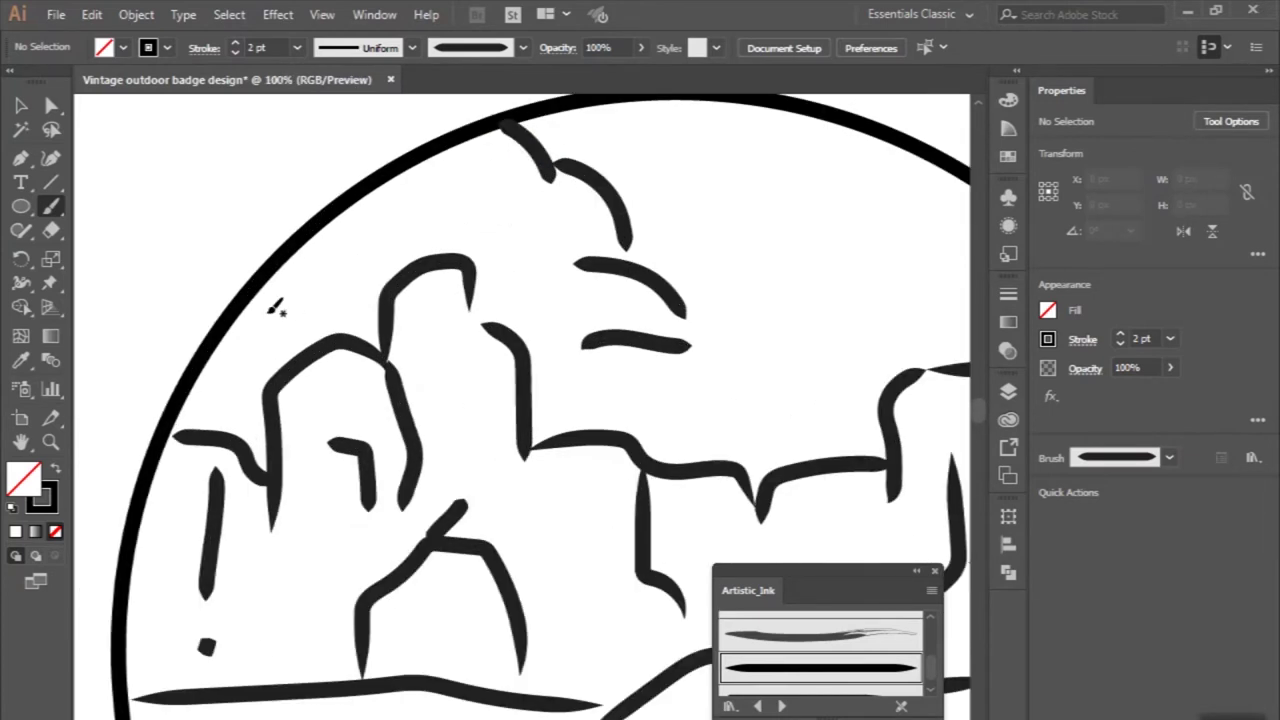
Add three short ink detail strokes along the cliff tops.
drag(330, 308, 328, 310)
scroll(330, 290, down, 2)
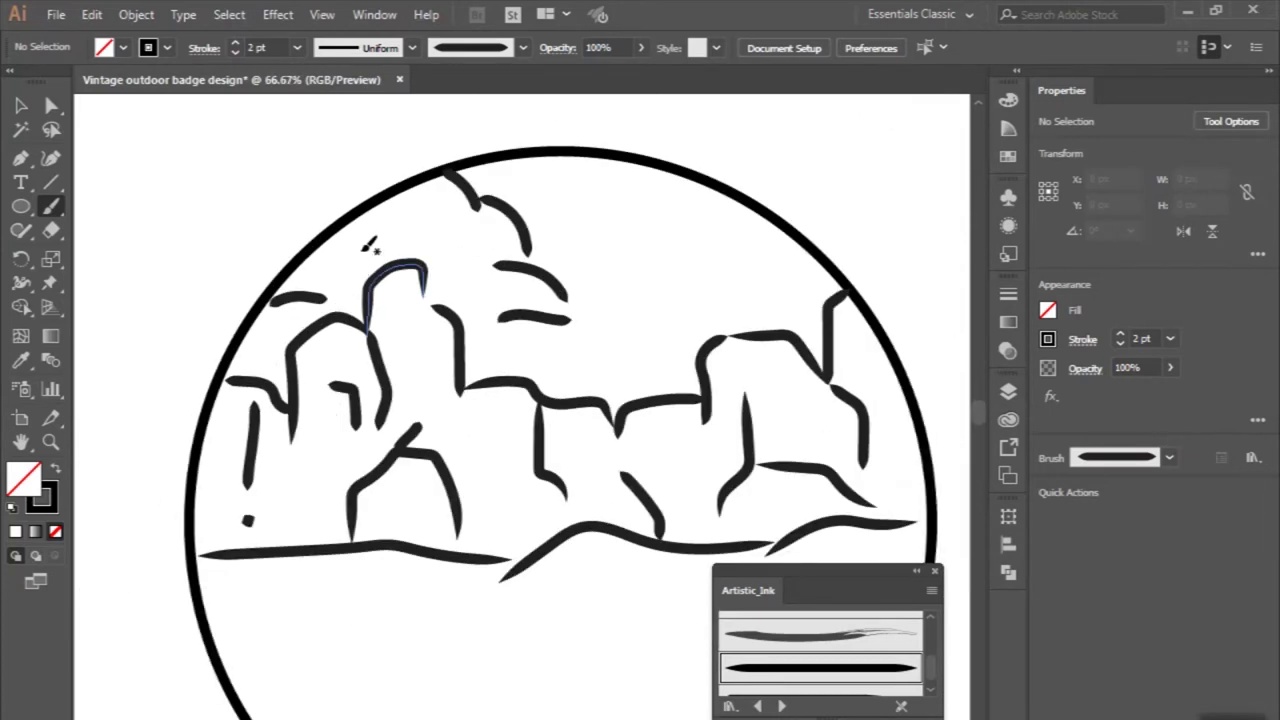
scroll(333, 238, up, 2)
mouse_move(416, 232)
mouse_down()
mouse_move(406, 254)
mouse_move(445, 205)
mouse_up()
scroll(531, 305, down, 1)
scroll(531, 305, down, 1)
scroll(531, 305, up, 2)
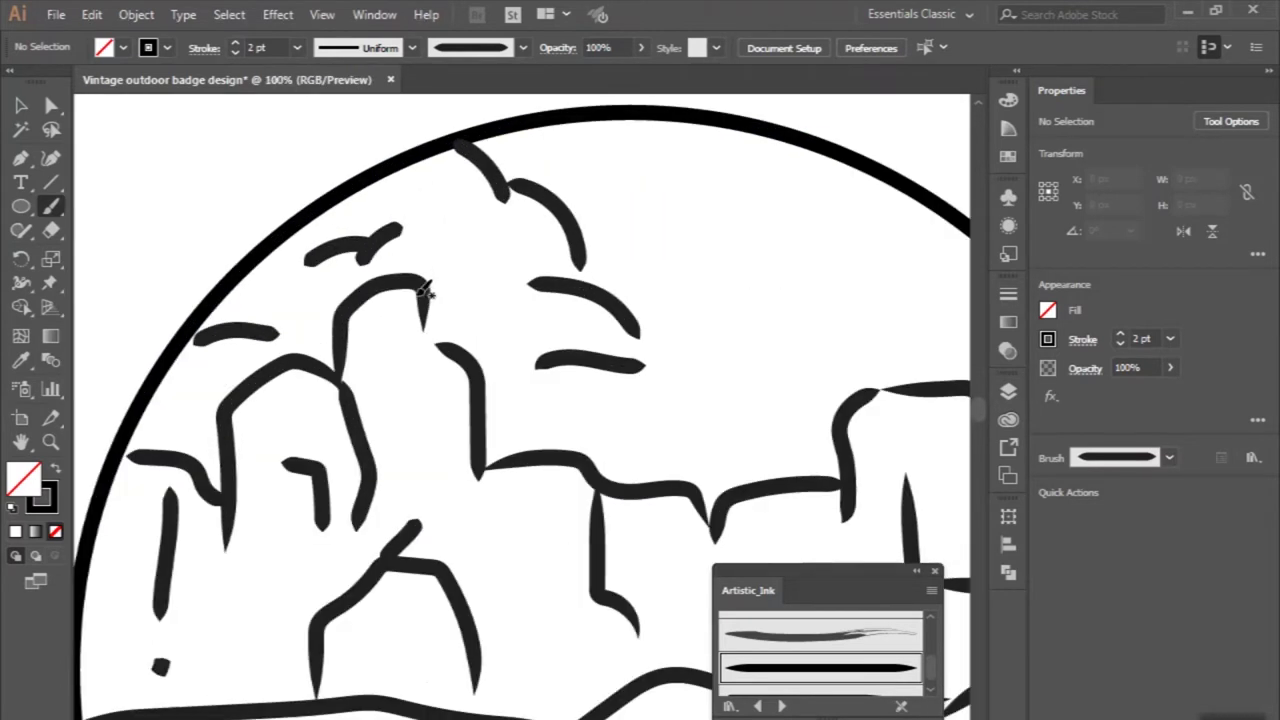
drag(500, 268, 550, 305)
scroll(548, 311, down, 3)
scroll(548, 311, up, 2)
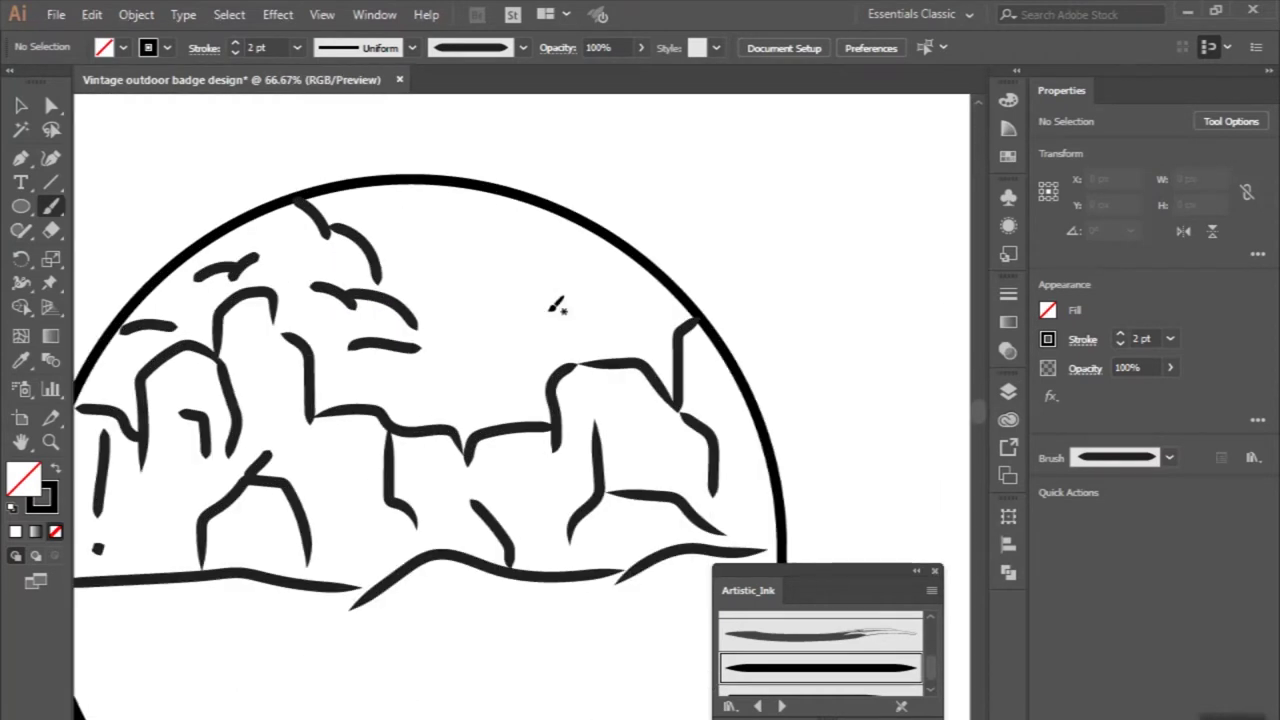
Draw a bare branch with an upward curve and a twig above the right cliffs, removing an extra stroke.
mouse_move(578, 325)
mouse_down()
mouse_move(472, 334)
mouse_move(535, 281)
mouse_up()
drag(548, 218, 540, 226)
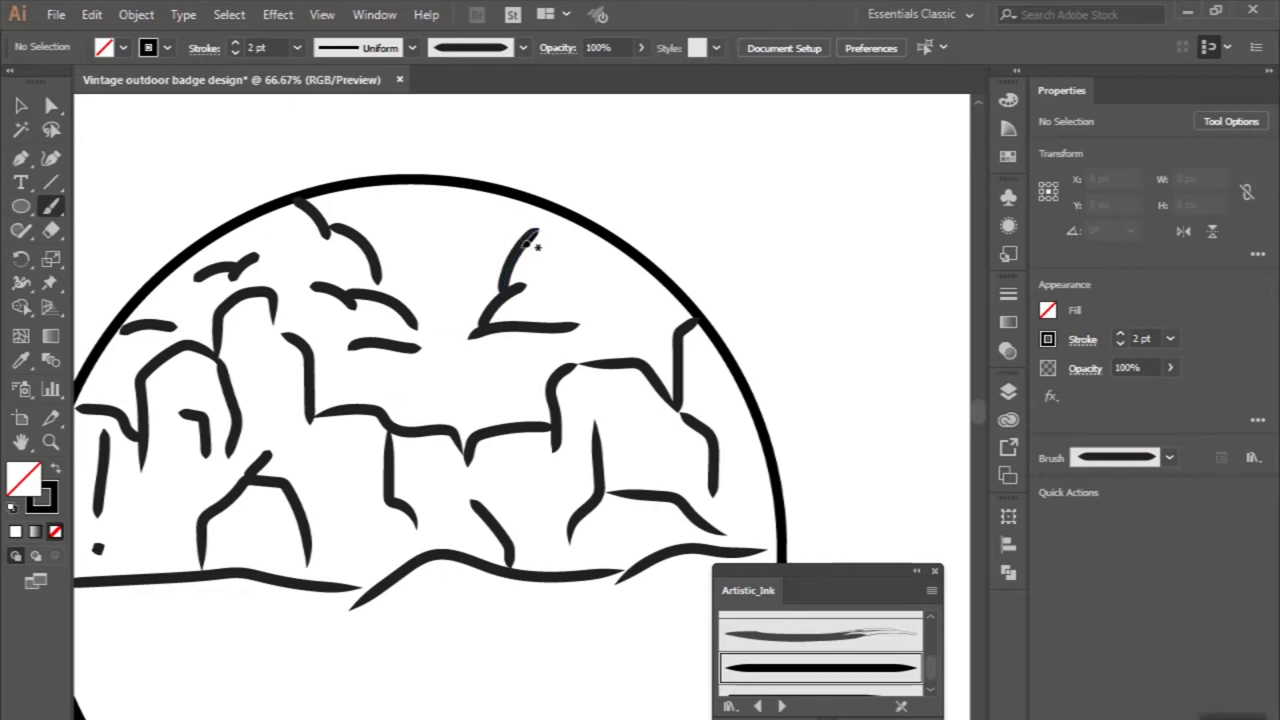
drag(515, 204, 508, 210)
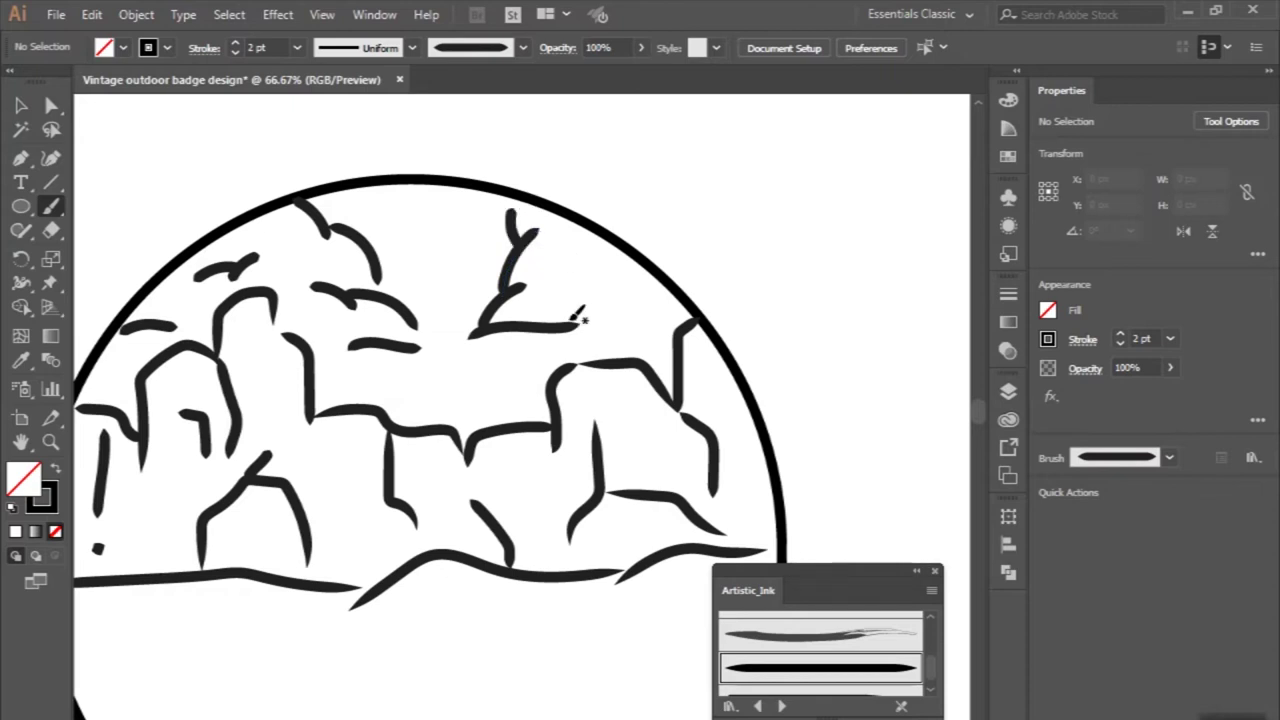
mouse_move(597, 316)
mouse_down()
mouse_move(663, 286)
mouse_move(600, 284)
mouse_up()
key(ctrl+z)
scroll(615, 283, down, 1)
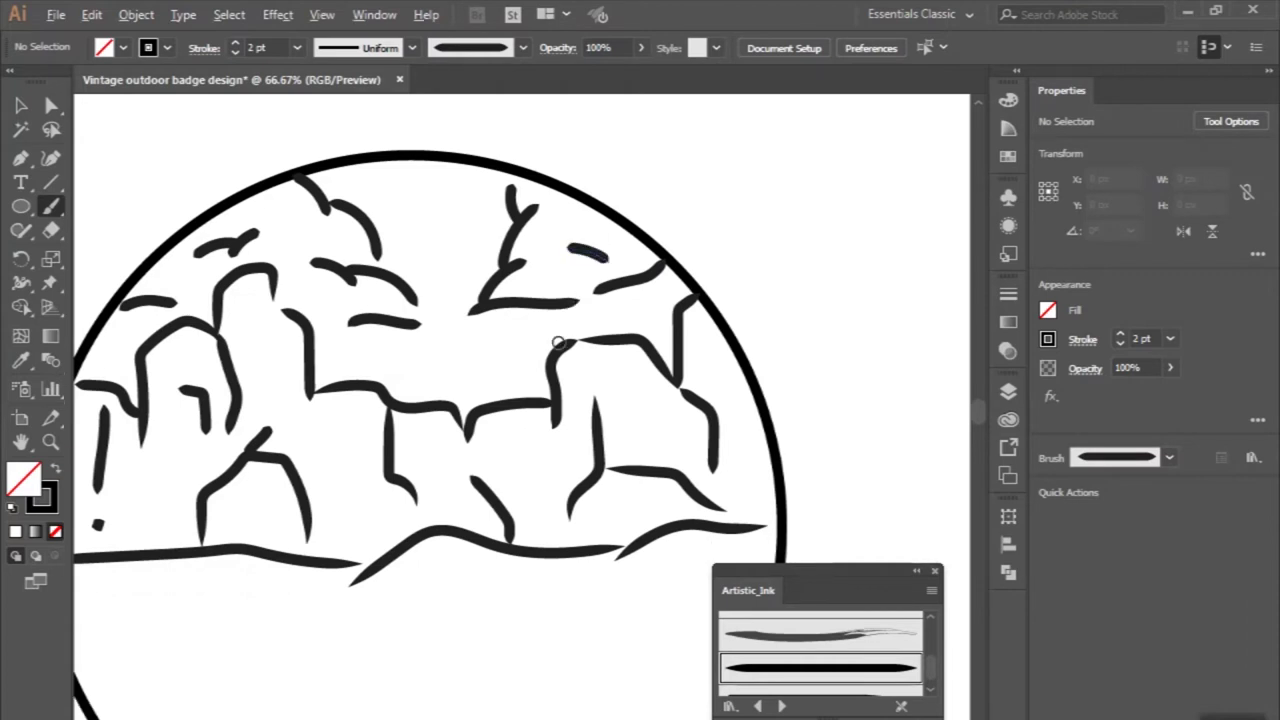
Zoom in and draw a small V-shaped bird stroke beside the branch.
scroll(592, 266, down, 2)
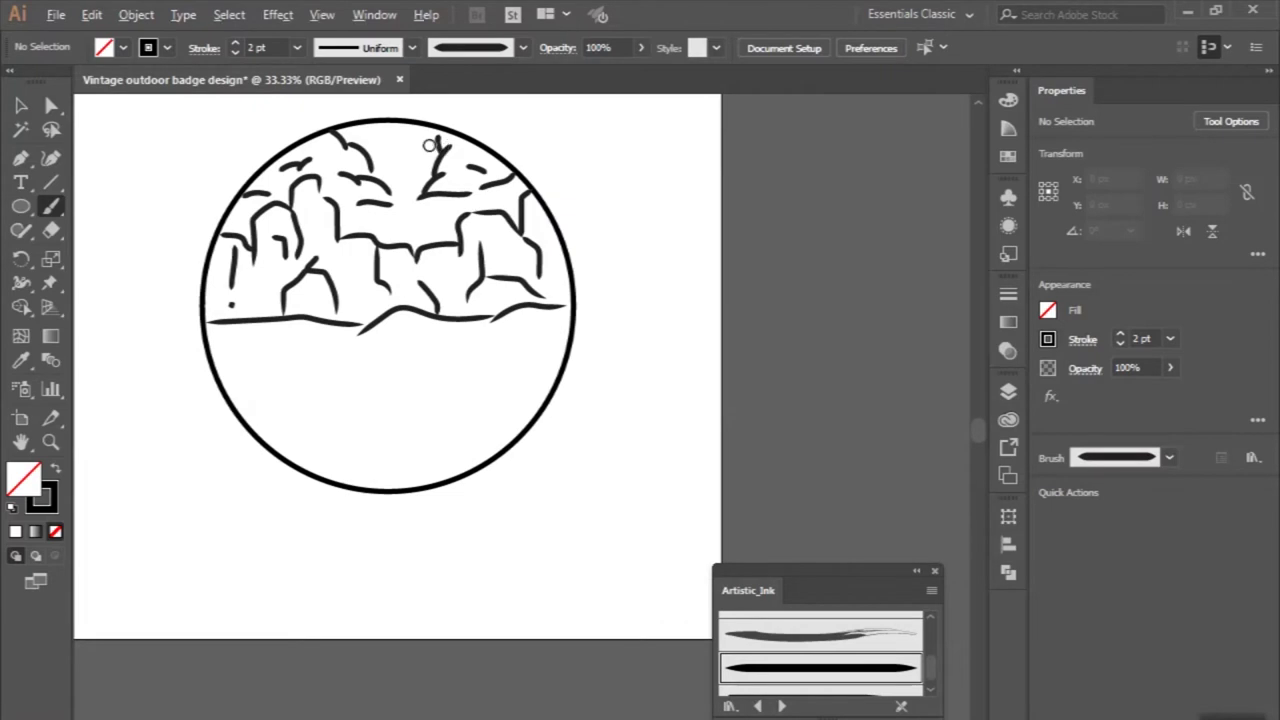
scroll(430, 145, up, 2)
scroll(521, 176, up, 1)
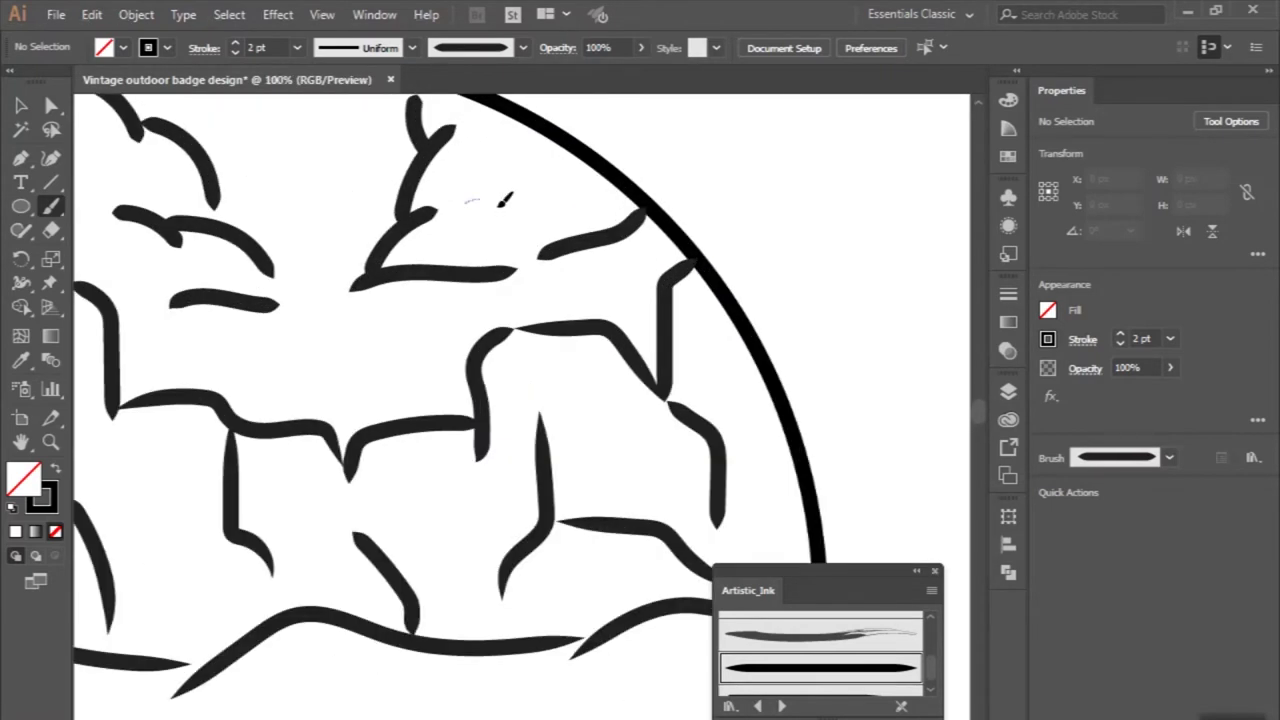
scroll(514, 200, down, 1)
drag(482, 163, 531, 187)
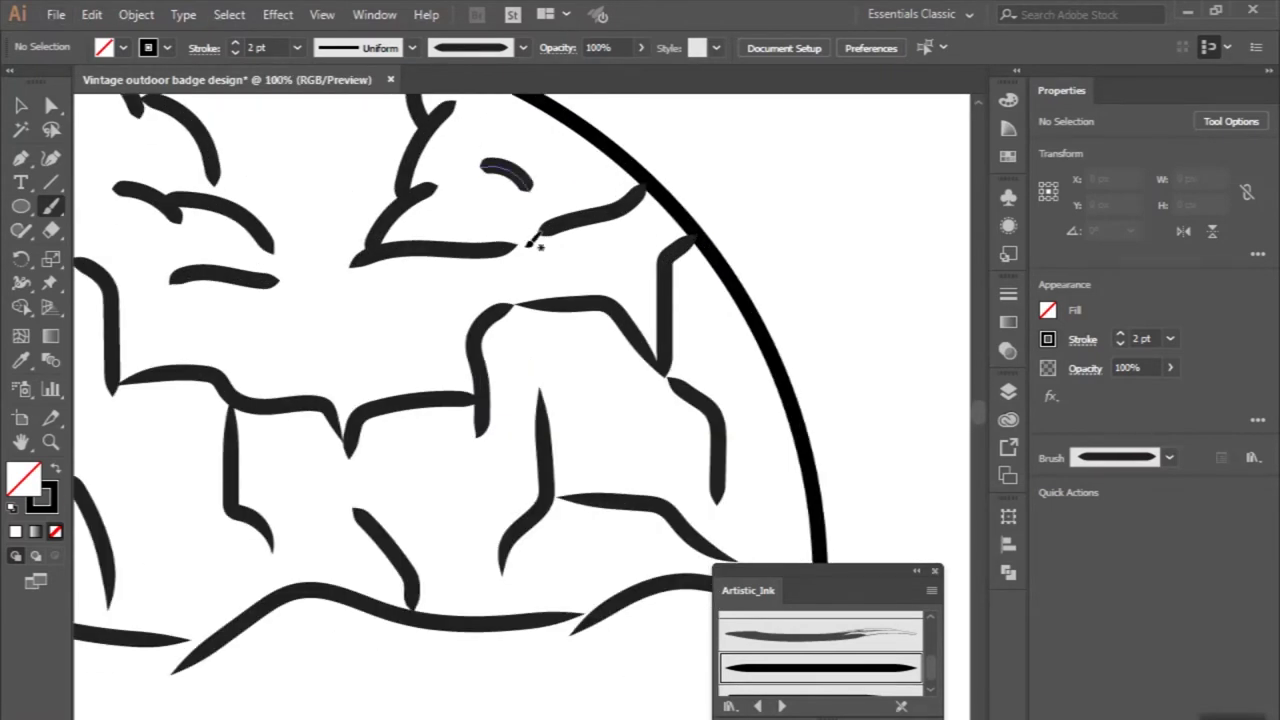
scroll(530, 242, down, 3)
scroll(530, 240, down, 1)
scroll(533, 220, up, 1)
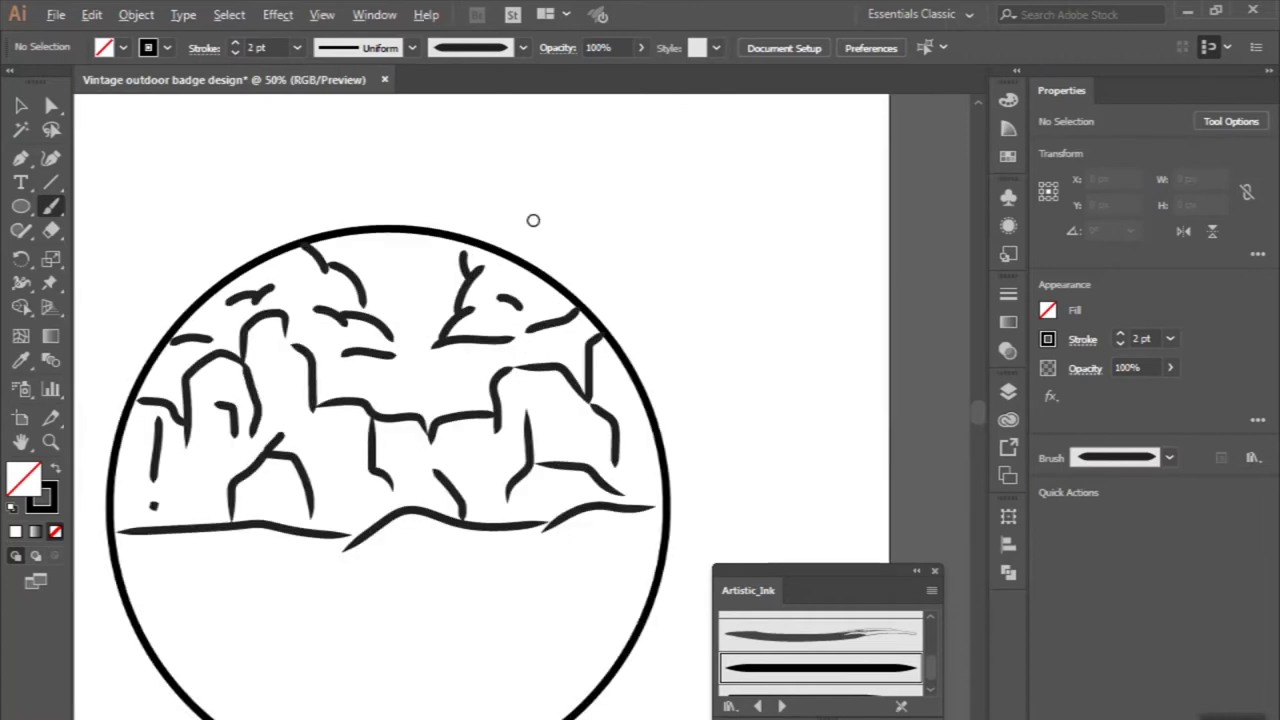
scroll(457, 408, up, 1)
scroll(531, 314, up, 1)
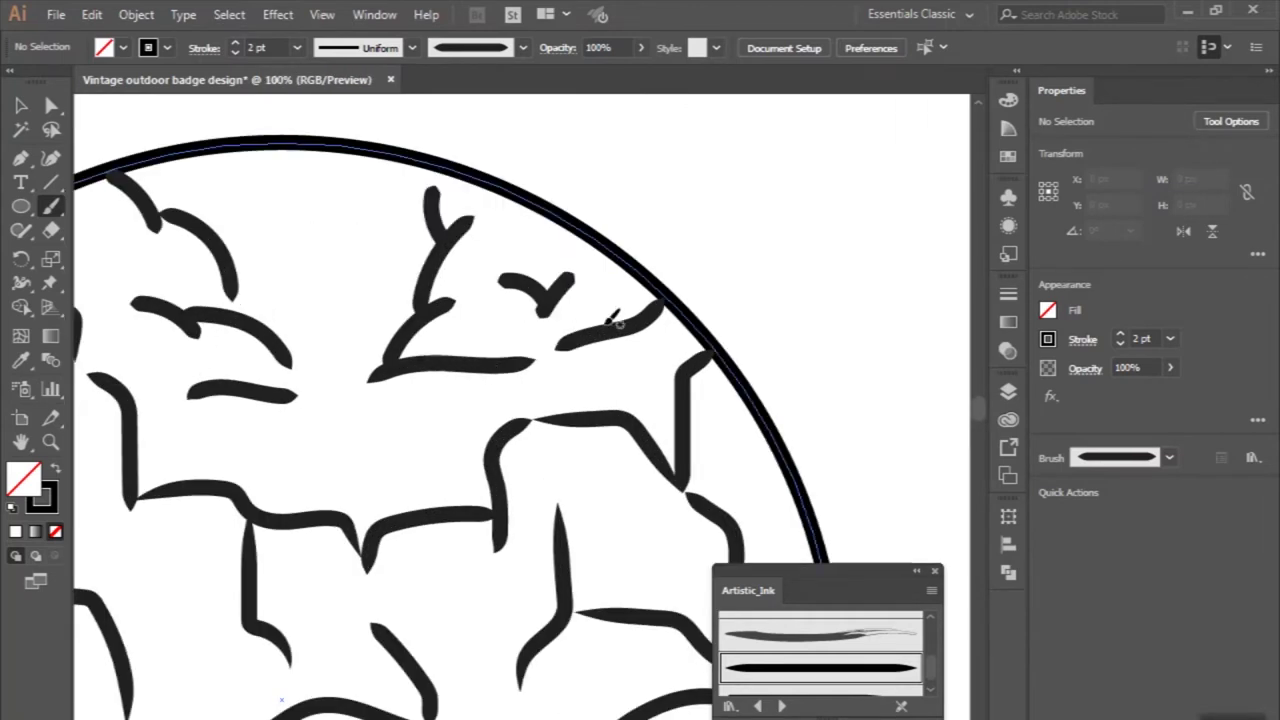
scroll(604, 306, down, 2)
scroll(557, 414, down, 3)
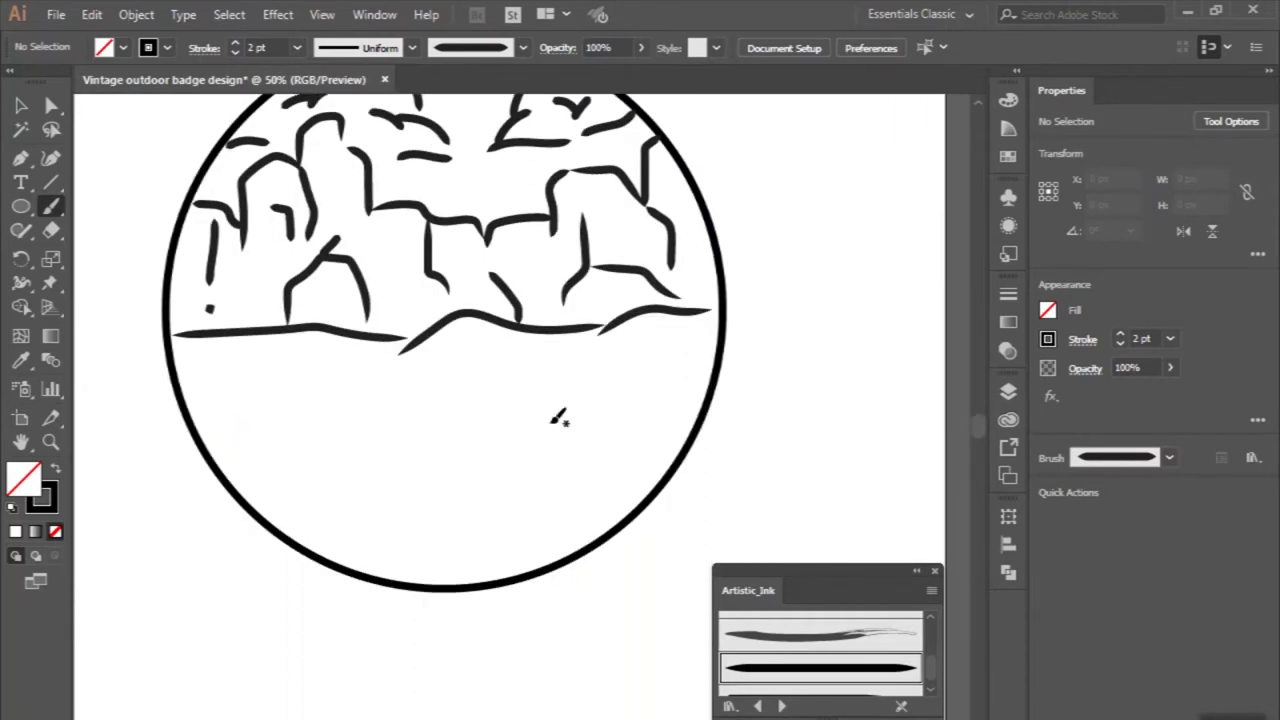
scroll(557, 417, up, 1)
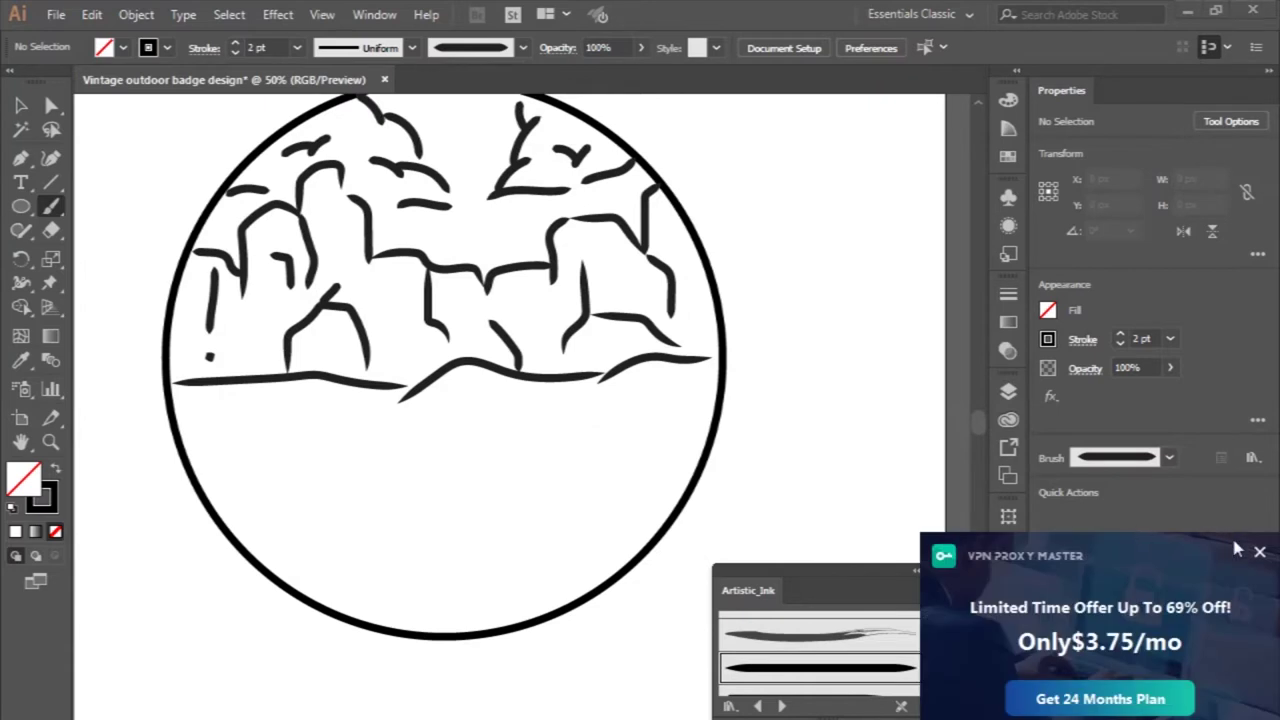
Dismiss the pop-up ad and draw a small round sun above the cliff ridge.
click(1260, 553)
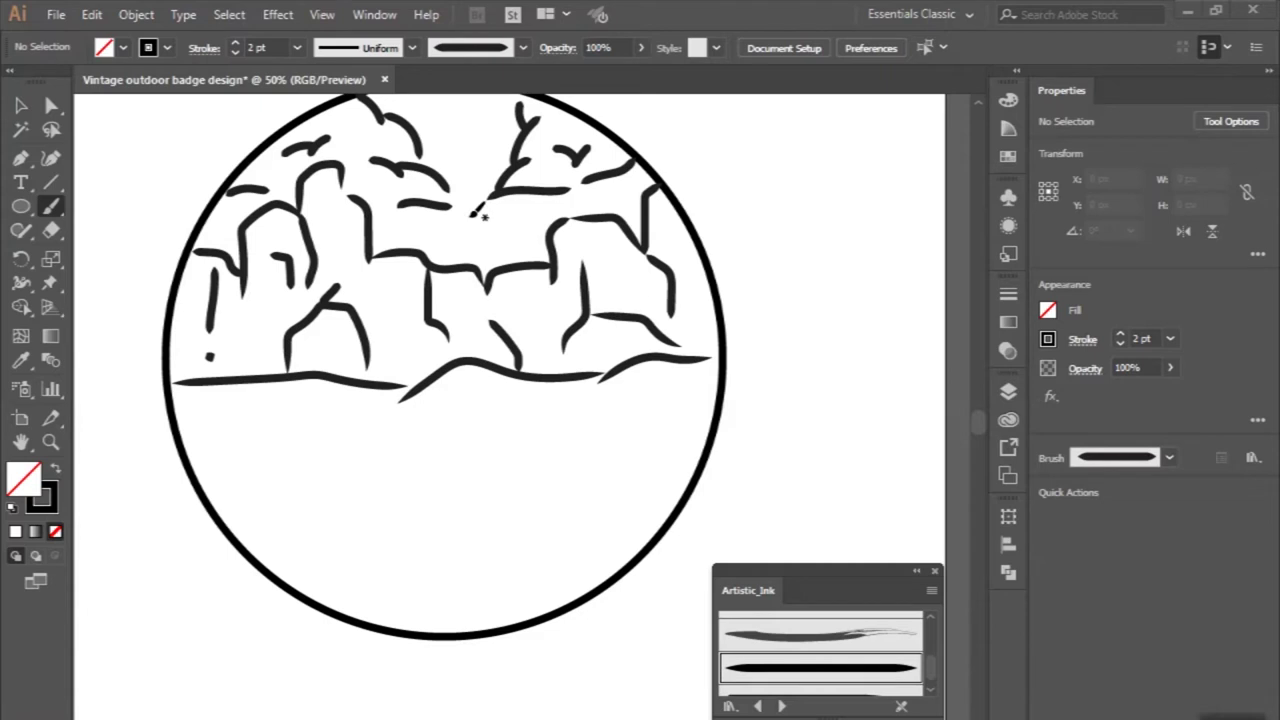
scroll(475, 211, up, 1)
scroll(472, 214, up, 2)
scroll(470, 217, up, 3)
mouse_move(500, 236)
mouse_down()
mouse_move(423, 277)
mouse_move(503, 360)
mouse_move(534, 243)
mouse_move(515, 238)
mouse_up()
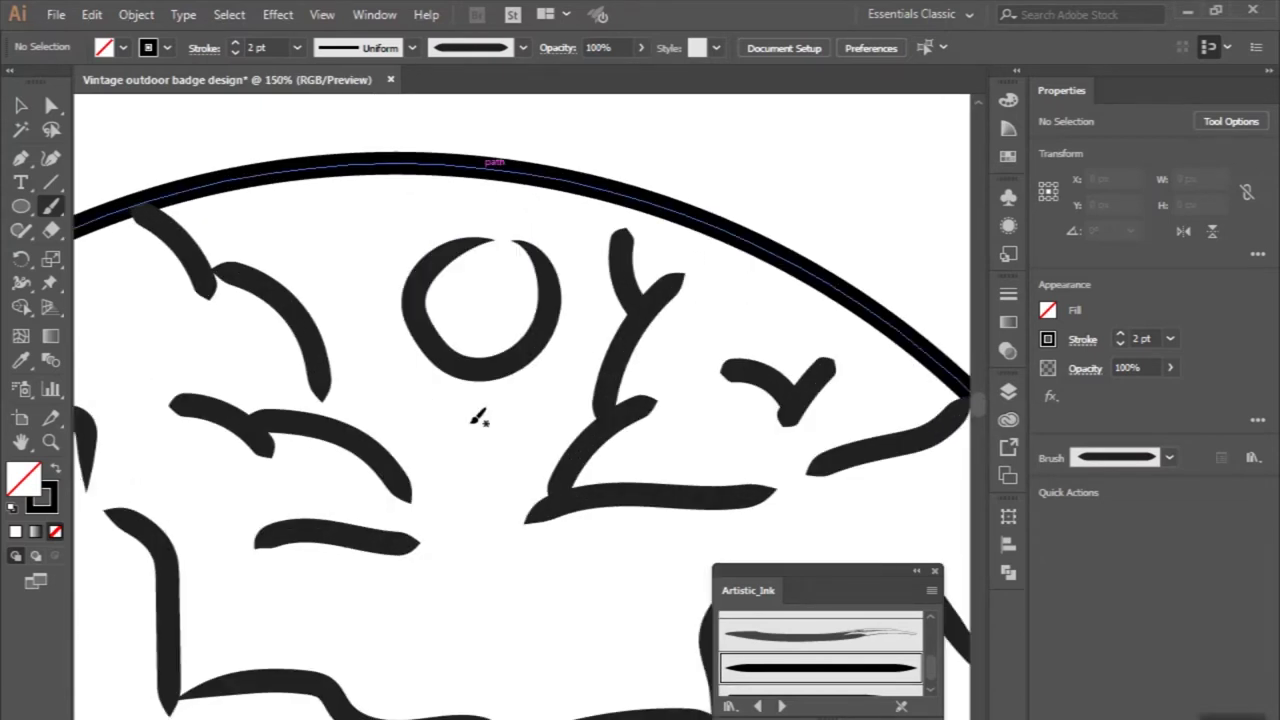
scroll(478, 418, down, 2)
scroll(466, 443, down, 3)
scroll(466, 443, down, 3)
scroll(468, 451, down, 3)
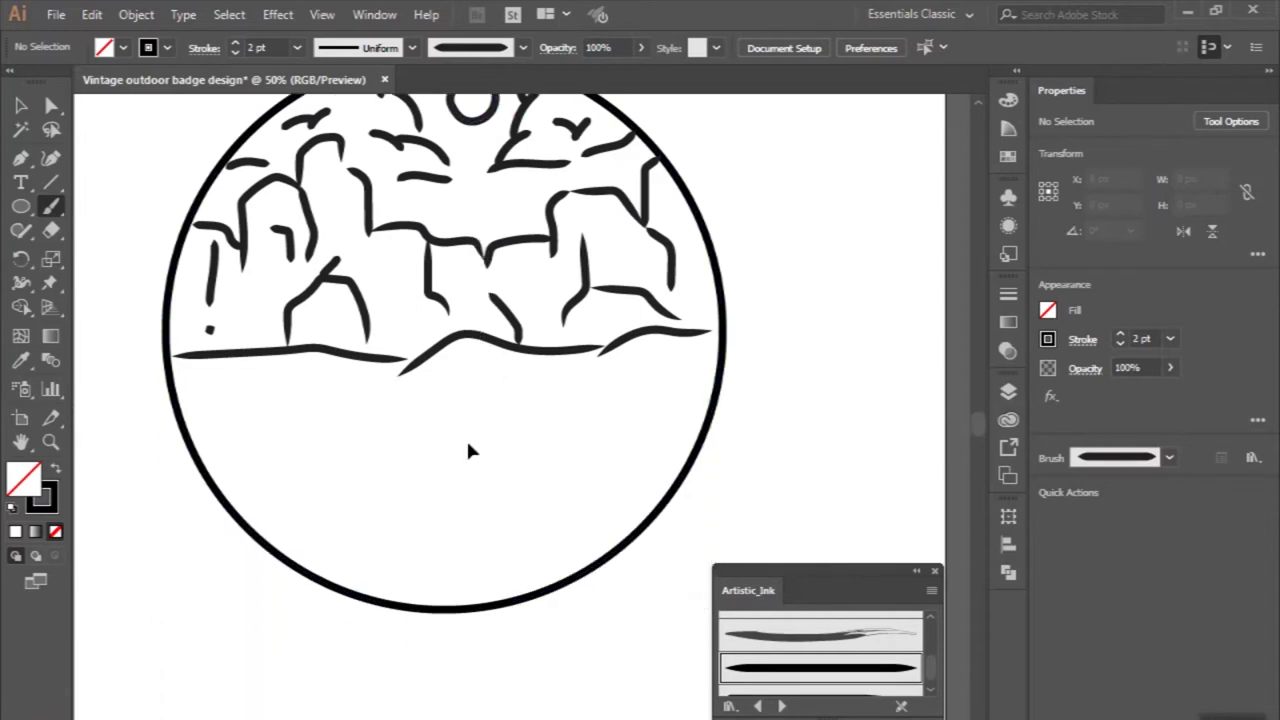
scroll(468, 445, up, 1)
scroll(400, 465, down, 1)
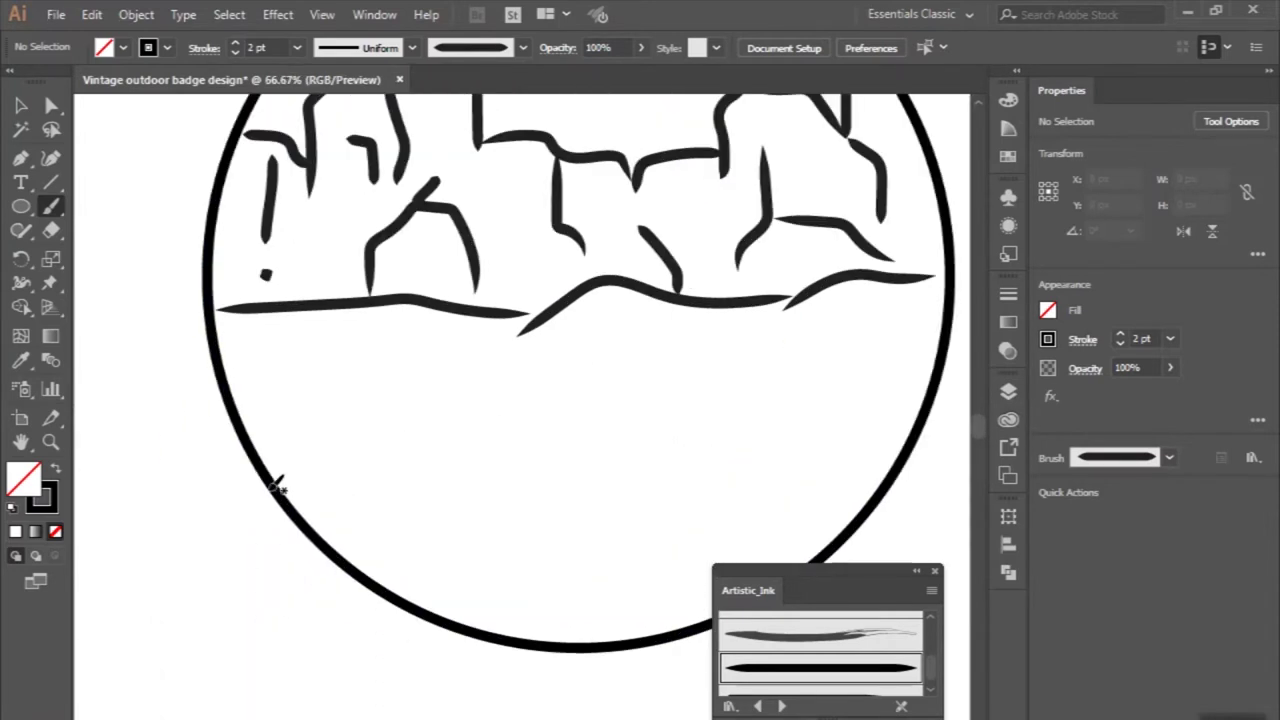
Draw a spiky zigzag-leaf plant inside the lower-left edge of the circle.
drag(270, 466, 320, 490)
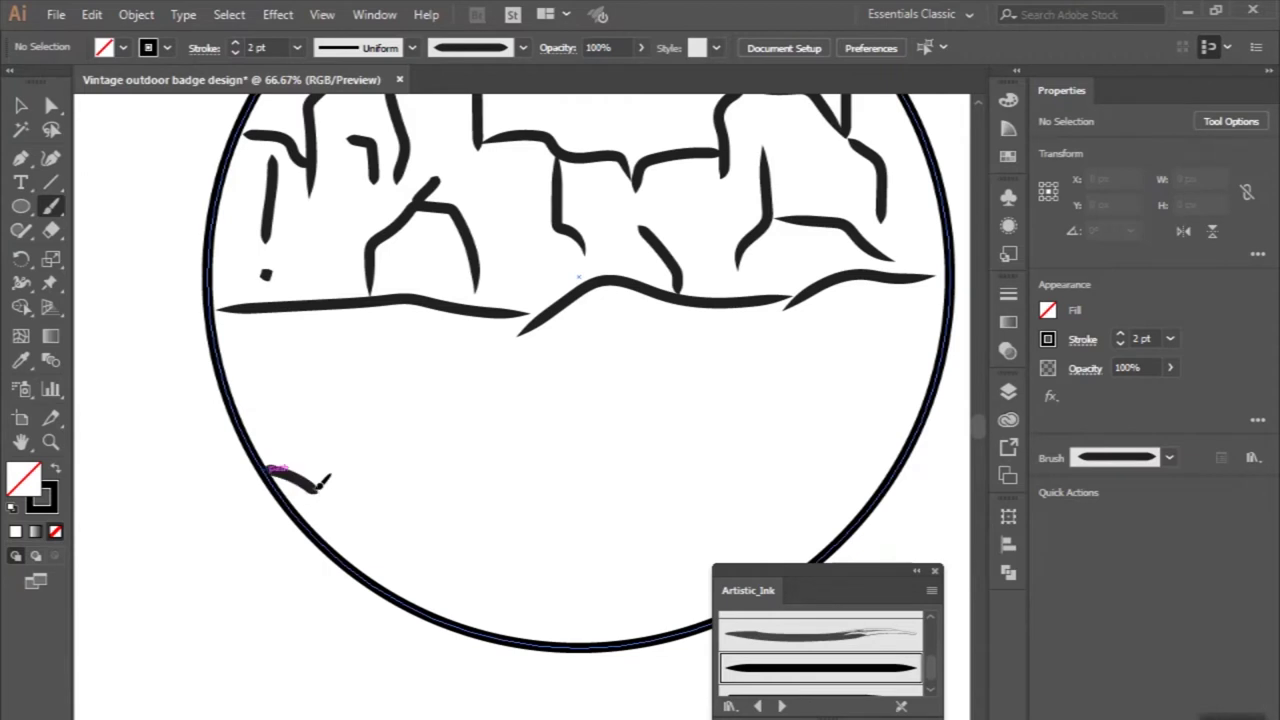
drag(329, 440, 350, 460)
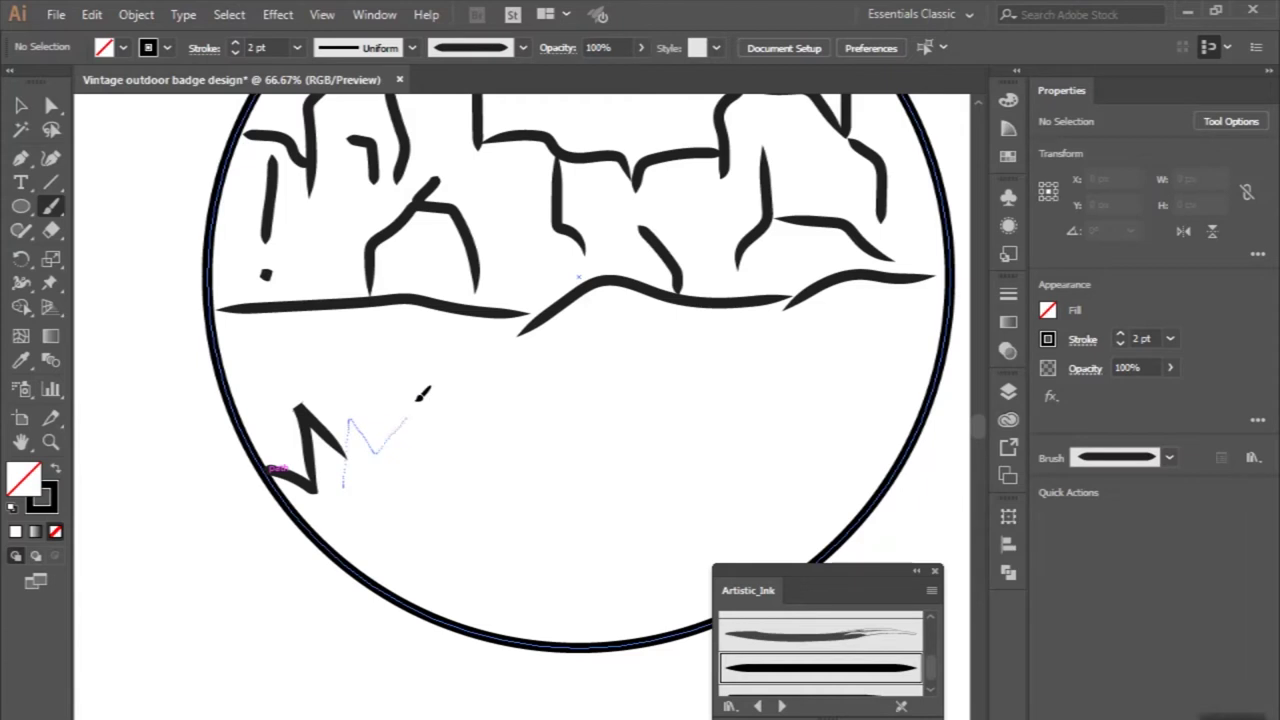
drag(393, 497, 411, 483)
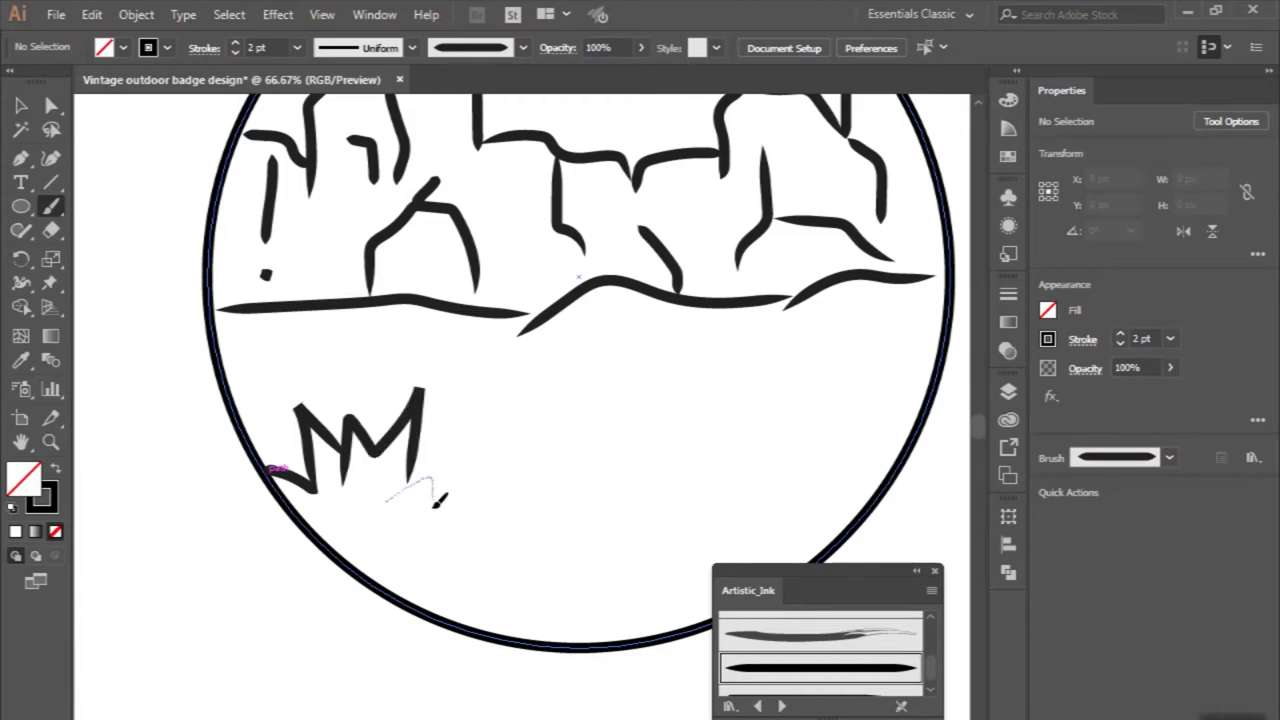
drag(436, 525, 436, 525)
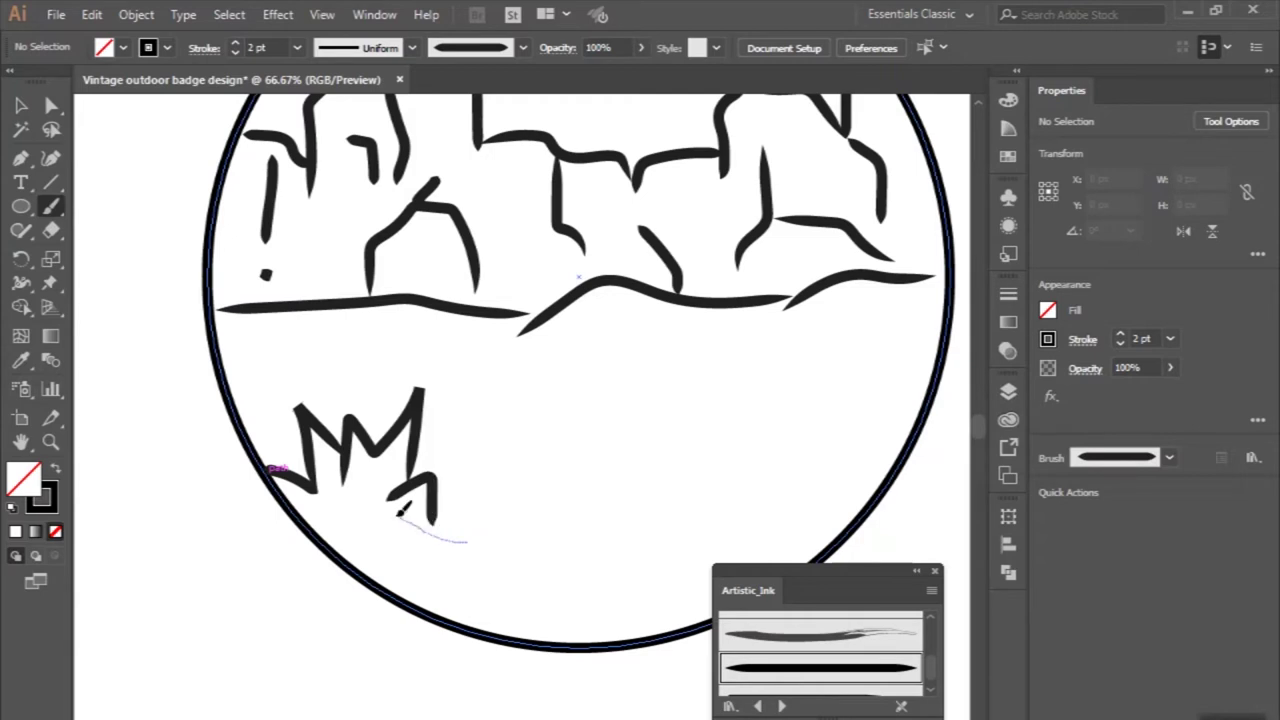
Replace a discarded C-shaped stroke with the tall inverted-U cactus trunk.
drag(376, 562, 454, 614)
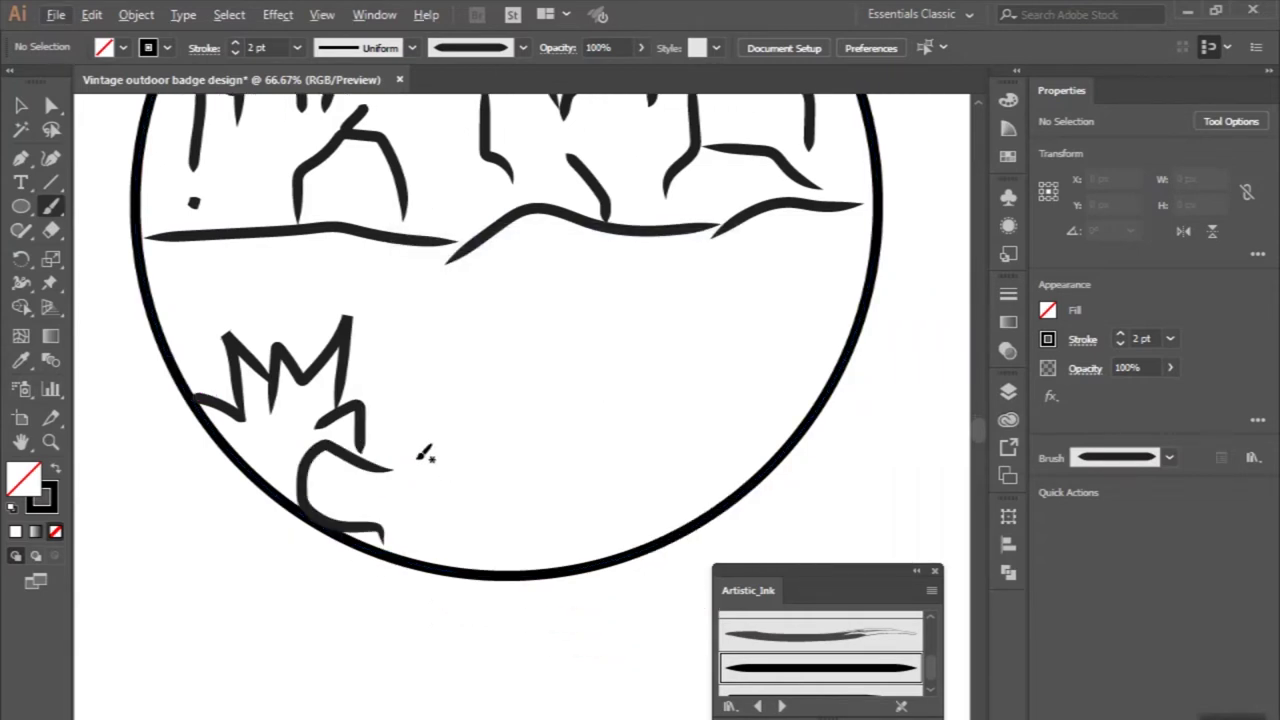
drag(386, 533, 383, 478)
key(ctrl+z)
key(ctrl+z)
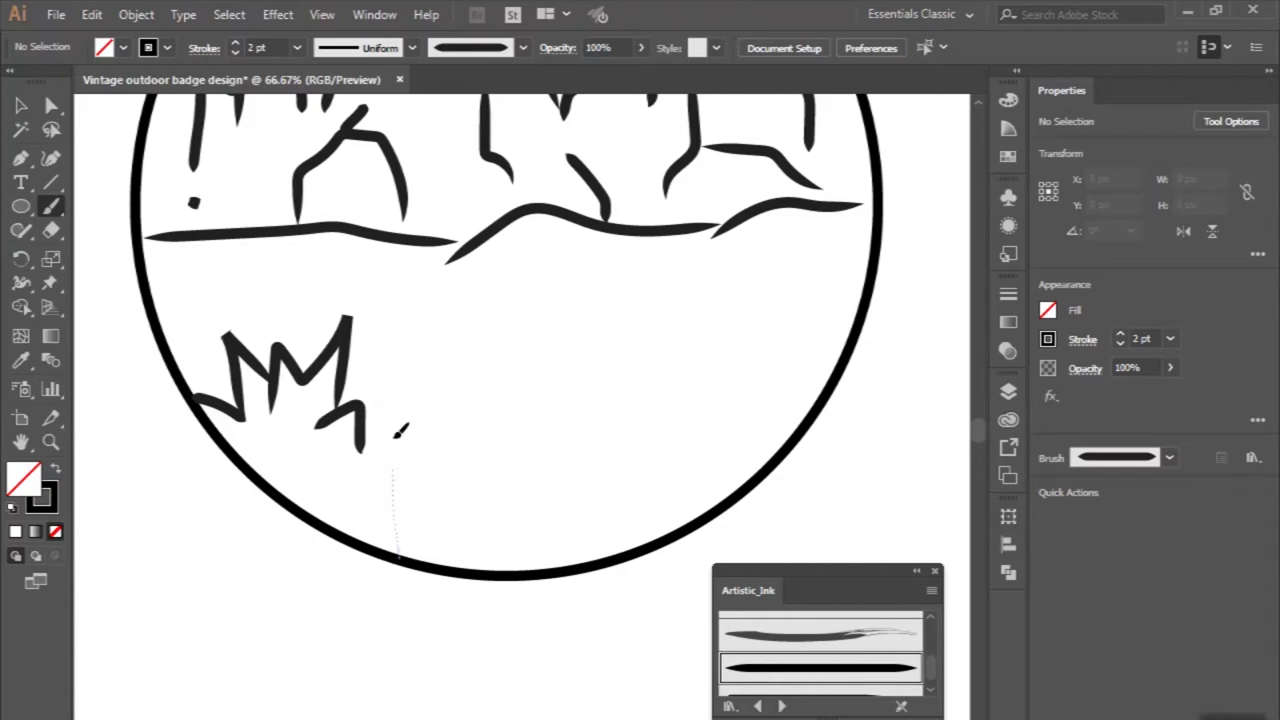
drag(458, 377, 474, 566)
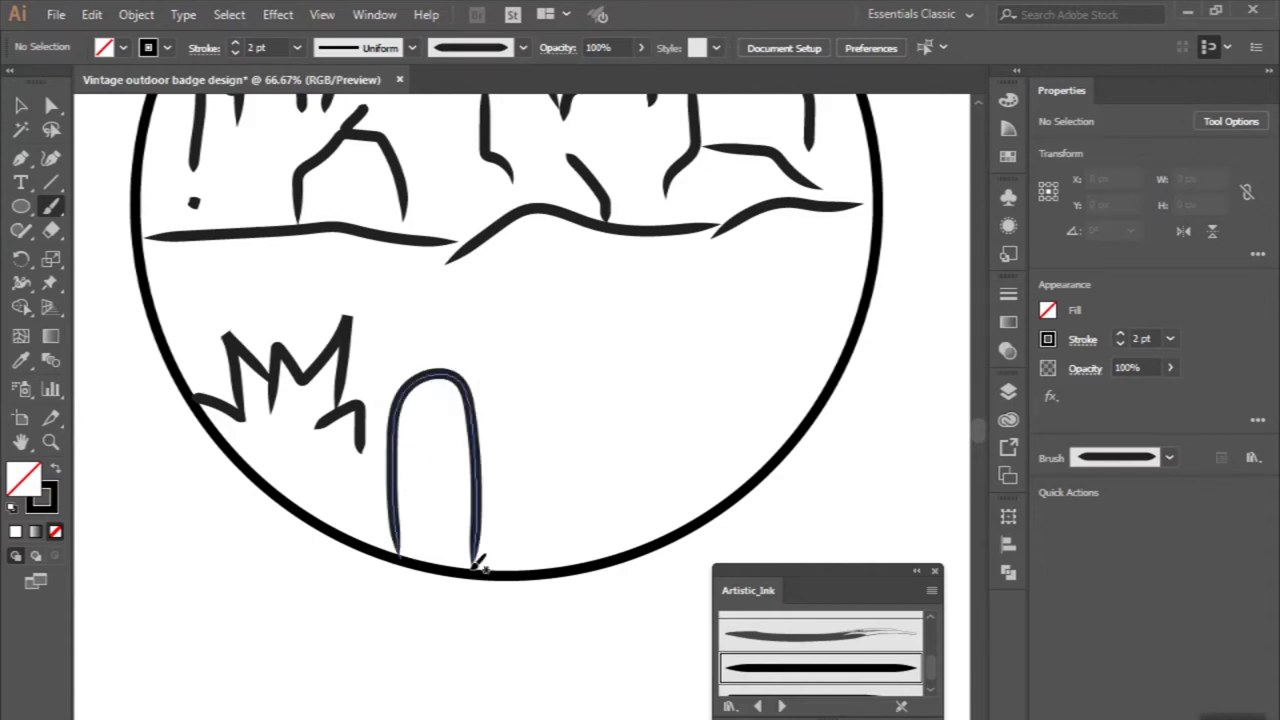
Draw the cactus's curved left arm and hooked right arm.
drag(384, 466, 336, 457)
drag(383, 515, 385, 520)
key(ctrl+equal)
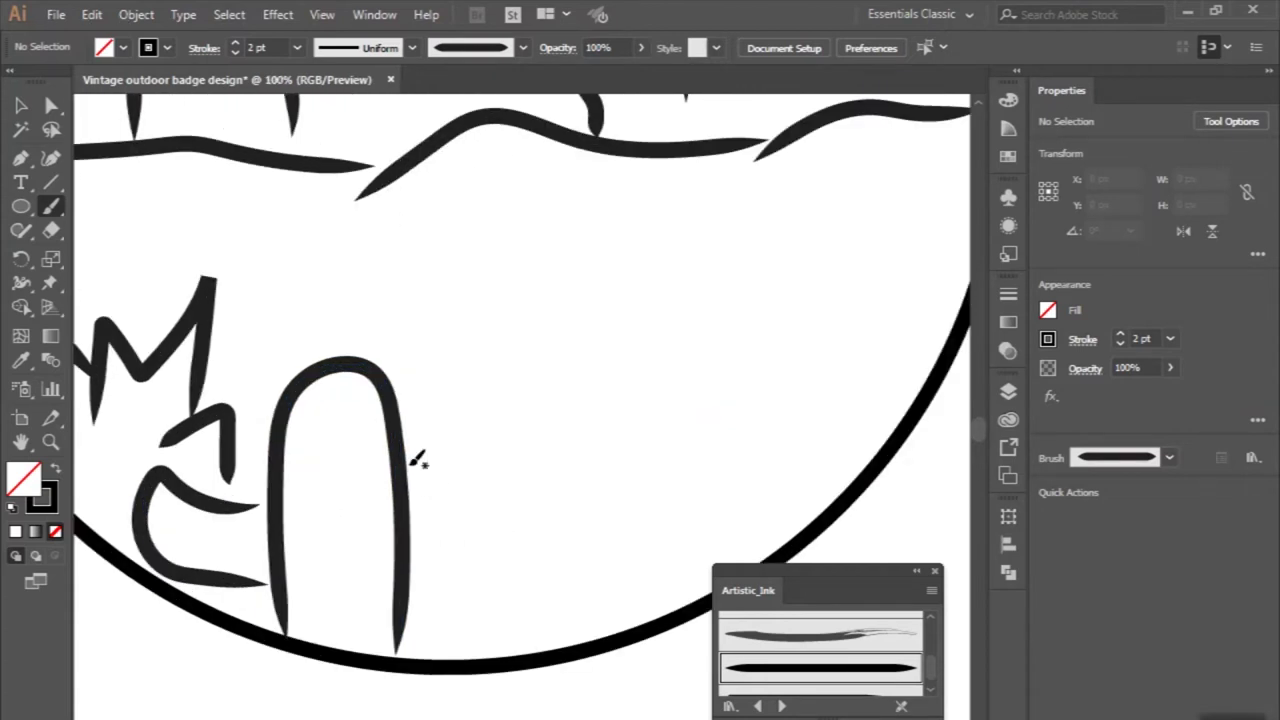
drag(398, 422, 548, 350)
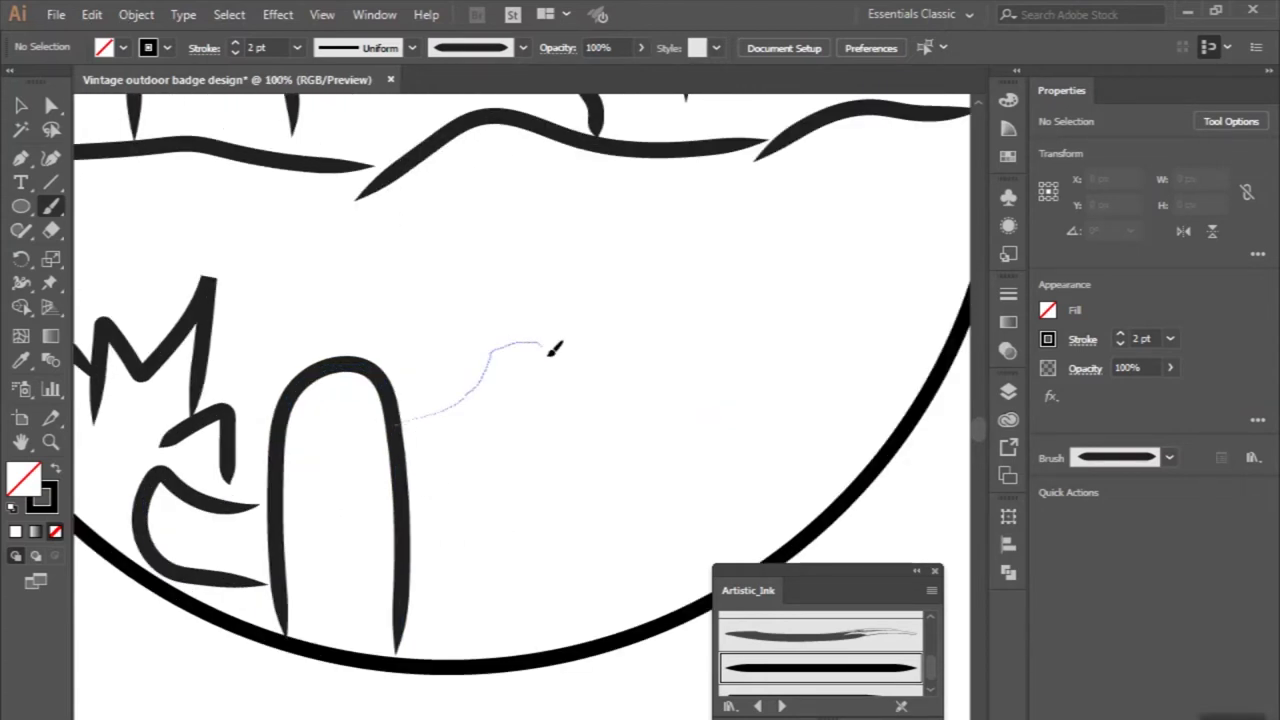
drag(548, 350, 432, 477)
key(ctrl+minus)
key(ctrl+equal)
key(ctrl+equal)
Add a short rib mark and a long rib line inside the cactus.
drag(398, 380, 397, 432)
drag(445, 398, 447, 527)
key(ctrl+minus)
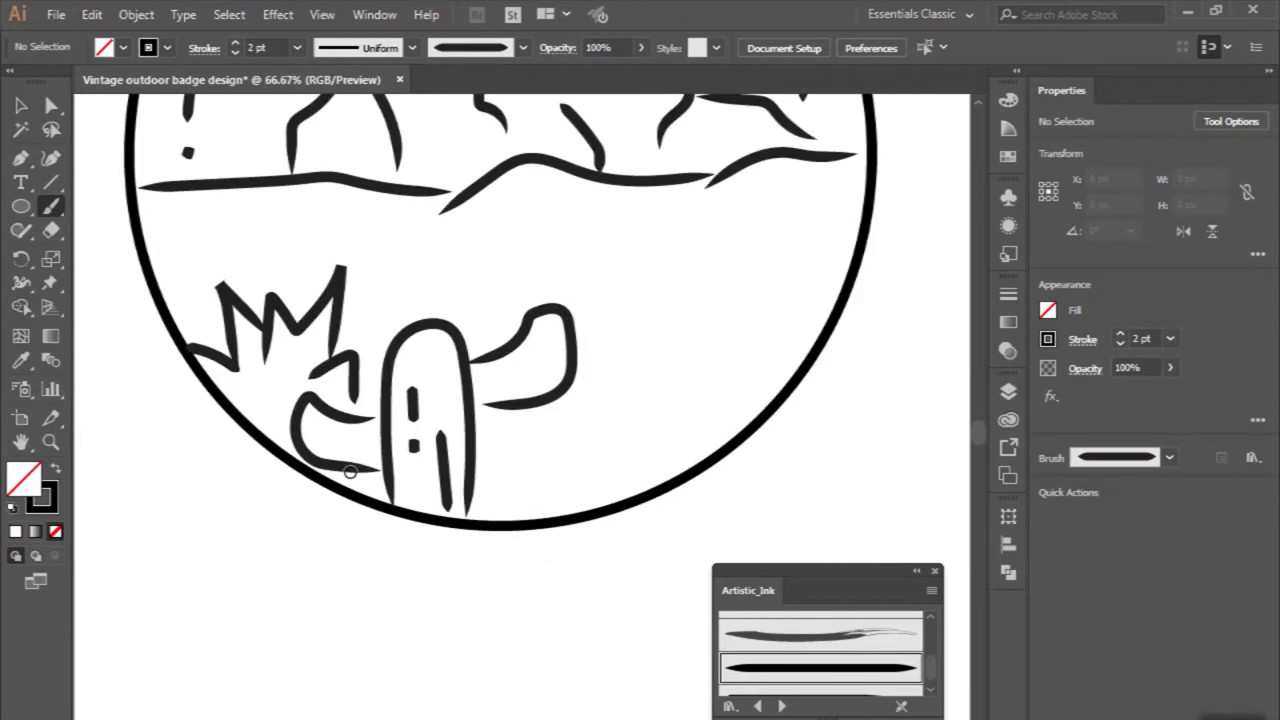
alt+scroll(350, 471, up, 2)
alt+scroll(340, 465, up, 1)
alt+scroll(323, 449, up, 1)
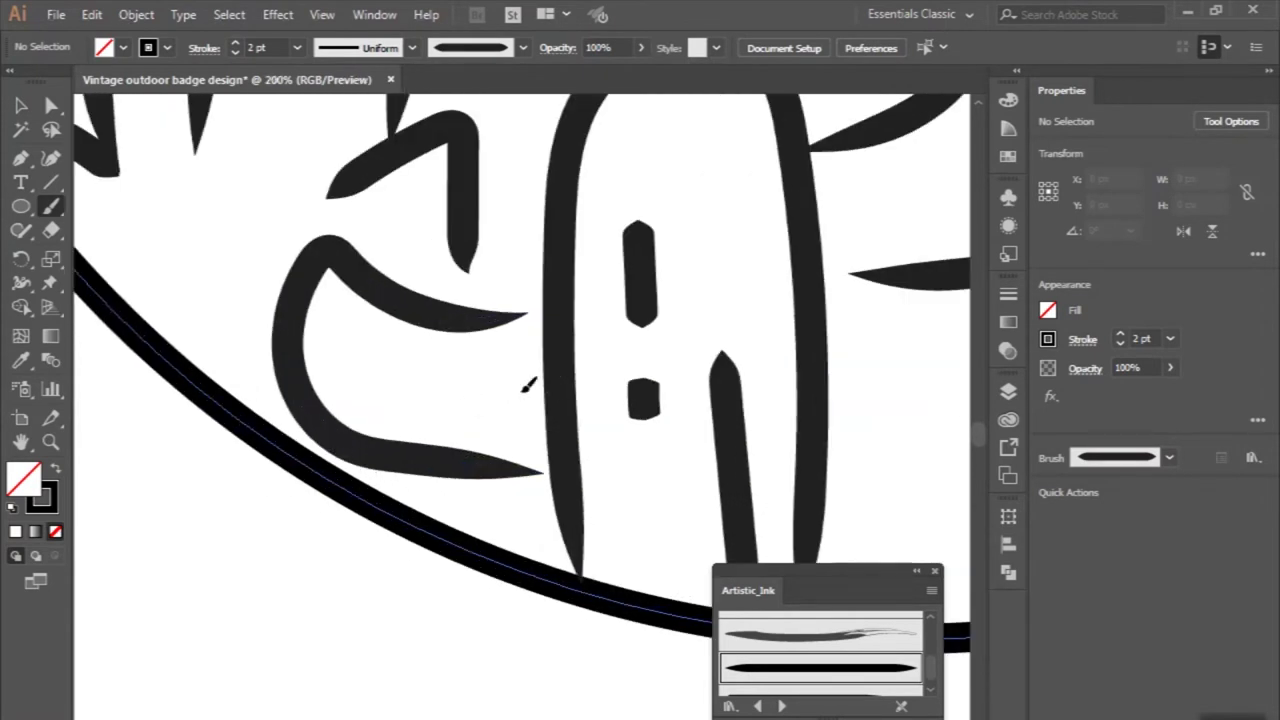
Add a longer detail stroke across the cactus, replacing a too-short one.
drag(545, 388, 452, 387)
key(ctrl+z)
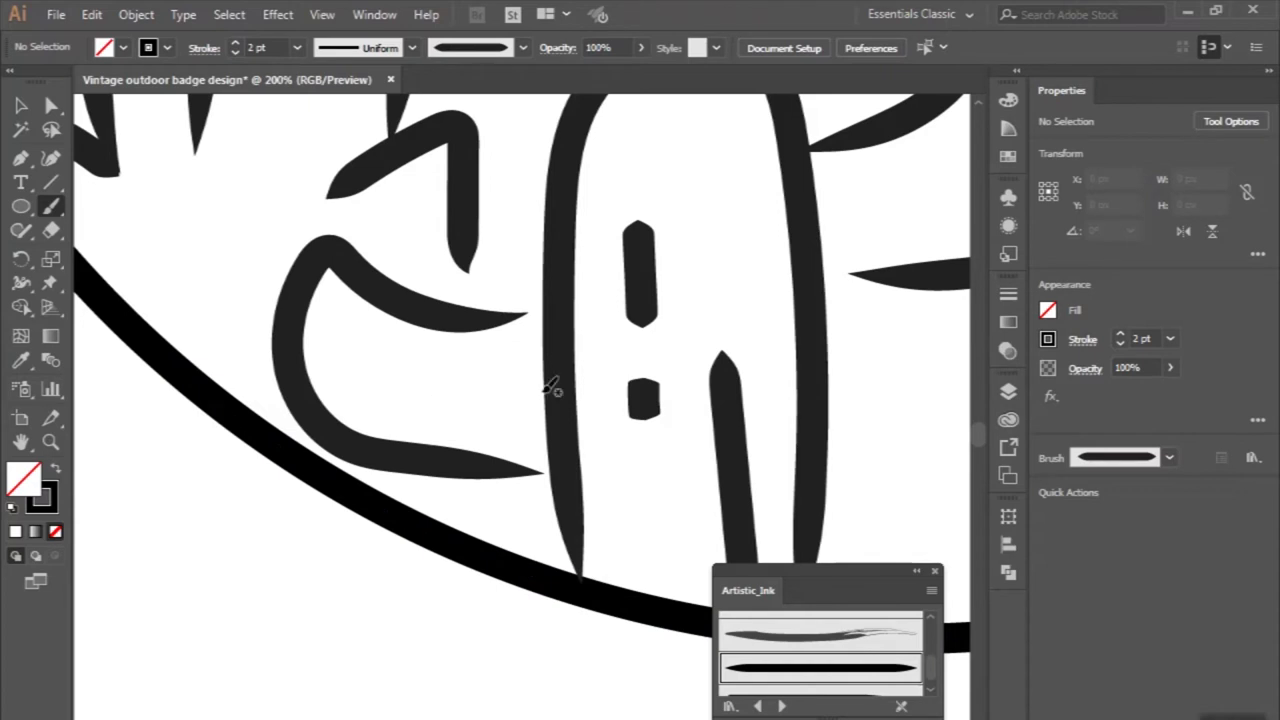
drag(545, 388, 404, 378)
alt+scroll(357, 360, down, 3)
alt+scroll(623, 260, up, 2)
alt+scroll(508, 427, up, 1)
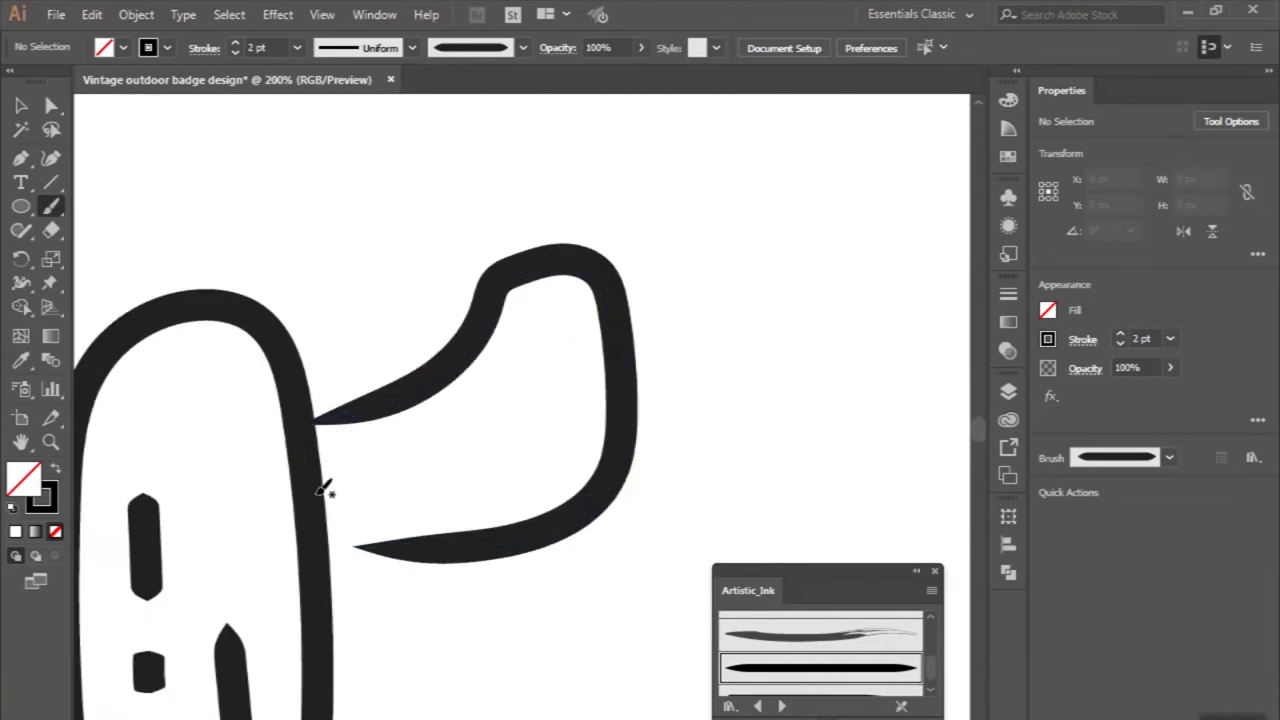
Add an inner line to the right arm and a short mark inside the curled arm.
drag(449, 456, 519, 385)
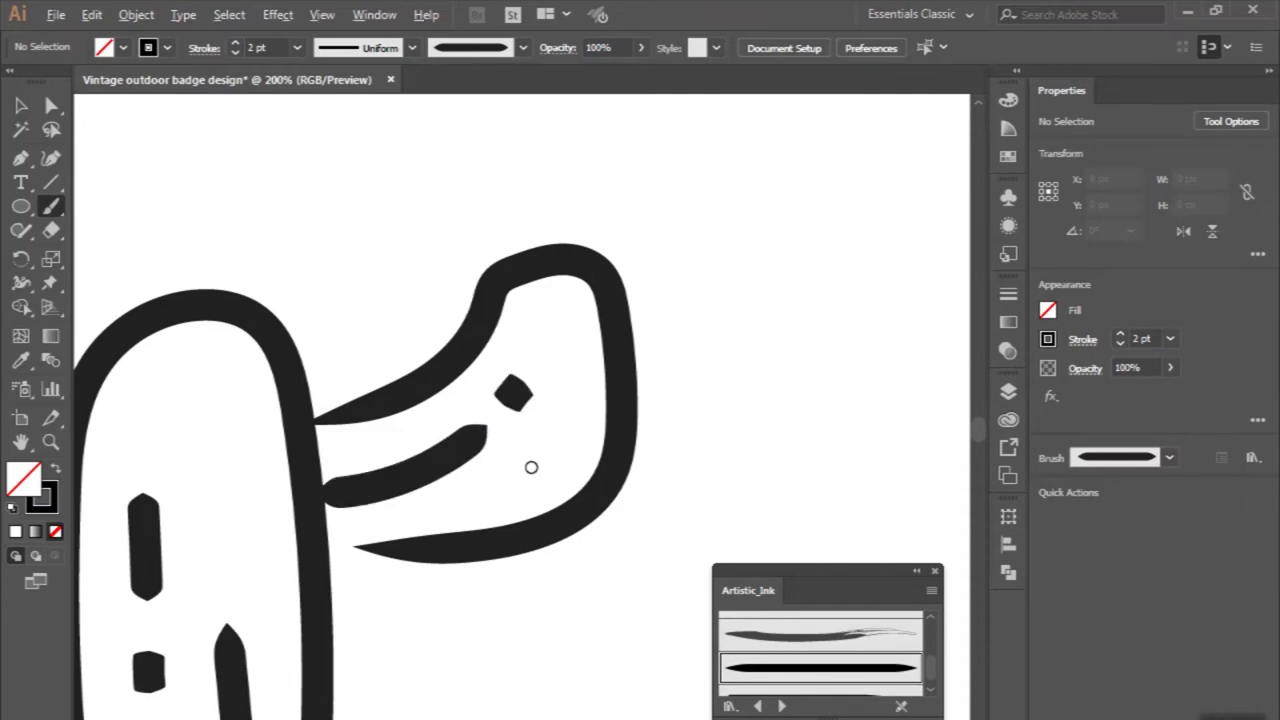
alt+scroll(531, 463, down, 3)
scroll(537, 465, down, 1)
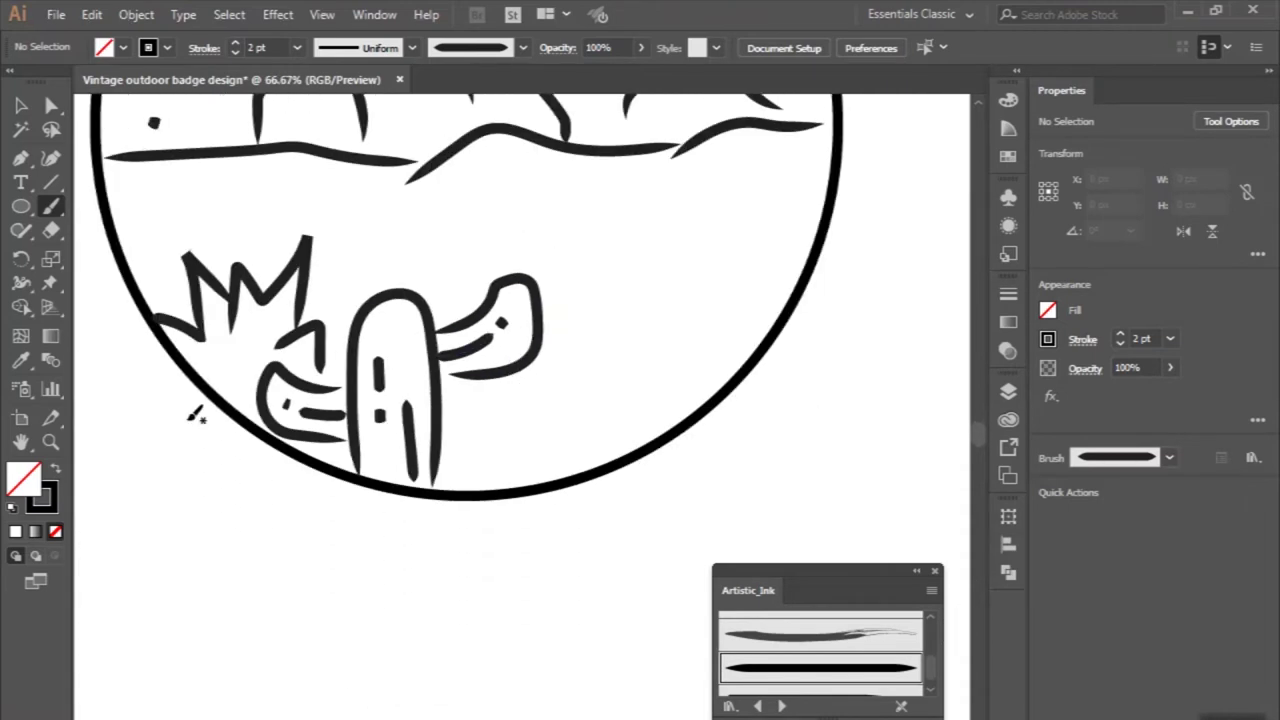
alt+scroll(195, 416, up, 2)
drag(258, 358, 258, 360)
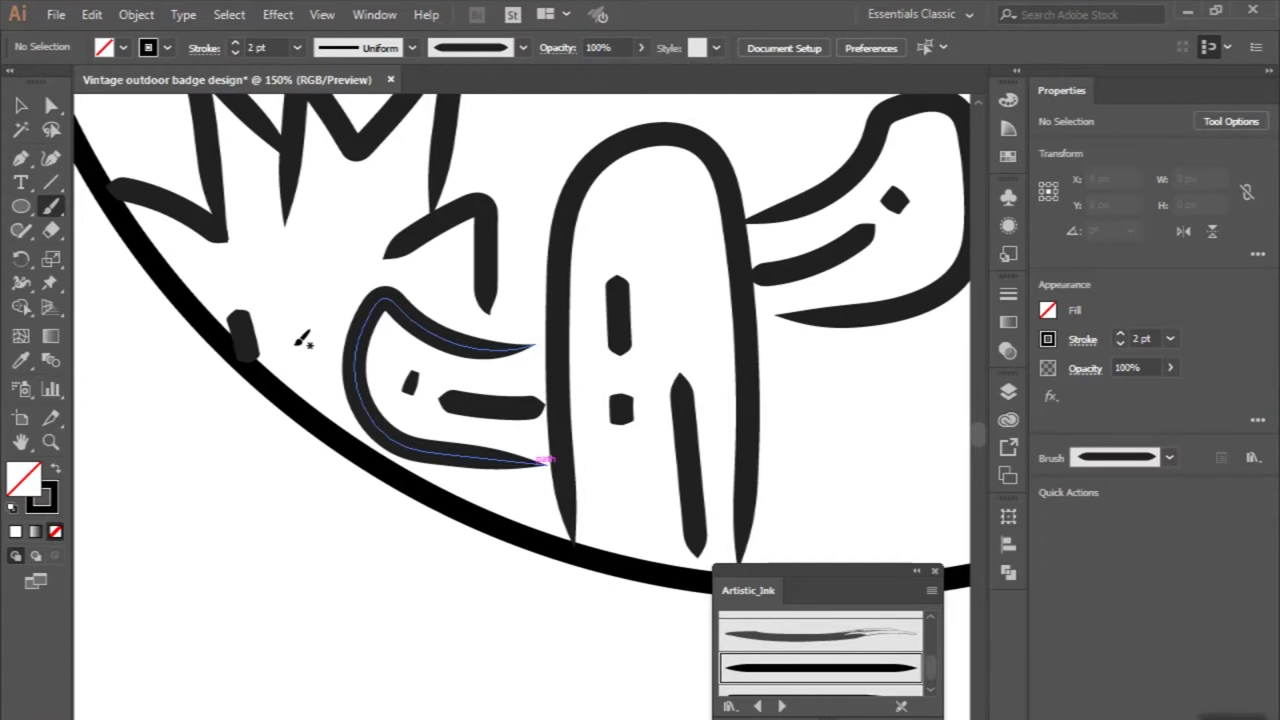
alt+scroll(300, 400, down, 2)
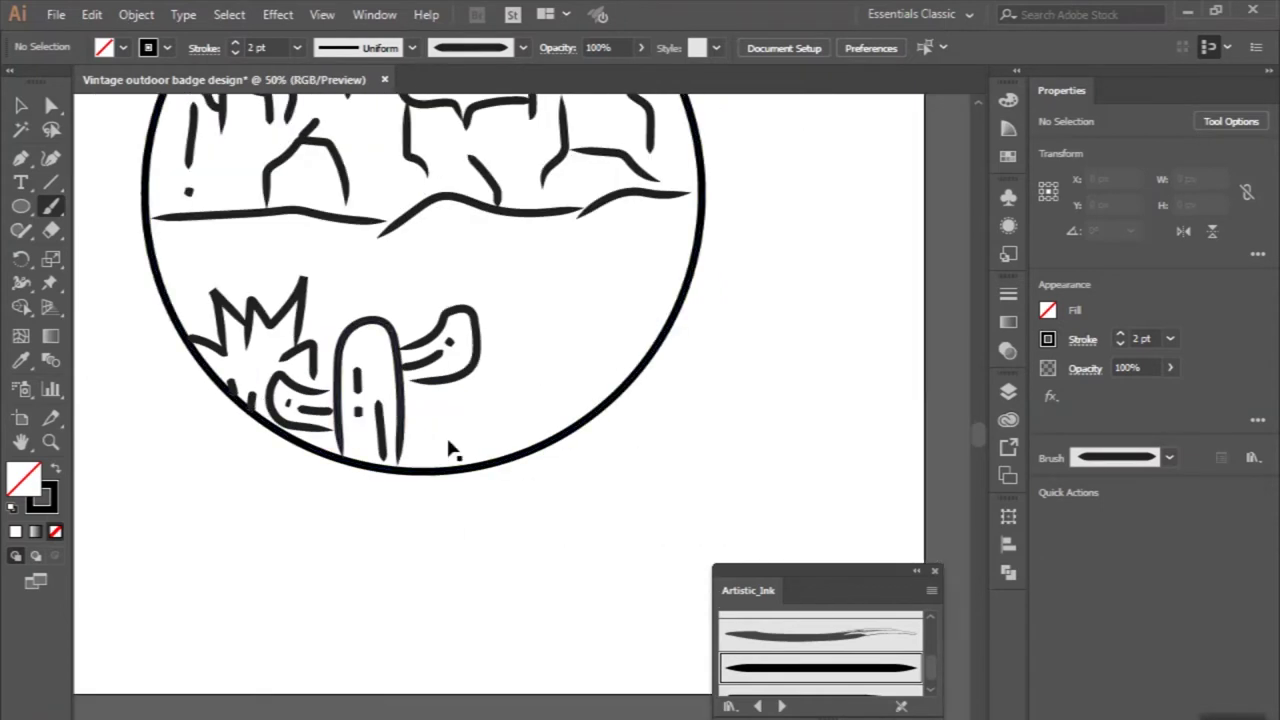
alt+scroll(452, 440, up, 1)
scroll(382, 398, up, 1)
alt+scroll(415, 420, up, 1)
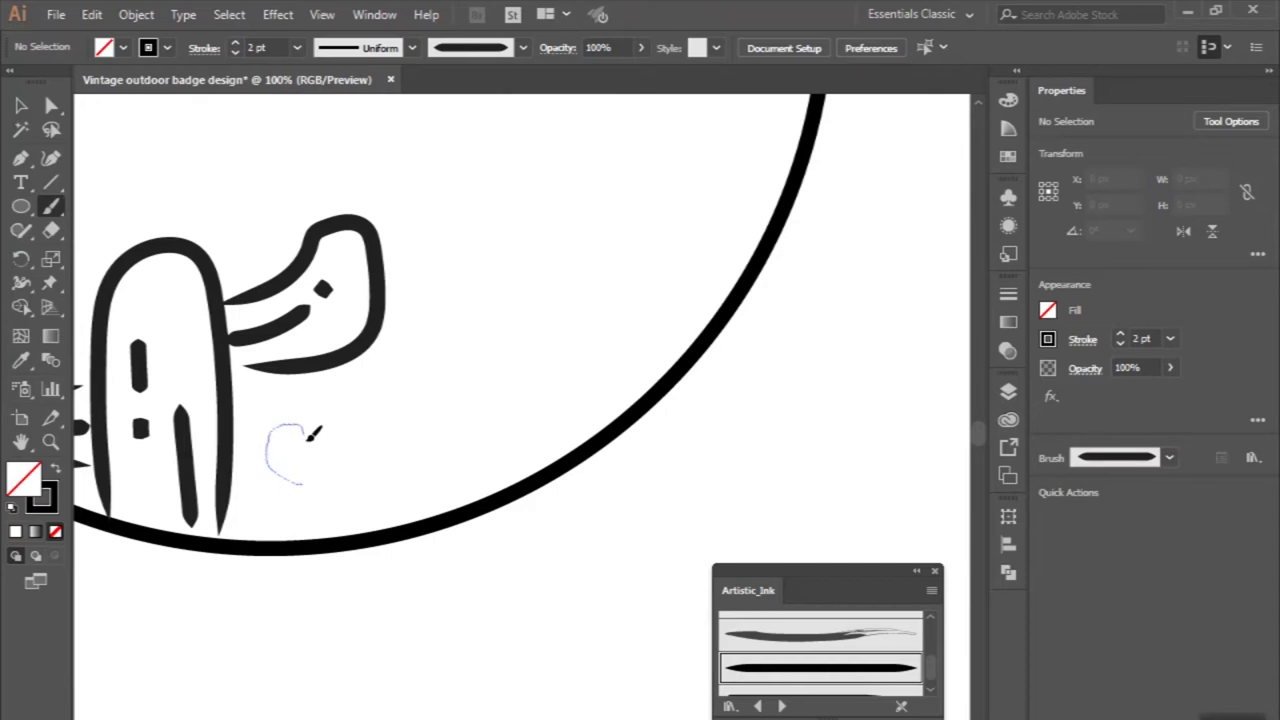
Draw a small bud loop, a mound-shaped cactus against the rim, and a tall teardrop pad.
drag(314, 480, 311, 481)
scroll(387, 485, down, 1)
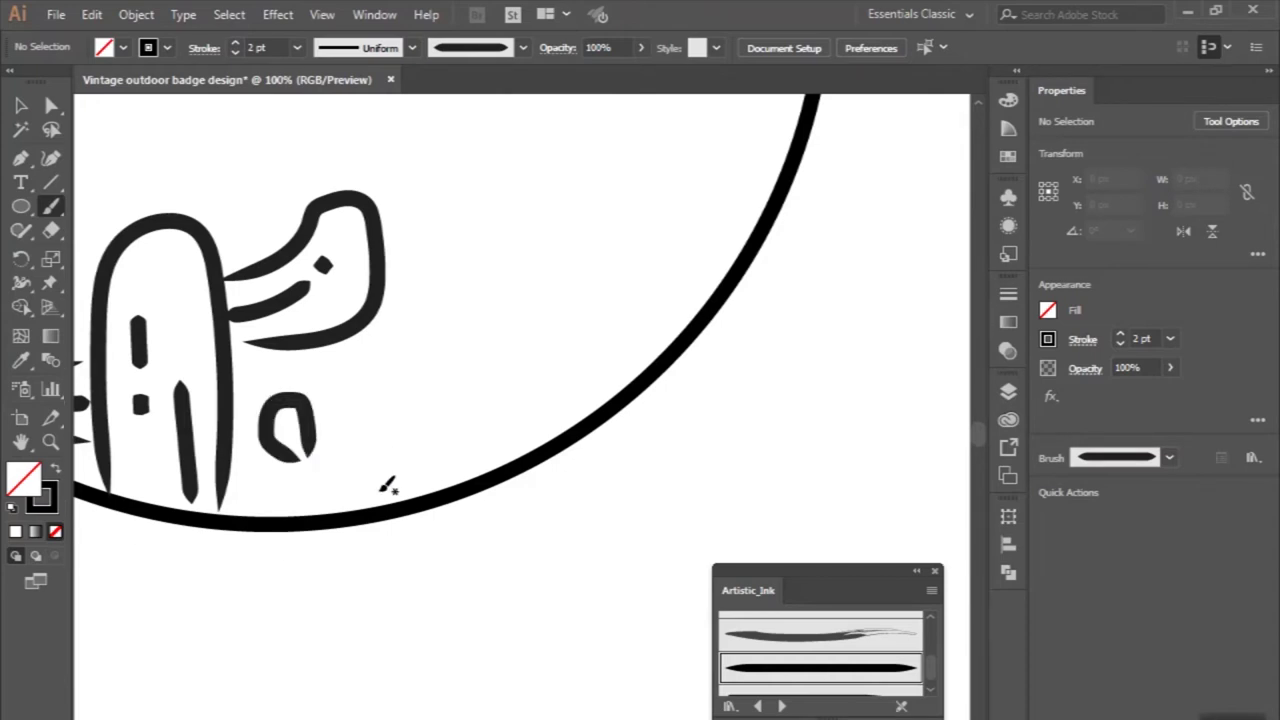
drag(286, 517, 430, 497)
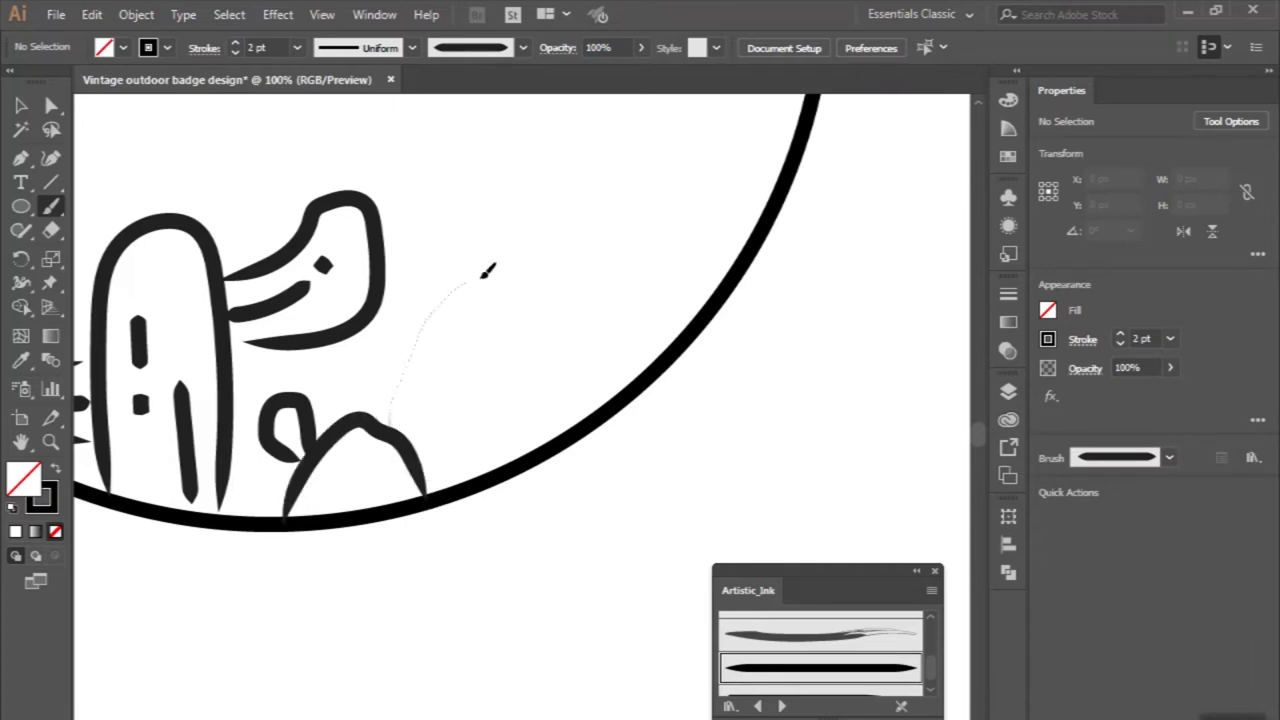
mouse_move(473, 378)
mouse_down()
mouse_move(396, 419)
mouse_move(392, 462)
mouse_up()
Dab five ink spots inside the mound cactus.
scroll(391, 463, down, 2)
scroll(380, 491, down, 1)
scroll(380, 491, up, 4)
scroll(370, 474, up, 1)
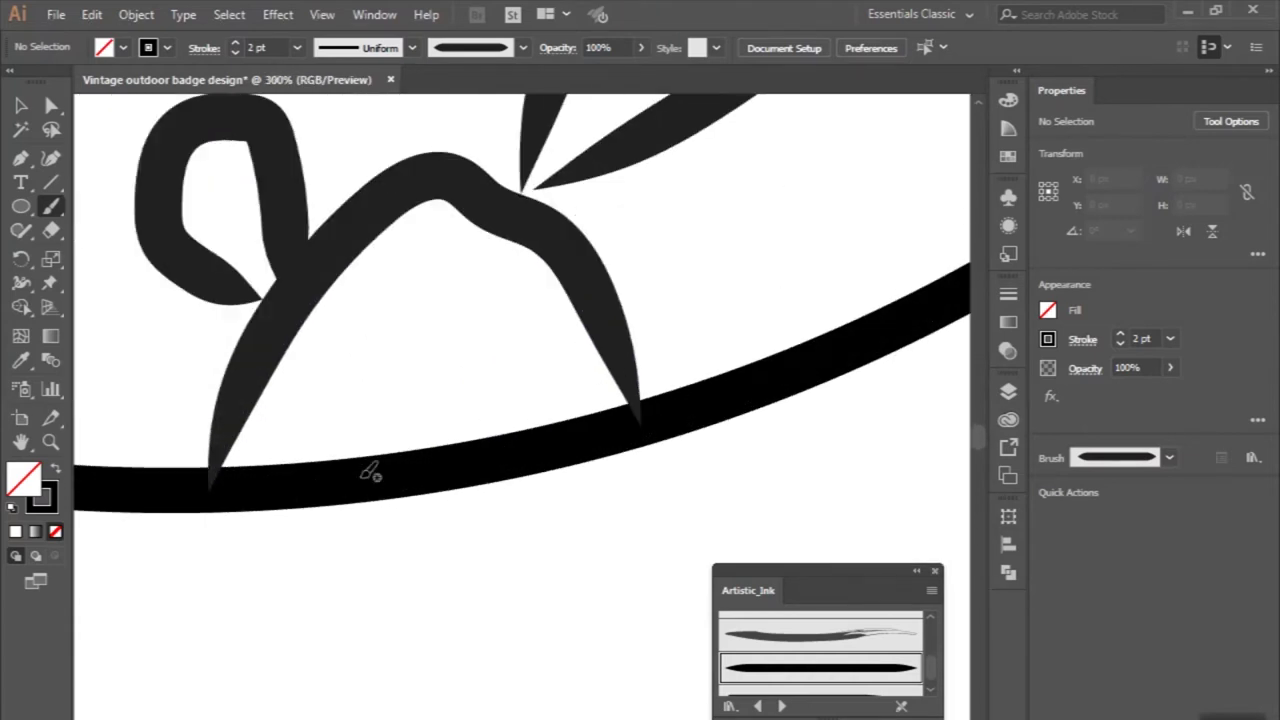
drag(357, 316, 348, 340)
drag(407, 382, 410, 384)
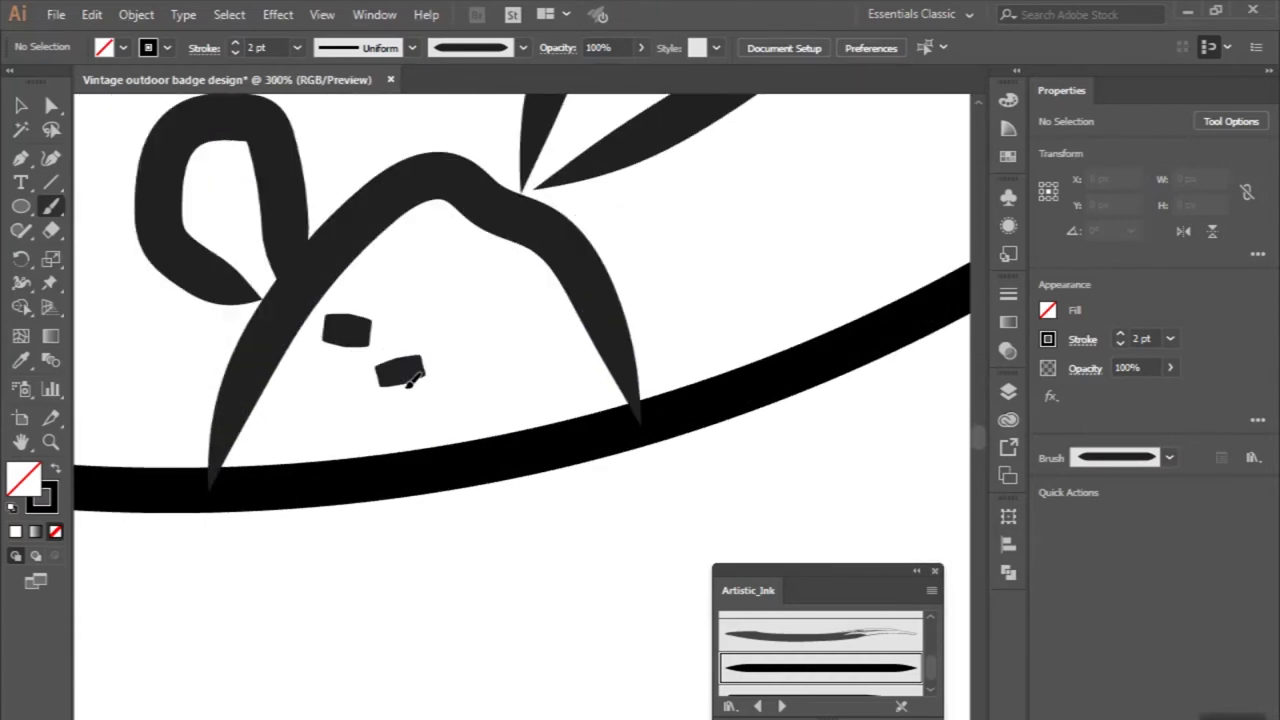
drag(503, 350, 518, 405)
drag(418, 270, 441, 280)
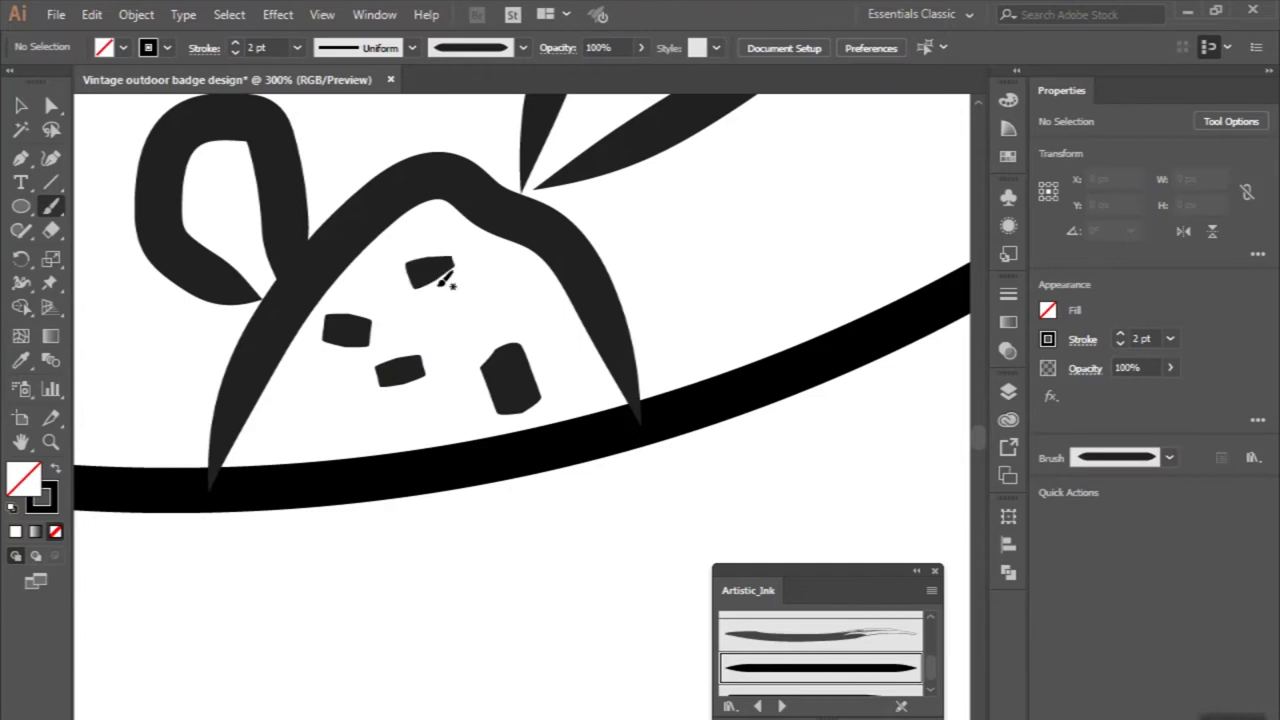
drag(309, 417, 288, 438)
Speckle the teardrop pad with ink spots and zoom out to review the cactus group.
scroll(275, 400, down, 2)
scroll(258, 320, up, 2)
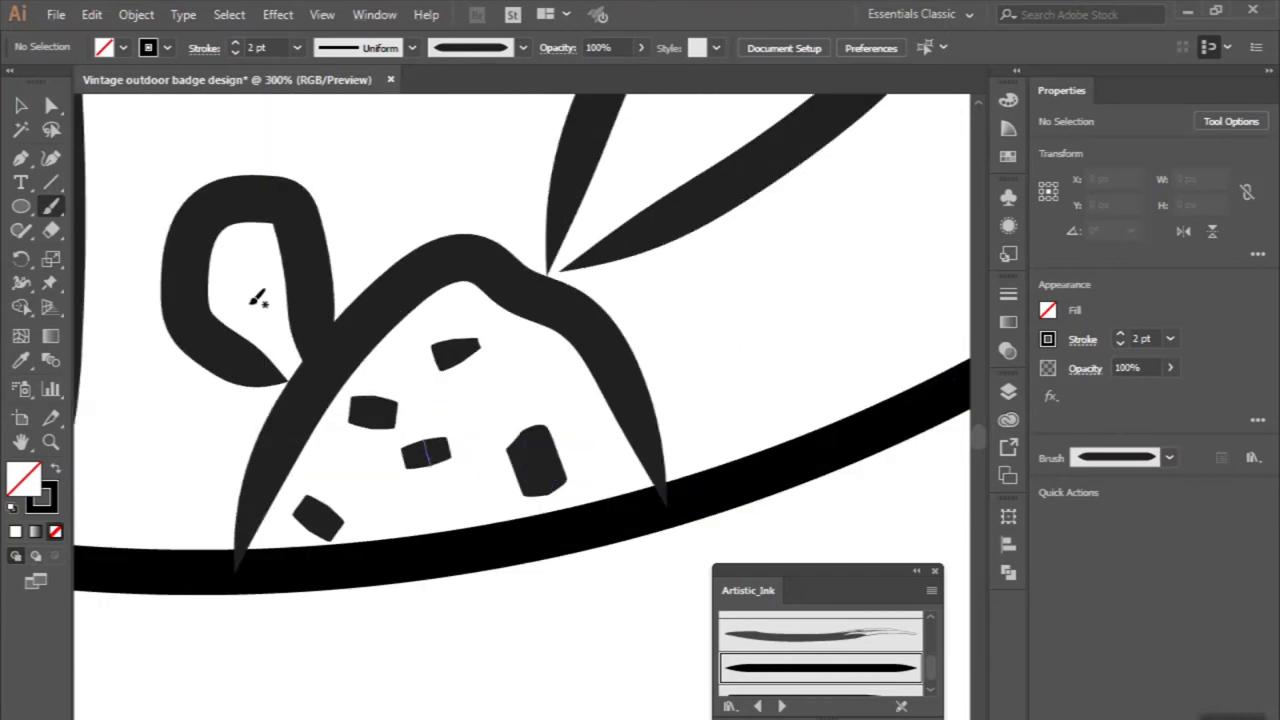
scroll(245, 272, down, 3)
scroll(469, 200, up, 2)
scroll(354, 343, up, 1)
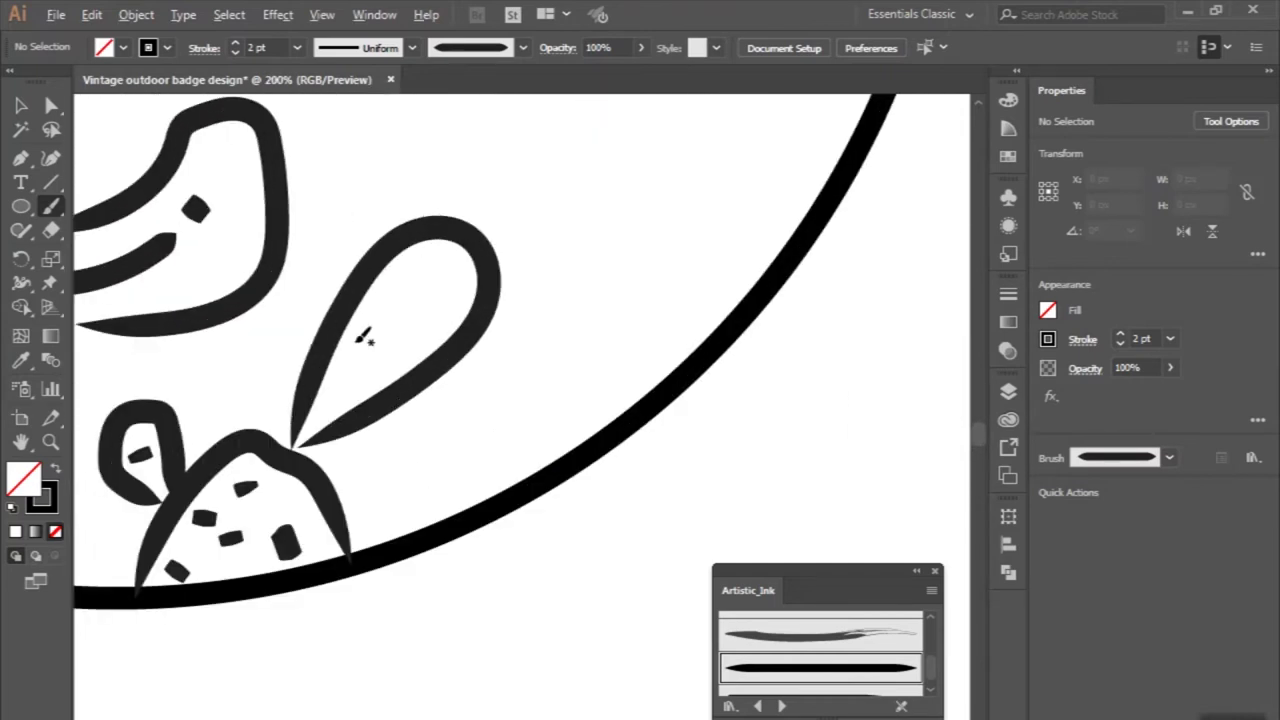
scroll(350, 385, up, 2)
drag(328, 397, 338, 410)
mouse_move(366, 343)
mouse_down()
mouse_move(443, 284)
mouse_move(420, 266)
mouse_up()
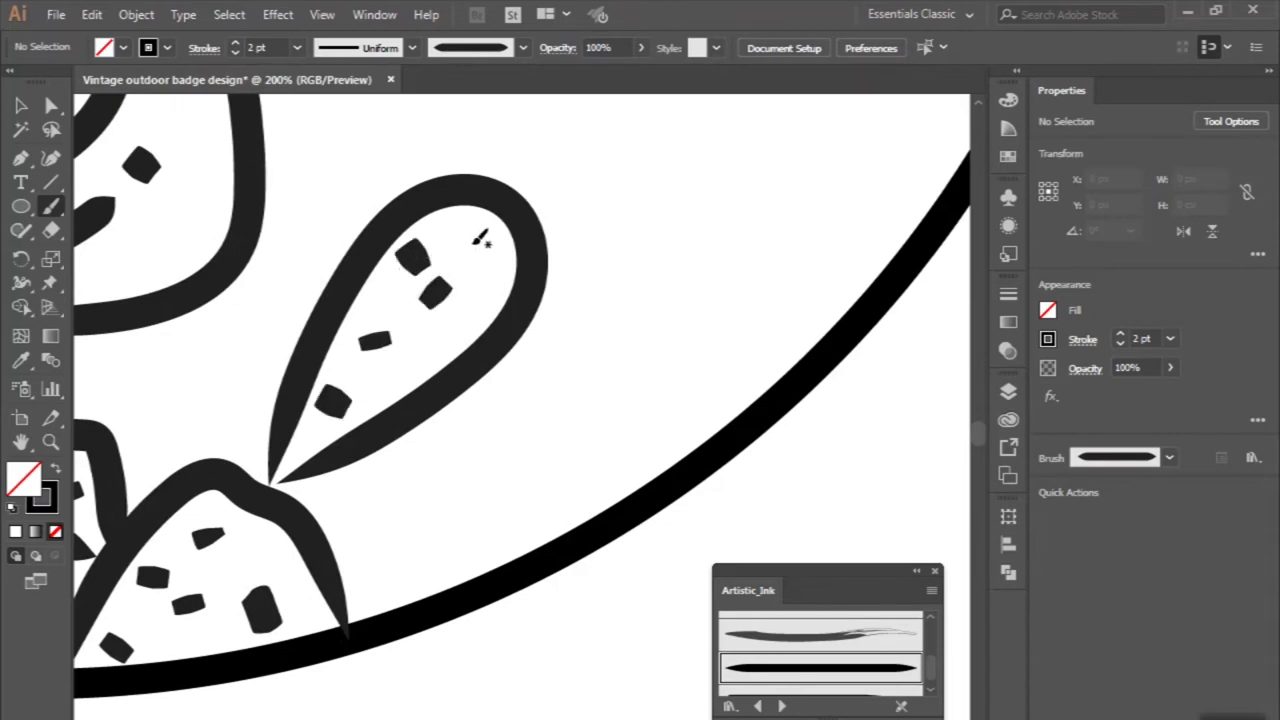
drag(416, 338, 431, 354)
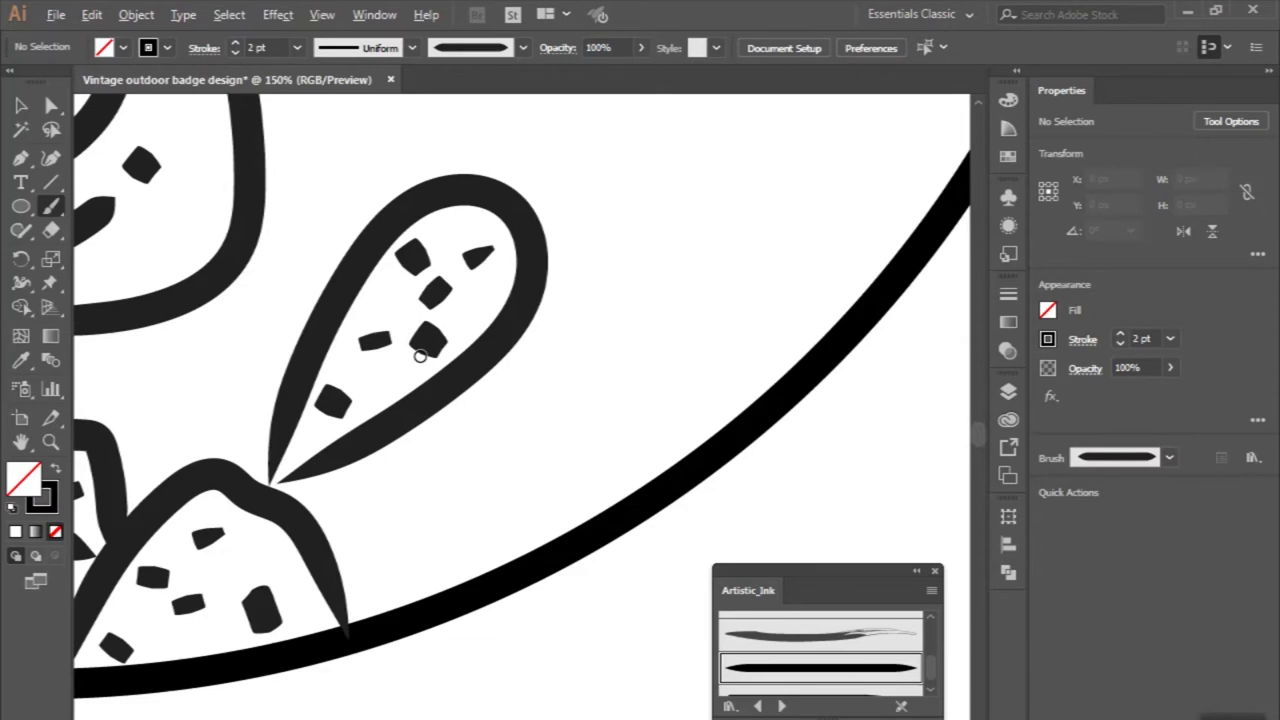
key(ctrl+minus)
key(ctrl+minus)
key(ctrl+minus)
scroll(420, 357, up, 3)
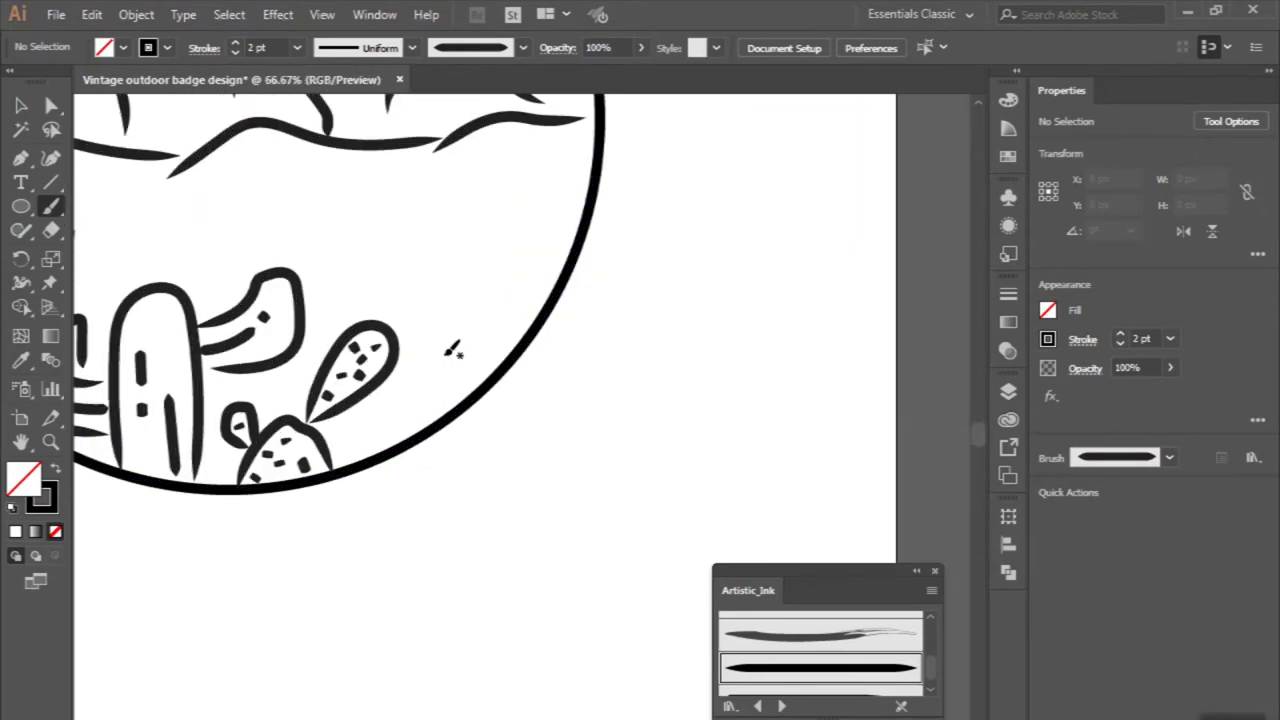
scroll(357, 277, up, 1)
Draw a carrot-like bud on the pad's tip with a leafy tuft above it.
scroll(349, 380, up, 1)
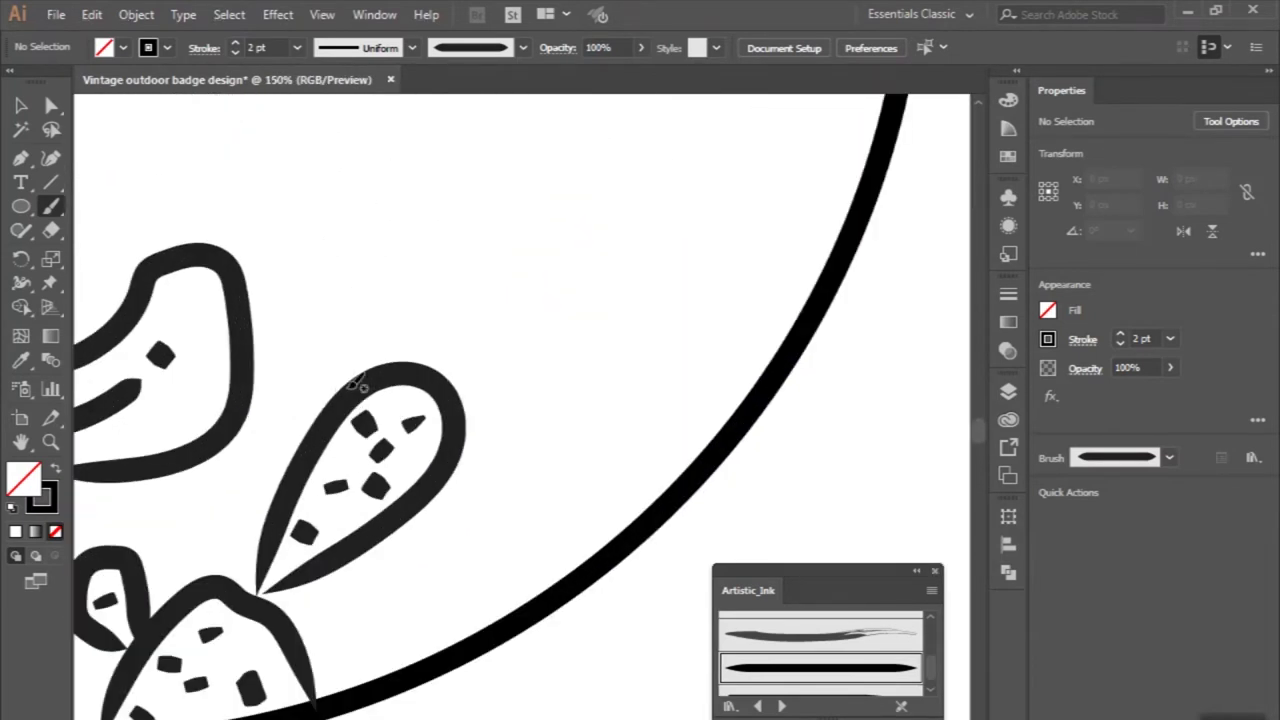
drag(324, 346, 372, 285)
drag(384, 350, 386, 358)
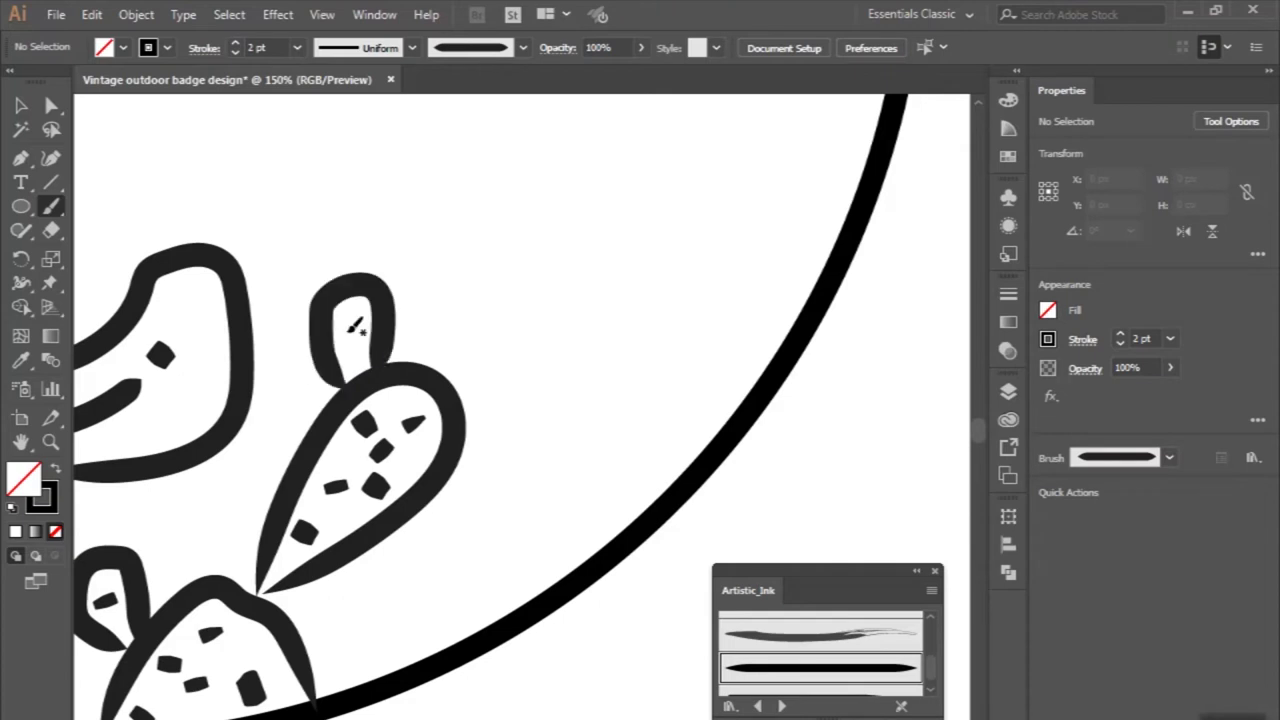
scroll(329, 303, up, 1)
scroll(329, 303, up, 2)
drag(298, 383, 323, 208)
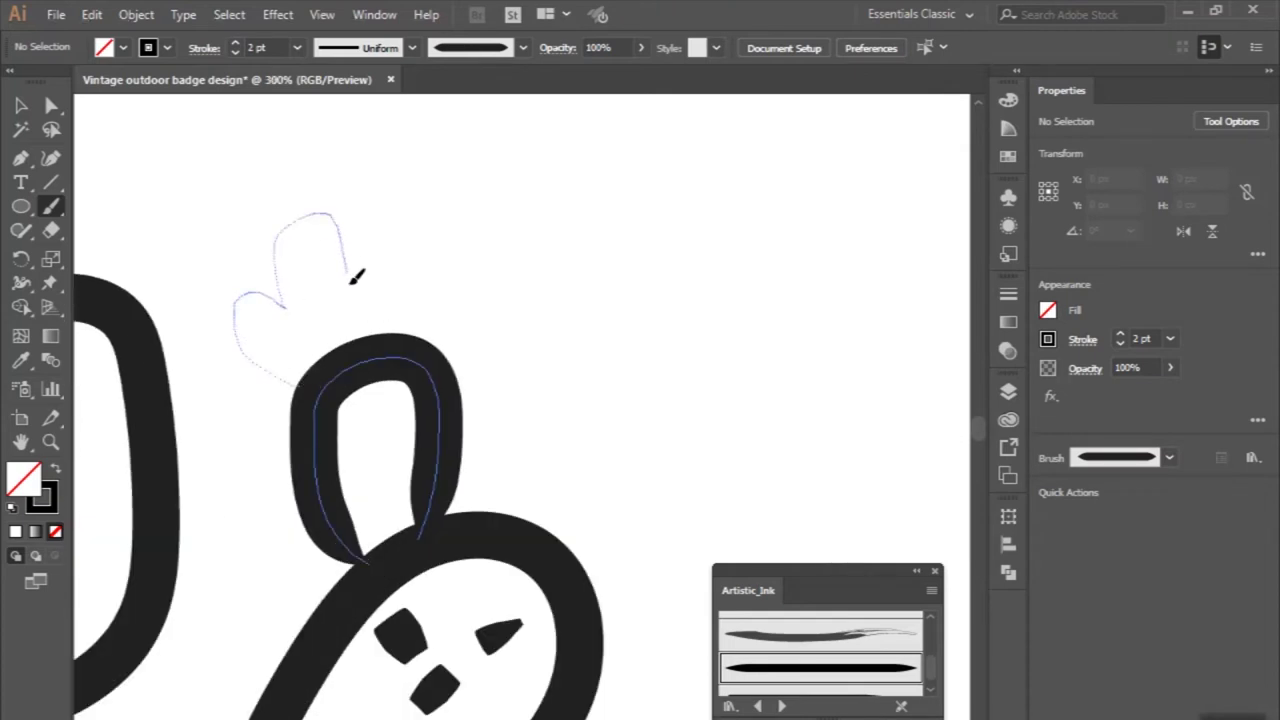
drag(323, 208, 412, 352)
Zoom to 400% and add two short dash marks inside the bud.
scroll(412, 352, down, 2)
scroll(412, 350, down, 1)
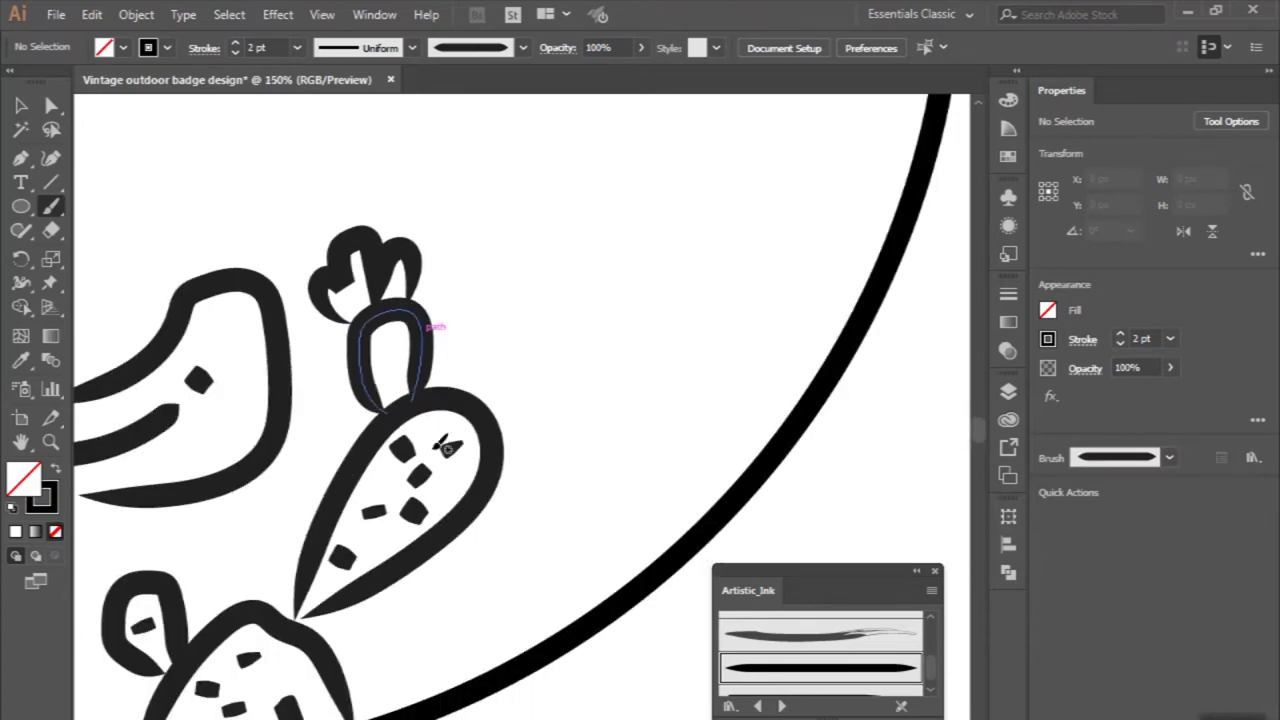
scroll(412, 350, down, 1)
scroll(412, 360, down, 1)
scroll(411, 400, up, 3)
scroll(411, 401, up, 1)
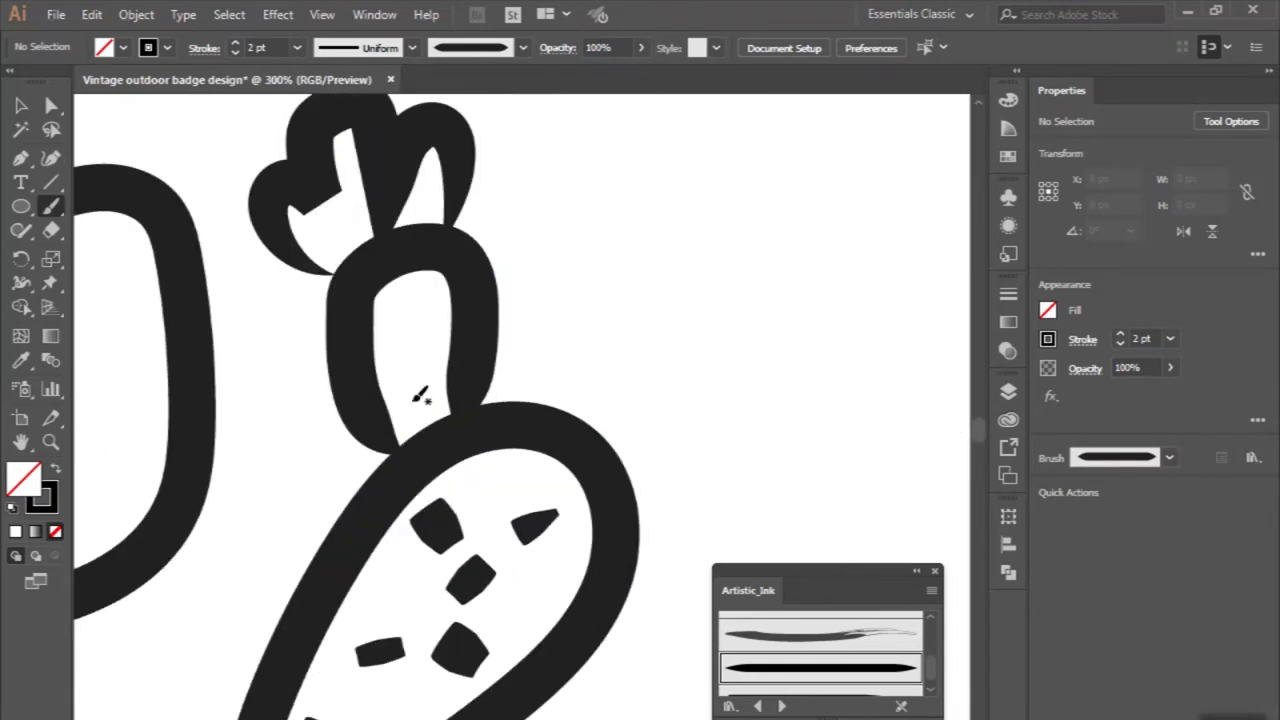
scroll(406, 359, up, 1)
drag(363, 308, 423, 293)
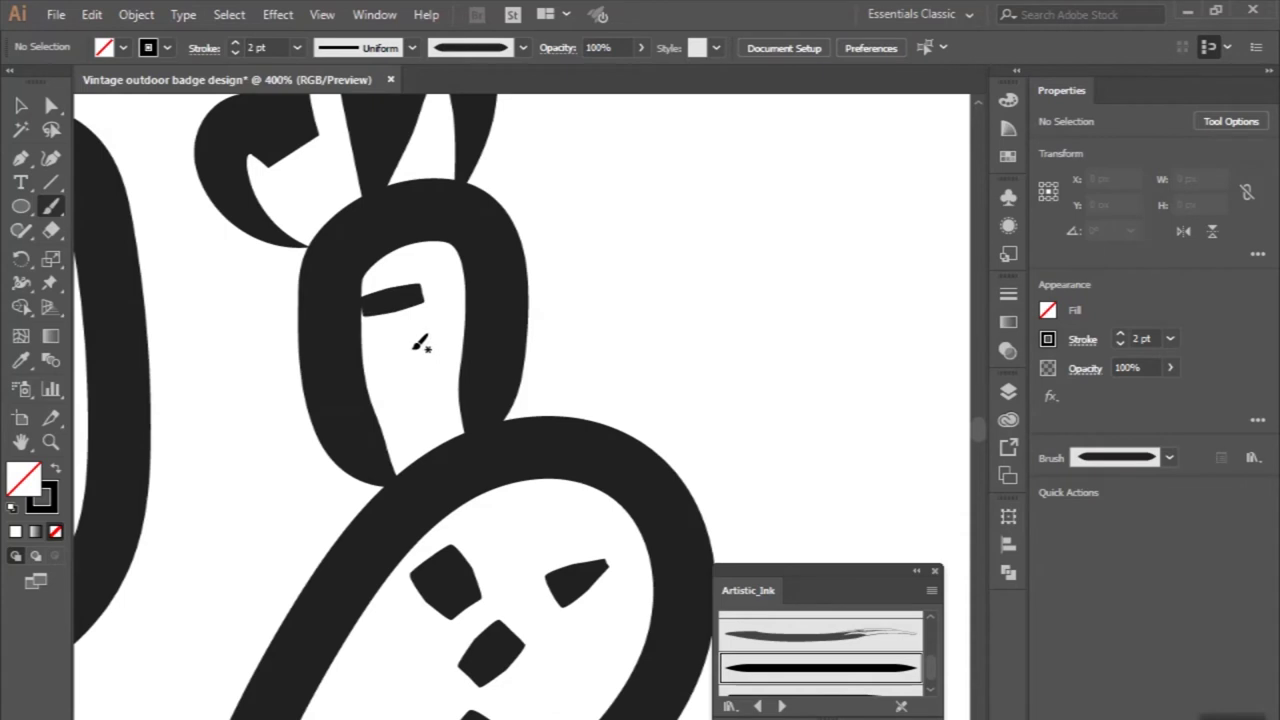
mouse_move(385, 357)
mouse_down()
mouse_move(445, 353)
mouse_move(395, 405)
mouse_up()
scroll(421, 380, down, 1)
scroll(420, 400, down, 1)
scroll(460, 450, down, 2)
scroll(505, 497, down, 2)
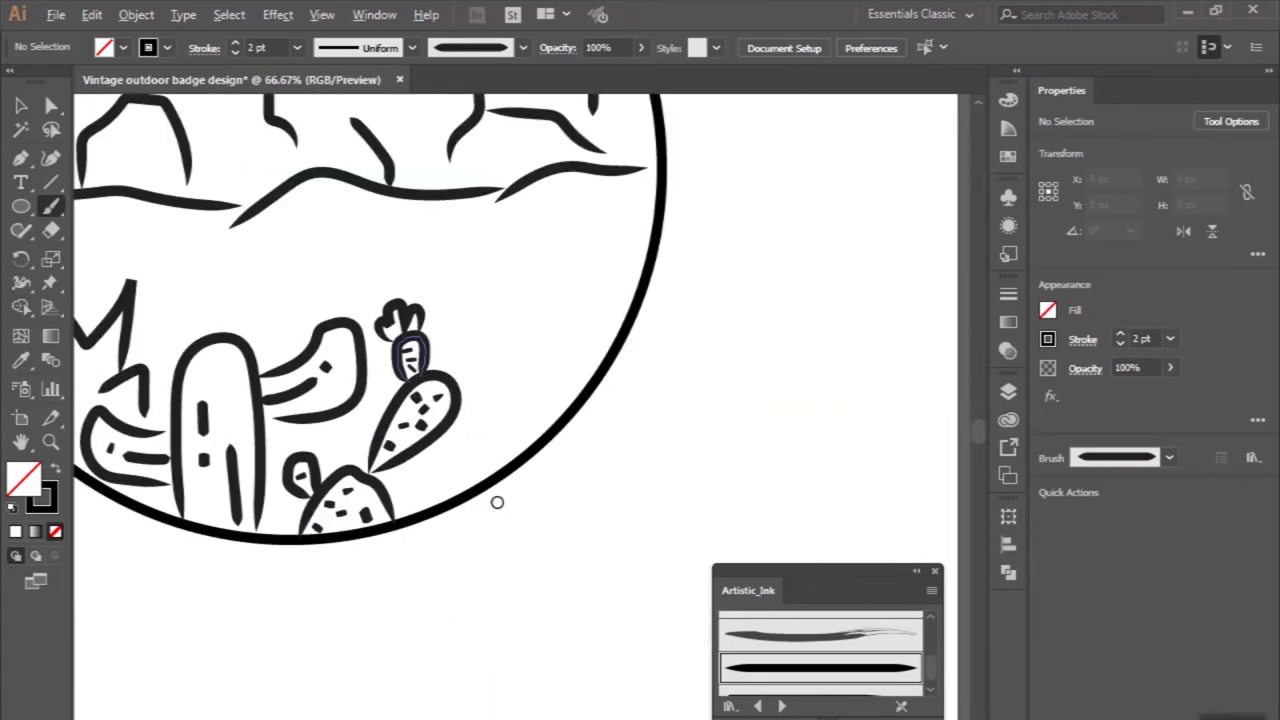
scroll(497, 502, up, 1)
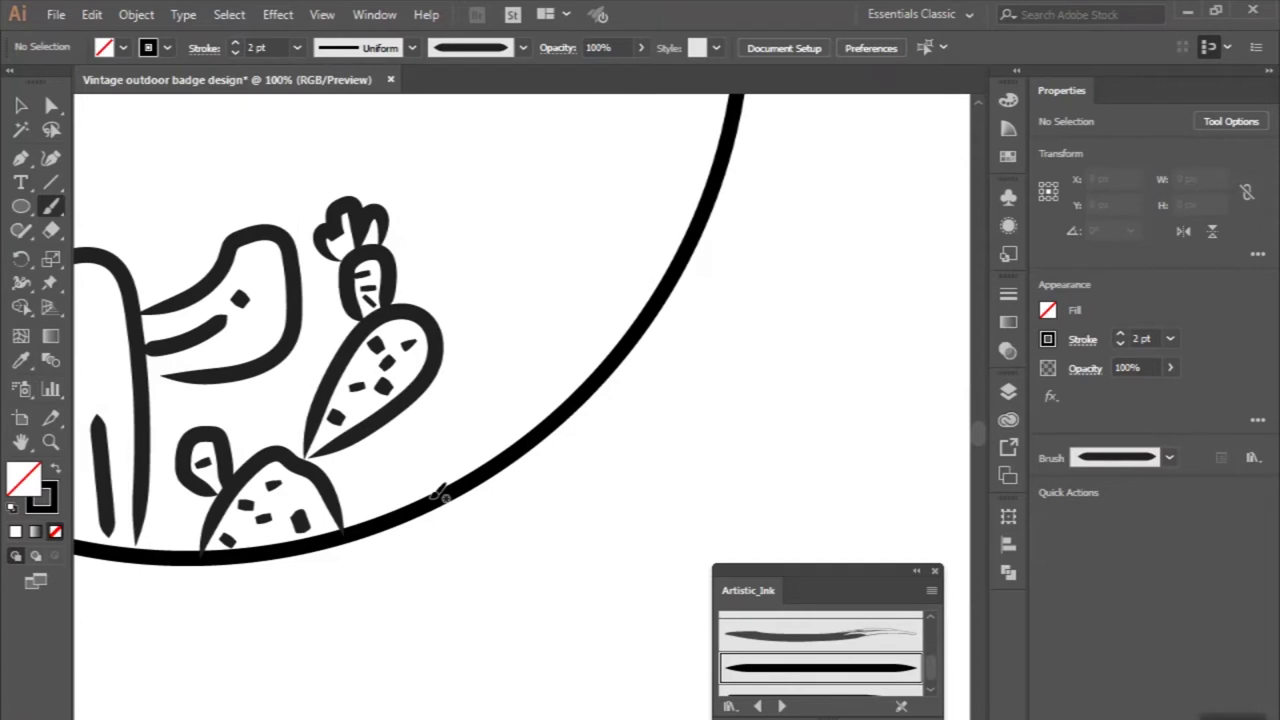
Brush short blades and spiky grass beside the speckled pad and carrot bud, undoing one stray stroke.
drag(390, 426, 384, 434)
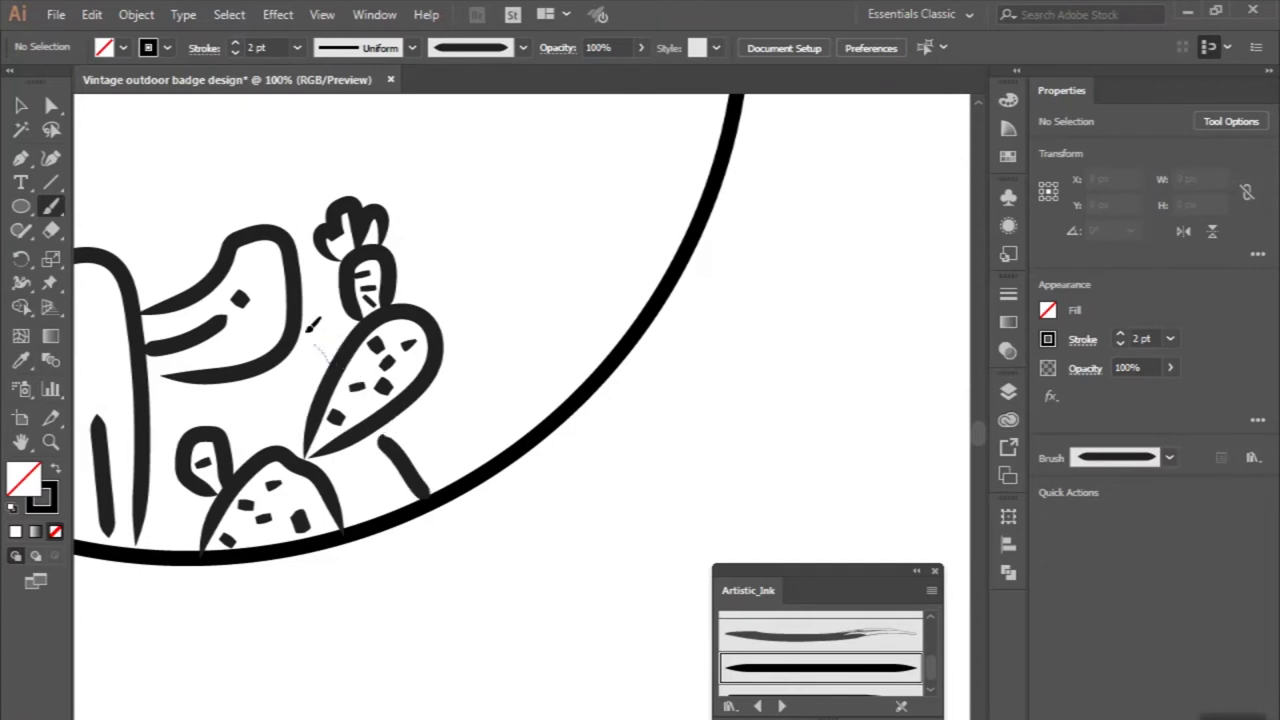
drag(346, 339, 348, 341)
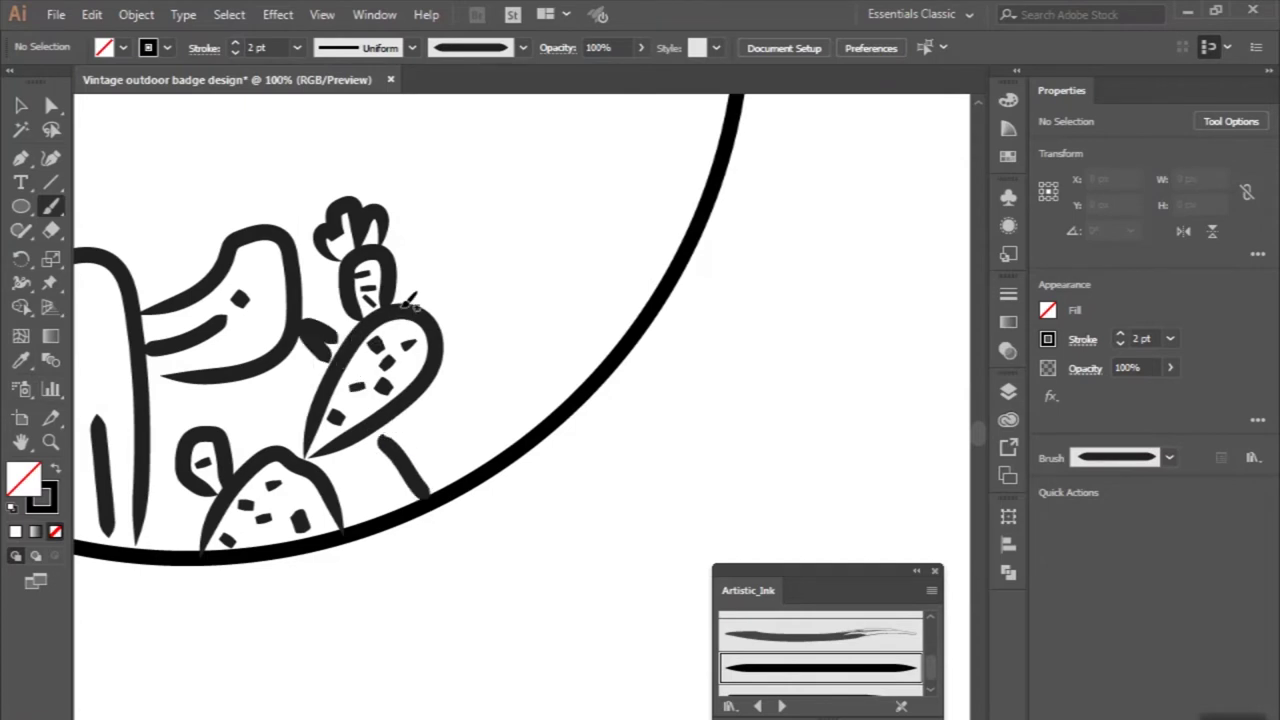
drag(333, 283, 334, 284)
key(ctrl+z)
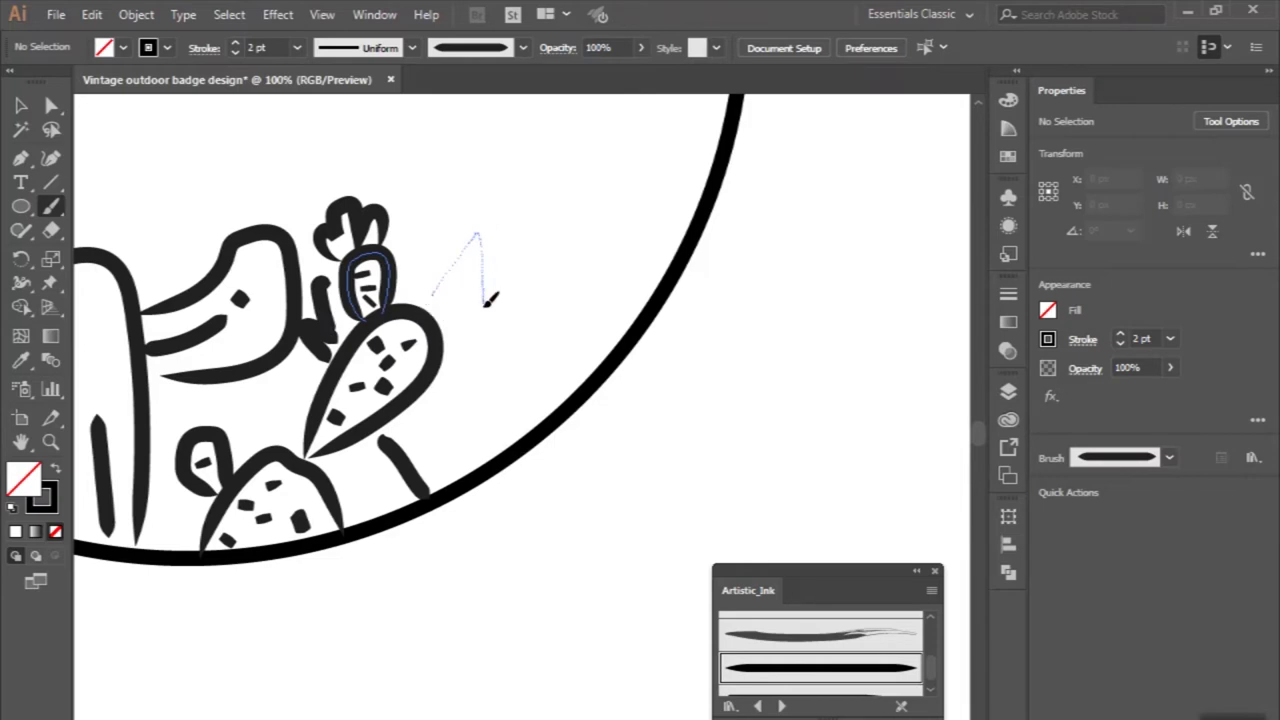
drag(489, 306, 490, 310)
drag(569, 360, 624, 331)
scroll(569, 443, down, 1)
scroll(531, 477, up, 2)
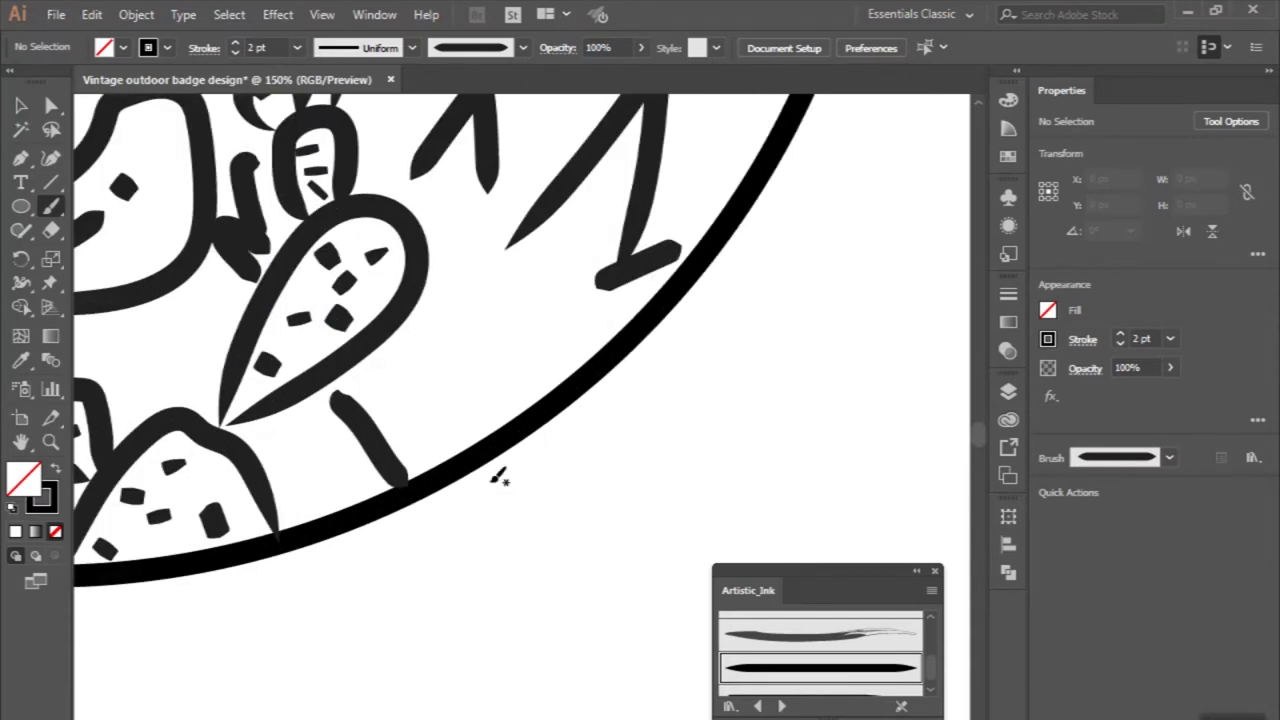
Add three more grass blades reaching the circle's rim, then zoom to check.
drag(419, 388, 456, 449)
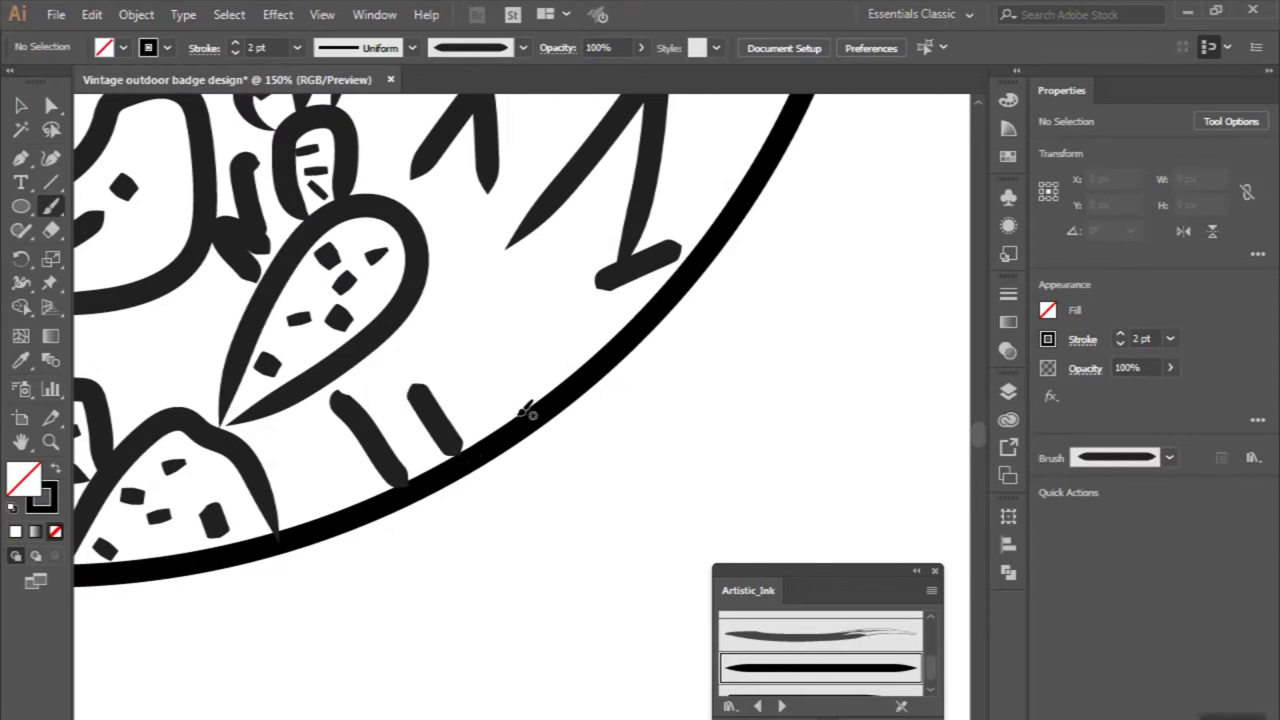
drag(449, 298, 449, 299)
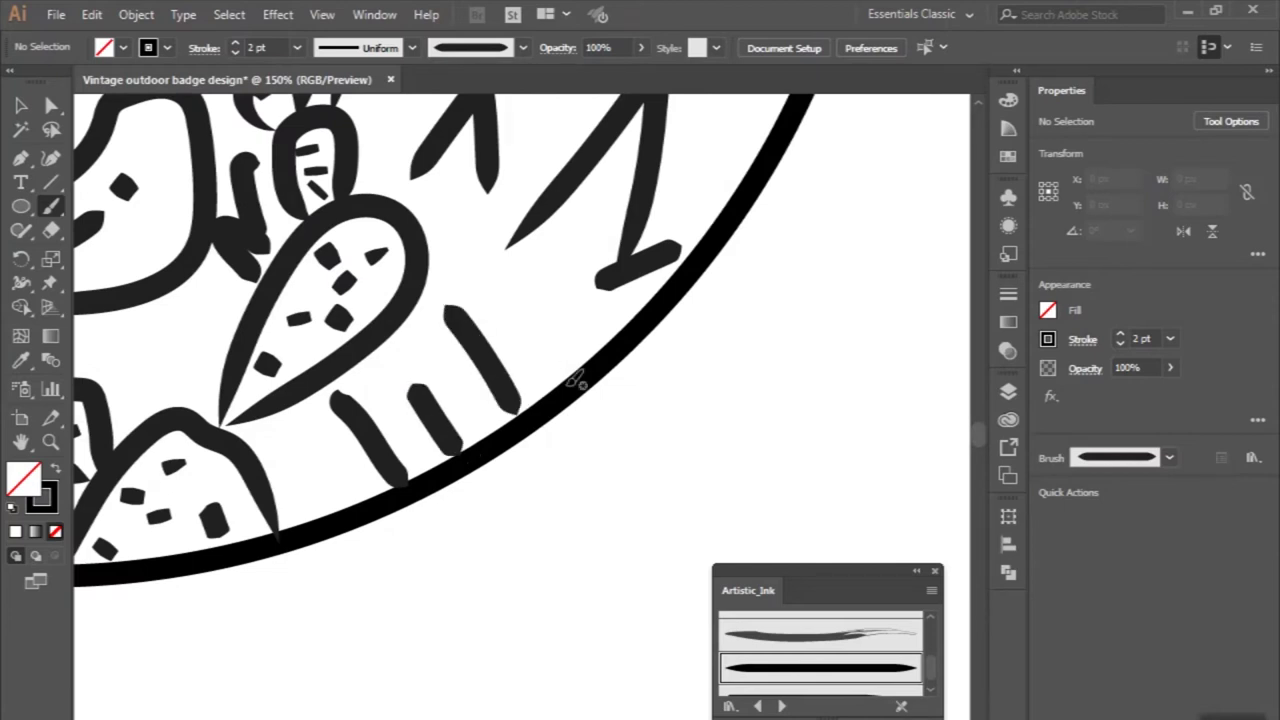
drag(553, 255, 553, 256)
scroll(530, 440, down, 2)
scroll(529, 437, down, 2)
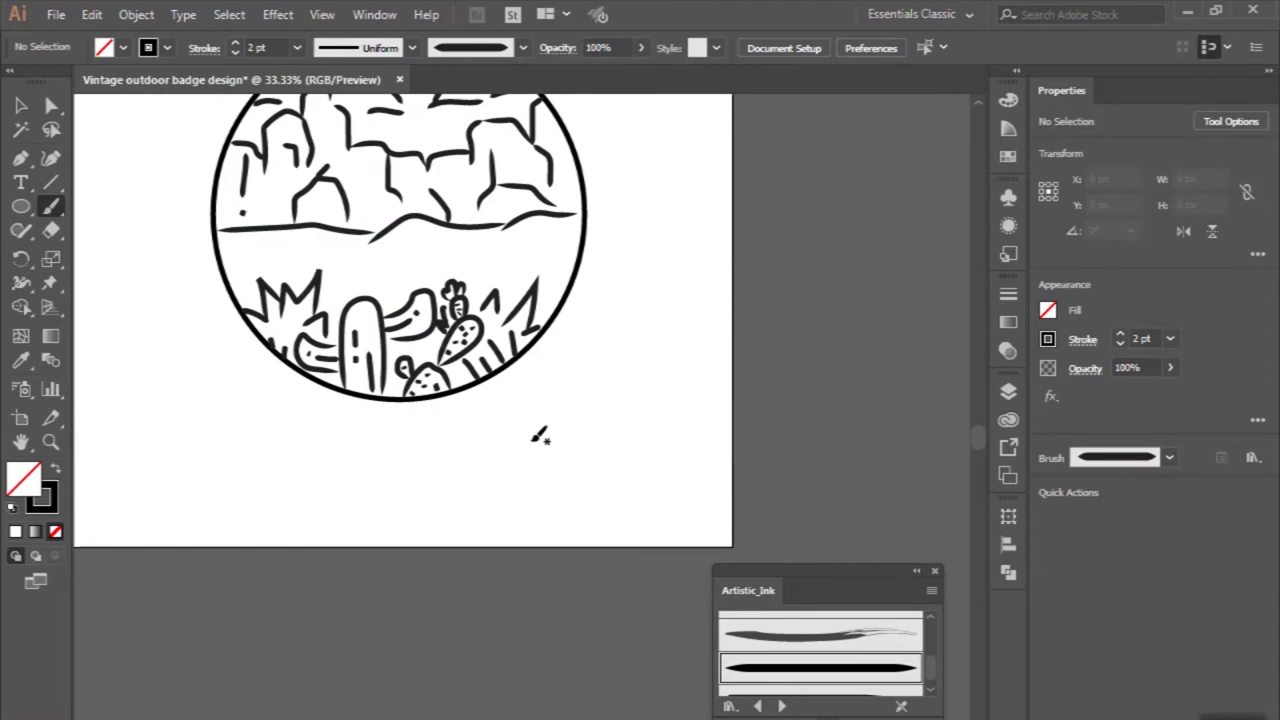
scroll(545, 435, up, 1)
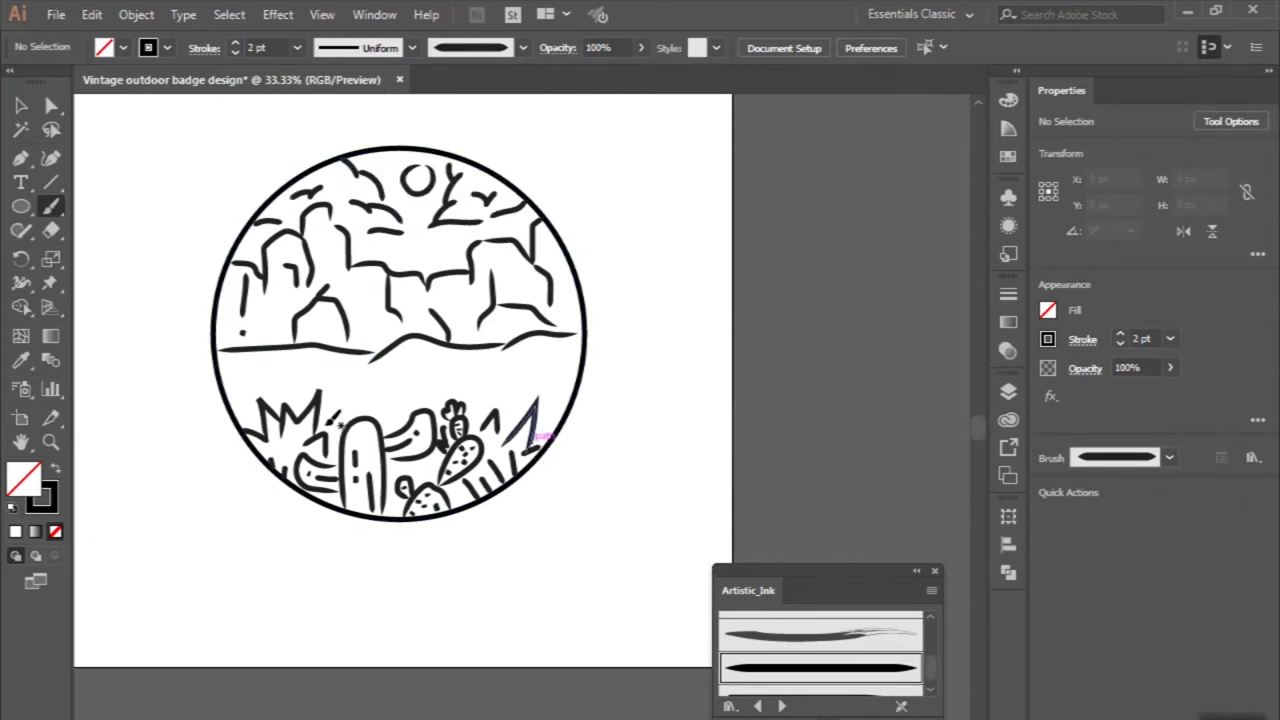
scroll(252, 383, up, 3)
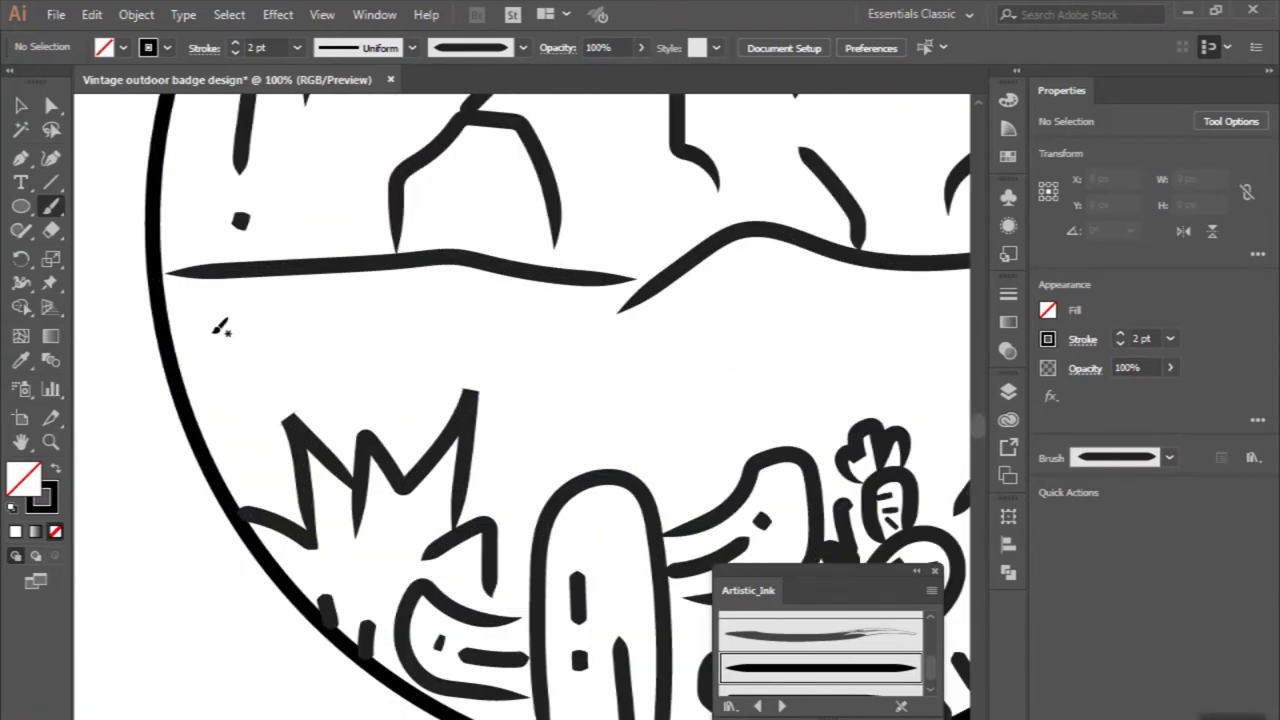
Scatter three short ink dashes across the ground below the horizon.
drag(214, 333, 289, 333)
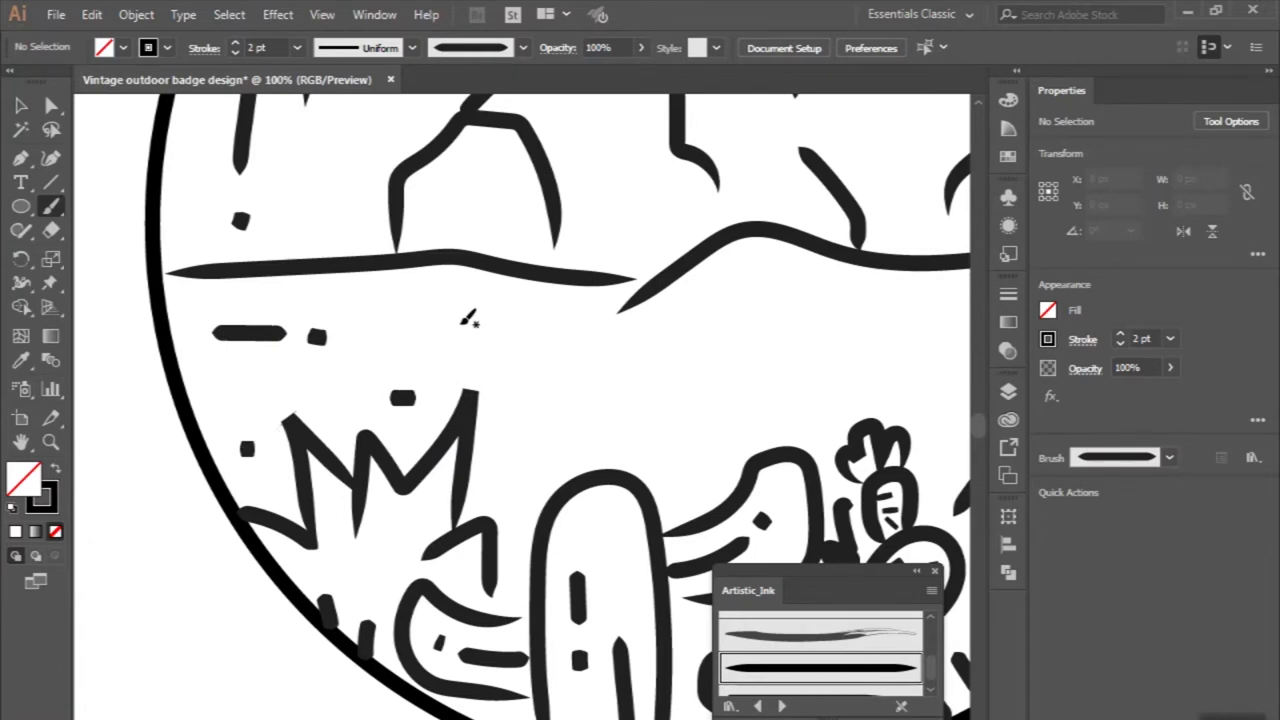
drag(441, 336, 574, 336)
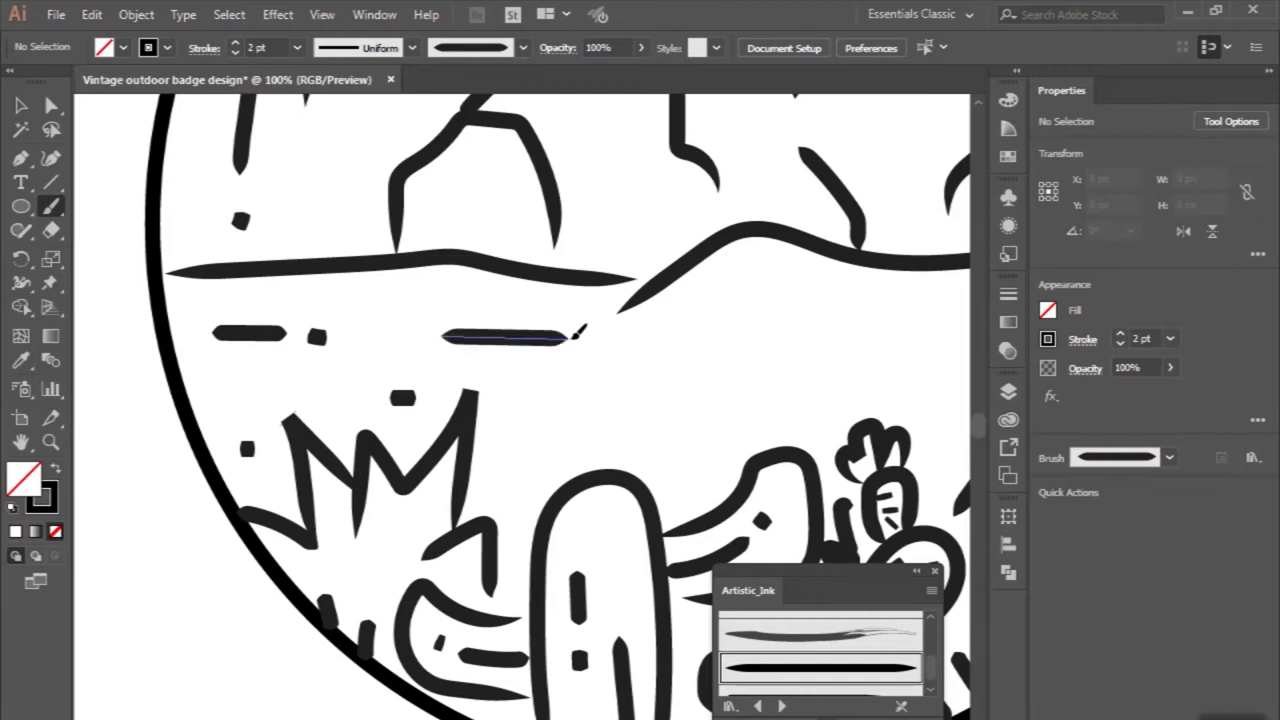
drag(518, 446, 584, 450)
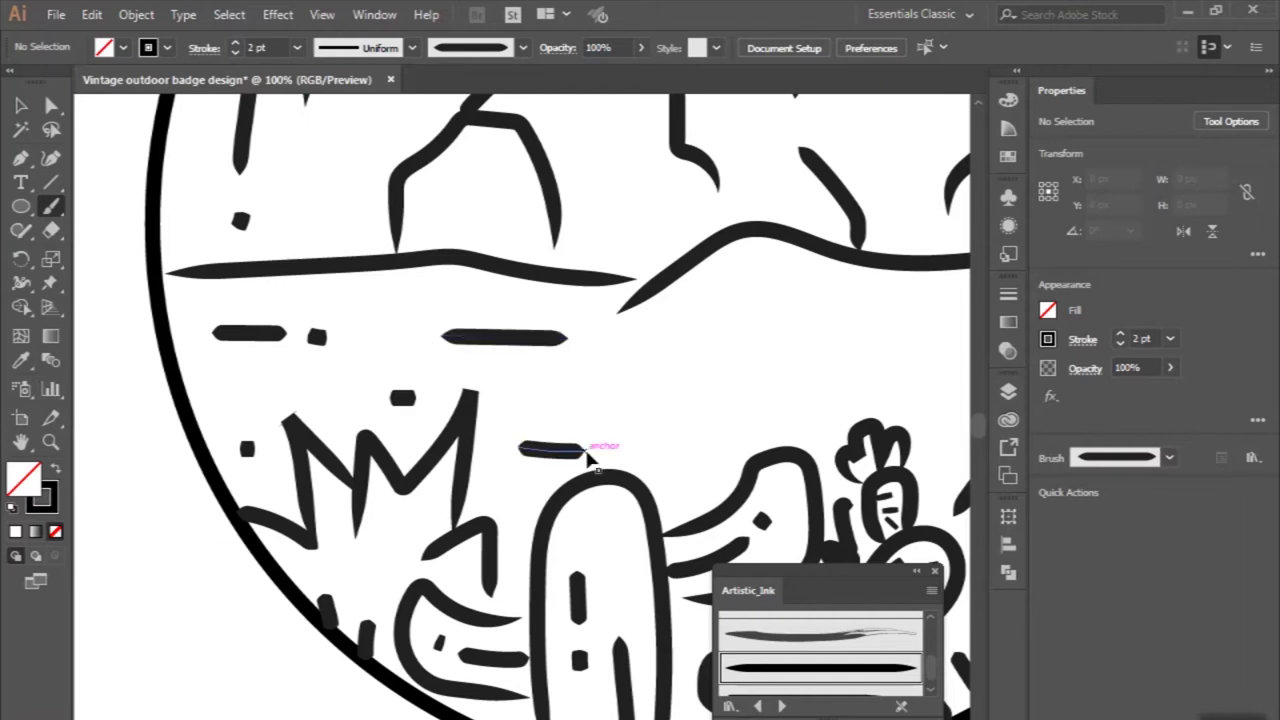
scroll(582, 450, right, 4)
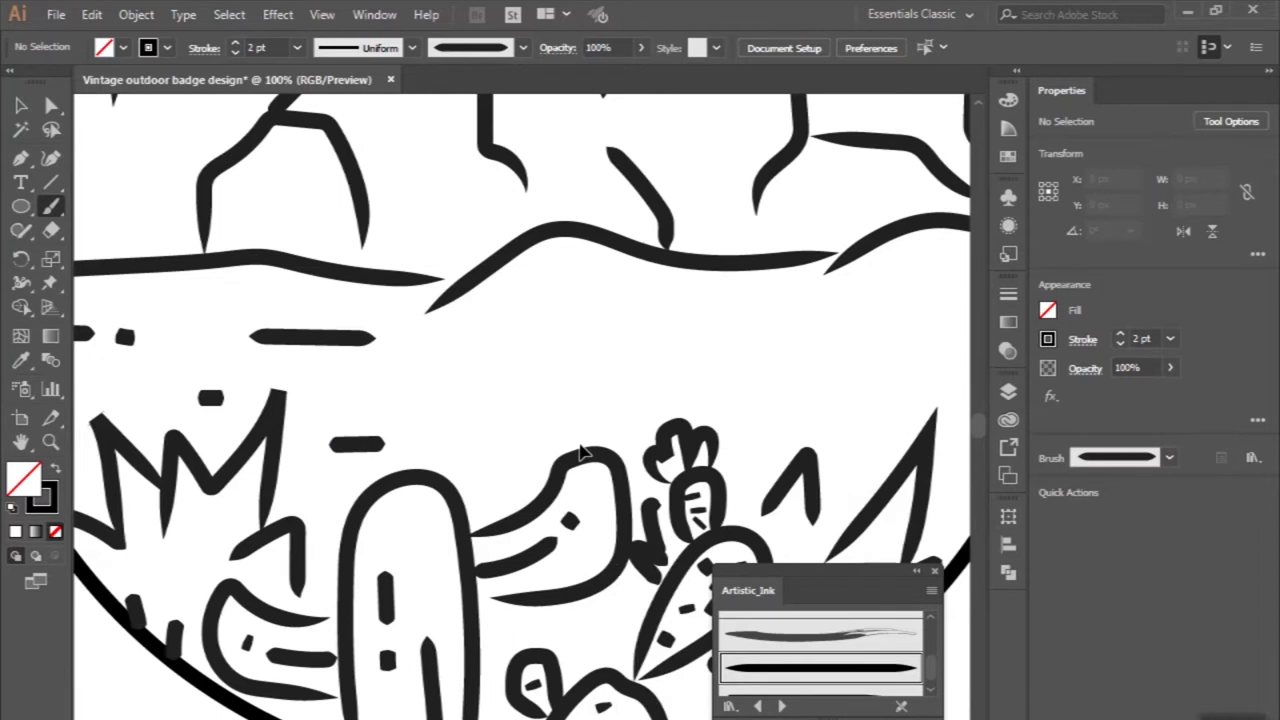
scroll(583, 450, right, 1)
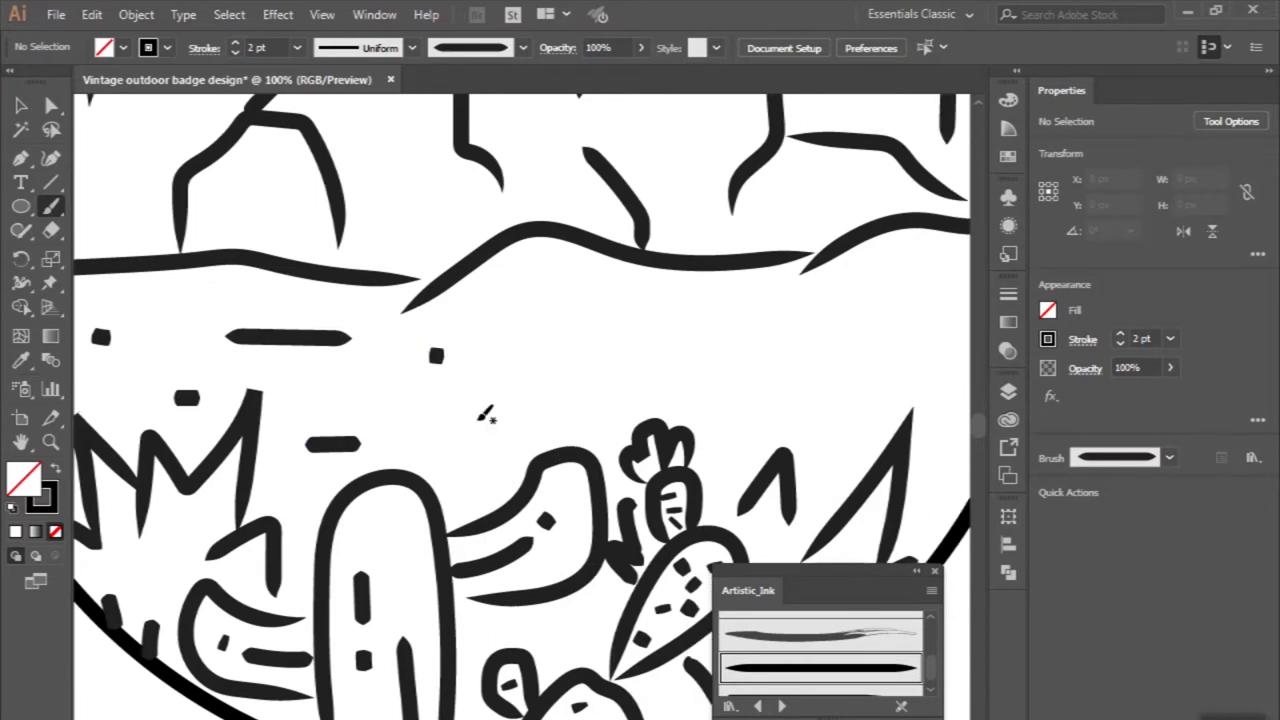
Add more horizontal ground dashes, including a longer one, undoing one misplaced dash.
drag(548, 405, 598, 406)
key(ctrl+z)
scroll(640, 400, right, 3)
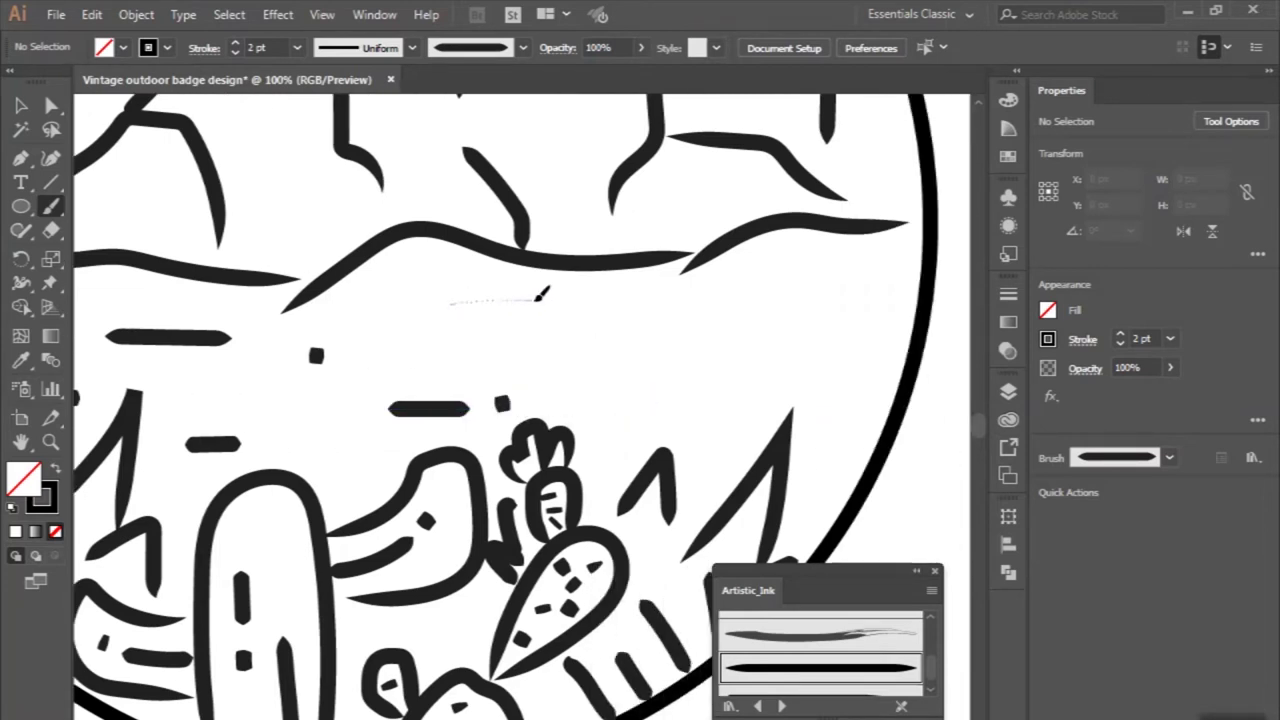
drag(541, 293, 541, 294)
scroll(606, 323, right, 3)
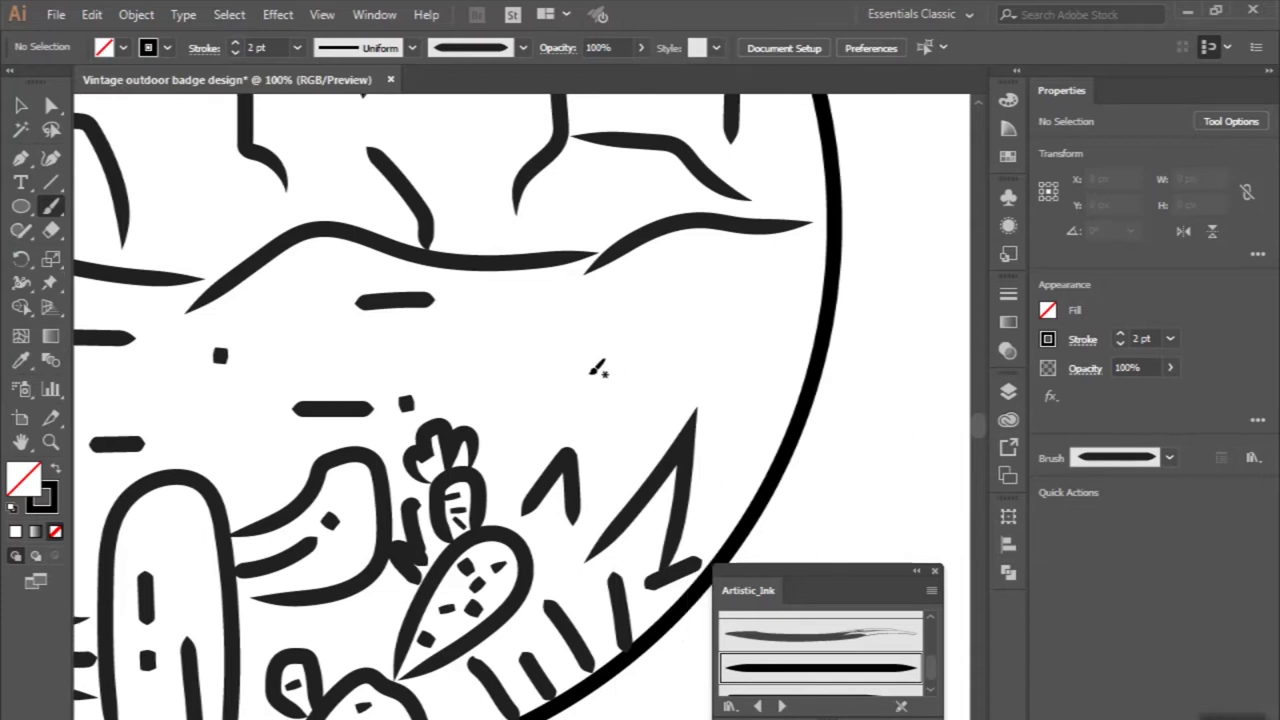
drag(623, 366, 724, 360)
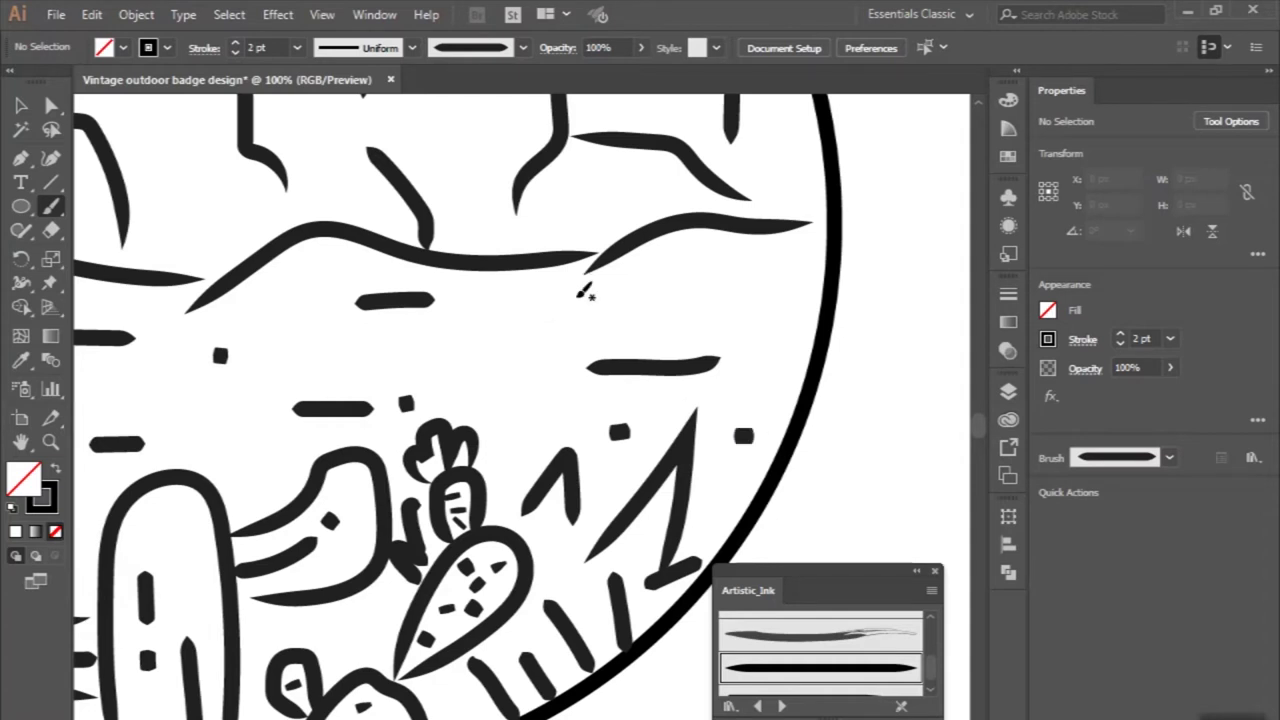
drag(588, 292, 632, 292)
scroll(716, 289, down, 1)
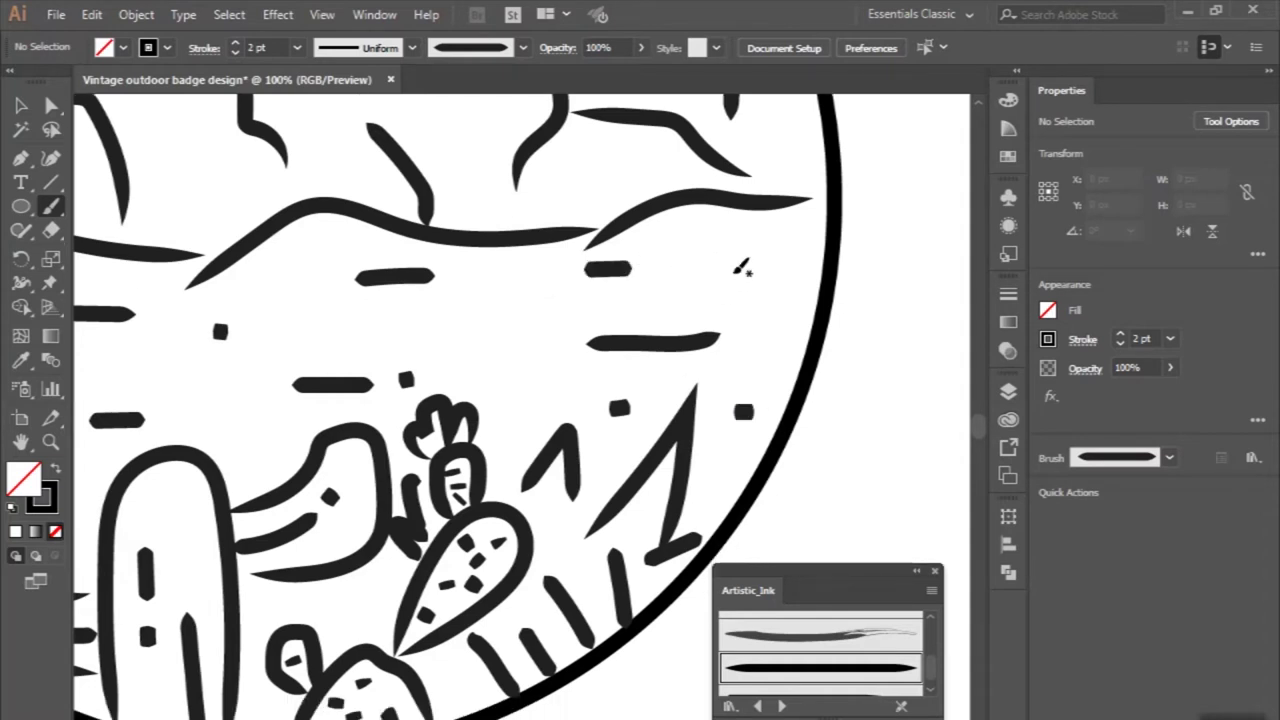
scroll(729, 425, down, 1)
scroll(729, 428, down, 2)
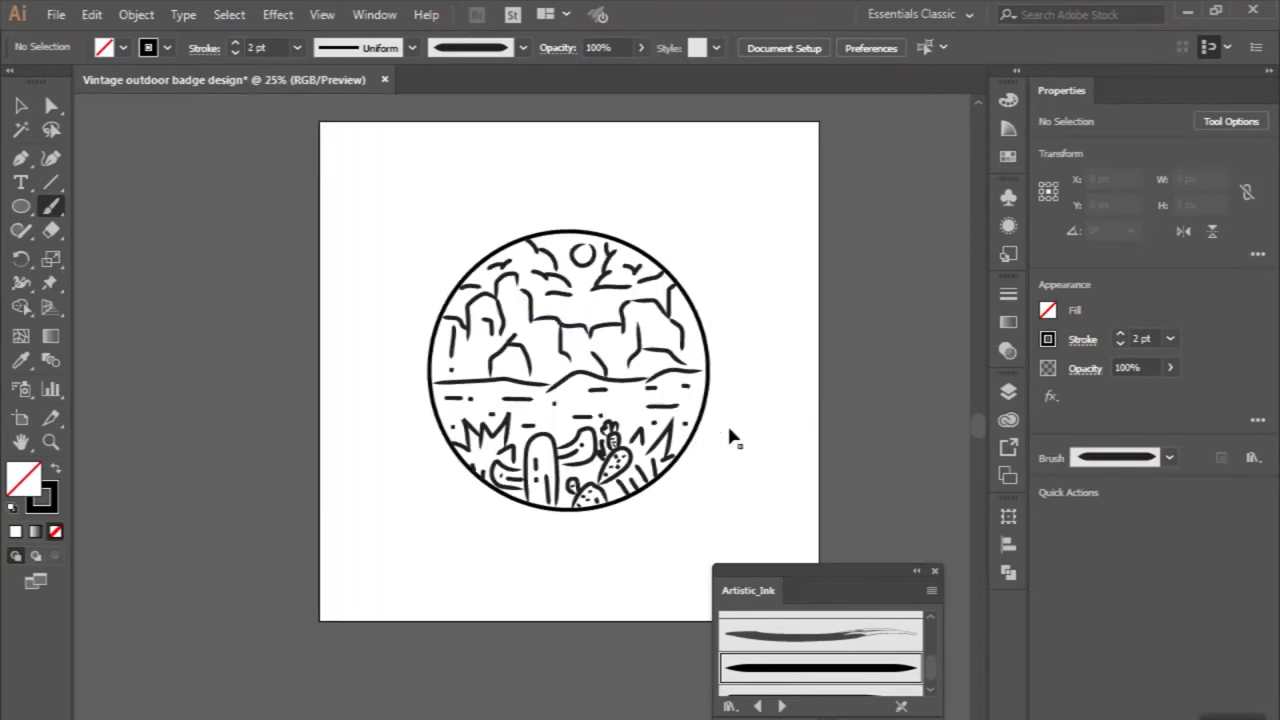
Select all the badge line art and group it into one object.
scroll(729, 430, up, 1)
scroll(478, 500, right, 3)
scroll(478, 500, up, 2)
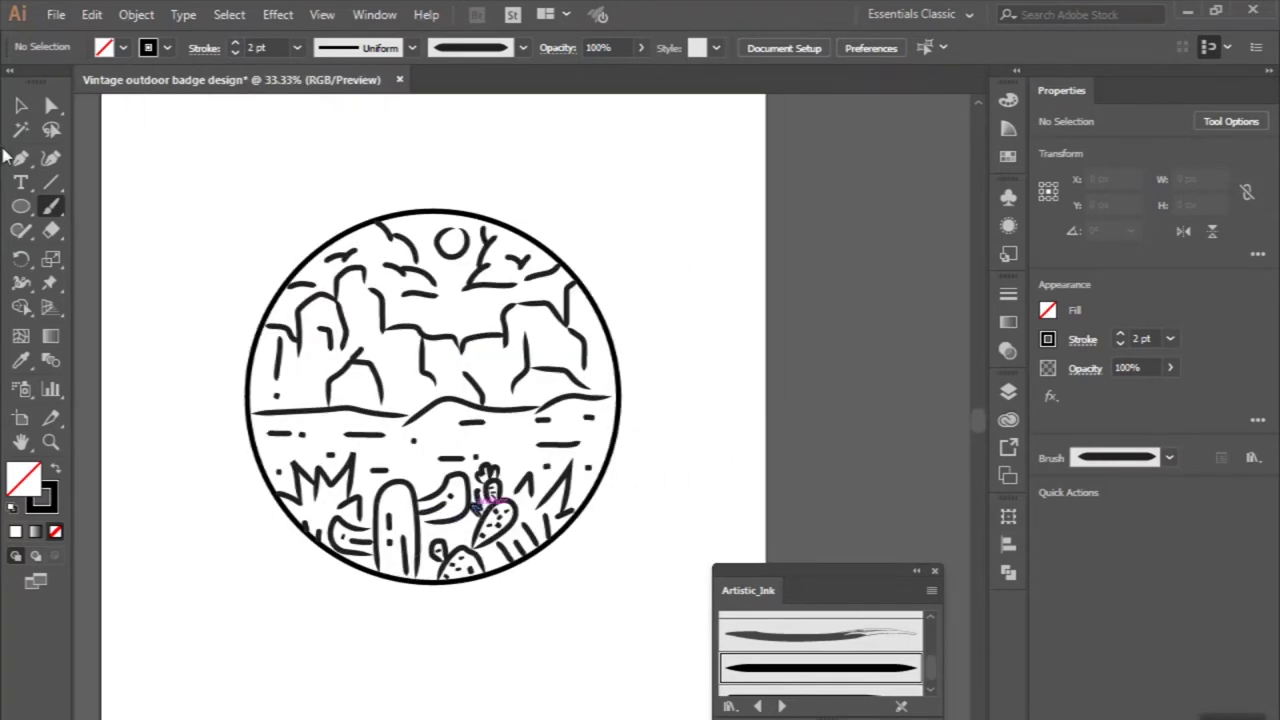
click(20, 106)
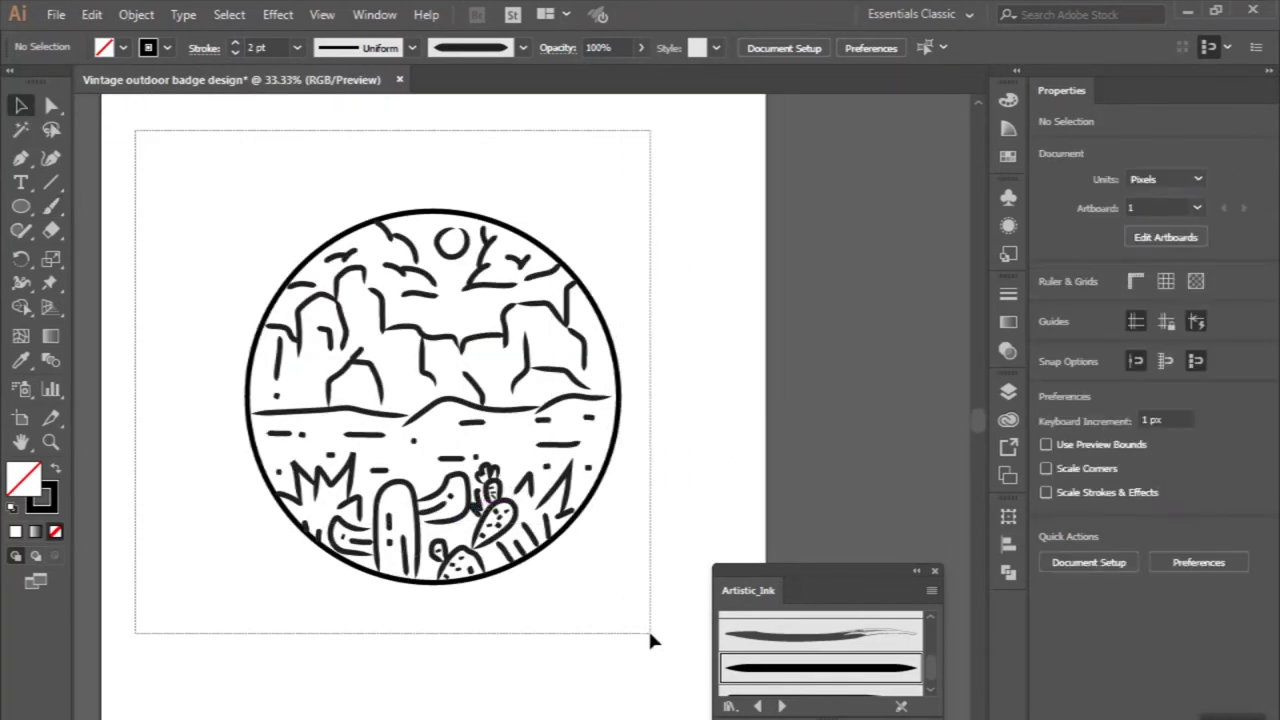
drag(194, 171, 652, 633)
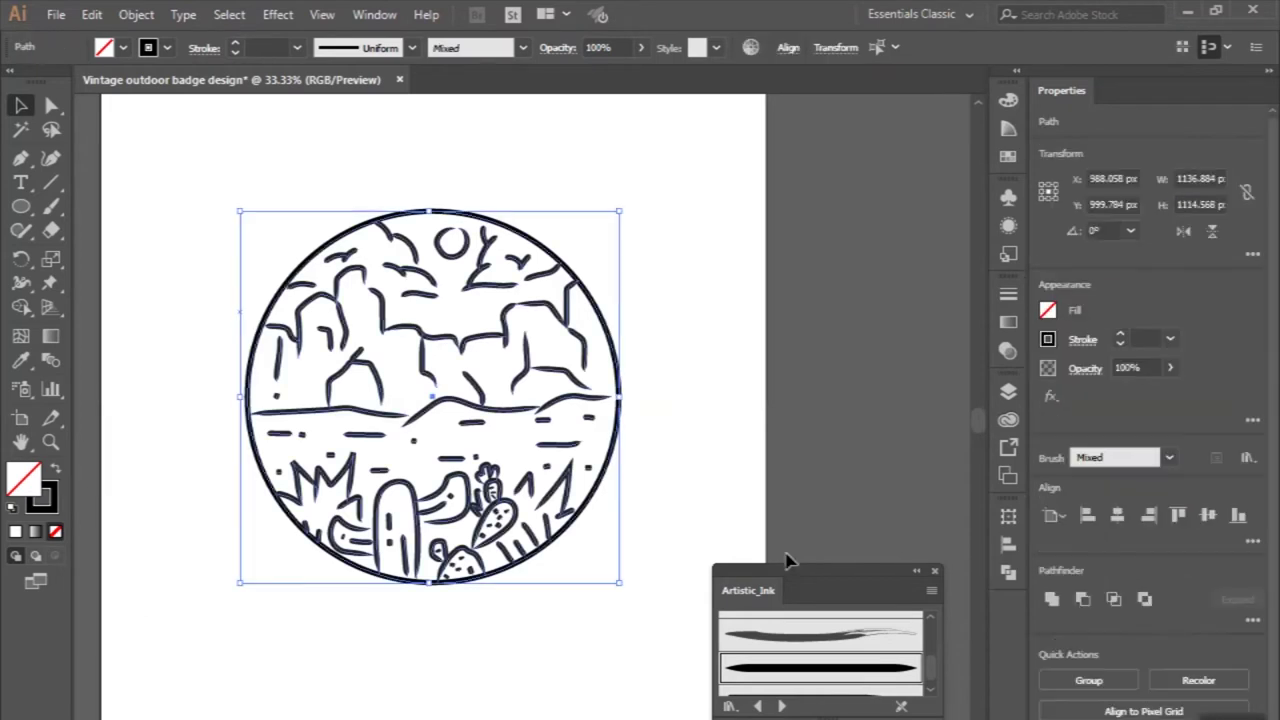
click(1088, 680)
click(786, 471)
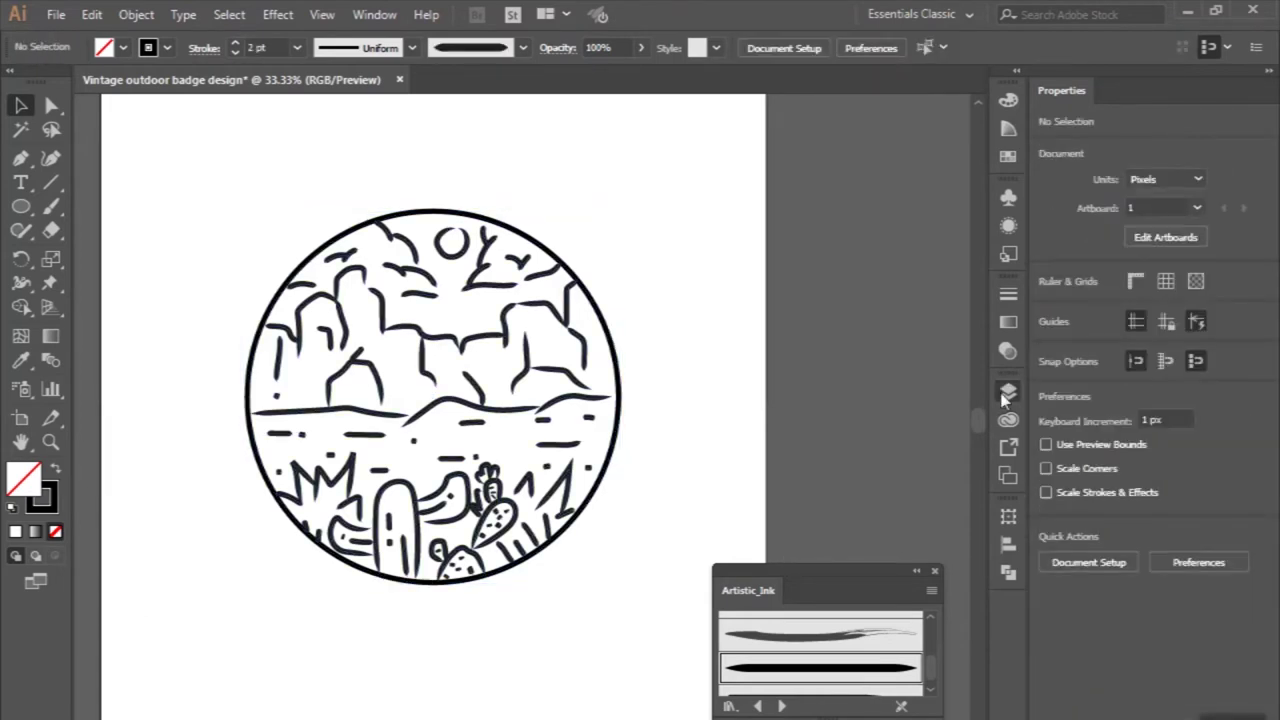
Lock the line-art group in the Layers panel.
click(1007, 392)
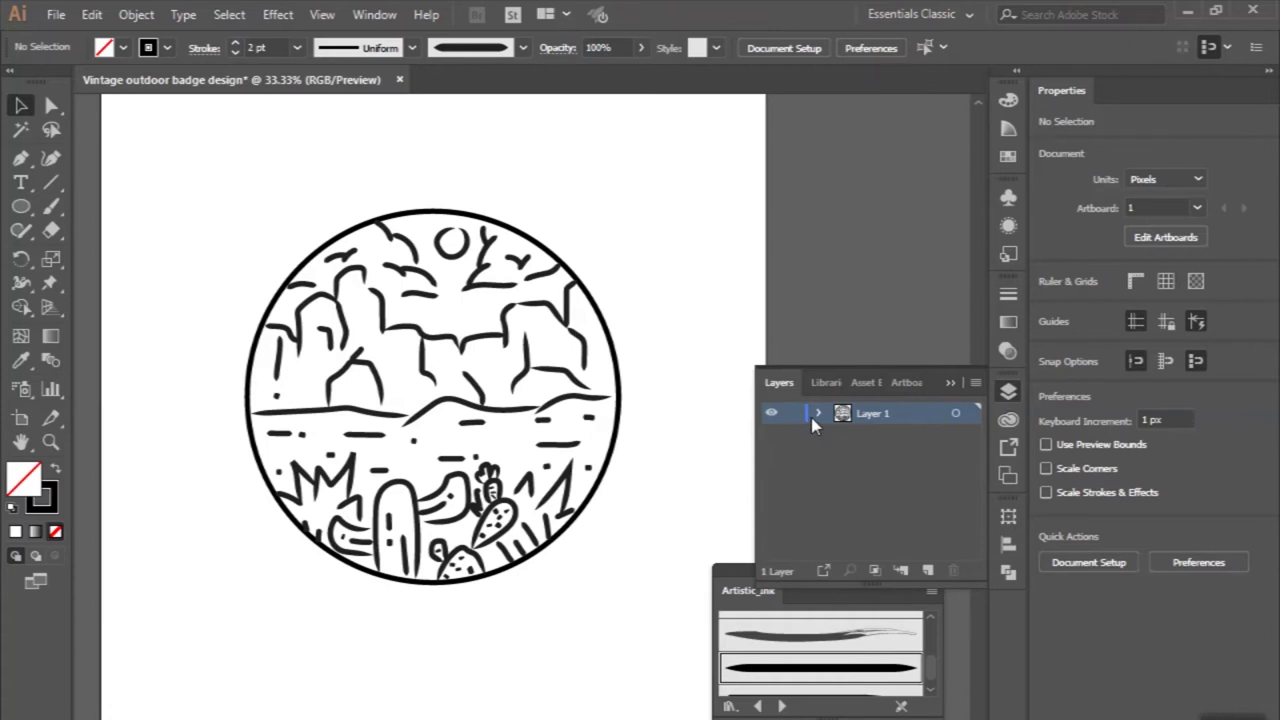
click(792, 434)
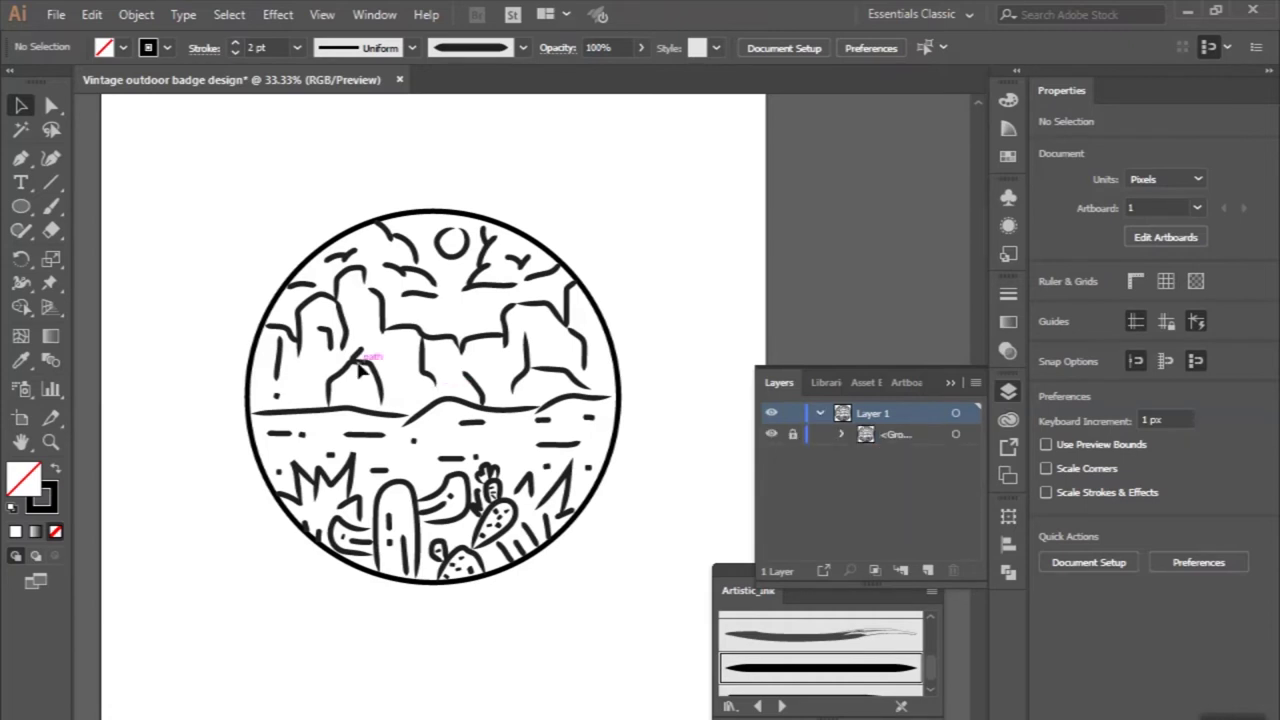
scroll(251, 480, up, 1)
scroll(257, 463, up, 1)
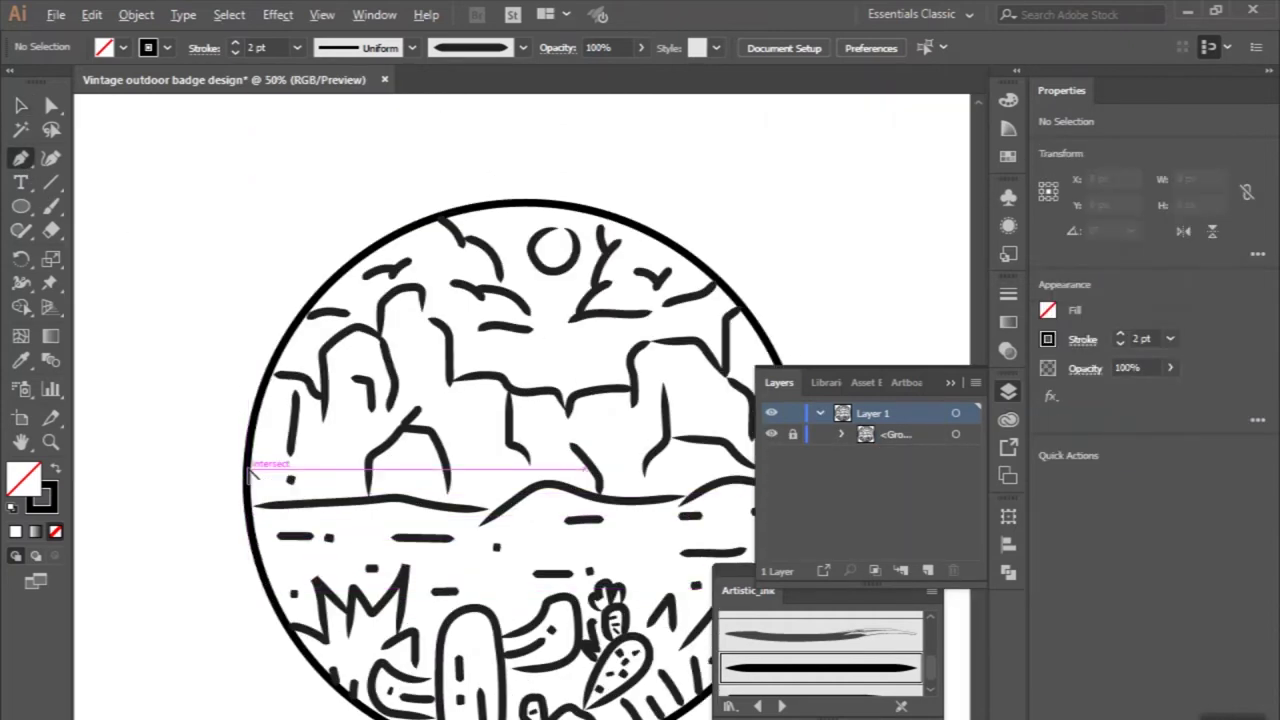
Start a Pen outline at the horizon's left end and curve it along the horizon.
scroll(243, 528, up, 1)
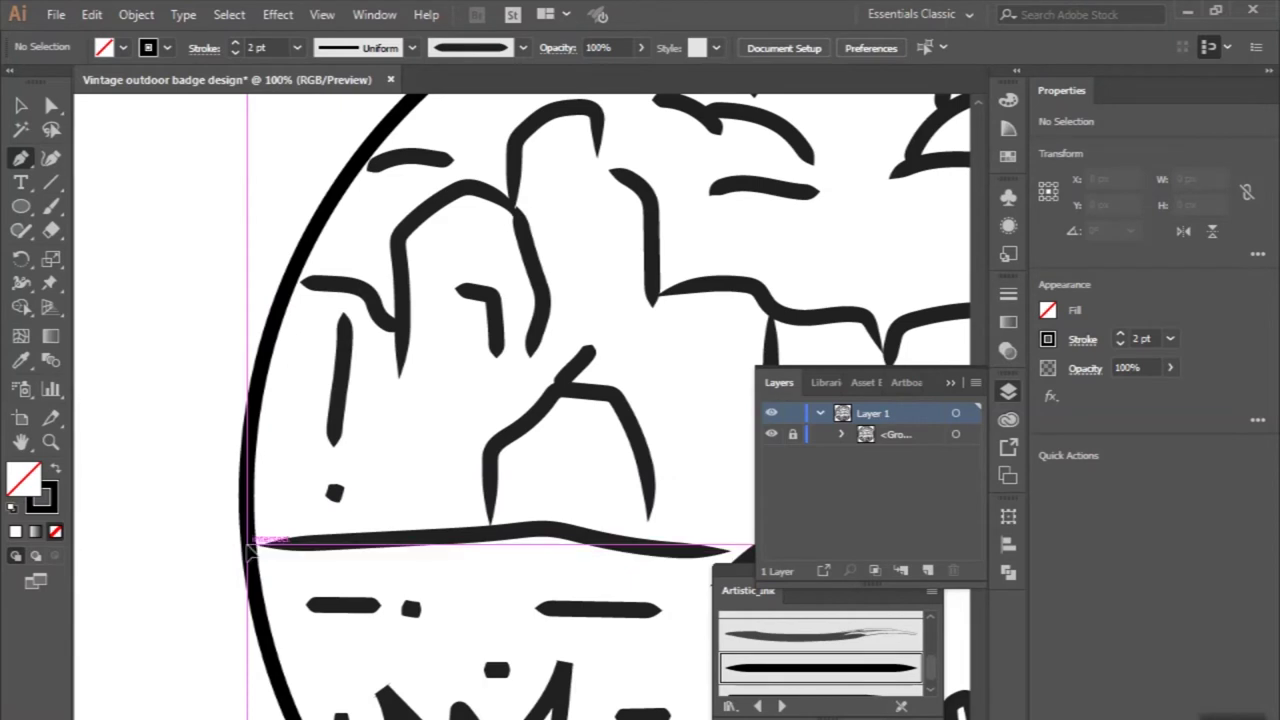
click(250, 545)
scroll(414, 537, right, 3)
scroll(420, 510, up, 1)
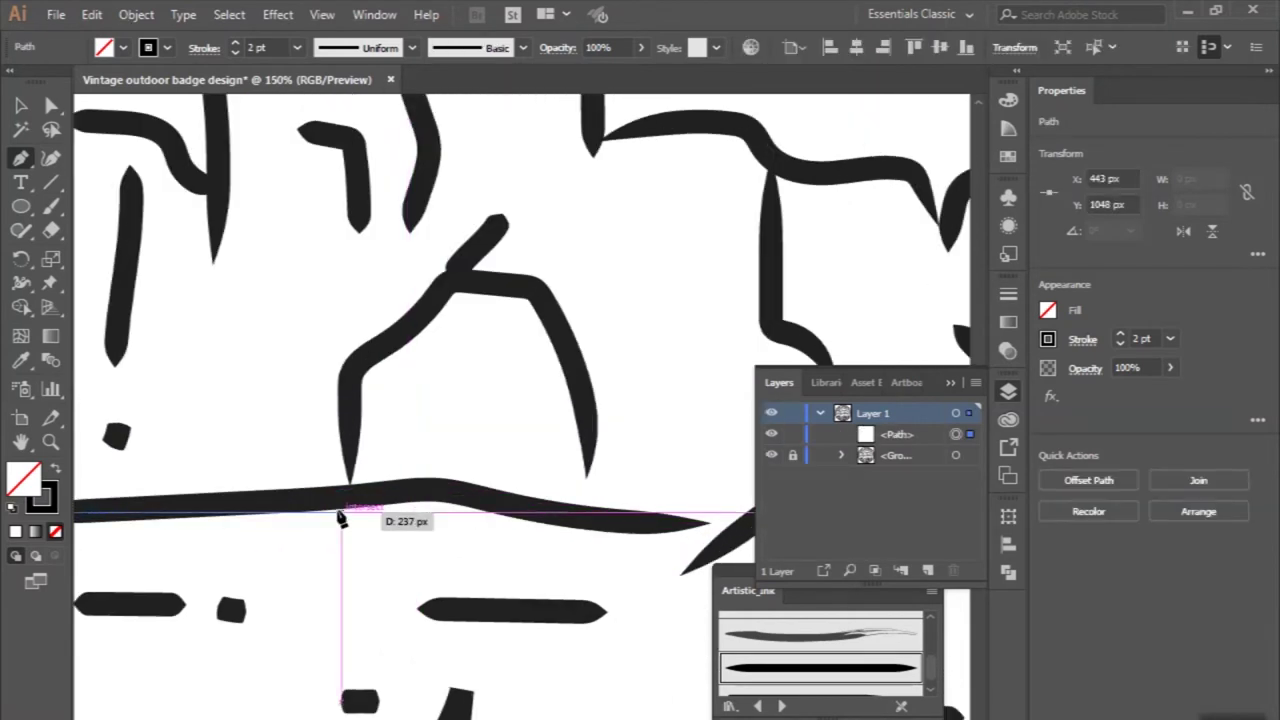
drag(345, 508, 490, 498)
scroll(490, 498, right, 5)
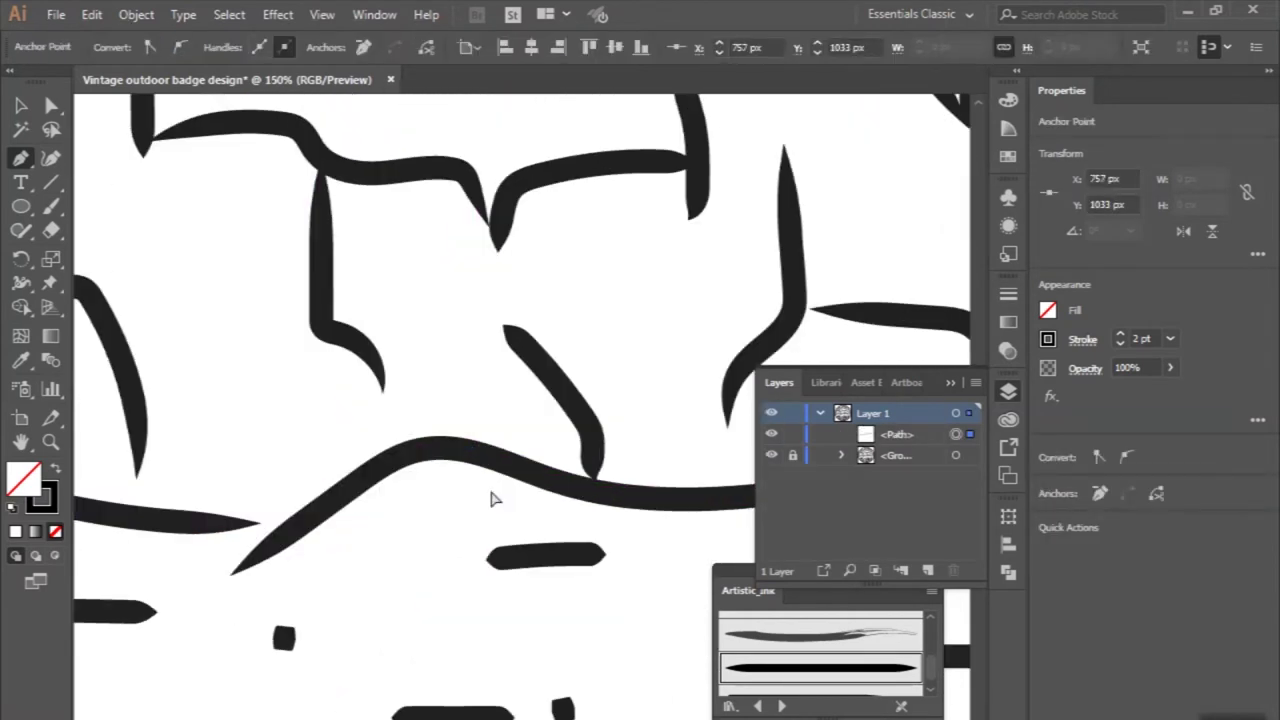
drag(163, 522, 211, 522)
click(300, 522)
drag(443, 447, 493, 449)
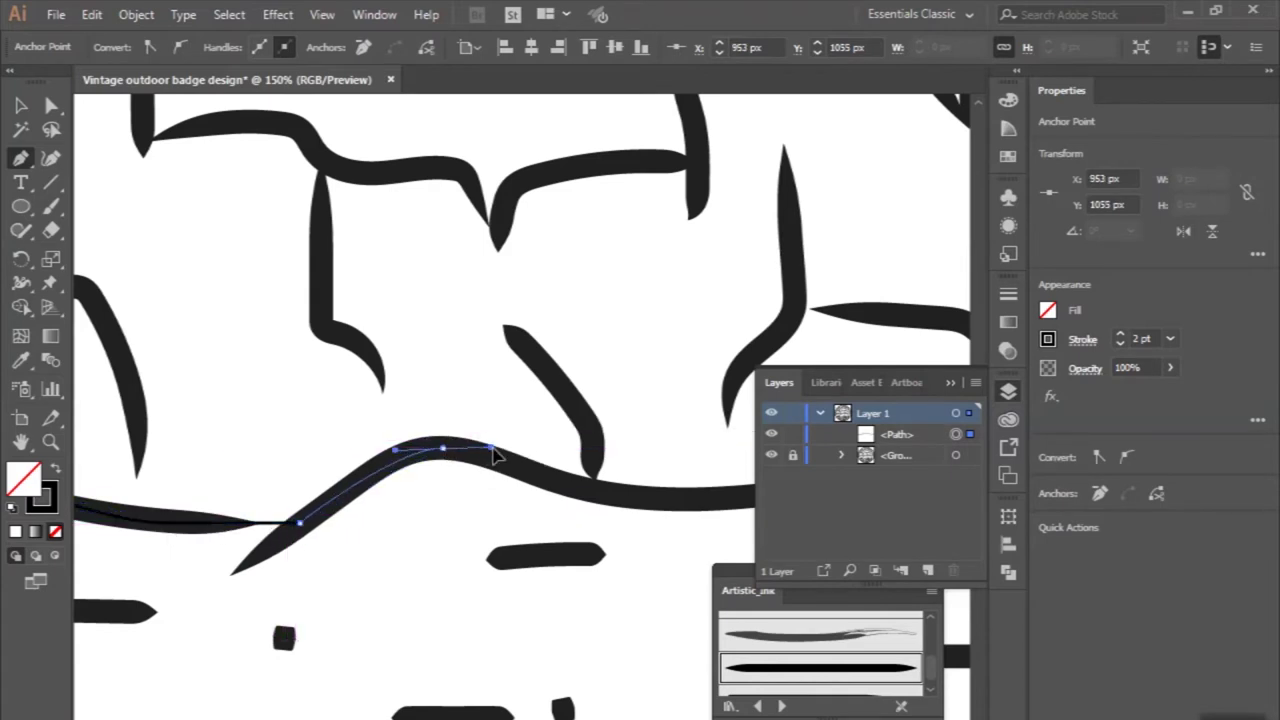
scroll(497, 455, right, 5)
Continue the outline over the small hills toward the circle's edge.
drag(189, 497, 240, 497)
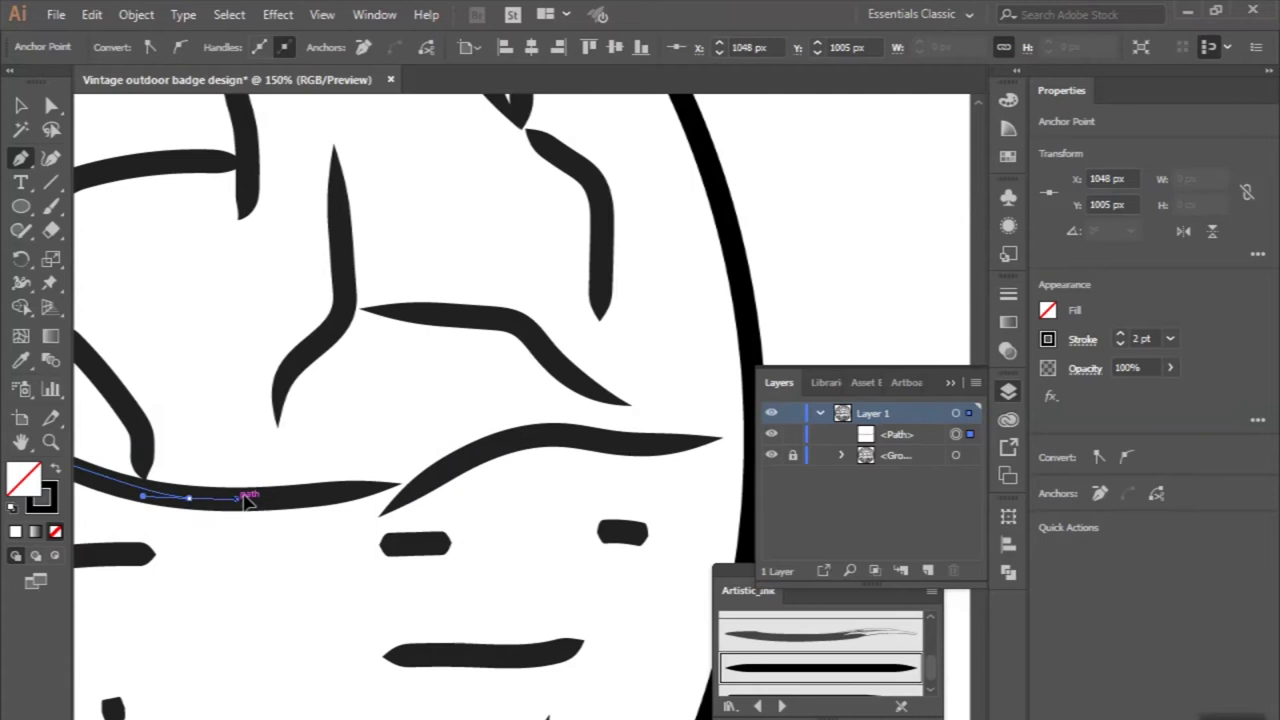
click(429, 497)
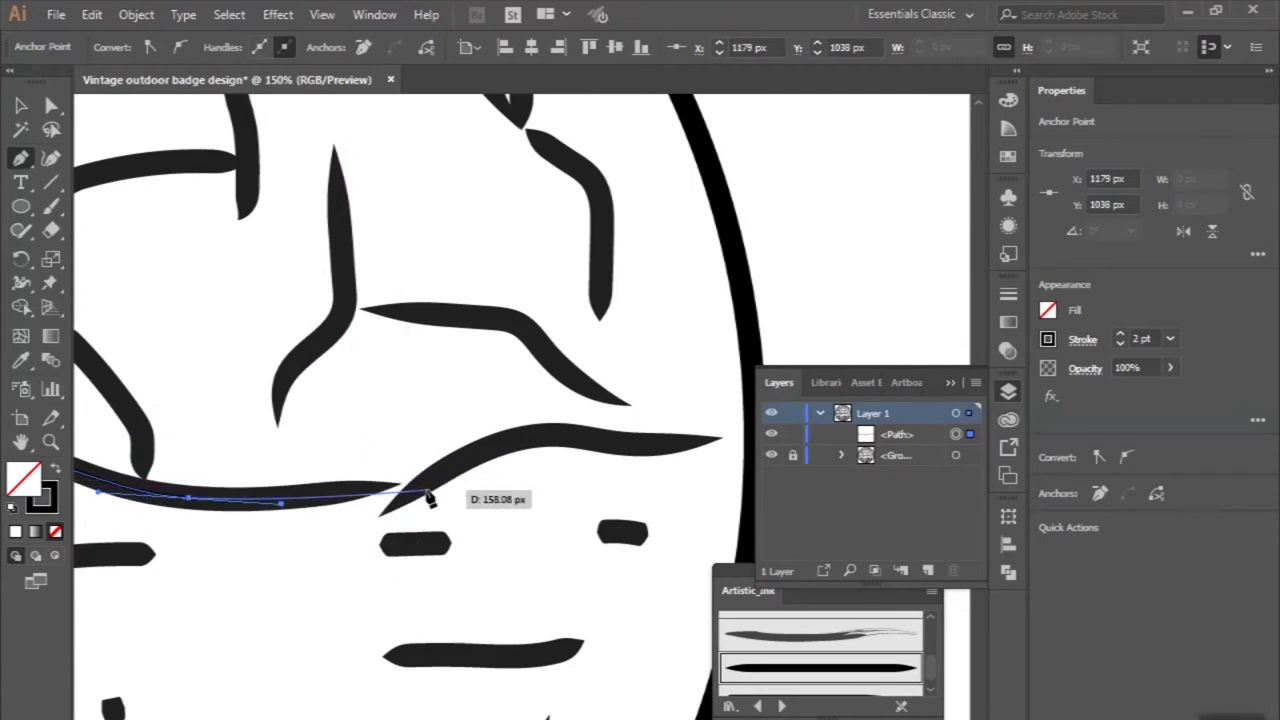
click(428, 482)
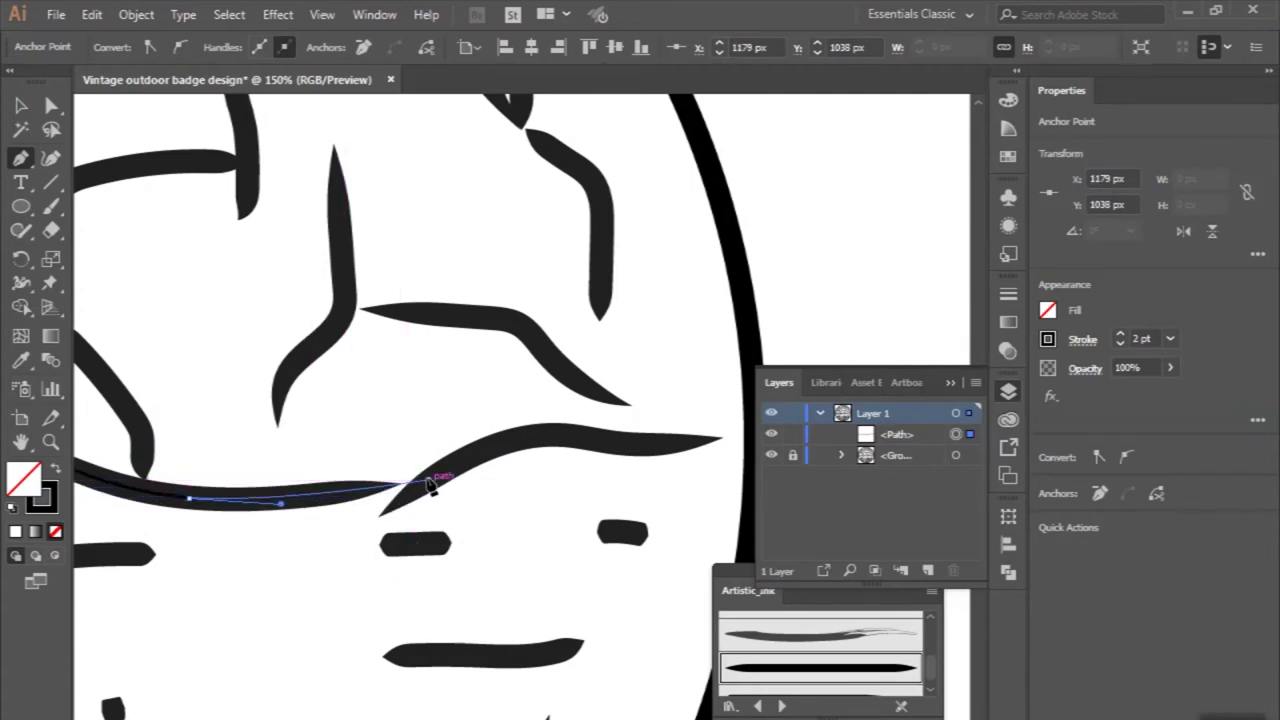
drag(557, 437, 623, 433)
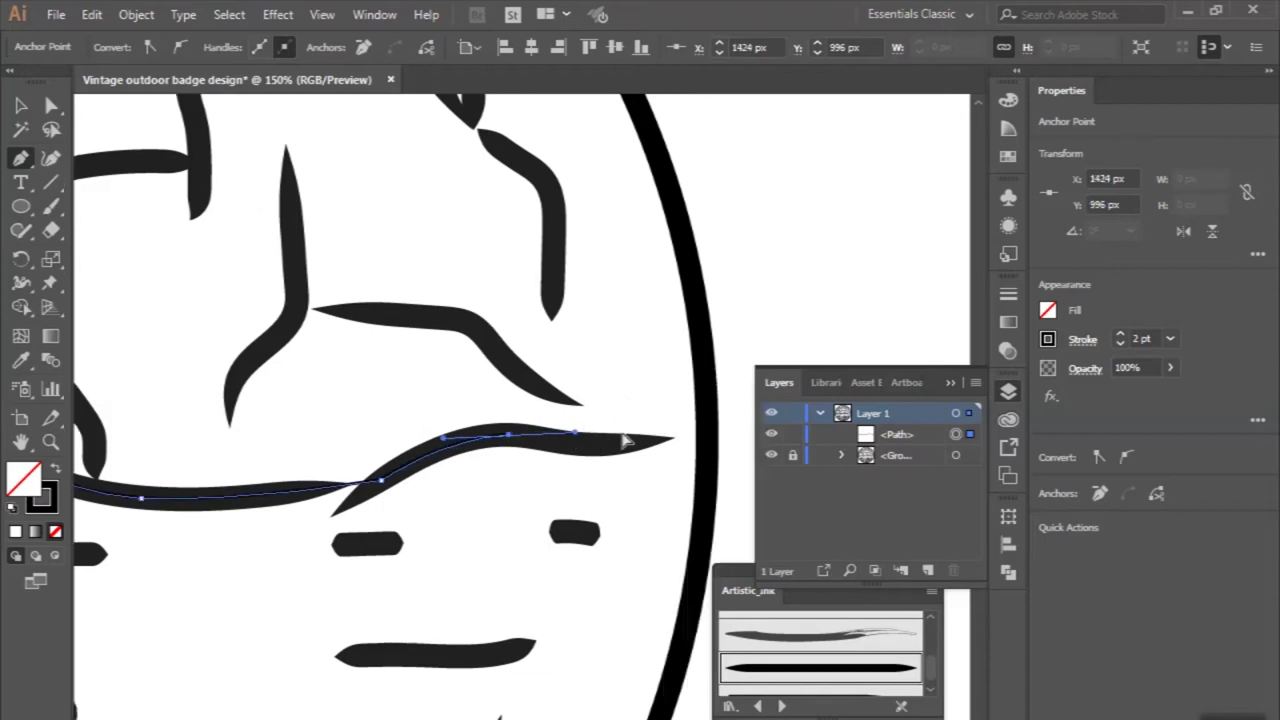
drag(674, 440, 724, 425)
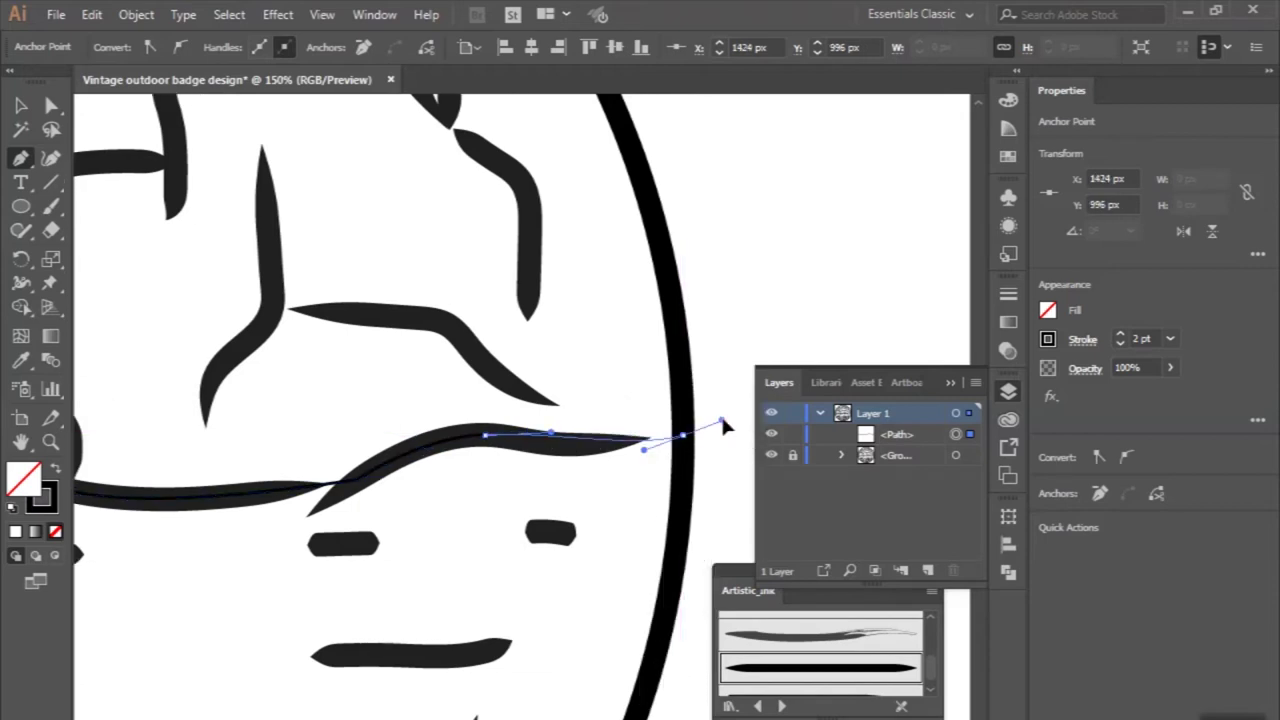
key(ctrl+minus)
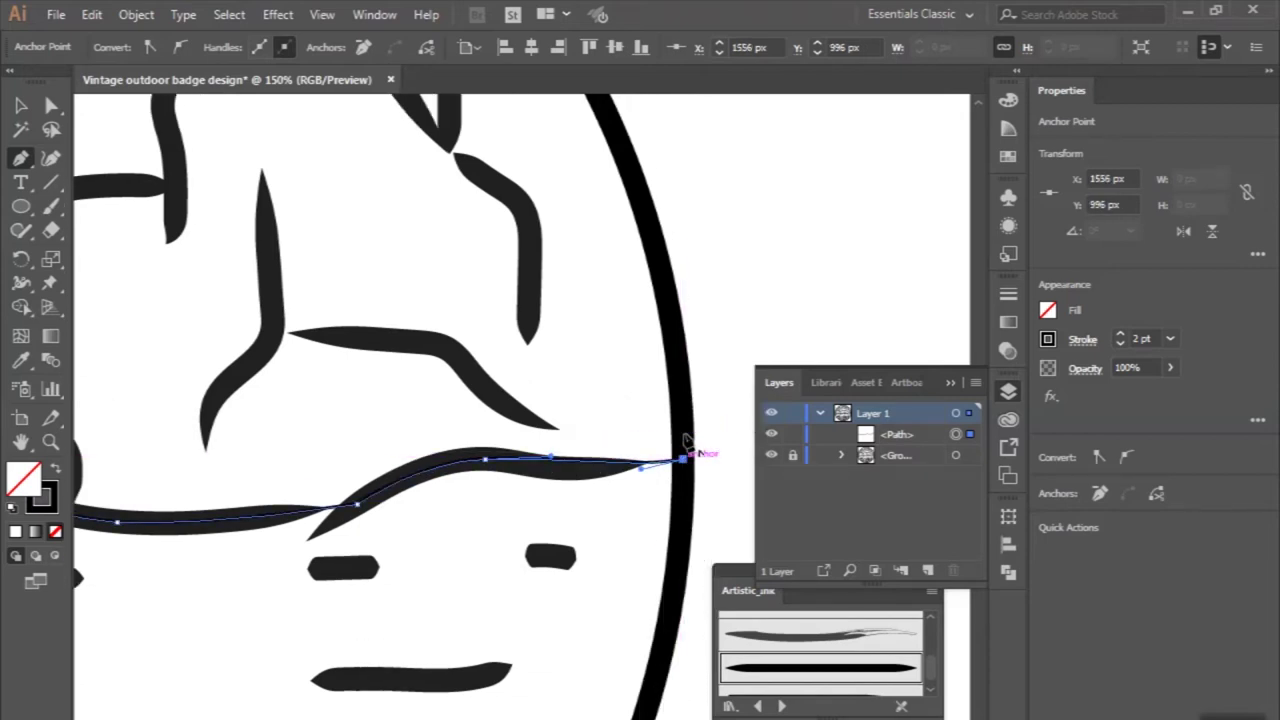
key(ctrl+minus)
scroll(636, 254, up, 1)
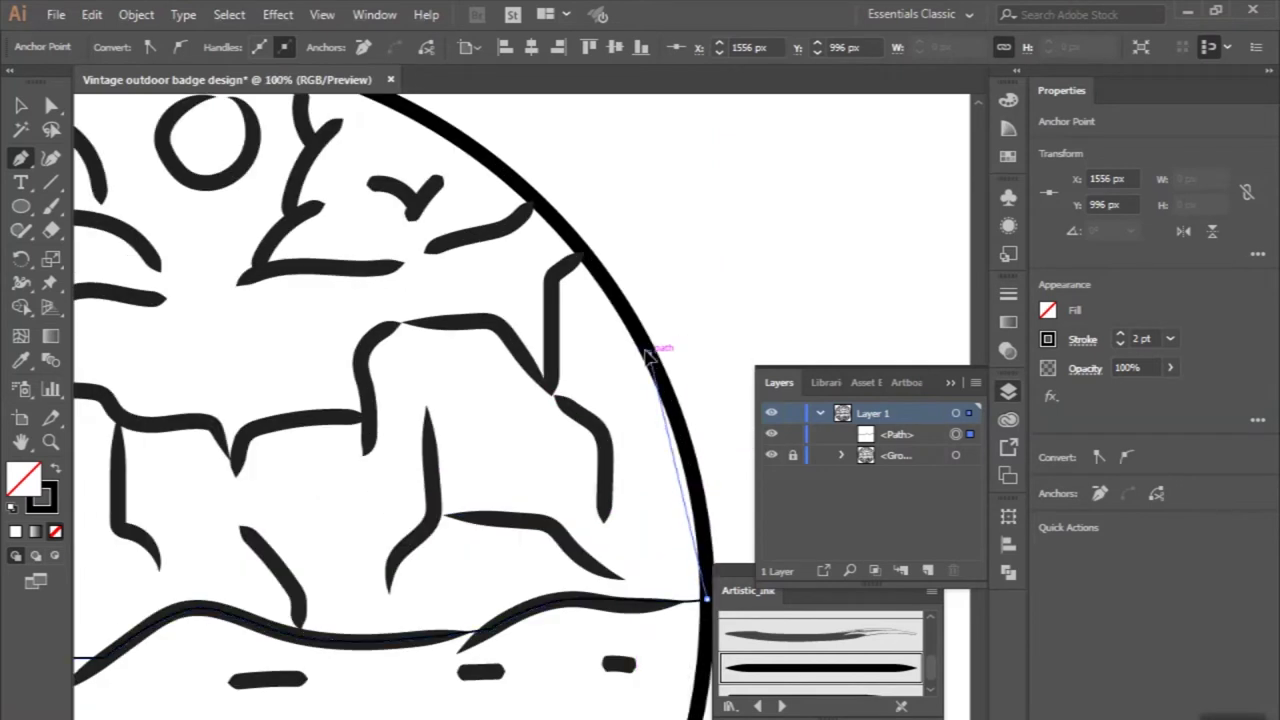
Trace the cliff from the circle edge down its vertical edge, crack and left bend.
click(600, 251)
scroll(600, 251, up, 1)
click(554, 278)
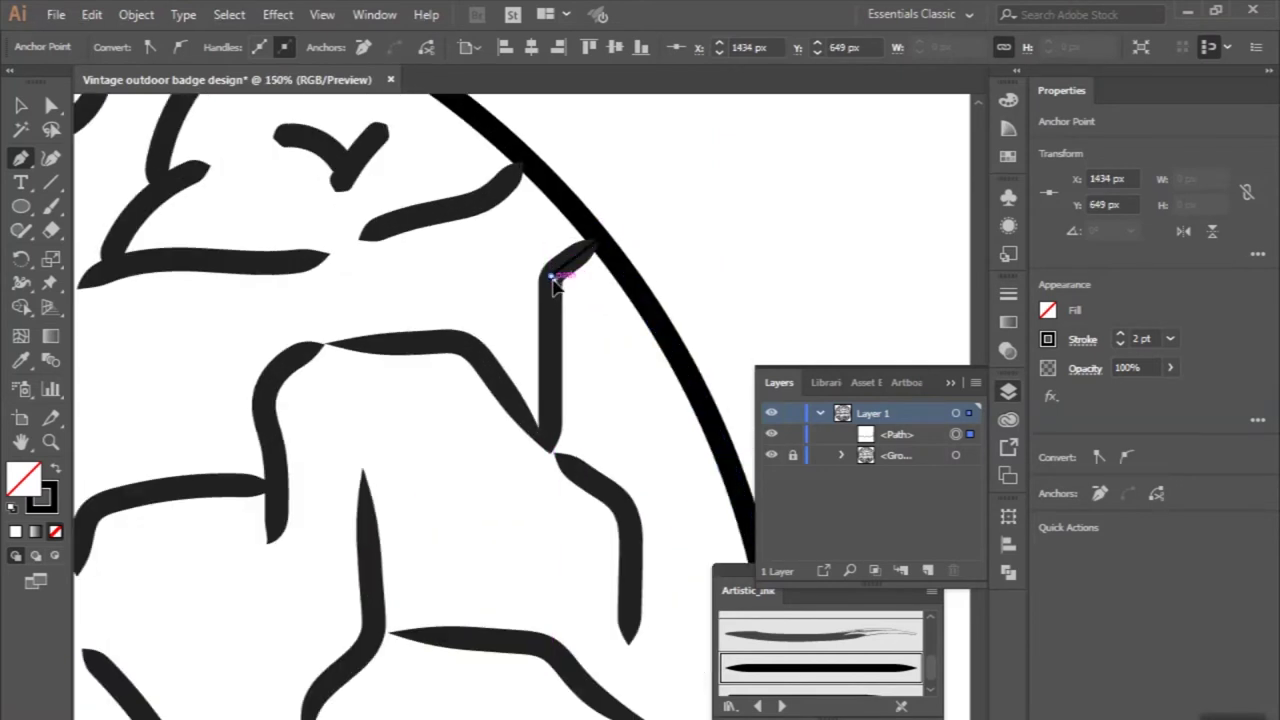
click(551, 433)
scroll(517, 427, up, 2)
click(541, 440)
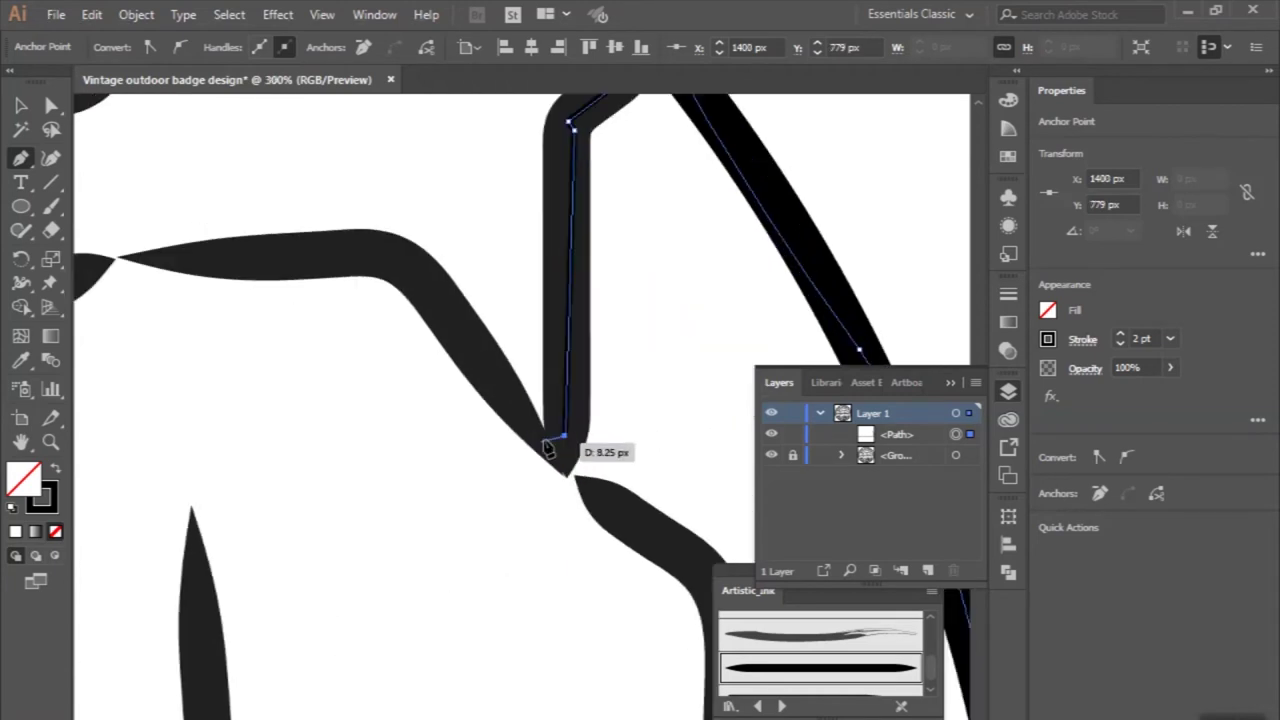
click(393, 272)
scroll(549, 257, left, 5)
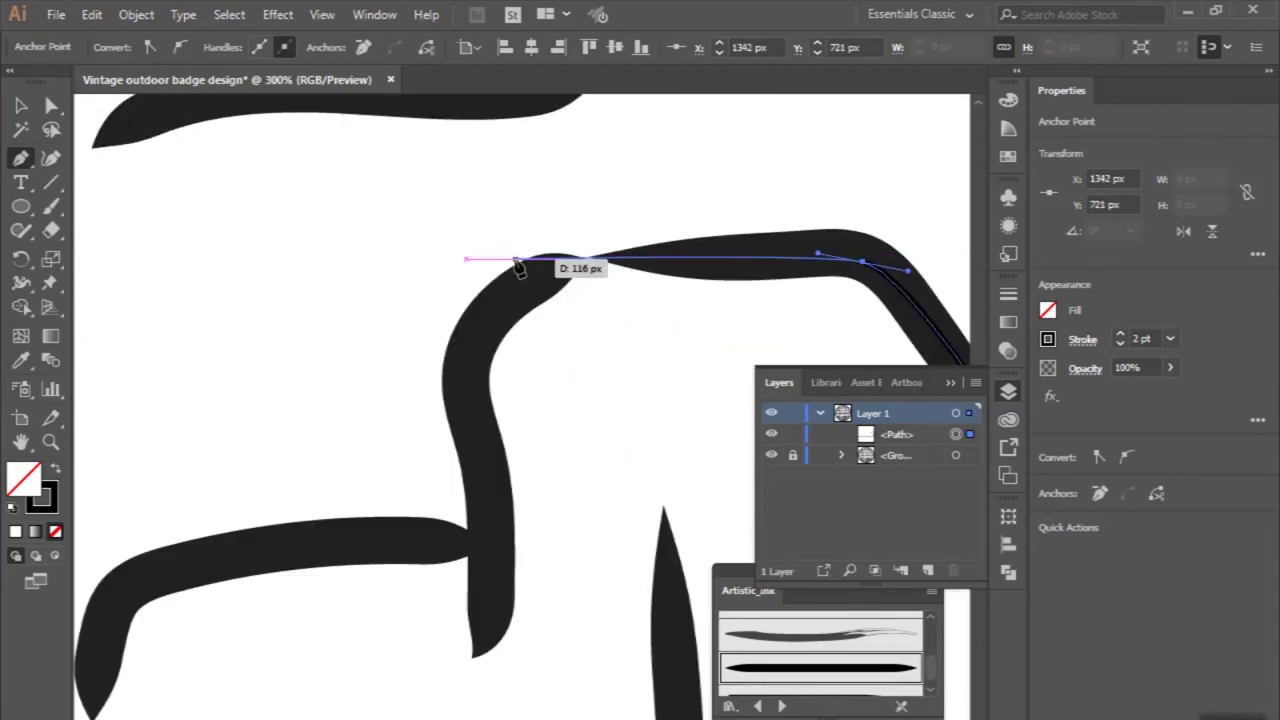
click(555, 258)
drag(472, 364, 466, 404)
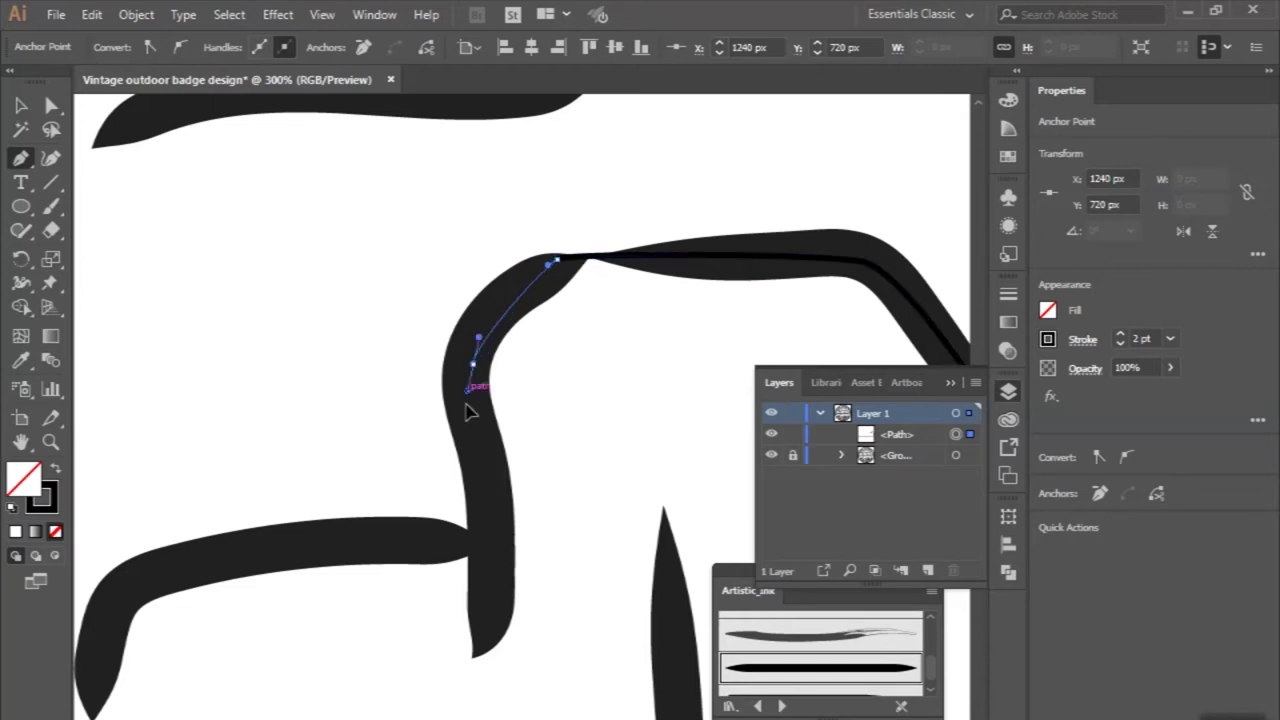
click(486, 542)
scroll(488, 545, left, 5)
Follow the cliff outline through the V notch and around the rock's curves.
drag(595, 577, 540, 600)
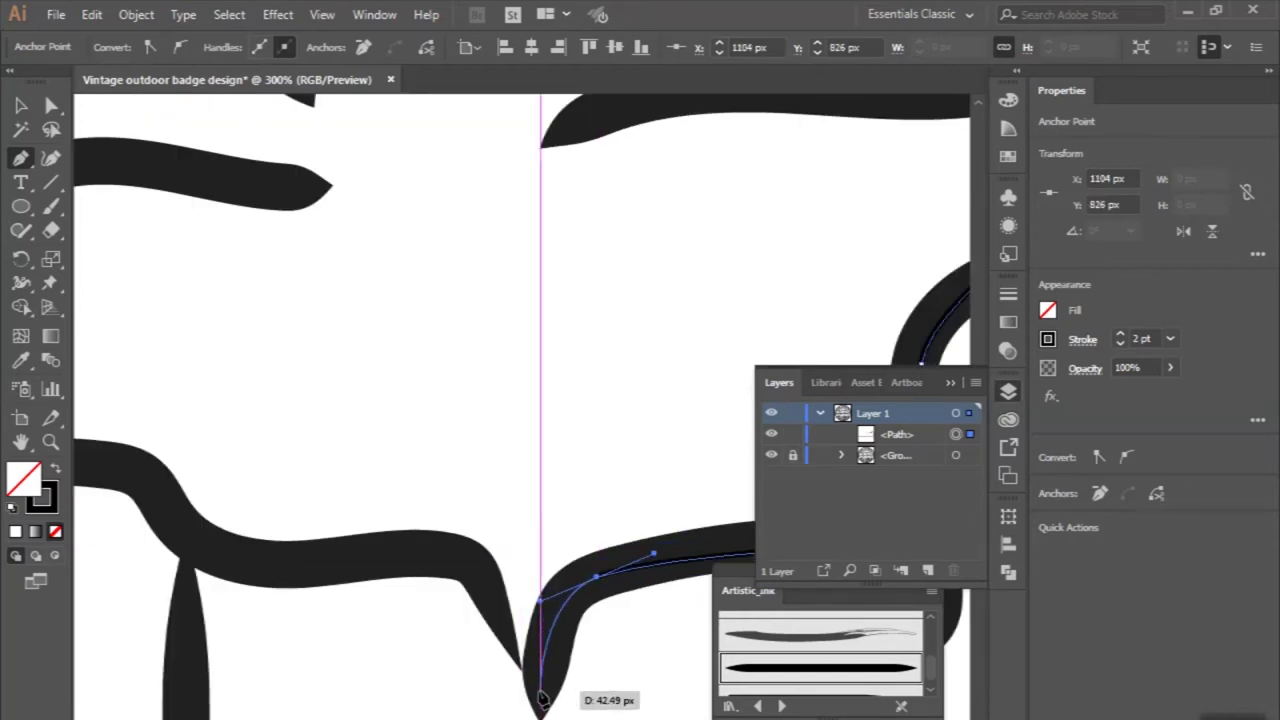
drag(540, 697, 510, 645)
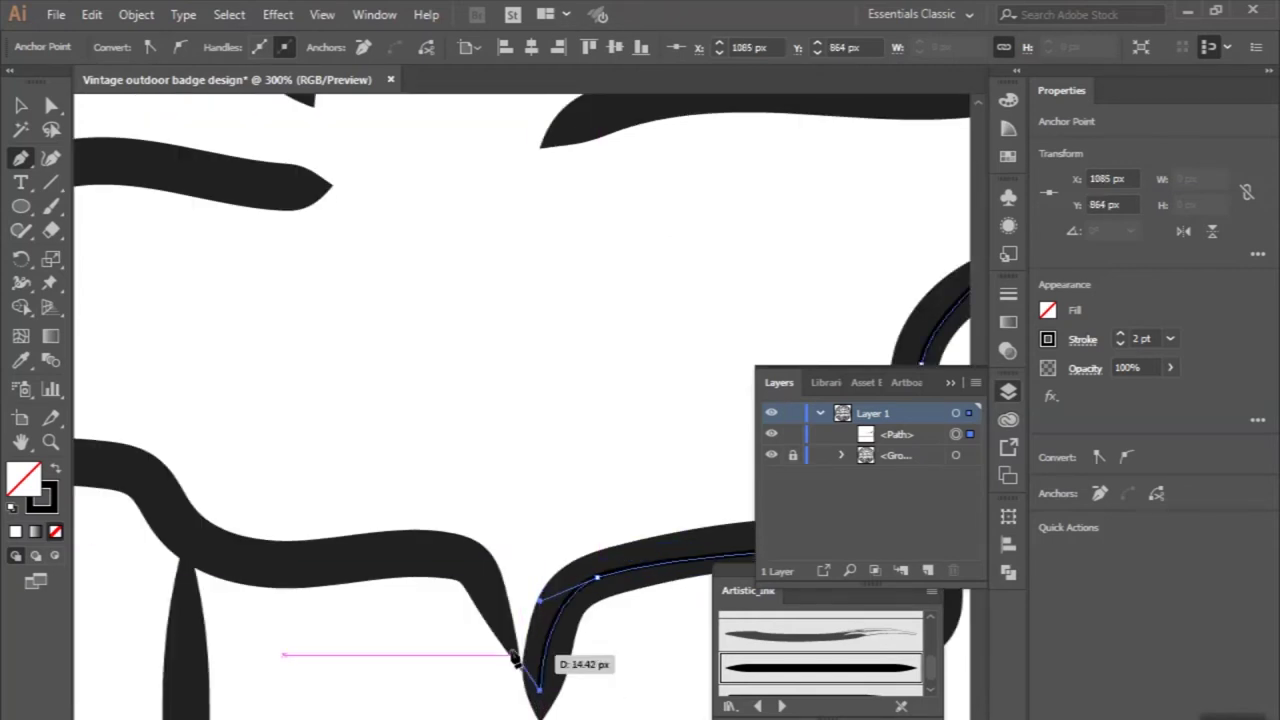
click(437, 557)
scroll(425, 553, left, 3)
drag(392, 562, 343, 541)
click(291, 487)
scroll(257, 457, left, 1)
scroll(257, 457, left, 8)
drag(485, 499, 447, 521)
drag(455, 203, 349, 126)
key(ctrl+minus)
key(ctrl+minus)
key(ctrl+minus)
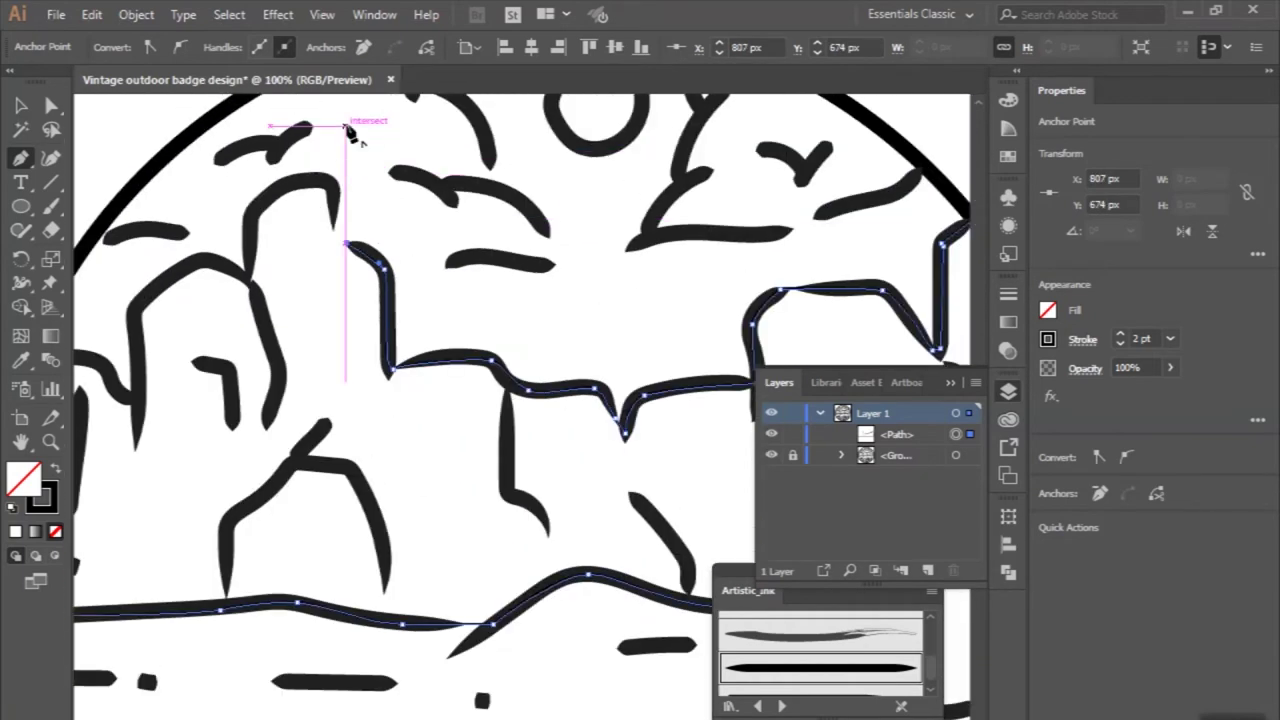
key(ctrl+minus)
key(ctrl+plus)
key(ctrl+plus)
key(ctrl+plus)
key(ctrl+plus)
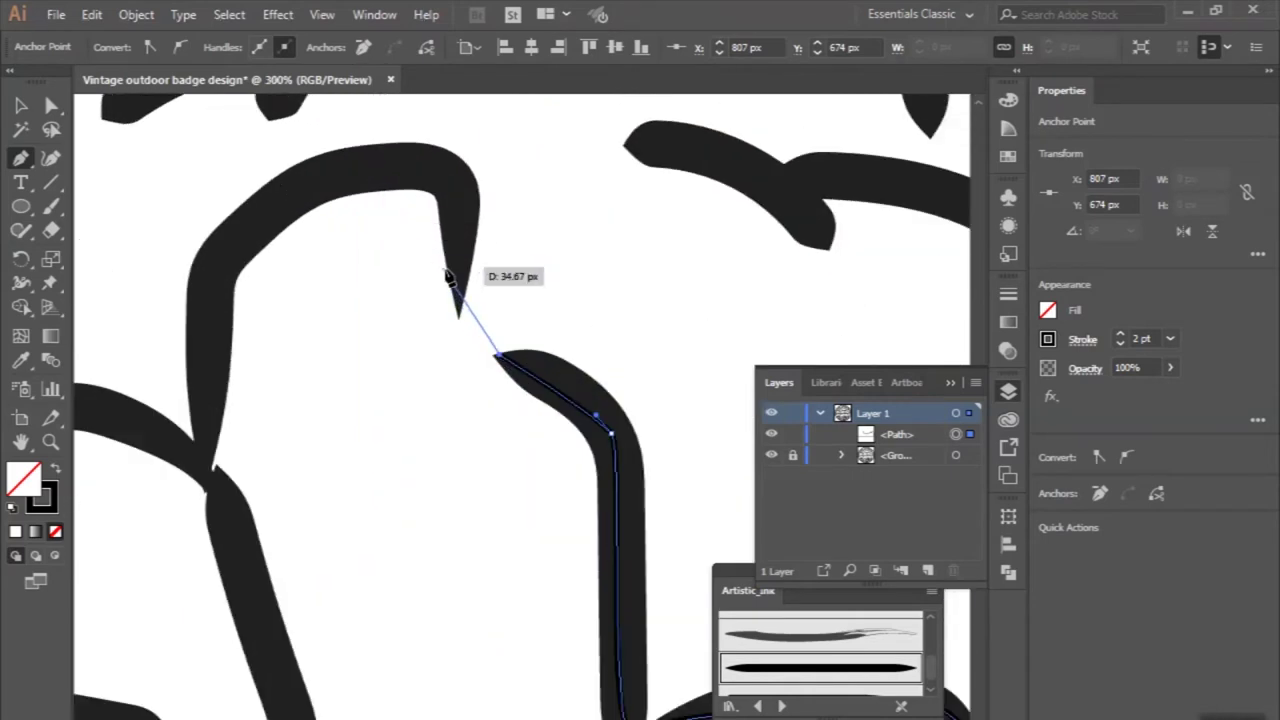
Trace around the rock's top, left side and bottom to where it meets the horizon.
click(460, 314)
drag(443, 175, 421, 160)
mouse_move(268, 222)
mouse_down()
mouse_move(200, 303)
mouse_move(214, 366)
mouse_up()
click(203, 462)
scroll(207, 472, left, 5)
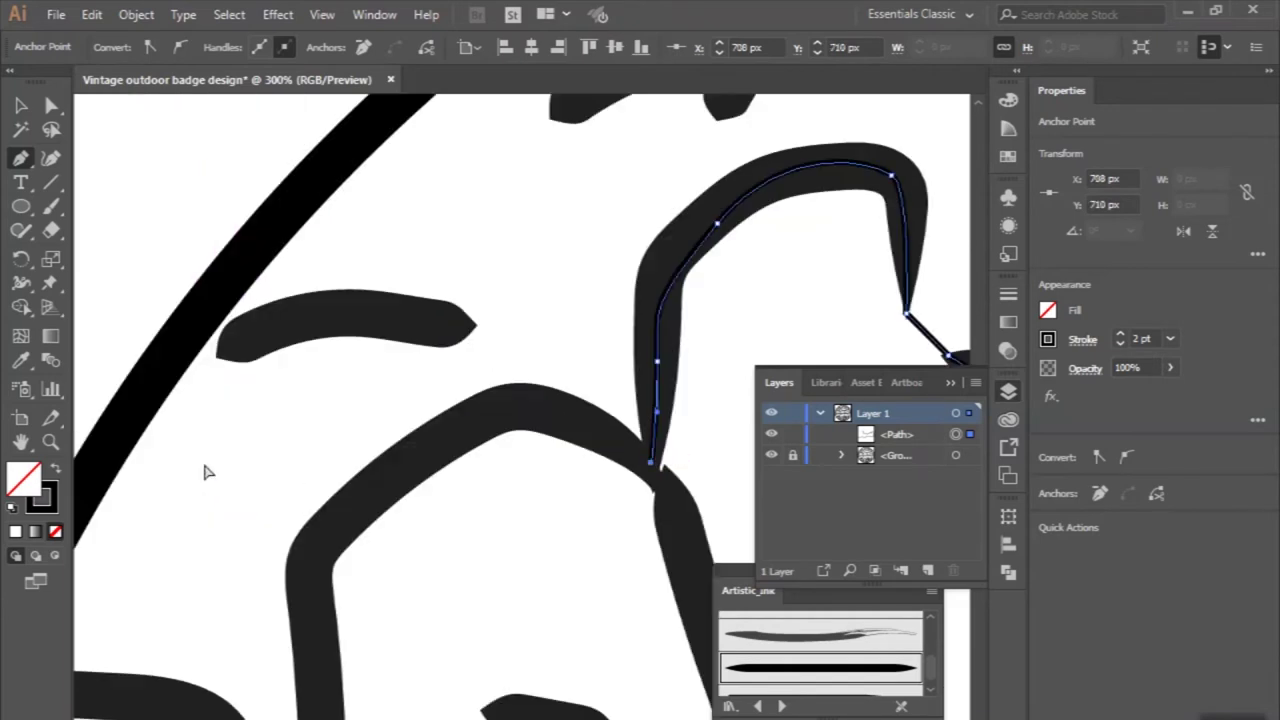
drag(507, 405, 477, 420)
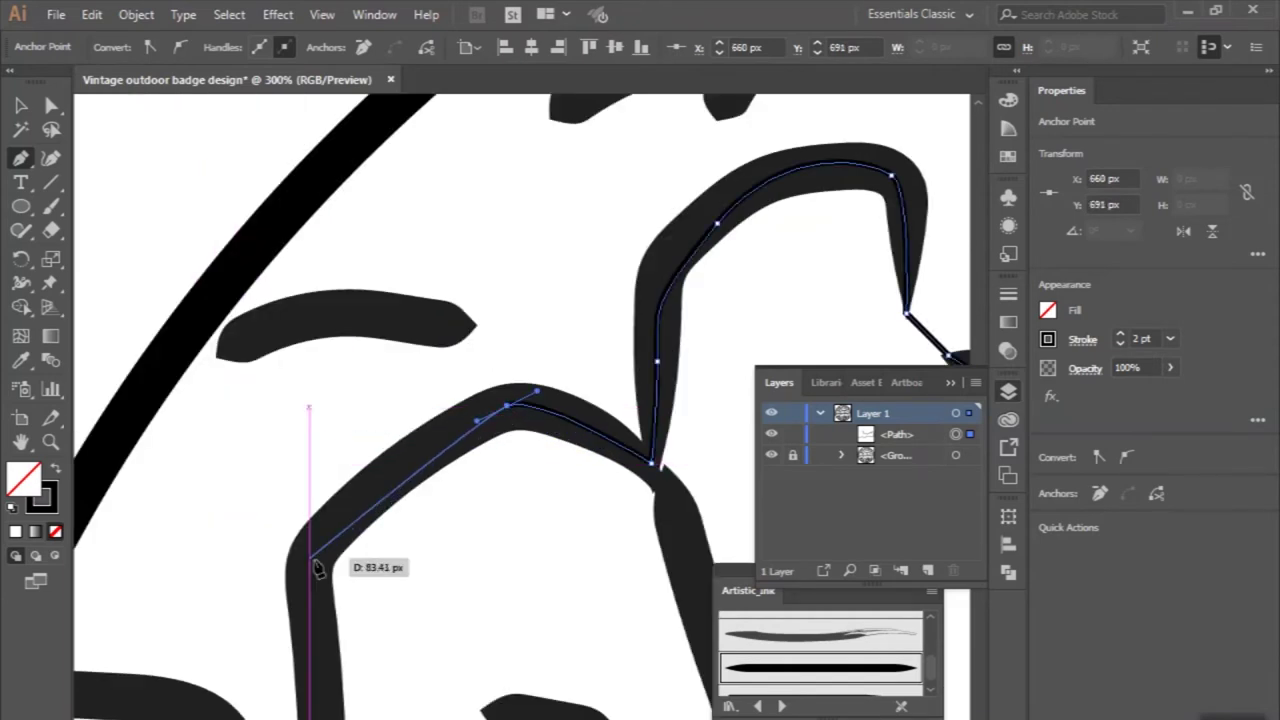
click(311, 562)
scroll(311, 562, down, 3)
mouse_move(325, 497)
mouse_down()
mouse_move(253, 473)
mouse_move(223, 409)
mouse_up()
scroll(223, 409, left, 3)
Extend the outline left along the horizon, ending it on the circle's left edge.
click(256, 386)
click(127, 367)
alt+scroll(125, 368, down, 3)
alt+scroll(120, 357, down, 1)
alt+scroll(157, 457, up, 3)
mouse_move(199, 434)
mouse_down()
mouse_move(181, 540)
mouse_move(172, 465)
mouse_up()
alt+scroll(181, 540, down, 1)
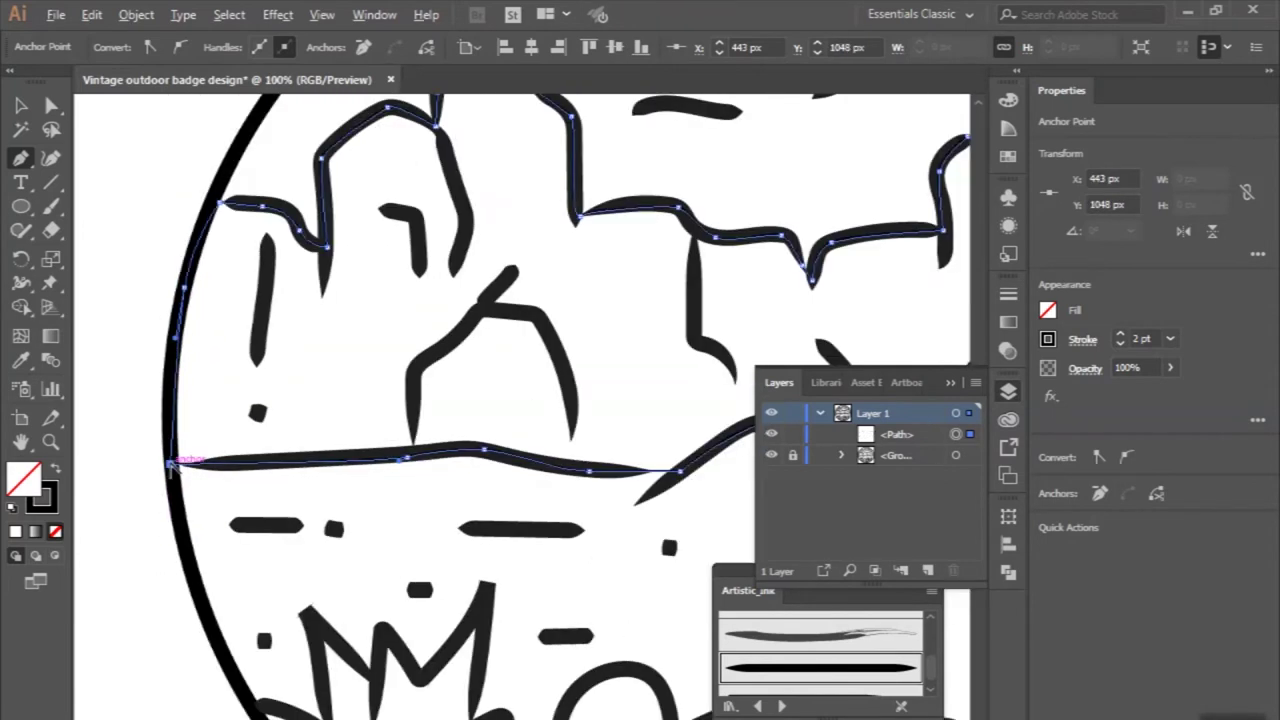
alt+scroll(172, 465, down, 1)
click(21, 106)
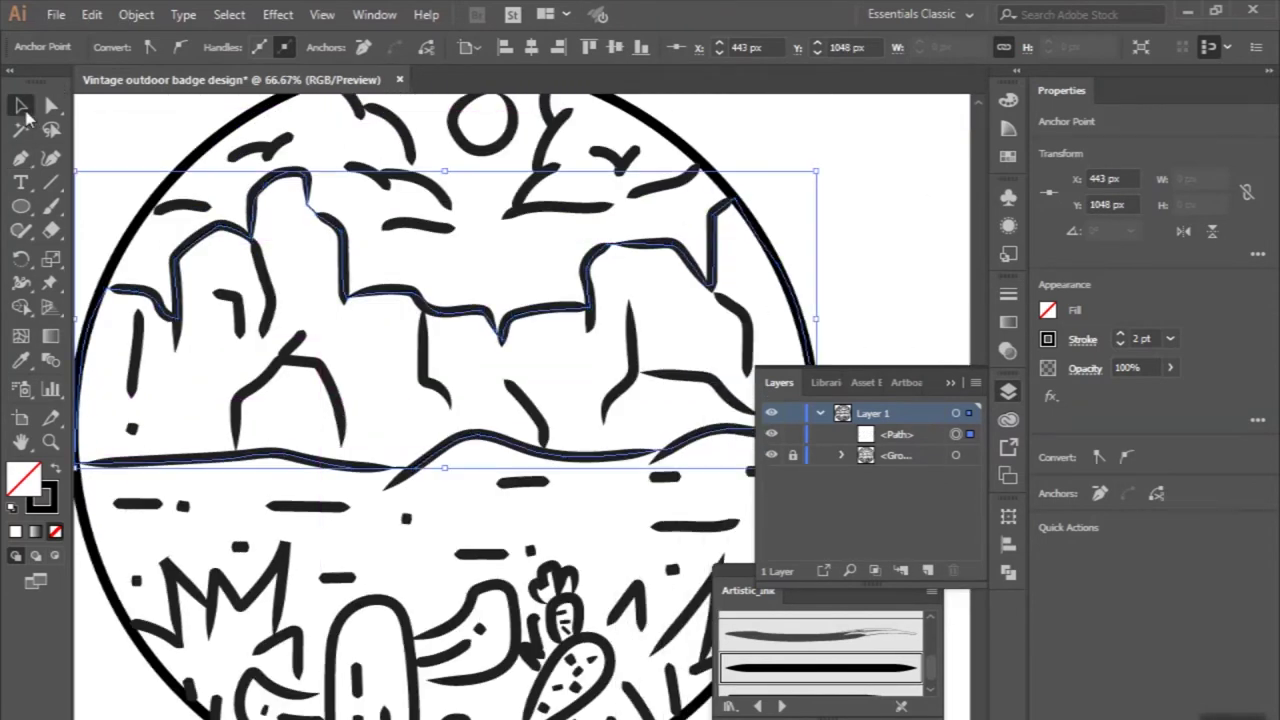
Load the Nature > Landscape swatch library and enlarge its panel.
click(1005, 155)
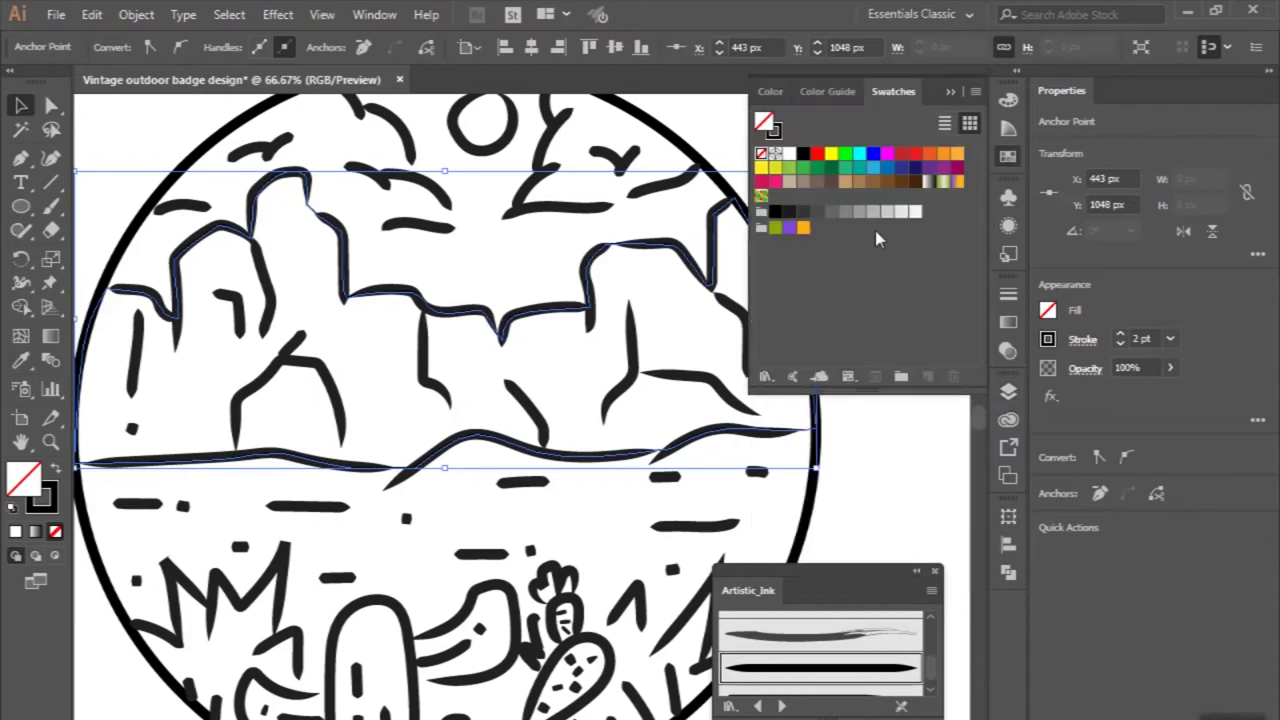
click(775, 378)
mouse_move(420, 514)
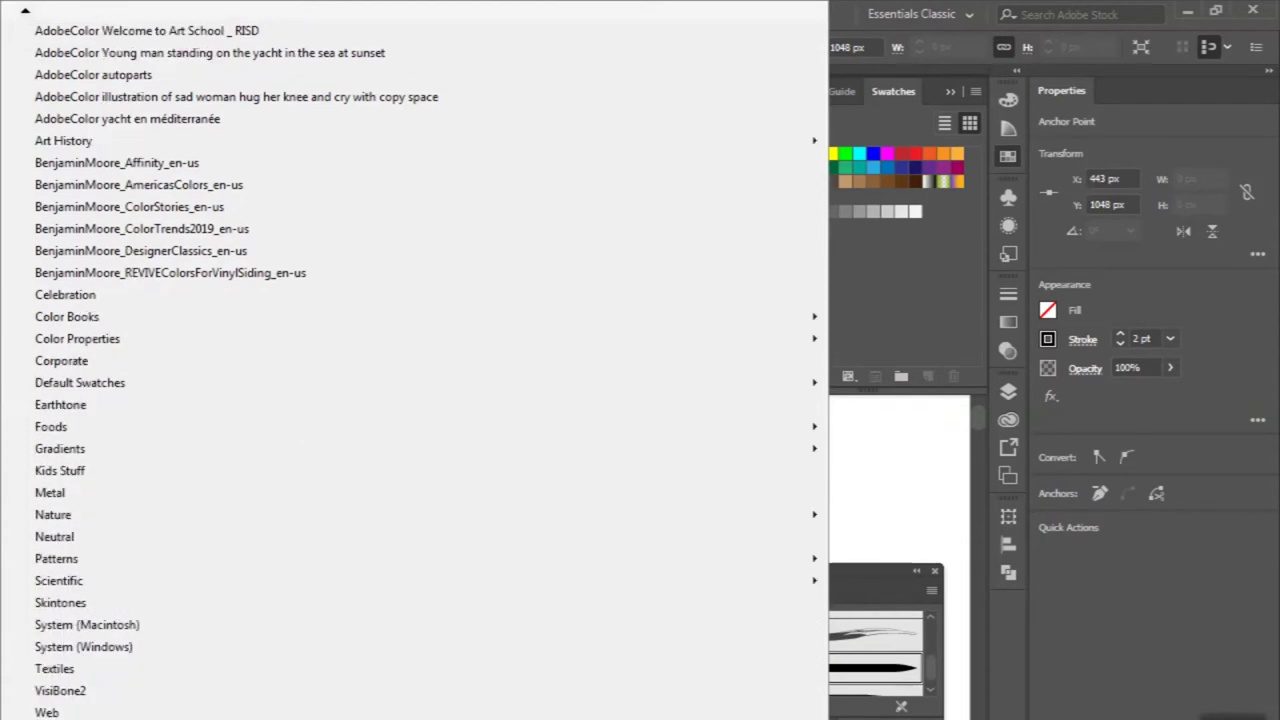
mouse_move(300, 514)
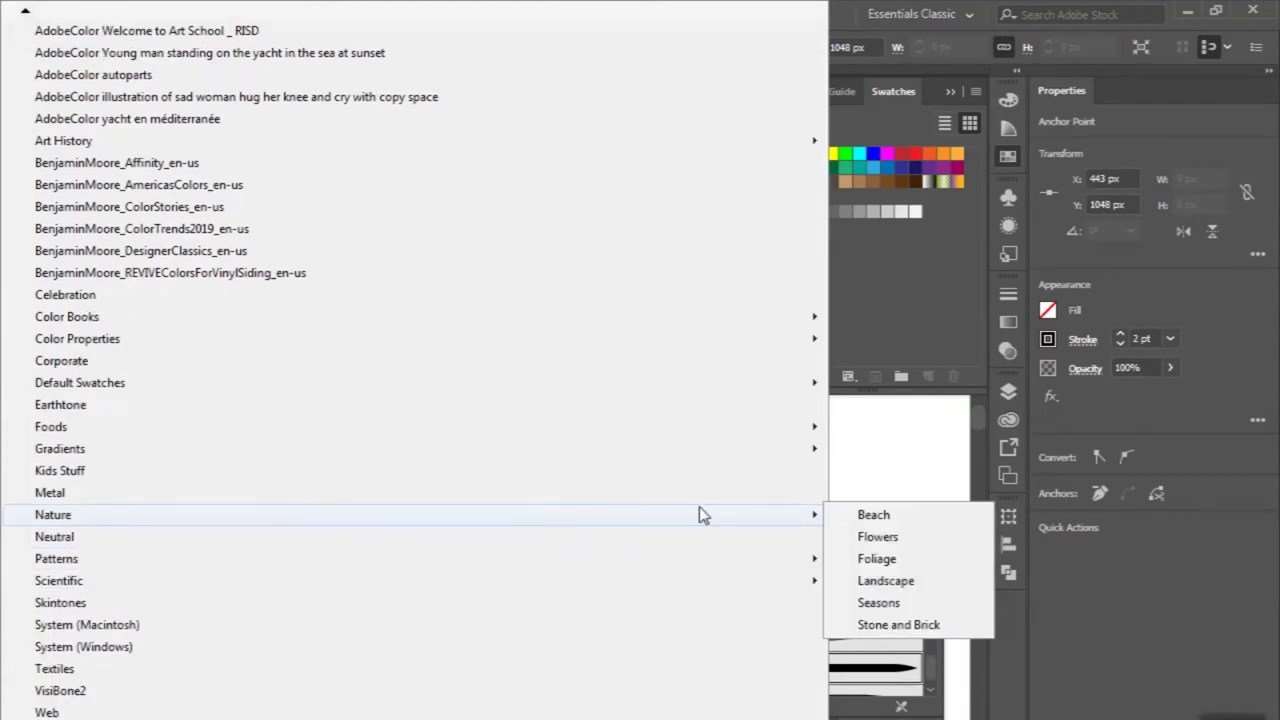
click(863, 580)
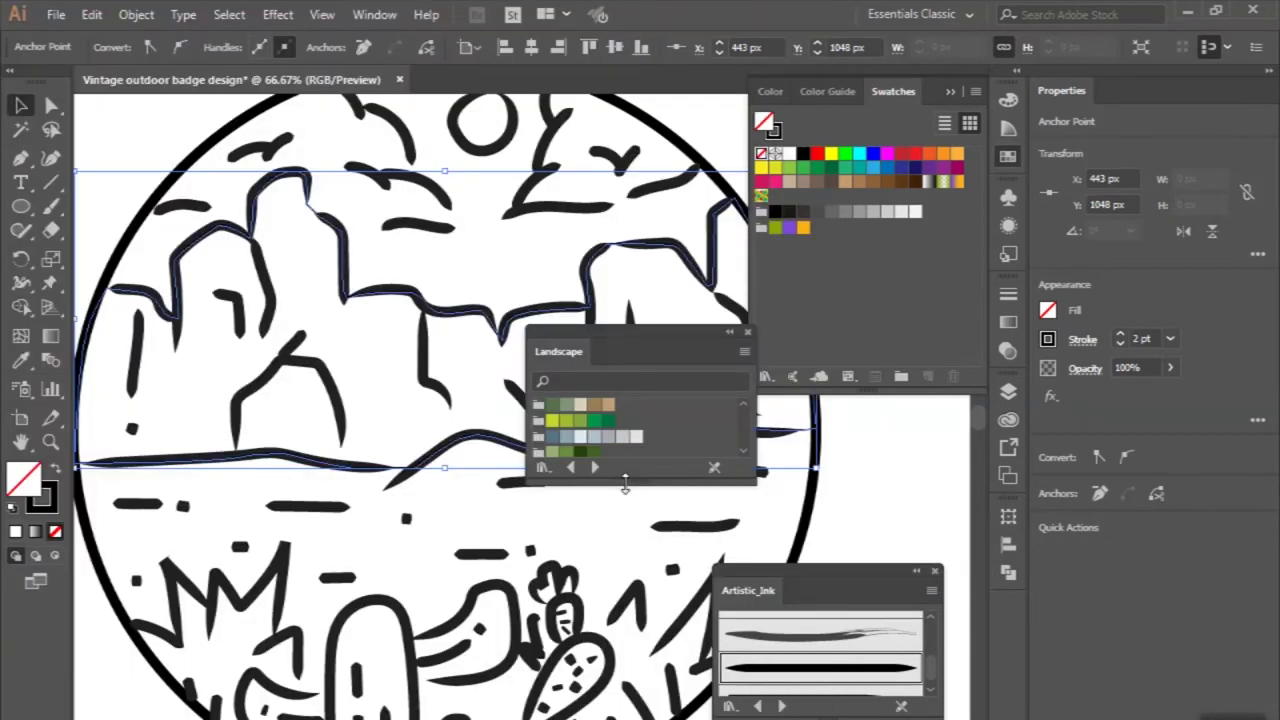
drag(625, 484, 625, 636)
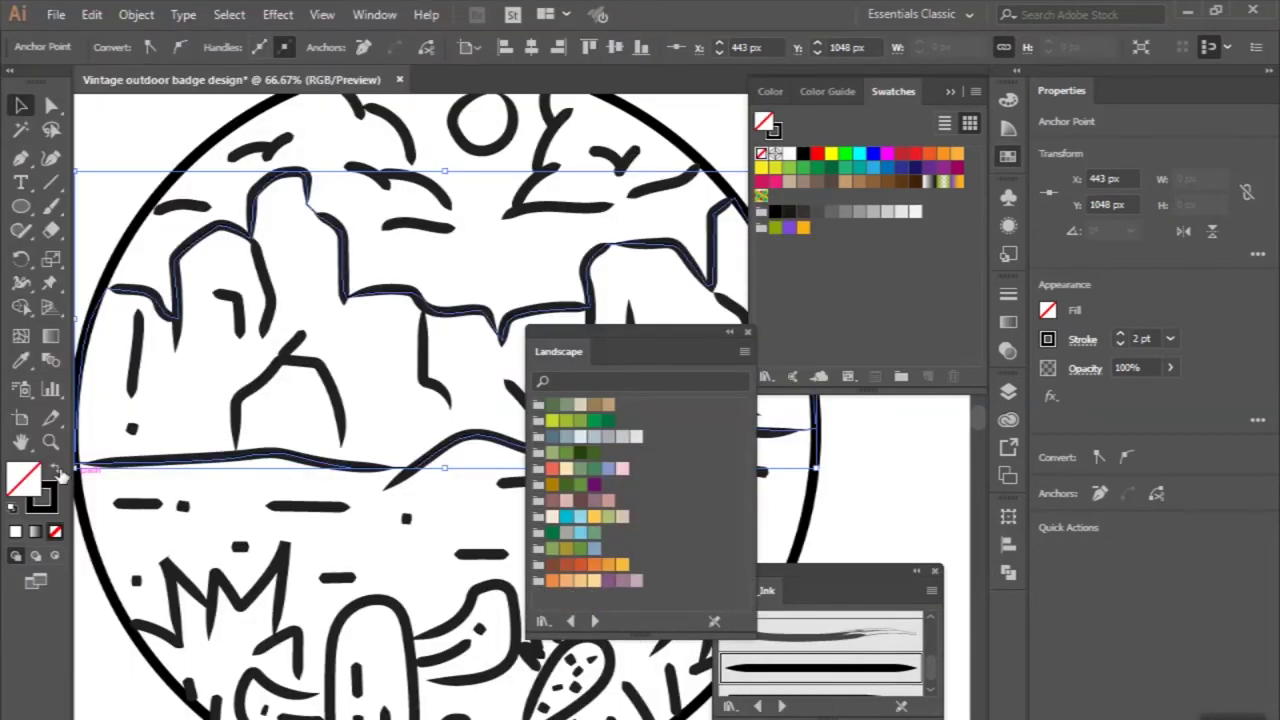
Fill the cliff shape with red-orange, no stroke, and send it behind the rock lines.
click(60, 475)
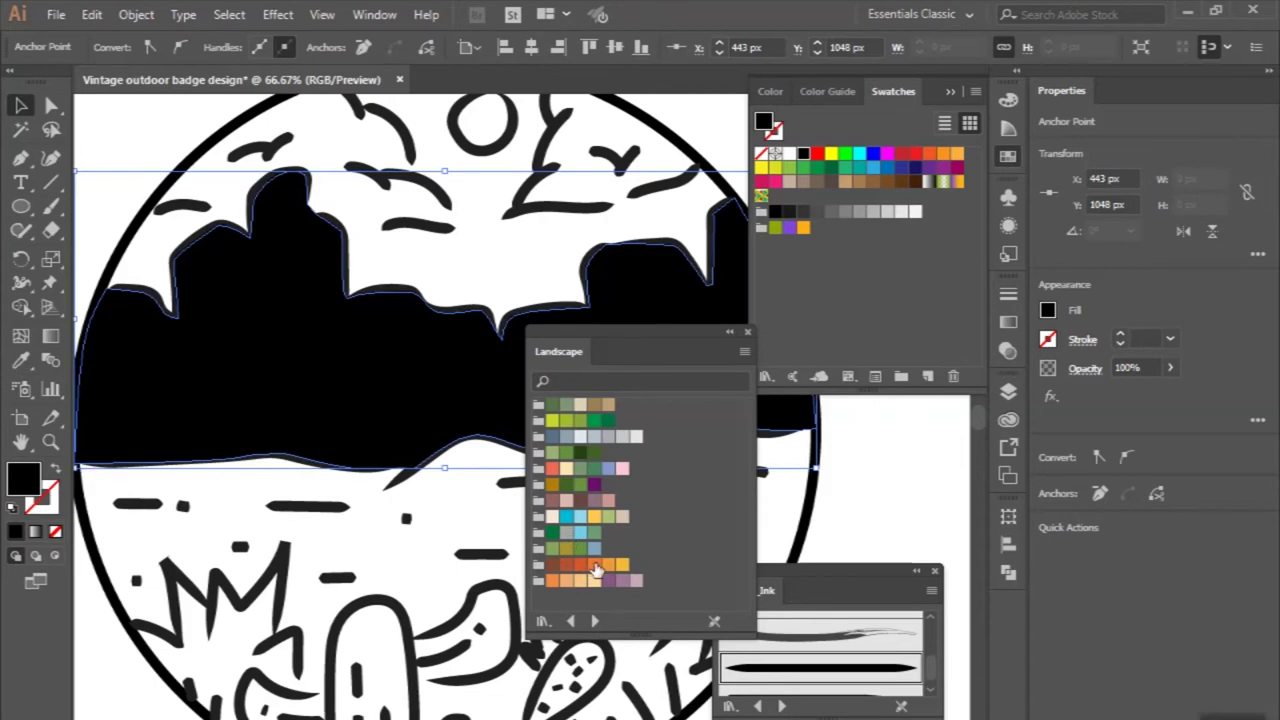
click(594, 566)
key(ctrl+shift+bracketleft)
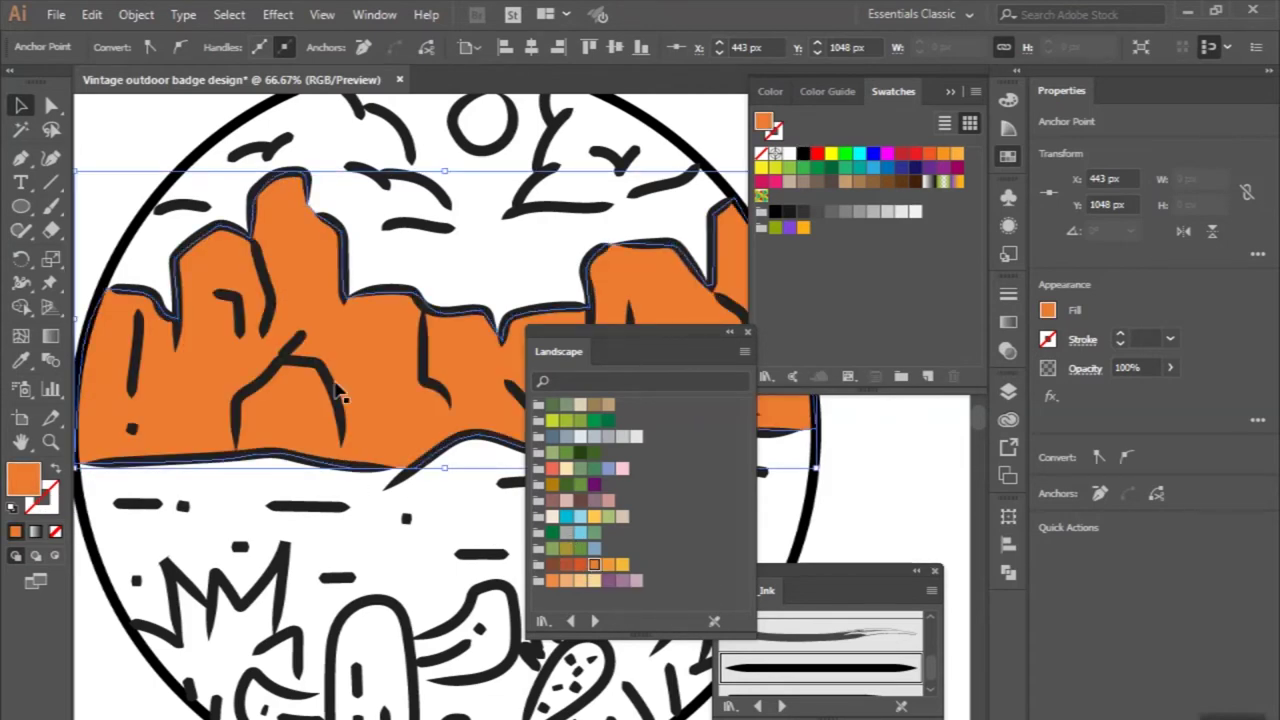
key(ctrl+minus)
key(ctrl+minus)
scroll(338, 370, up, 1)
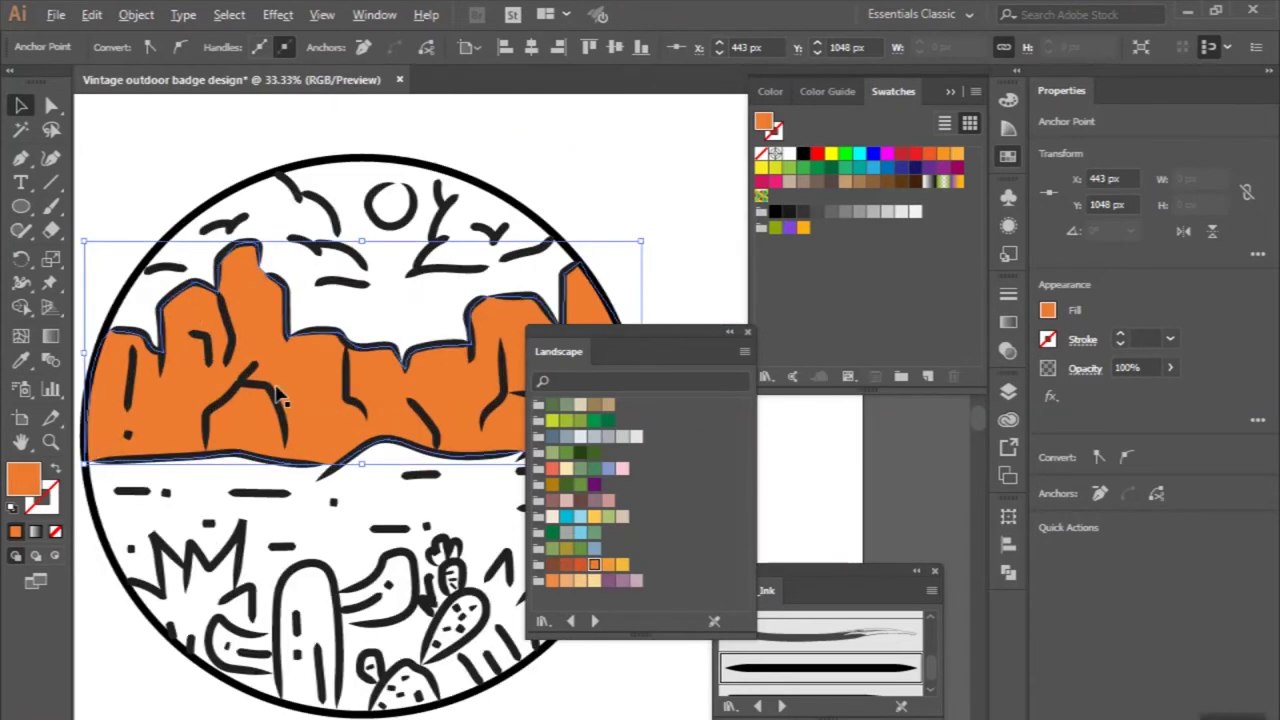
scroll(392, 442, down, 1)
click(606, 566)
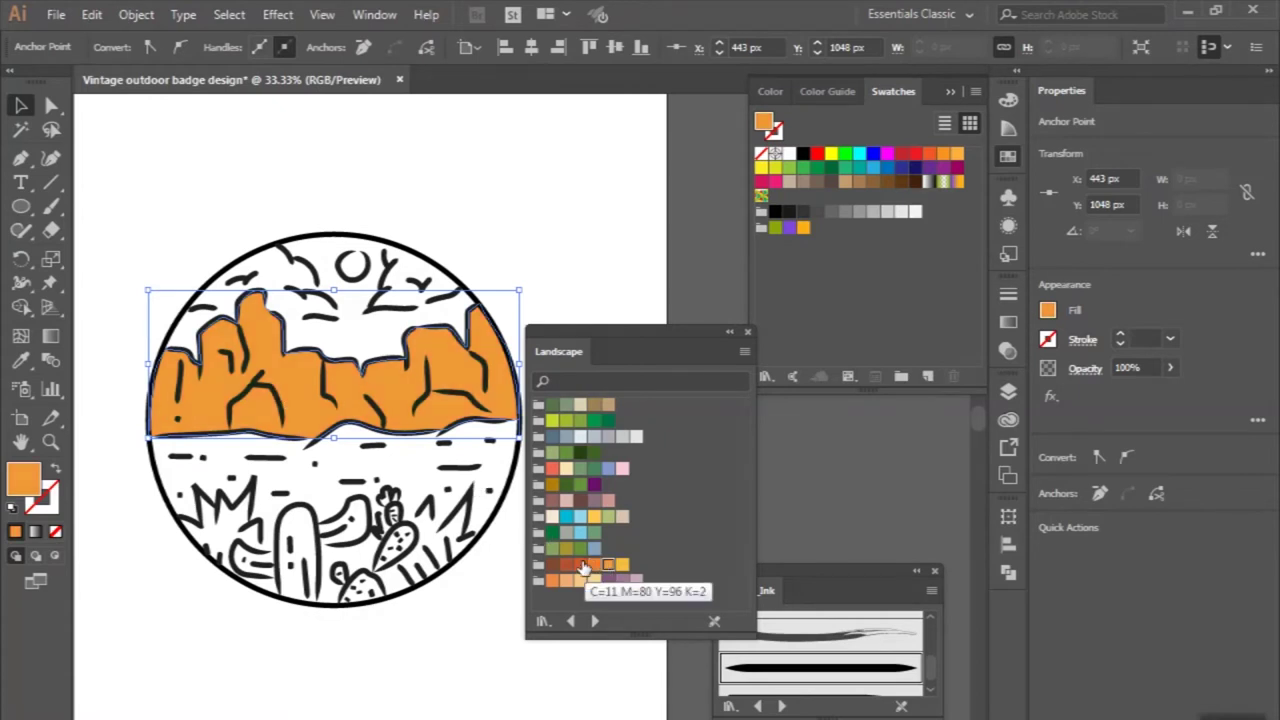
click(581, 566)
scroll(488, 572, down, 1)
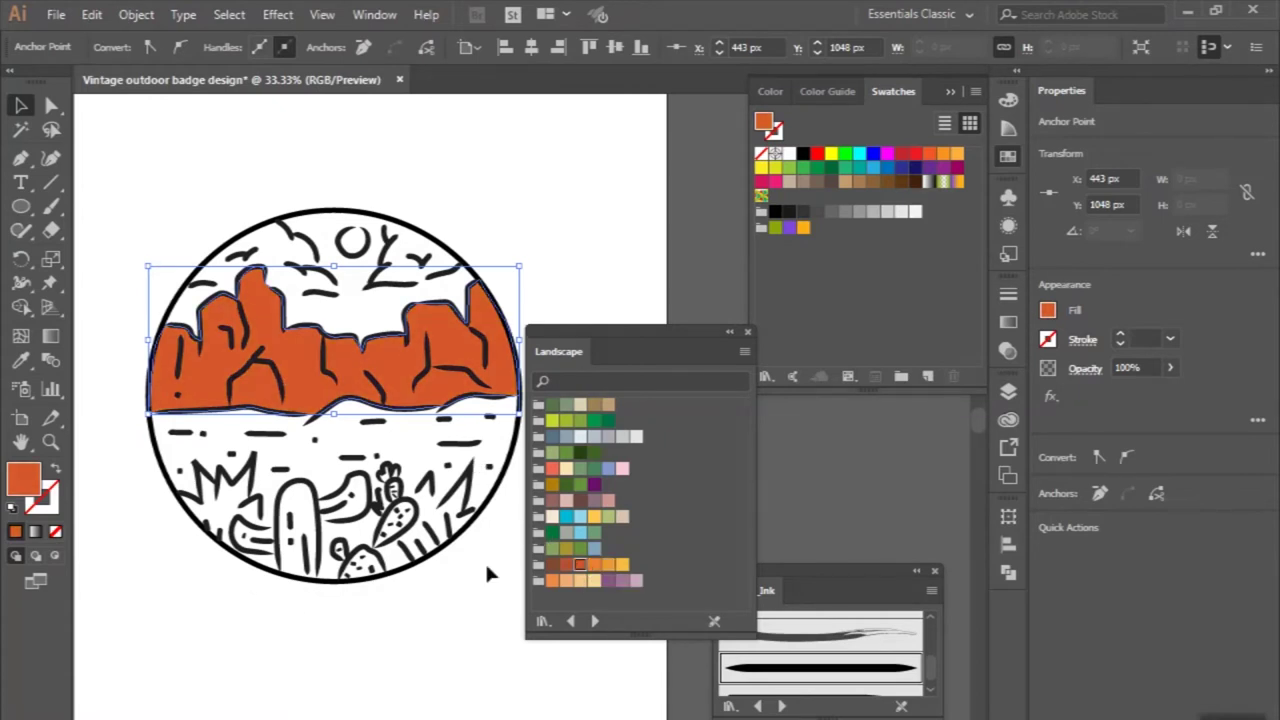
Pen-trace the spiky plant's left arm, top-left spike and middle spike.
click(20, 160)
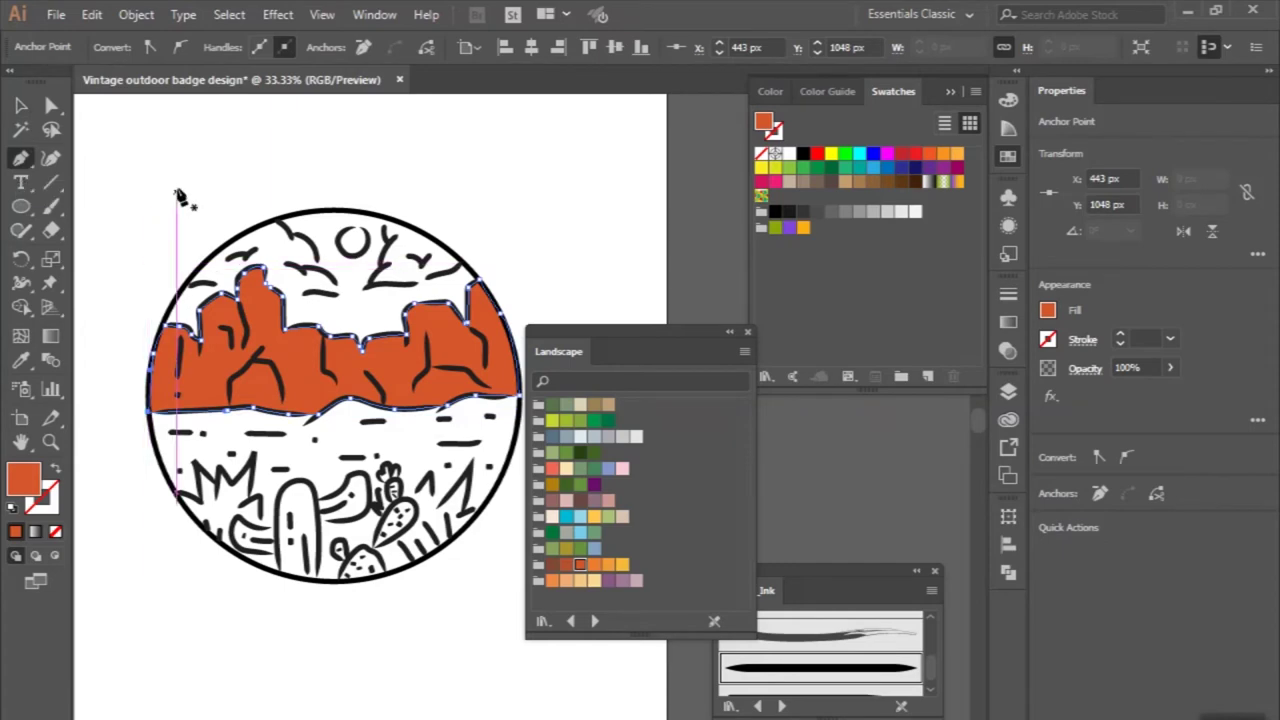
alt+scroll(206, 214, up, 1)
scroll(205, 226, up, 1)
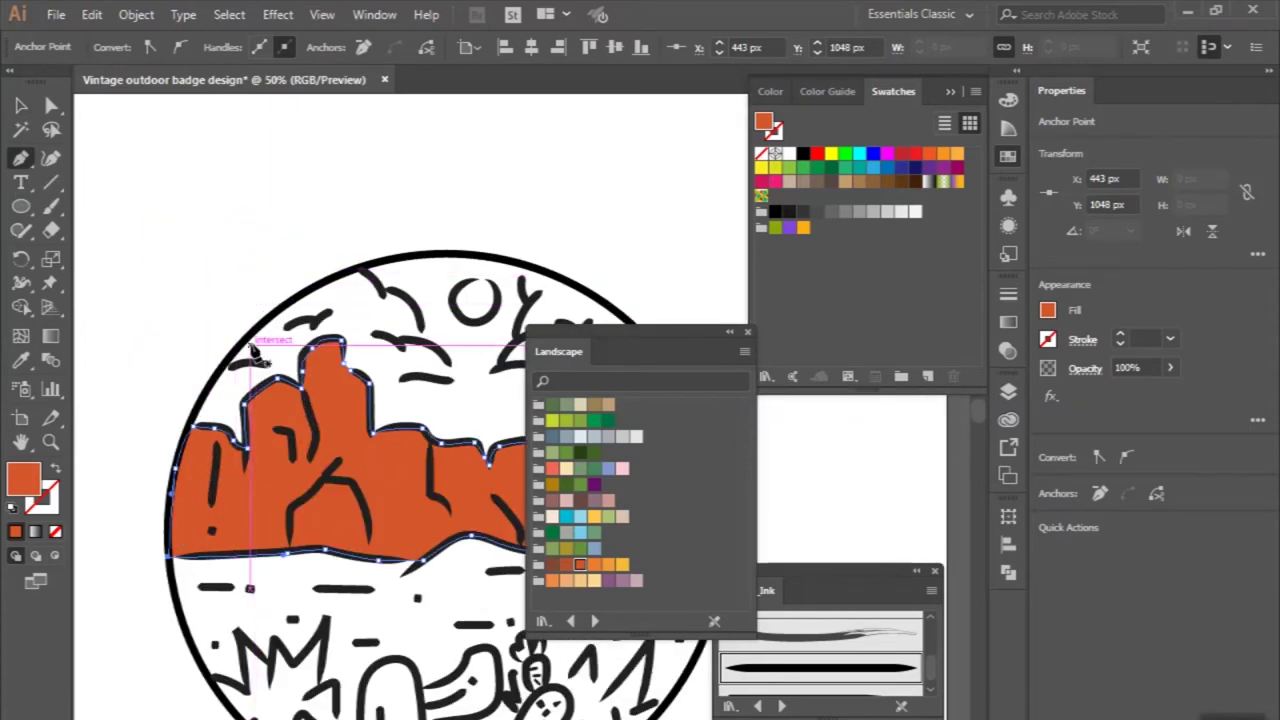
alt+scroll(256, 372, up, 2)
alt+scroll(253, 378, down, 2)
scroll(230, 370, down, 3)
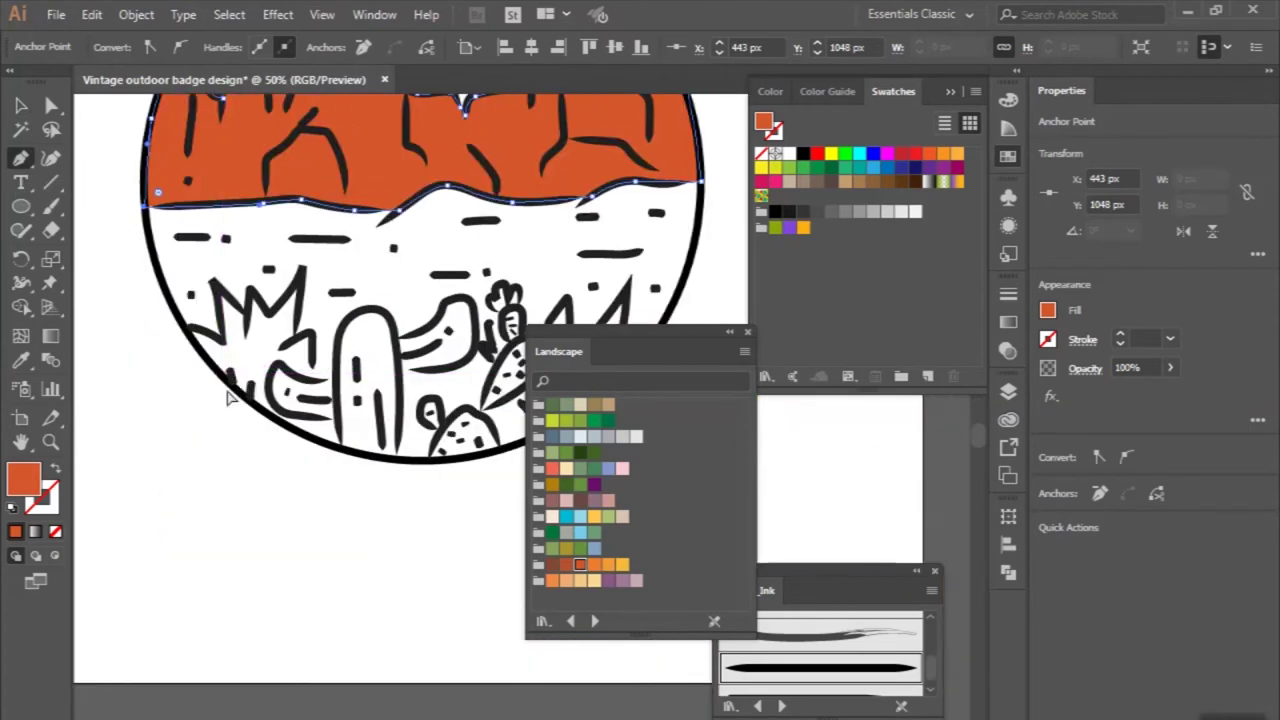
scroll(230, 370, down, 1)
alt+scroll(166, 350, up, 3)
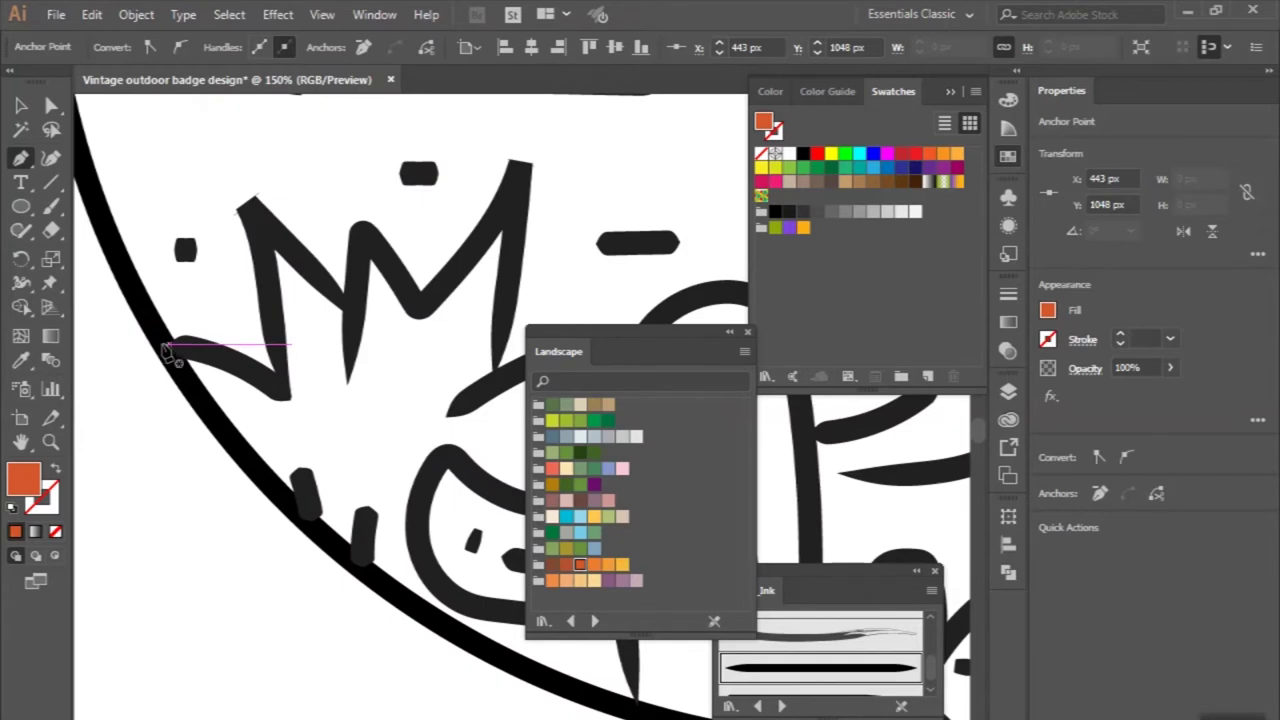
click(166, 350)
drag(277, 380, 310, 415)
click(163, 351)
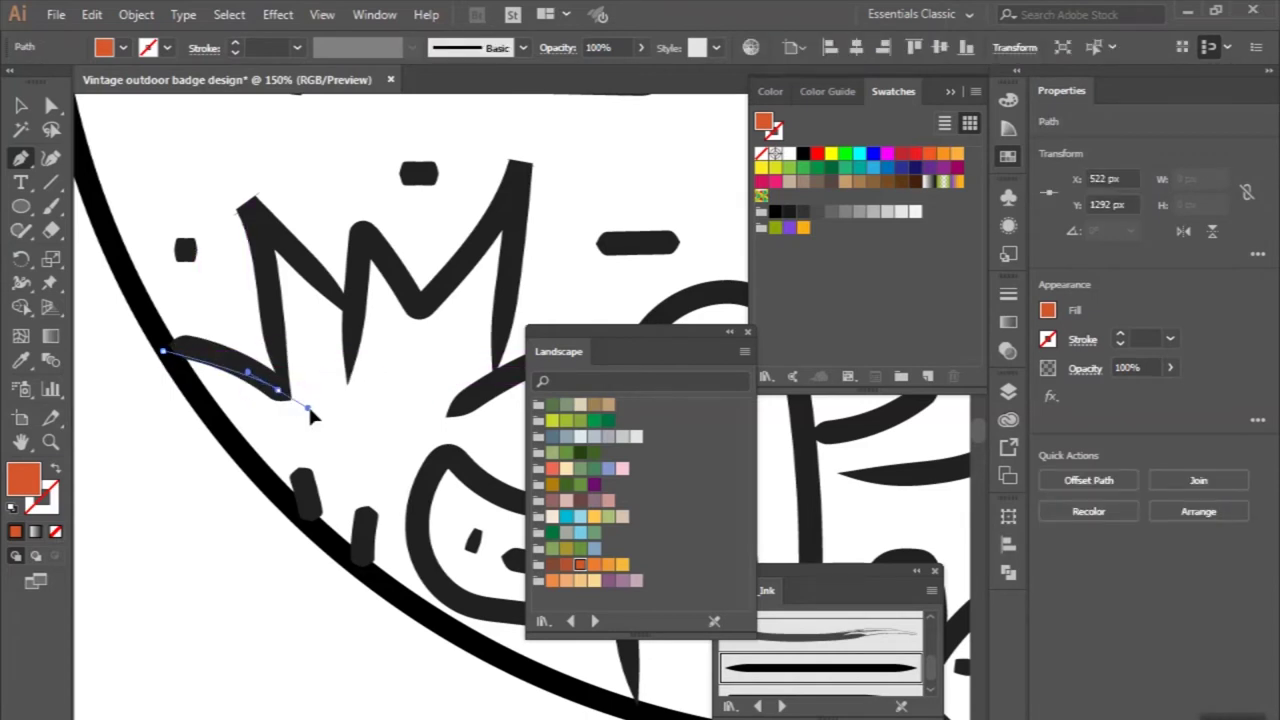
click(283, 345)
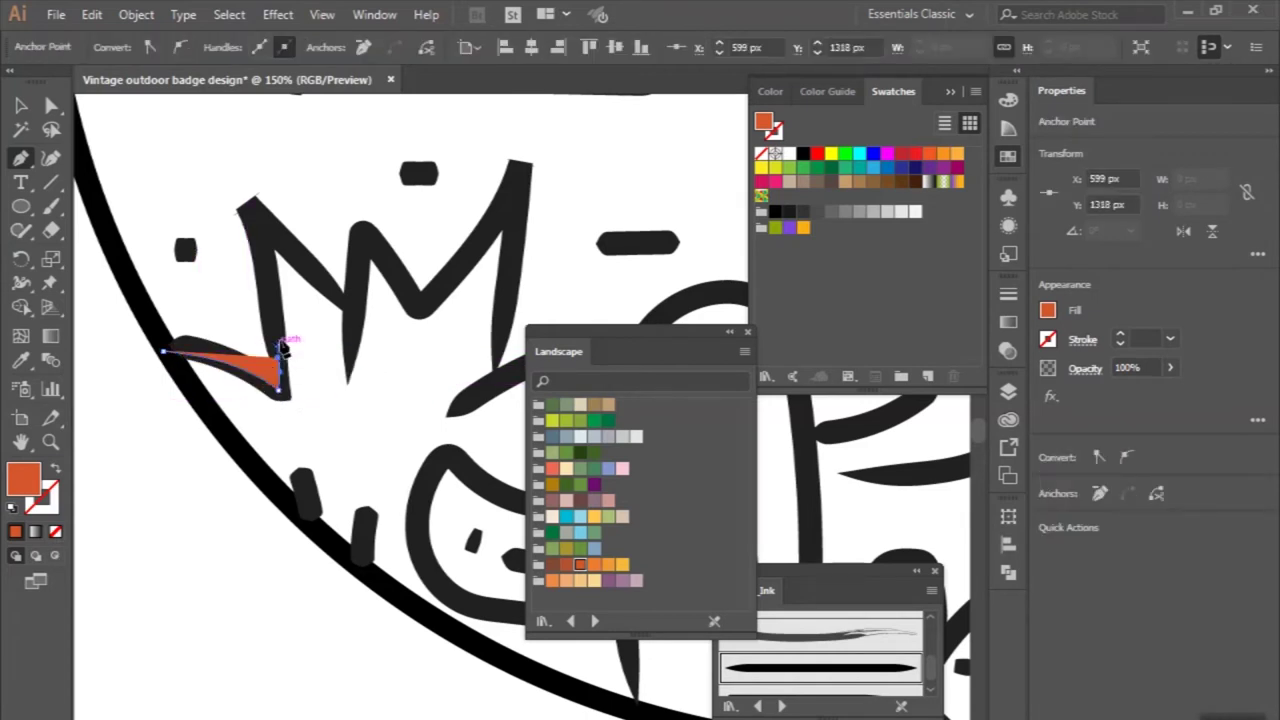
click(256, 227)
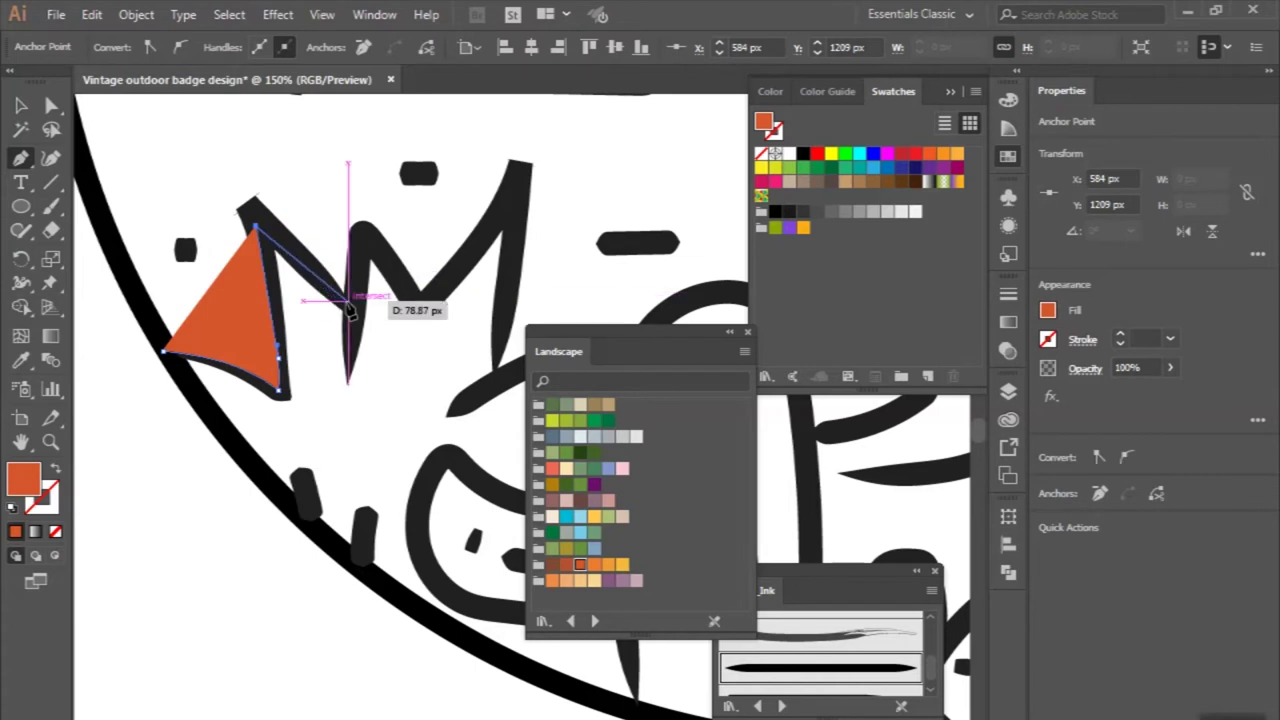
click(367, 237)
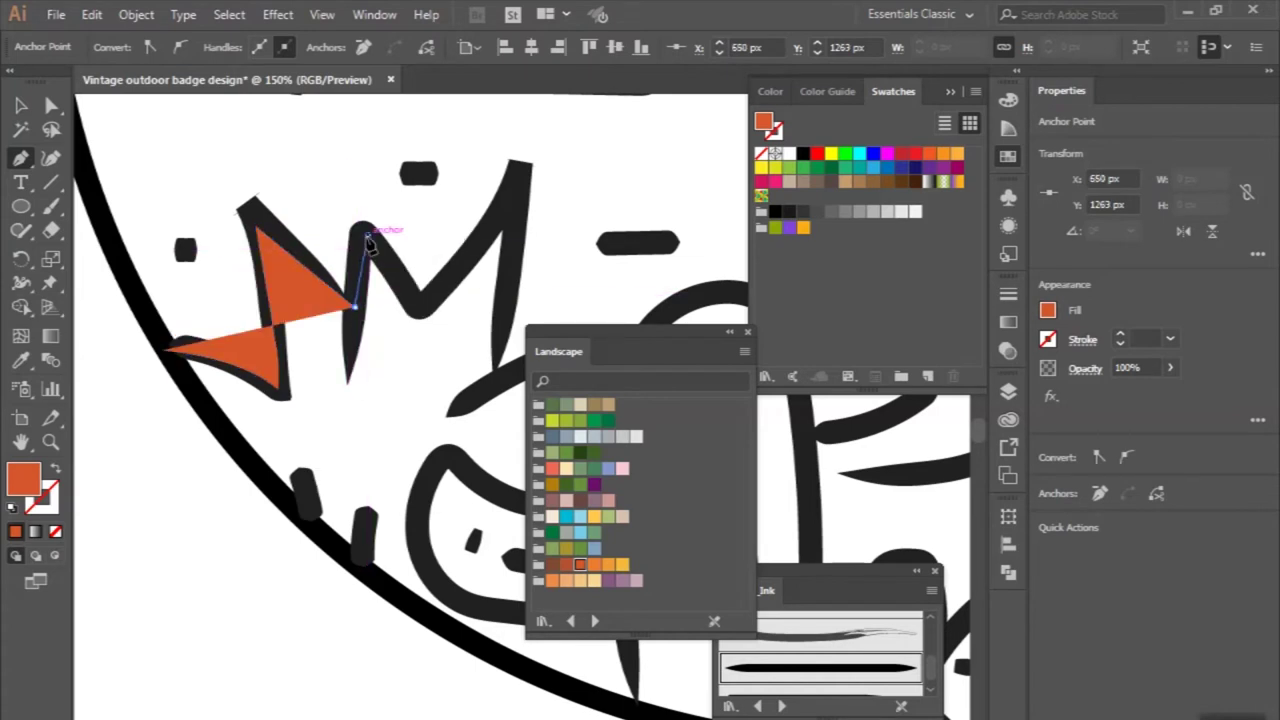
Trace the plant's right spikes, leaf and lower outline, close the shape, and recolour it green.
click(418, 307)
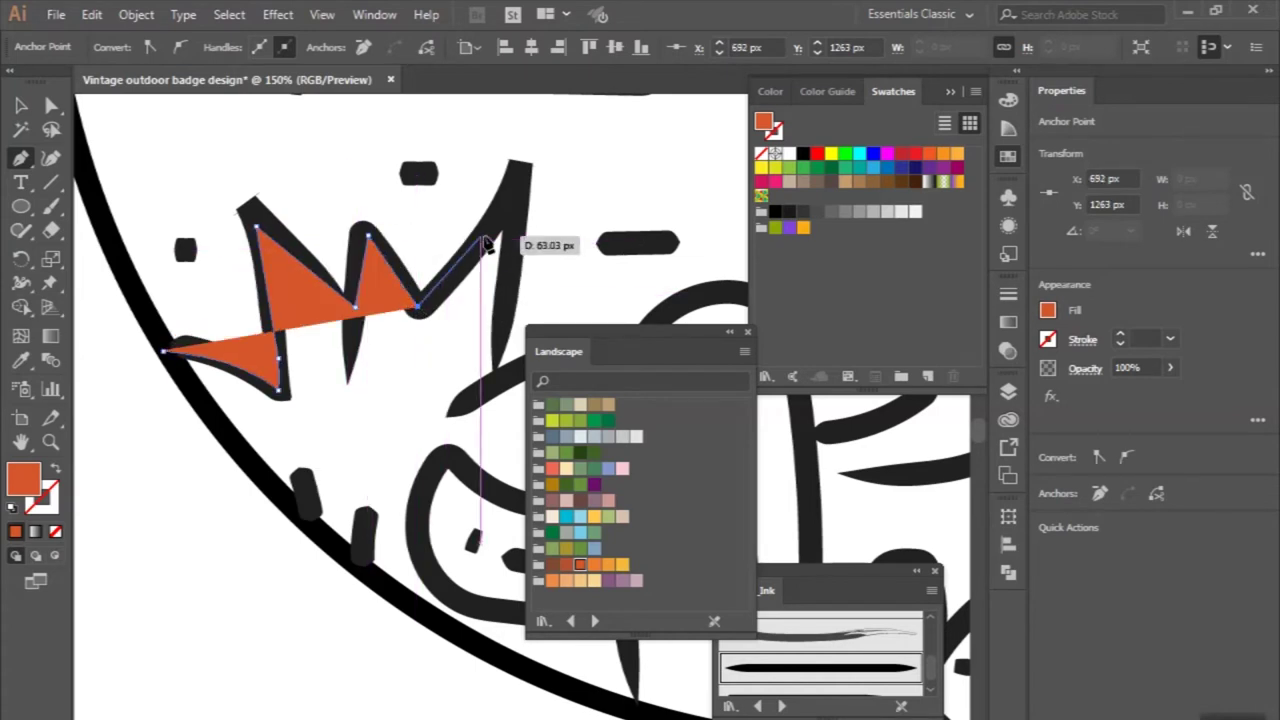
click(521, 190)
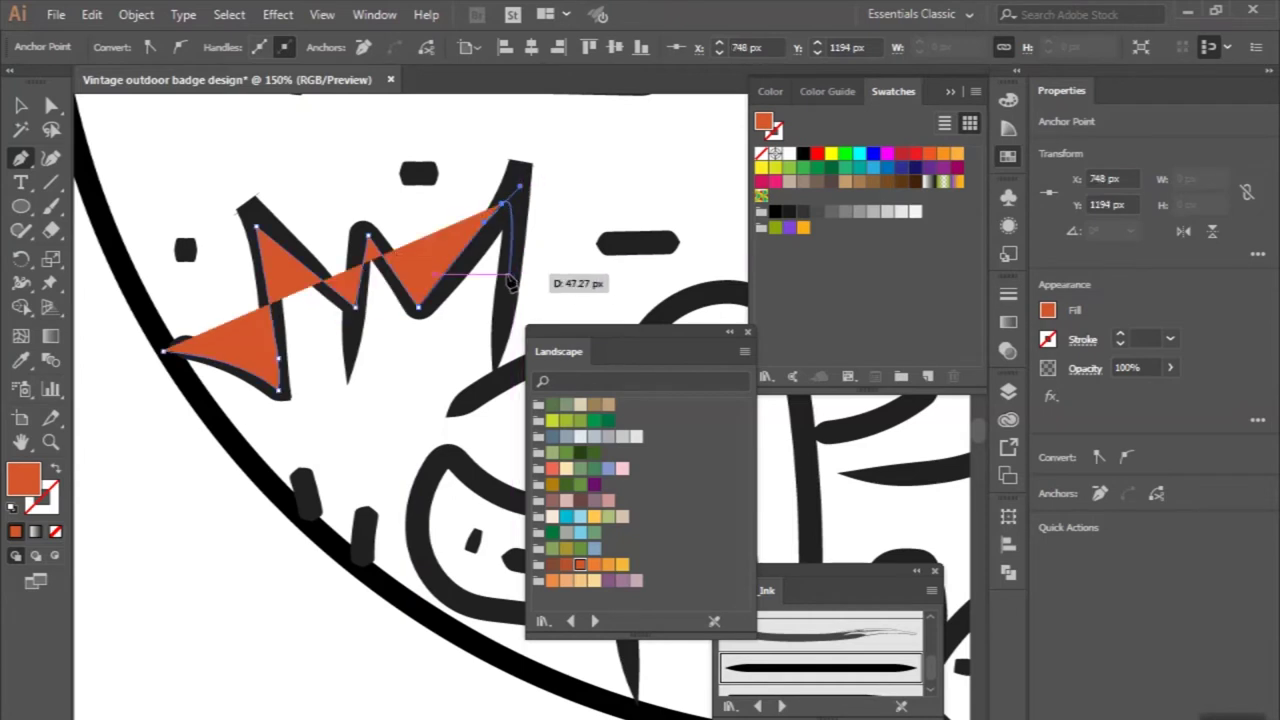
click(506, 295)
scroll(507, 300, right, 3)
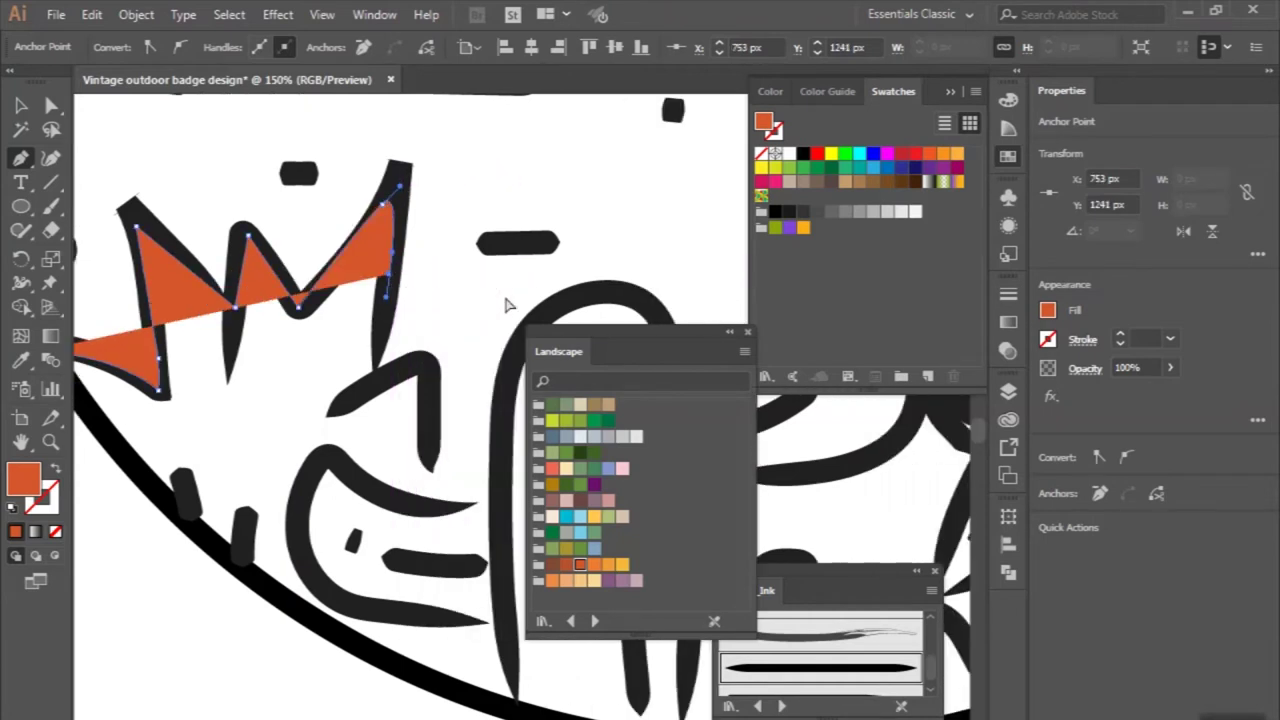
click(374, 383)
click(431, 367)
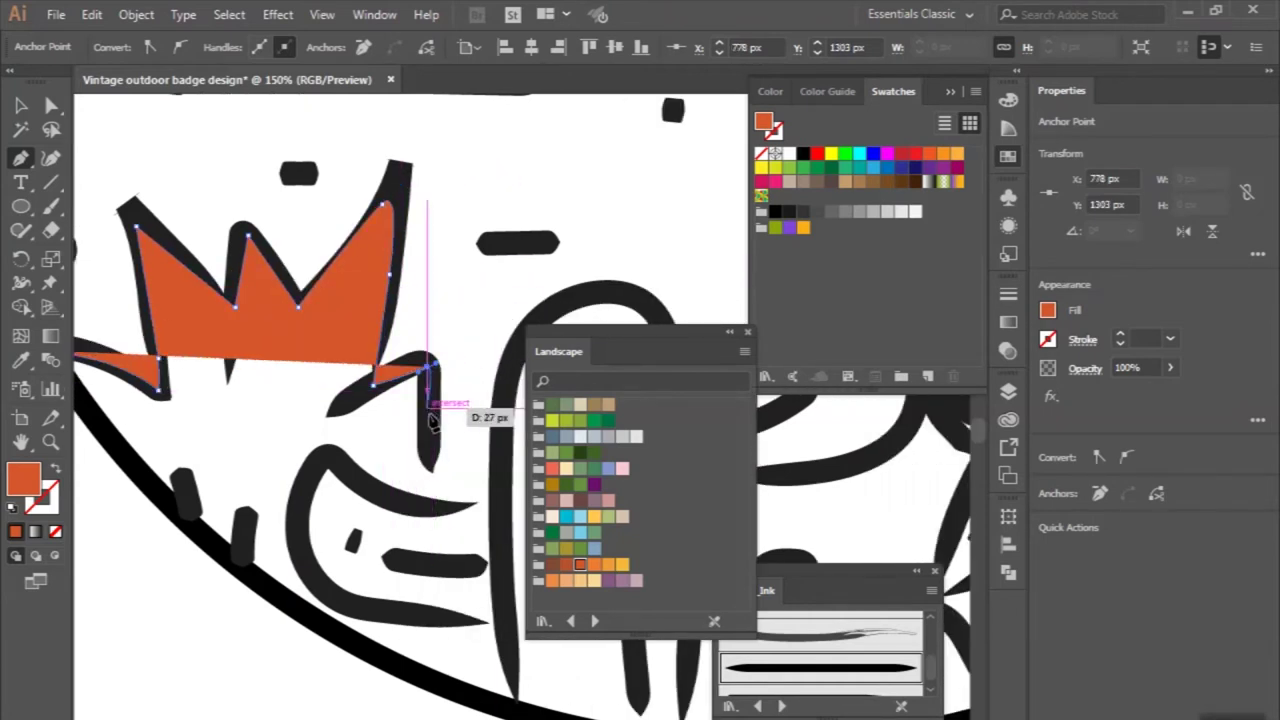
click(431, 503)
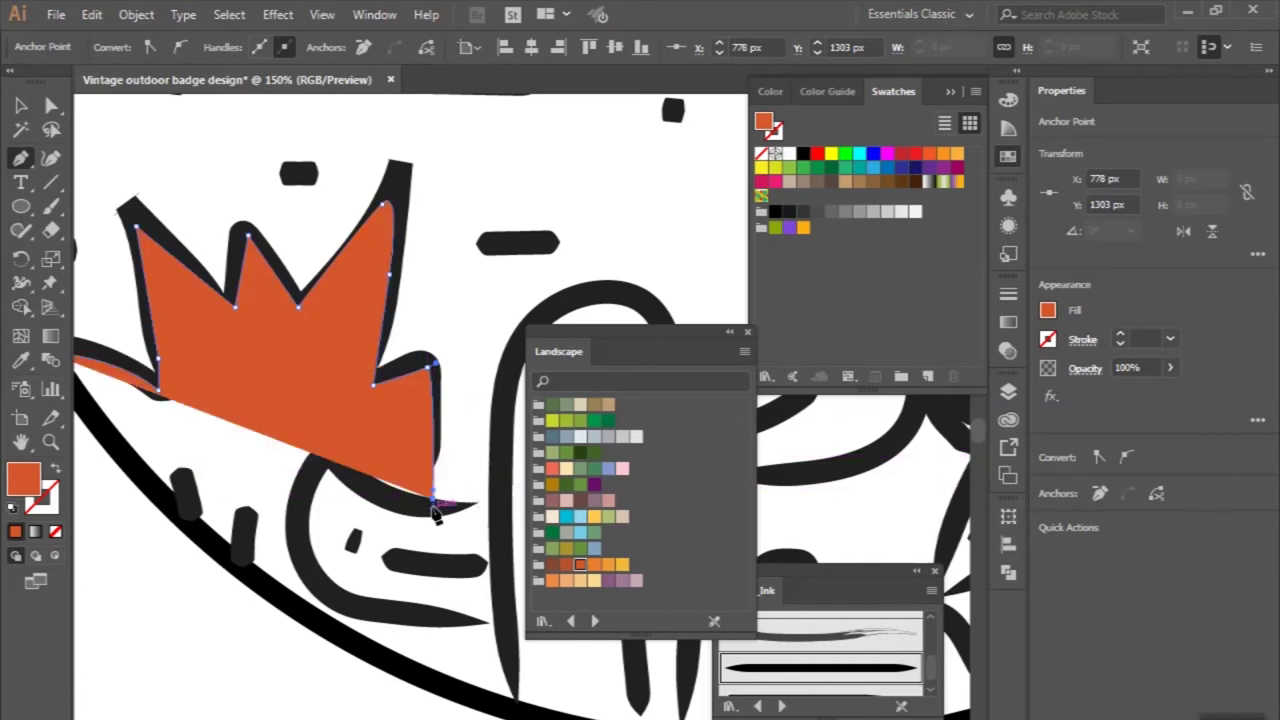
click(309, 468)
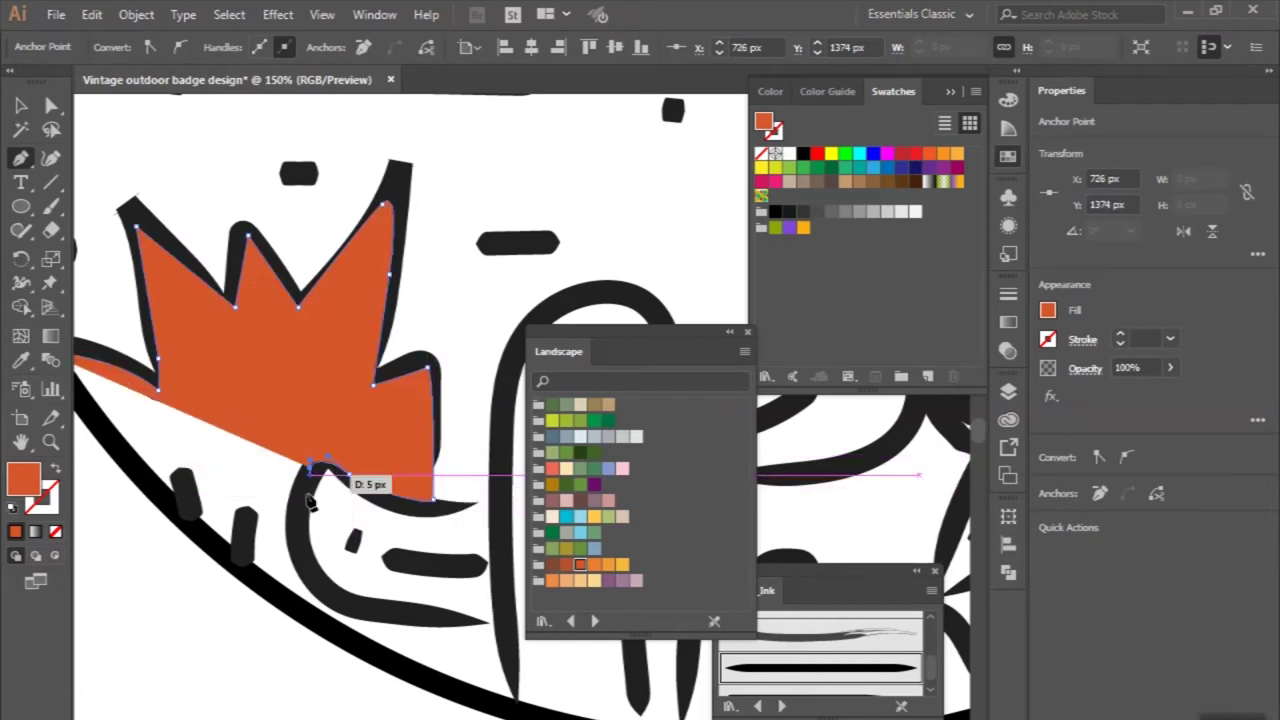
mouse_move(299, 550)
mouse_down()
mouse_move(316, 588)
mouse_move(424, 618)
mouse_up()
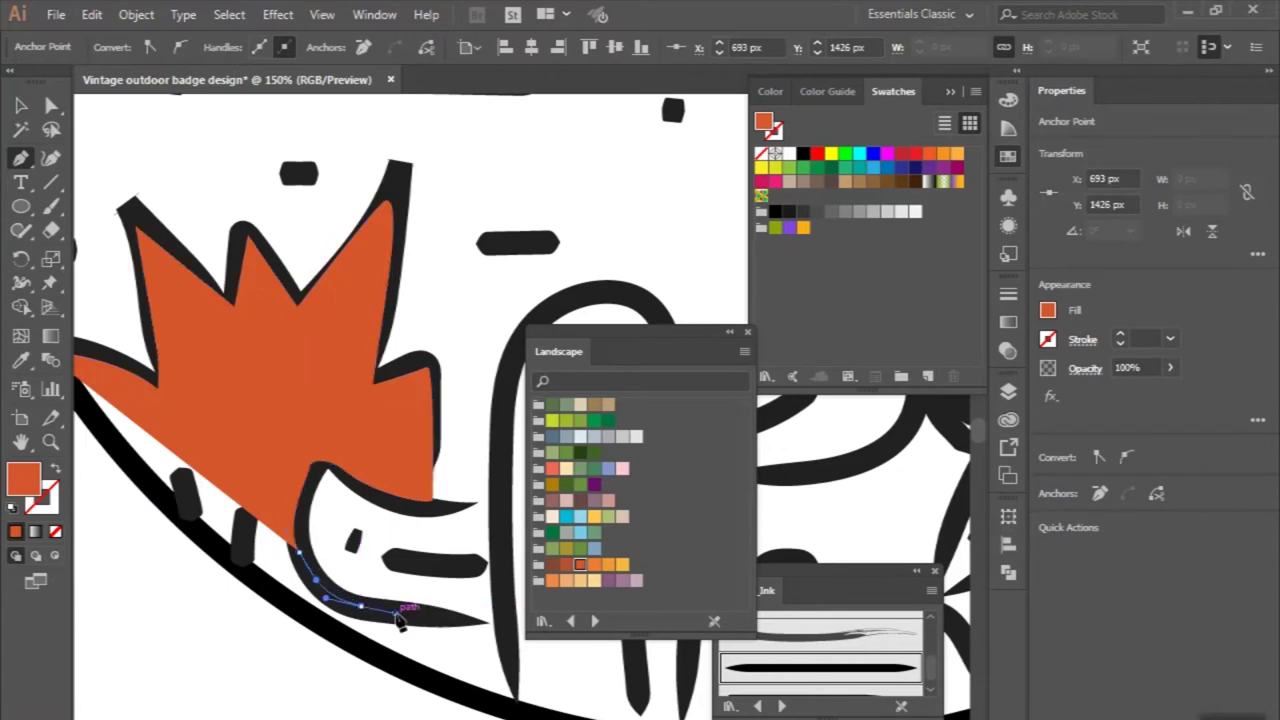
mouse_move(431, 677)
mouse_down()
mouse_move(193, 484)
mouse_move(203, 476)
mouse_up()
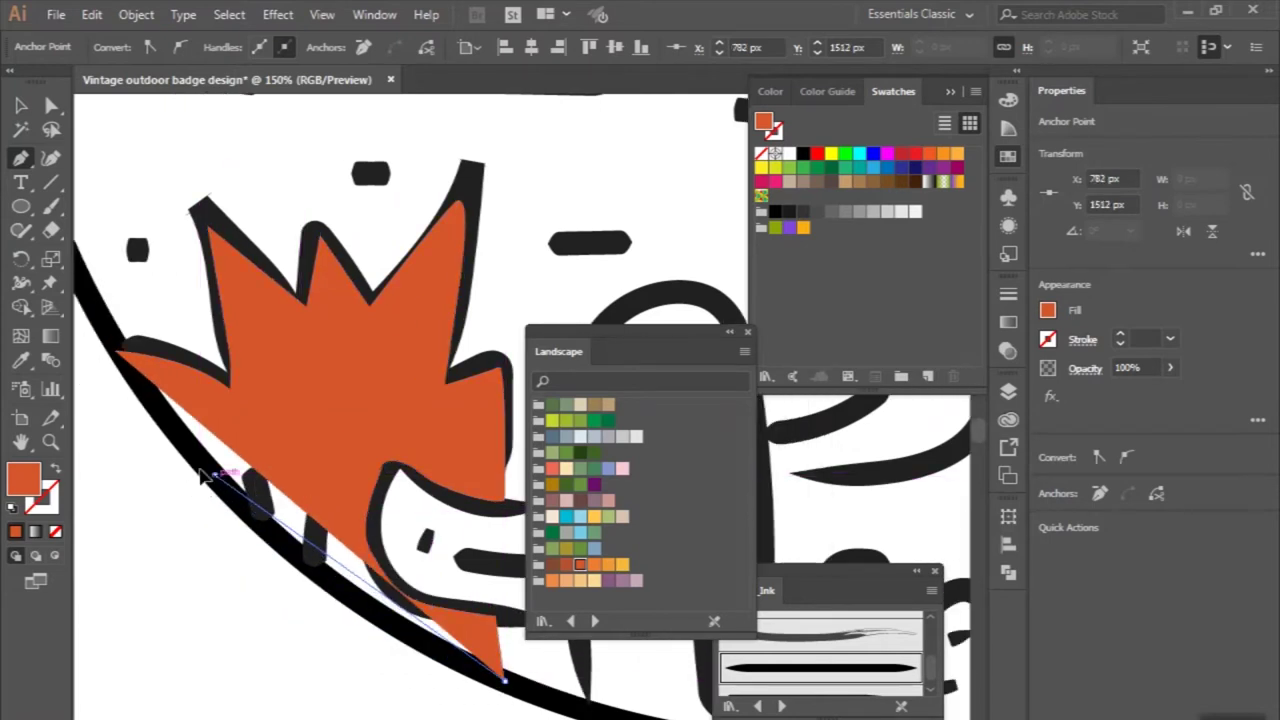
drag(118, 353, 121, 366)
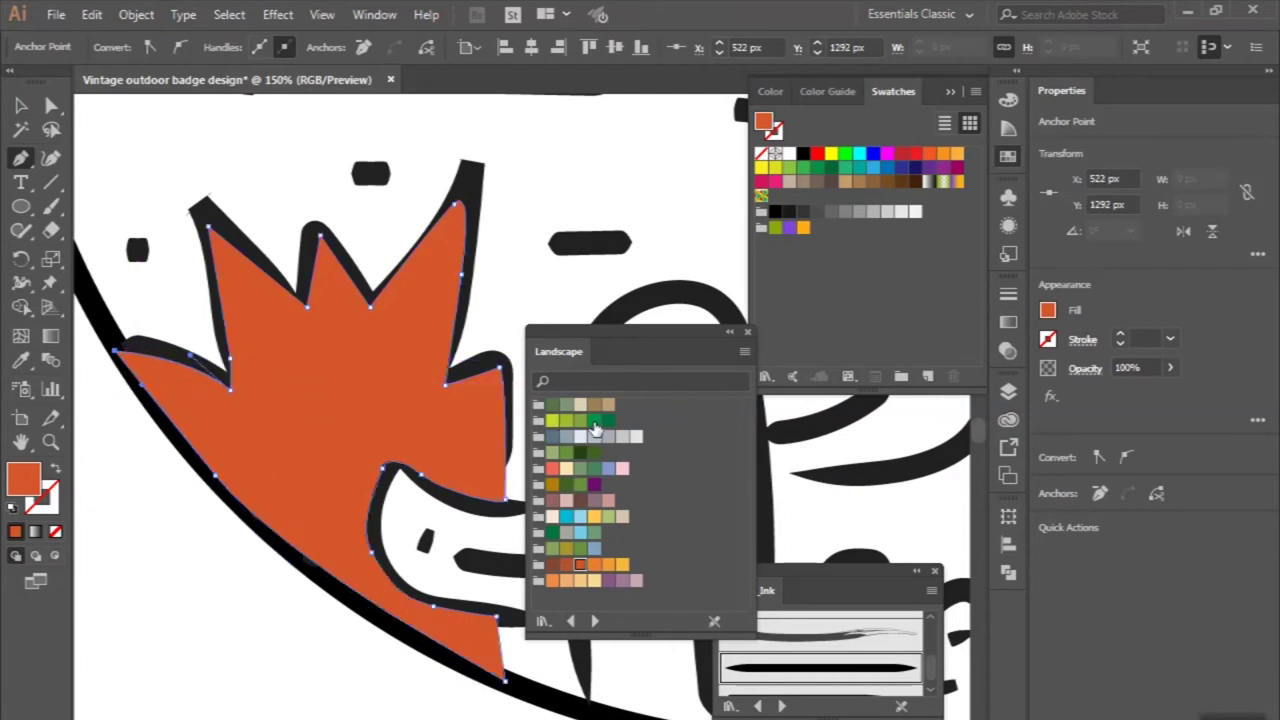
click(596, 428)
Pen-trace the tall cactus from its base around the left arm and rounded top.
scroll(303, 460, down, 2)
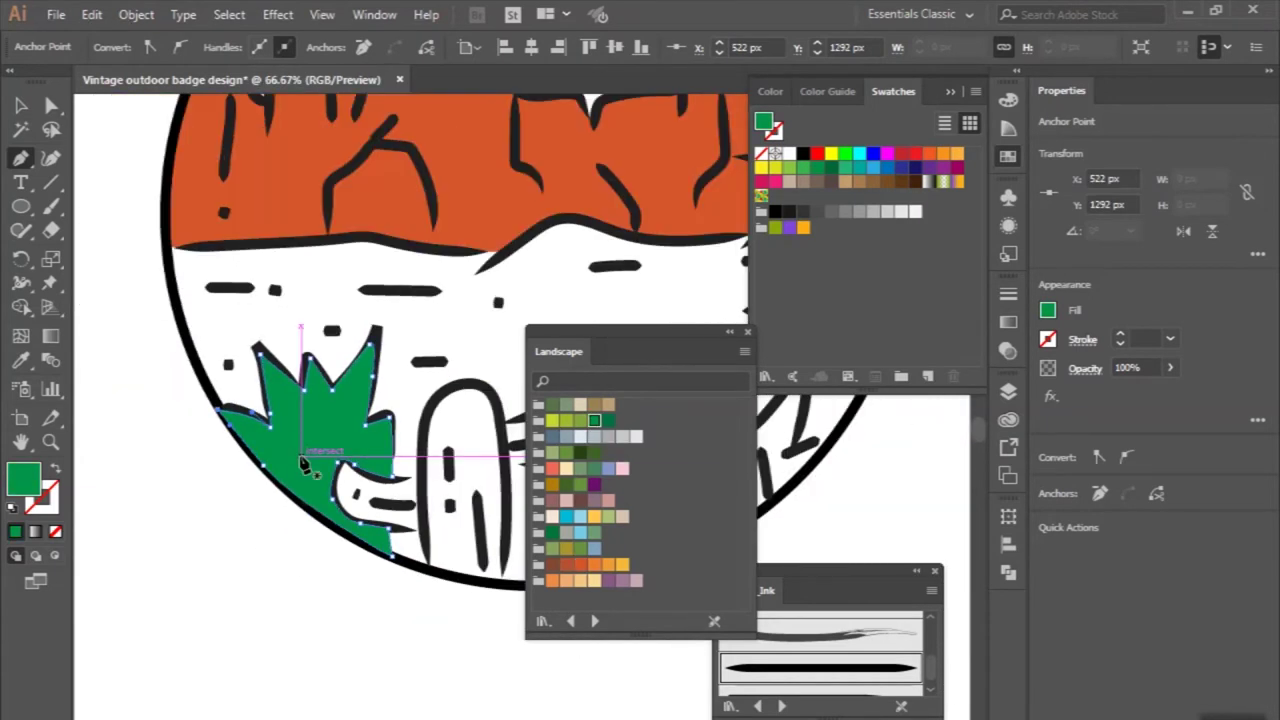
scroll(383, 483, right, 2)
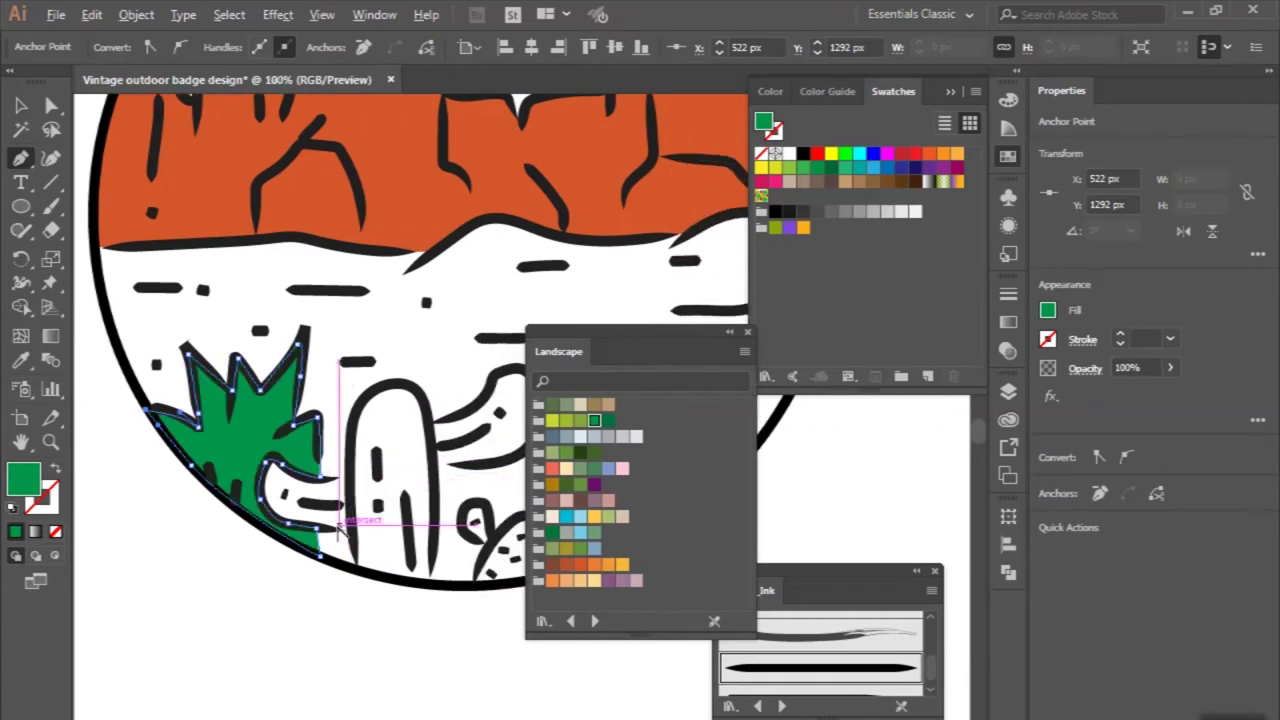
scroll(340, 527, up, 1)
mouse_move(383, 626)
mouse_down()
mouse_move(380, 534)
mouse_move(257, 529)
mouse_up()
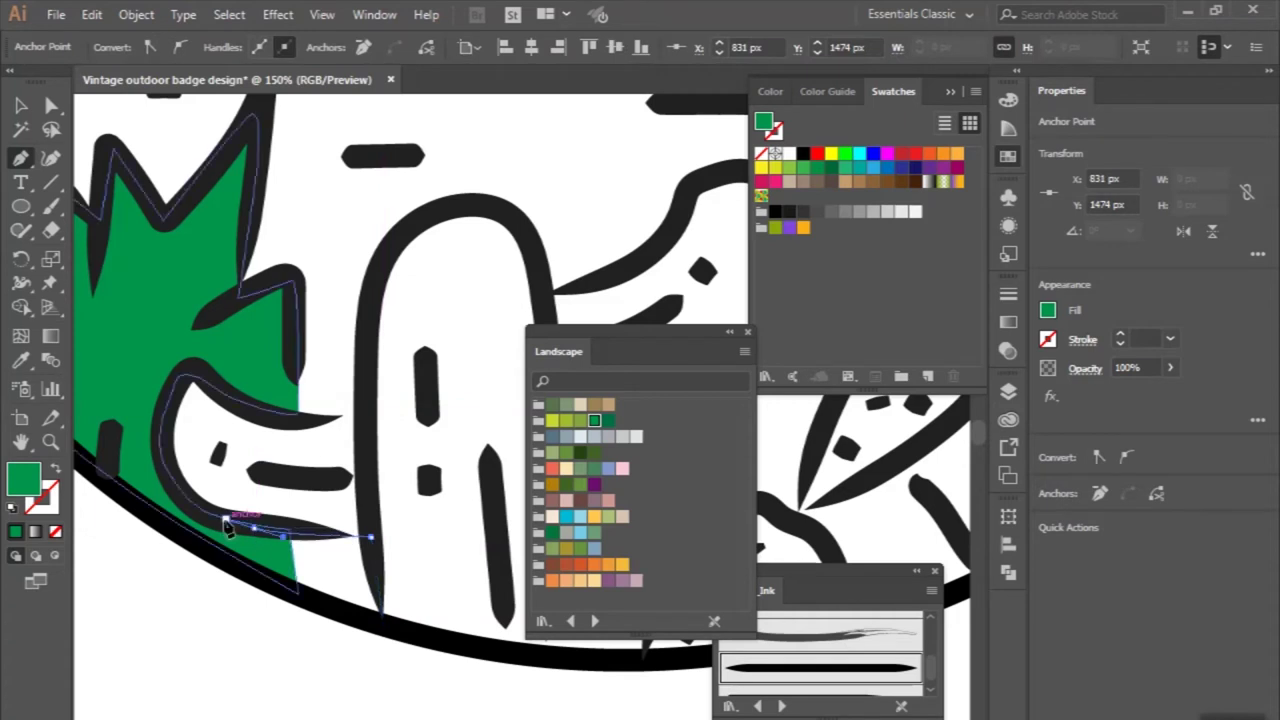
click(226, 527)
drag(191, 330, 192, 383)
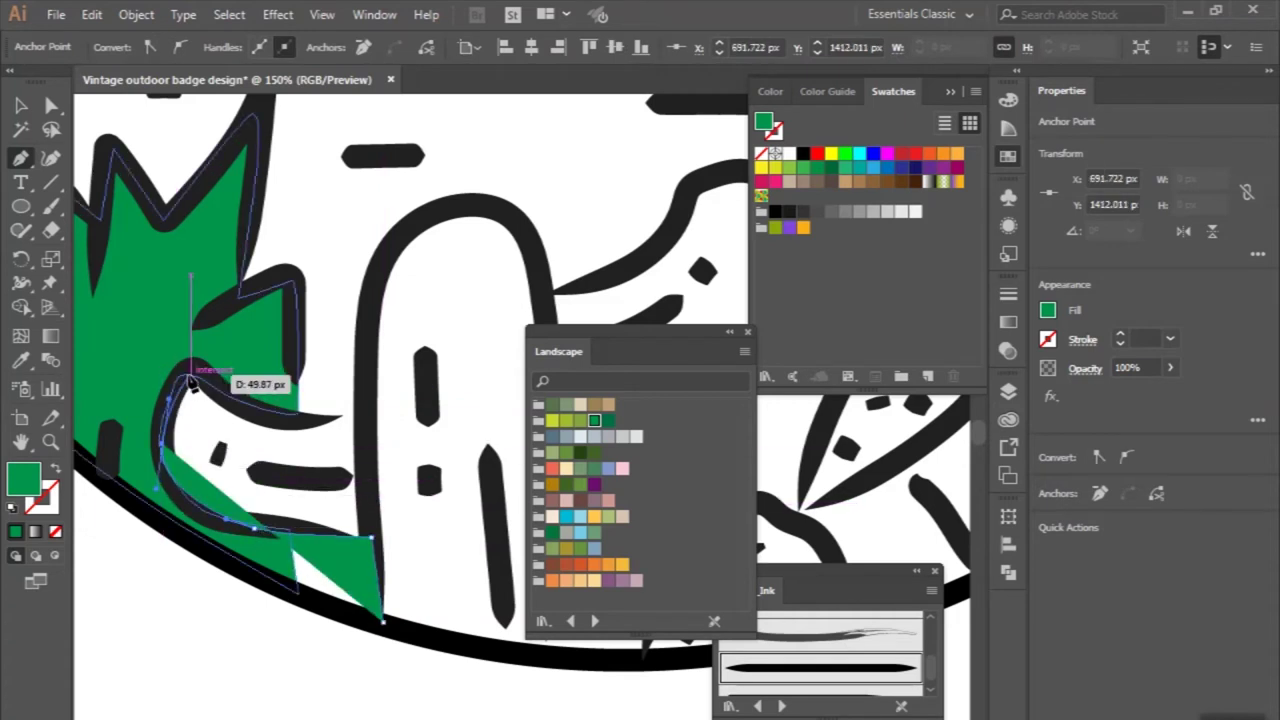
mouse_move(340, 413)
mouse_down()
mouse_move(400, 425)
mouse_move(398, 260)
mouse_up()
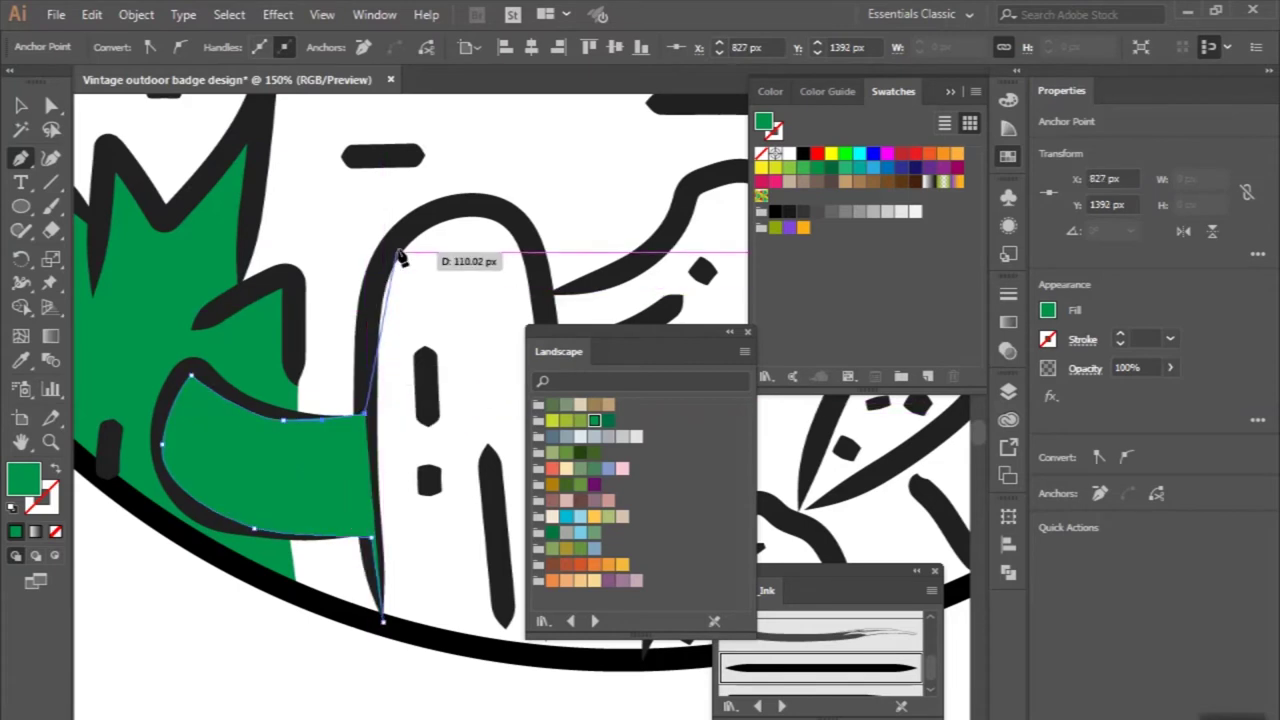
click(403, 240)
drag(468, 204, 505, 210)
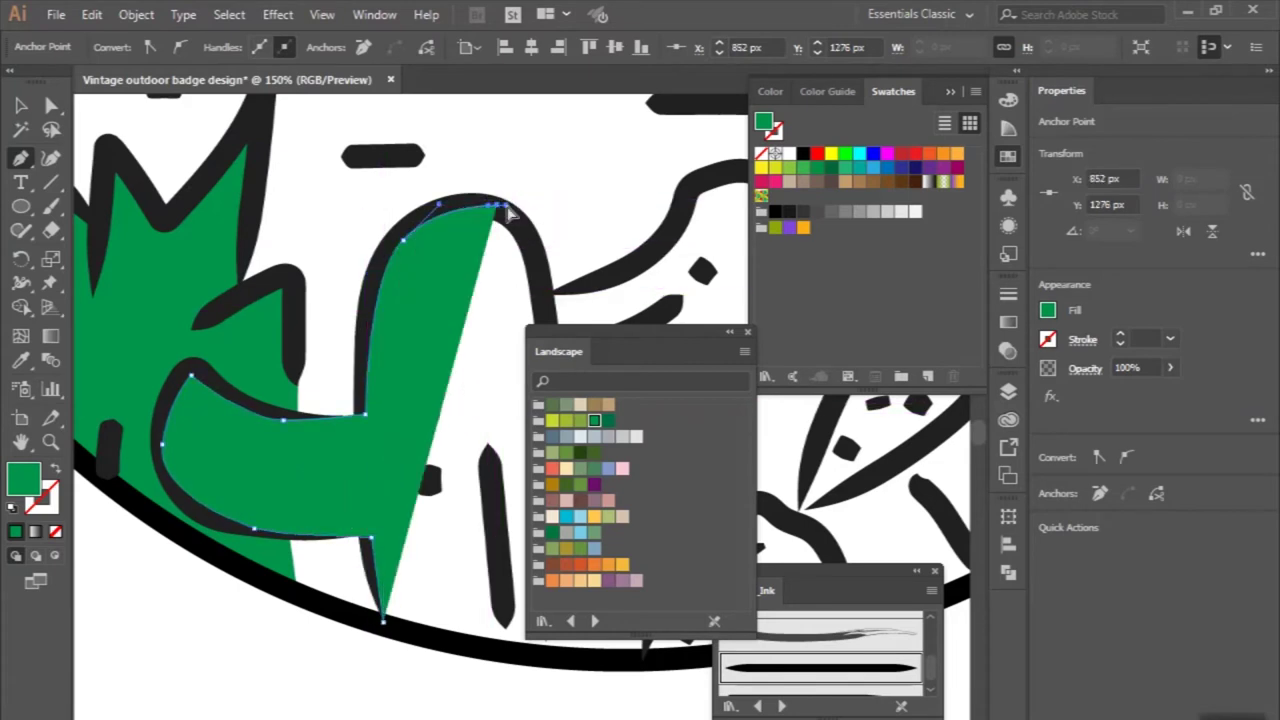
Trace the cactus's right arm and side to the badge edge, fill it green, and send it backward.
scroll(216, 300, right, 5)
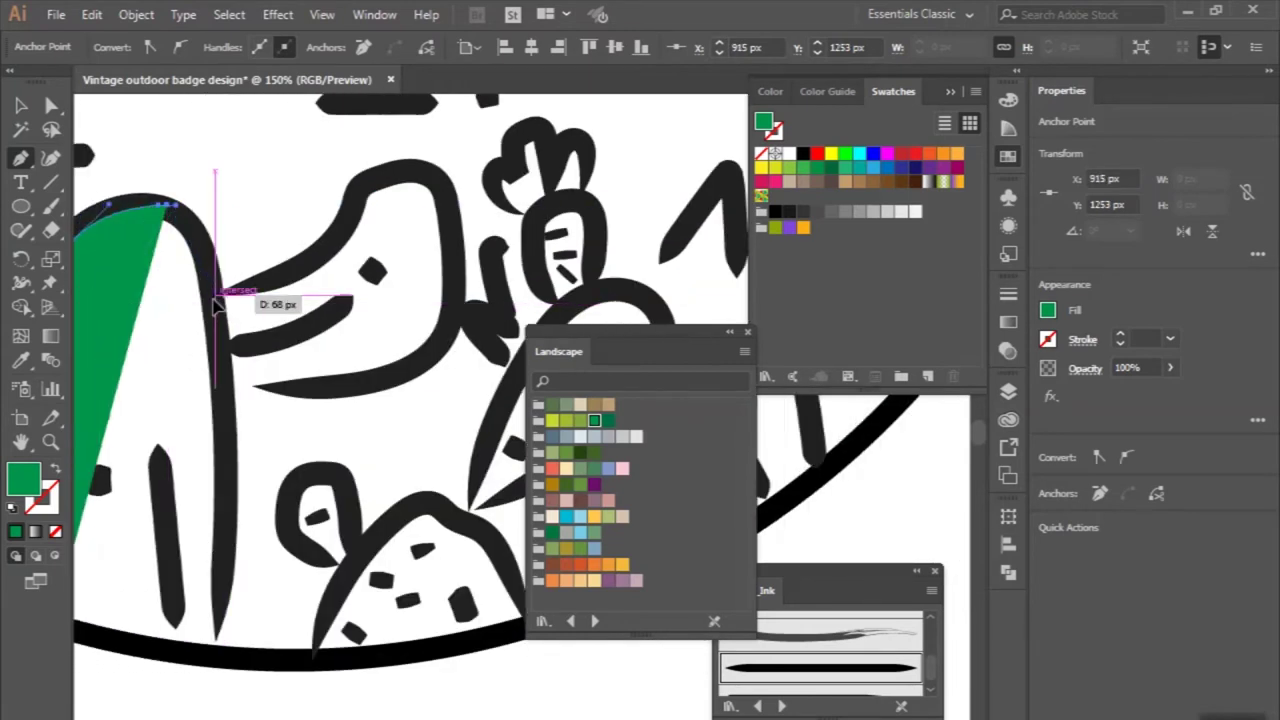
drag(218, 296, 224, 300)
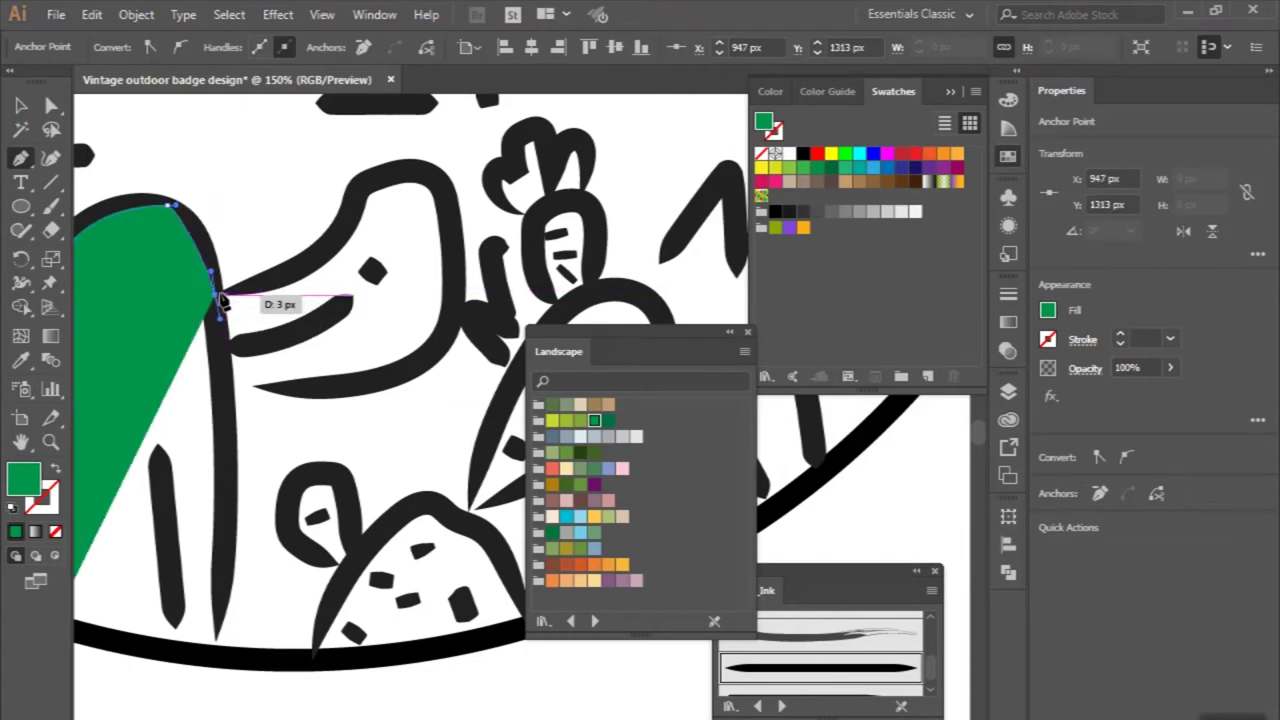
mouse_move(335, 247)
mouse_down()
mouse_move(370, 180)
mouse_move(450, 175)
mouse_up()
mouse_move(455, 245)
mouse_down()
mouse_move(432, 366)
mouse_move(414, 368)
mouse_up()
click(372, 398)
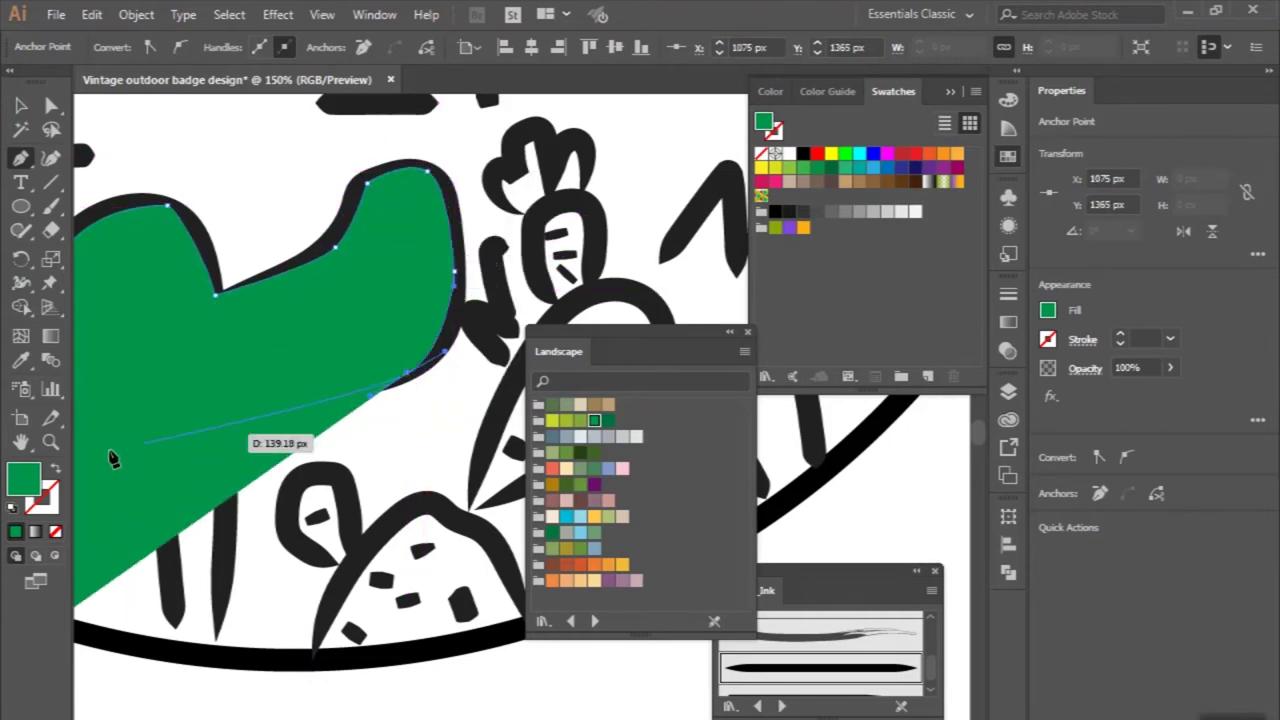
click(57, 470)
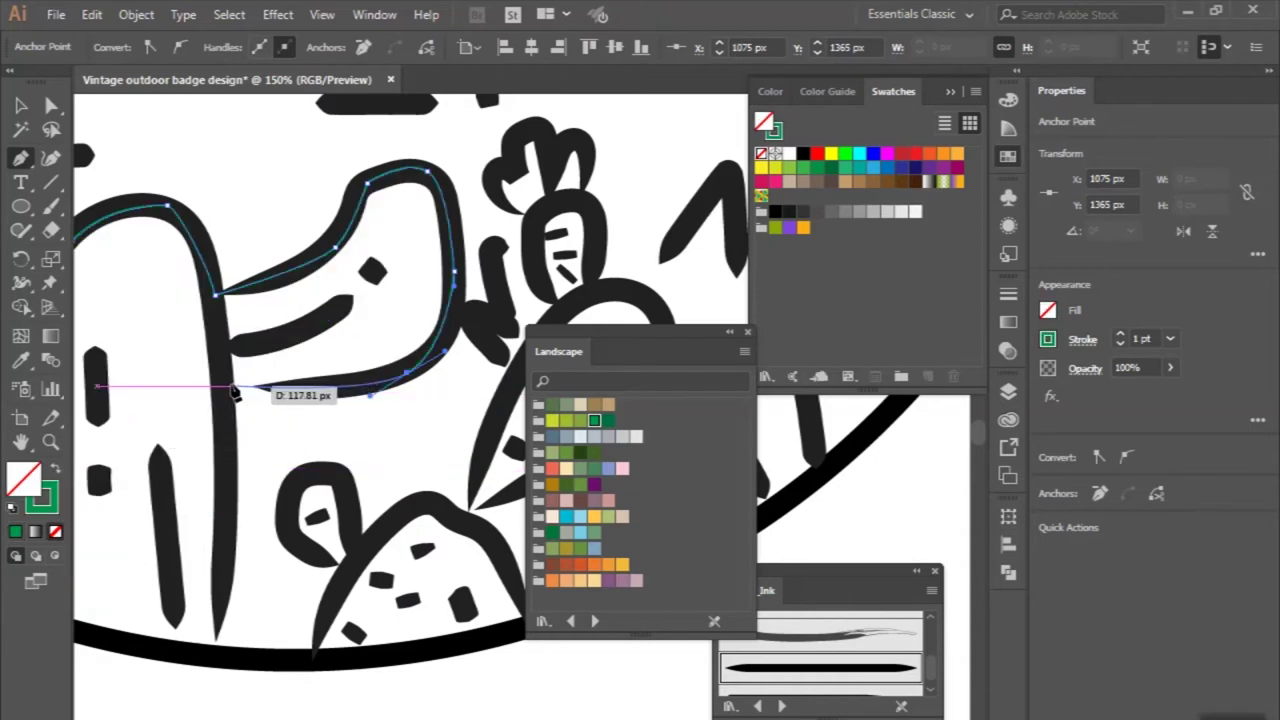
drag(232, 389, 222, 655)
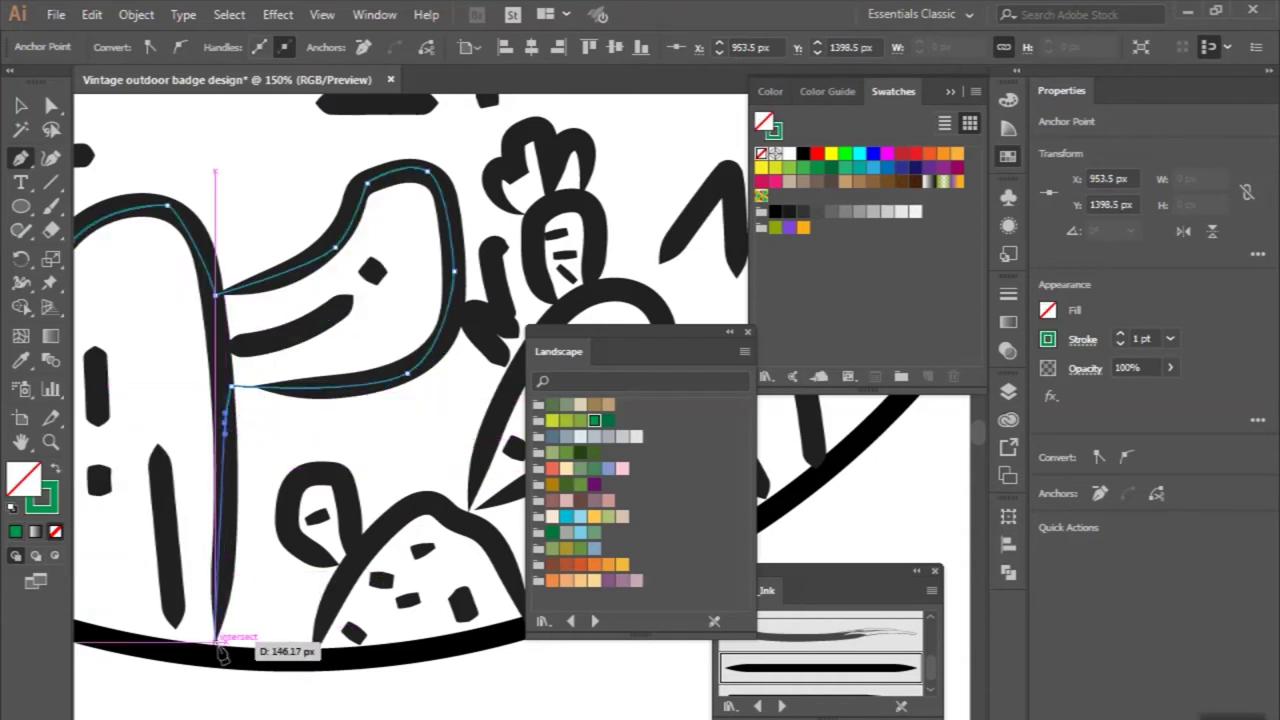
scroll(219, 640, left, 3)
drag(358, 648, 160, 606)
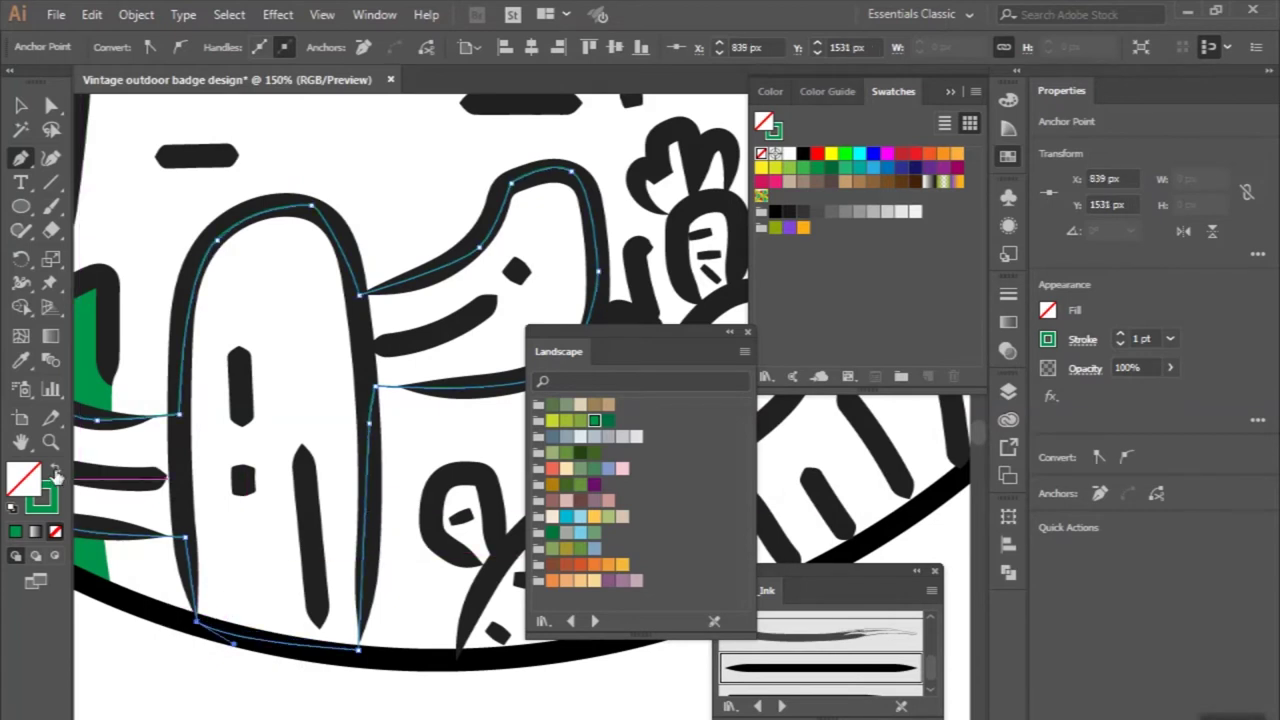
click(57, 476)
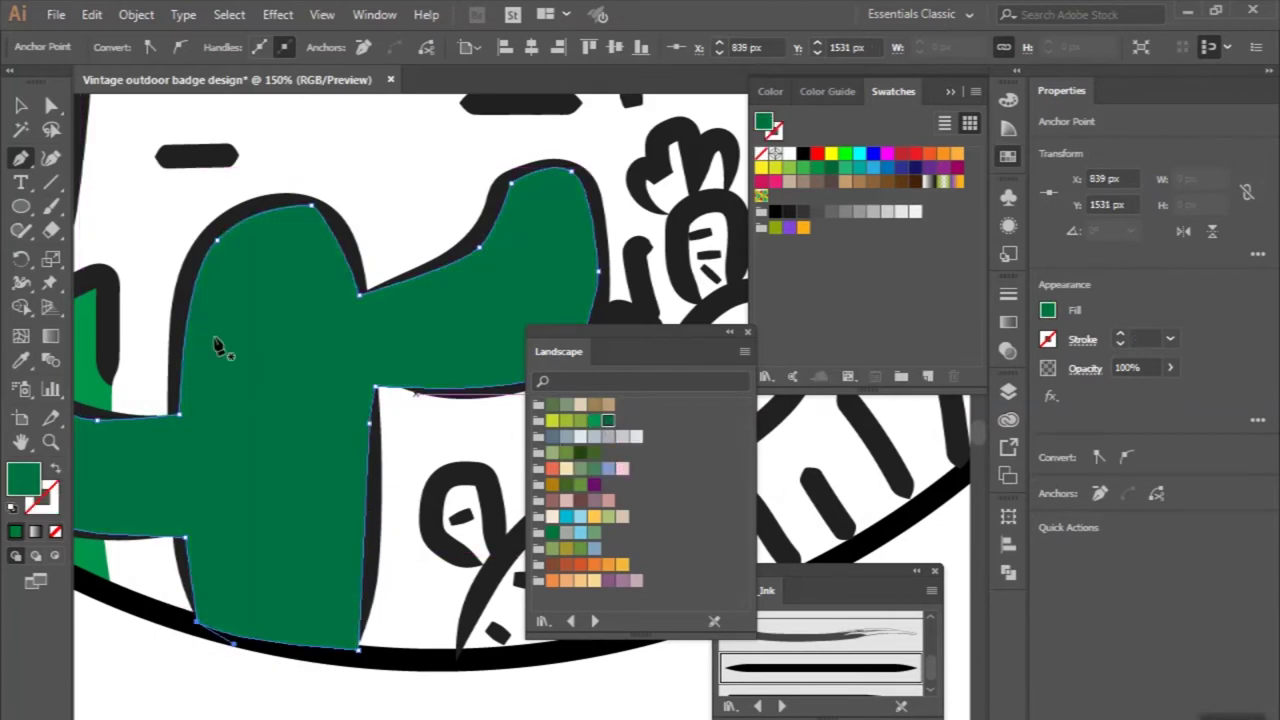
click(18, 110)
key(ctrl+[)
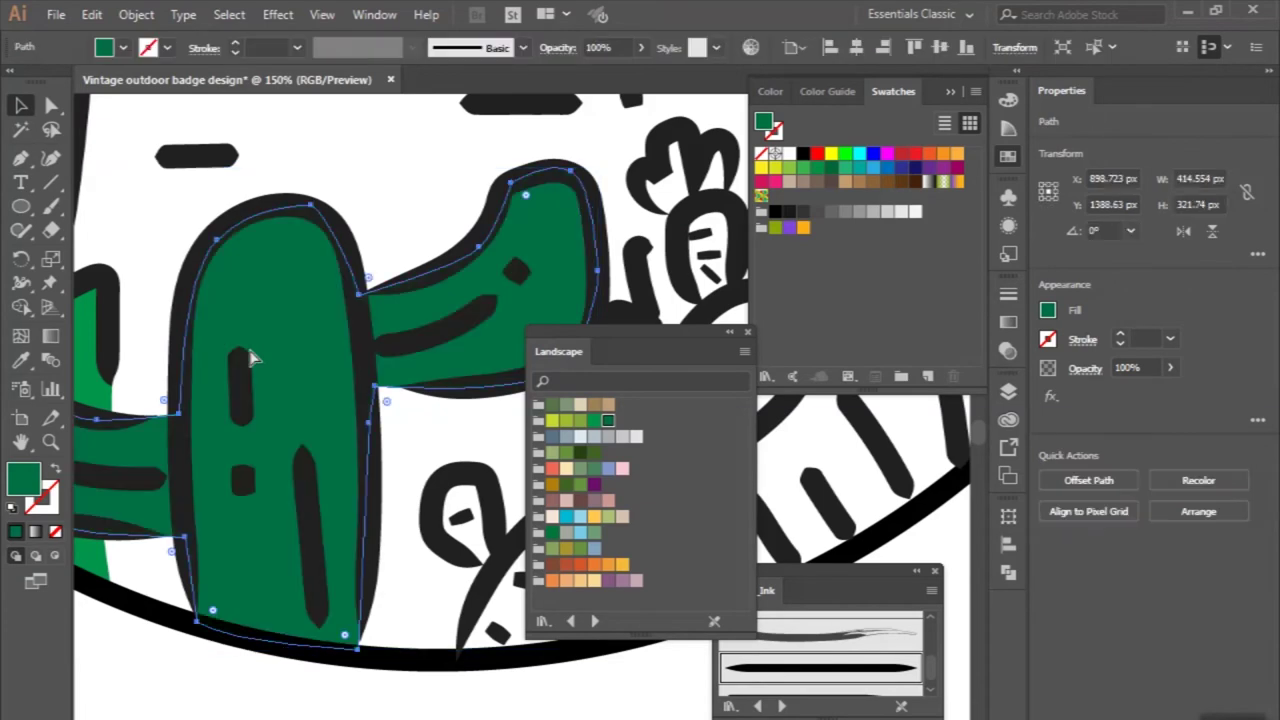
Pen-trace the prickly-pear's small pad and the big pad's edge from the bottom tip.
key(ctrl+minus)
key(ctrl+minus)
key(ctrl+minus)
click(20, 157)
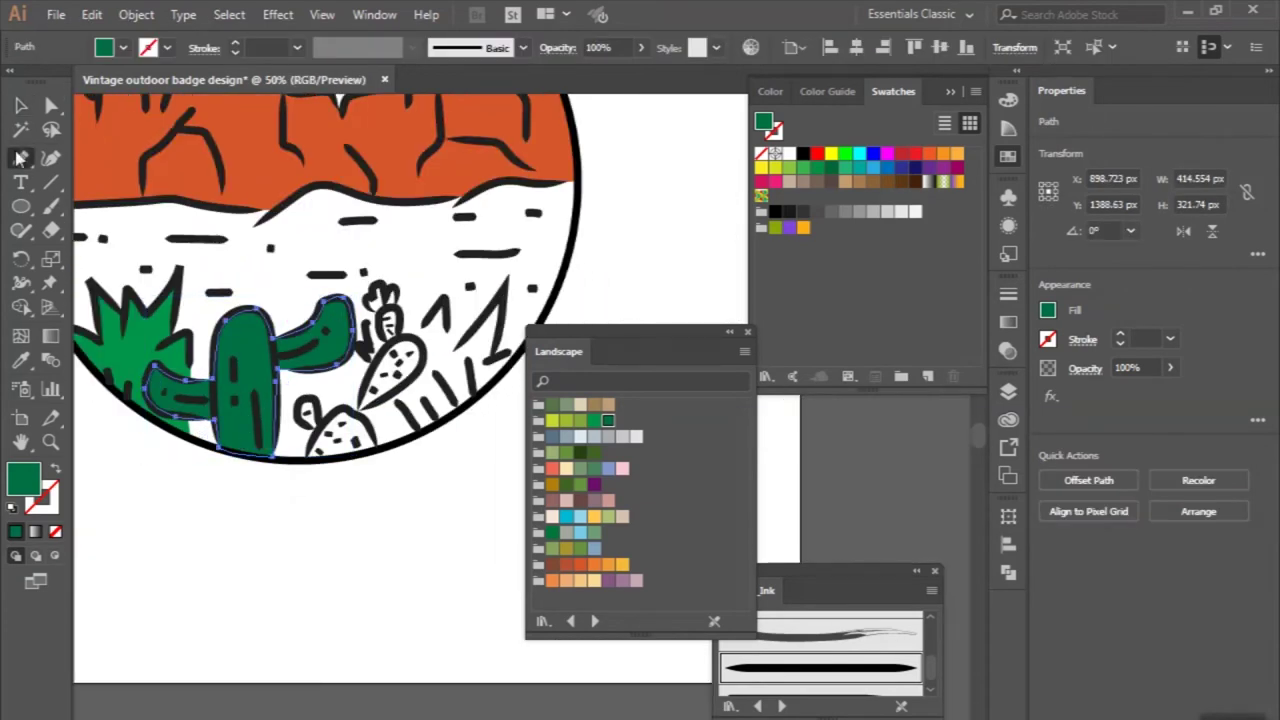
scroll(330, 420, up, 2)
scroll(330, 420, up, 1)
scroll(343, 486, up, 1)
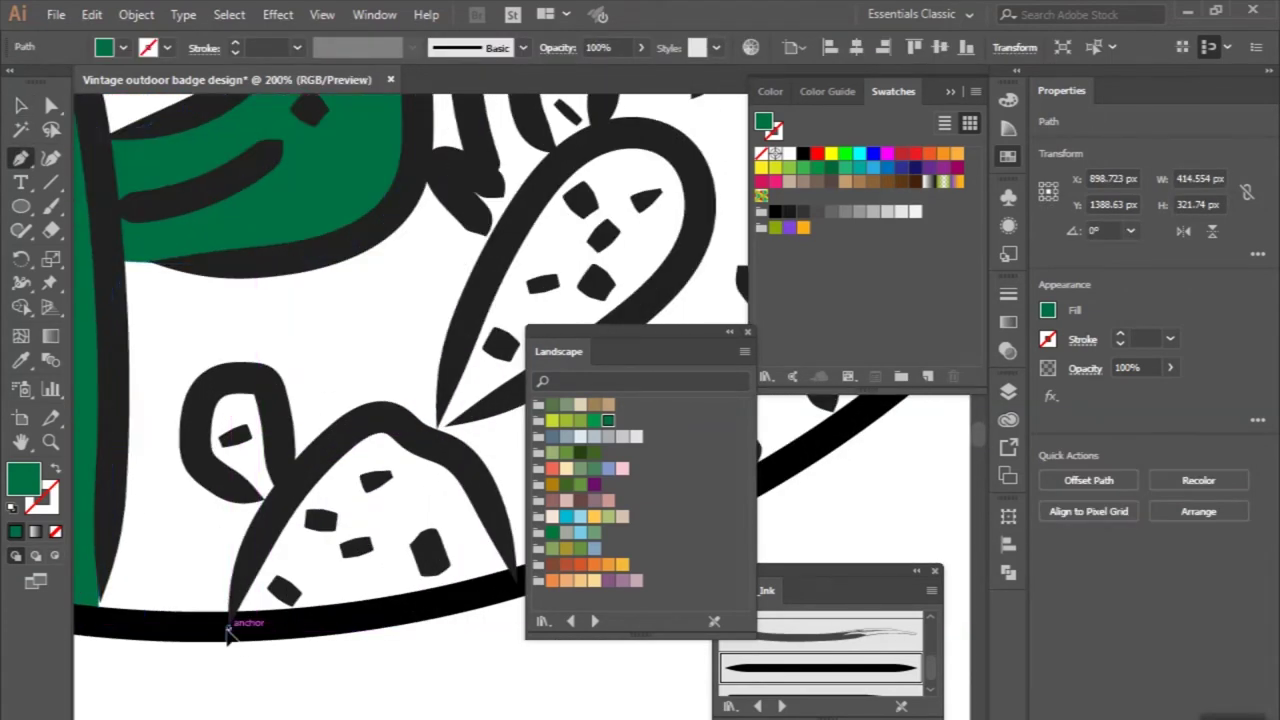
click(229, 628)
click(270, 520)
click(205, 462)
click(222, 372)
click(261, 374)
click(291, 478)
click(381, 412)
click(428, 432)
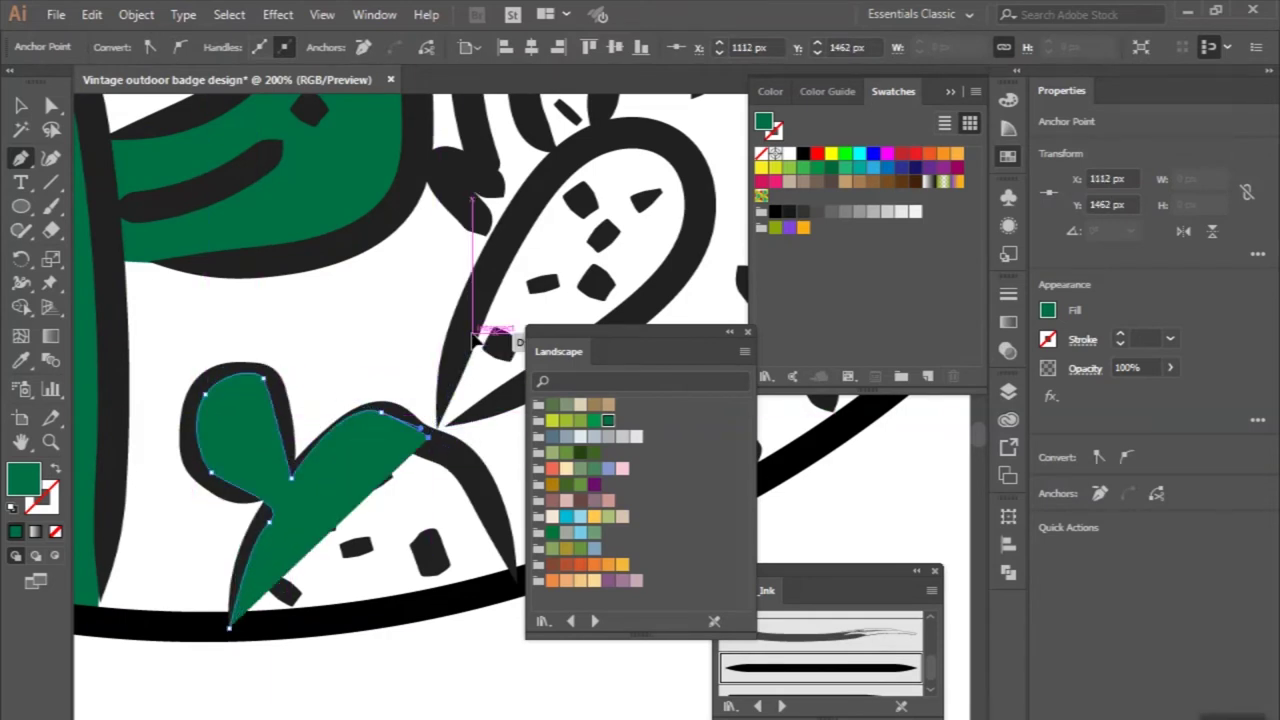
click(471, 335)
Extend the path around the top pad's lobes and down to where it meets the tall pad.
scroll(471, 335, up, 3)
scroll(460, 320, right, 2)
click(447, 300)
click(439, 254)
scroll(428, 240, up, 2)
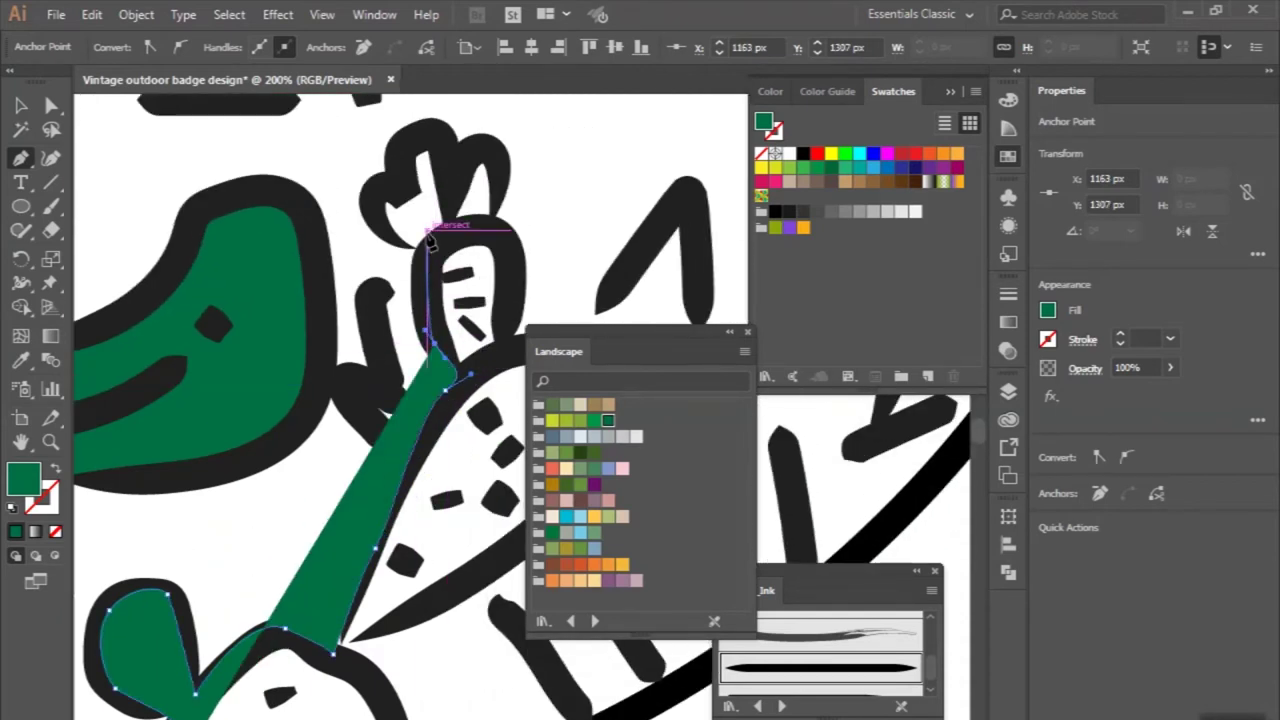
click(424, 258)
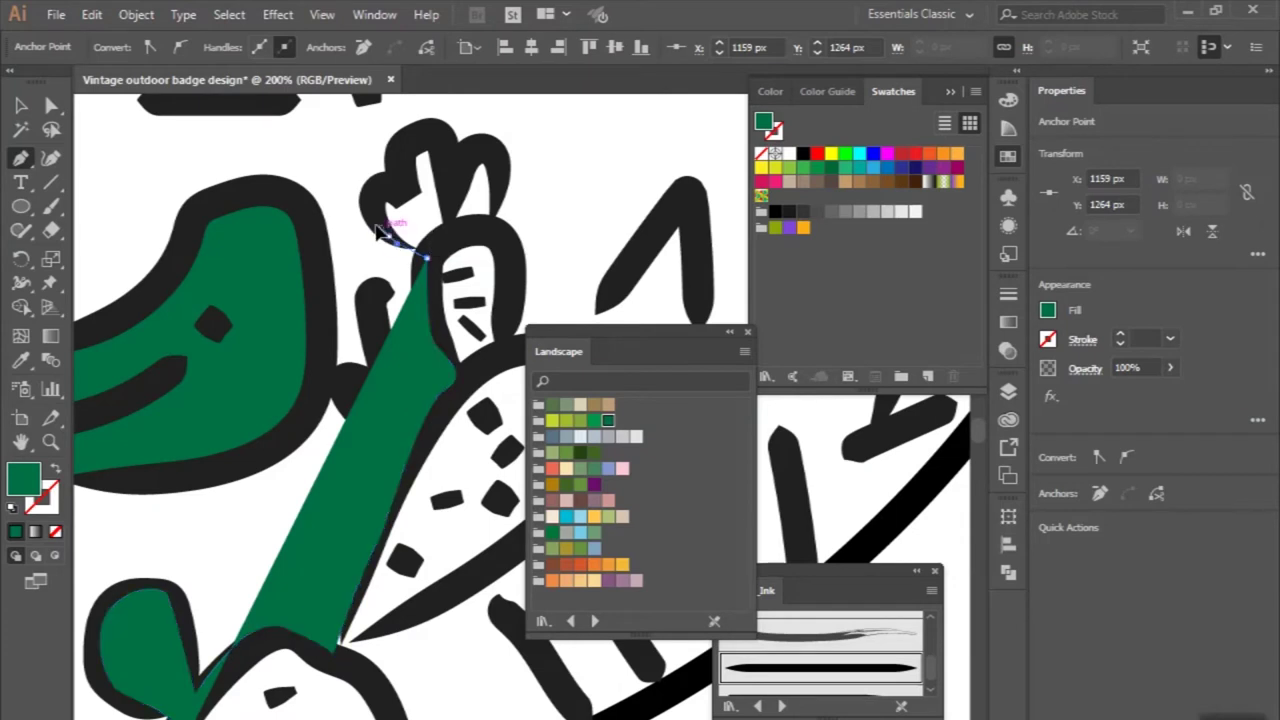
key(ctrl+plus)
drag(403, 213, 455, 205)
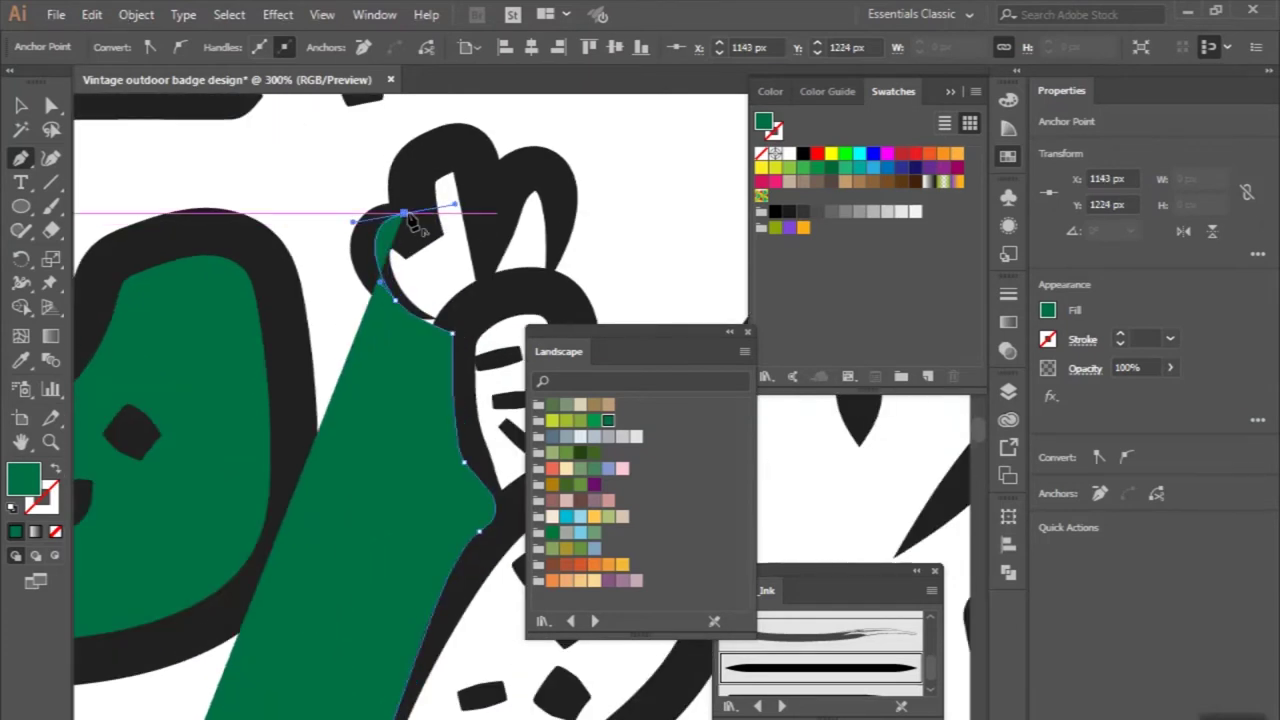
drag(453, 155, 557, 191)
click(490, 205)
scroll(557, 190, right, 3)
scroll(560, 200, right, 1)
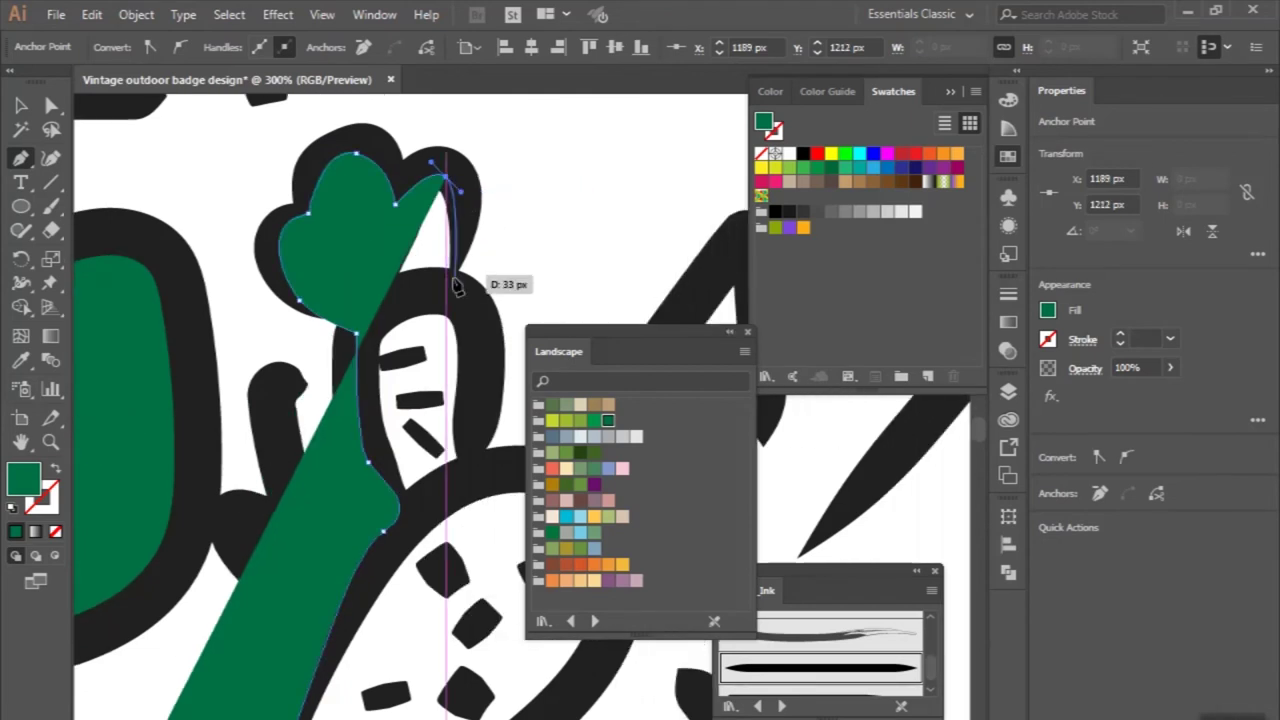
click(455, 280)
drag(487, 357, 483, 390)
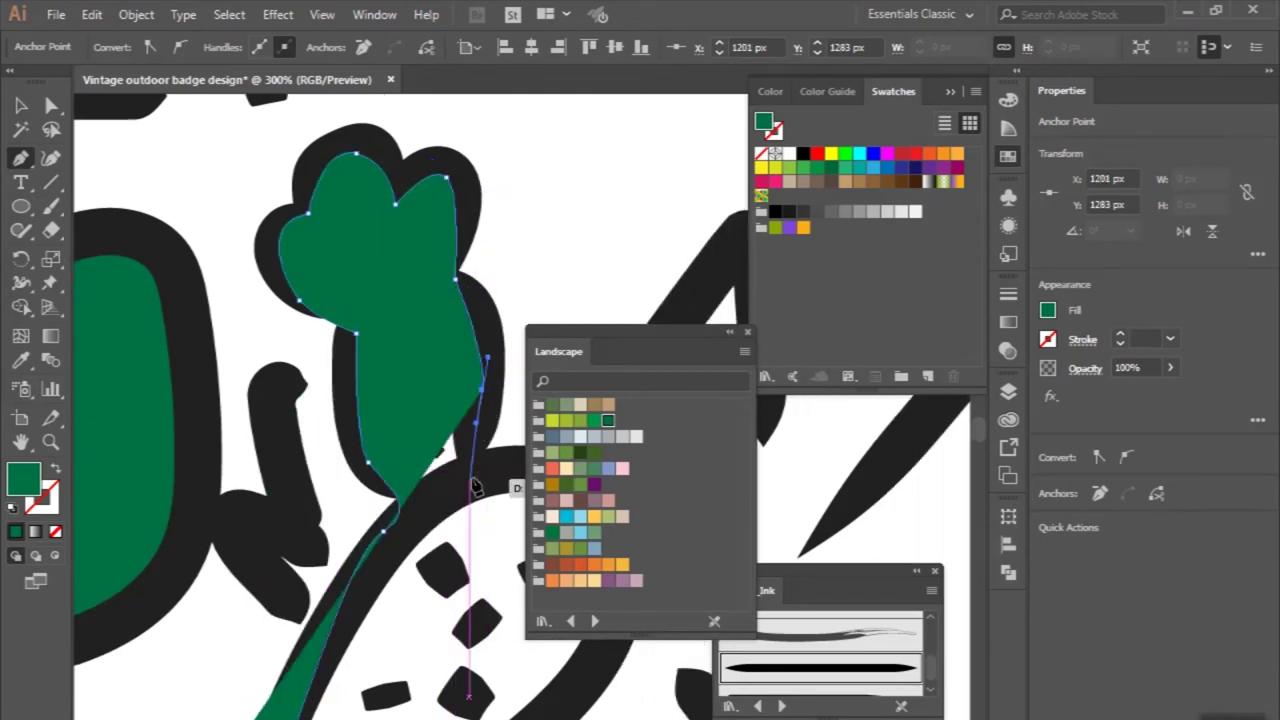
click(472, 482)
Trace the tall pad's outline down to the lower pad's tip.
scroll(472, 486, right, 2)
scroll(472, 486, right, 2)
scroll(472, 486, right, 1)
drag(335, 500, 366, 568)
scroll(366, 570, down, 7)
drag(303, 357, 317, 349)
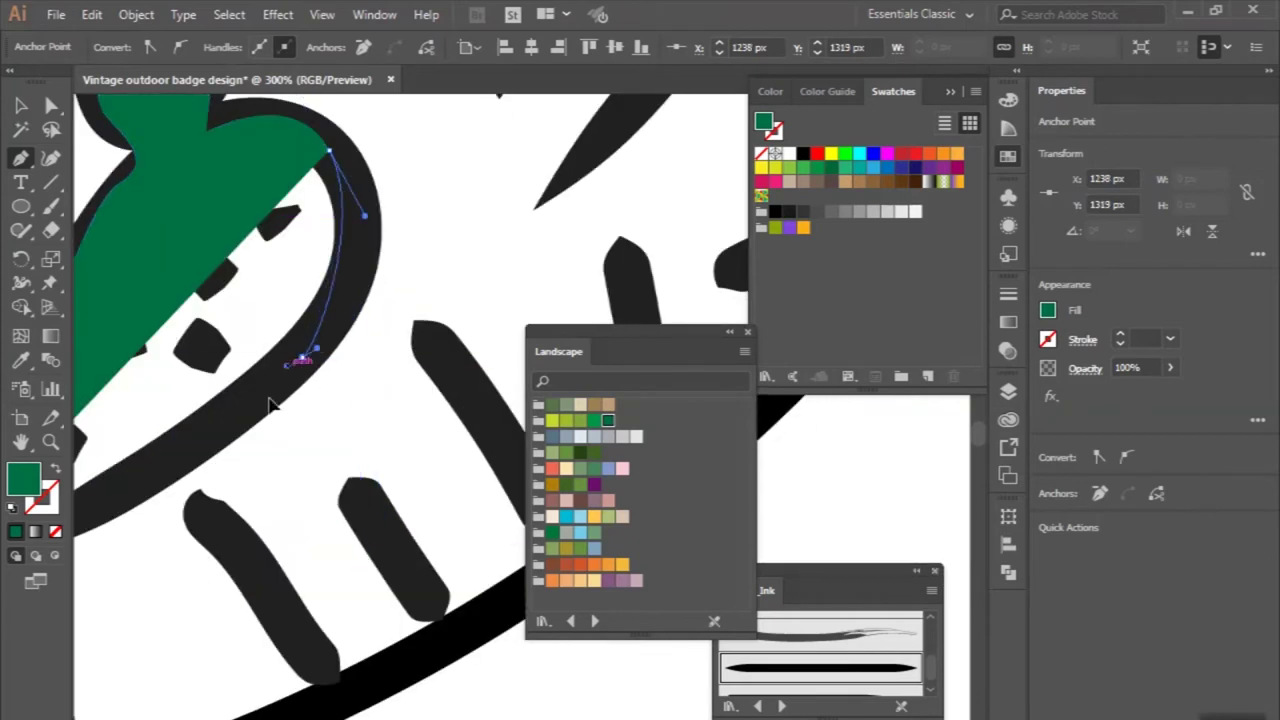
click(245, 425)
scroll(240, 424, down, 1)
scroll(236, 460, left, 2)
scroll(237, 500, left, 1)
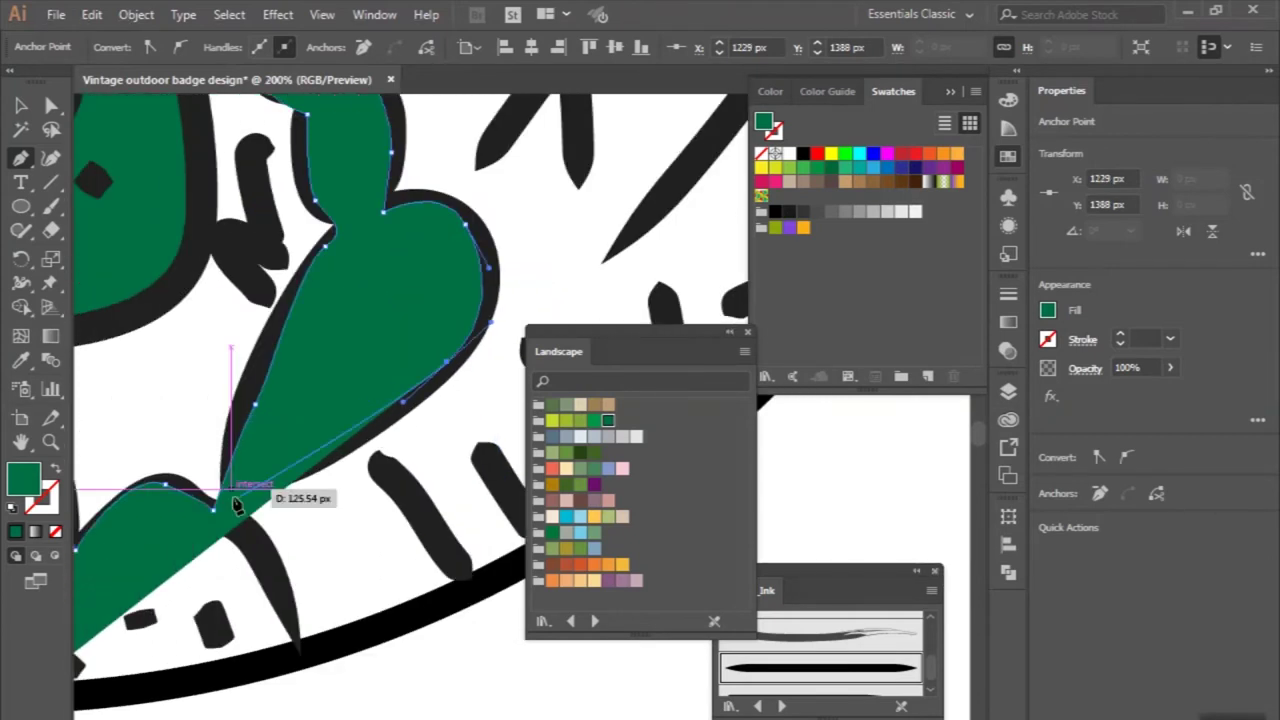
click(232, 501)
scroll(234, 480, down, 1)
scroll(240, 450, up, 2)
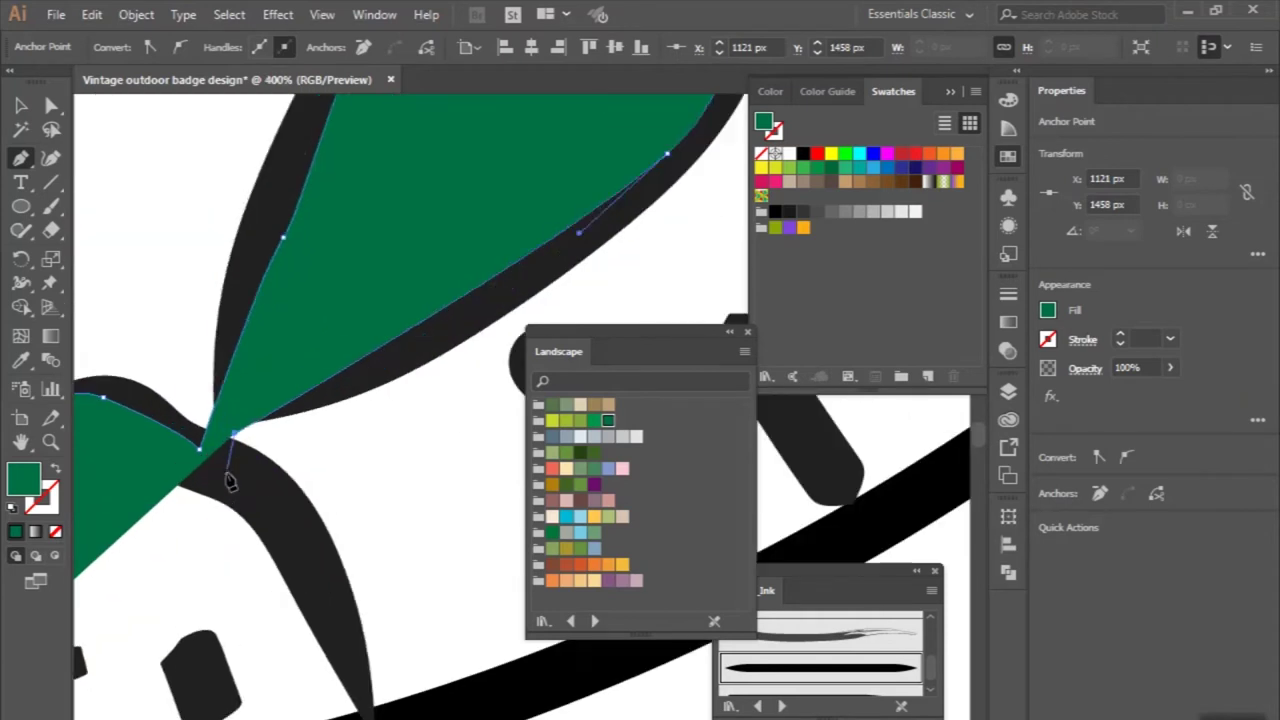
scroll(308, 530, down, 2)
drag(330, 513, 347, 580)
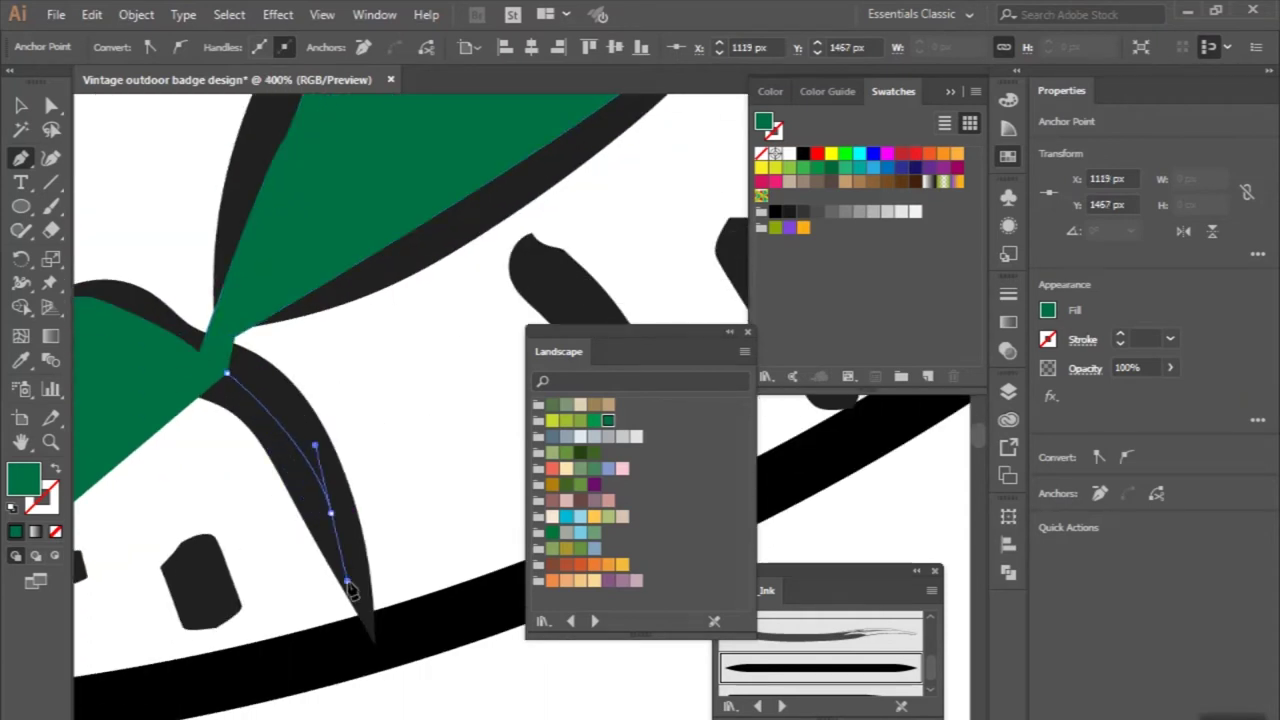
click(368, 641)
Close the prickly-pear path and select the new fill shape.
scroll(372, 648, down, 2)
scroll(372, 648, left, 1)
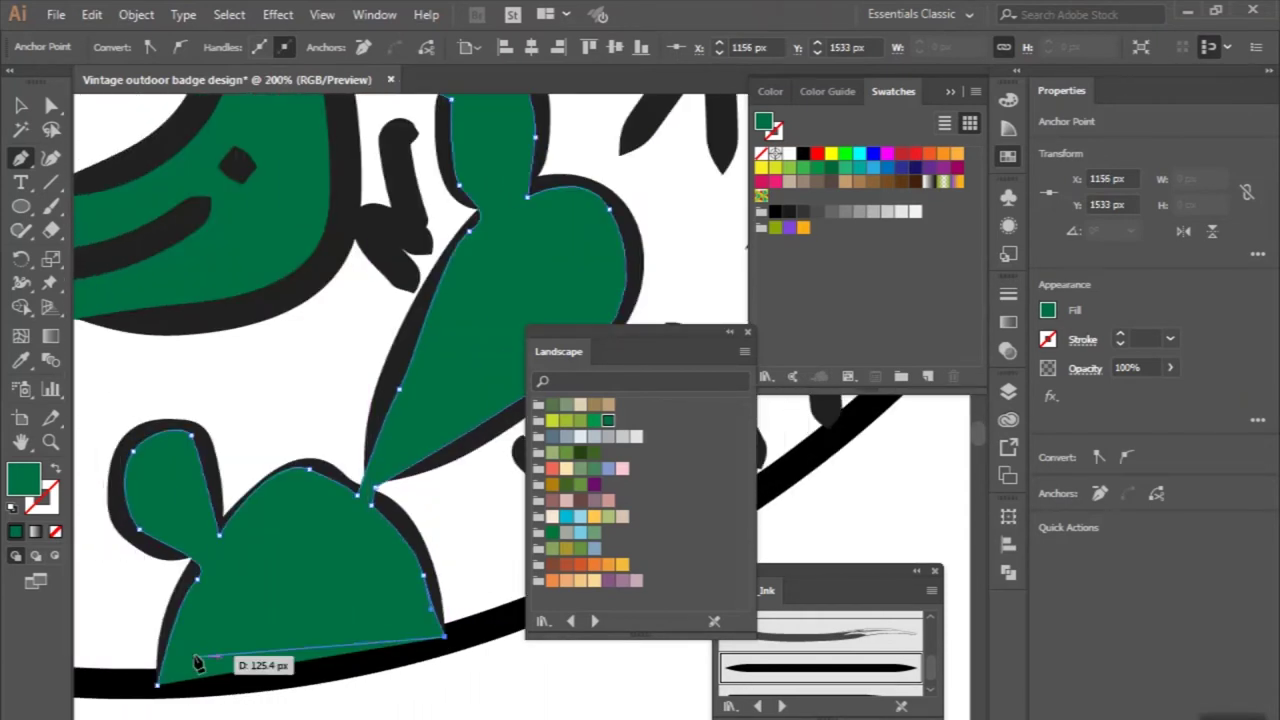
scroll(110, 676, down, 5)
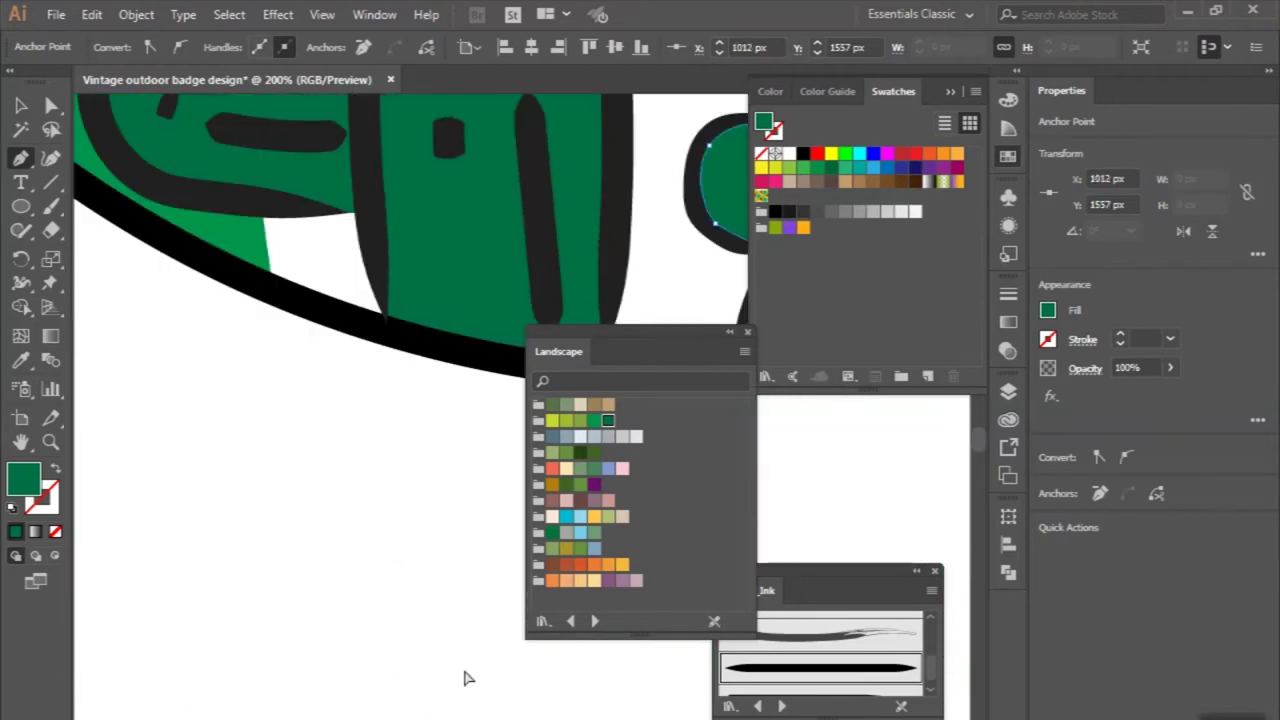
scroll(370, 517, up, 5)
drag(285, 703, 252, 674)
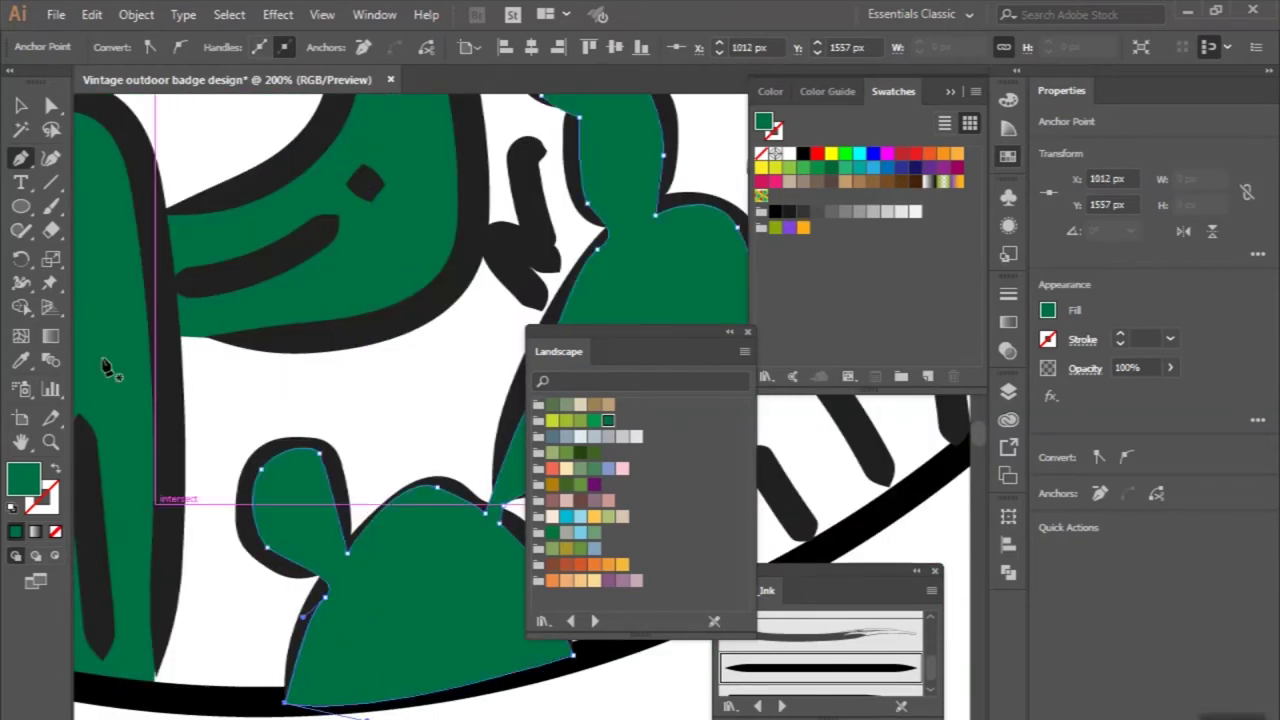
click(20, 104)
click(320, 526)
alt+scroll(320, 526, down, 1)
scroll(238, 413, right, 2)
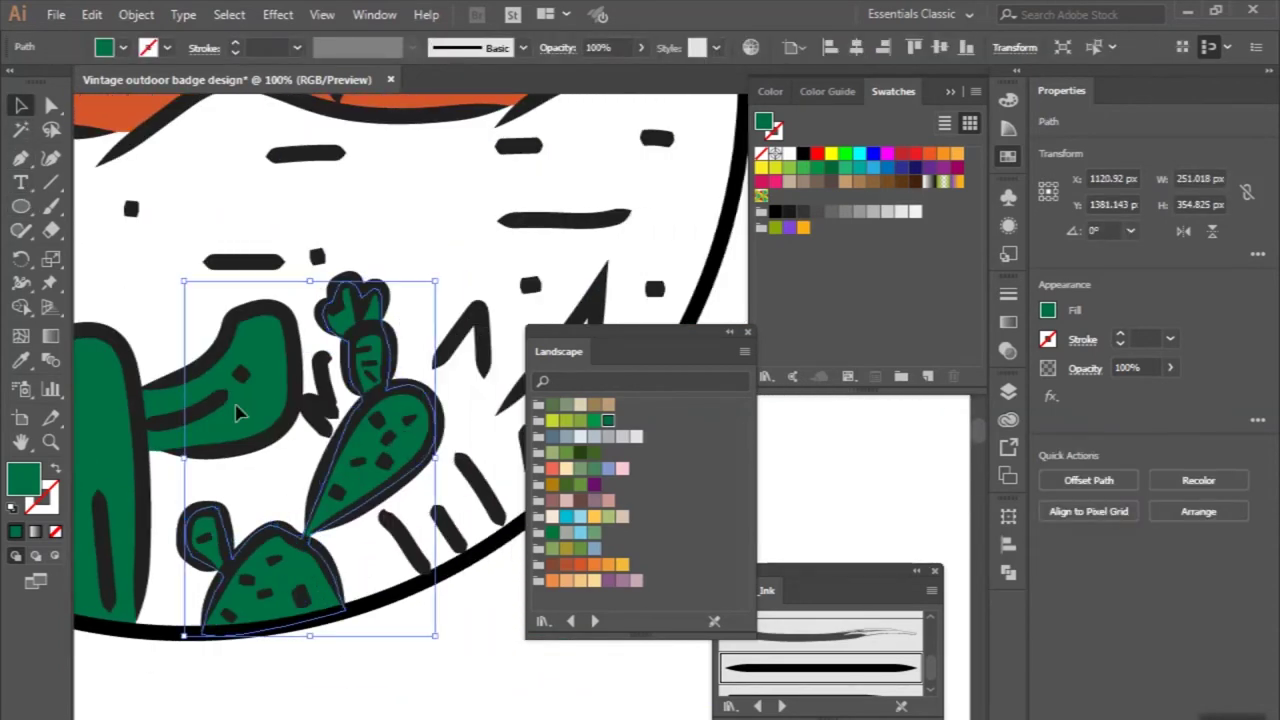
Pen-trace the grass tuft from the badge bottom up the first blade's peak and edge.
click(22, 158)
alt+scroll(430, 580, up, 2)
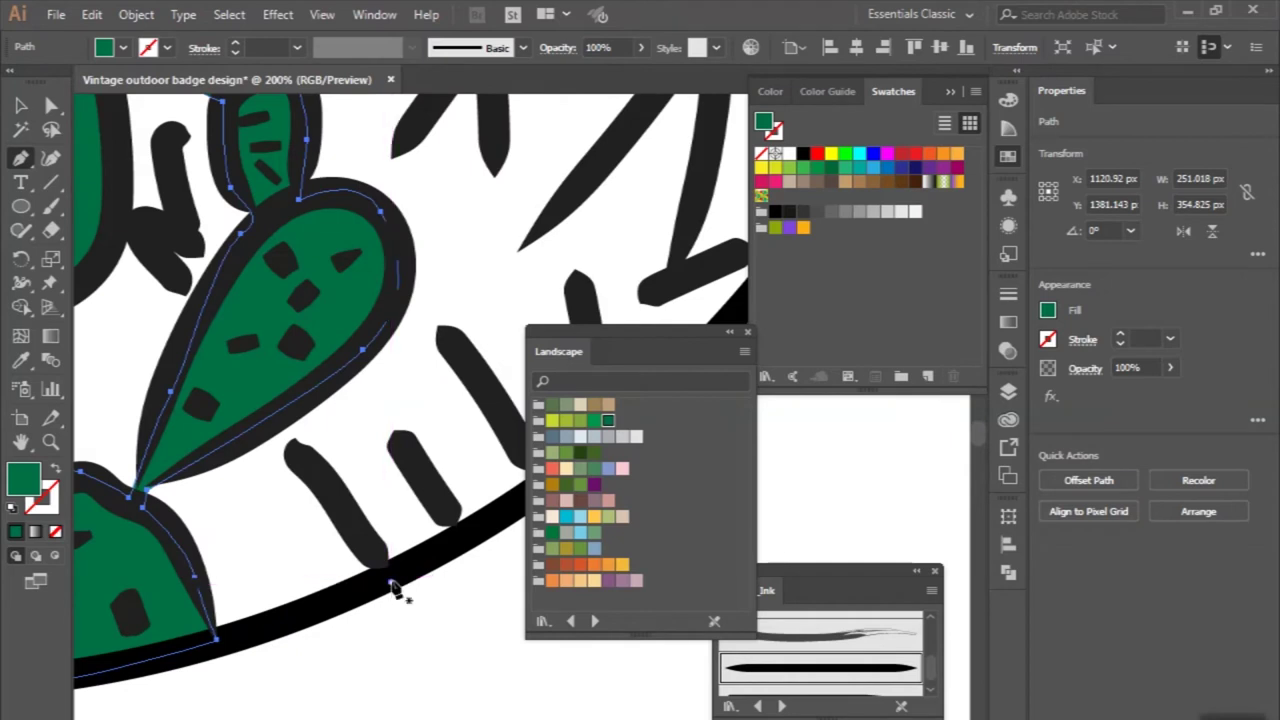
click(390, 582)
mouse_move(145, 240)
mouse_down()
mouse_move(186, 248)
mouse_move(225, 280)
mouse_move(413, 290)
mouse_up()
scroll(186, 248, up, 1)
scroll(186, 248, up, 2)
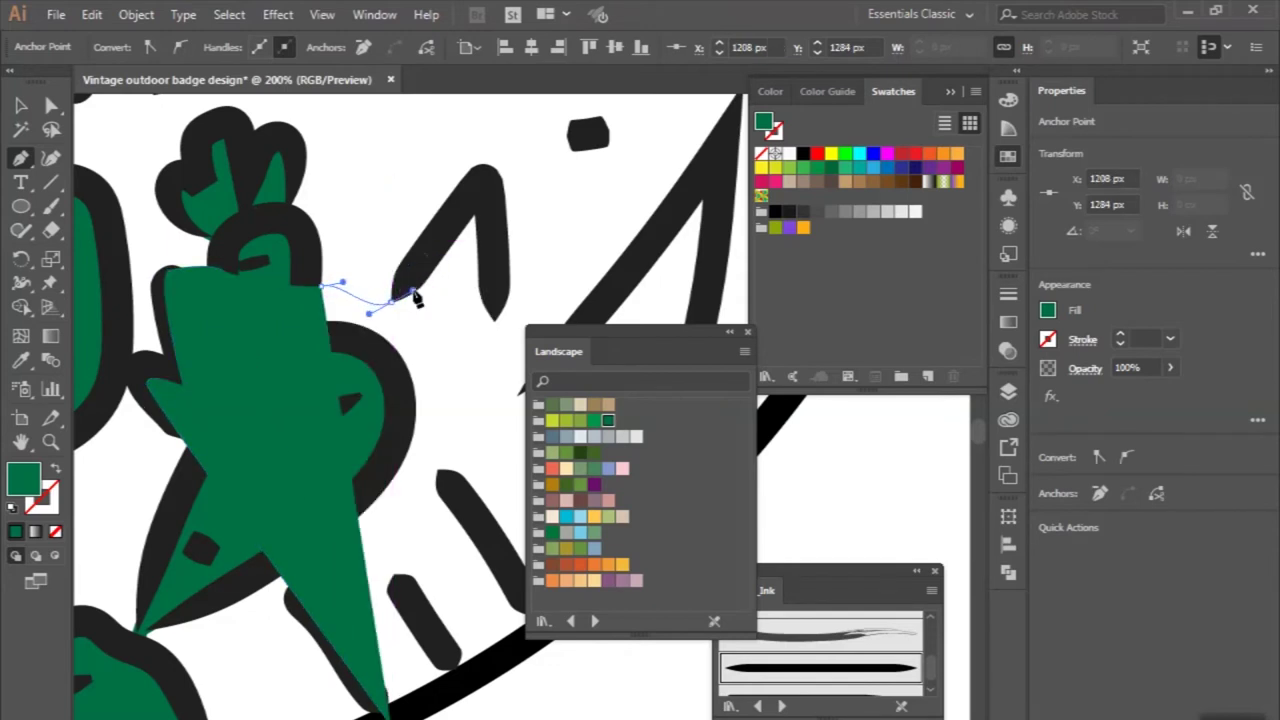
drag(483, 183, 468, 280)
scroll(468, 280, right, 3)
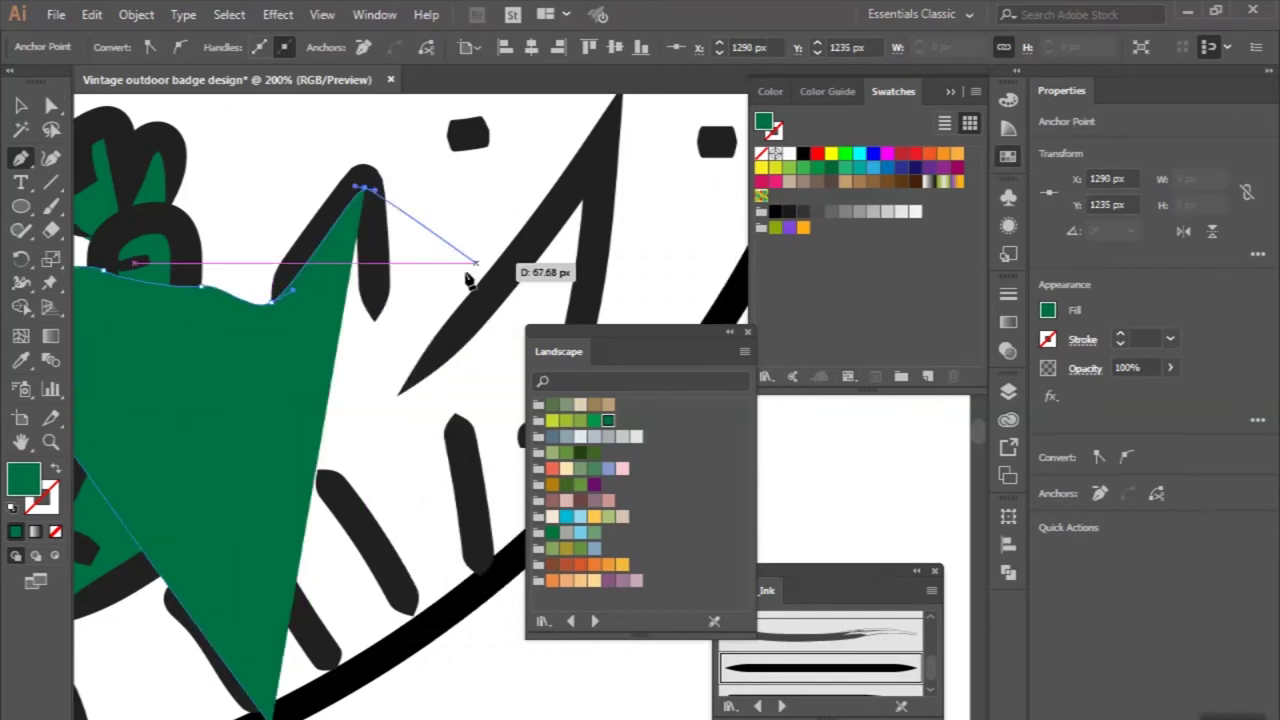
click(379, 345)
click(386, 402)
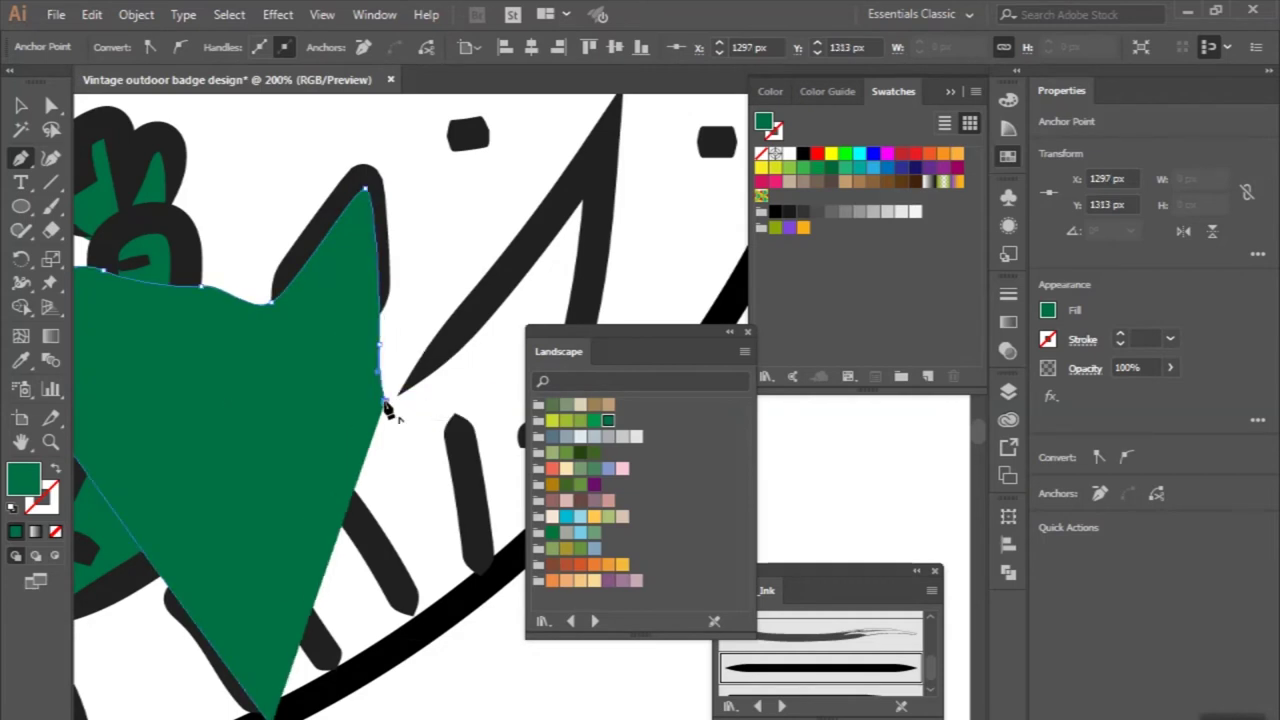
Trace the remaining blades along the black outline and close the grass shape at its start.
click(466, 321)
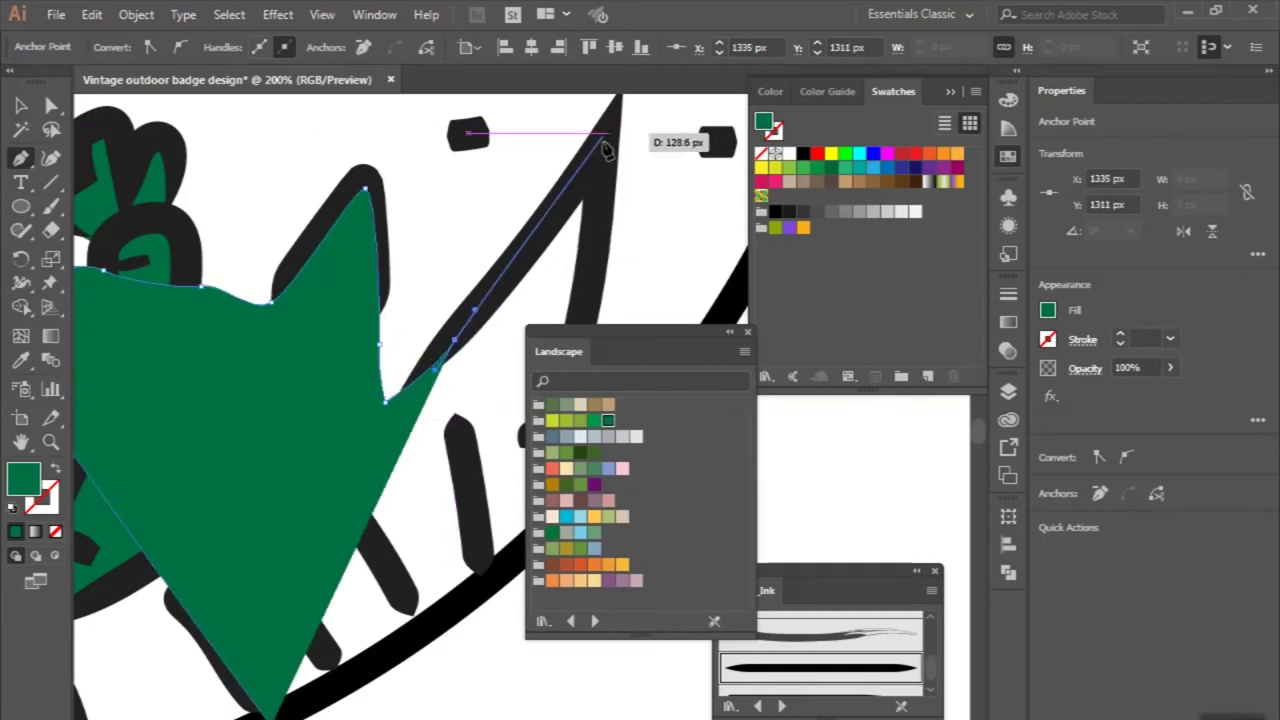
click(603, 140)
scroll(600, 145, right, 4)
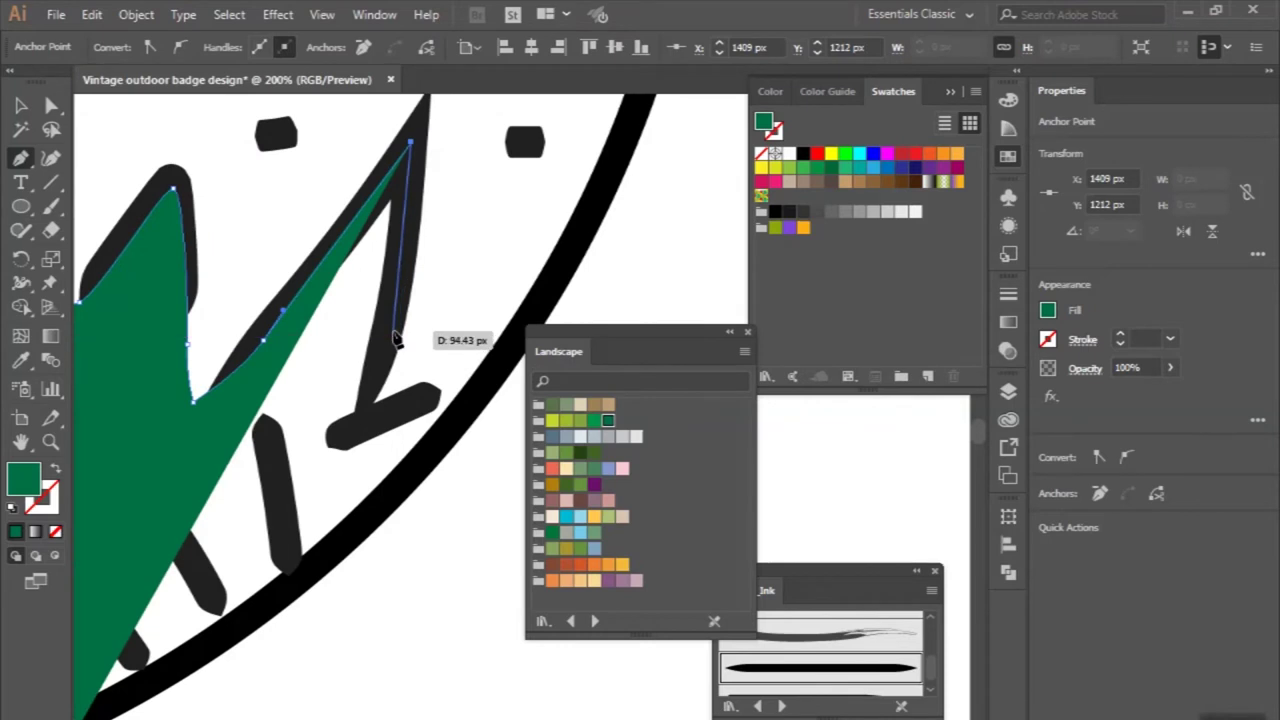
click(377, 369)
drag(366, 428, 466, 391)
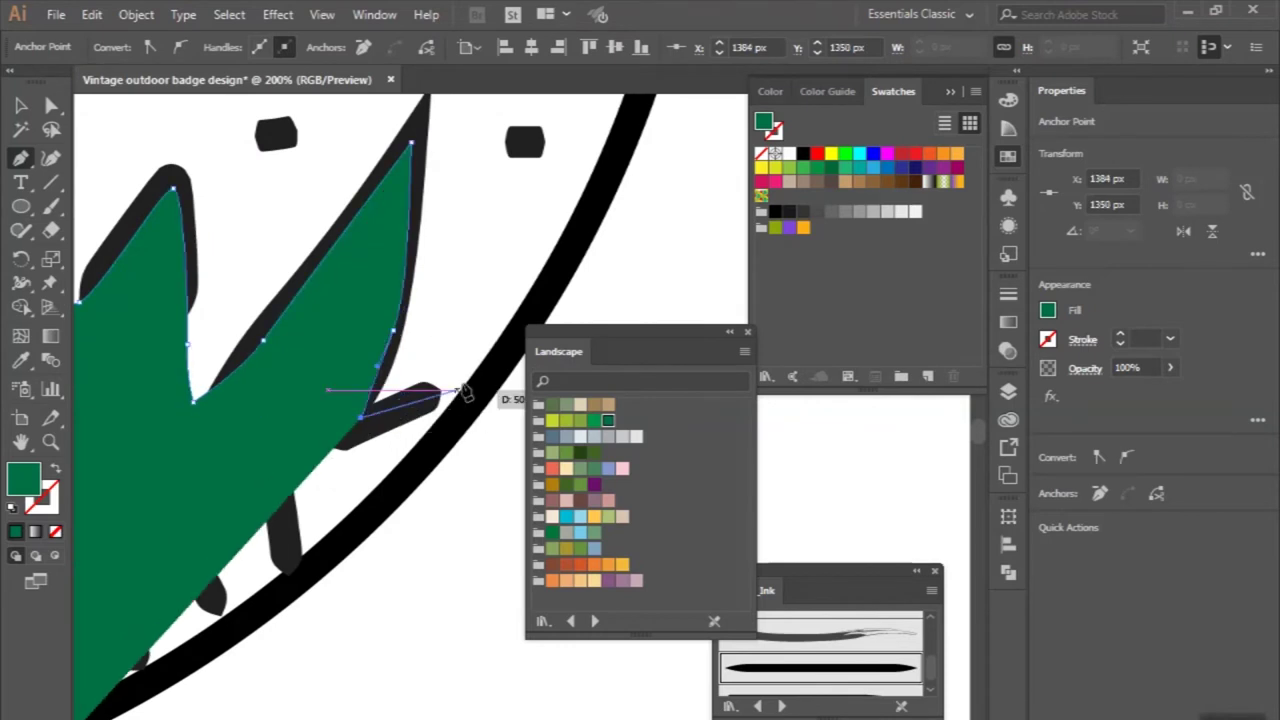
click(490, 380)
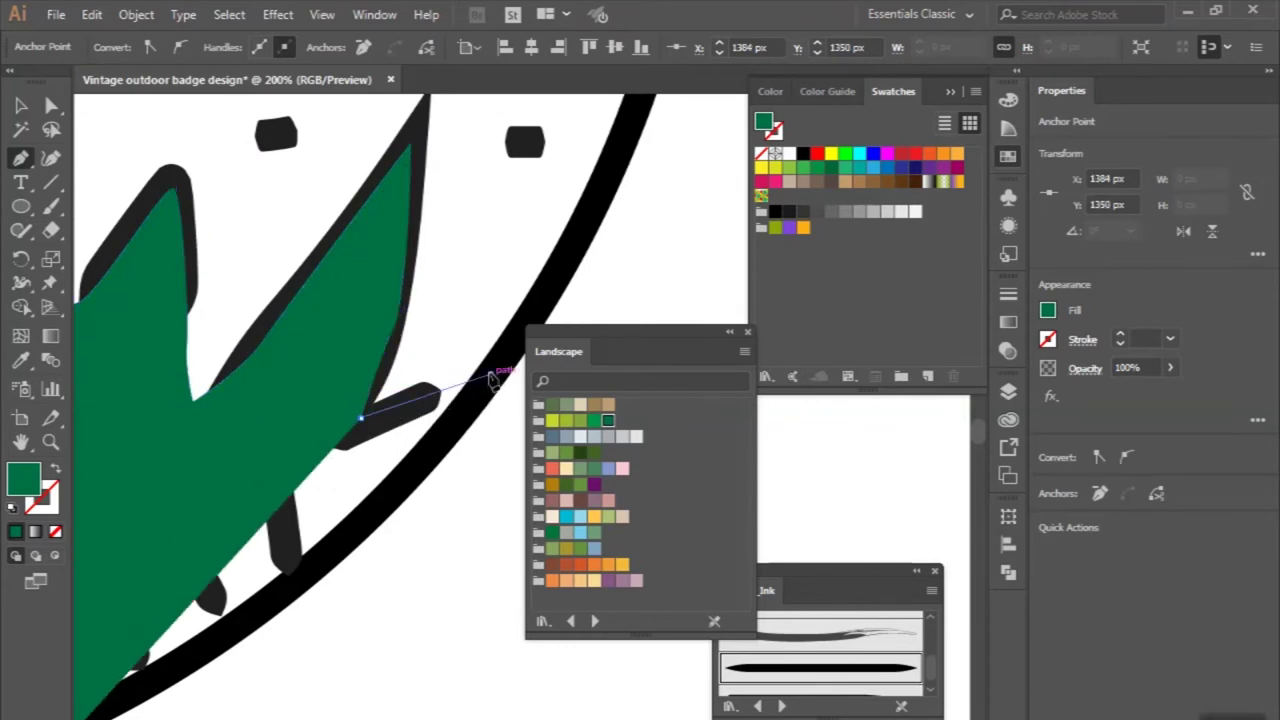
key(ctrl+minus)
drag(468, 400, 251, 611)
click(168, 665)
scroll(315, 582, up, 3)
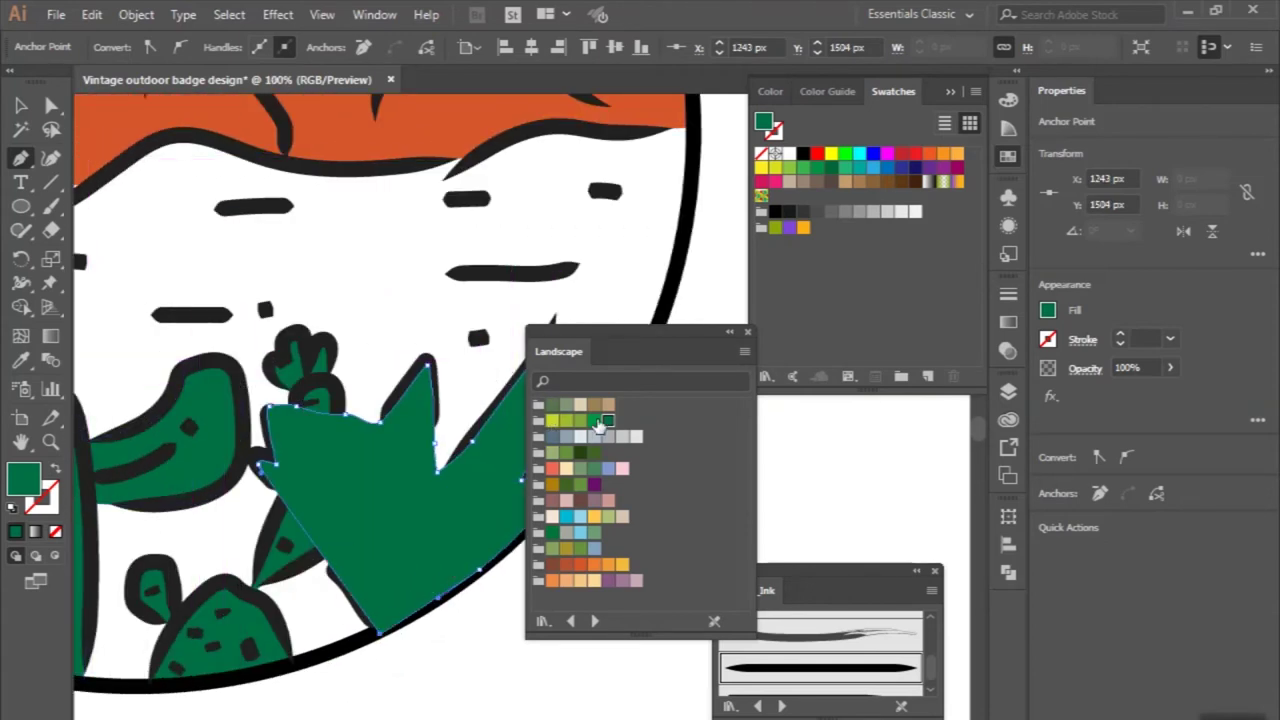
Fill the grass tuft with the lighter Landscape green and send it to the back behind the cacti.
click(595, 420)
key(ctrl+shift+bracketleft)
key(ctrl+minus)
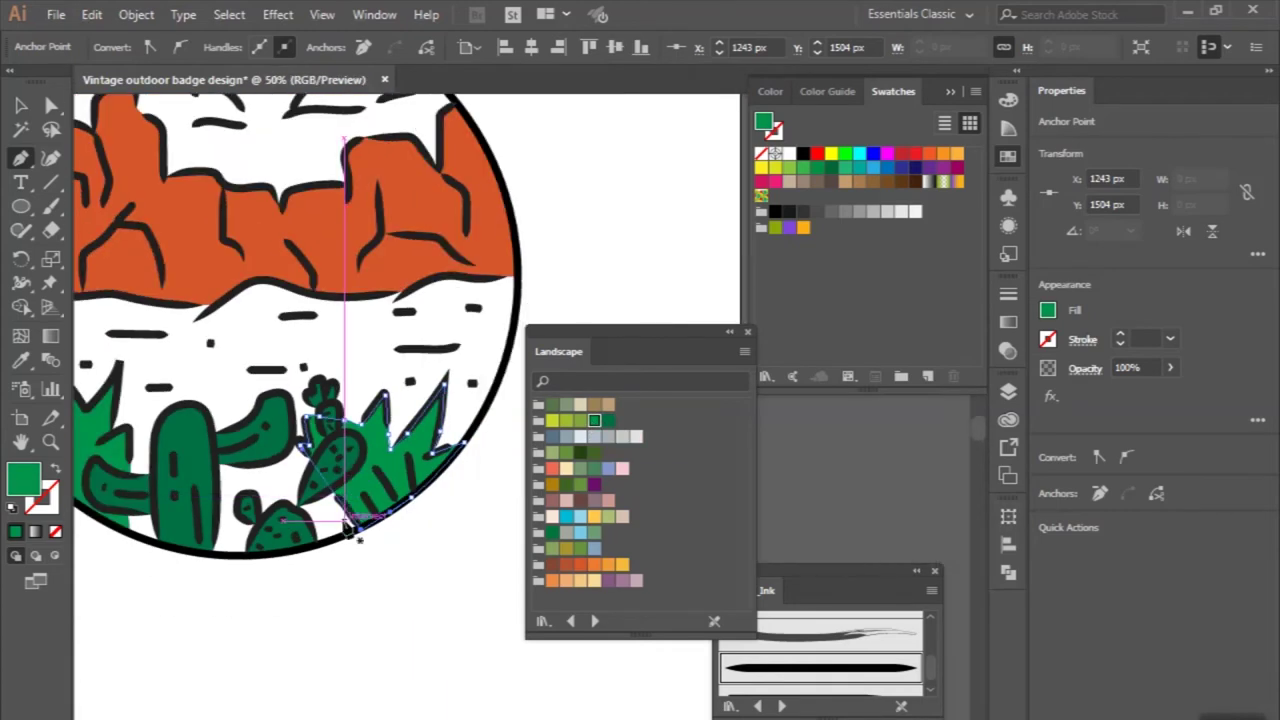
key(ctrl+minus)
Pen-trace the ground band's top edge along the cliff base from the cliffs' left edge.
scroll(187, 337, up, 3)
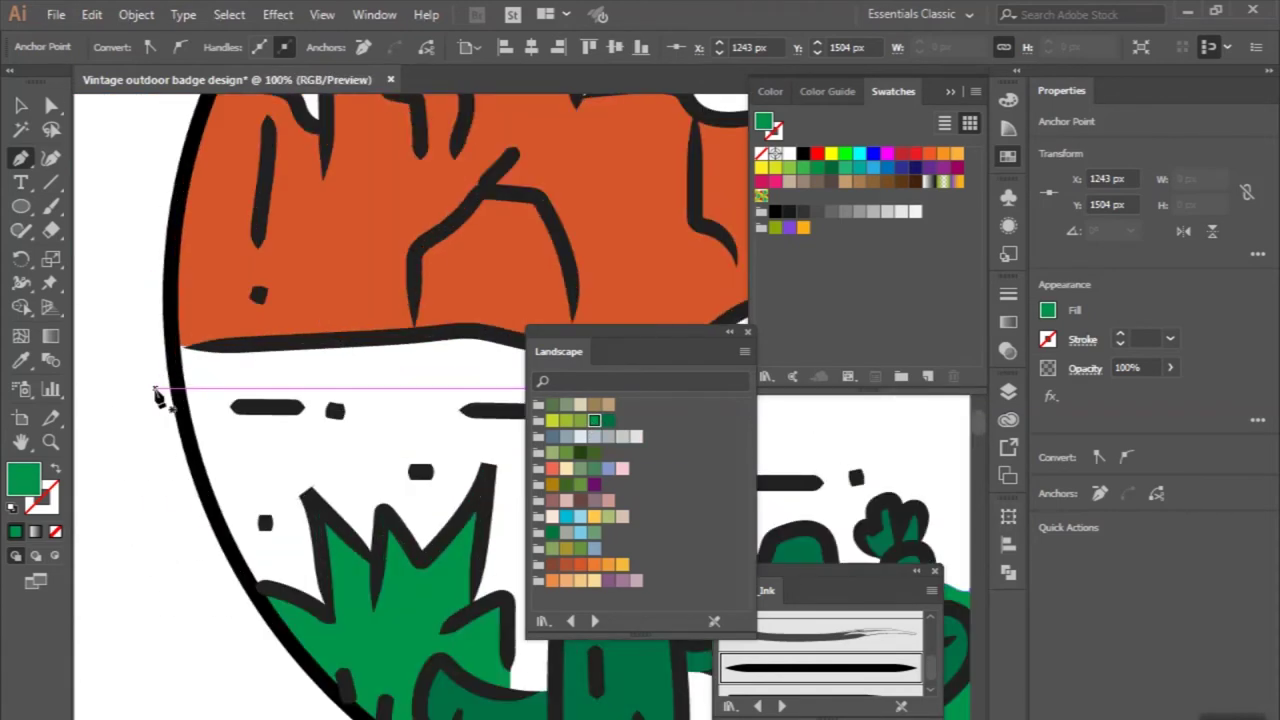
click(175, 350)
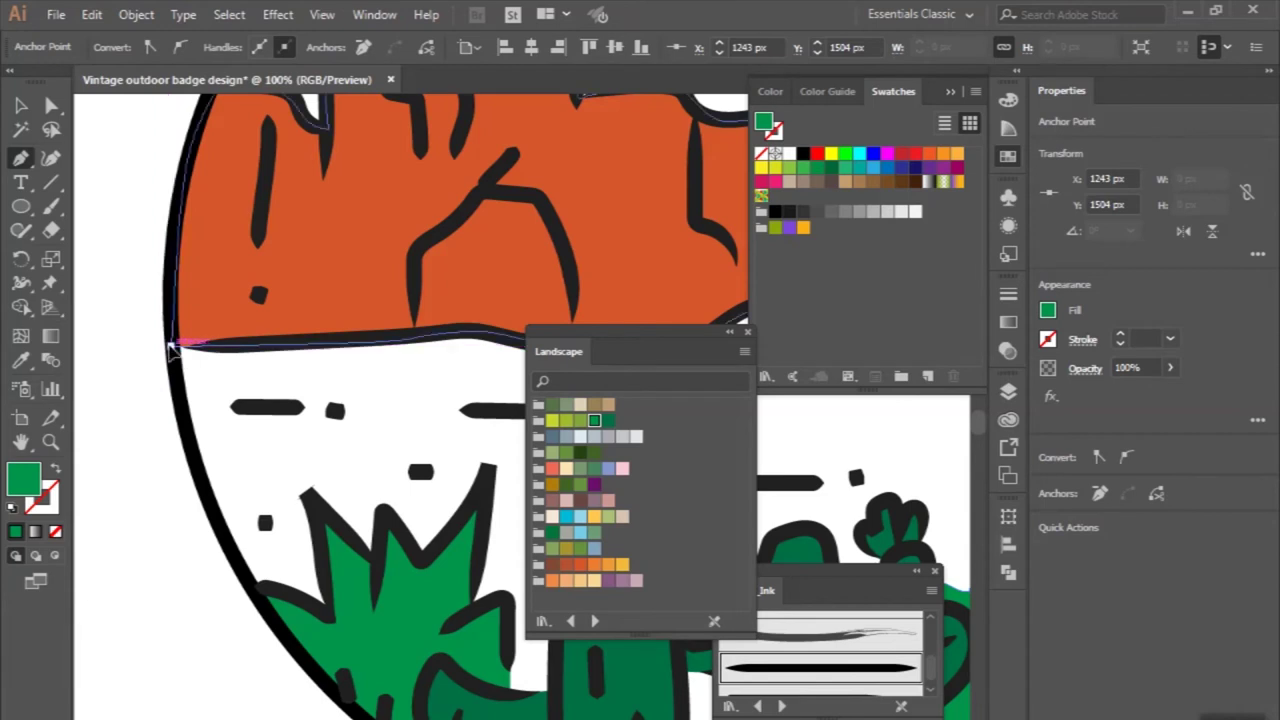
scroll(177, 347, up, 2)
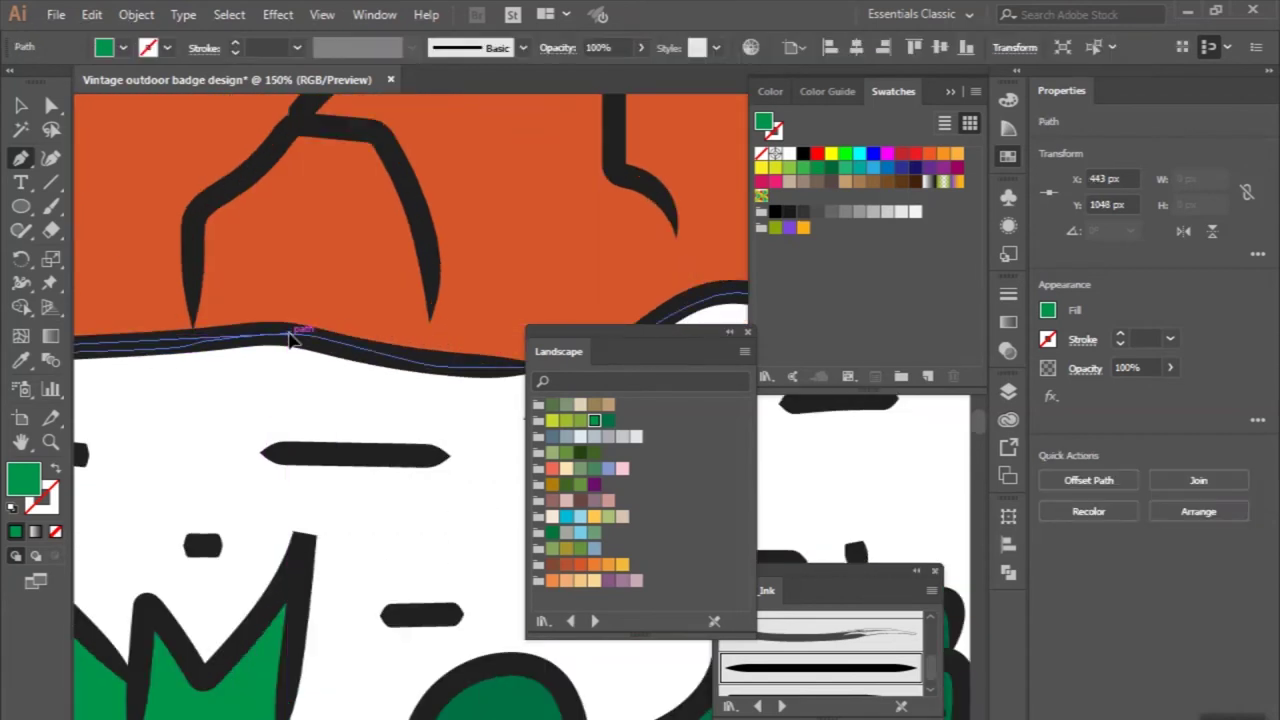
click(315, 337)
scroll(368, 355, right, 3)
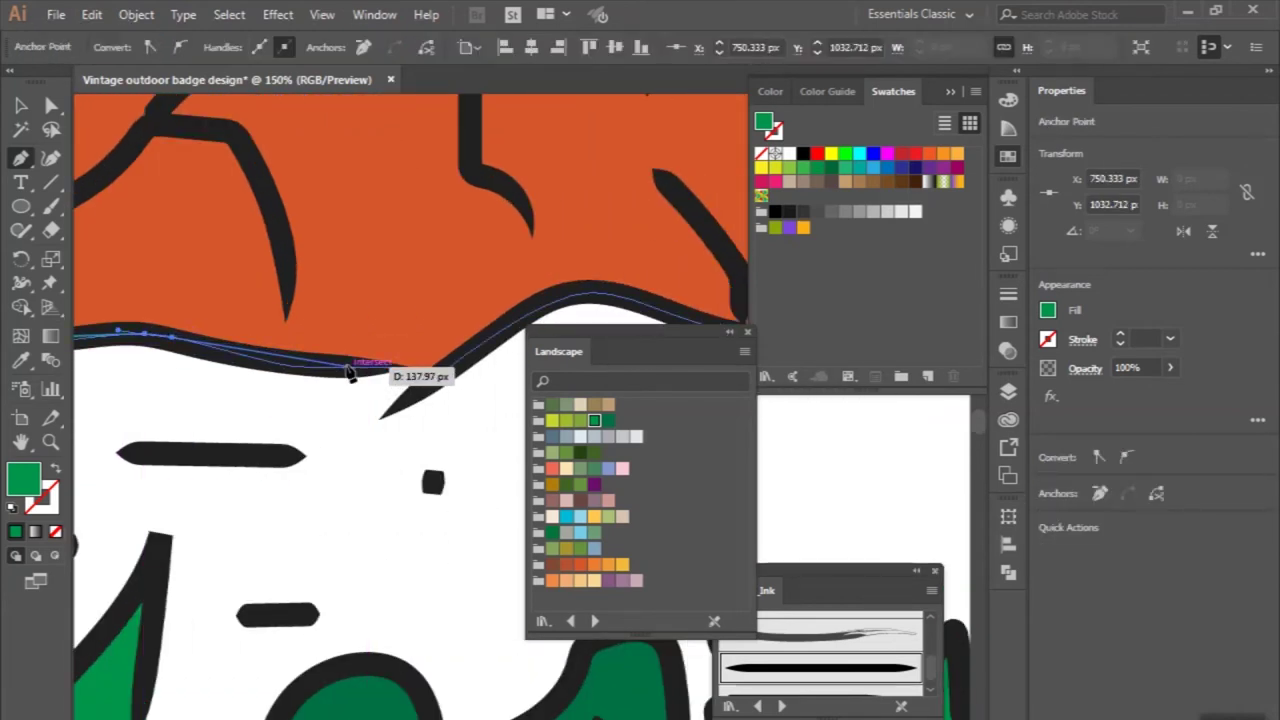
click(458, 365)
scroll(458, 366, right, 3)
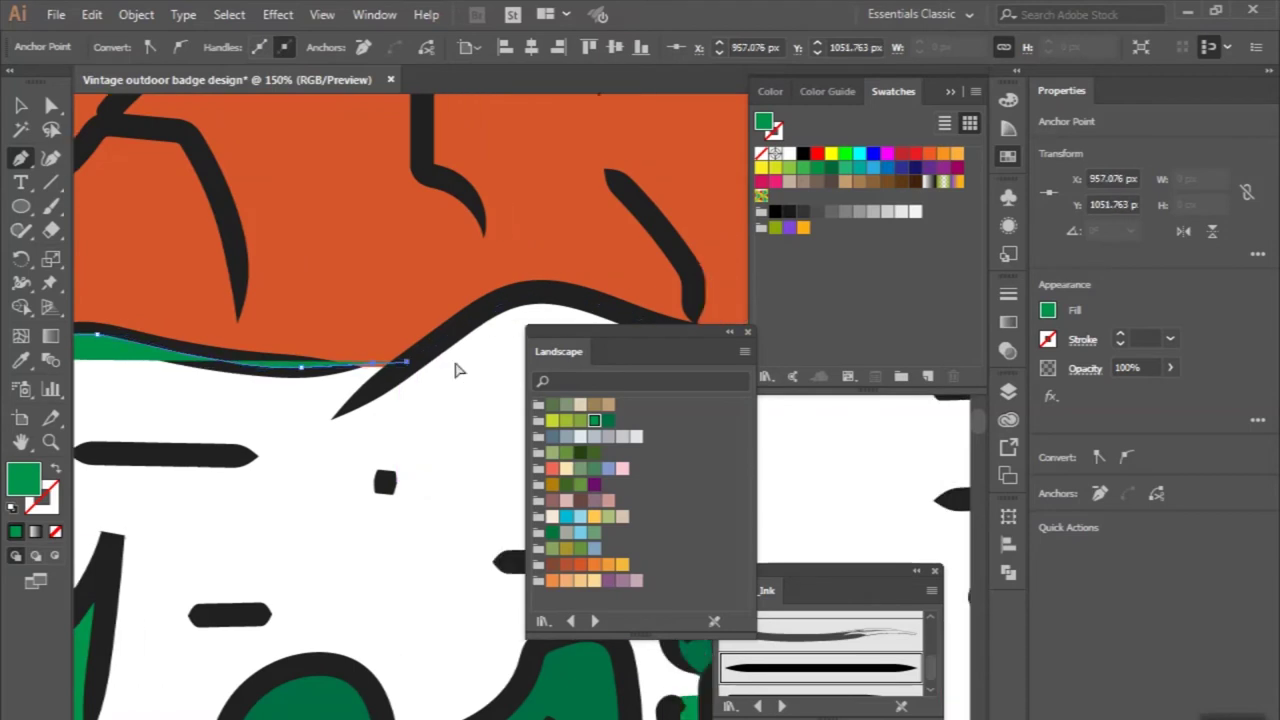
click(466, 293)
scroll(490, 300, right, 9)
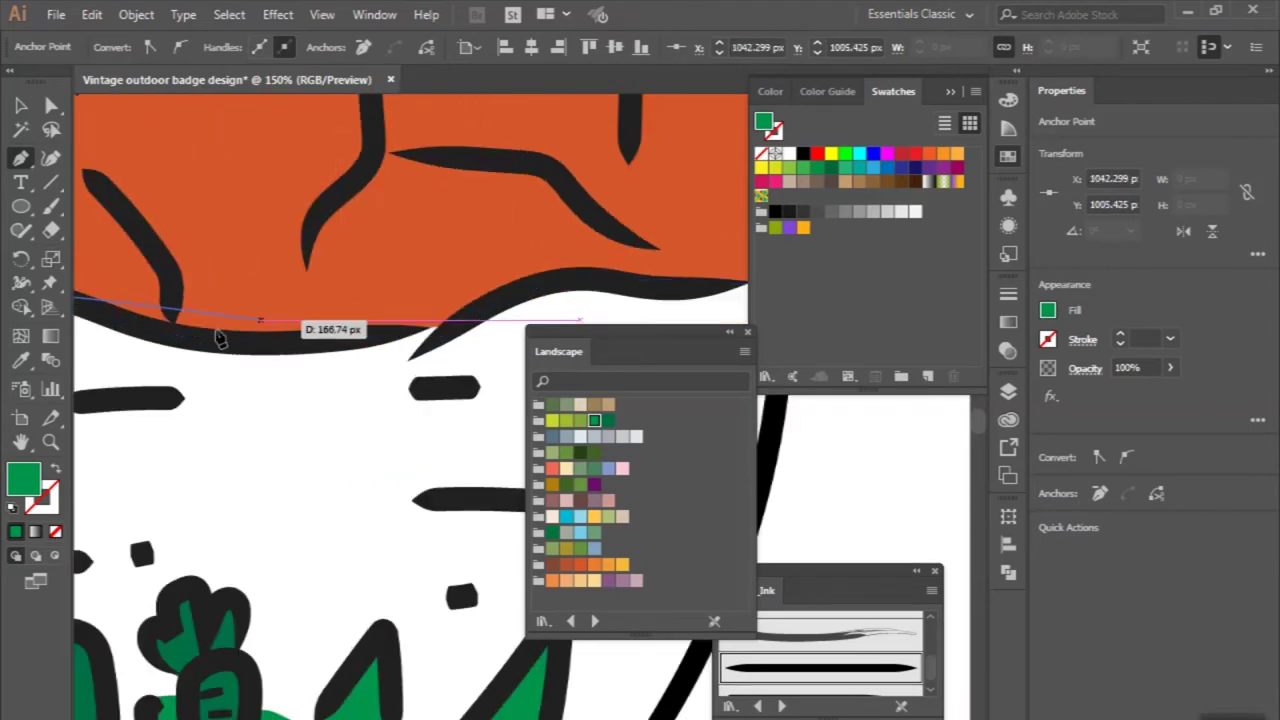
drag(159, 339, 203, 342)
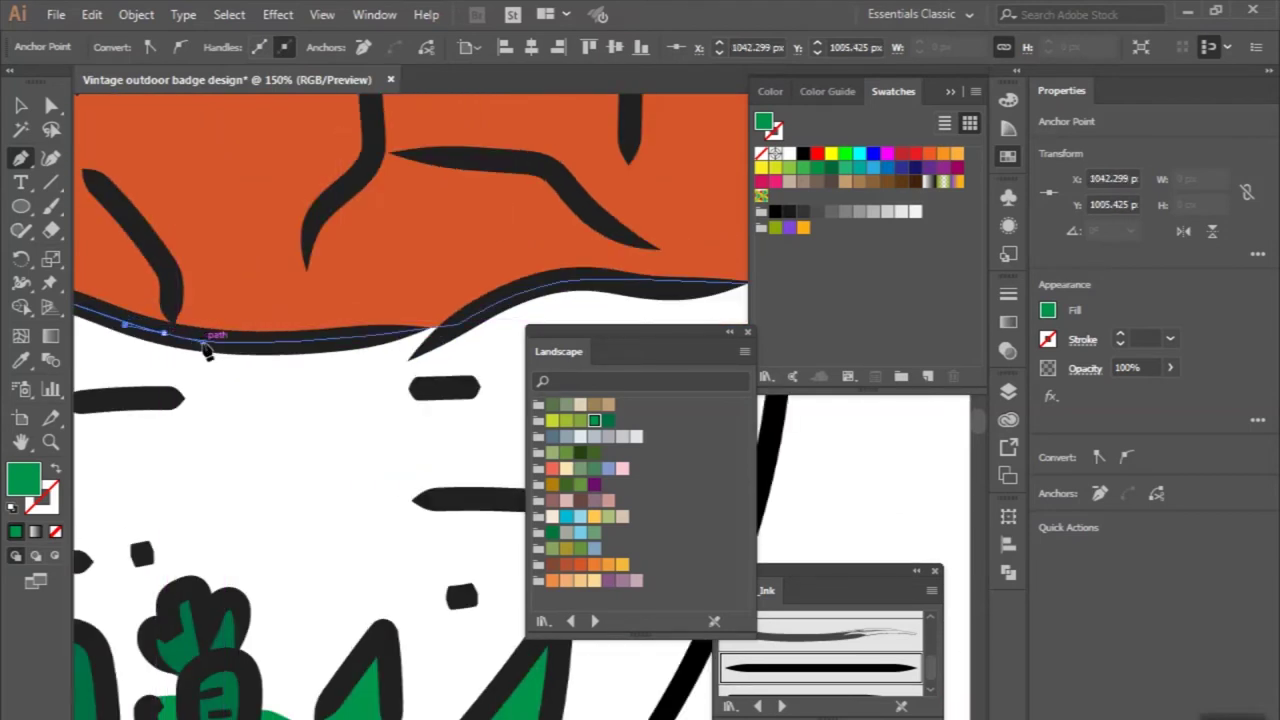
click(455, 330)
scroll(300, 300, right, 10)
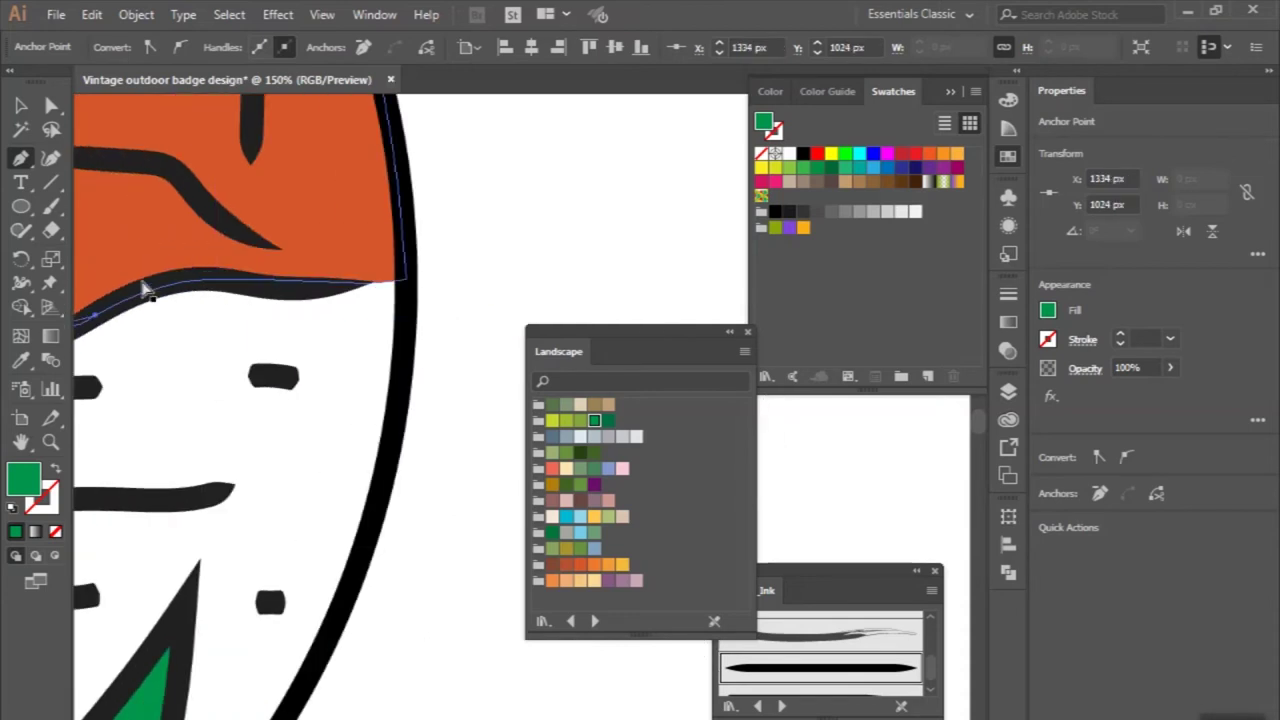
scroll(145, 290, left, 4)
scroll(145, 290, left, 2)
mouse_move(378, 268)
mouse_down()
mouse_move(463, 289)
mouse_move(443, 288)
mouse_up()
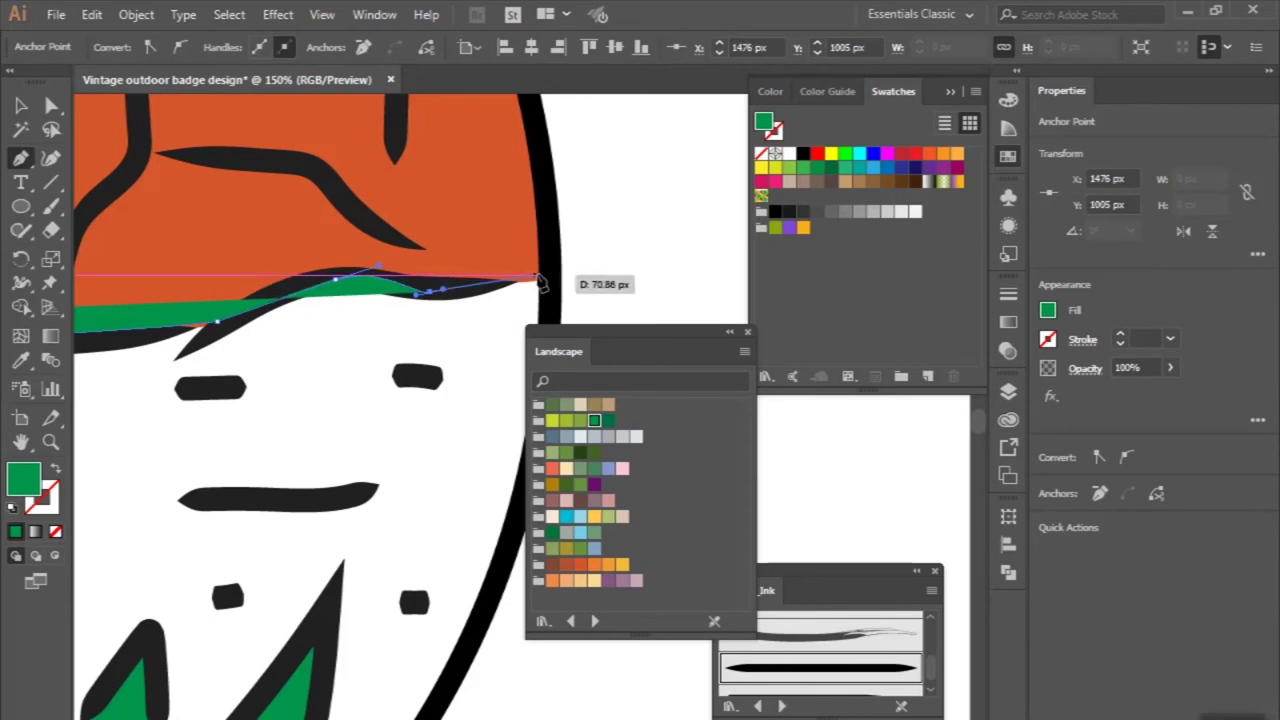
Continue the ground band around the circle's rim from the right edge, past the bottom, to the left edge.
click(545, 284)
key(ctrl+minus)
scroll(560, 275, down, 2)
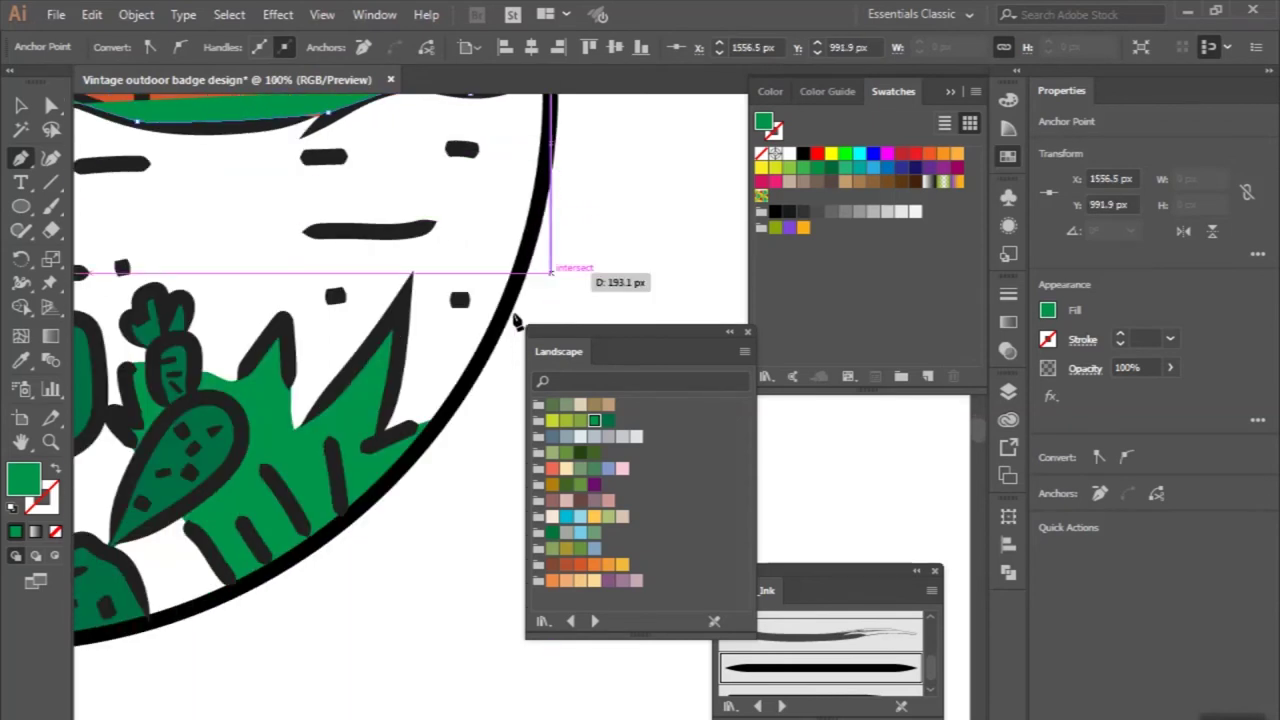
drag(488, 346, 427, 455)
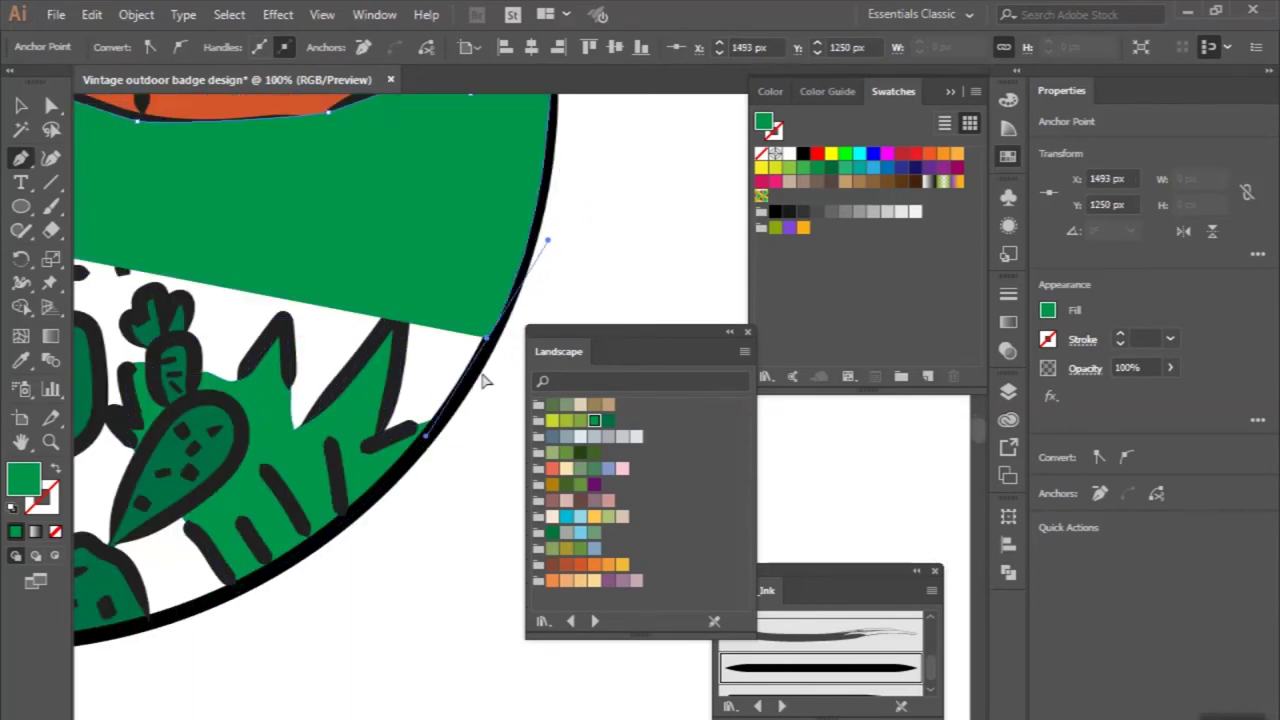
key(ctrl+minus)
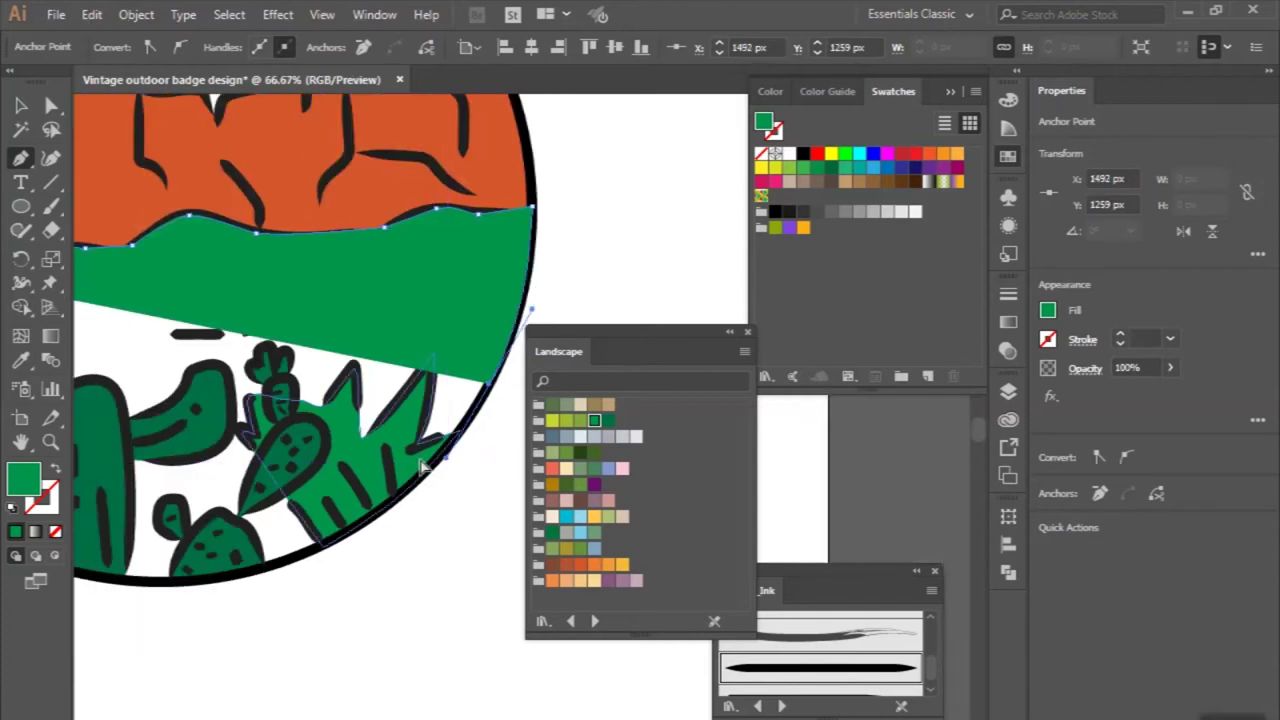
scroll(300, 560, up, 2)
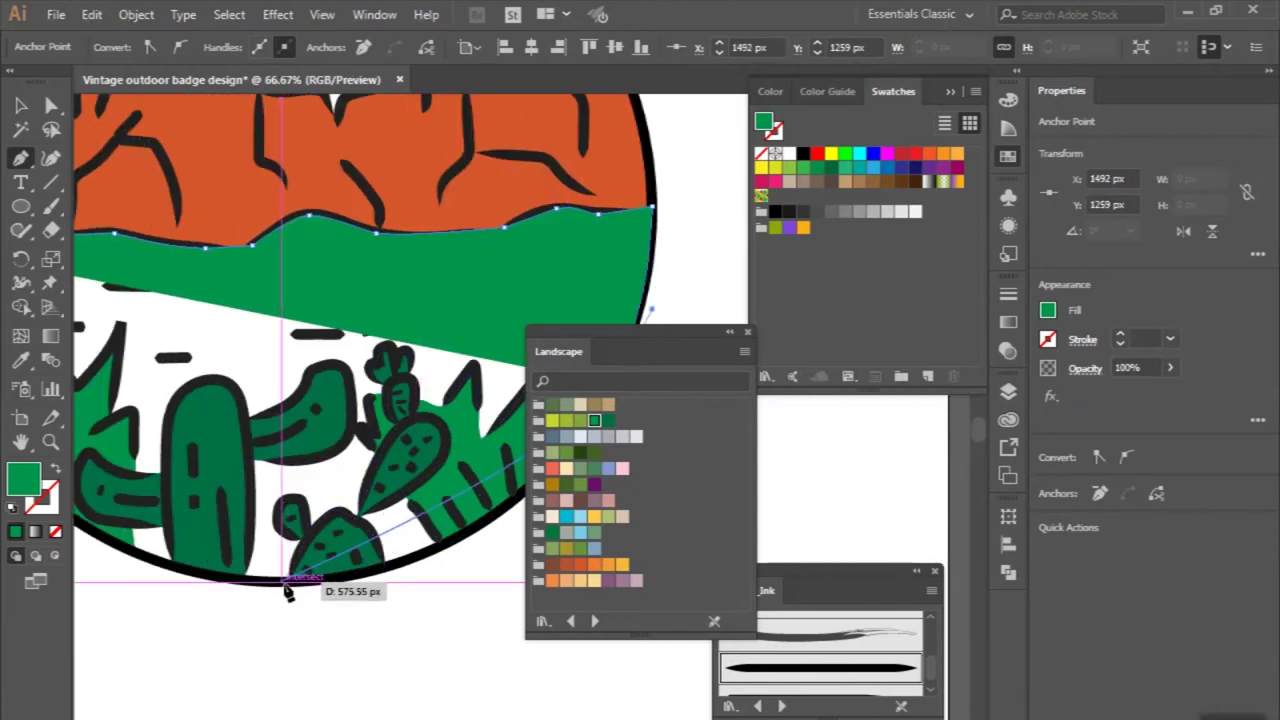
drag(283, 581, 115, 608)
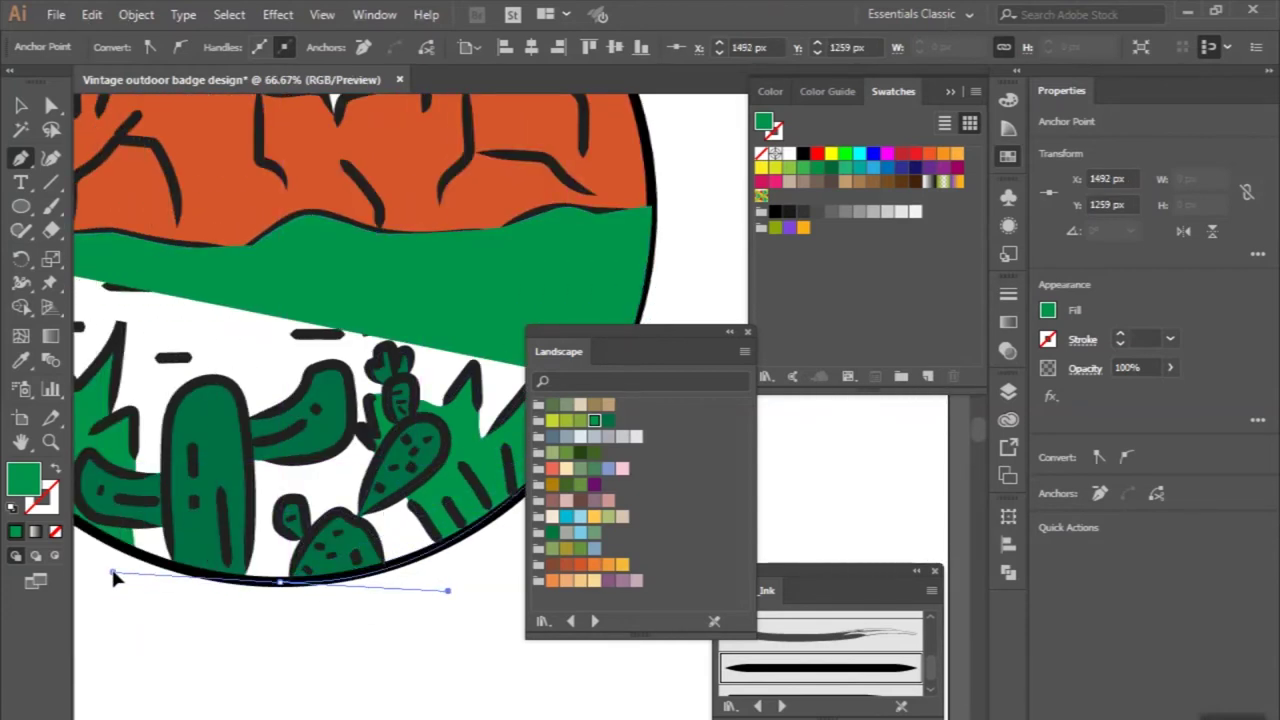
scroll(113, 578, left, 4)
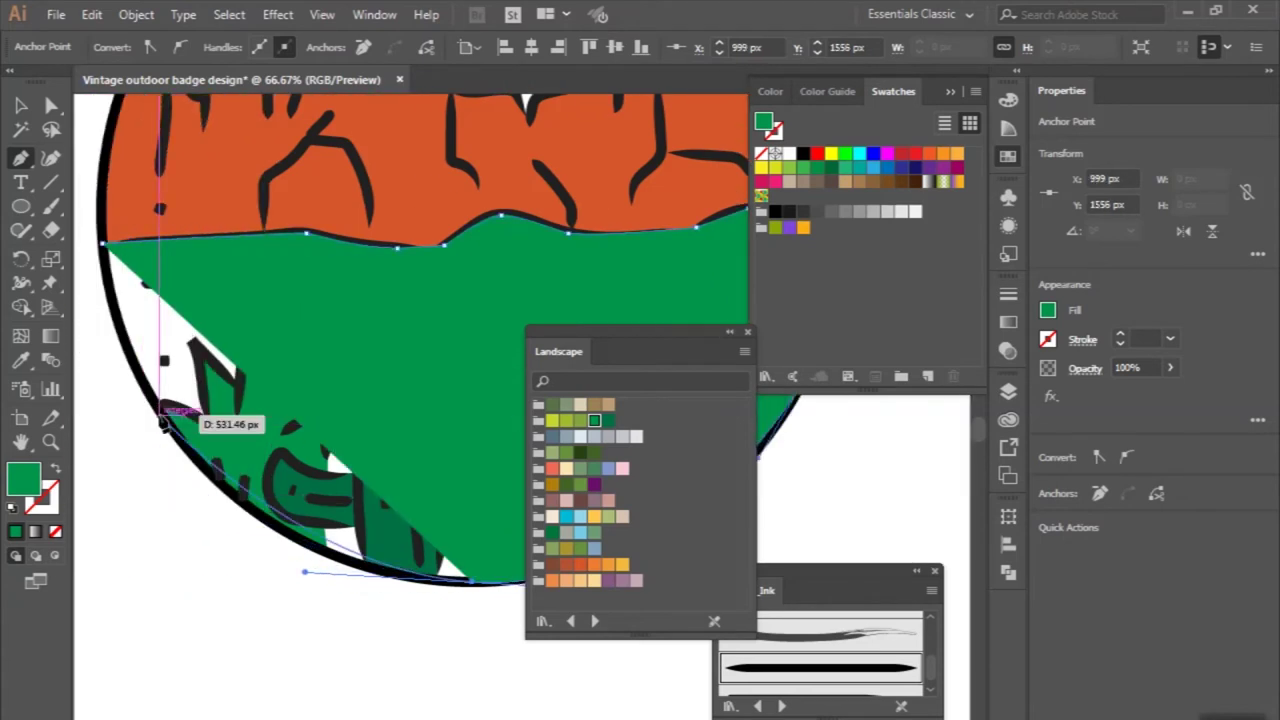
click(122, 330)
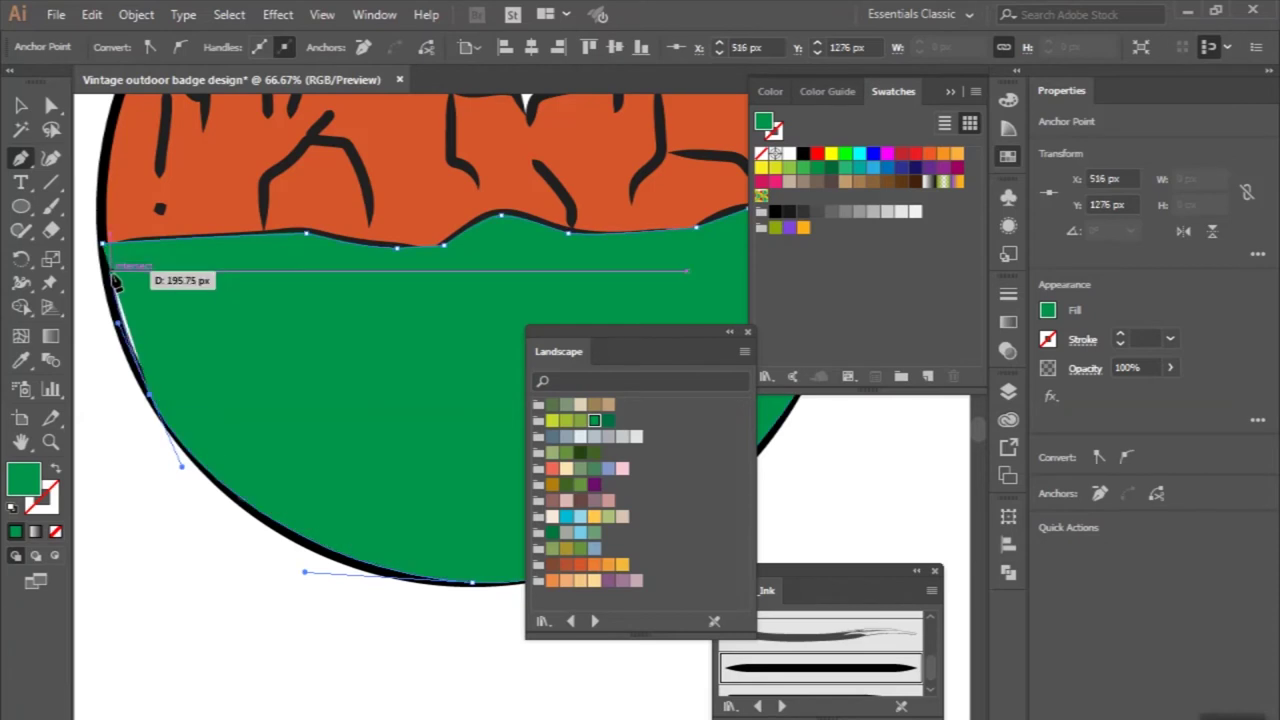
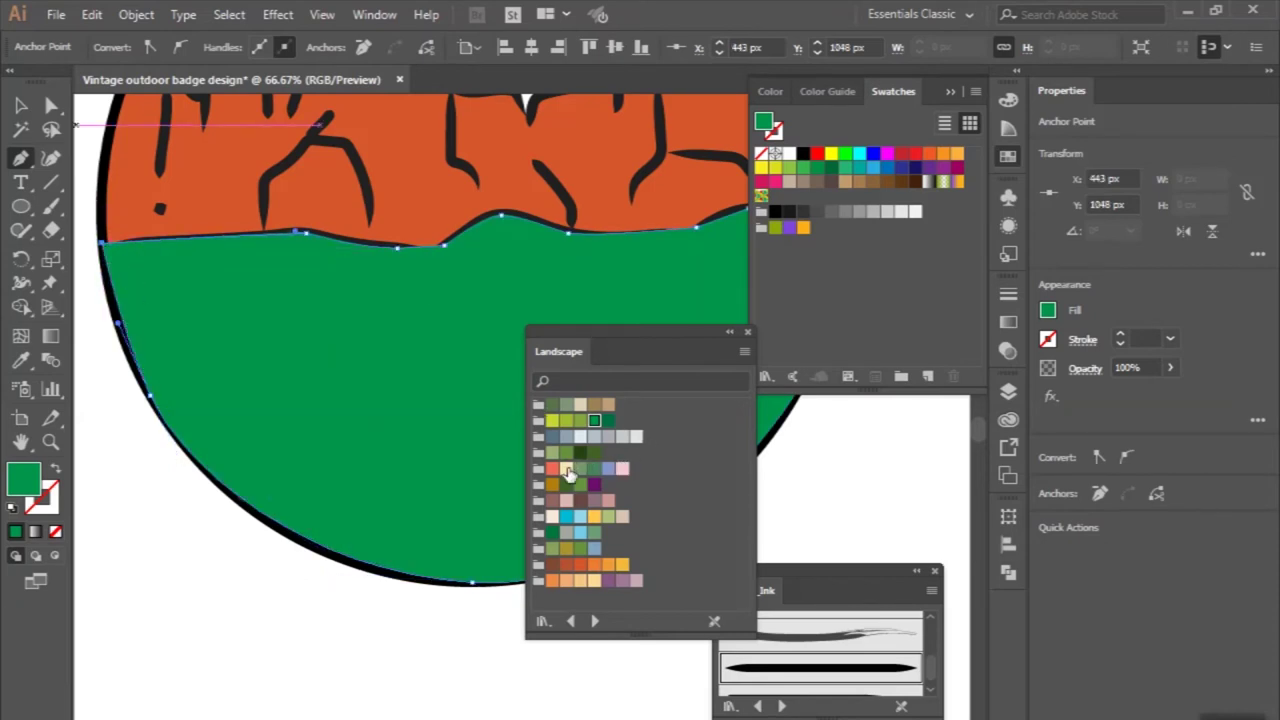
Fill the ground shape beneath the rocks with the light tan Landscape swatch.
click(594, 581)
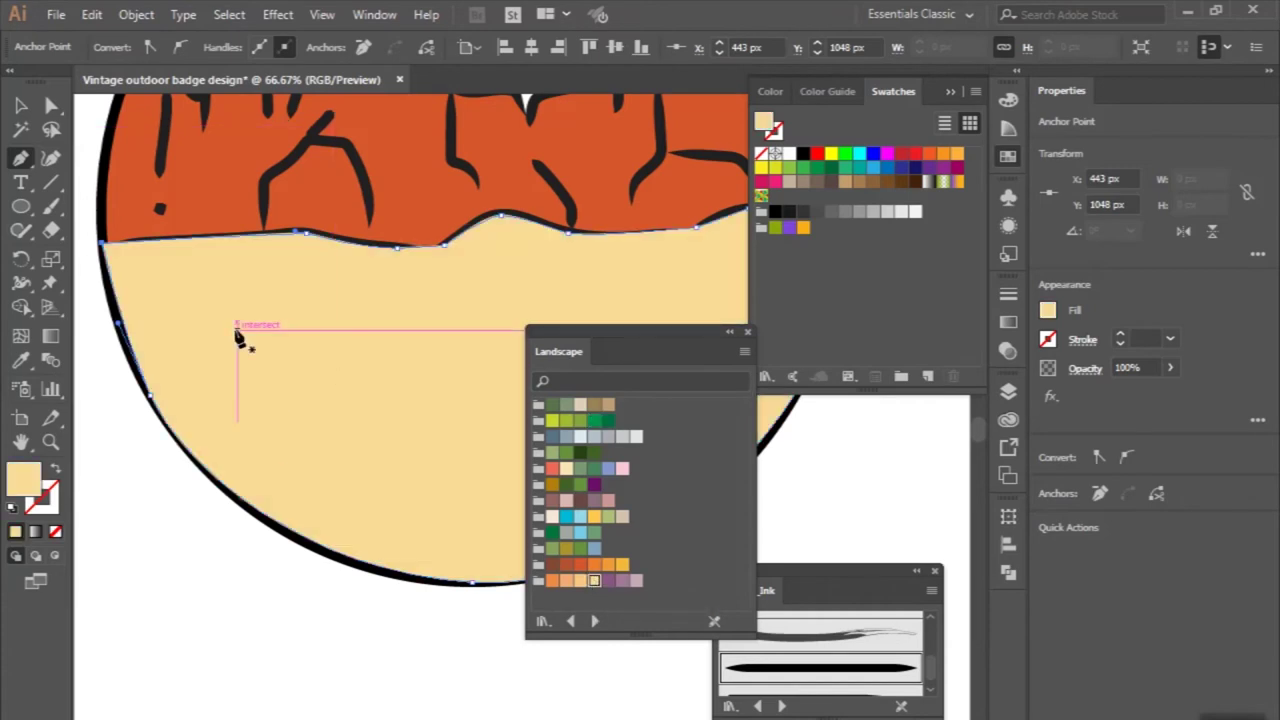
alt+scroll(250, 440, down, 3)
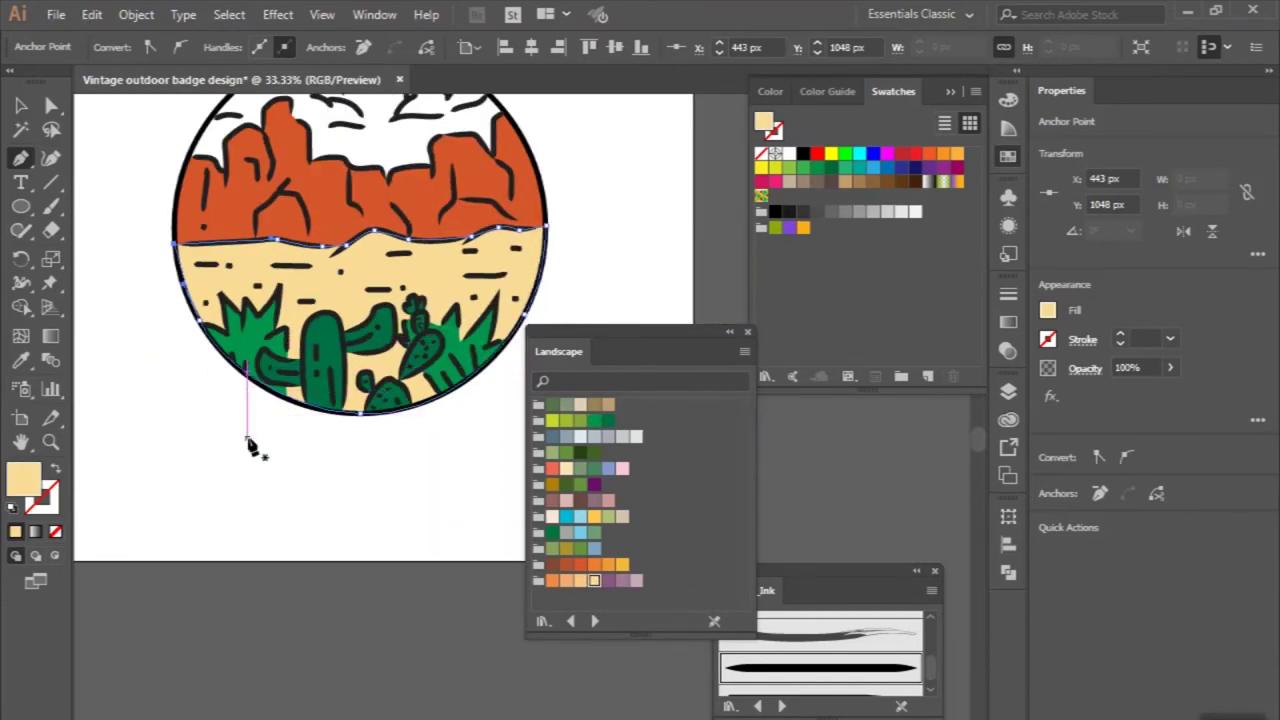
alt+scroll(252, 448, up, 1)
scroll(252, 448, up, 1)
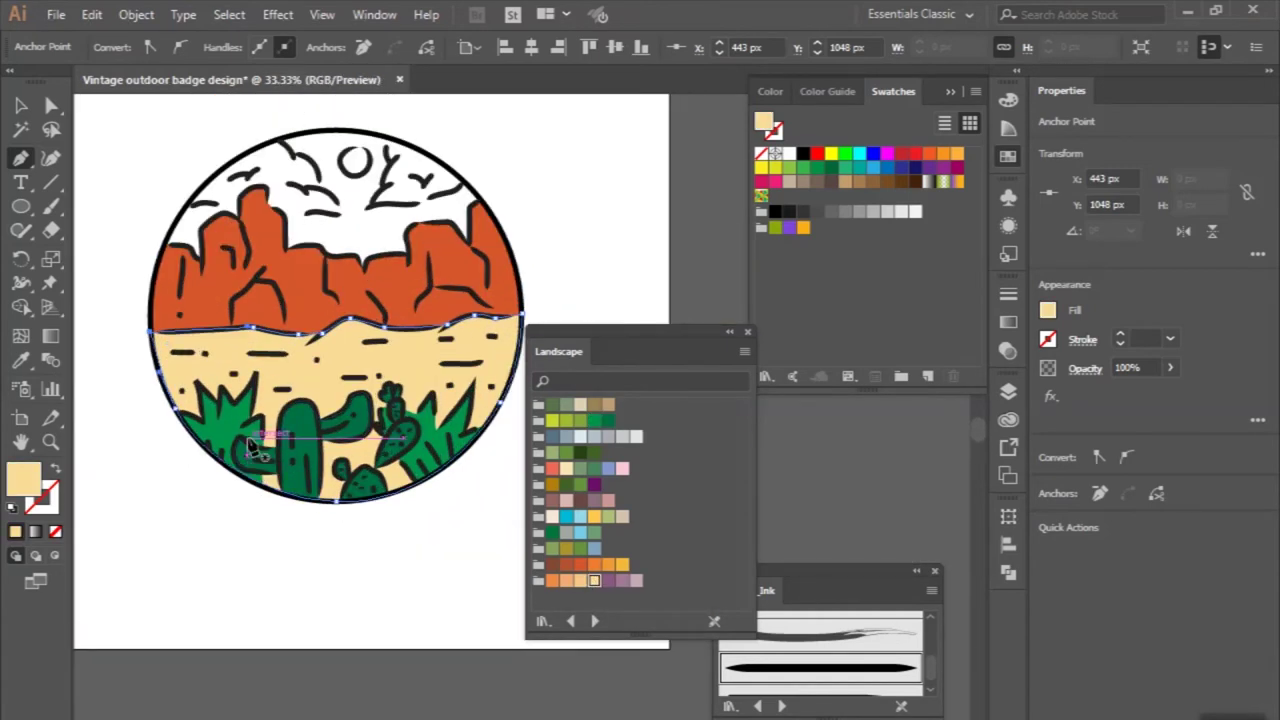
scroll(240, 440, up, 1)
scroll(225, 425, up, 1)
scroll(205, 408, up, 2)
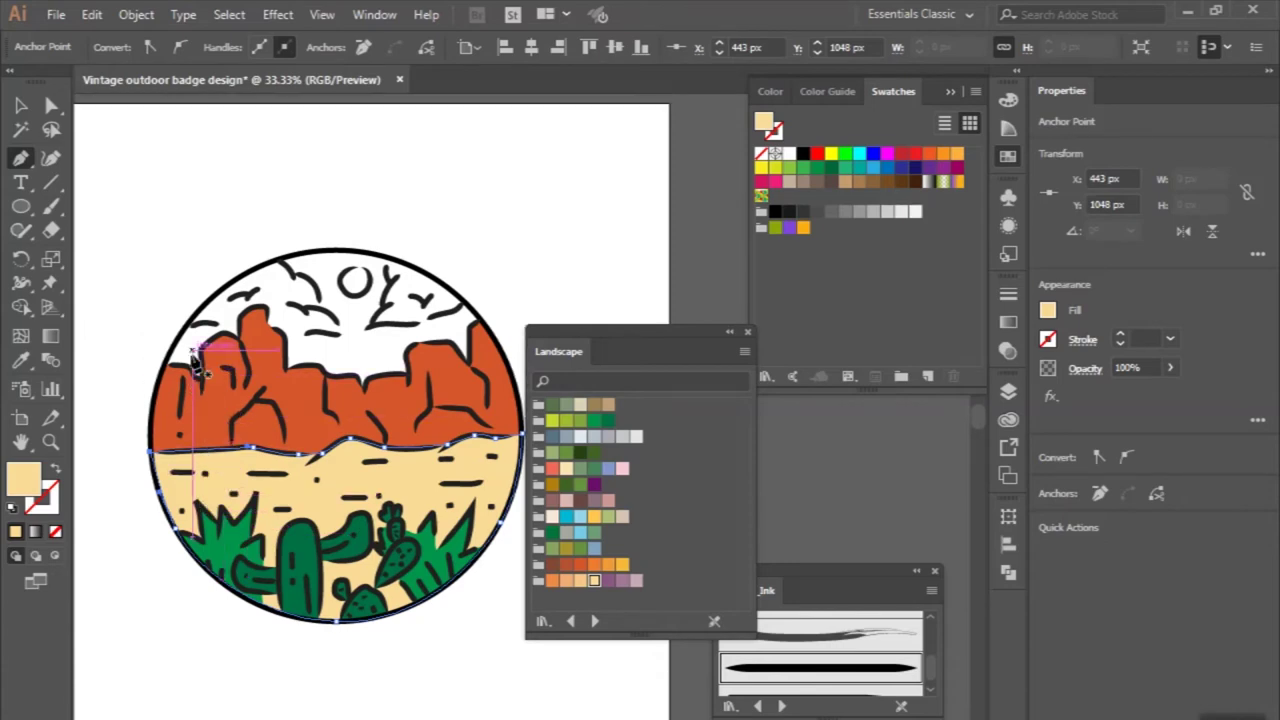
alt+scroll(195, 370, up, 2)
alt+scroll(113, 376, up, 1)
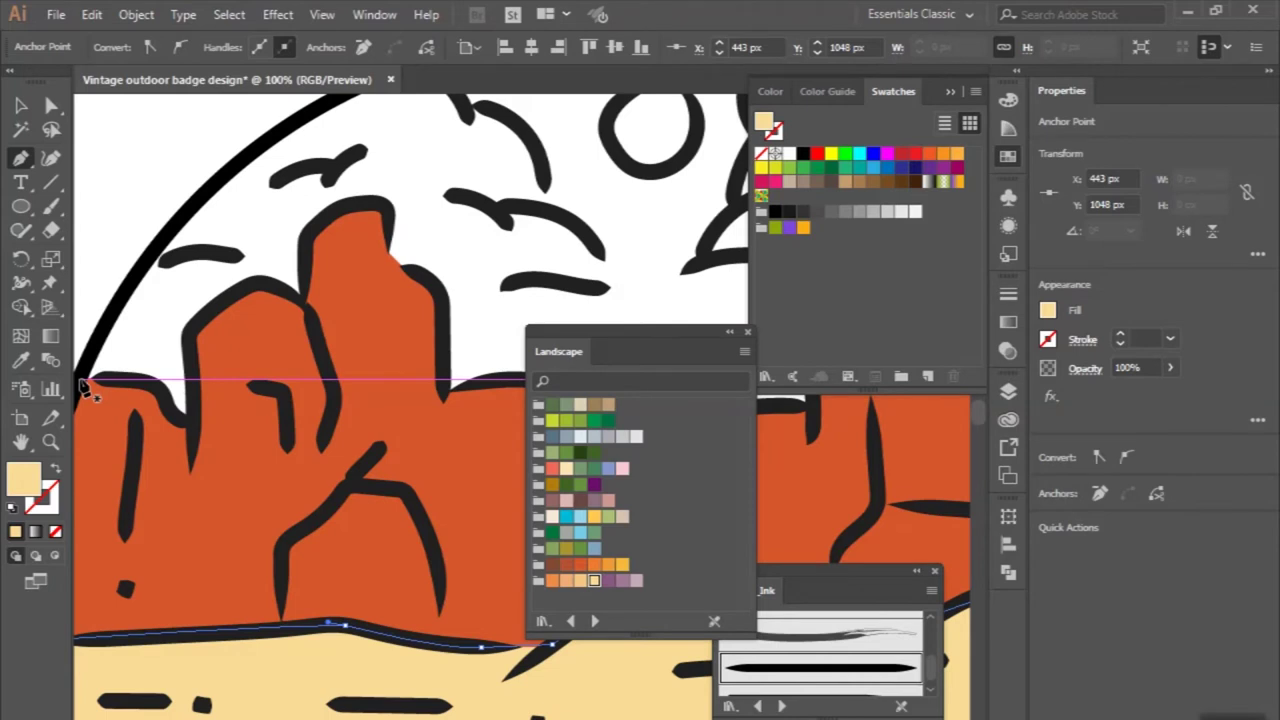
Start the sky path at the left rock and trace up to the peak and notch.
click(96, 379)
mouse_move(156, 375)
mouse_down()
mouse_move(180, 396)
mouse_move(233, 395)
mouse_up()
click(207, 432)
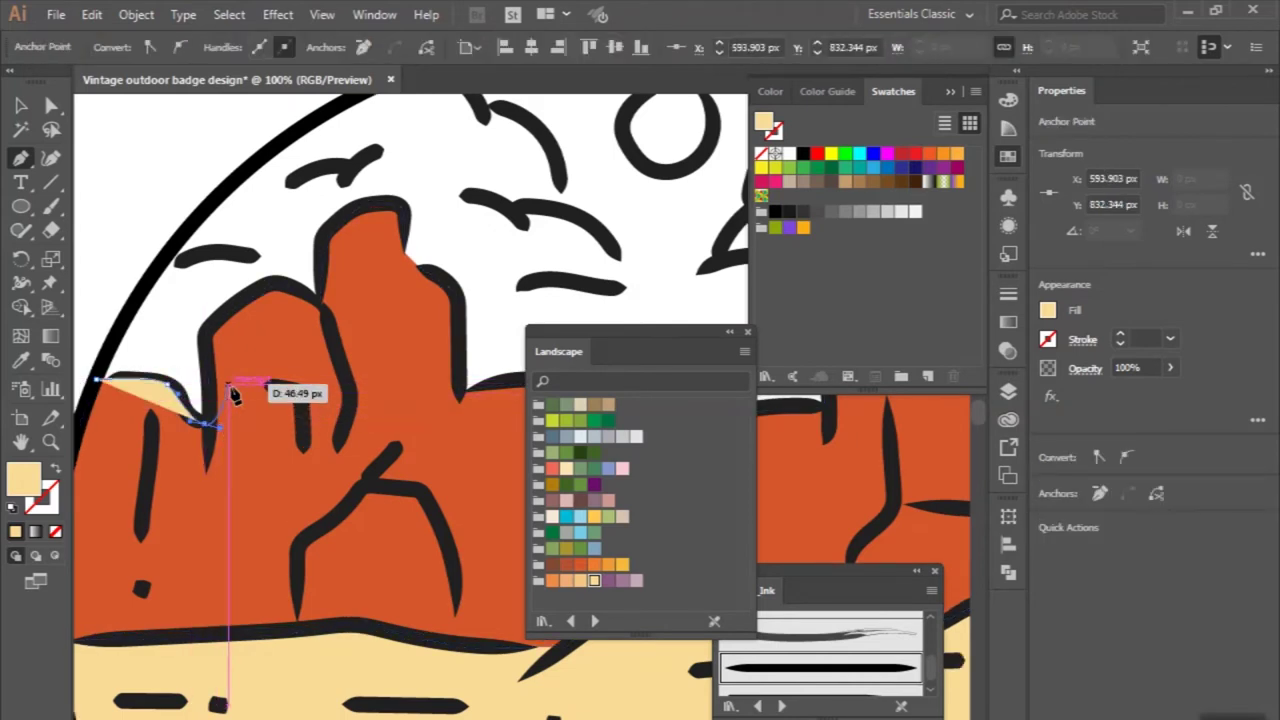
drag(272, 284, 320, 298)
drag(330, 240, 337, 246)
drag(395, 205, 388, 213)
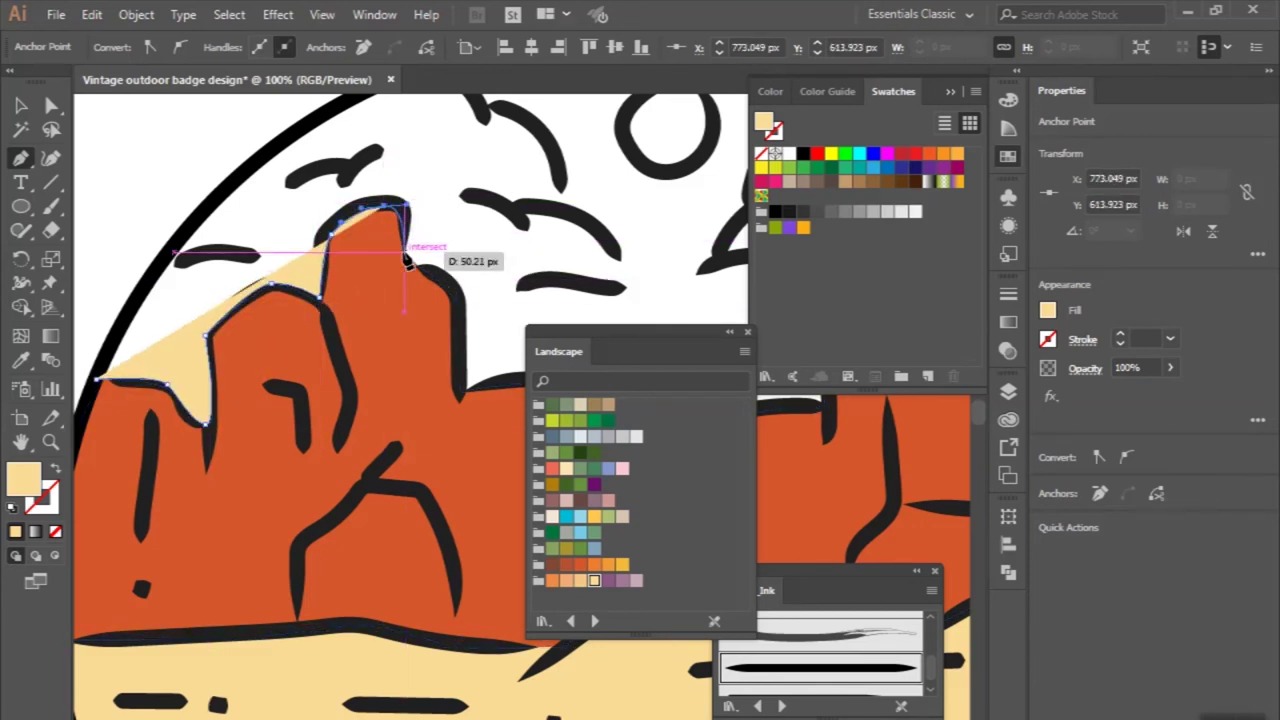
click(404, 250)
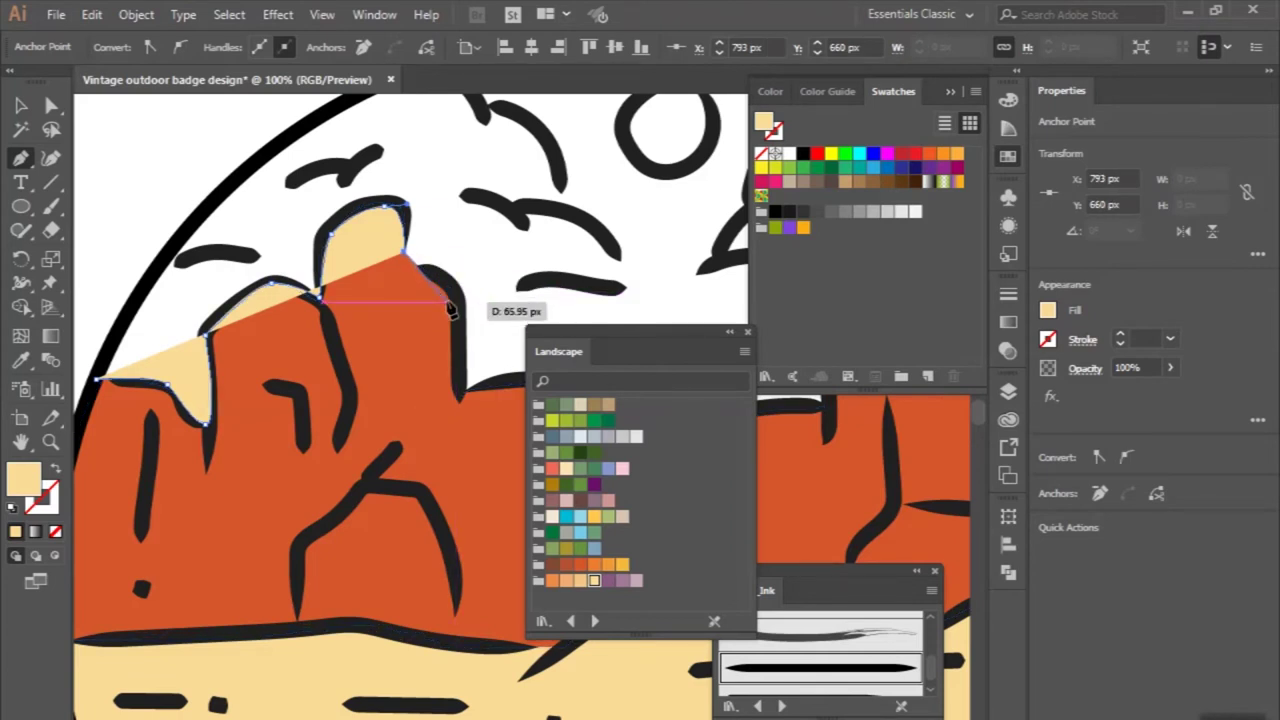
key(ctrl+plus)
key(ctrl+plus)
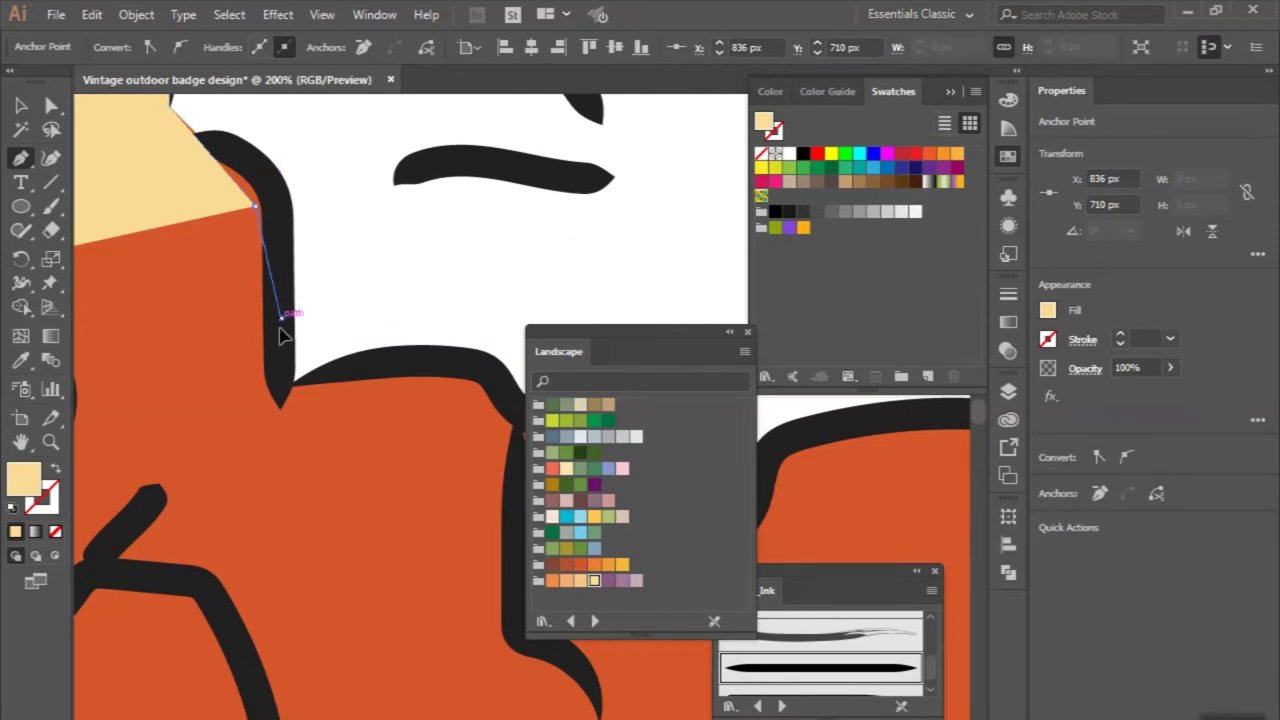
click(281, 405)
Continue the path across the remaining rock tops and notches, then straight up.
scroll(470, 372, up, 3)
scroll(167, 439, up, 3)
scroll(369, 401, up, 2)
click(397, 420)
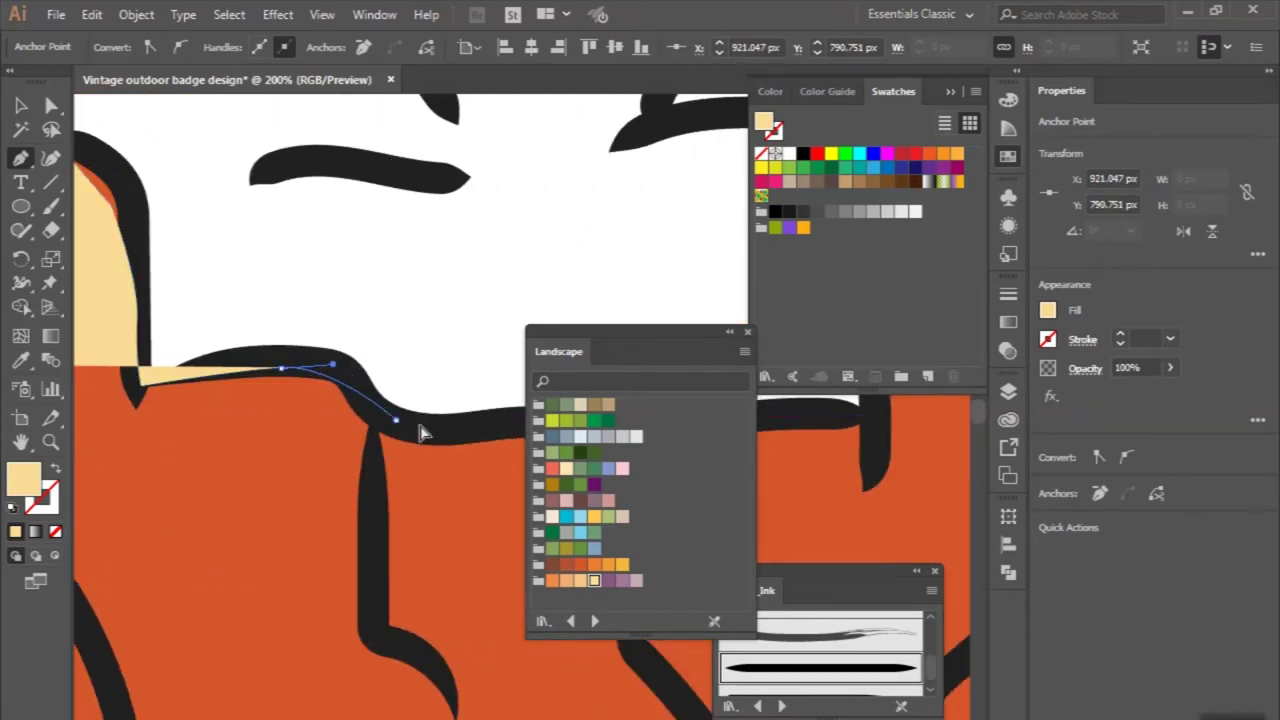
scroll(397, 427, right, 4)
click(370, 430)
click(415, 512)
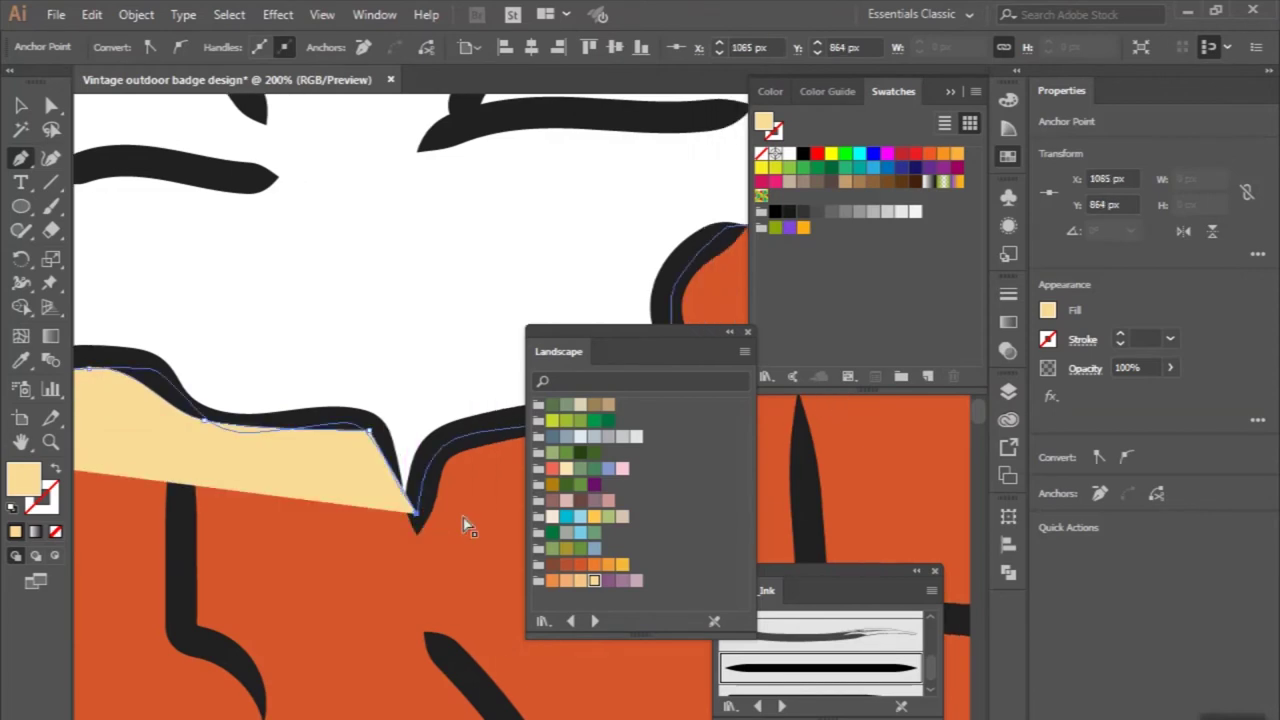
scroll(463, 518, right, 2)
drag(405, 427, 512, 407)
scroll(413, 473, down, 1)
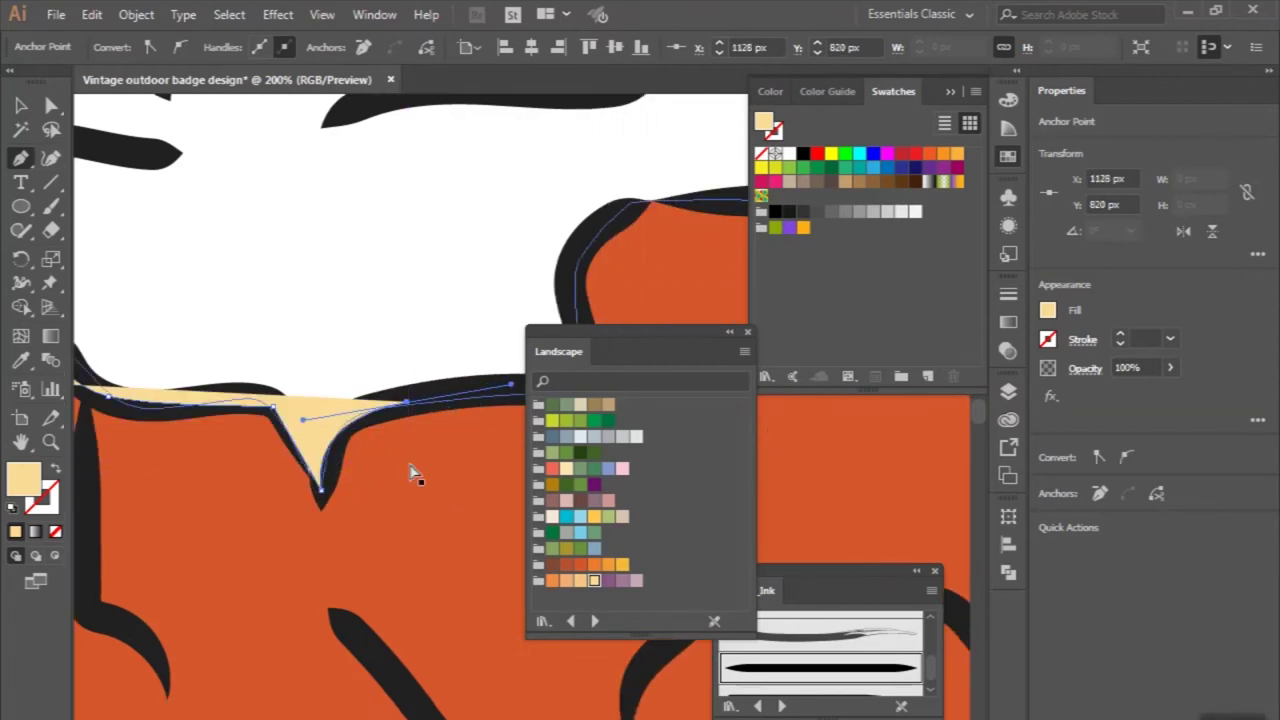
scroll(413, 473, right, 3)
click(441, 388)
drag(465, 238, 530, 190)
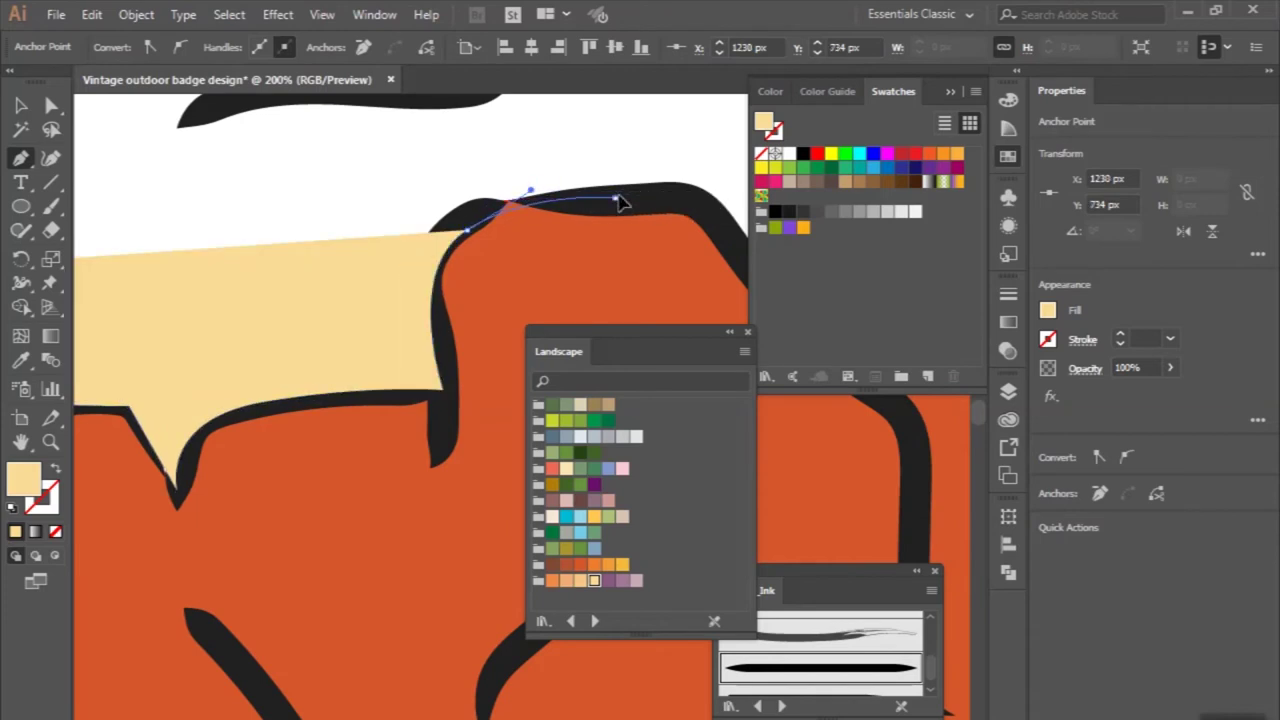
scroll(619, 202, right, 5)
drag(375, 197, 404, 191)
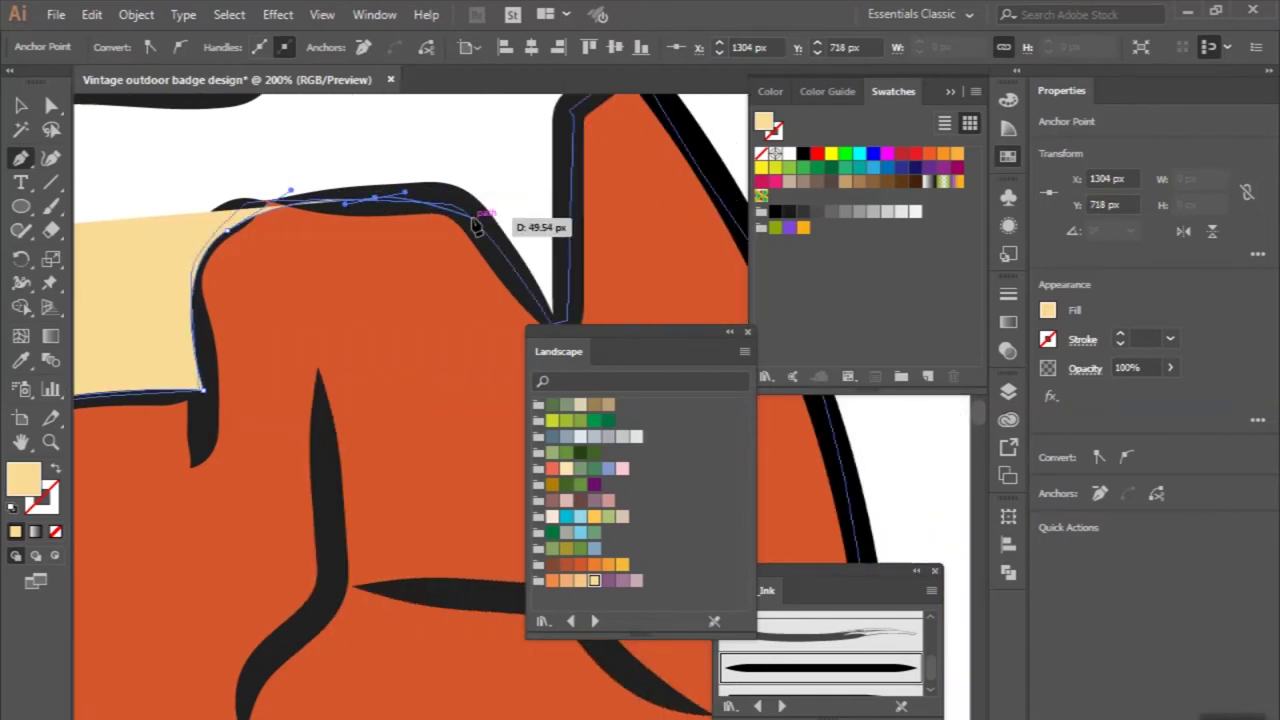
click(472, 216)
scroll(471, 223, right, 4)
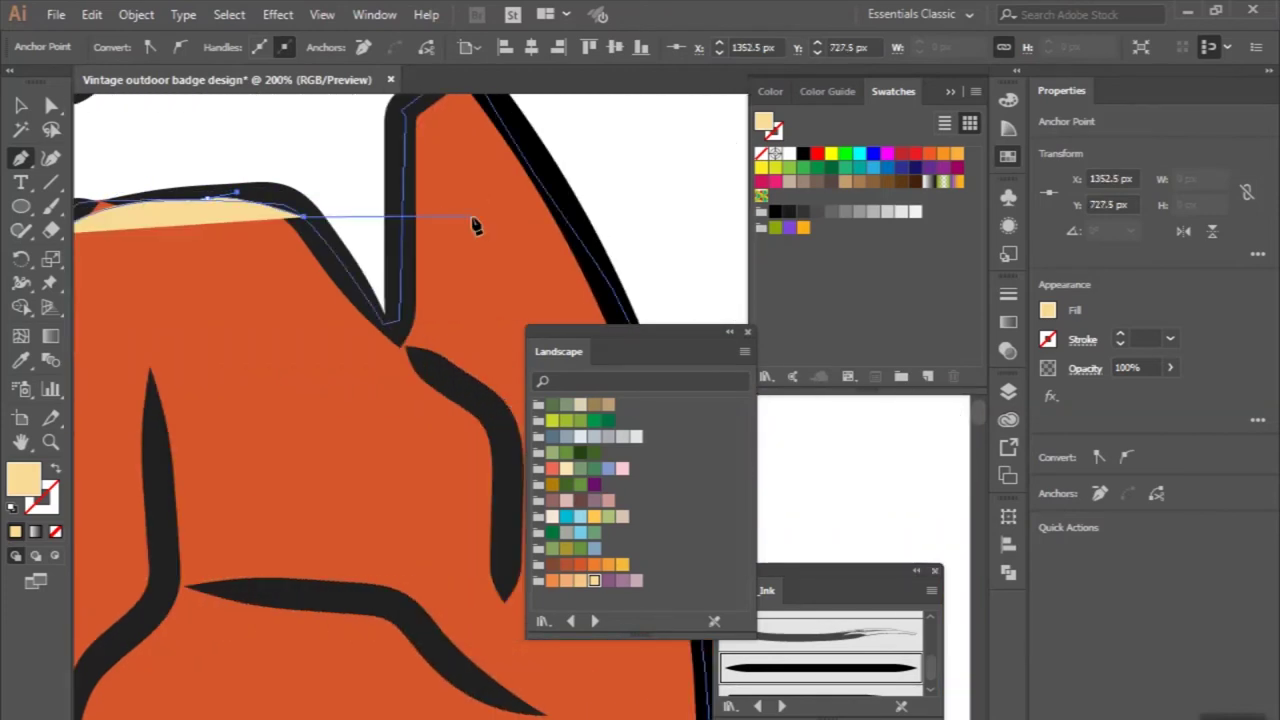
click(393, 338)
click(407, 221)
Curve the path across the badge's top and down its left edge to close it.
scroll(412, 230, up, 3)
alt+scroll(410, 238, down, 1)
alt+scroll(466, 186, down, 1)
alt+scroll(470, 185, down, 1)
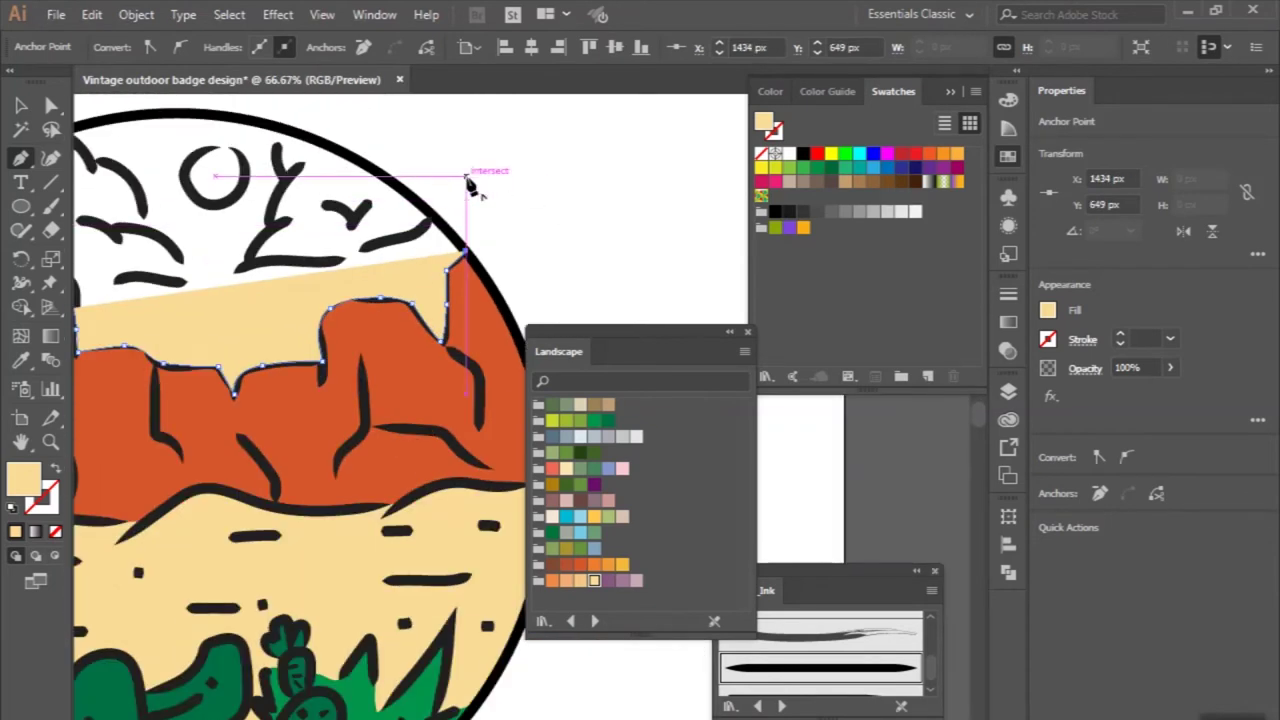
scroll(466, 186, left, 3)
scroll(466, 186, left, 2)
drag(363, 138, 182, 140)
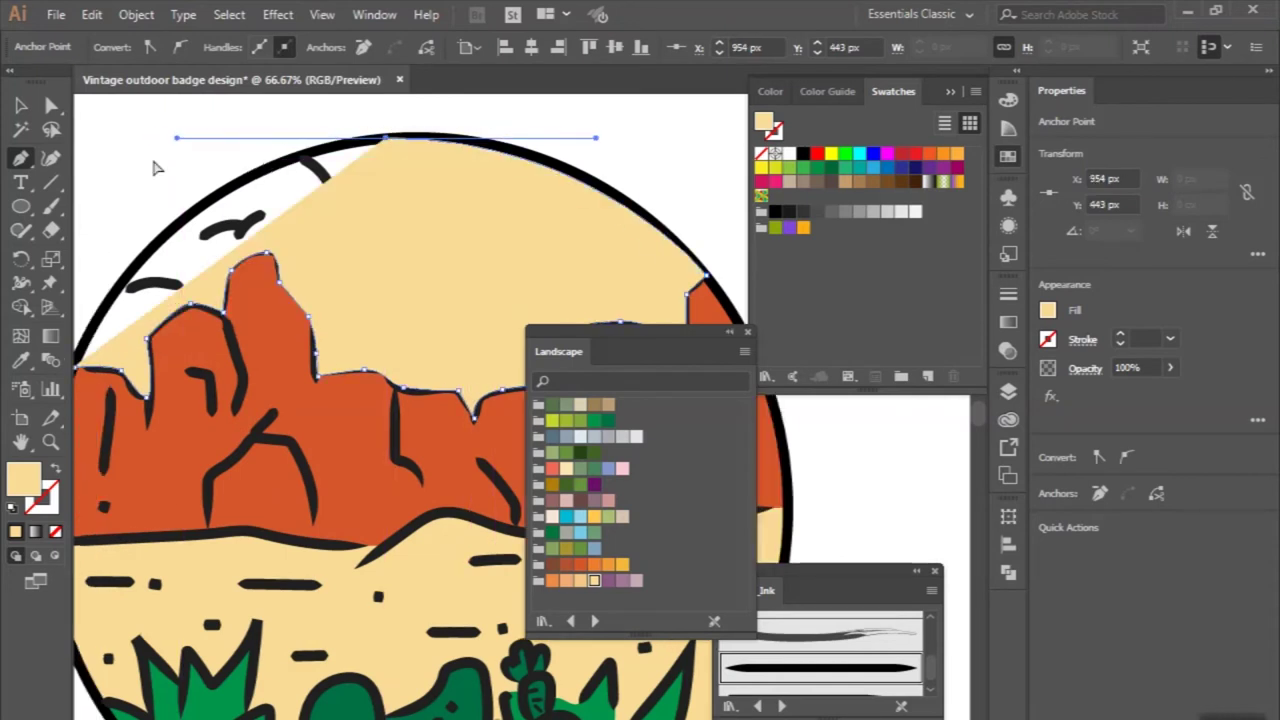
scroll(157, 166, left, 2)
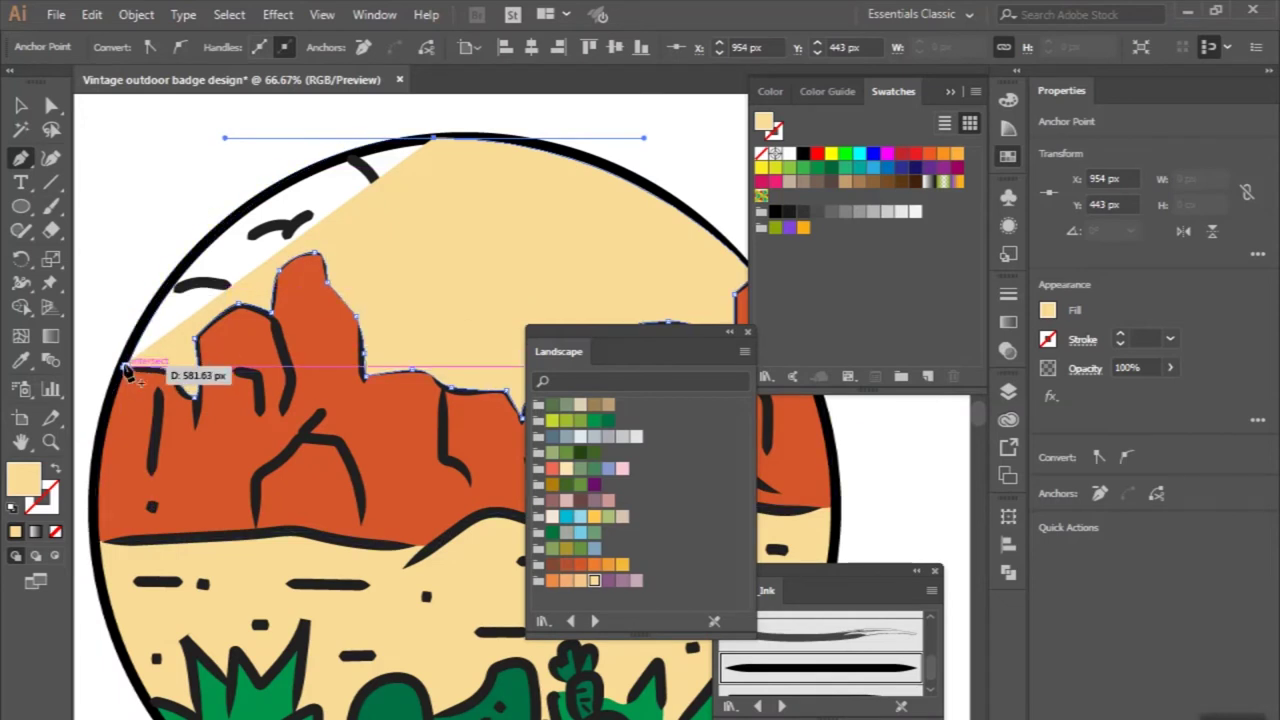
drag(124, 369, 161, 366)
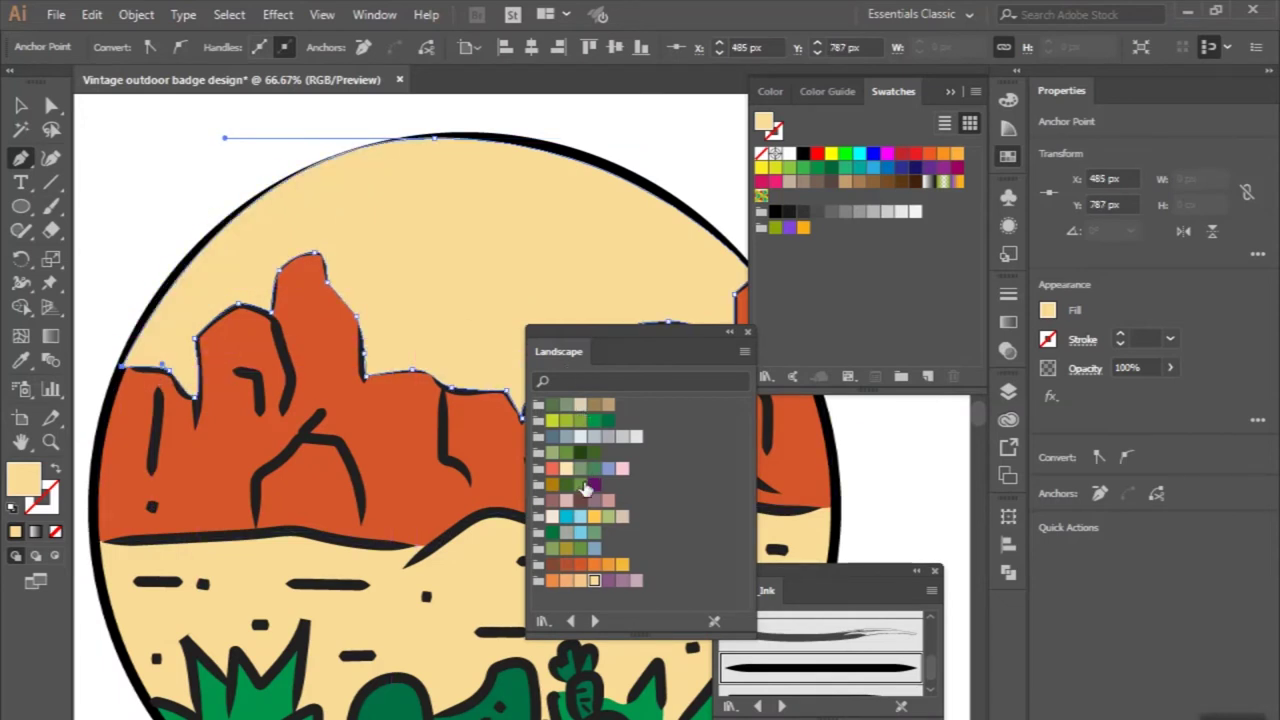
Fill the traced sky shape cyan and send it behind the sun and cloud linework.
click(566, 517)
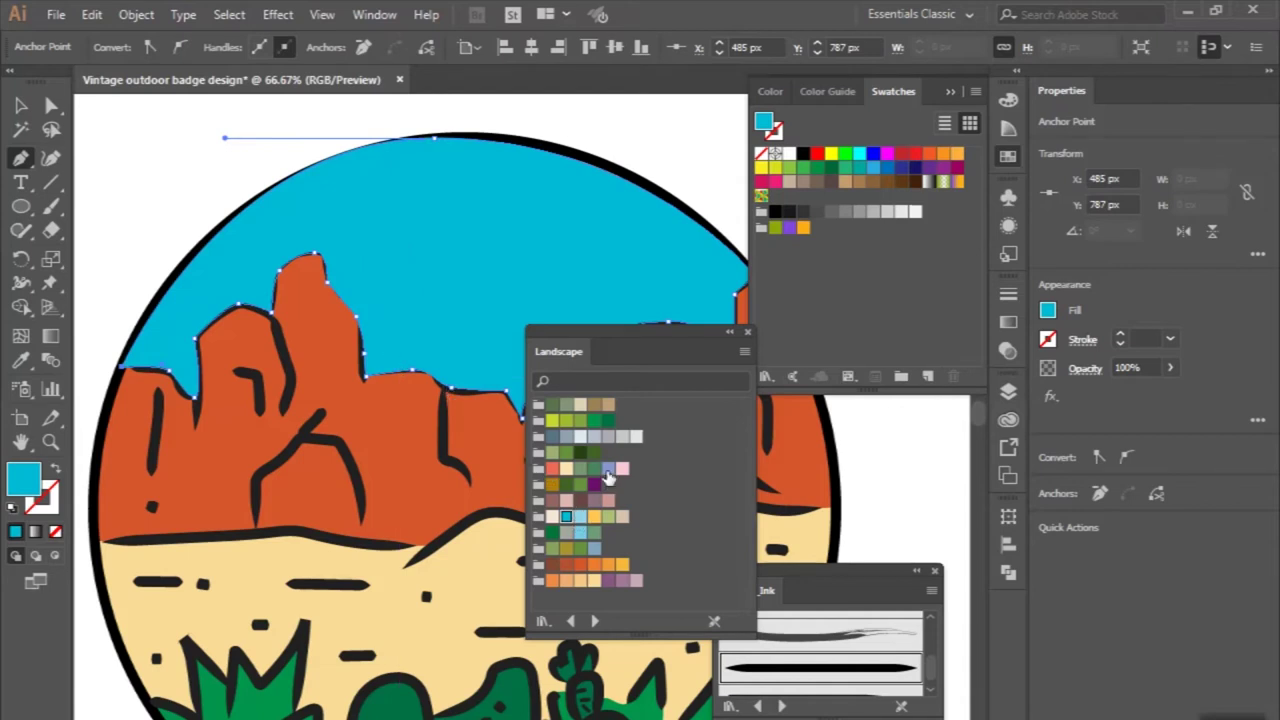
click(566, 517)
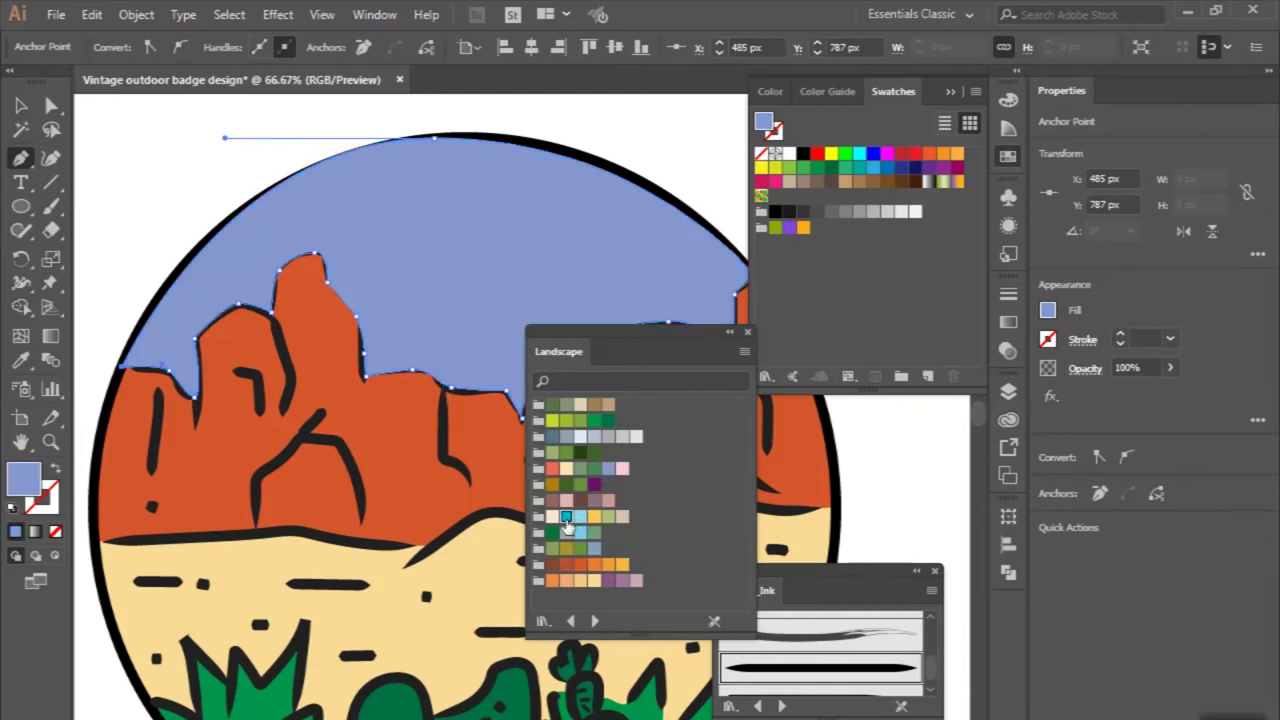
key(ctrl+shift+bracketleft)
key(ctrl+minus)
key(ctrl+minus)
key(ctrl+minus)
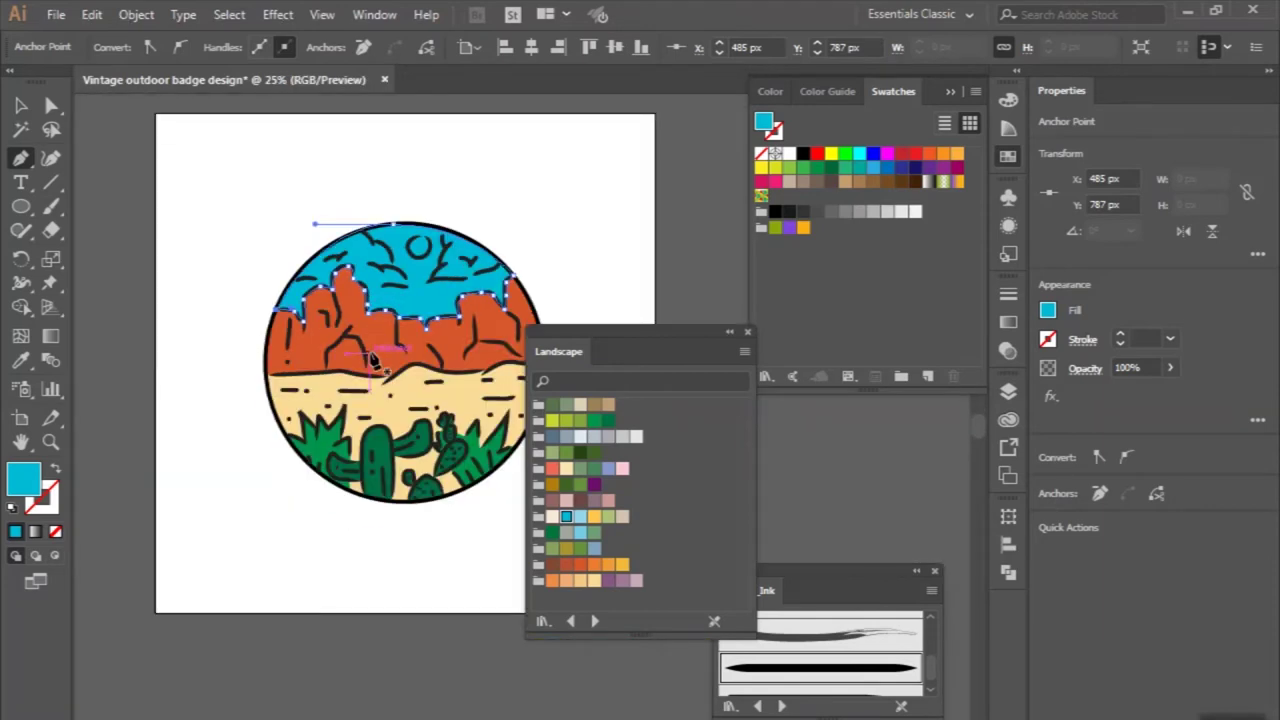
key(ctrl+plus)
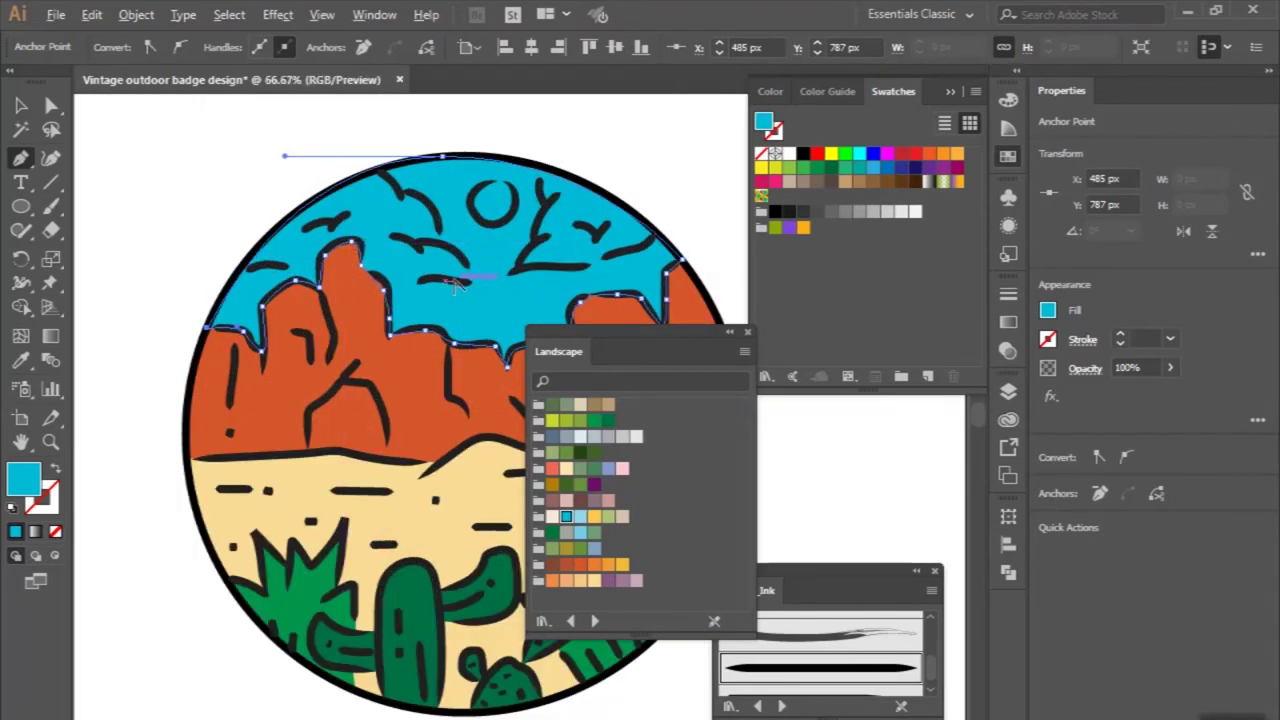
scroll(455, 285, up, 1)
scroll(500, 270, up, 1)
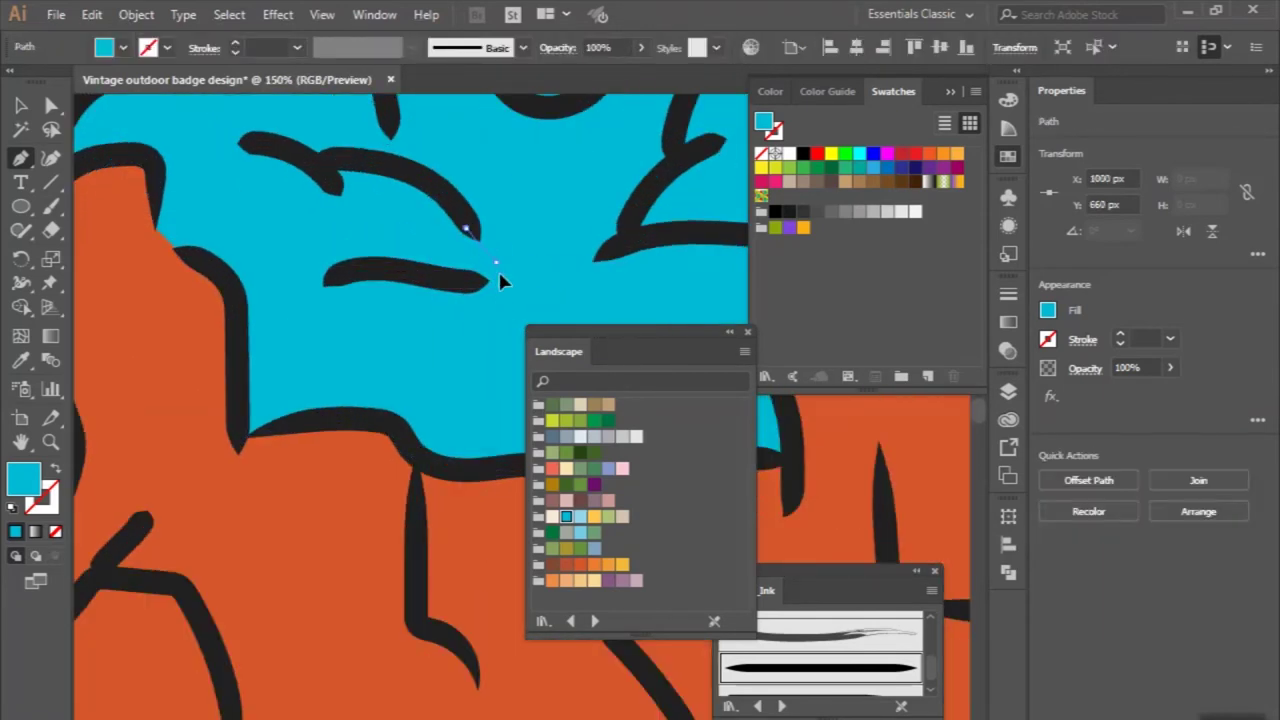
Begin the cloud outline, tracing along the cloud strokes out toward the badge edge.
click(483, 281)
scroll(471, 272, left, 1)
click(422, 270)
click(389, 287)
click(288, 271)
scroll(288, 275, left, 2)
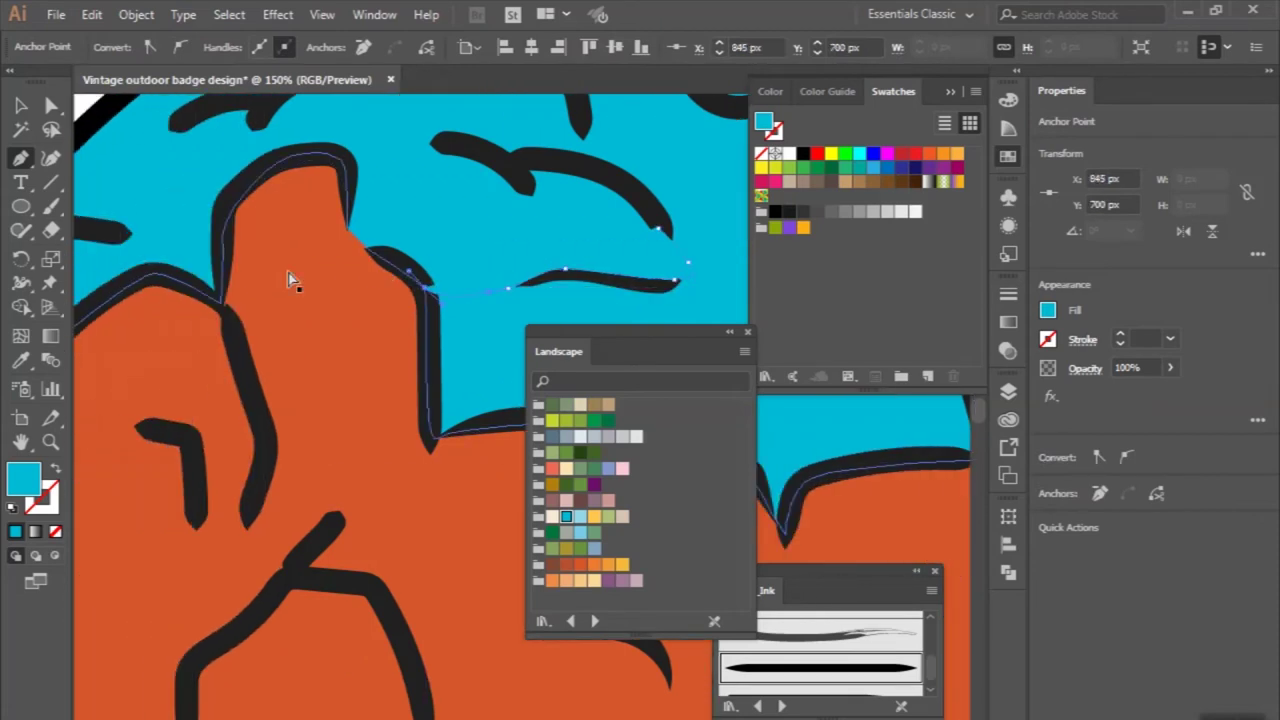
scroll(288, 281, left, 1)
scroll(290, 275, left, 1)
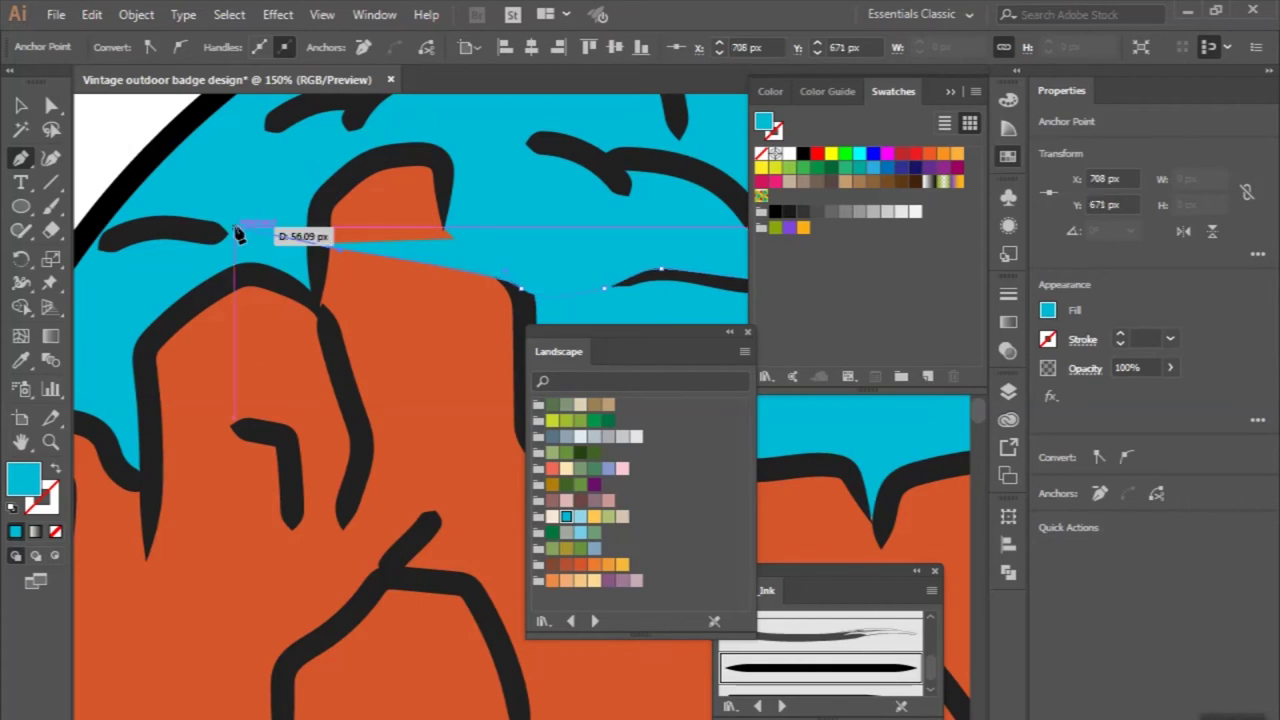
click(204, 230)
scroll(180, 242, left, 2)
scroll(165, 255, left, 1)
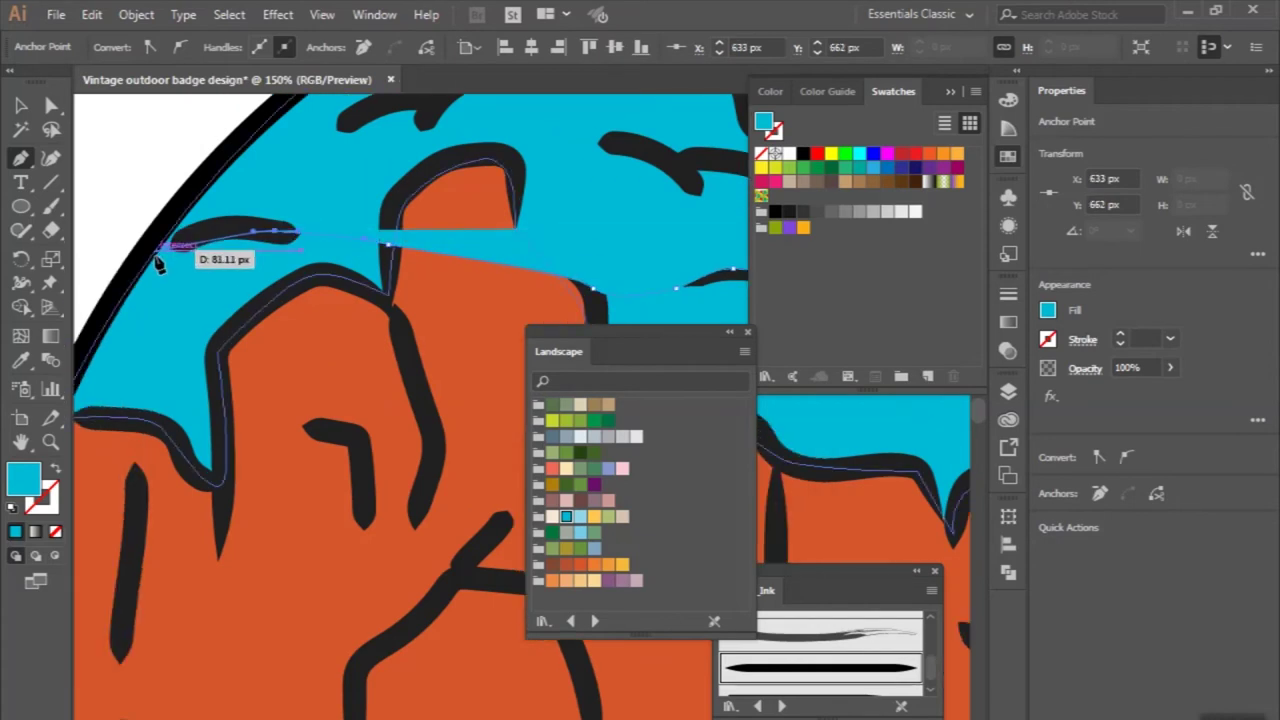
drag(152, 261, 245, 145)
Finish the cloud outline along its upper-left edge and underside, then fill it light blue.
scroll(233, 157, up, 3)
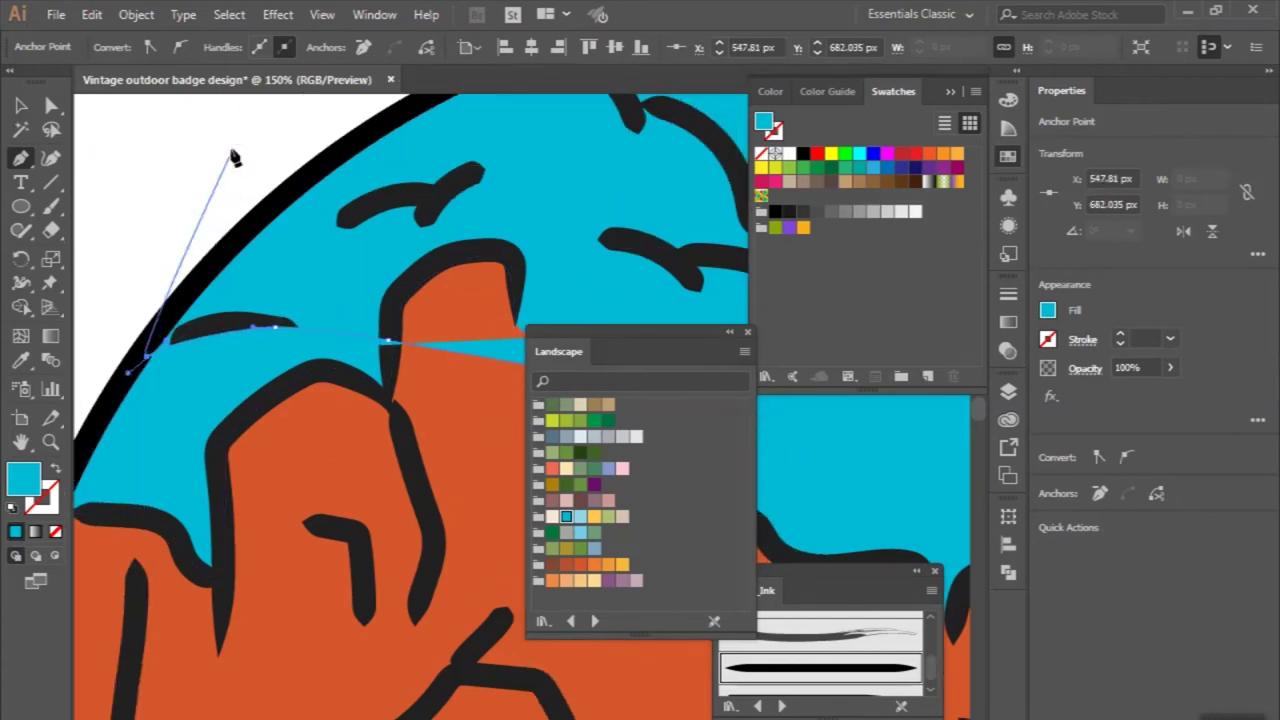
scroll(233, 157, down, 2)
scroll(233, 157, down, 1)
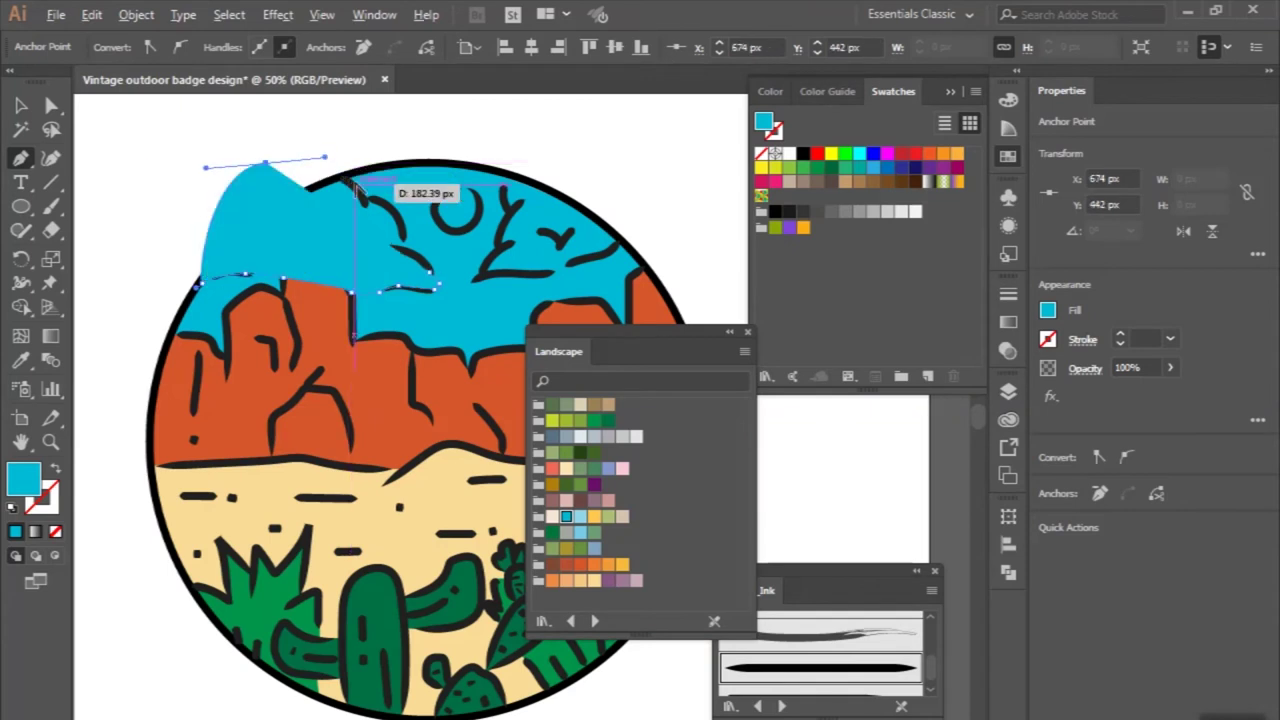
scroll(356, 188, up, 2)
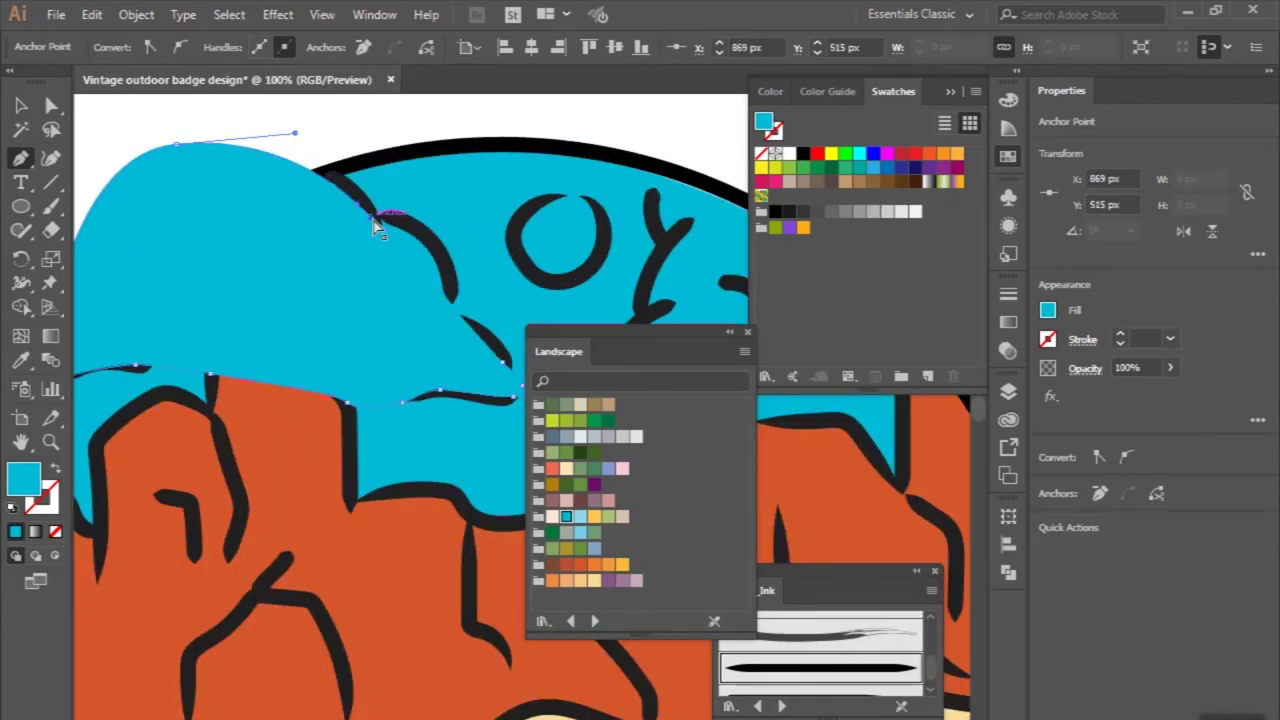
scroll(443, 122, right, 3)
scroll(443, 122, right, 2)
scroll(443, 122, right, 1)
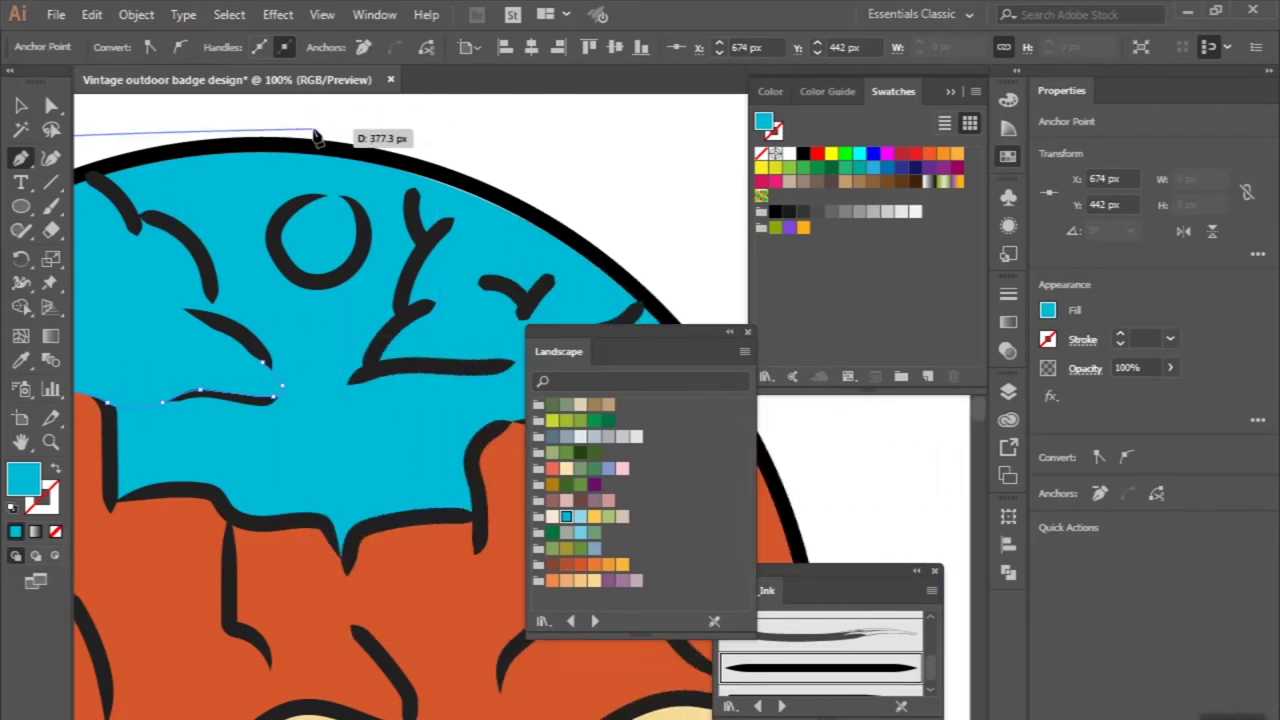
click(112, 193)
click(176, 228)
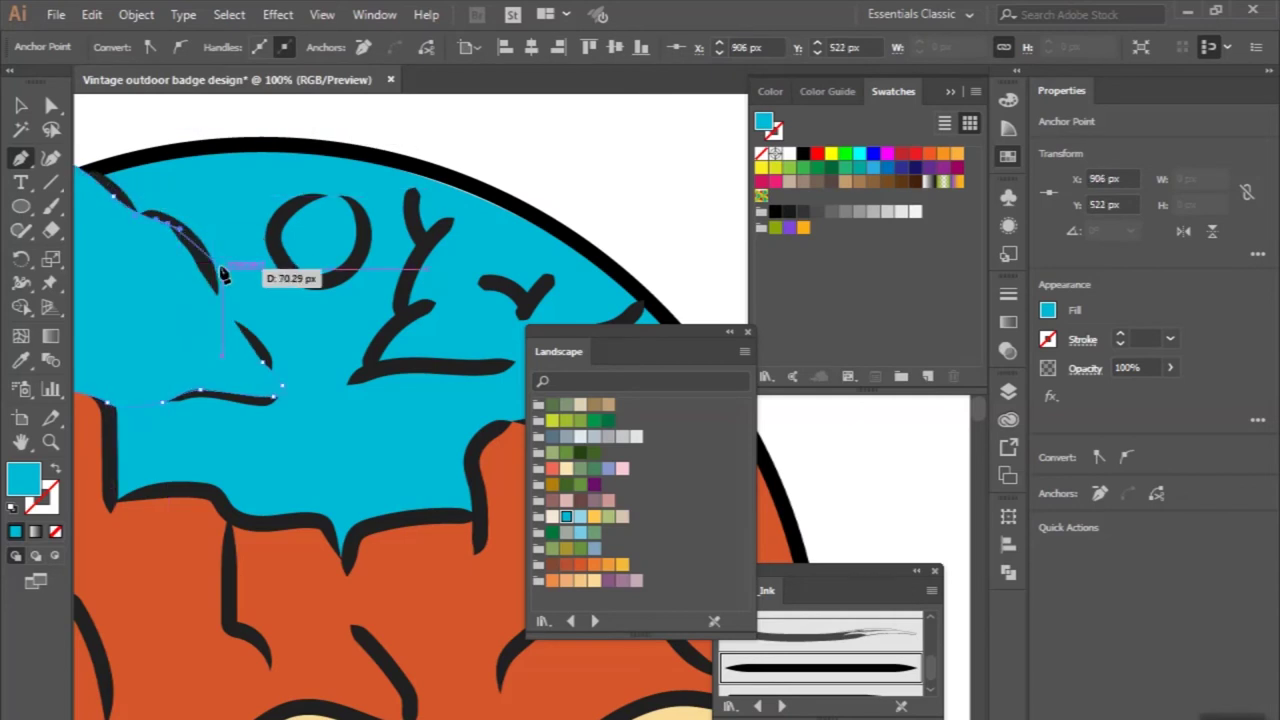
click(56, 467)
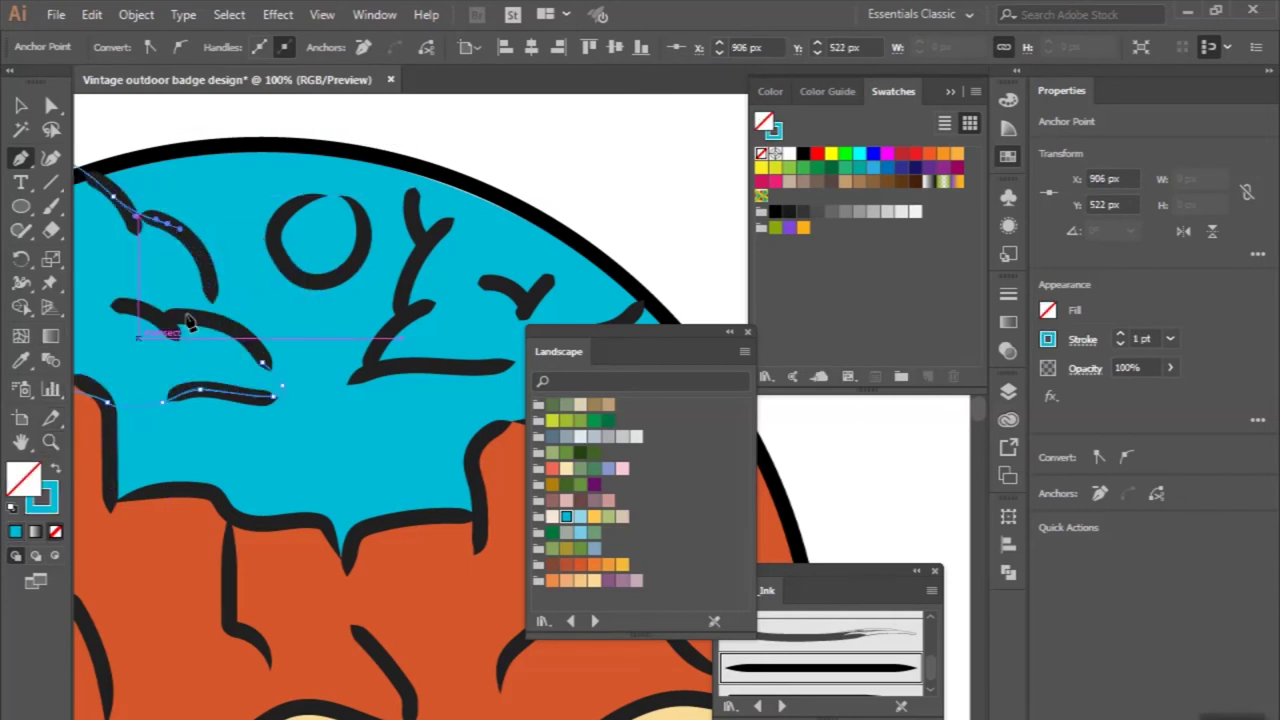
scroll(205, 265, up, 1)
scroll(205, 265, up, 1)
drag(214, 287, 221, 344)
click(220, 351)
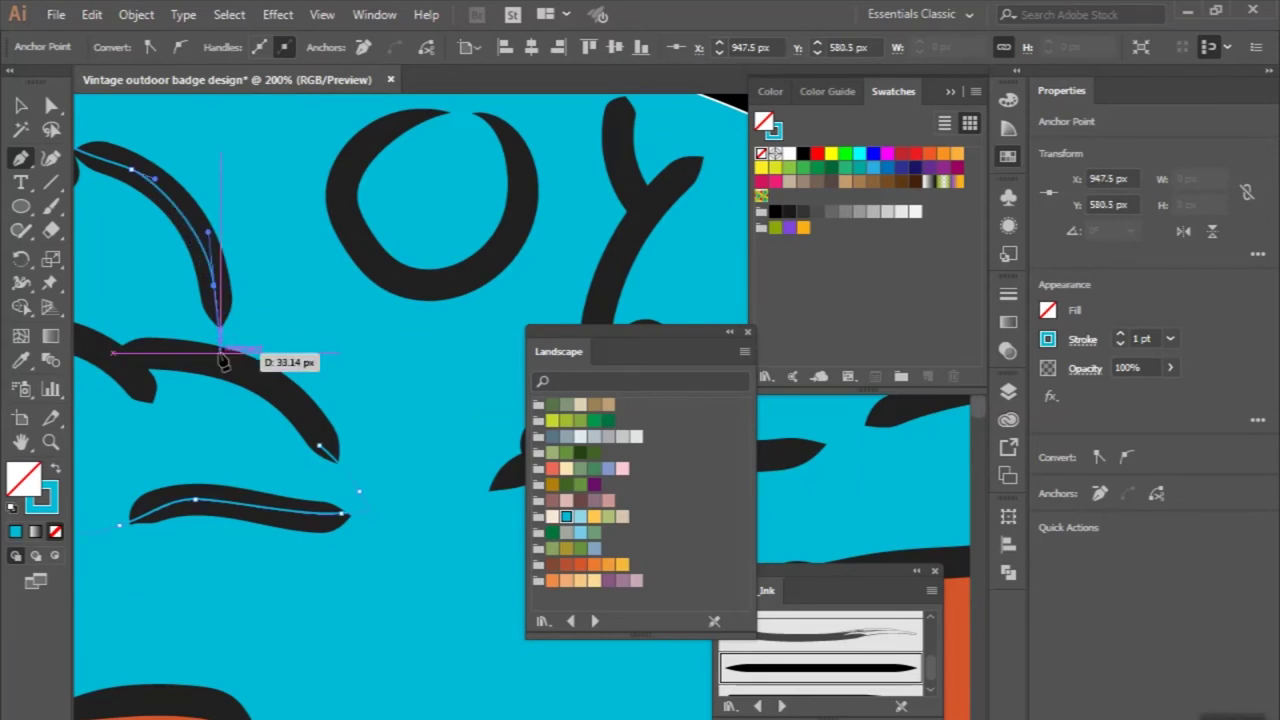
drag(318, 444, 358, 492)
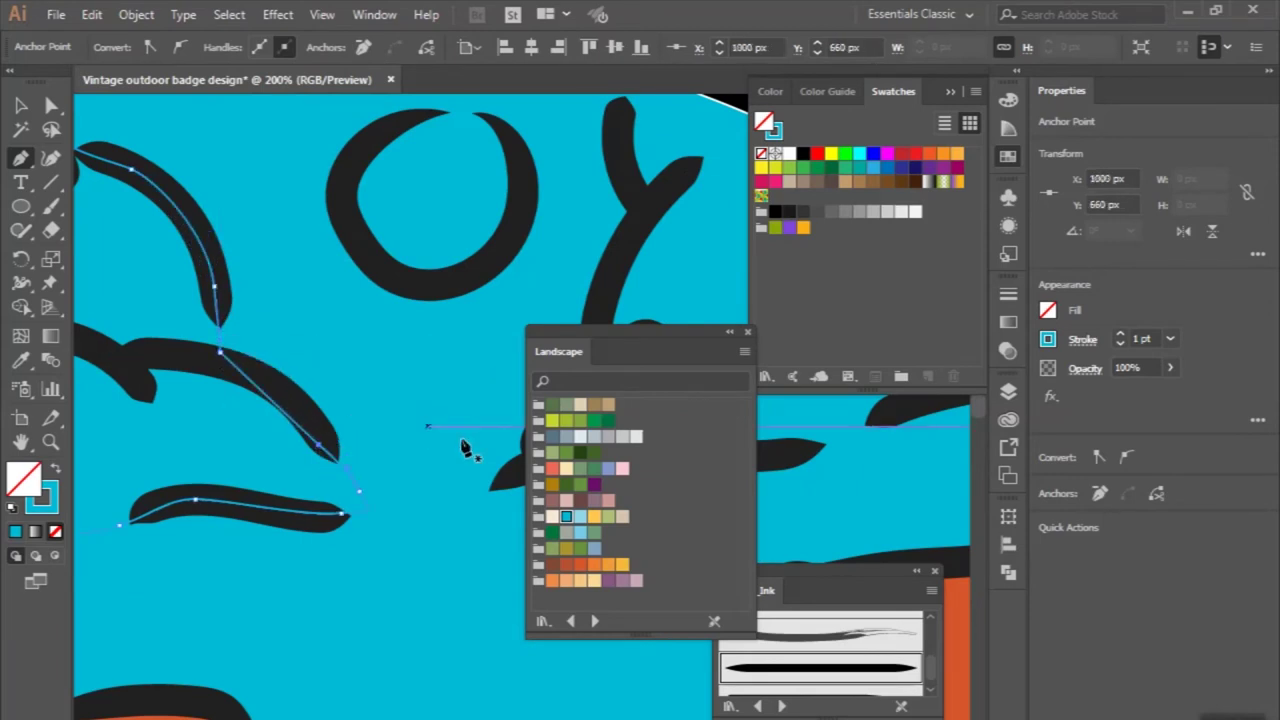
click(580, 517)
key(ctrl+minus)
key(ctrl+minus)
key(ctrl+minus)
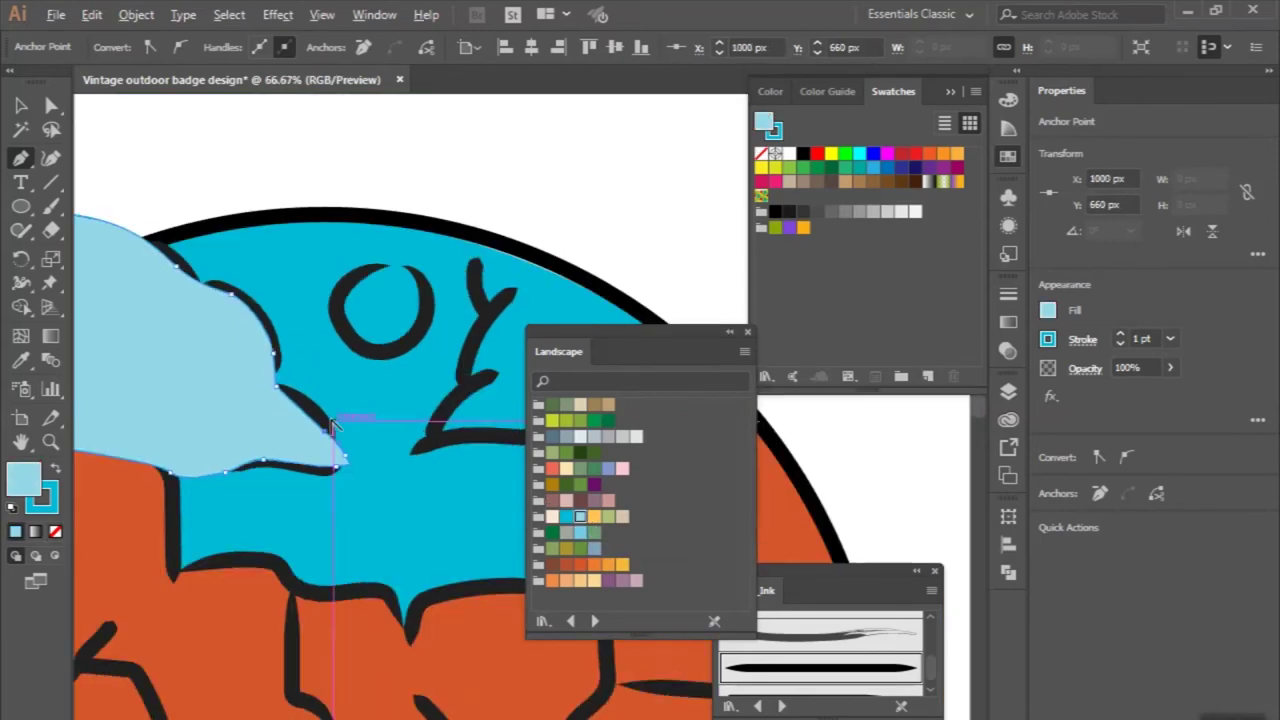
Trim away the cloud's portion outside the badge circle using Shape Builder.
click(20, 105)
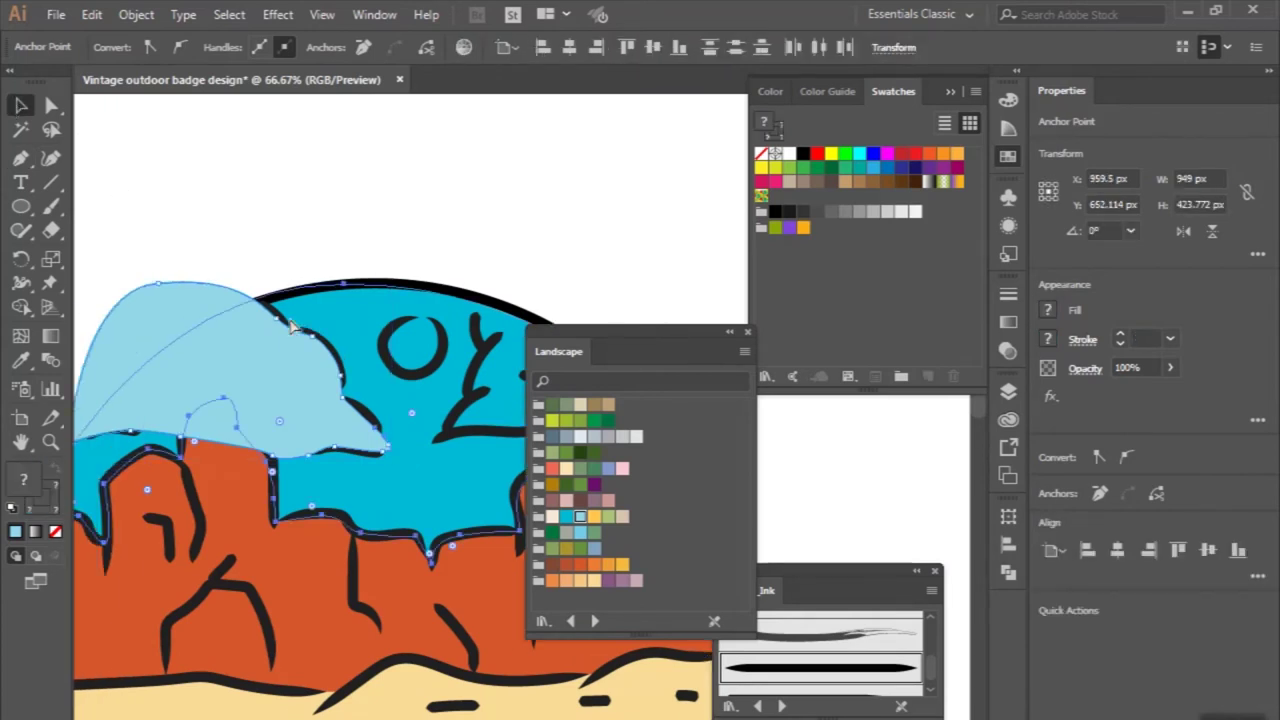
click(21, 307)
alt+click(166, 320)
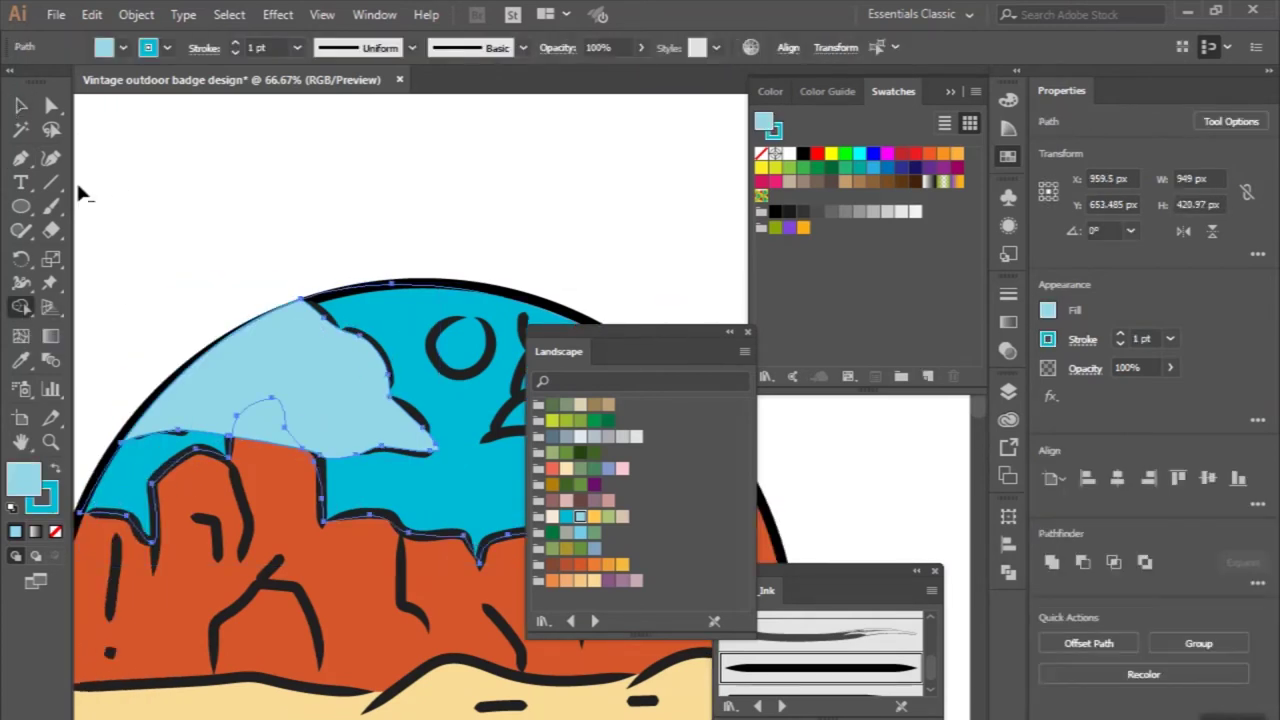
Set the trimmed cloud's stroke to None and deselect it.
click(21, 106)
click(350, 315)
click(50, 505)
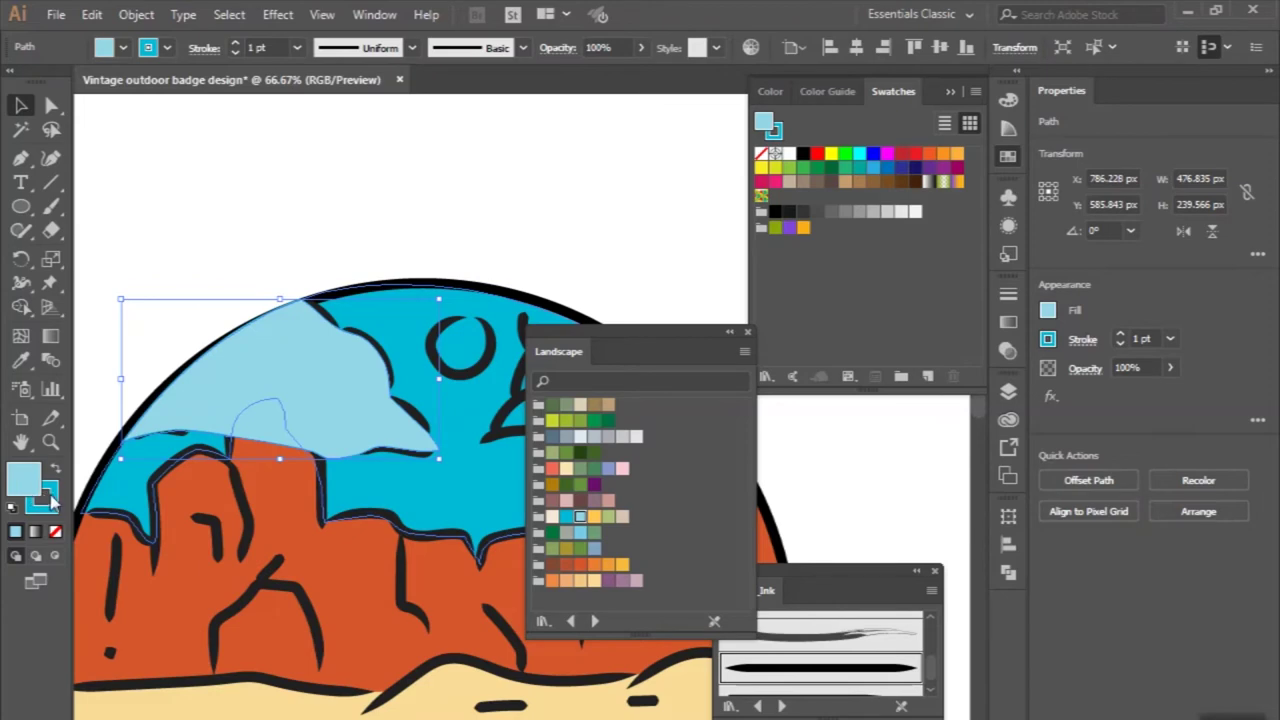
click(55, 532)
click(30, 475)
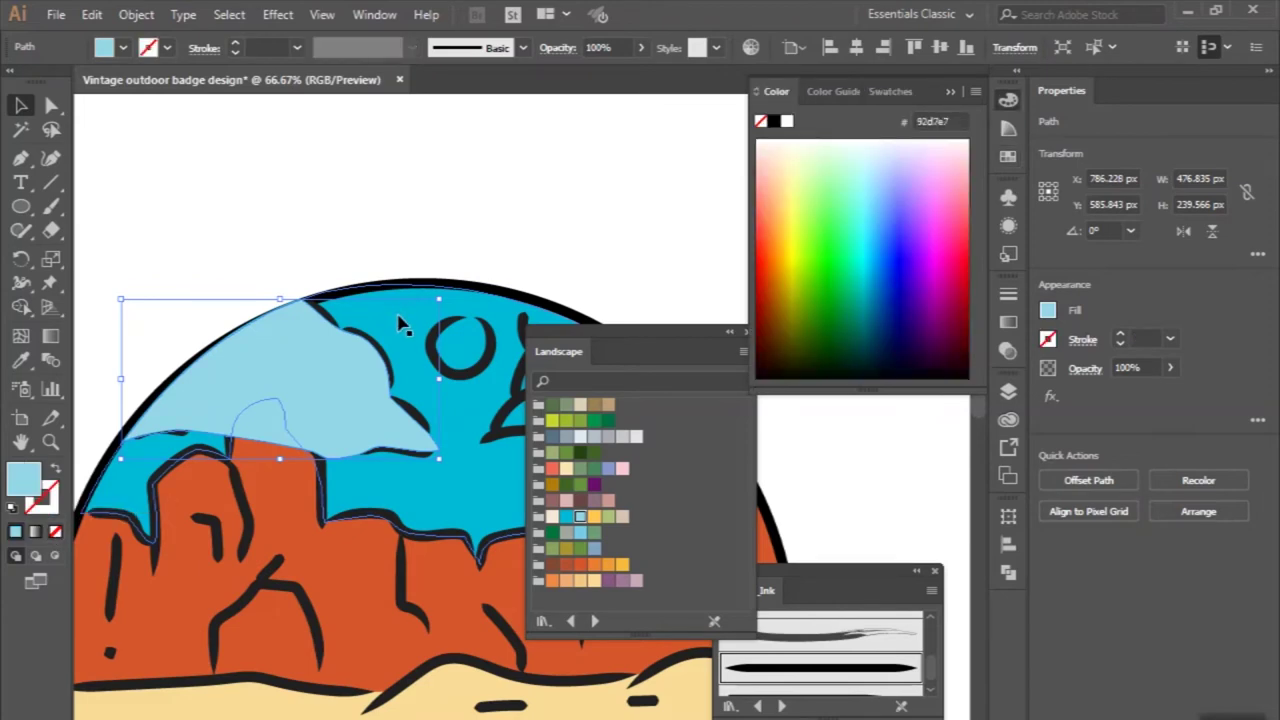
click(324, 210)
scroll(324, 210, down, 2)
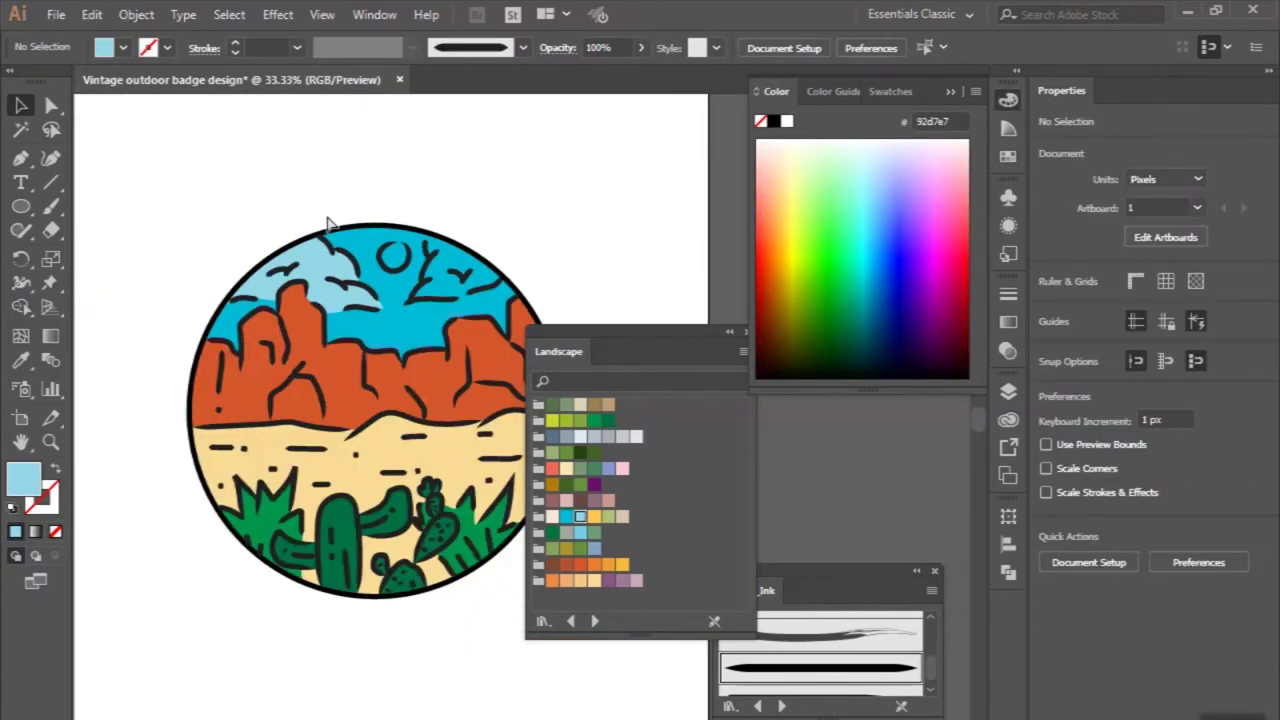
scroll(352, 248, up, 1)
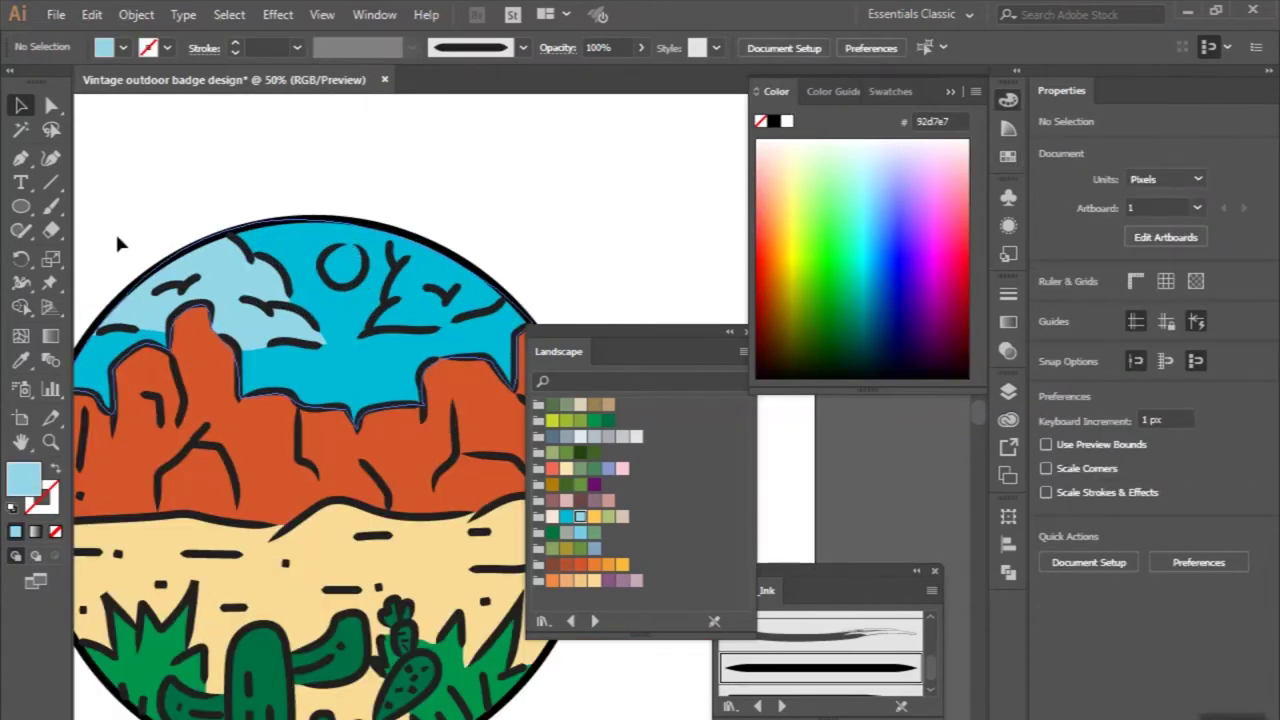
Trace a closed cloud shape from the top edge, along the branch strokes, back along the border.
click(21, 159)
scroll(443, 371, up, 2)
scroll(486, 223, up, 1)
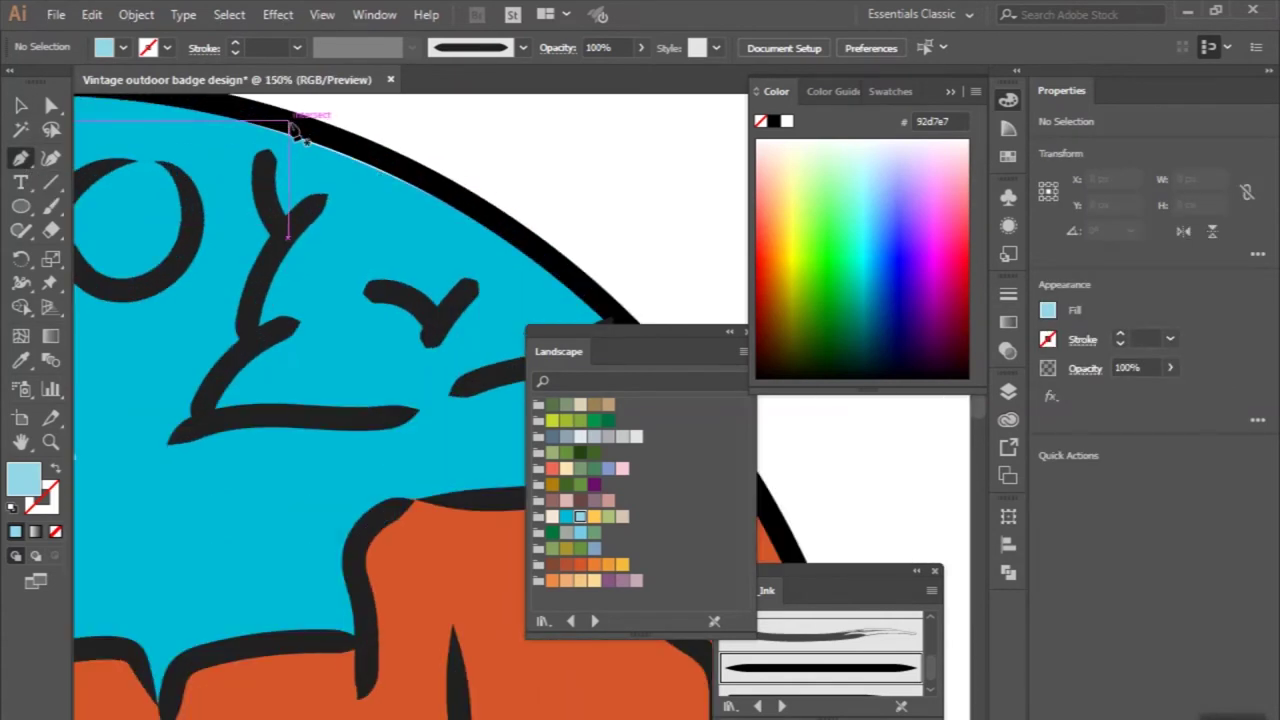
click(288, 121)
click(265, 185)
drag(278, 232, 250, 375)
drag(200, 427, 200, 430)
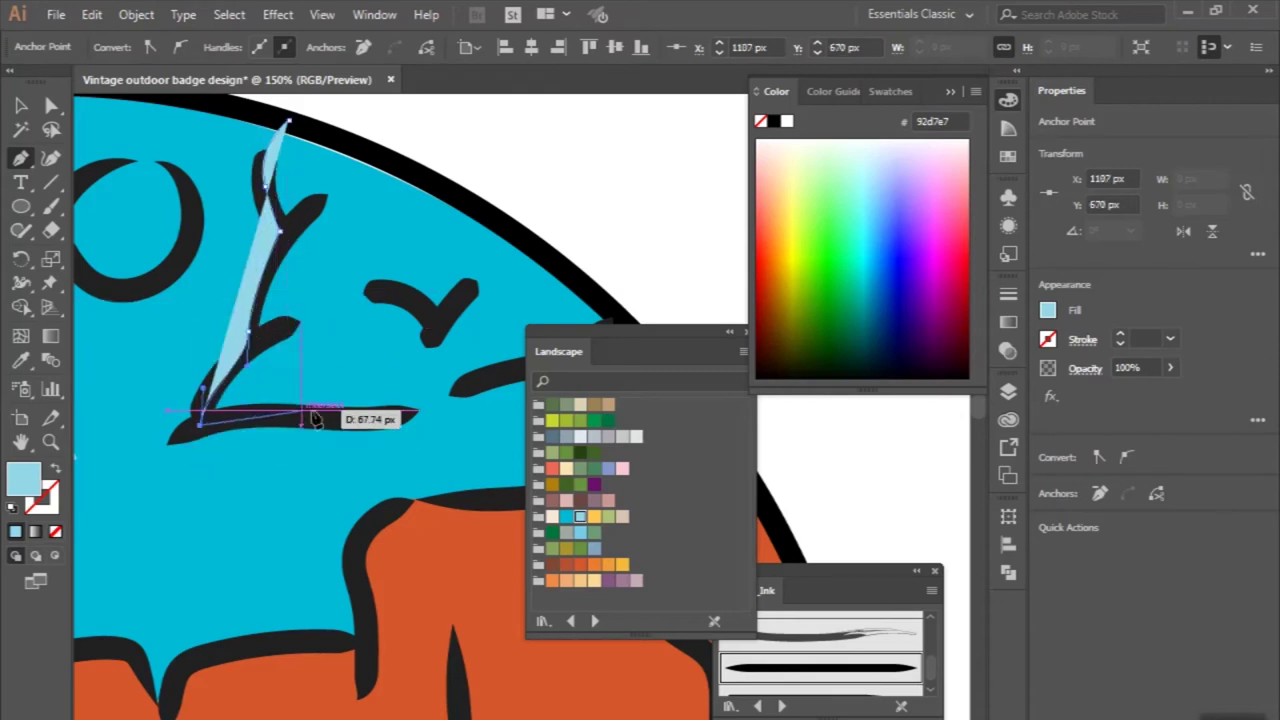
drag(315, 410, 368, 427)
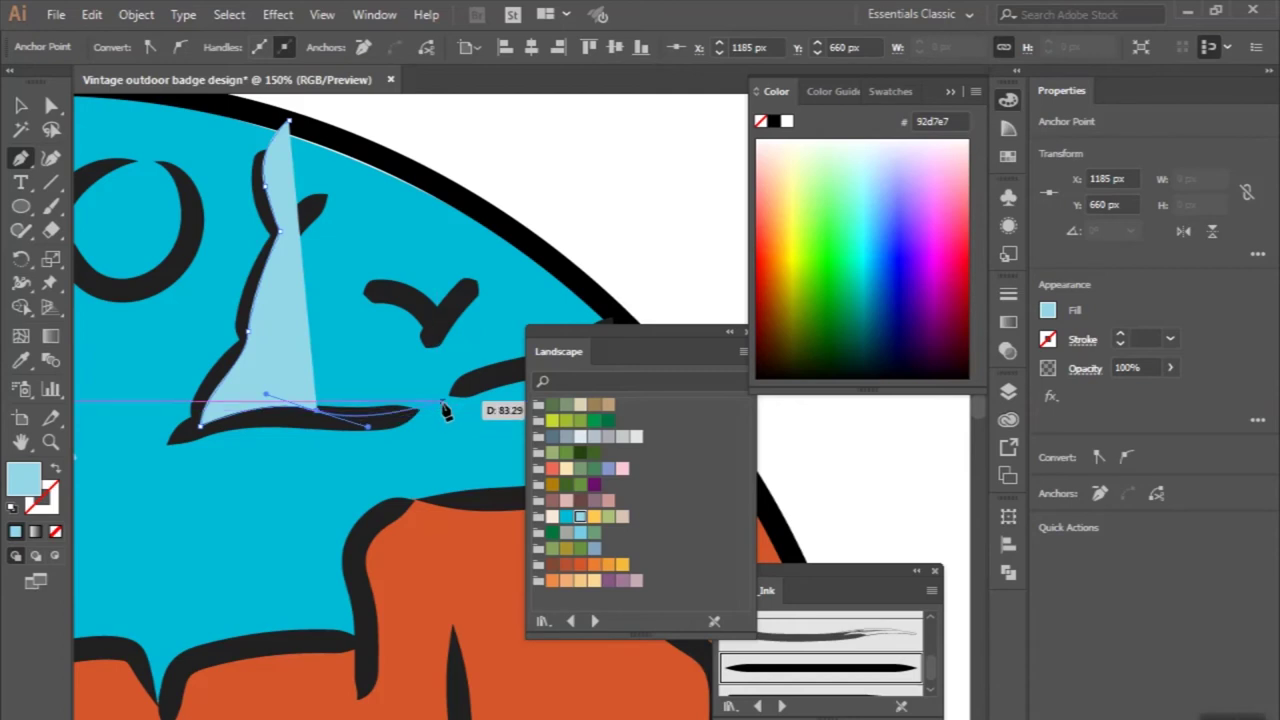
drag(447, 396, 478, 378)
scroll(480, 380, right, 3)
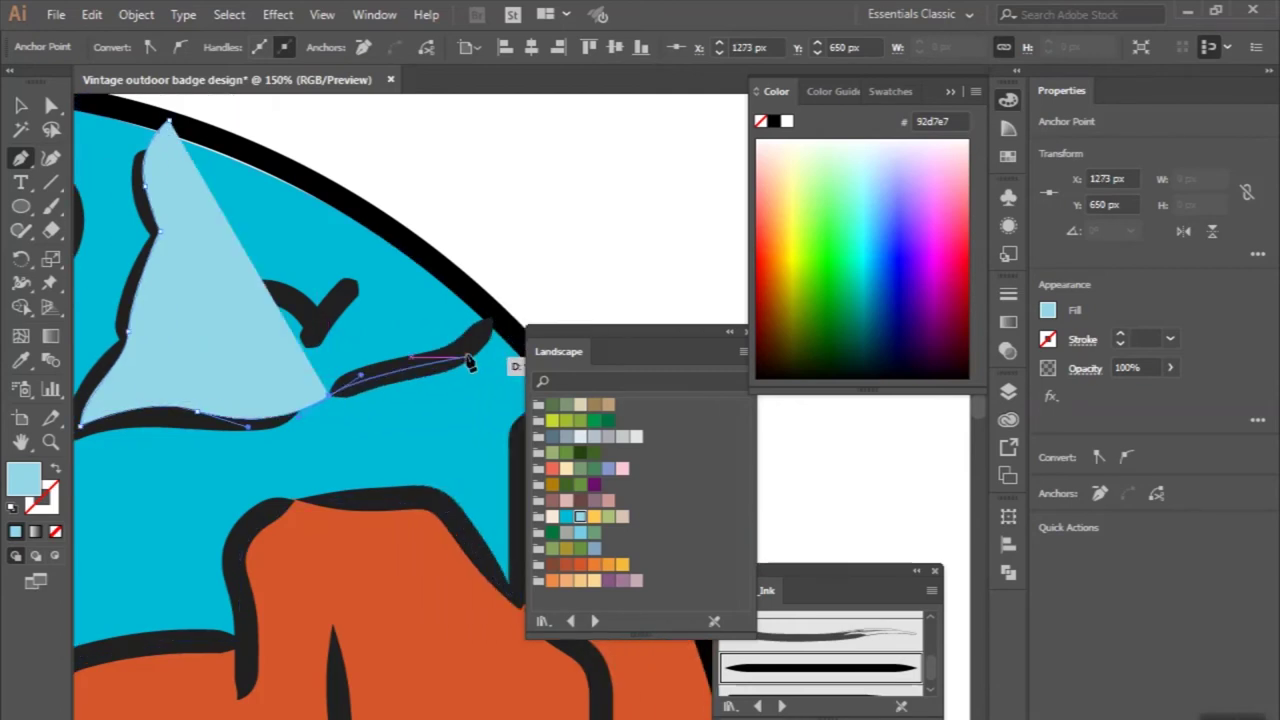
click(490, 320)
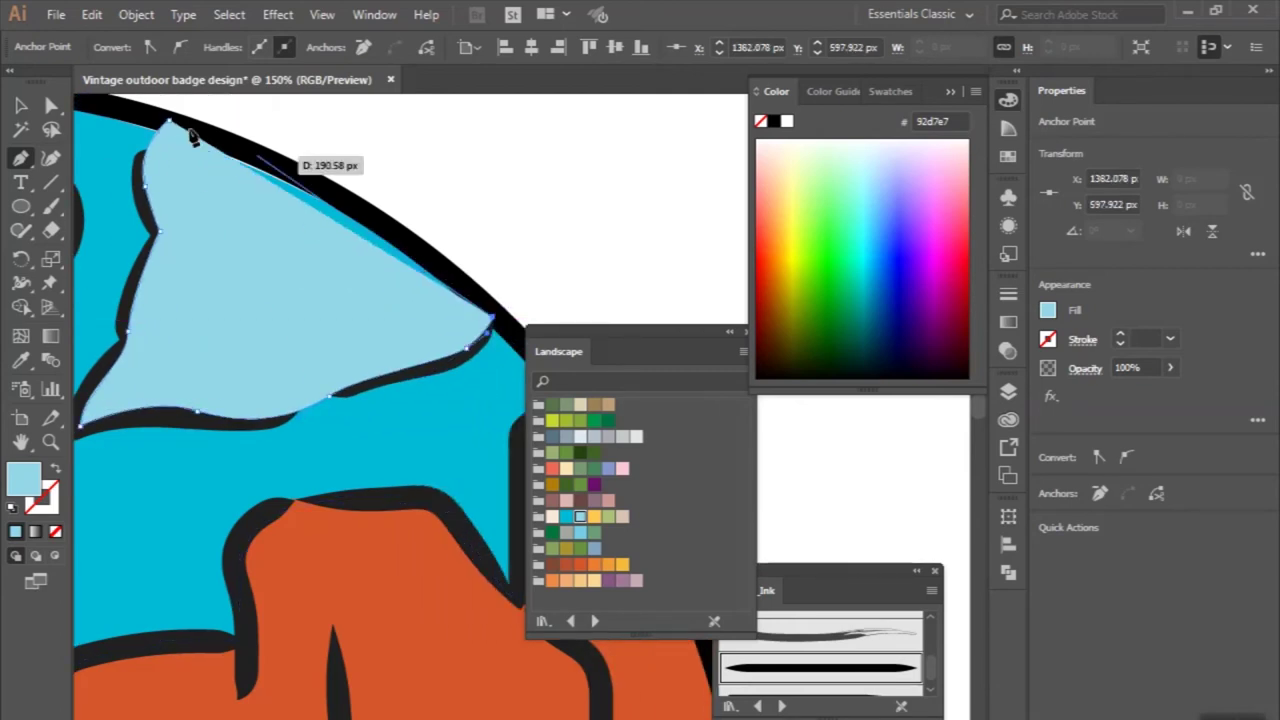
mouse_move(172, 122)
mouse_down()
mouse_move(316, 193)
mouse_move(172, 125)
mouse_up()
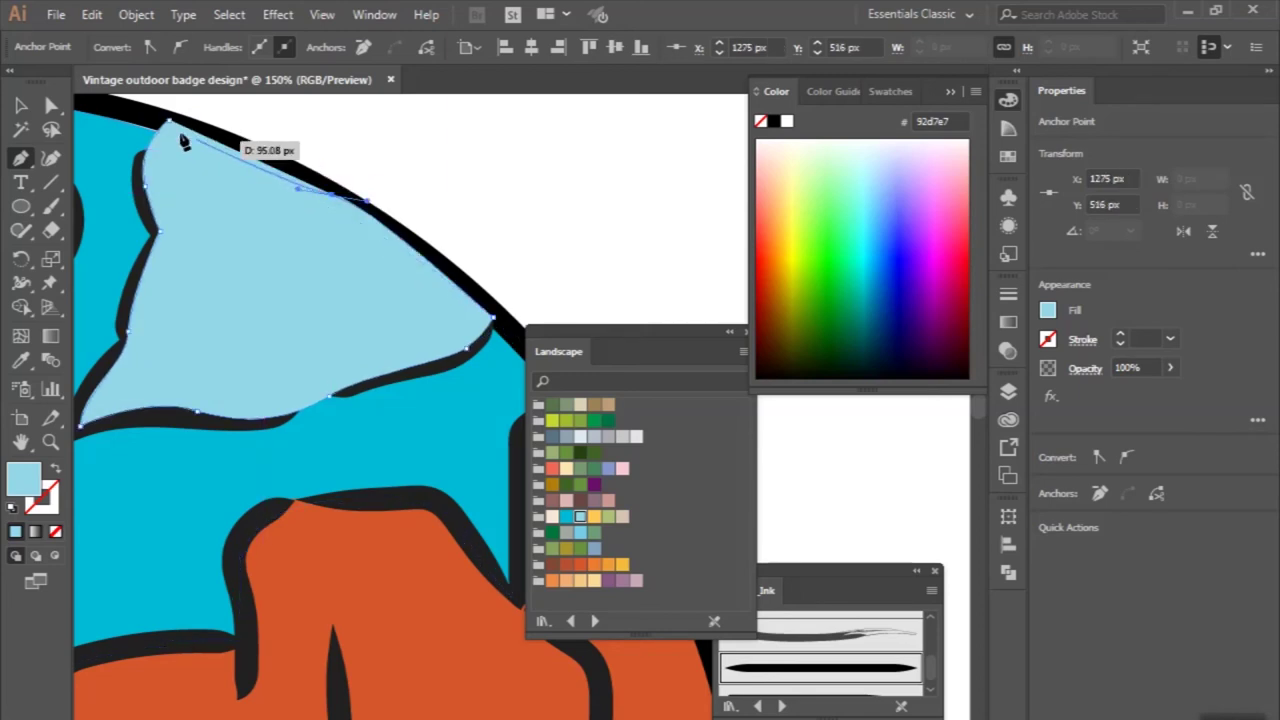
Finish the cloud path, clear the selection and fit the whole badge in view.
key(ctrl+0)
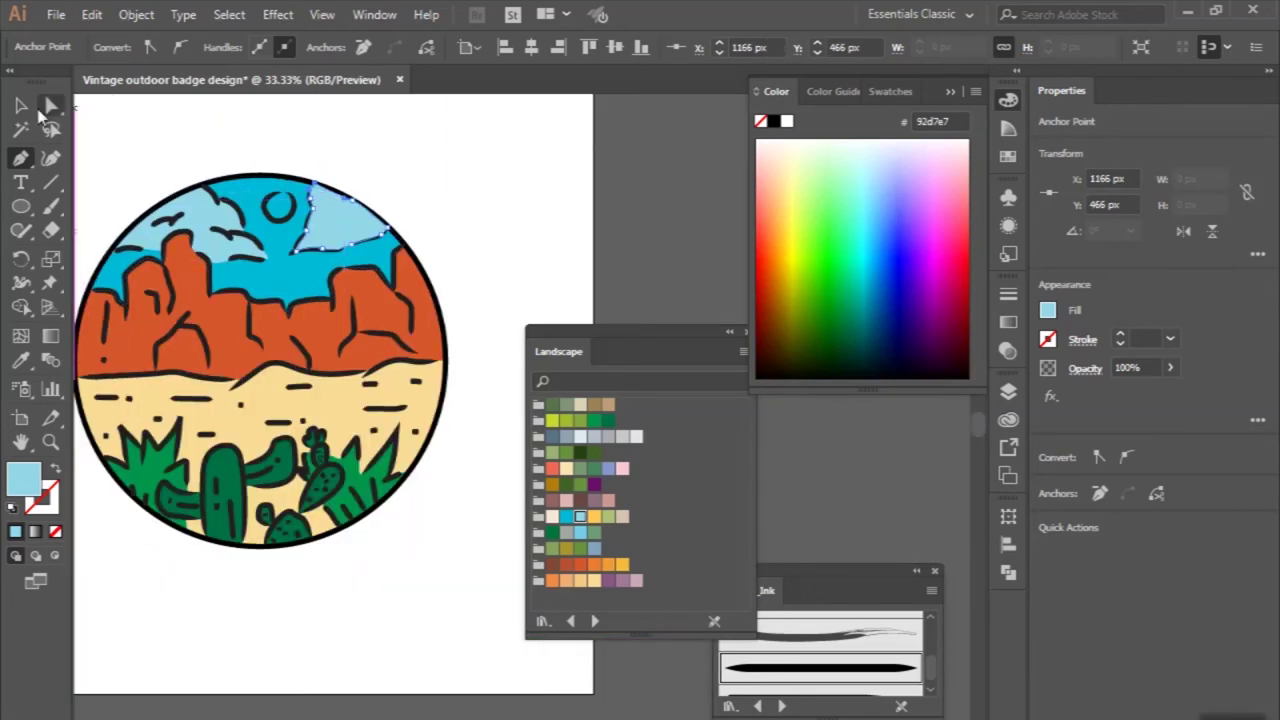
click(22, 106)
scroll(214, 206, up, 1)
click(277, 193)
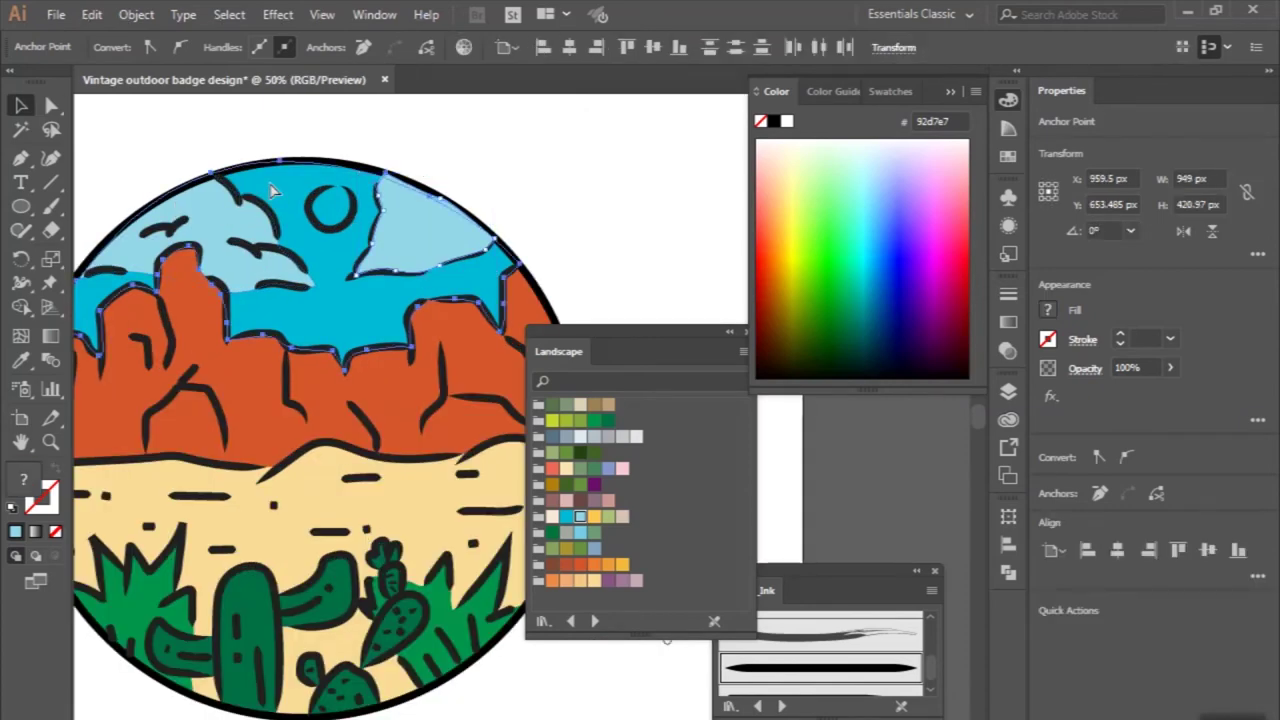
click(548, 158)
key(ctrl+0)
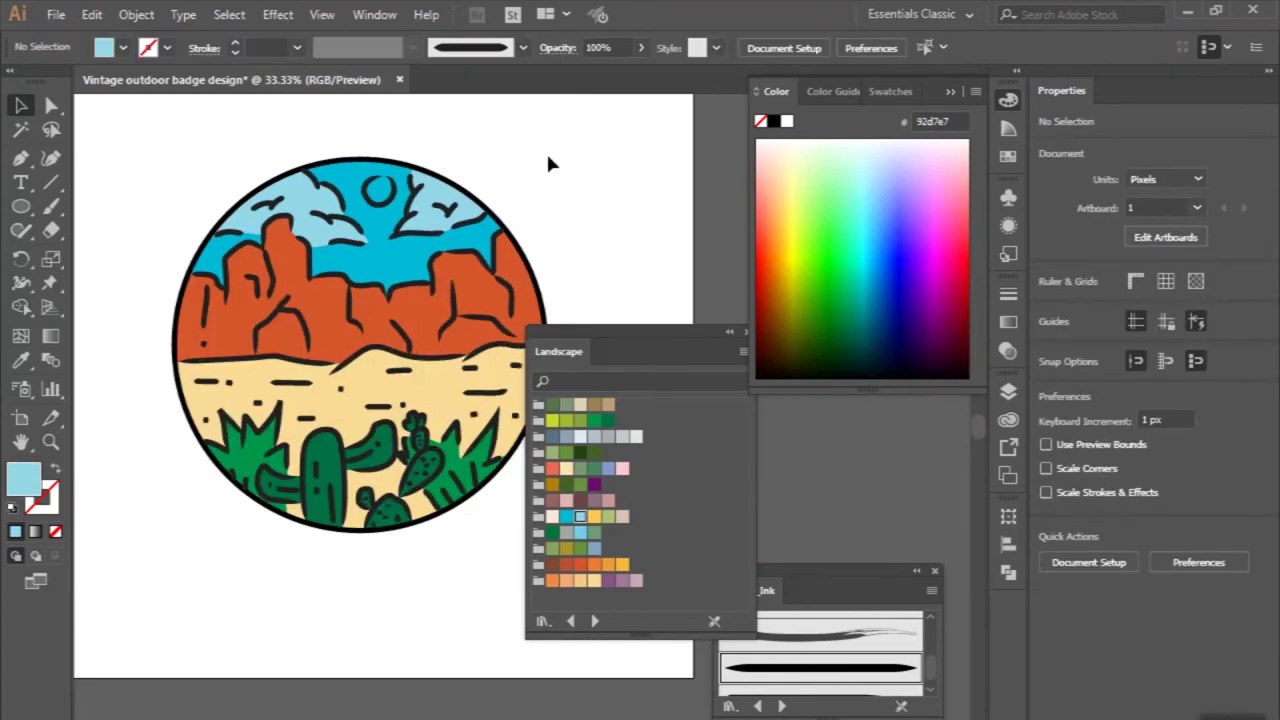
Trace a closed shape along the inner edge of the sun's ring.
scroll(402, 166, up, 1)
click(20, 159)
scroll(311, 256, up, 3)
scroll(311, 254, up, 2)
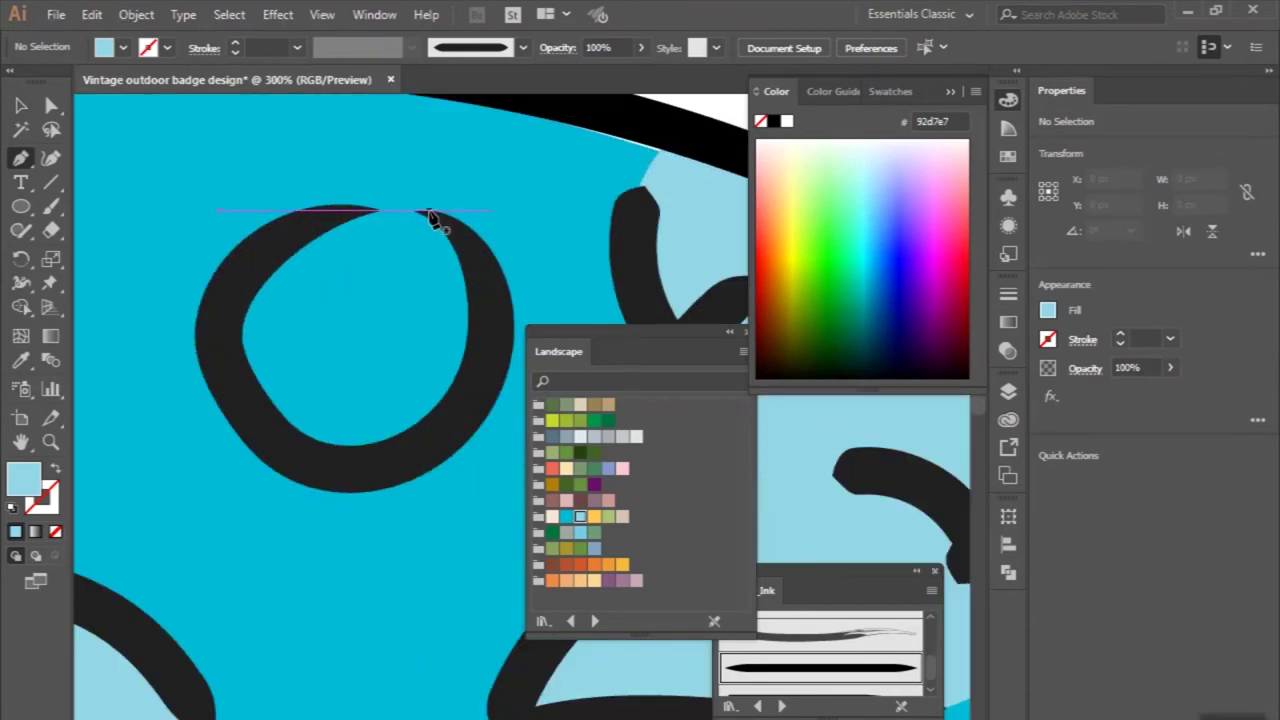
click(430, 212)
drag(310, 233, 260, 280)
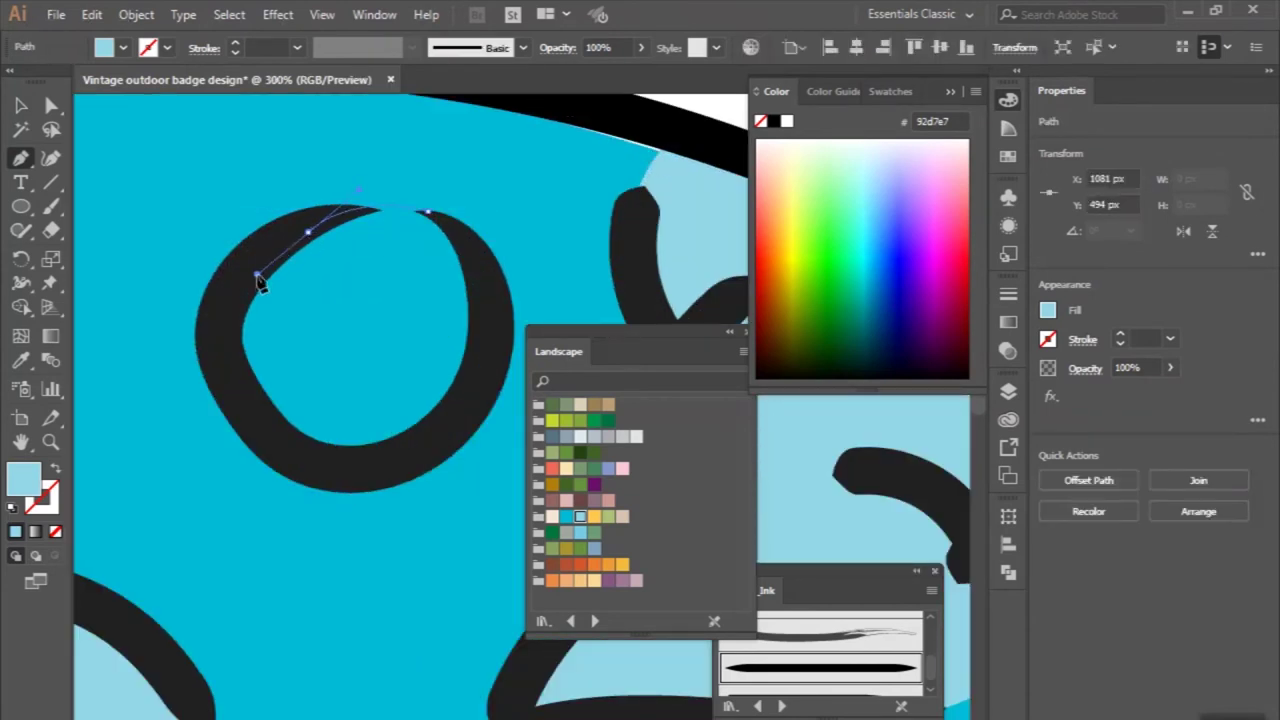
drag(228, 350, 234, 395)
drag(320, 457, 379, 468)
drag(429, 213, 391, 204)
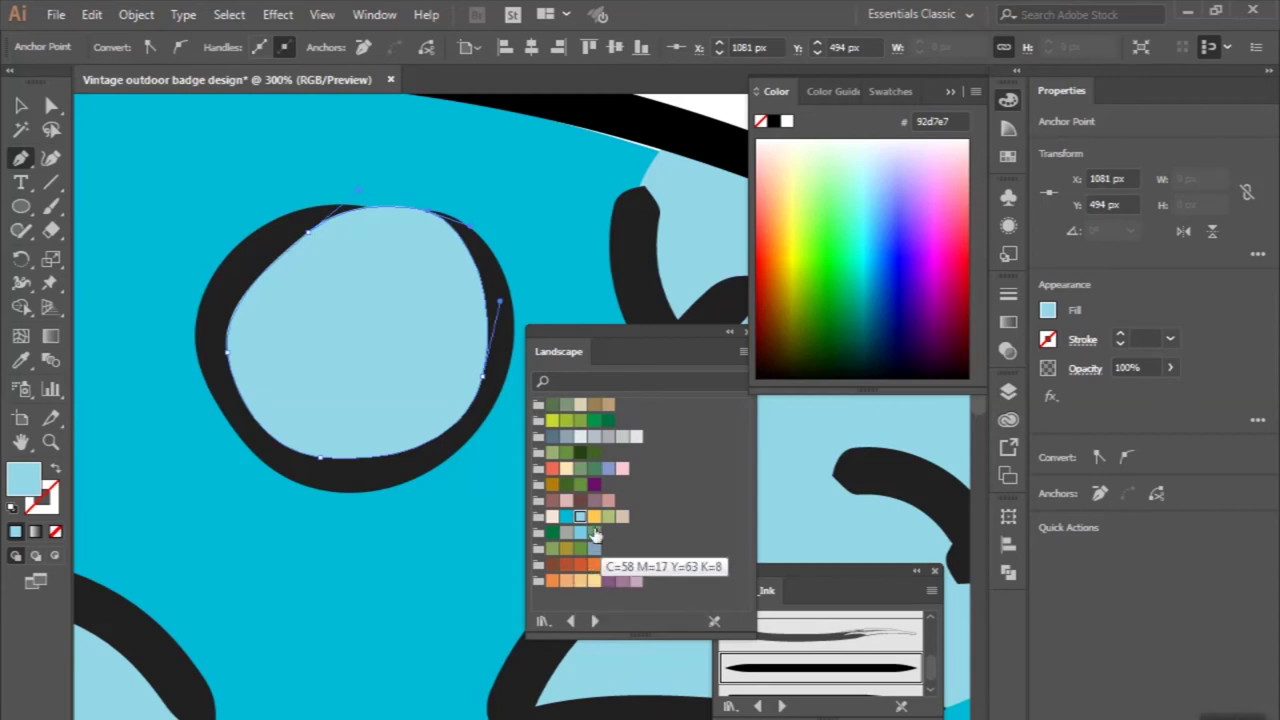
key(ctrl+minus)
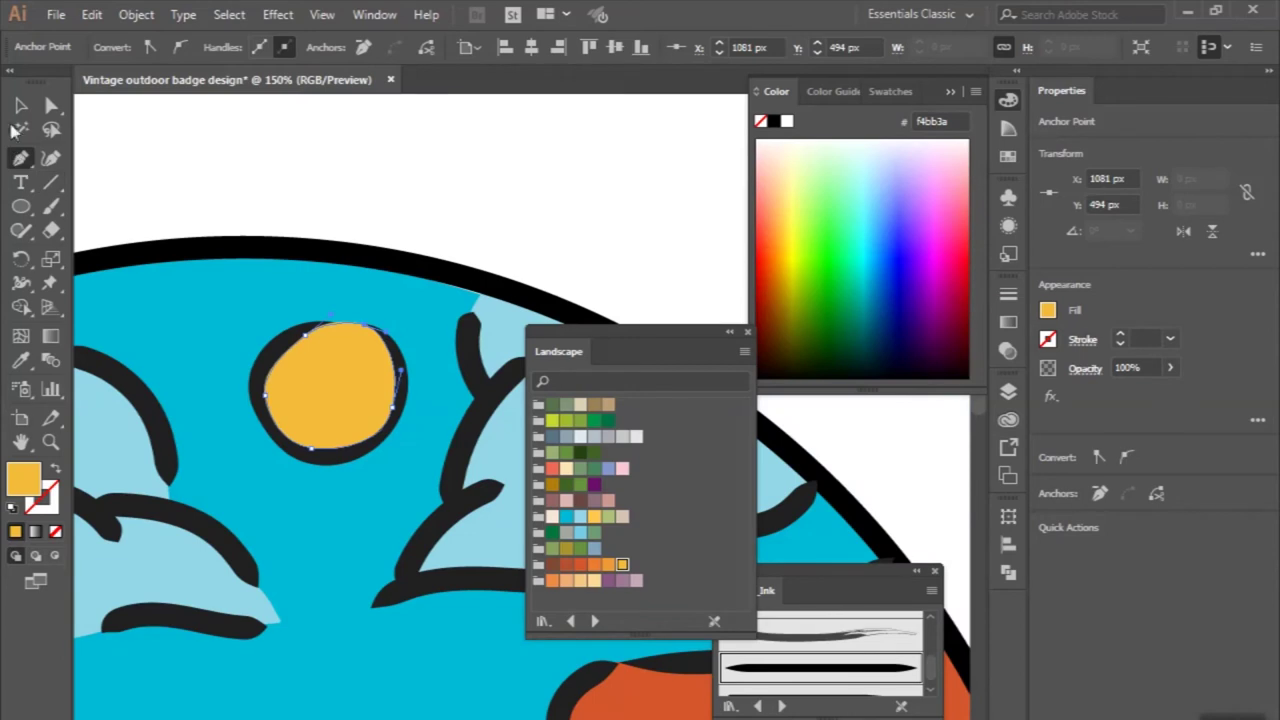
key(v)
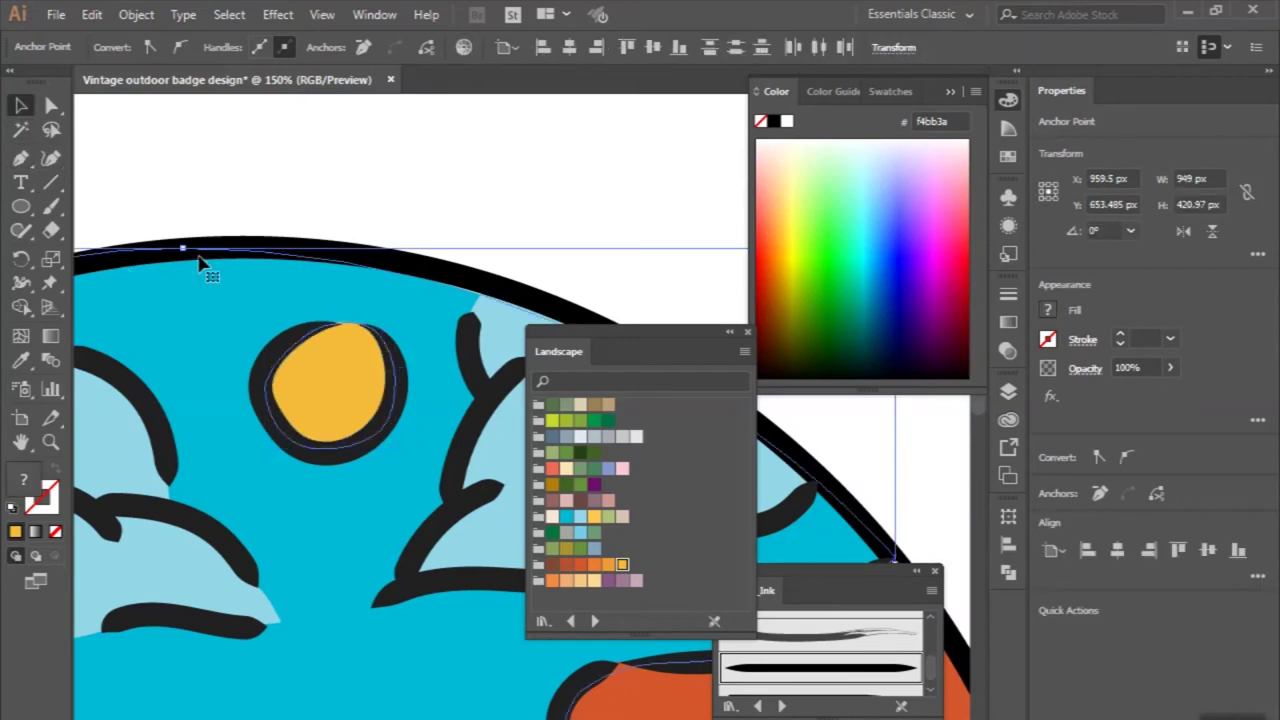
Shift the yellow sun fill slightly right and up to expose a crescent.
click(259, 182)
click(328, 430)
scroll(325, 430, up, 1)
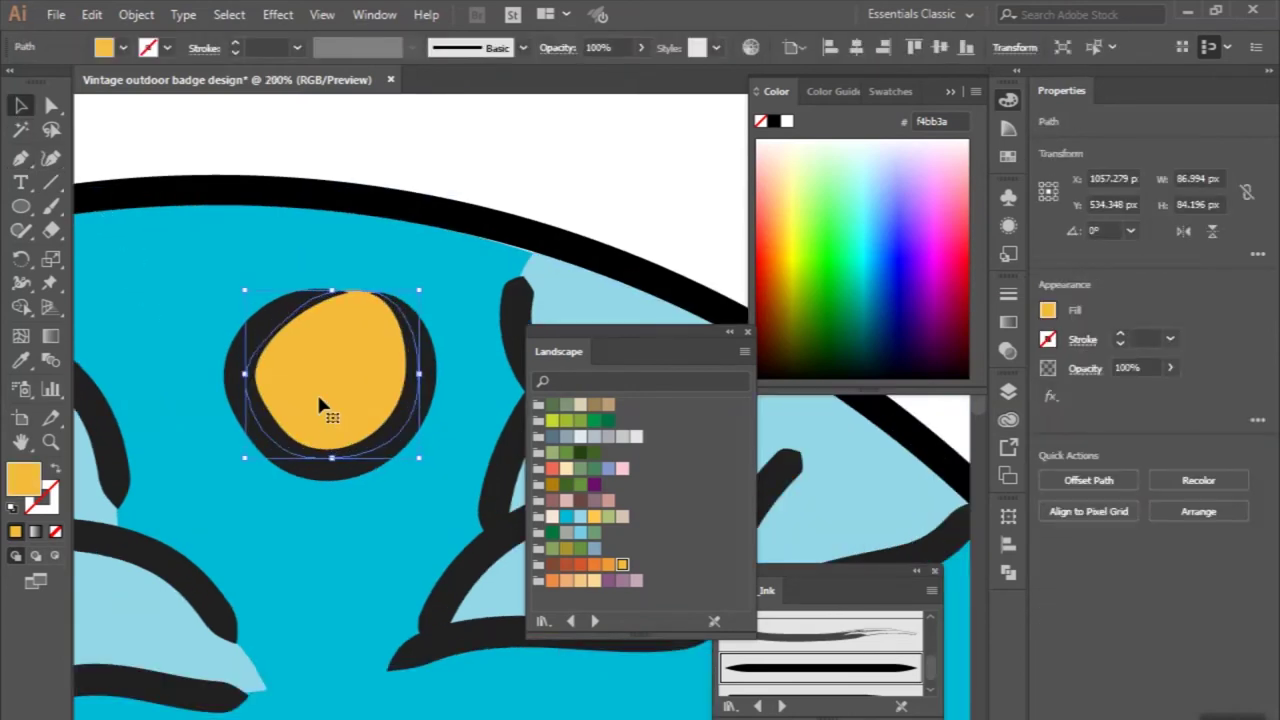
drag(331, 375, 369, 376)
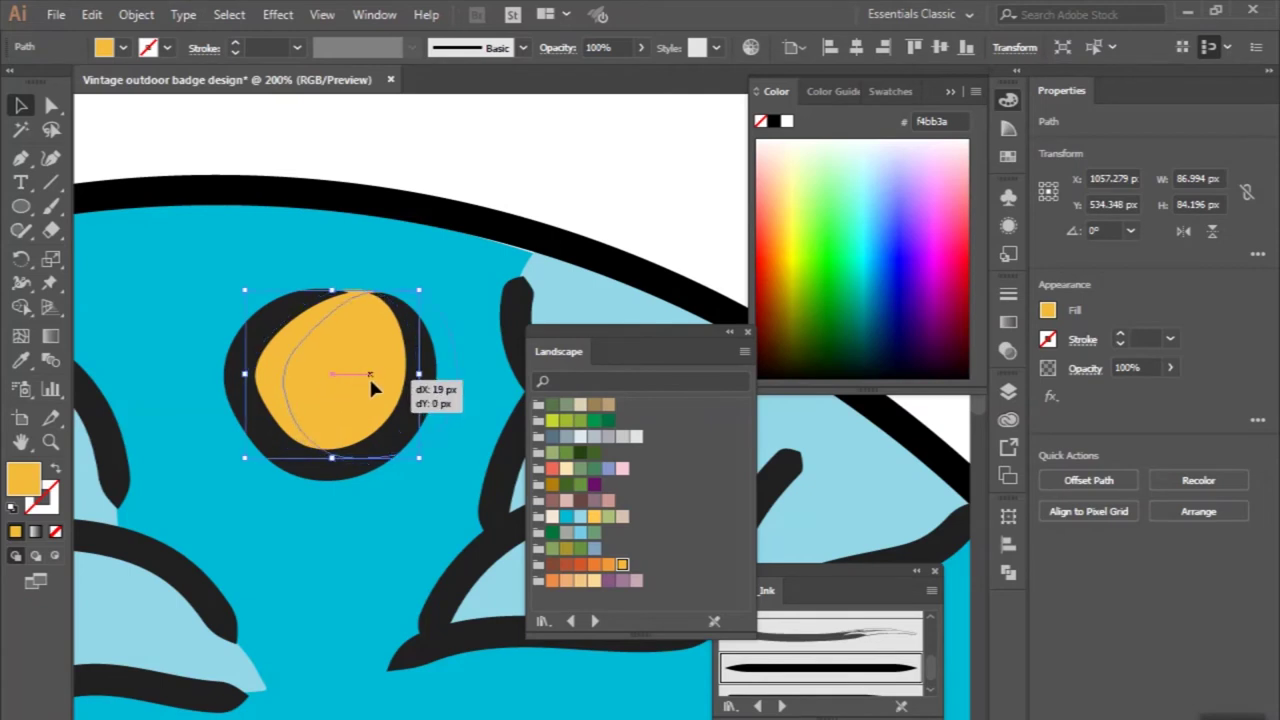
drag(369, 376, 369, 361)
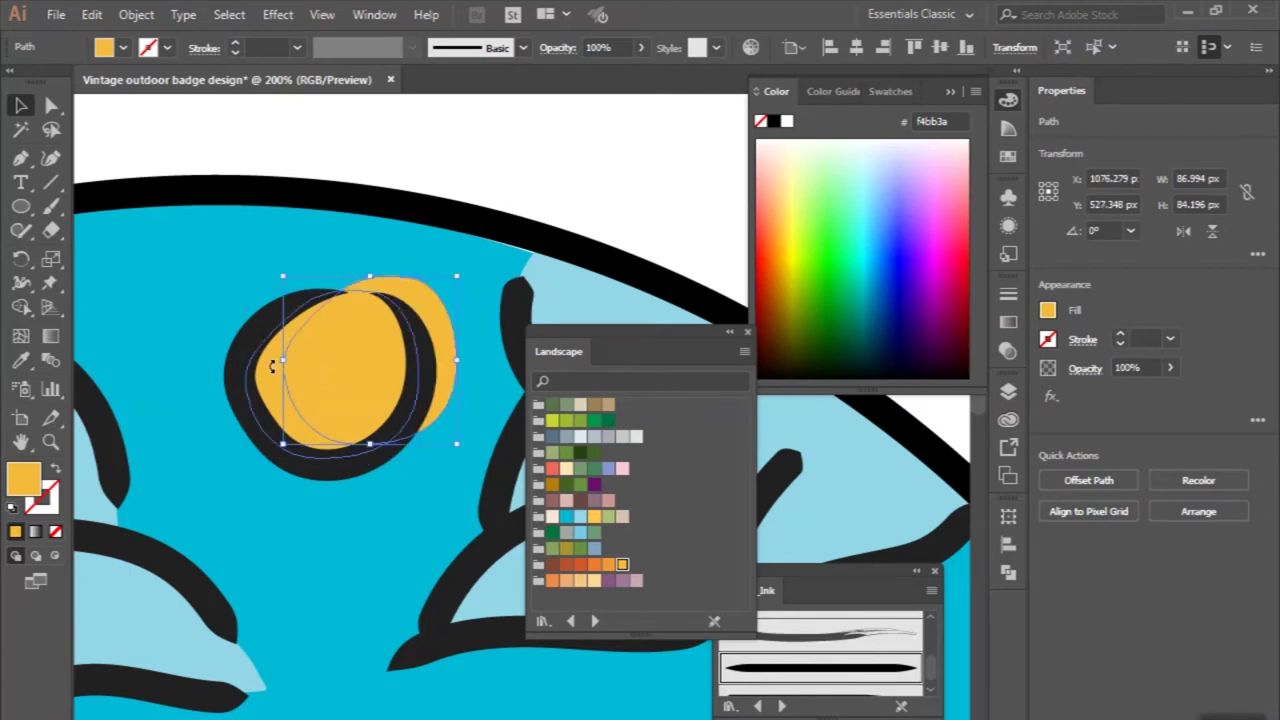
Trim off the excess crescent with Shape Builder and fill the crescent darker orange.
shift+click(266, 362)
click(27, 309)
alt+click(437, 272)
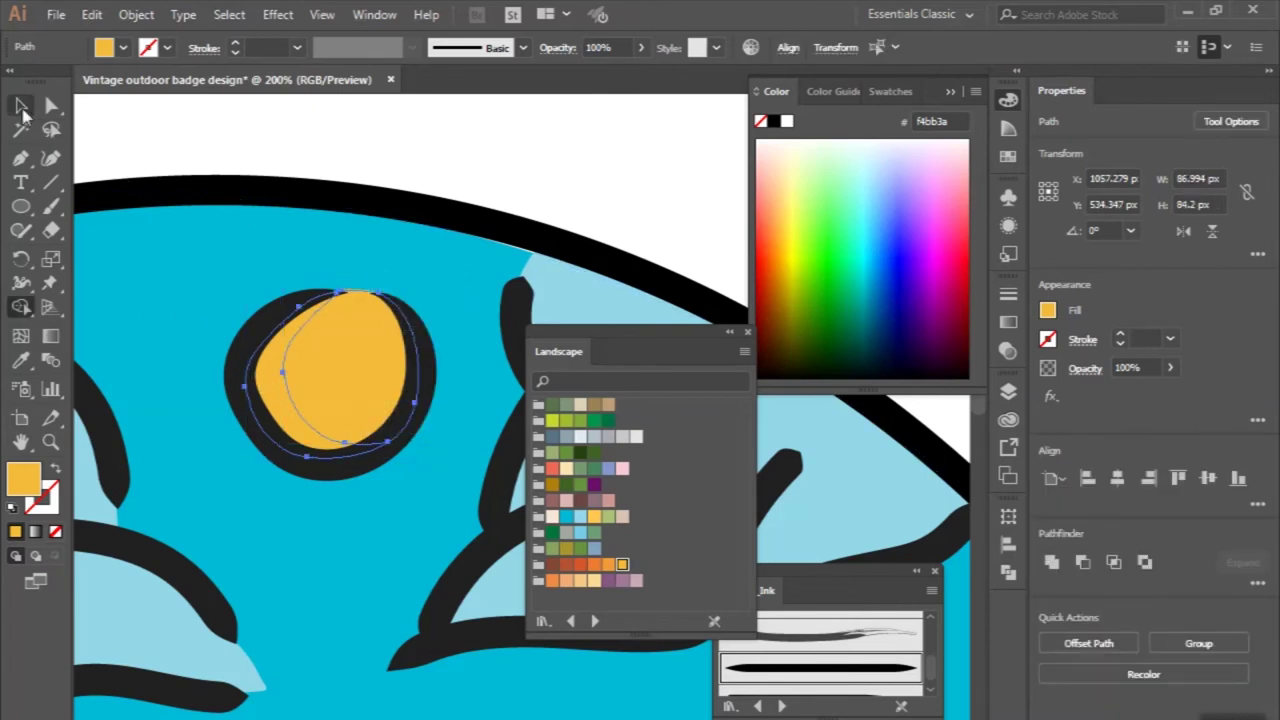
click(21, 106)
click(306, 358)
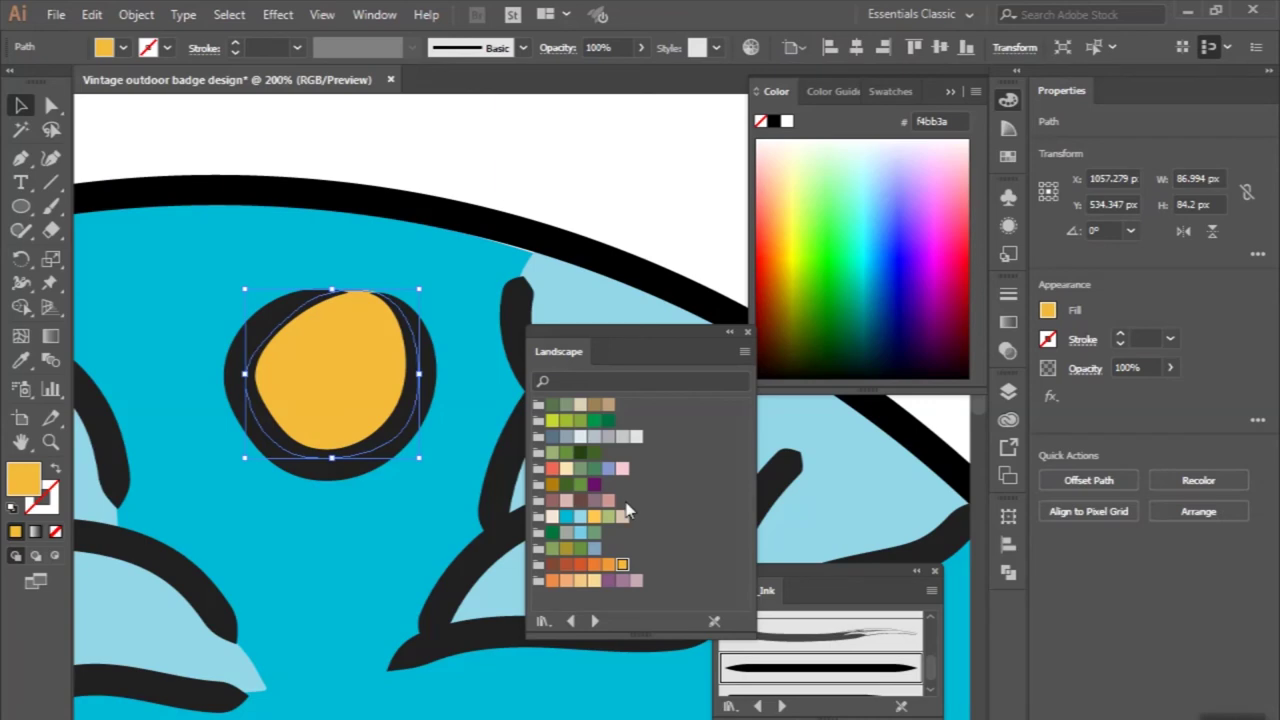
click(607, 565)
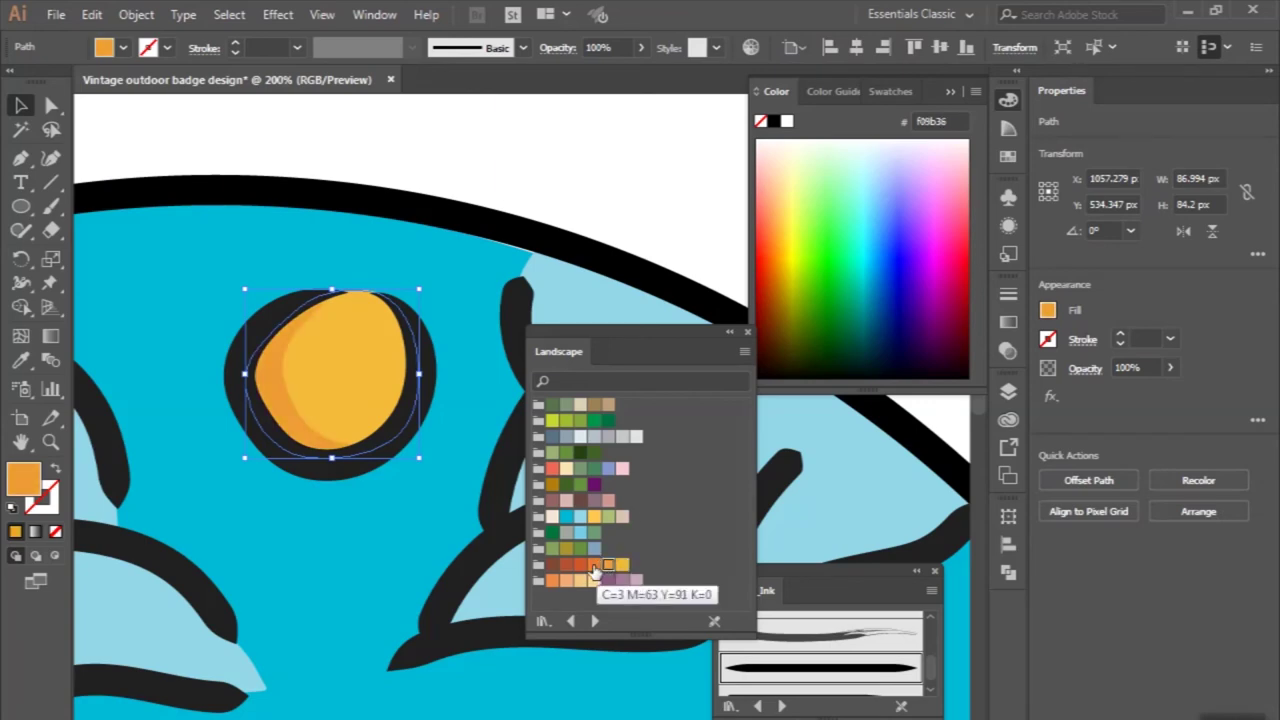
key(ctrl+minus)
key(ctrl+minus)
key(ctrl+minus)
click(307, 238)
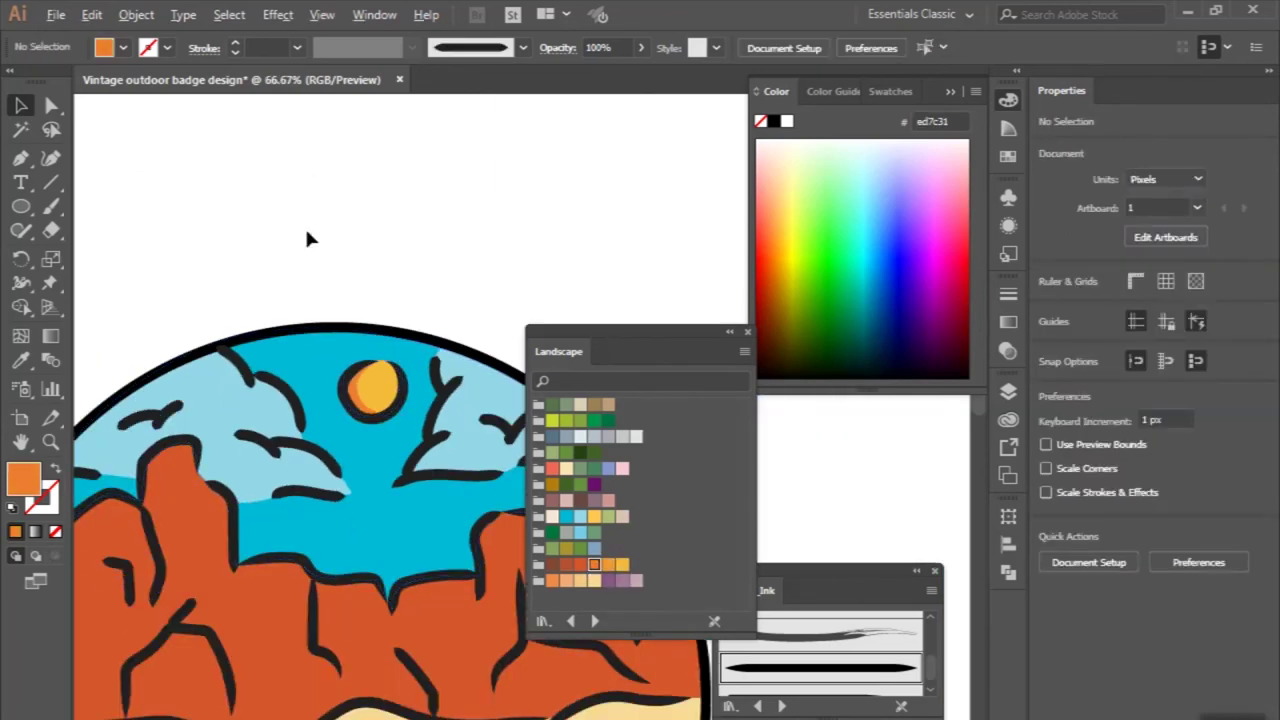
key(ctrl+minus)
key(ctrl+minus)
key(ctrl+minus)
Close the Color panel group and collapse the Artistic_Ink and Landscape panels out of the way.
scroll(297, 462, left, 1)
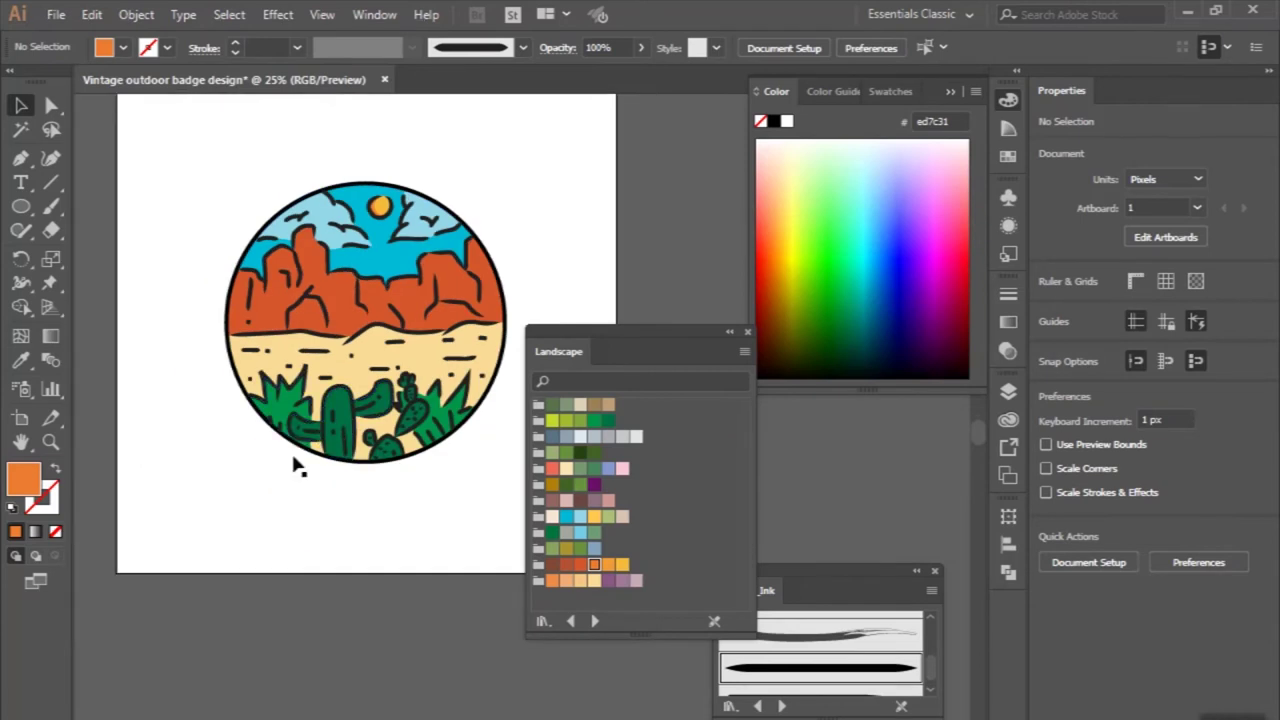
scroll(297, 462, up, 1)
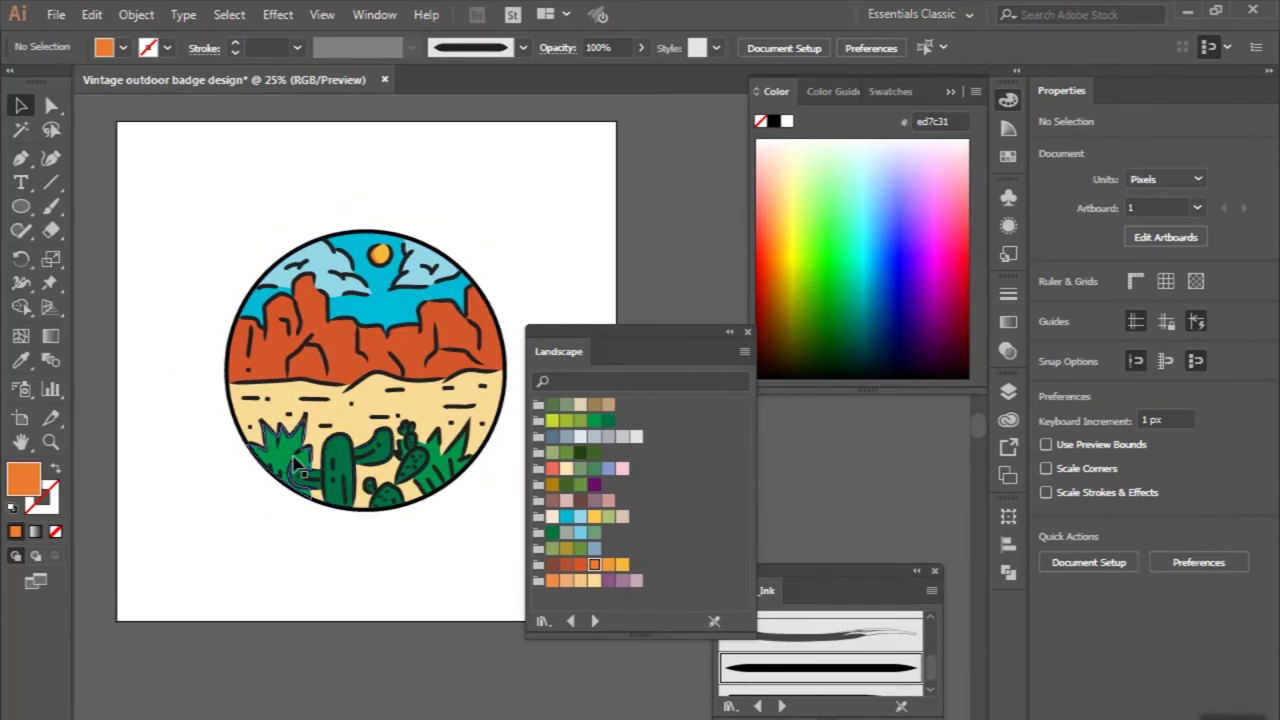
click(916, 570)
click(982, 80)
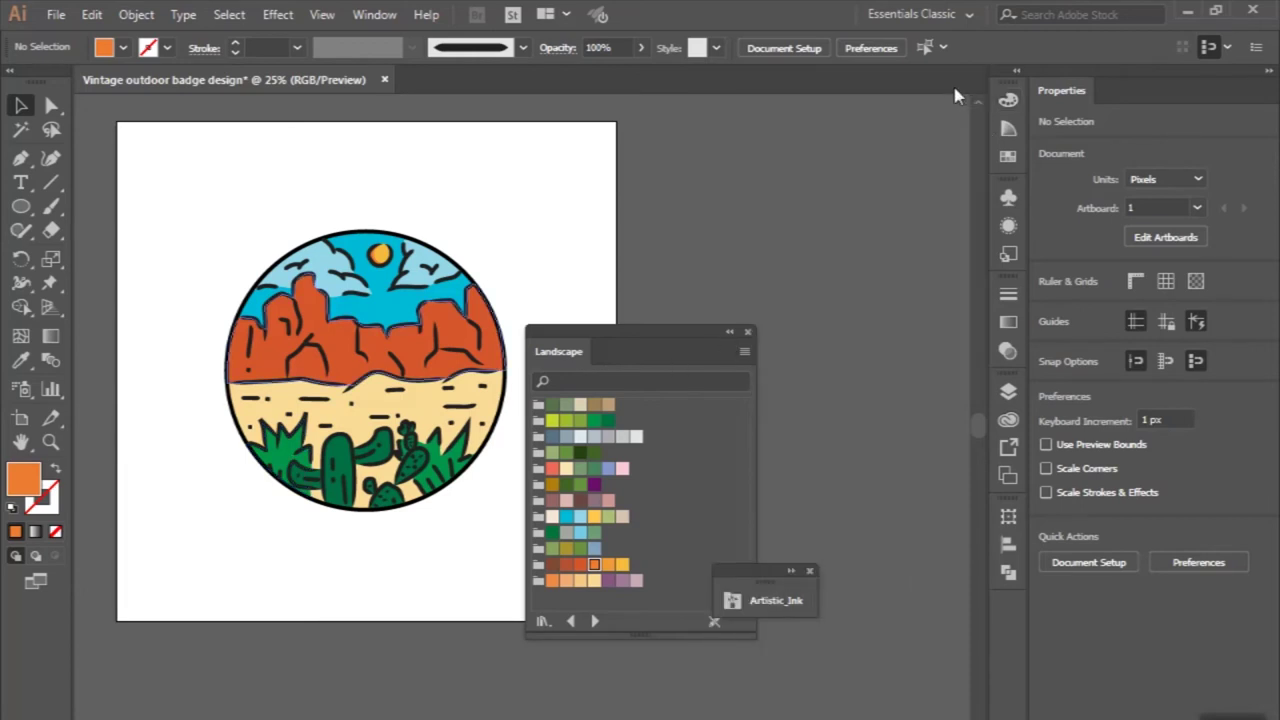
click(732, 336)
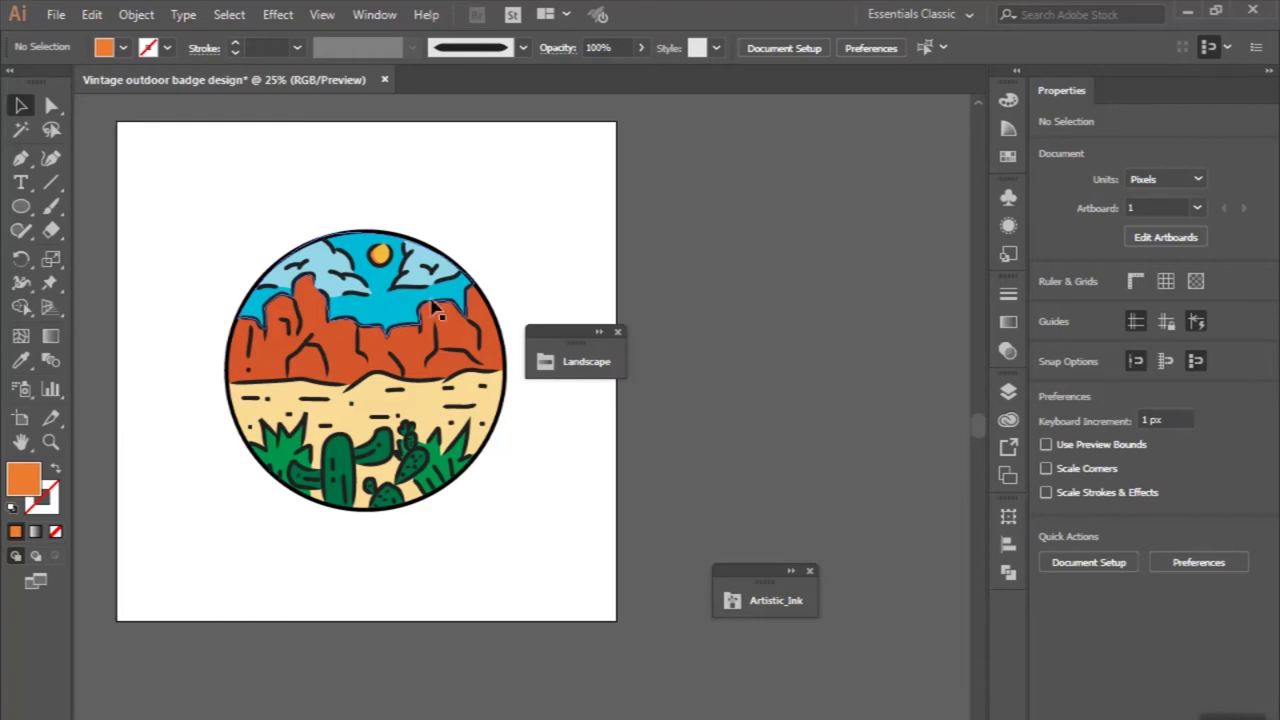
drag(574, 341, 765, 516)
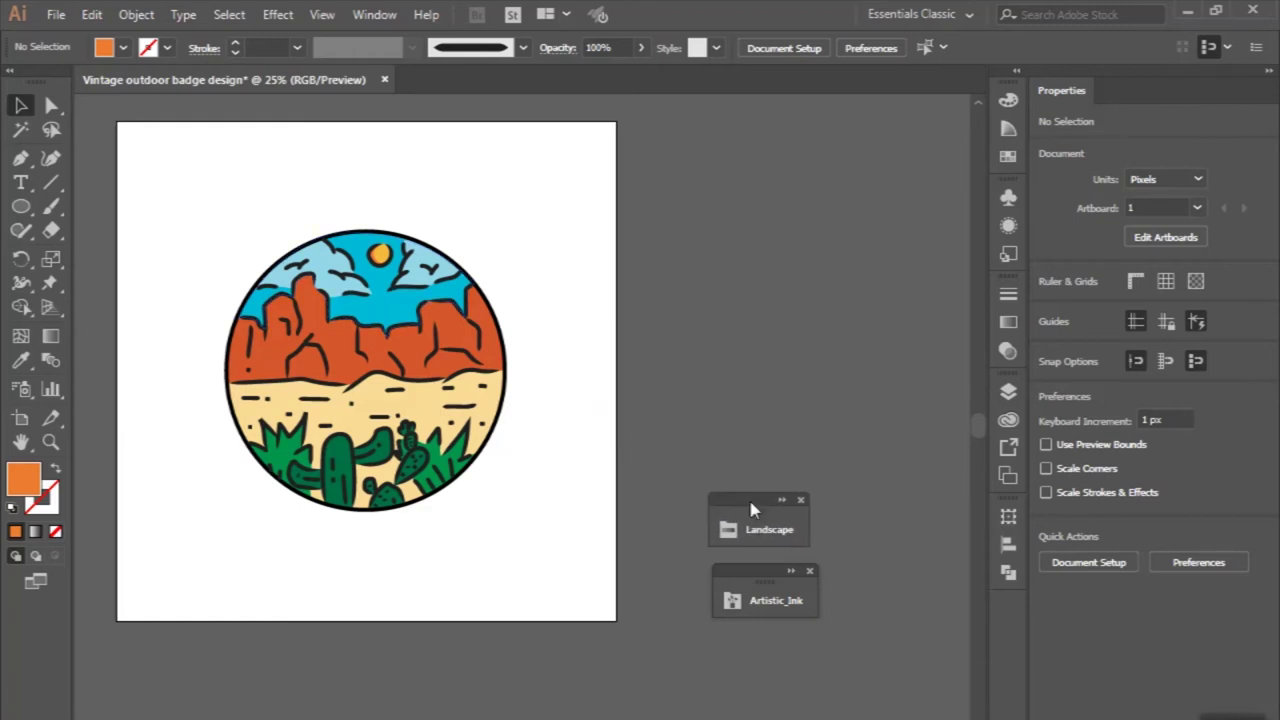
Open the Layers panel and enter the badge artwork group in isolation mode.
key(ctrl+plus)
click(52, 205)
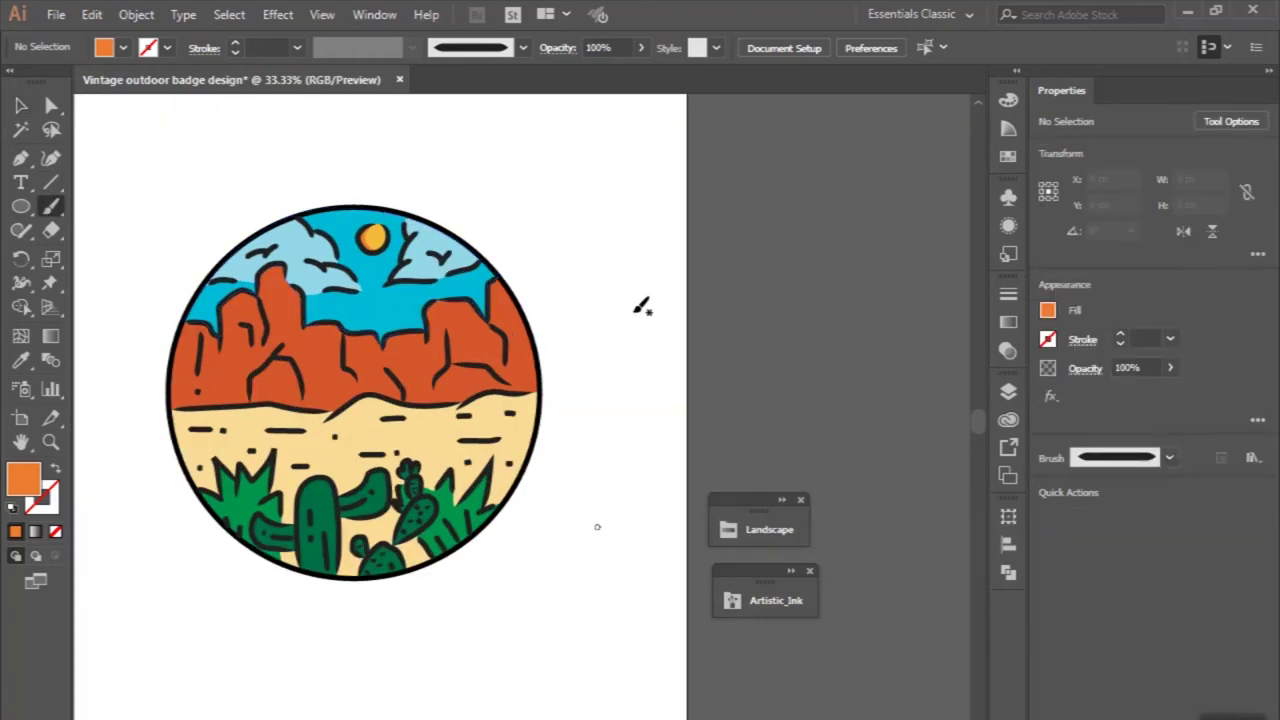
click(1008, 392)
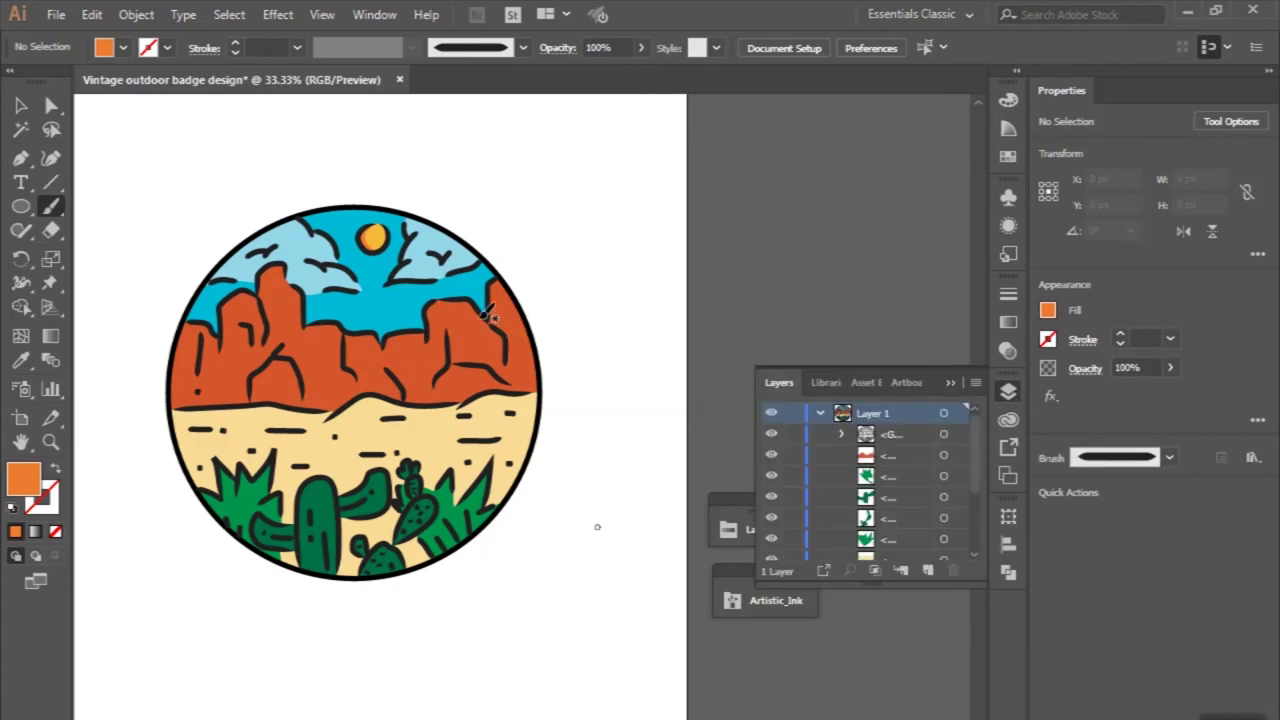
click(22, 106)
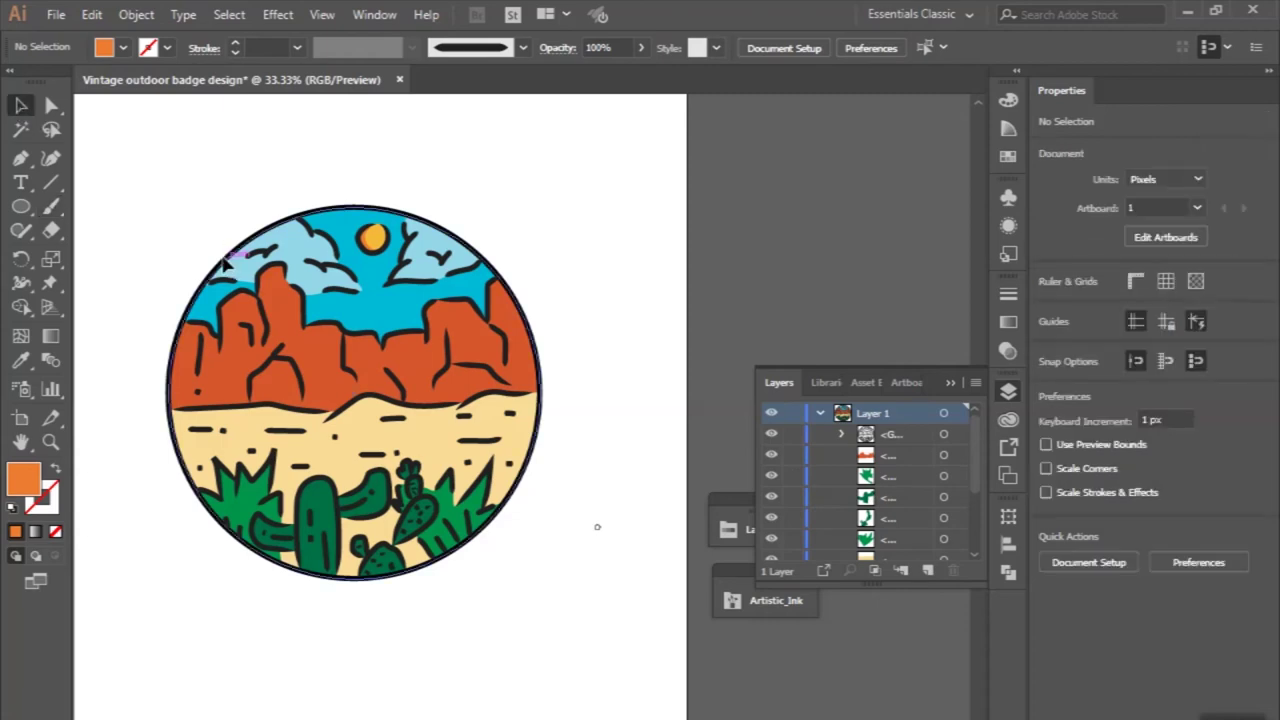
double_click(210, 290)
Paint a diagonal crack and short dash on the left rocks with the 10 pt Round Paintbrush.
key(ctrl+plus)
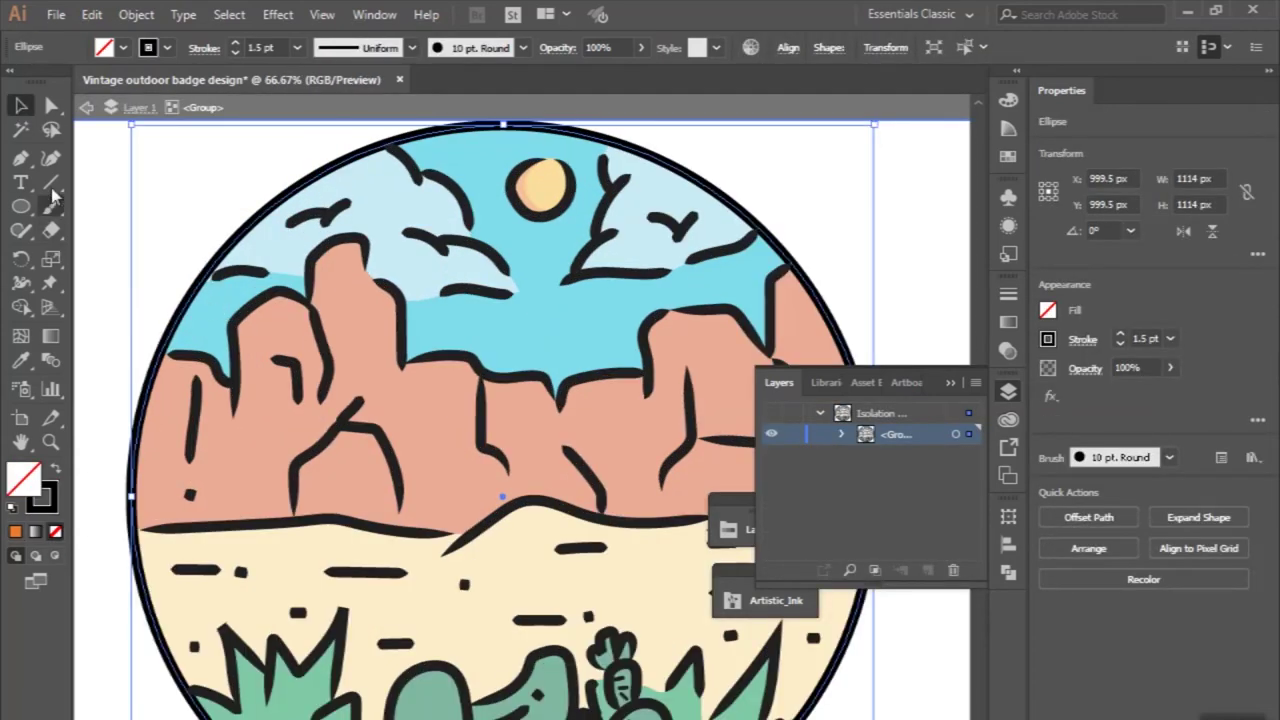
click(53, 208)
key(ctrl+plus)
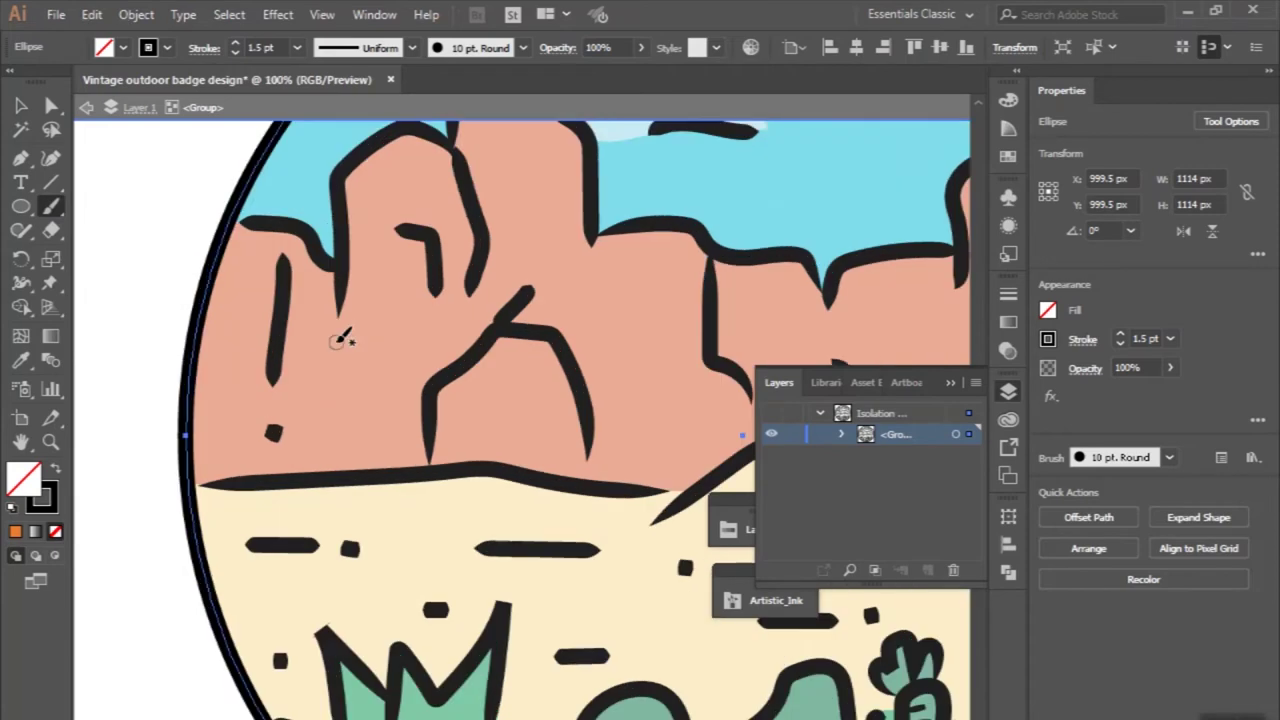
mouse_move(340, 328)
mouse_down()
mouse_move(373, 405)
mouse_move(369, 459)
mouse_up()
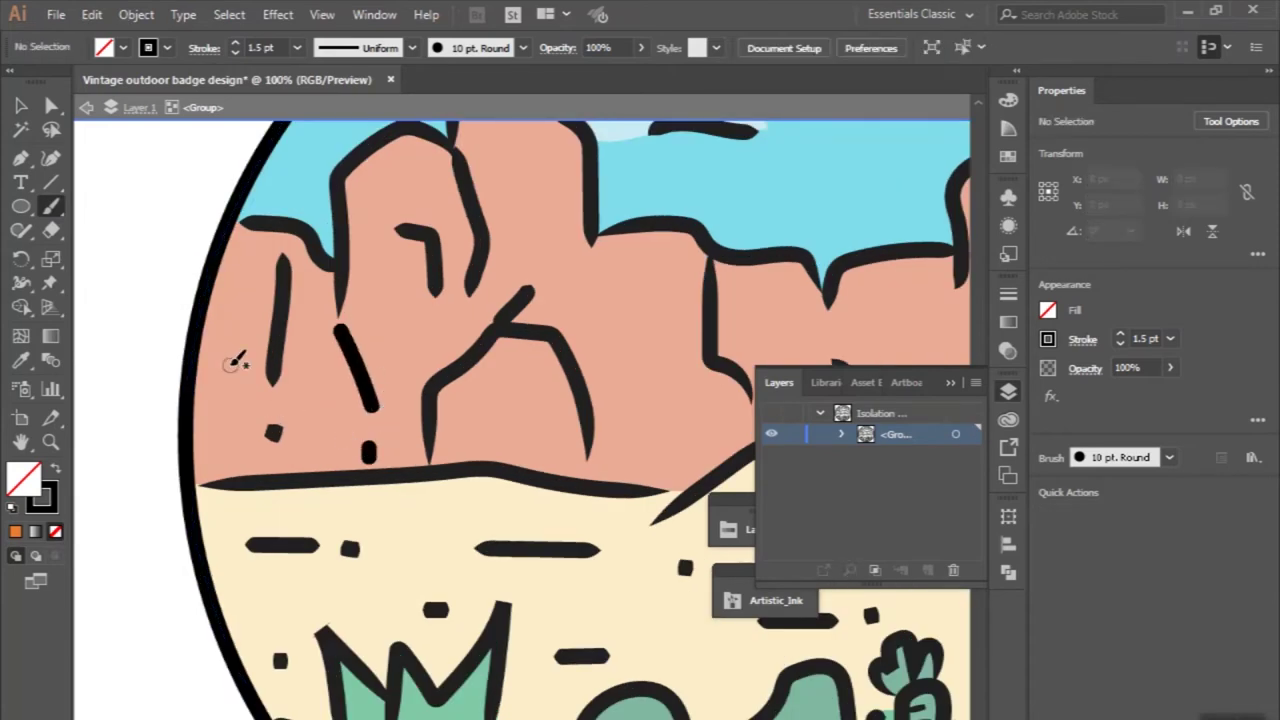
key(ctrl+minus)
key(ctrl+minus)
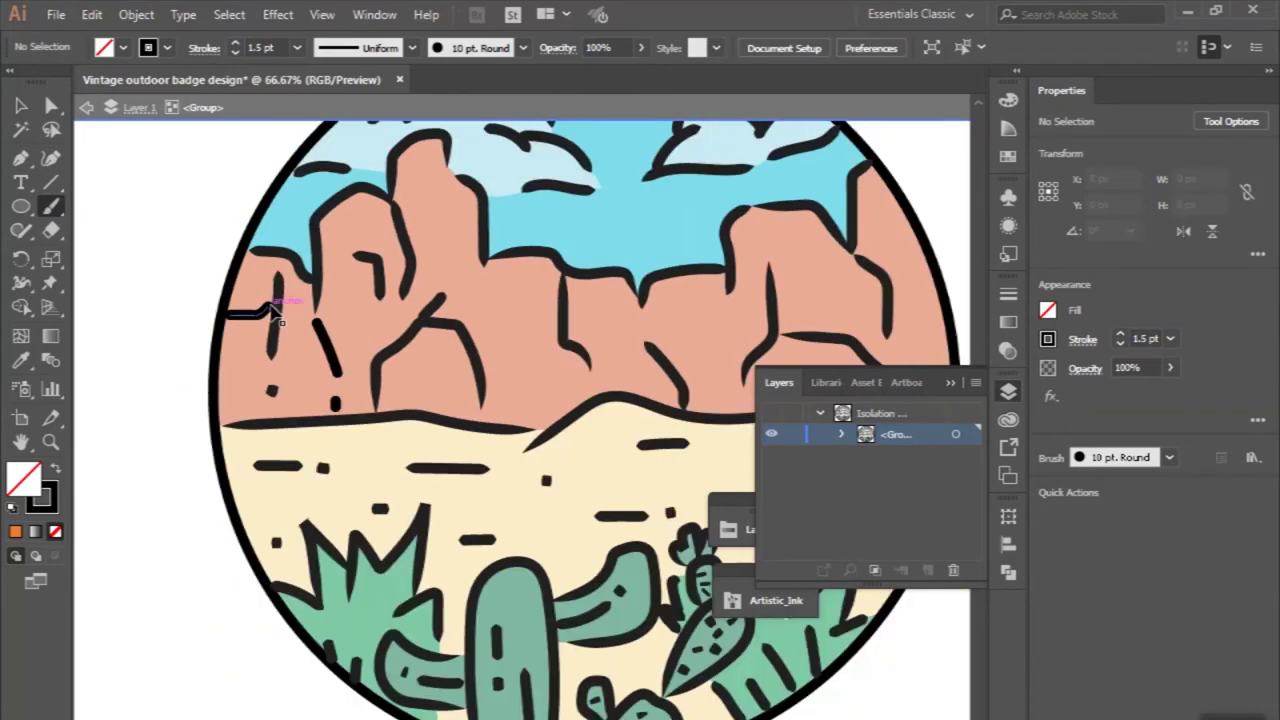
key(ctrl+plus)
key(ctrl+plus)
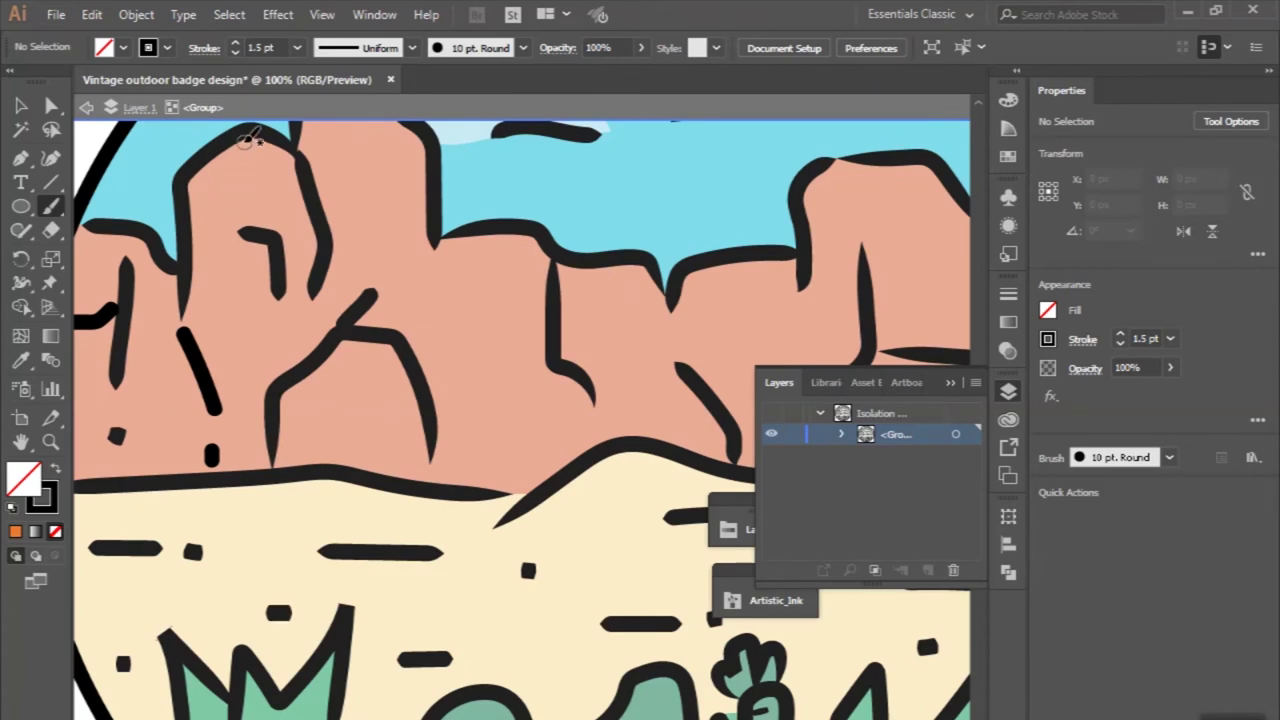
scroll(248, 140, up, 1)
scroll(252, 160, up, 2)
scroll(258, 182, up, 1)
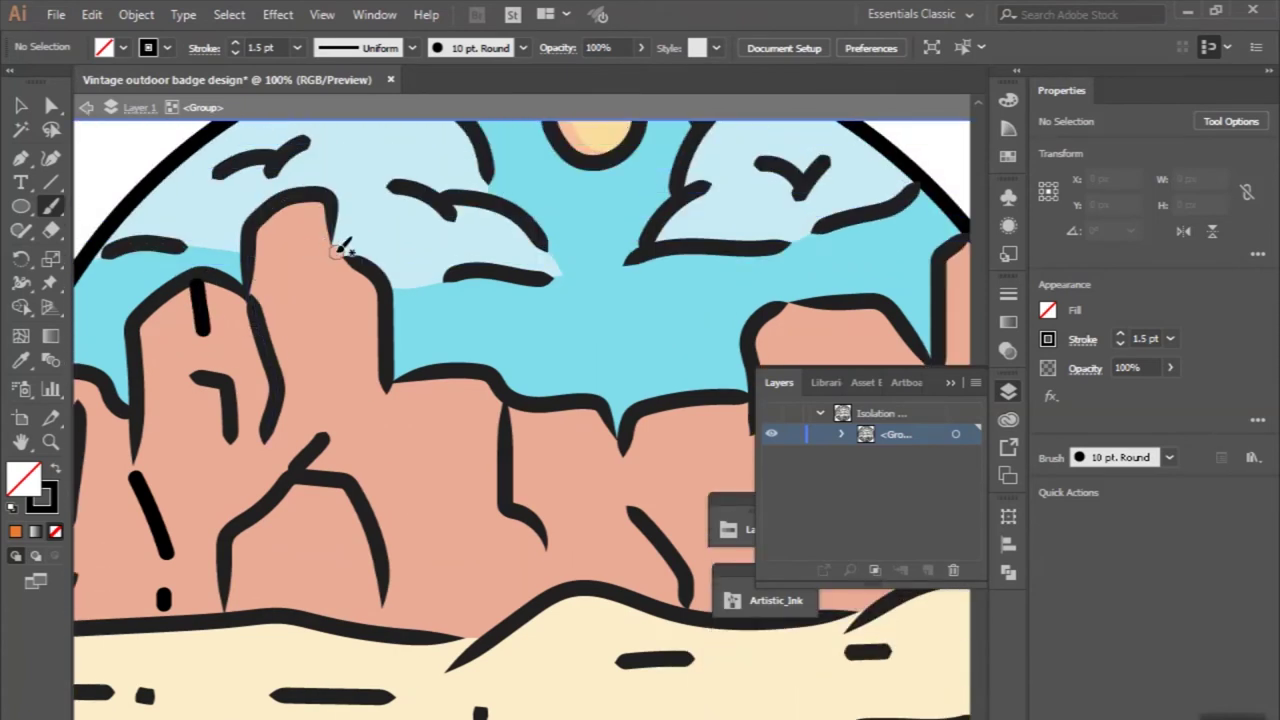
drag(336, 362, 336, 380)
Paint more short crack strokes on the middle rock and the right-hand cliff.
scroll(332, 400, down, 1)
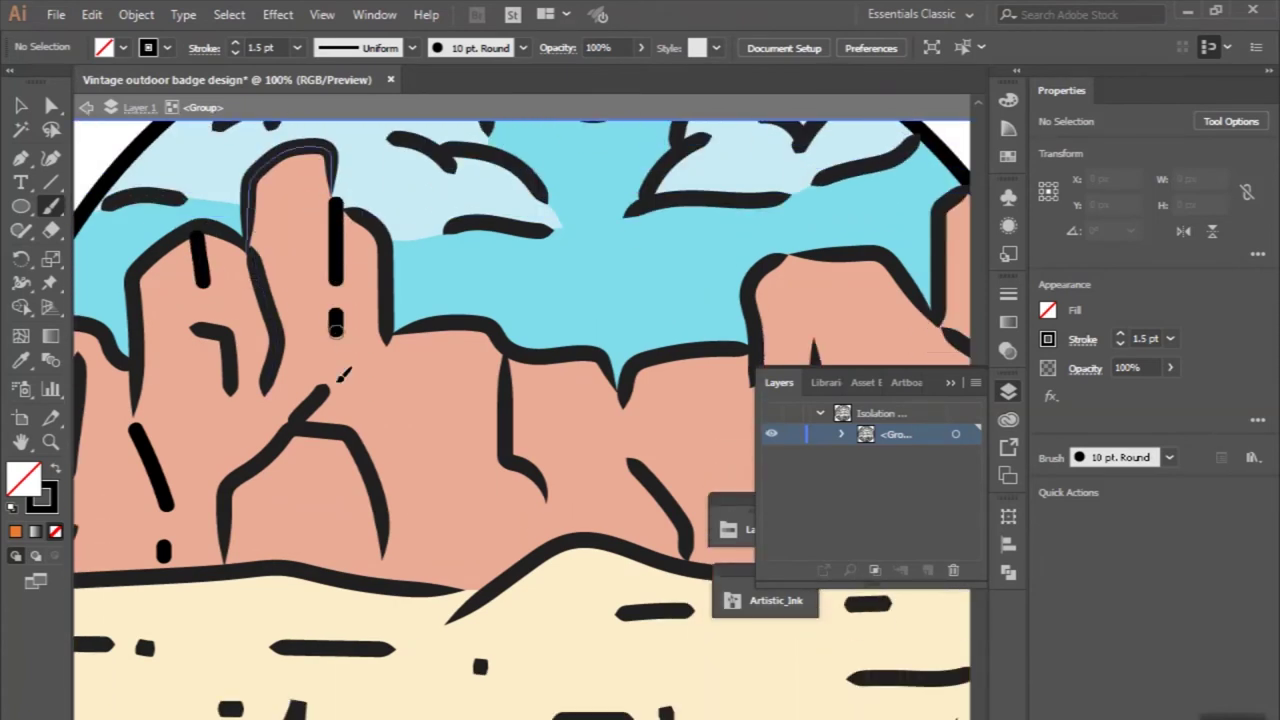
scroll(328, 440, down, 1)
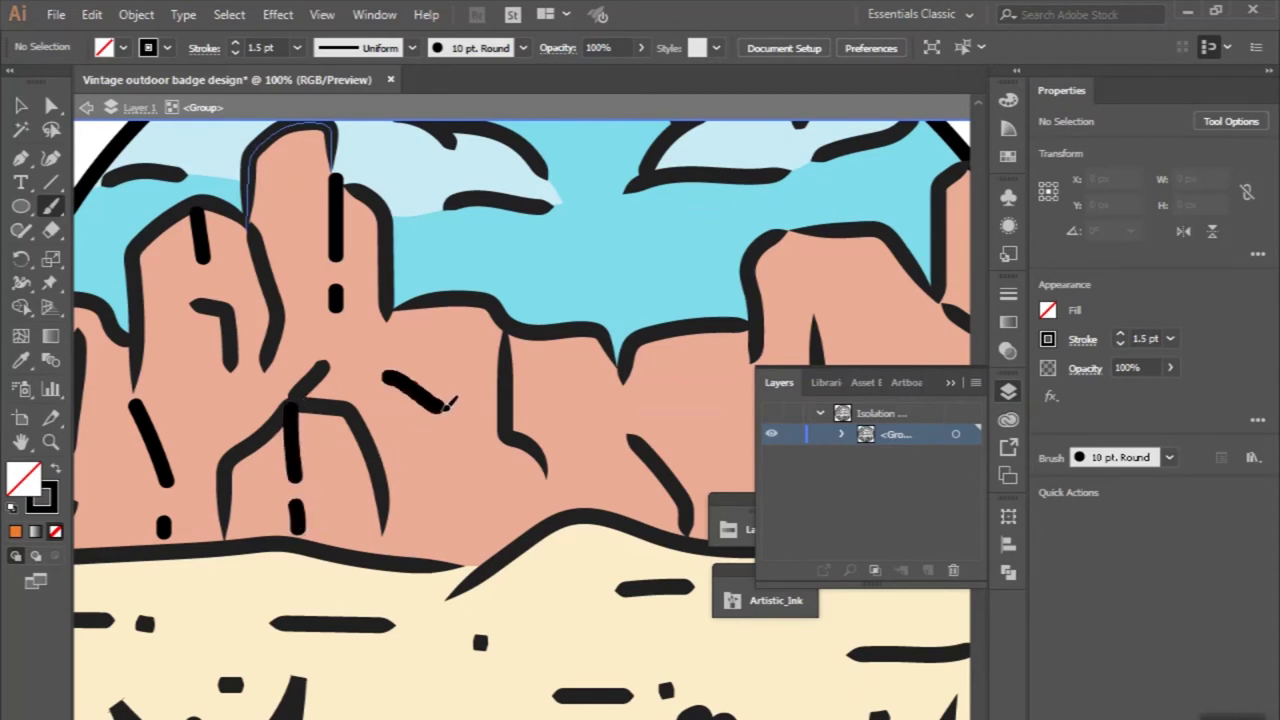
scroll(448, 510, down, 1)
scroll(430, 535, right, 1)
scroll(421, 400, up, 2)
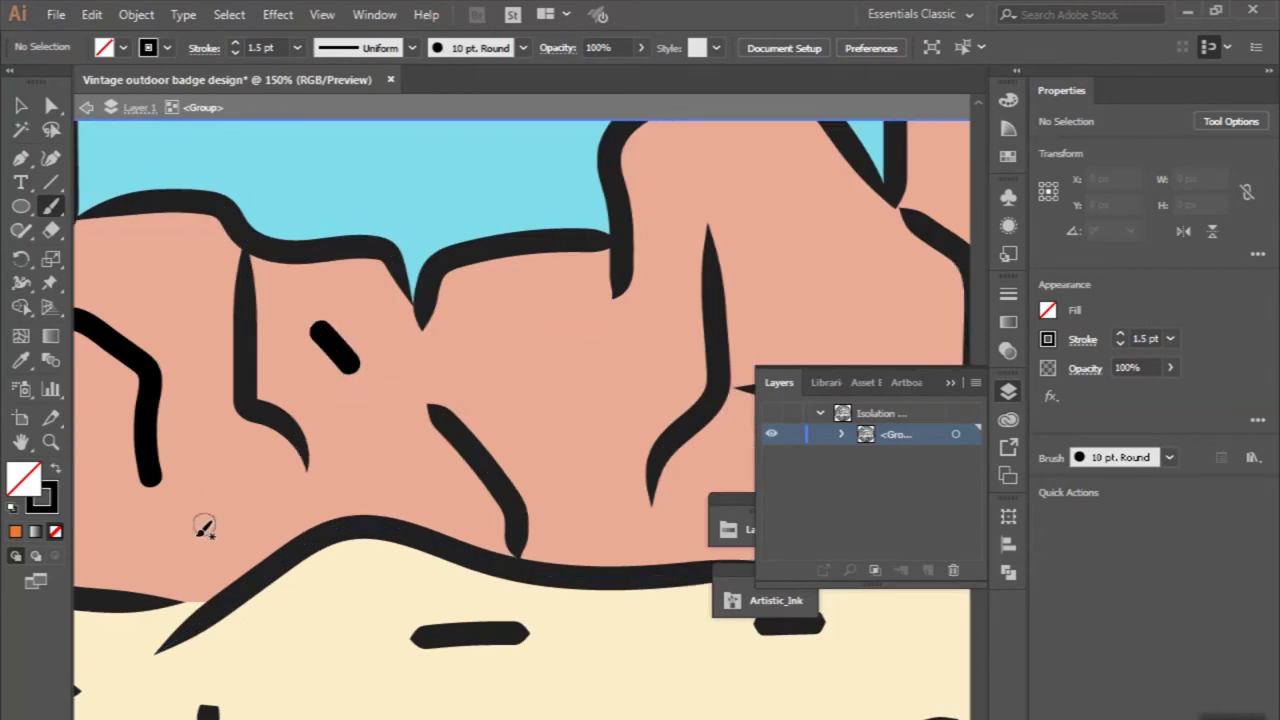
scroll(383, 500, right, 2)
scroll(390, 480, right, 2)
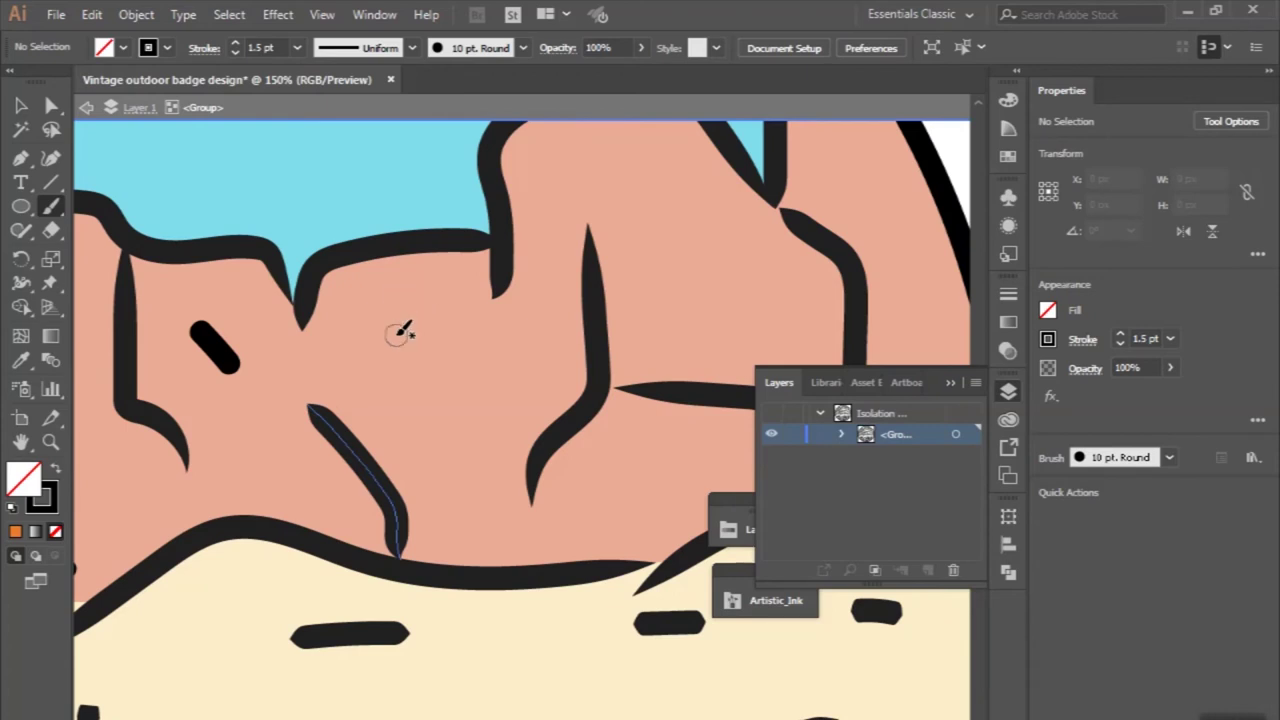
drag(372, 342, 412, 362)
key(ctrl+minus)
key(ctrl+minus)
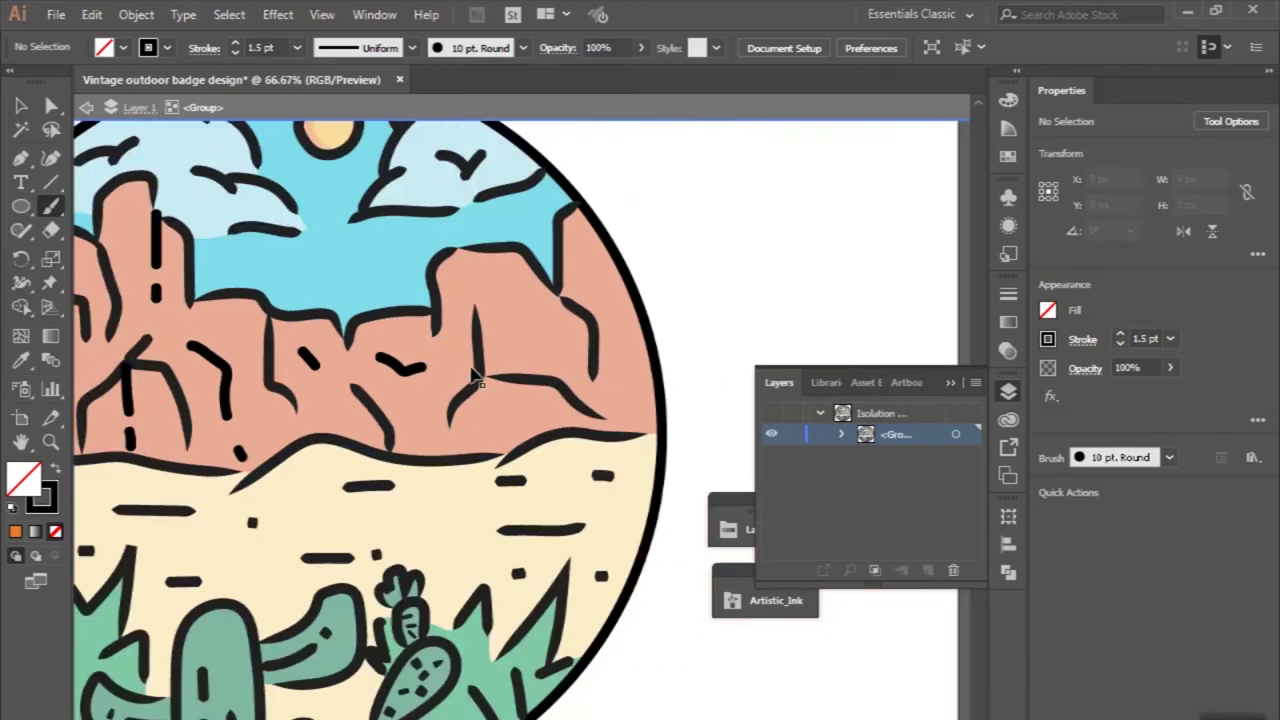
key(ctrl+plus)
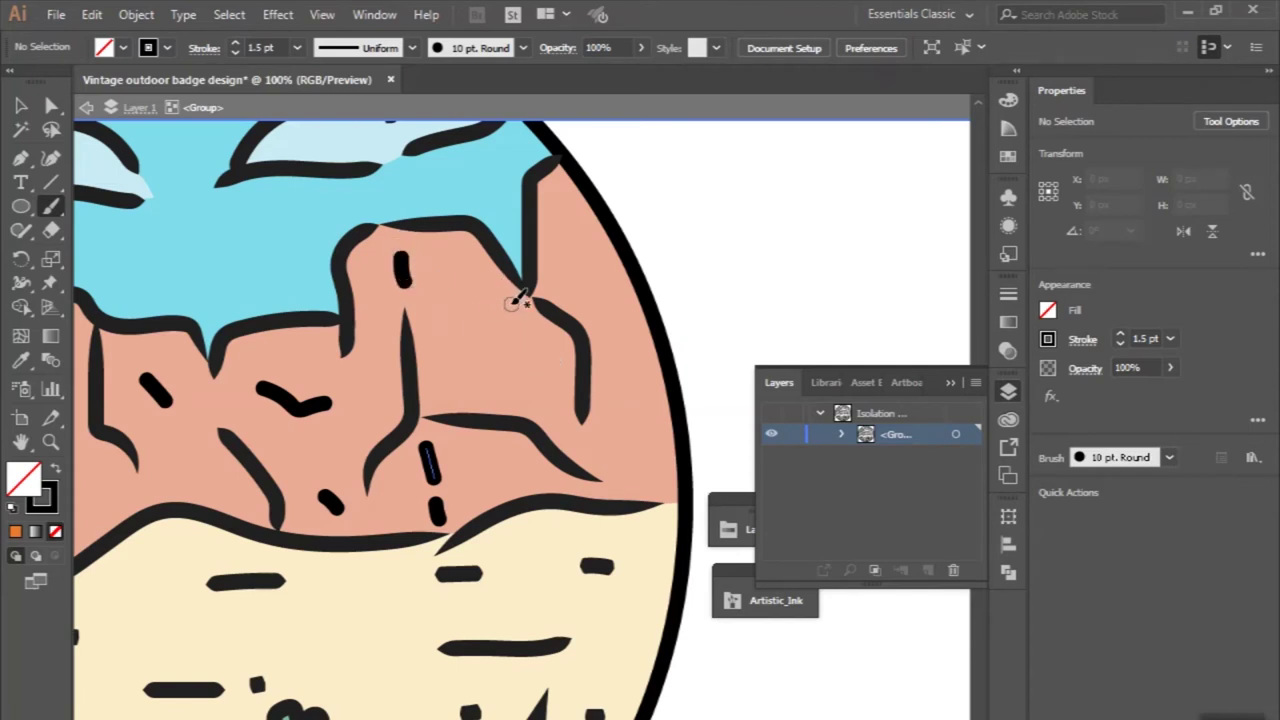
drag(520, 314, 481, 368)
scroll(480, 363, right, 2)
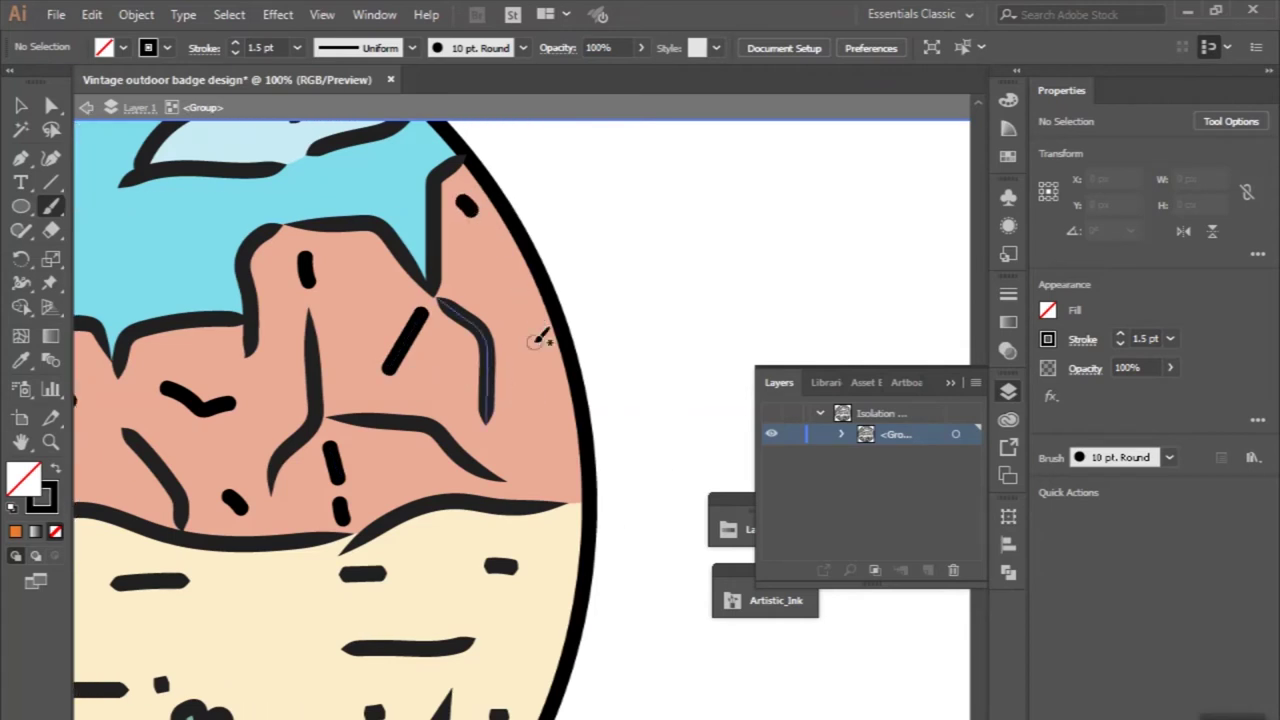
scroll(548, 452, down, 1)
alt+scroll(545, 456, down, 3)
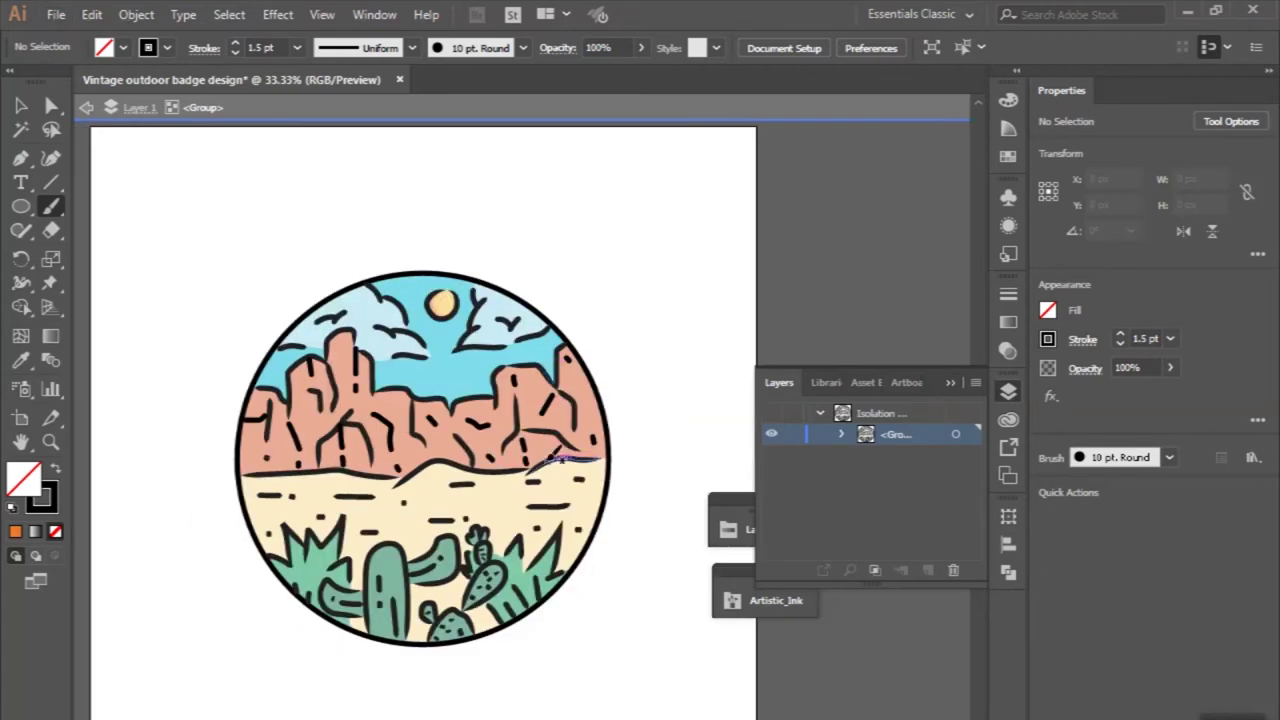
click(20, 106)
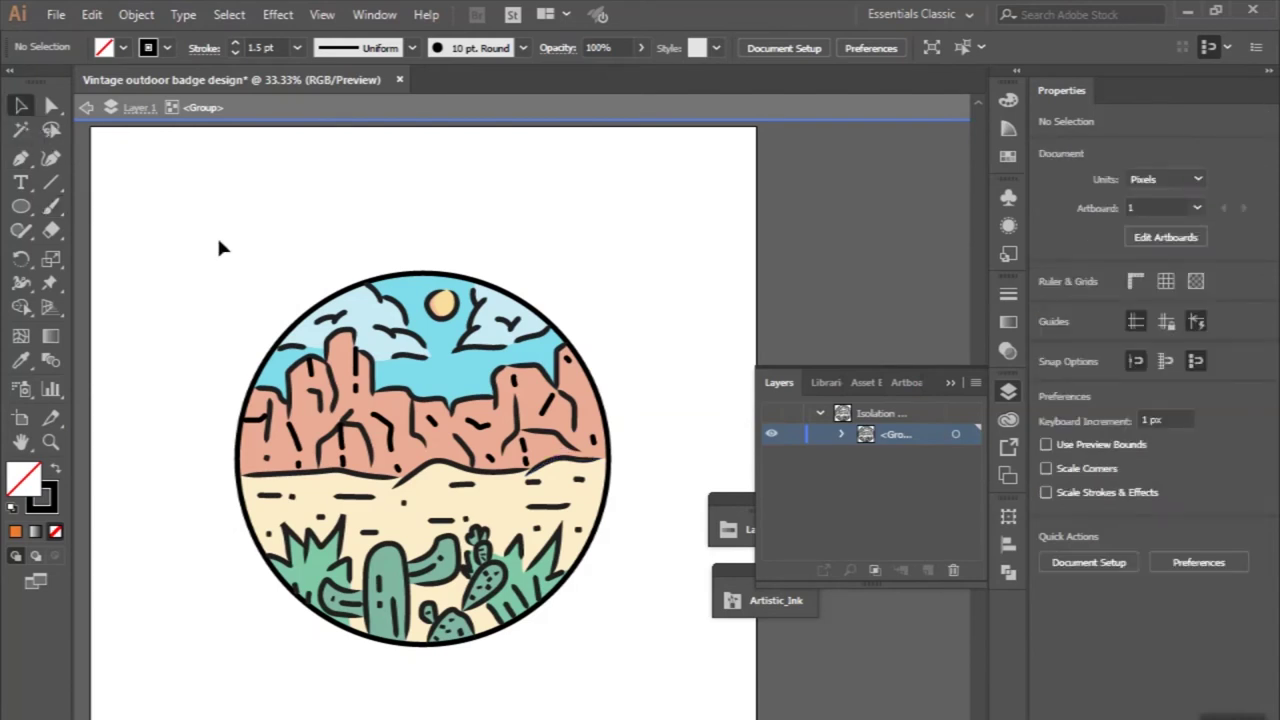
Leave the group's isolation mode, pick the Pen tool and tuck away the Layers panel.
key(Escape)
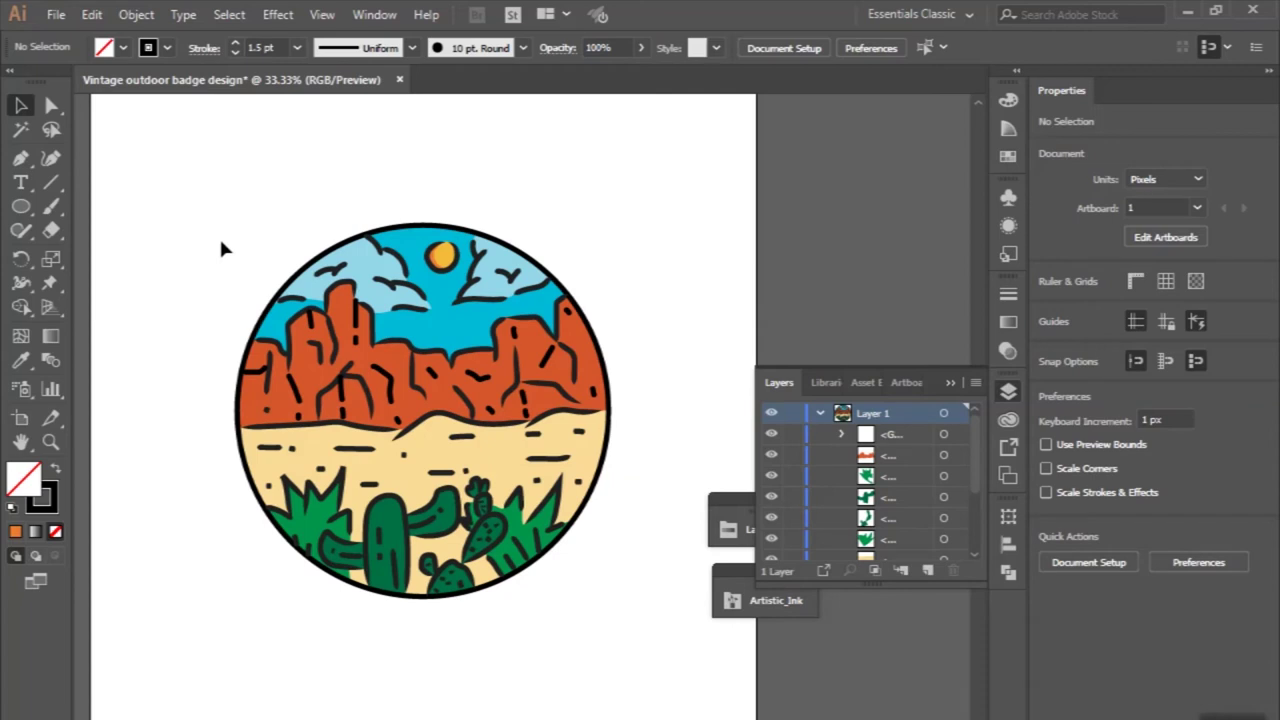
scroll(818, 474, down, 3)
scroll(822, 474, down, 2)
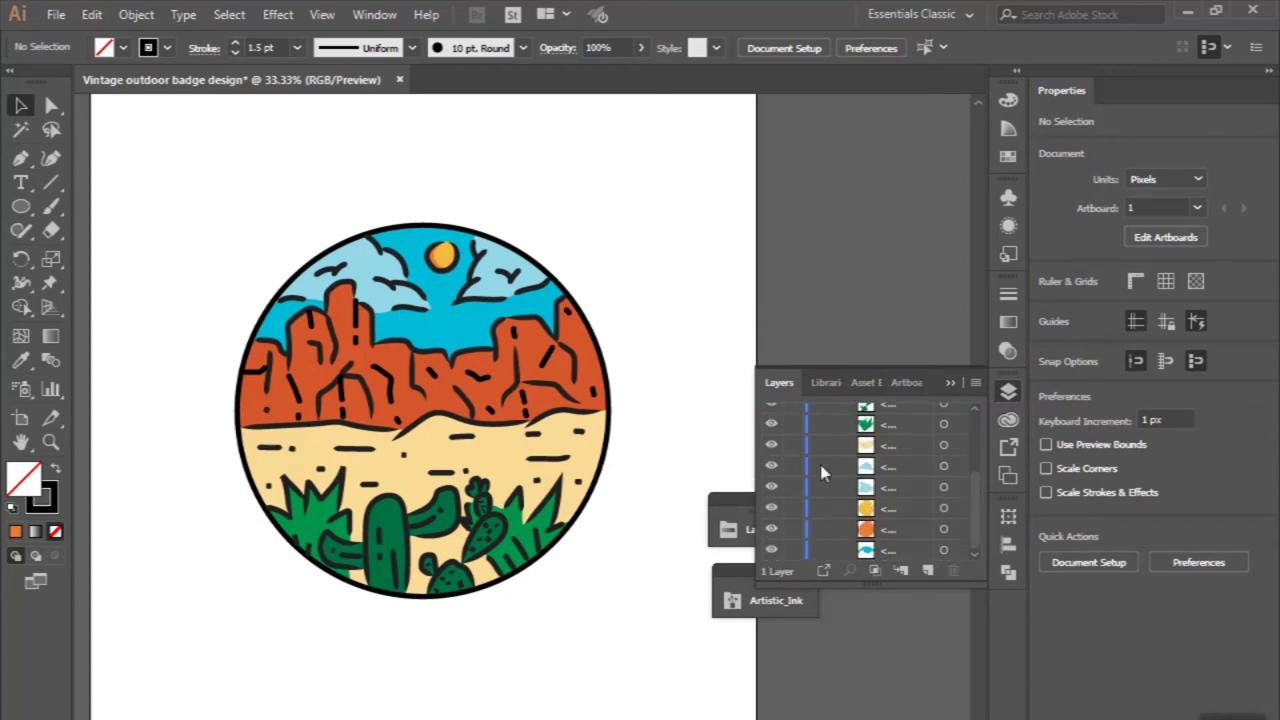
scroll(818, 520, up, 5)
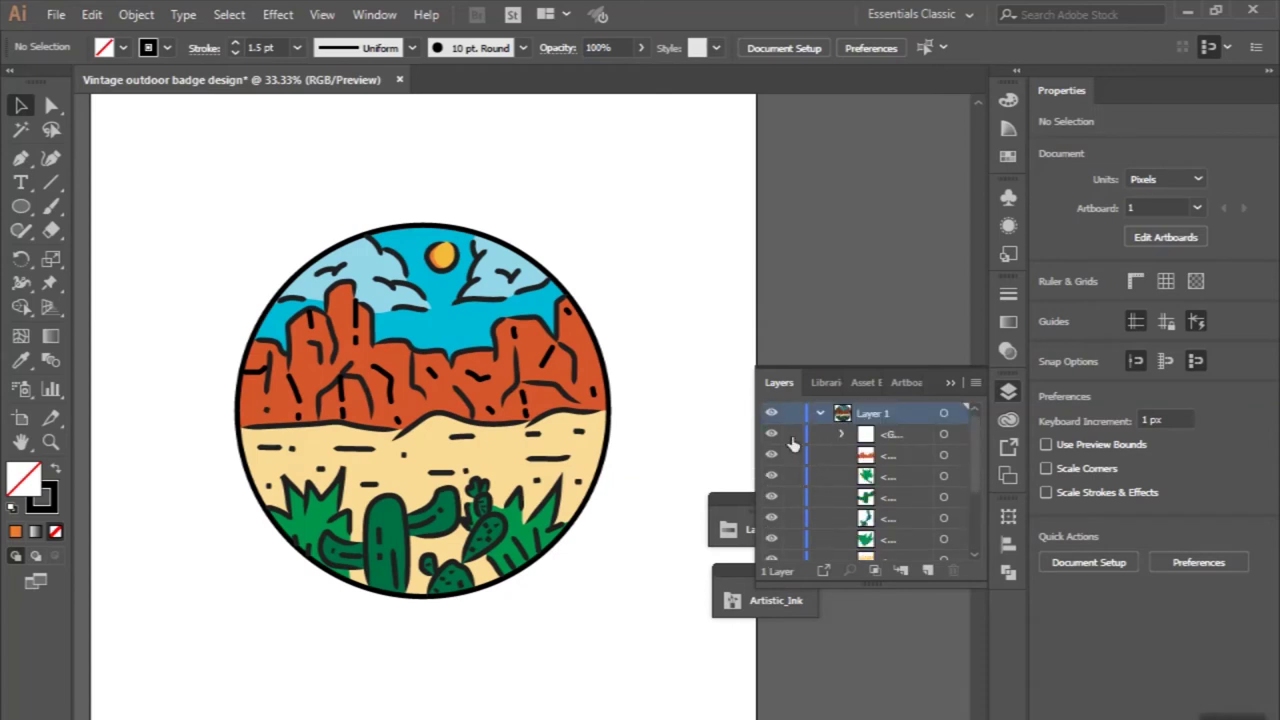
key(ctrl+equal)
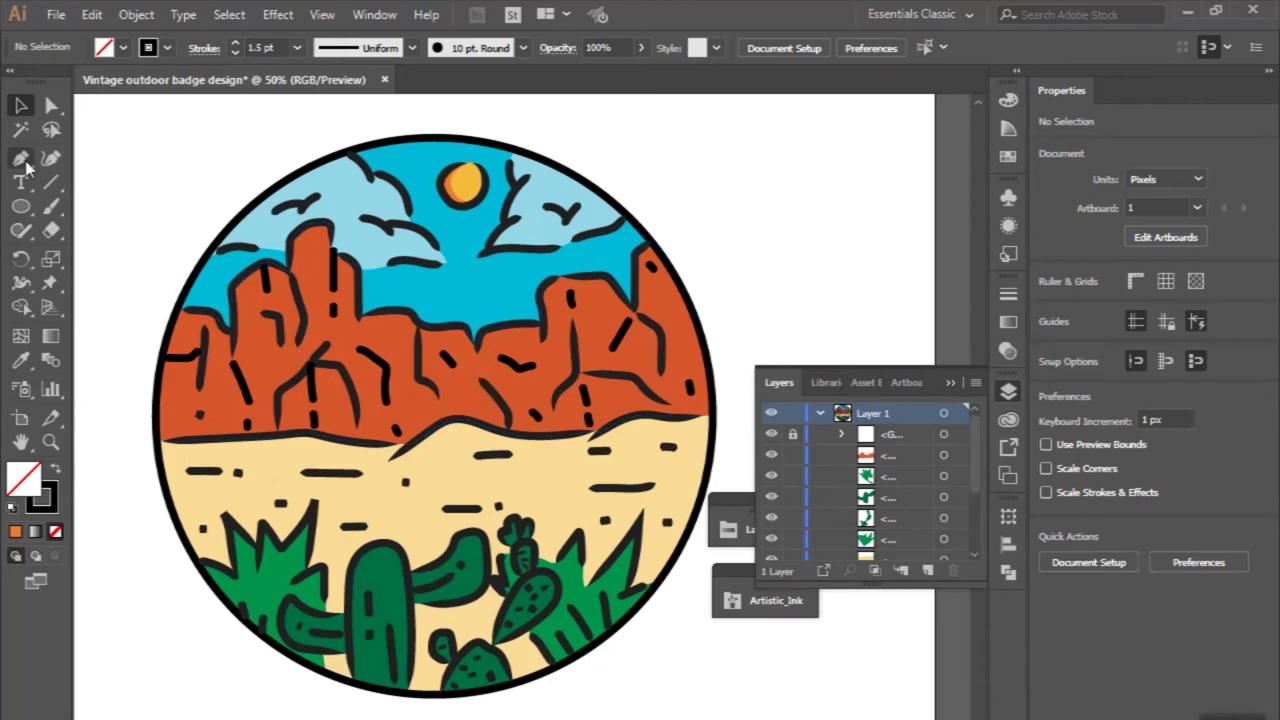
click(22, 160)
scroll(194, 286, up, 3)
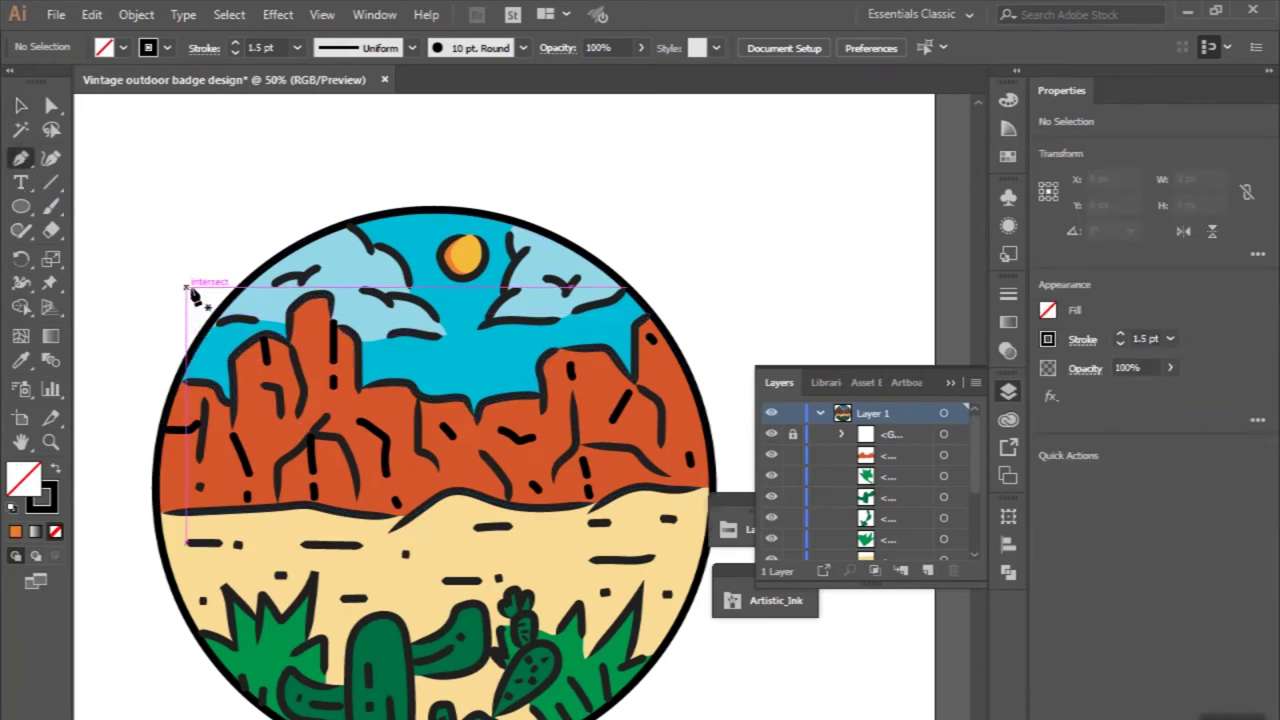
click(950, 383)
scroll(286, 277, up, 2)
scroll(329, 271, up, 1)
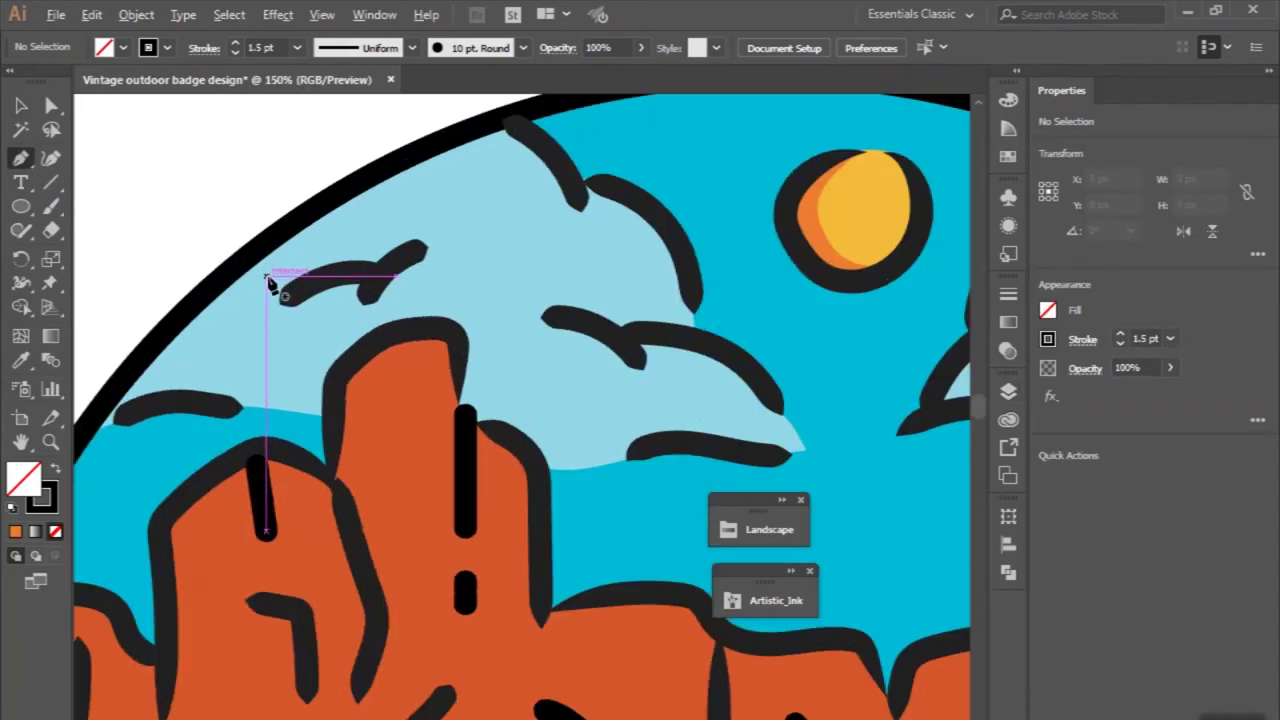
scroll(270, 310, up, 1)
Pen-draw a closed shape over the left bird stroke and fill it with the sky cyan.
click(249, 323)
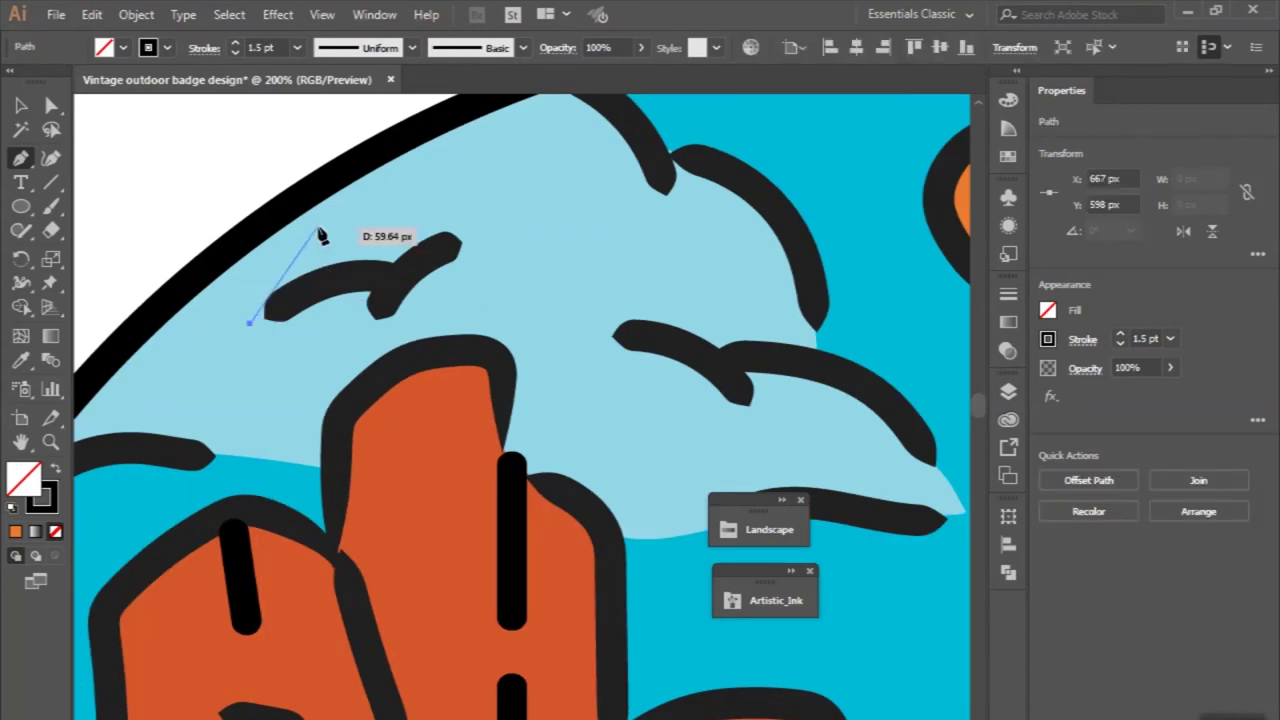
drag(340, 222, 437, 216)
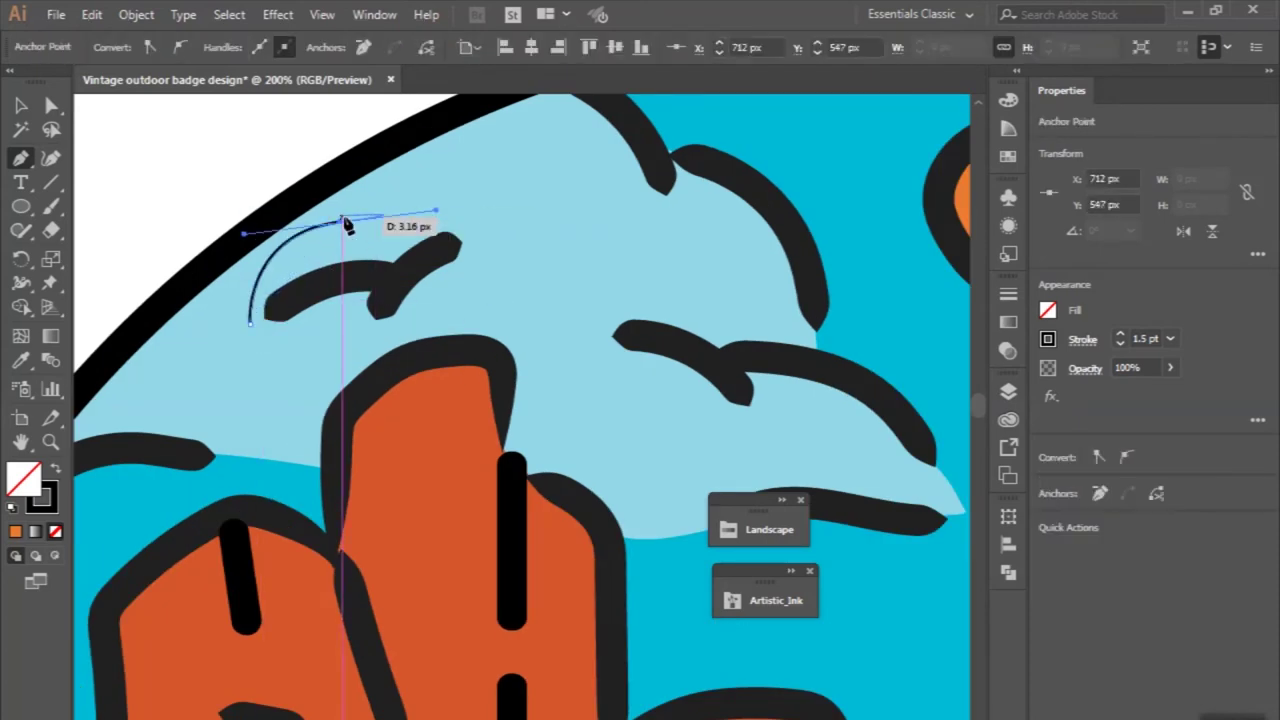
mouse_move(340, 222)
mouse_down()
mouse_move(487, 196)
mouse_move(548, 251)
mouse_up()
click(447, 240)
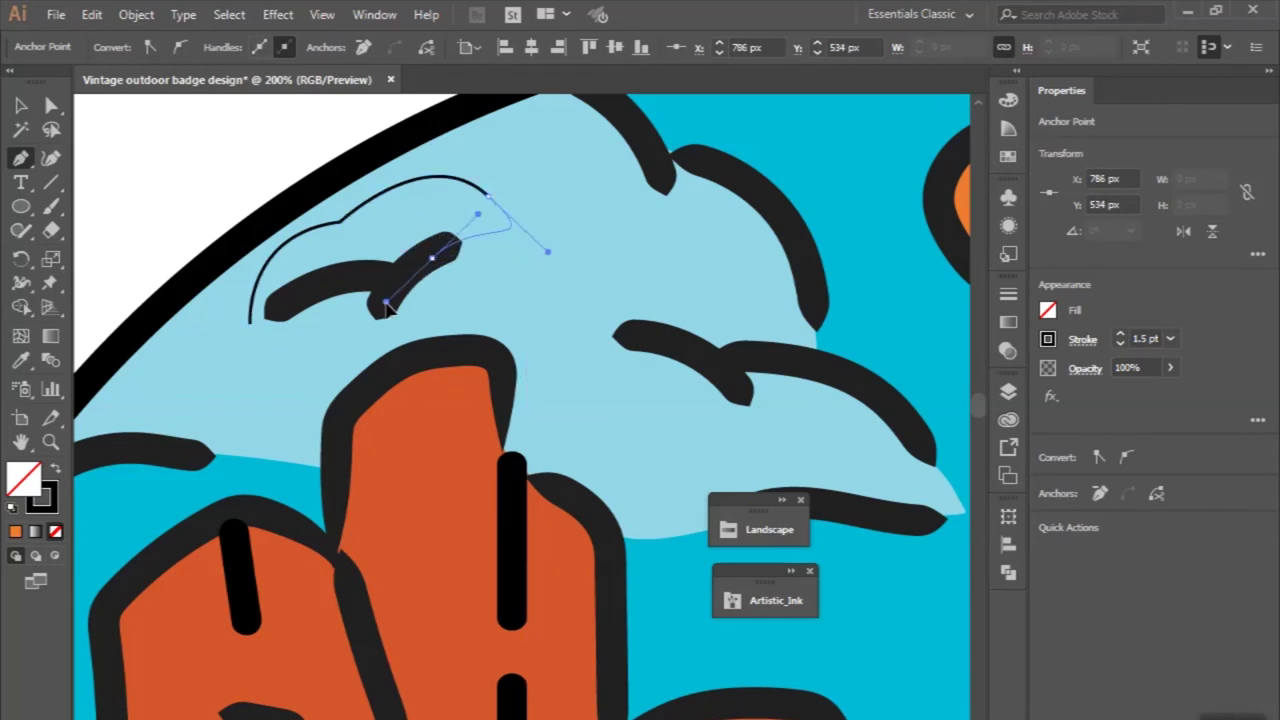
ctrl+click(286, 308)
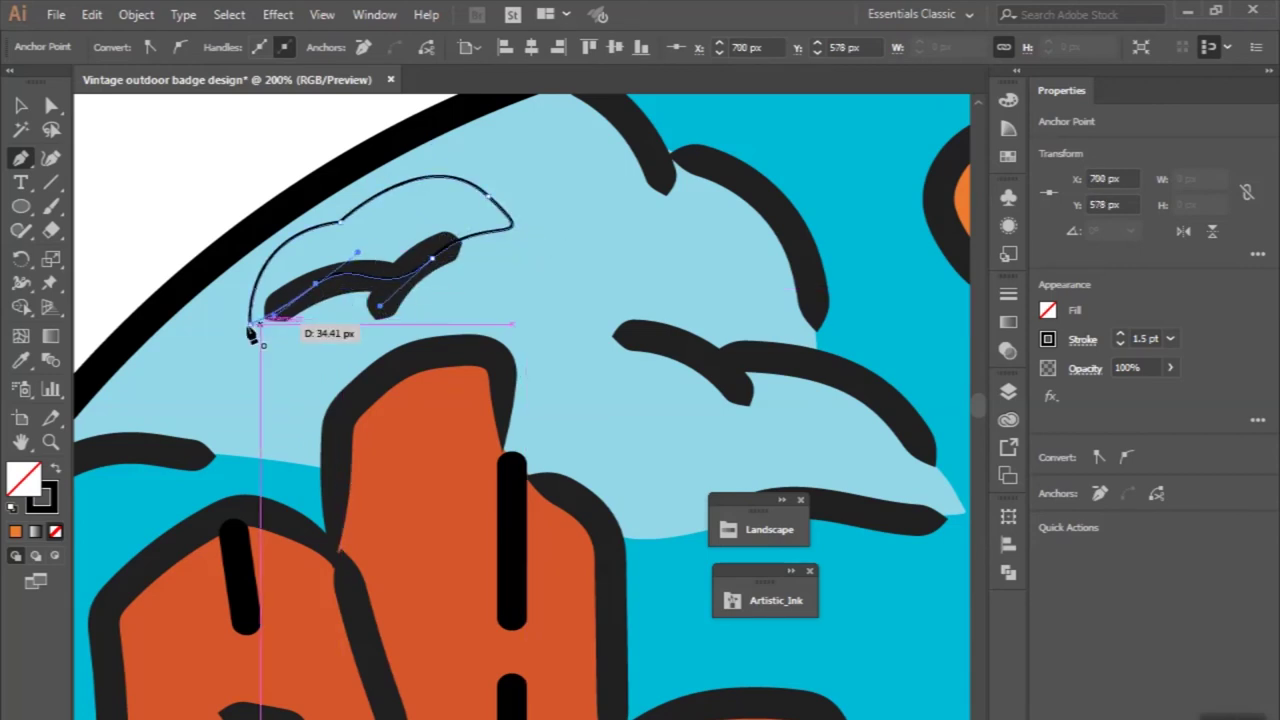
click(248, 322)
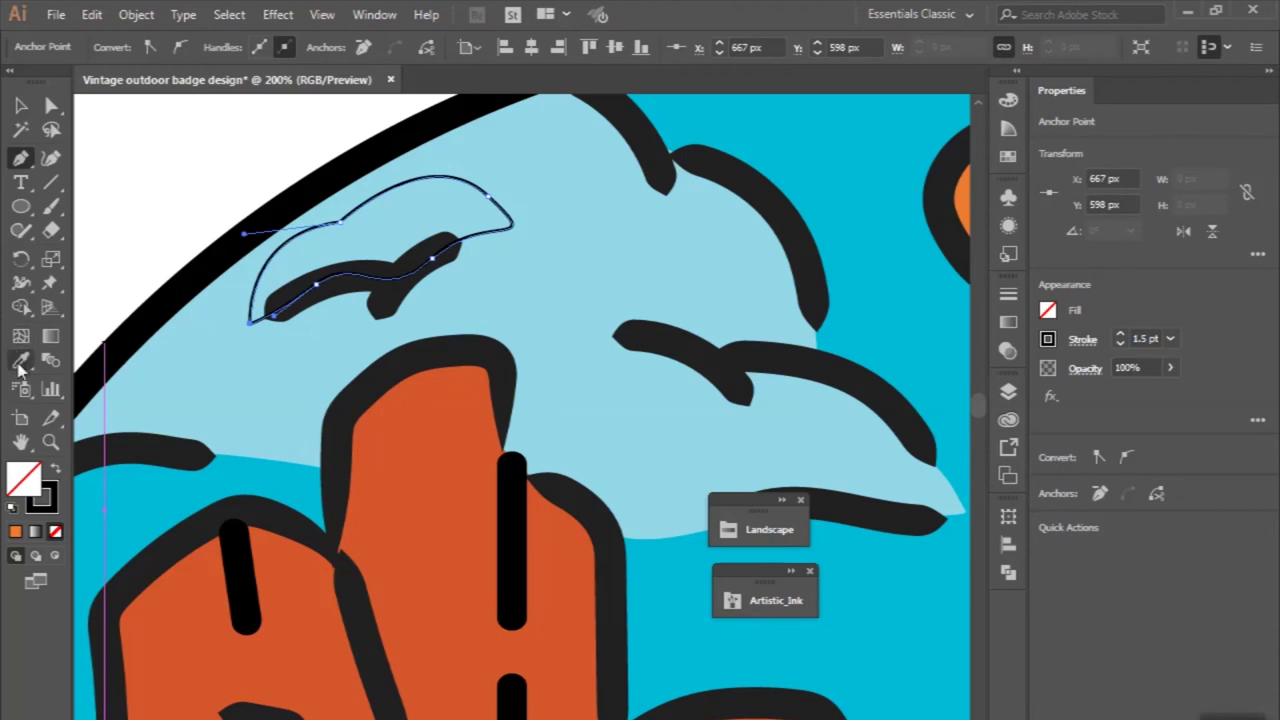
click(20, 362)
click(106, 472)
Select the sky shape to check it, then deselect and zoom out.
click(22, 107)
key(ctrl+minus)
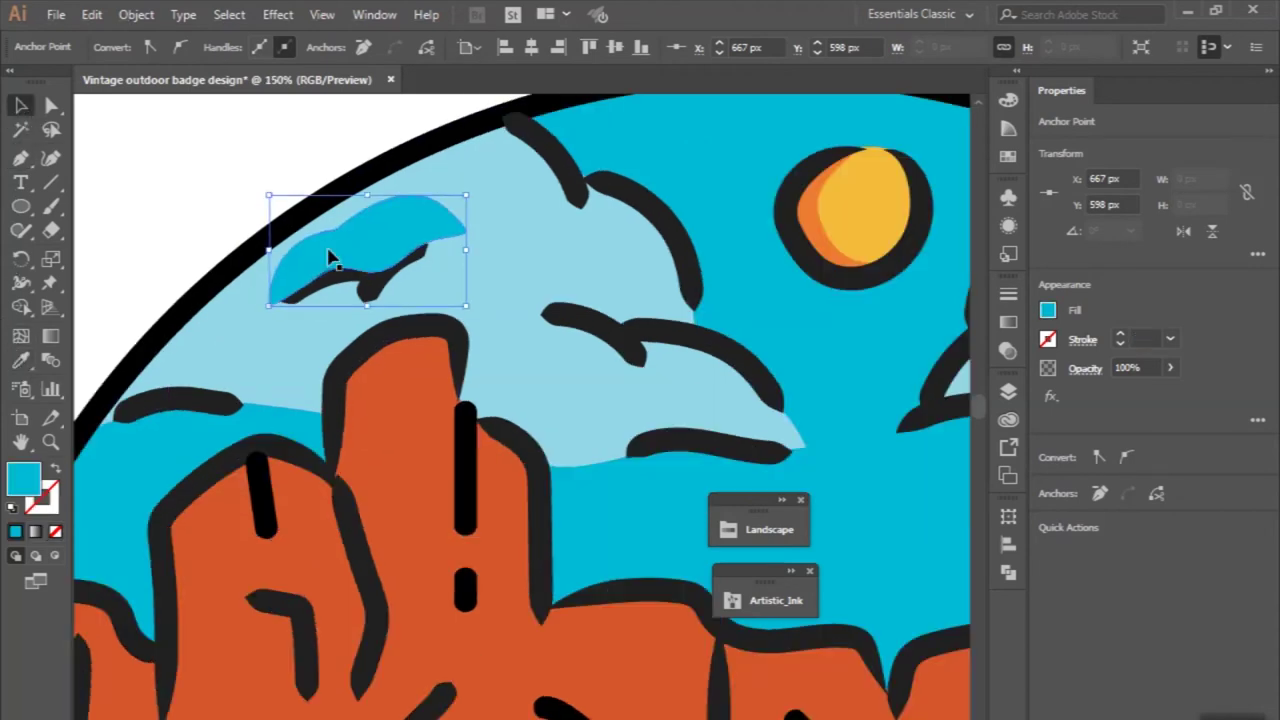
click(651, 187)
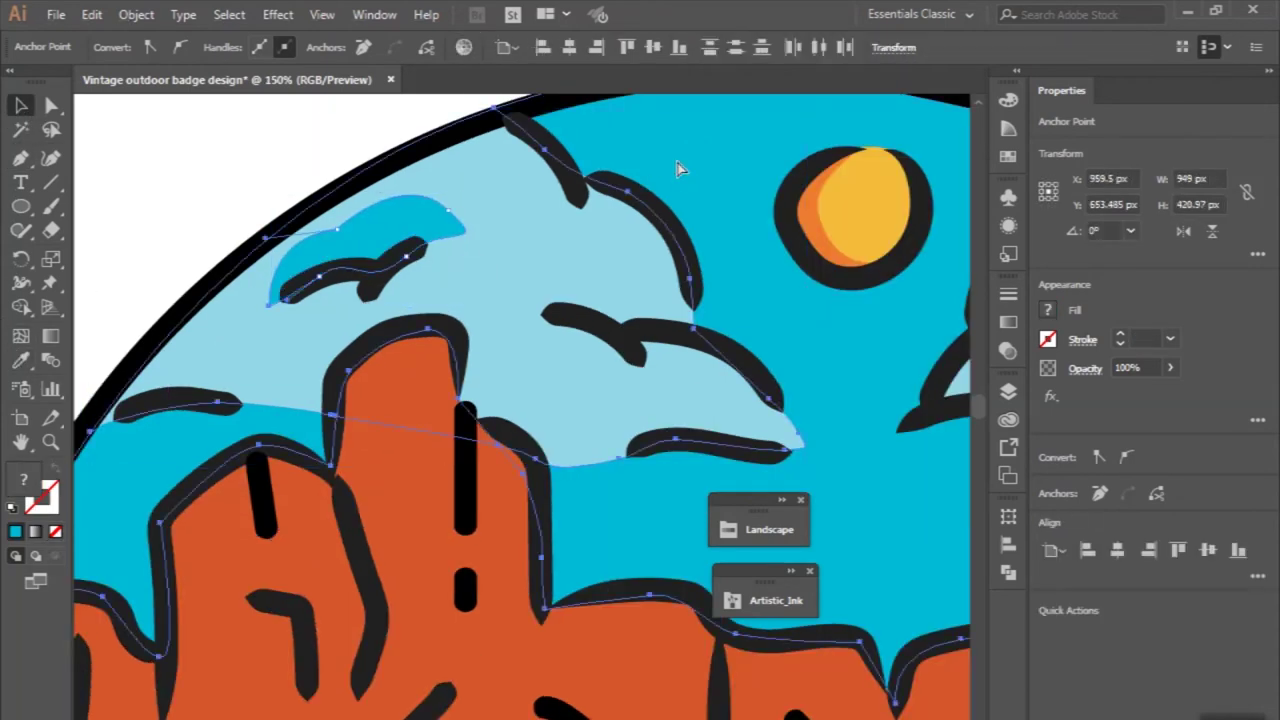
key(ctrl+minus)
key(ctrl+minus)
click(302, 204)
key(ctrl+minus)
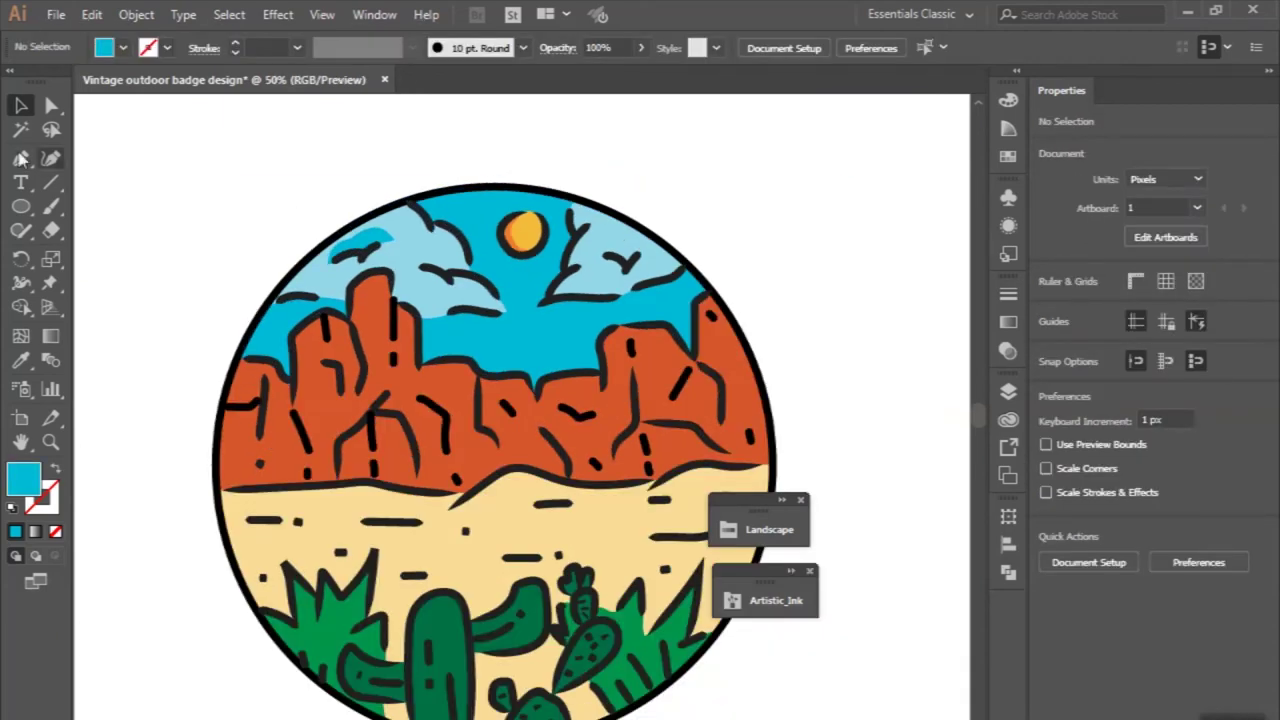
Pen-draw a second curved cloud accent shape from the bird stroke's tip.
click(21, 158)
scroll(370, 255, up, 4)
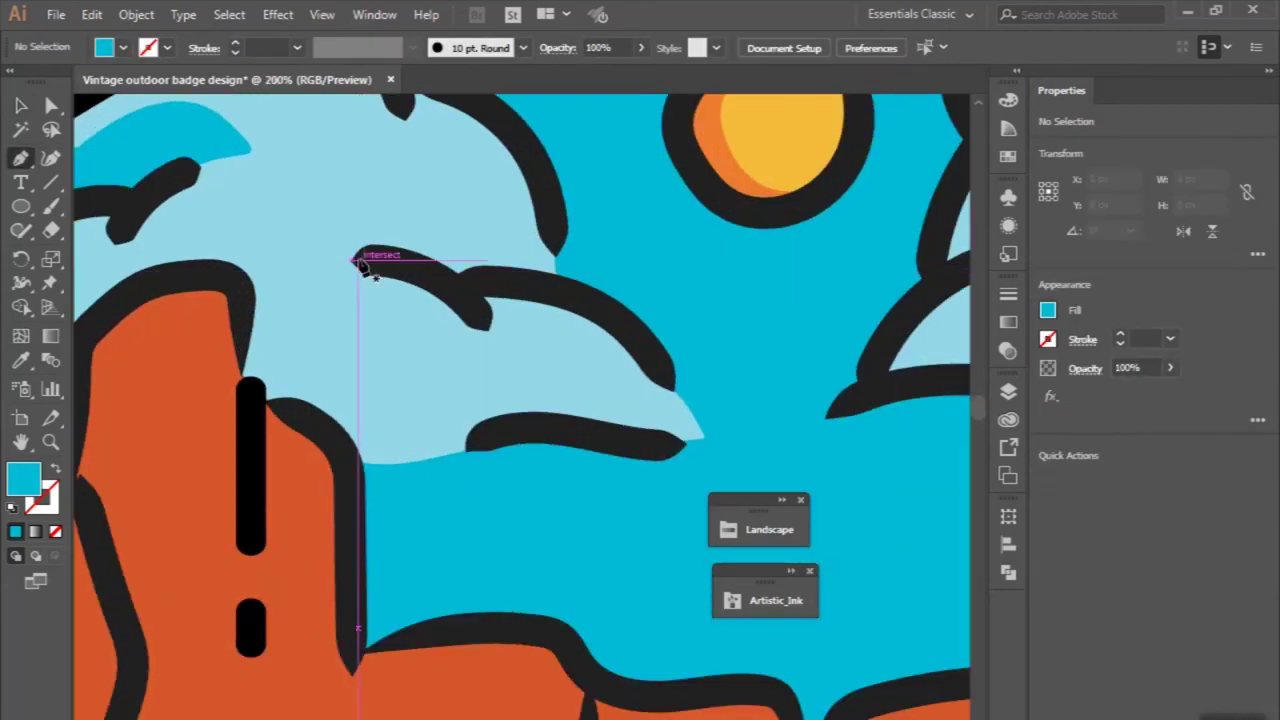
click(357, 261)
mouse_move(520, 251)
mouse_down()
mouse_move(600, 268)
mouse_move(391, 282)
mouse_up()
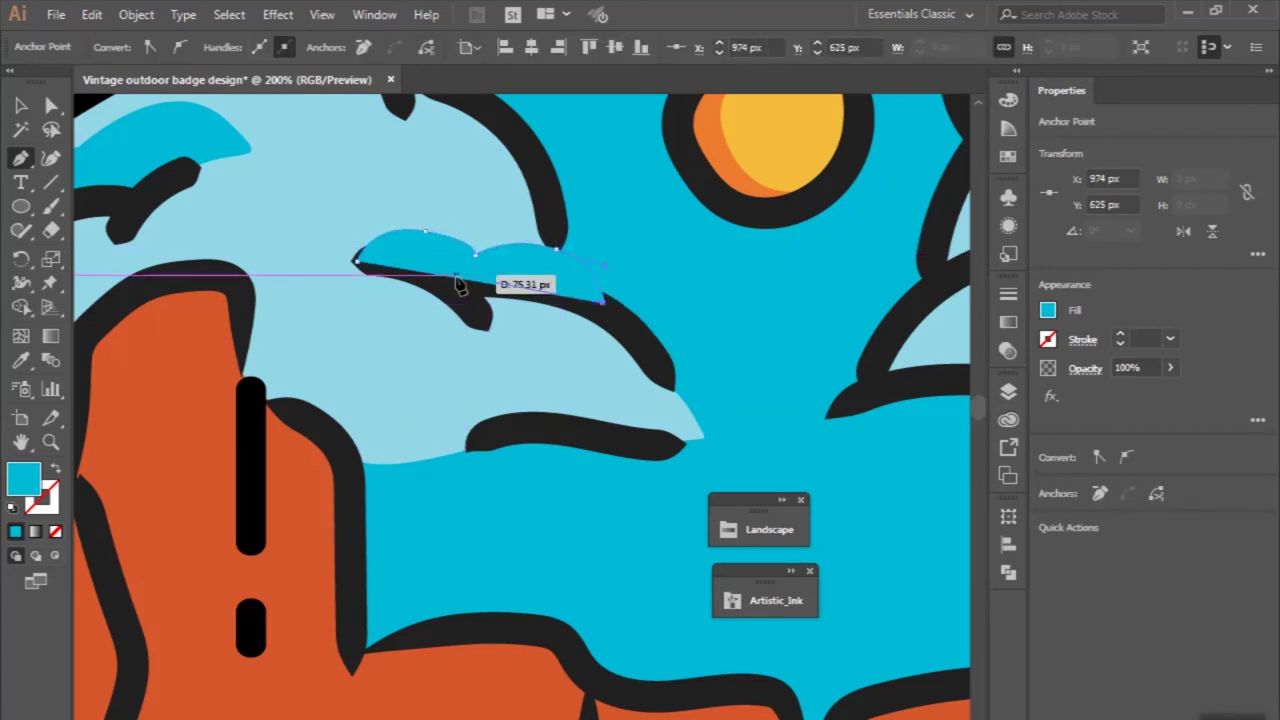
drag(391, 282, 360, 264)
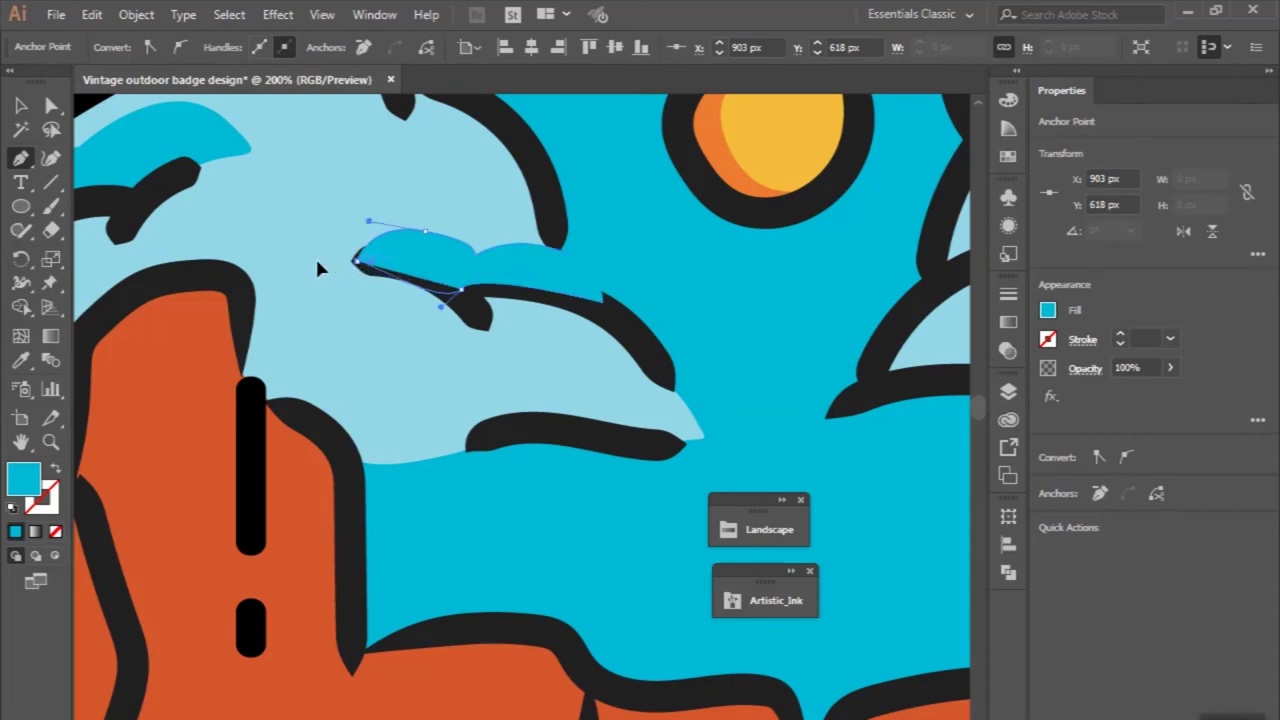
click(22, 105)
click(22, 307)
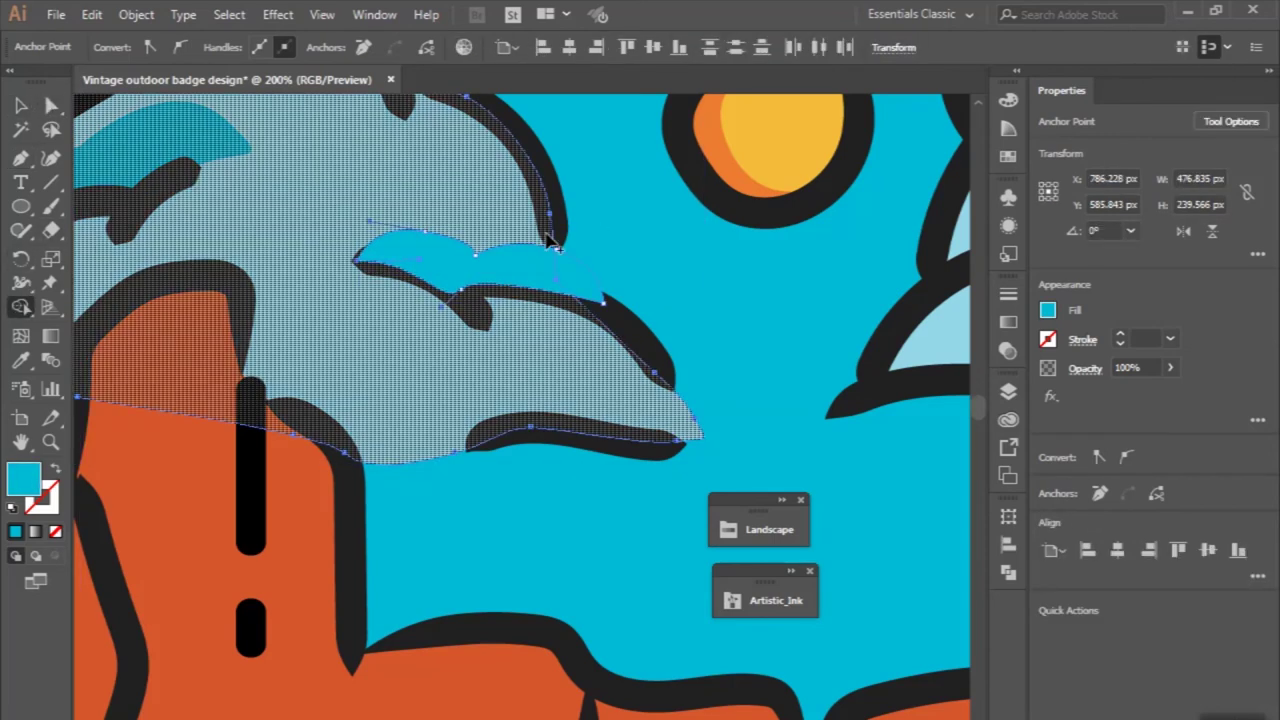
key(v)
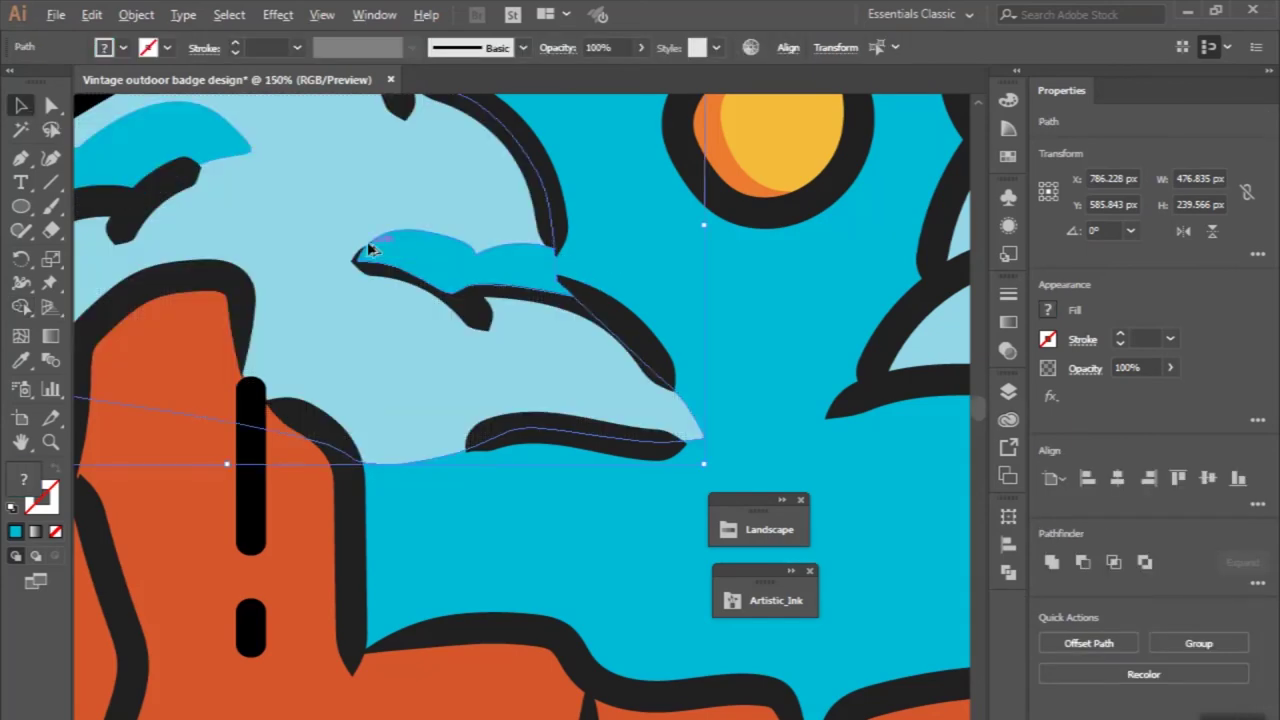
Pen-draw a blue shape from the rock's top edge curving under the bird stroke.
scroll(367, 241, down, 1)
scroll(530, 290, down, 1)
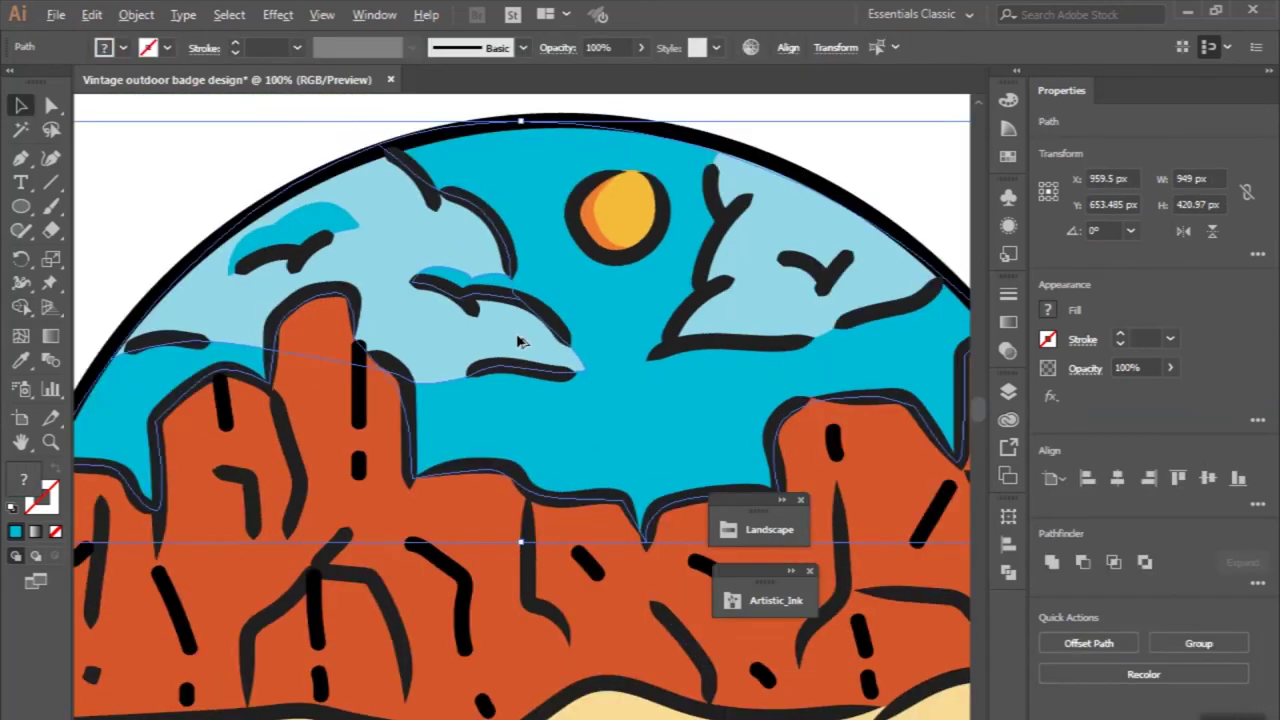
scroll(516, 333, down, 1)
click(240, 184)
scroll(240, 184, down, 1)
scroll(240, 184, down, 1)
key(p)
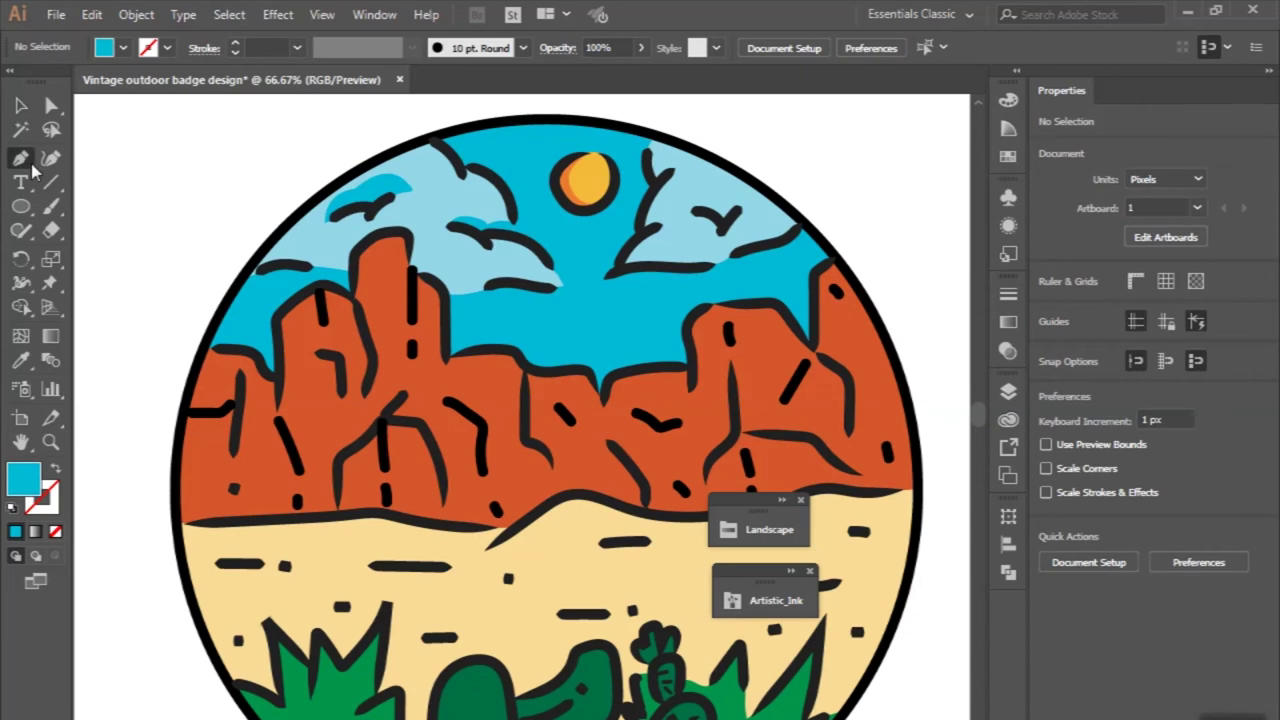
scroll(257, 272, up, 1)
scroll(257, 275, up, 1)
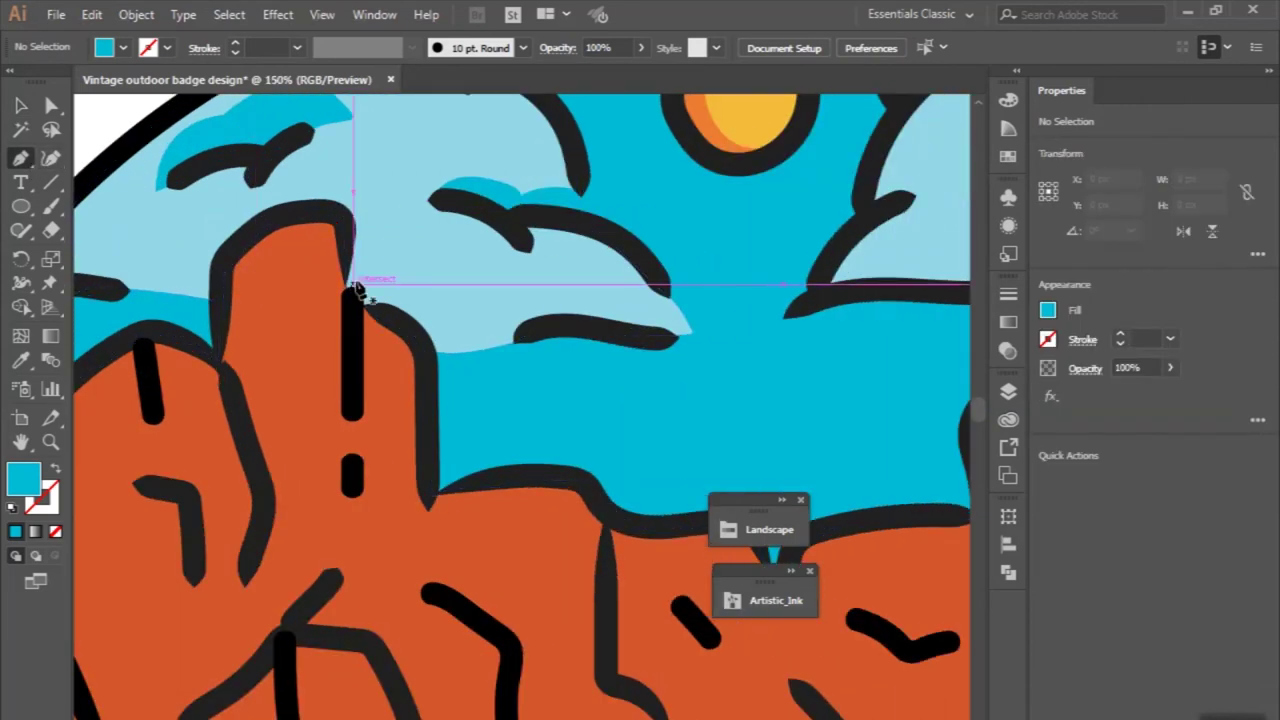
click(334, 268)
drag(513, 325, 591, 312)
drag(492, 366, 490, 366)
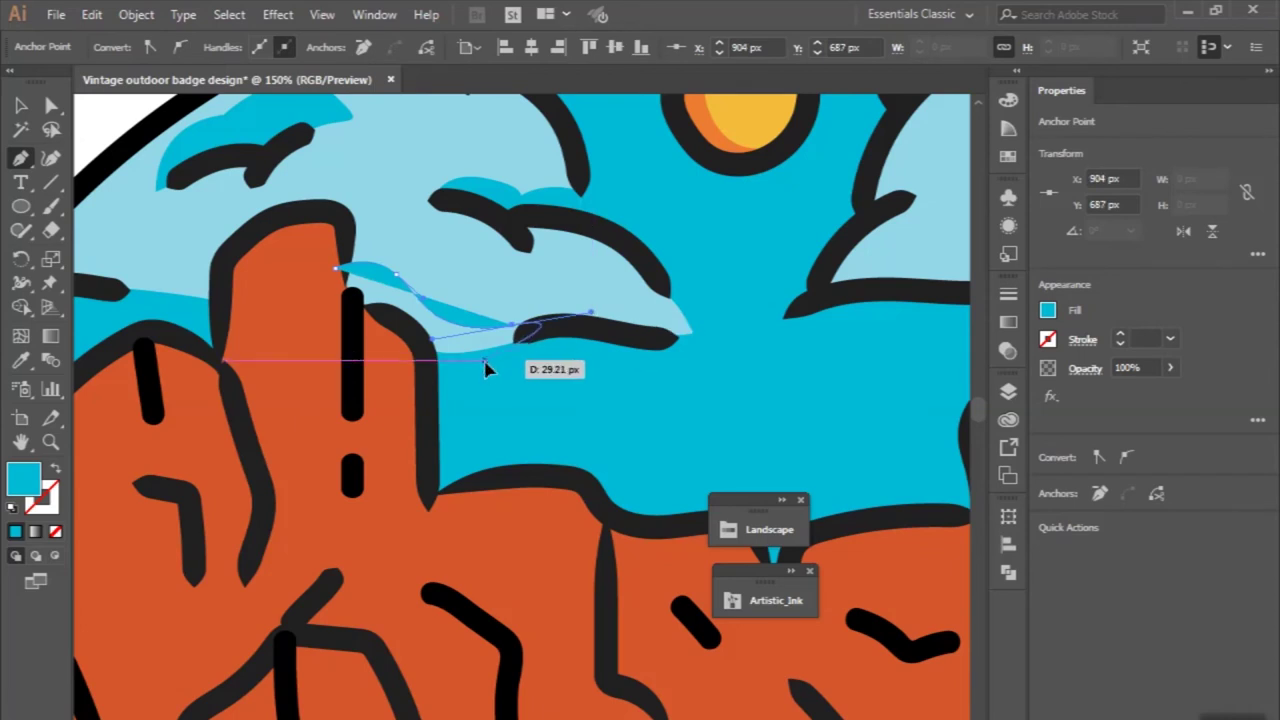
drag(334, 268, 338, 276)
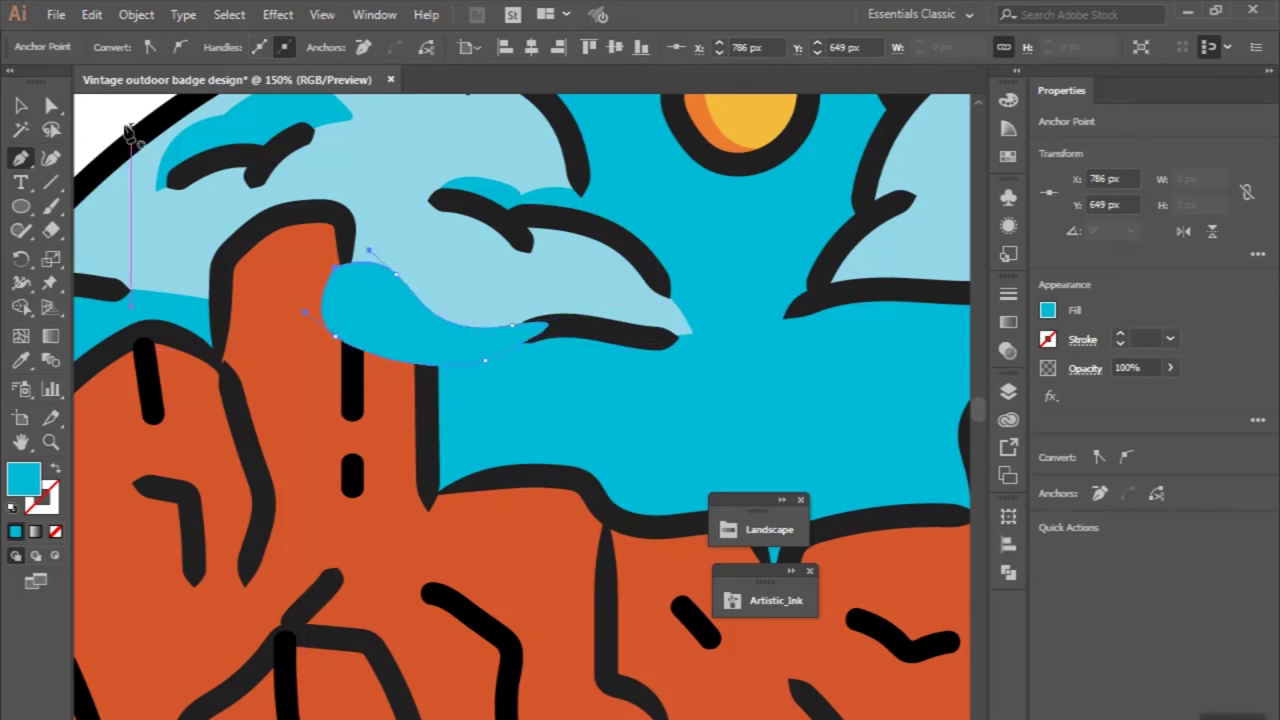
Merge the new blue shape into the sky with the Shape Builder tool.
click(21, 105)
shift+click(197, 268)
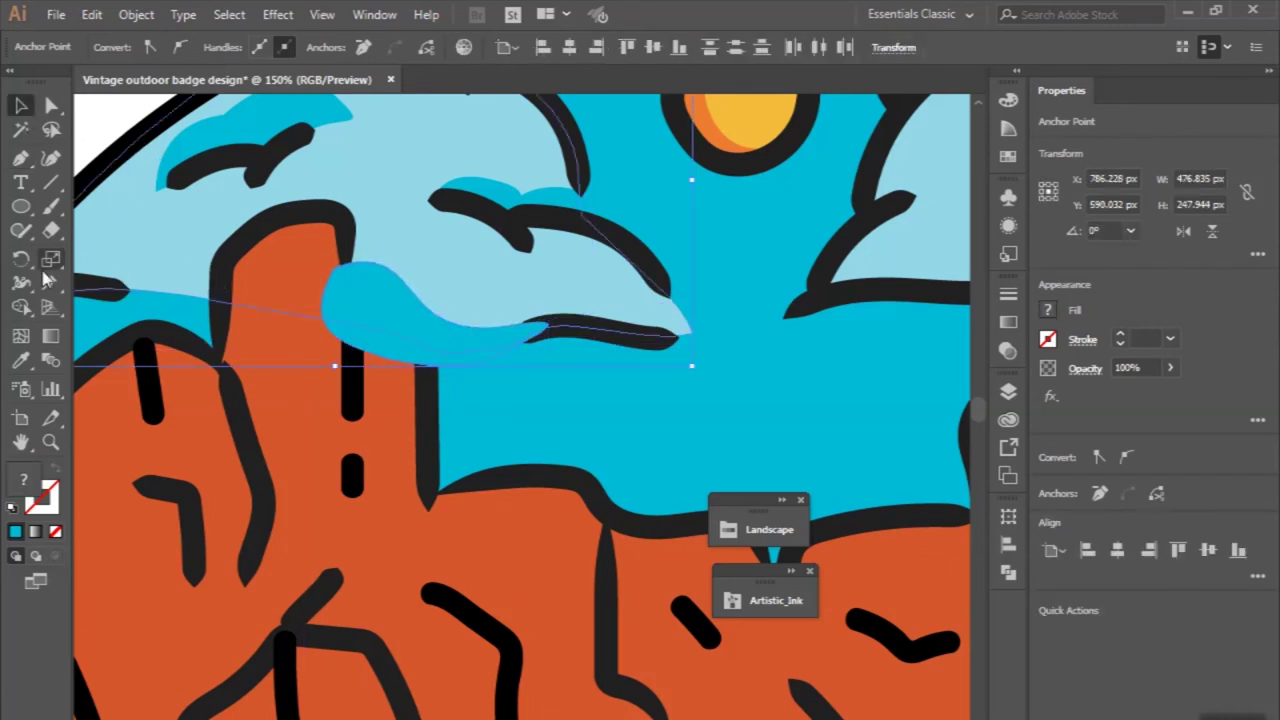
click(21, 308)
click(398, 372)
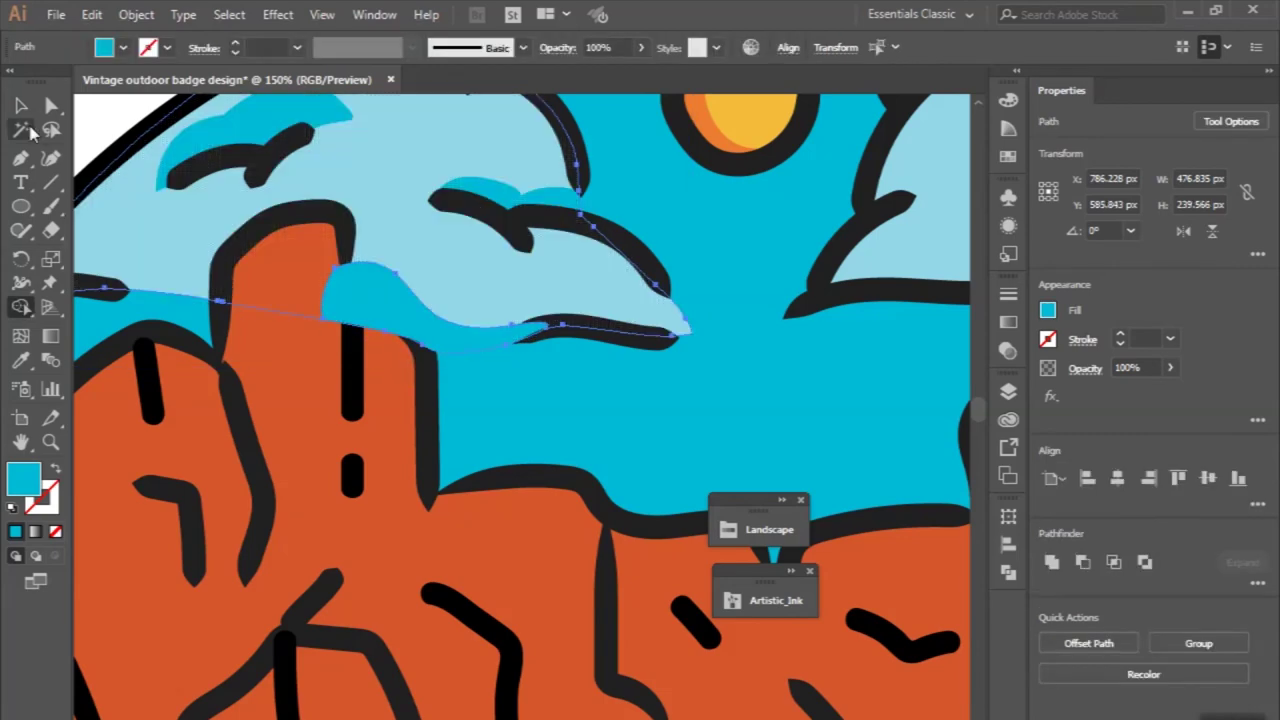
click(22, 116)
key(ctrl+minus)
key(ctrl+minus)
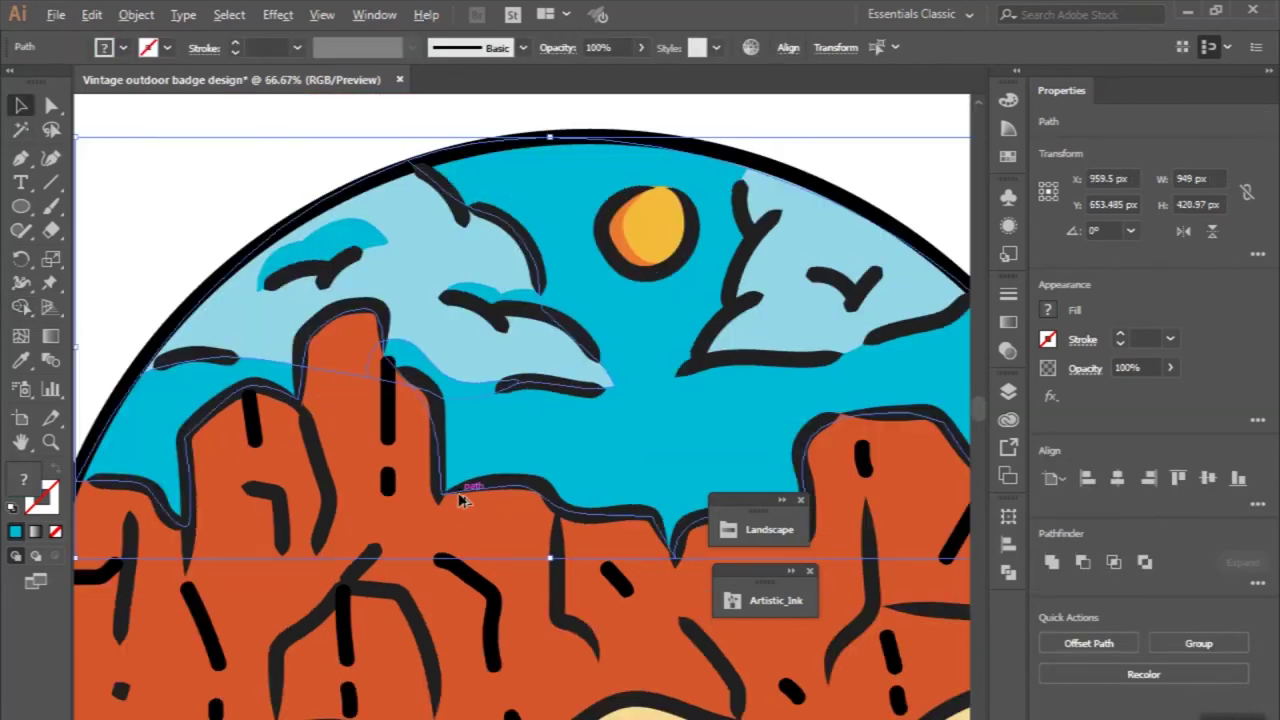
key(ctrl+minus)
click(258, 282)
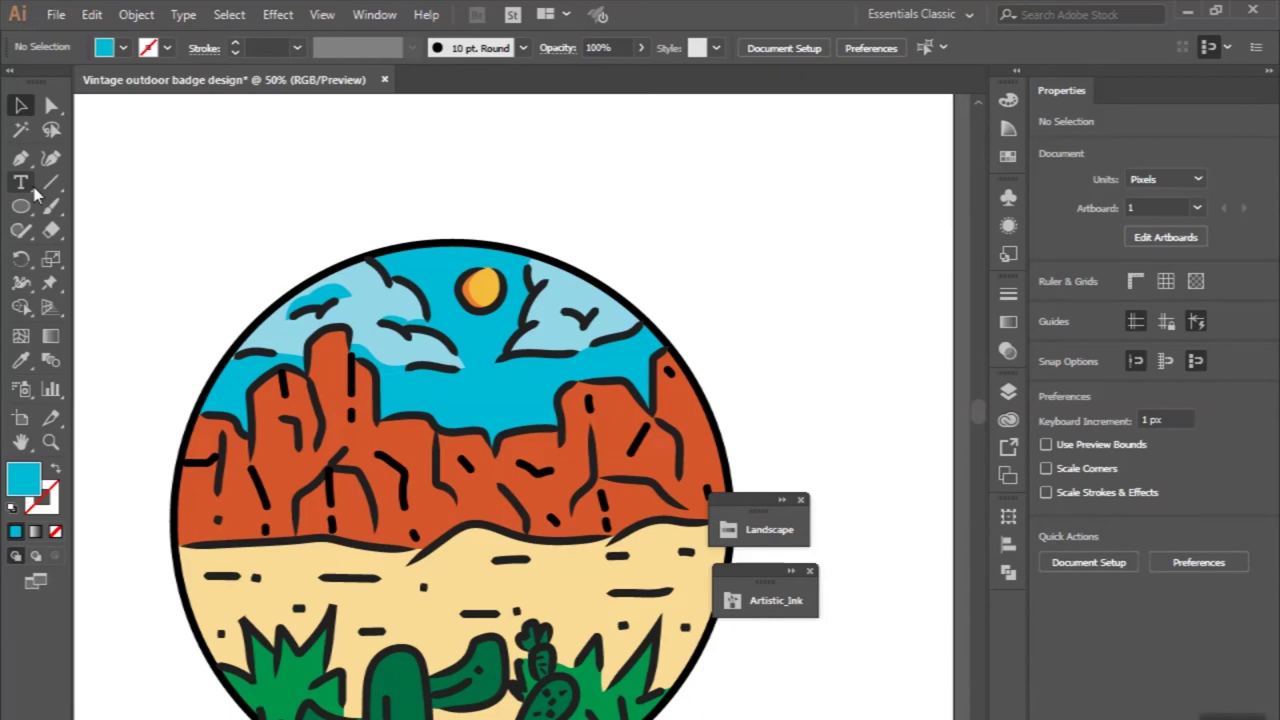
Pen-draw a curved sliver shape over the bird's wing in the light cloud.
click(20, 157)
scroll(594, 271, up, 2)
scroll(528, 352, up, 1)
scroll(516, 350, up, 1)
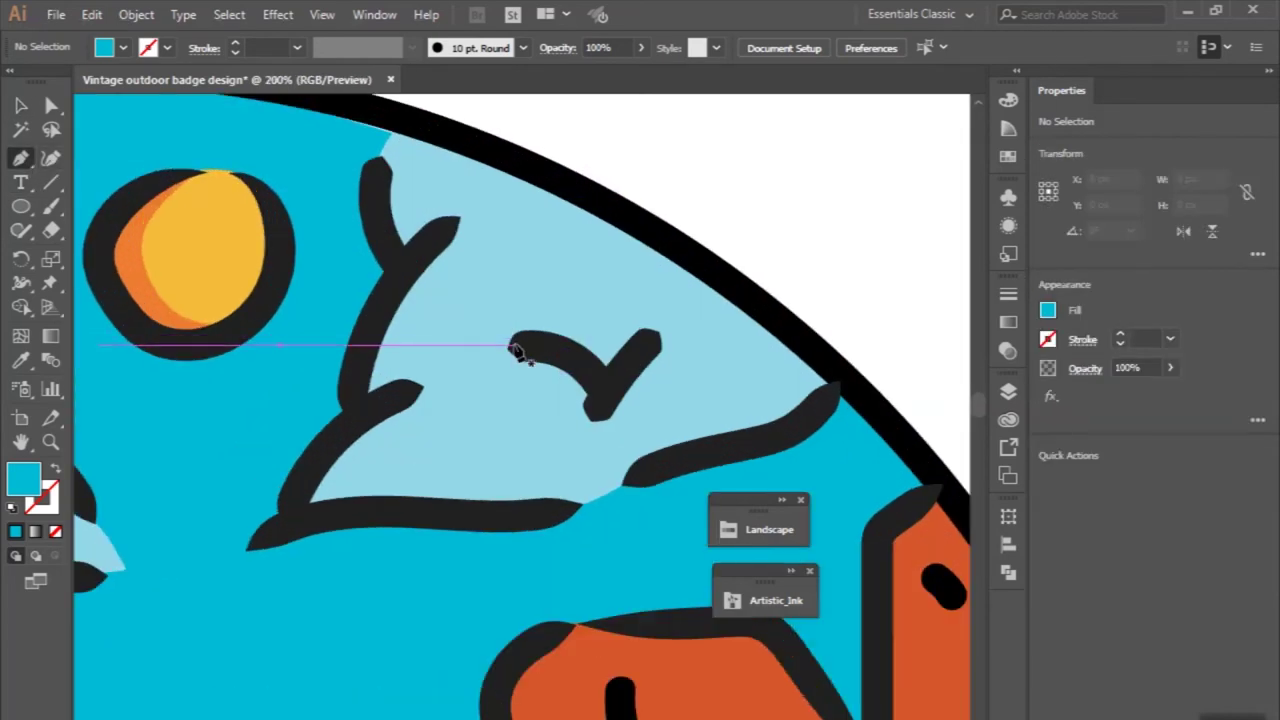
click(516, 350)
drag(584, 318, 622, 340)
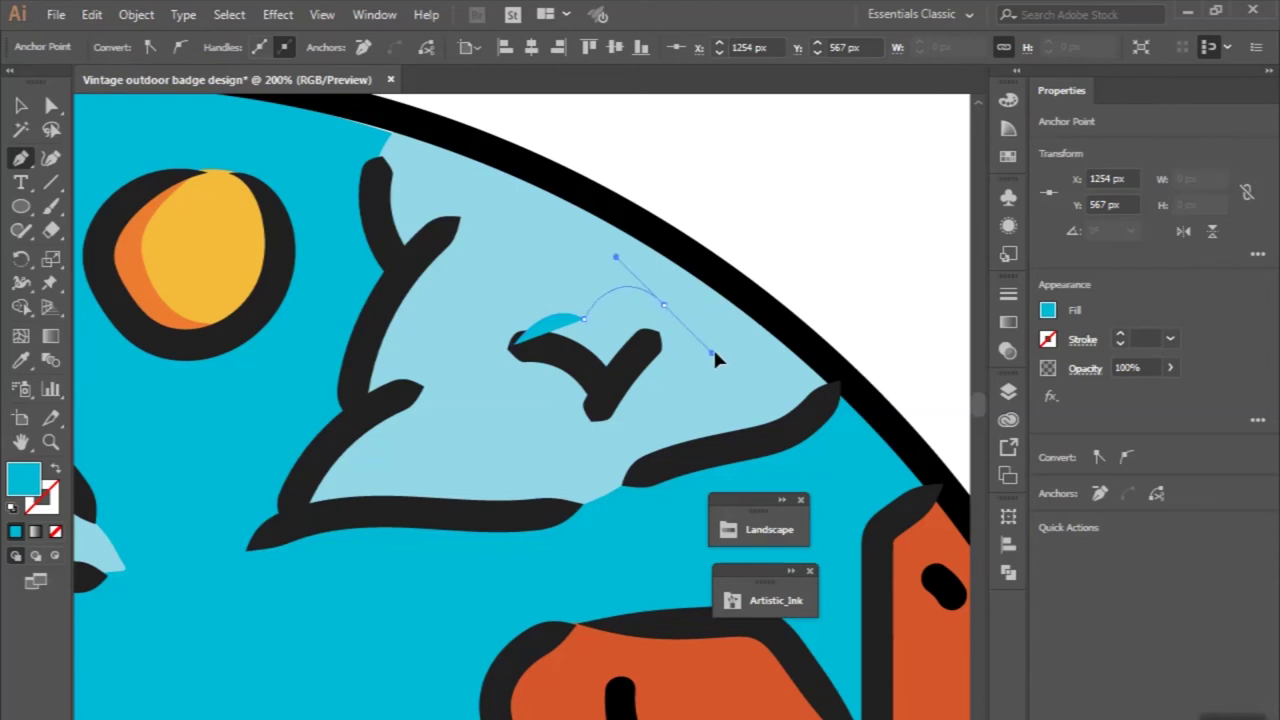
drag(720, 338, 720, 338)
scroll(720, 338, up, 1)
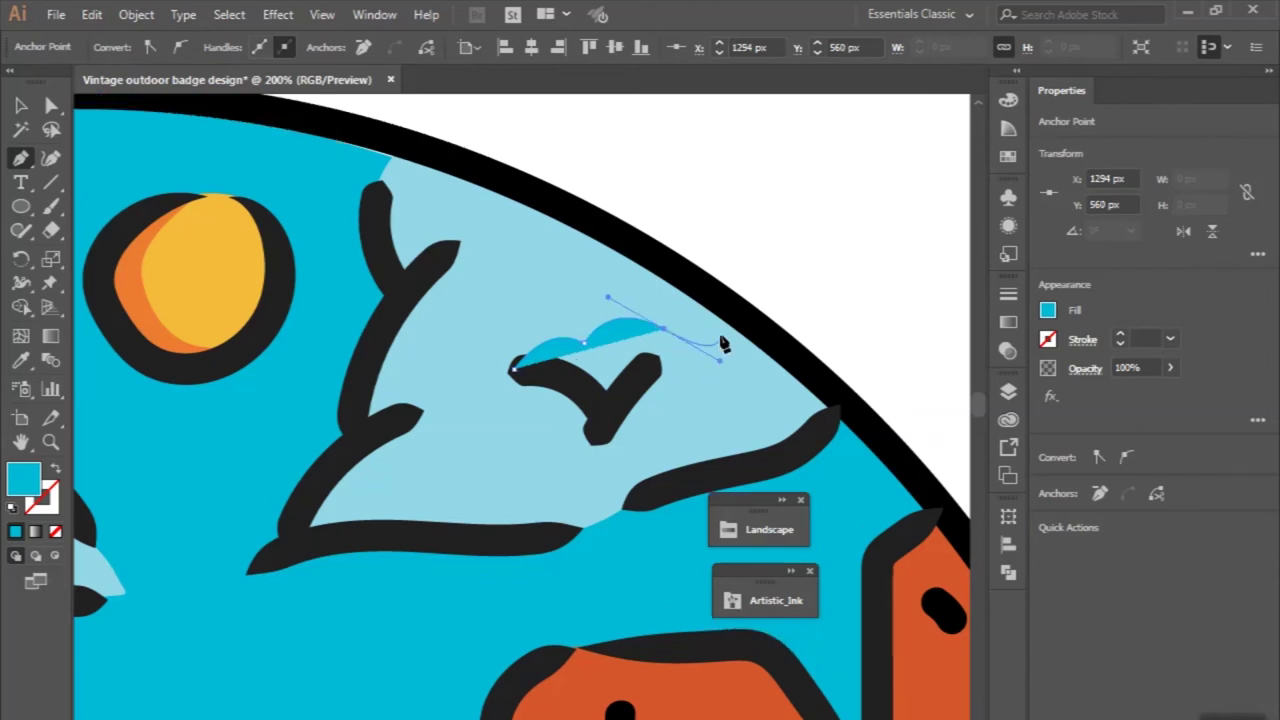
click(666, 328)
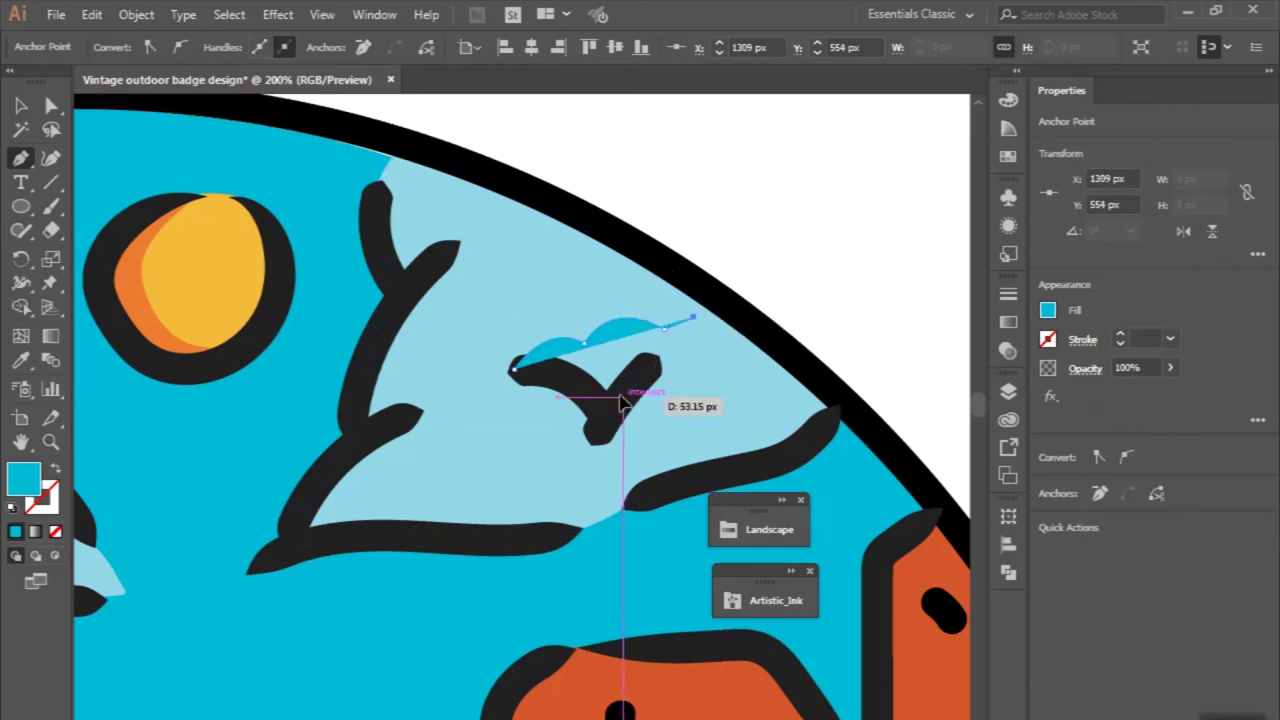
drag(555, 372, 565, 423)
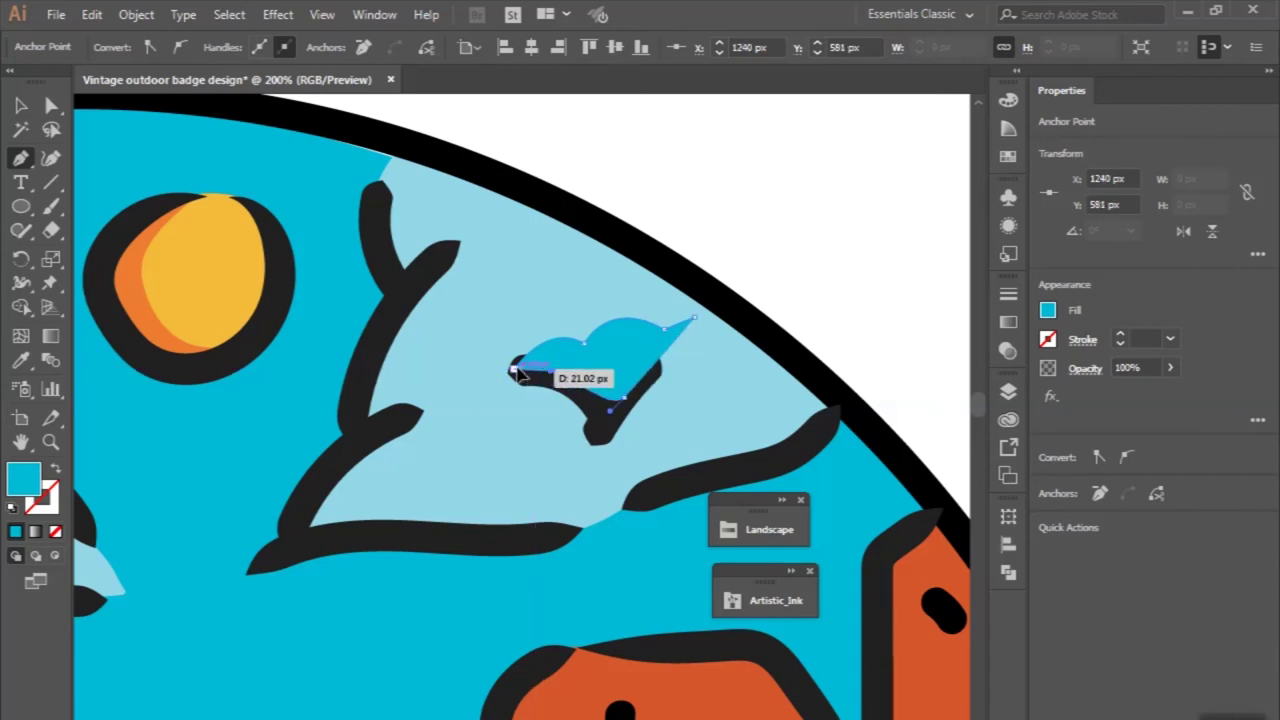
Finish the bird sliver, then nudge the light-blue cloud's top anchor with Direct Selection.
key(v)
key(ctrl+z)
click(557, 380)
key(p)
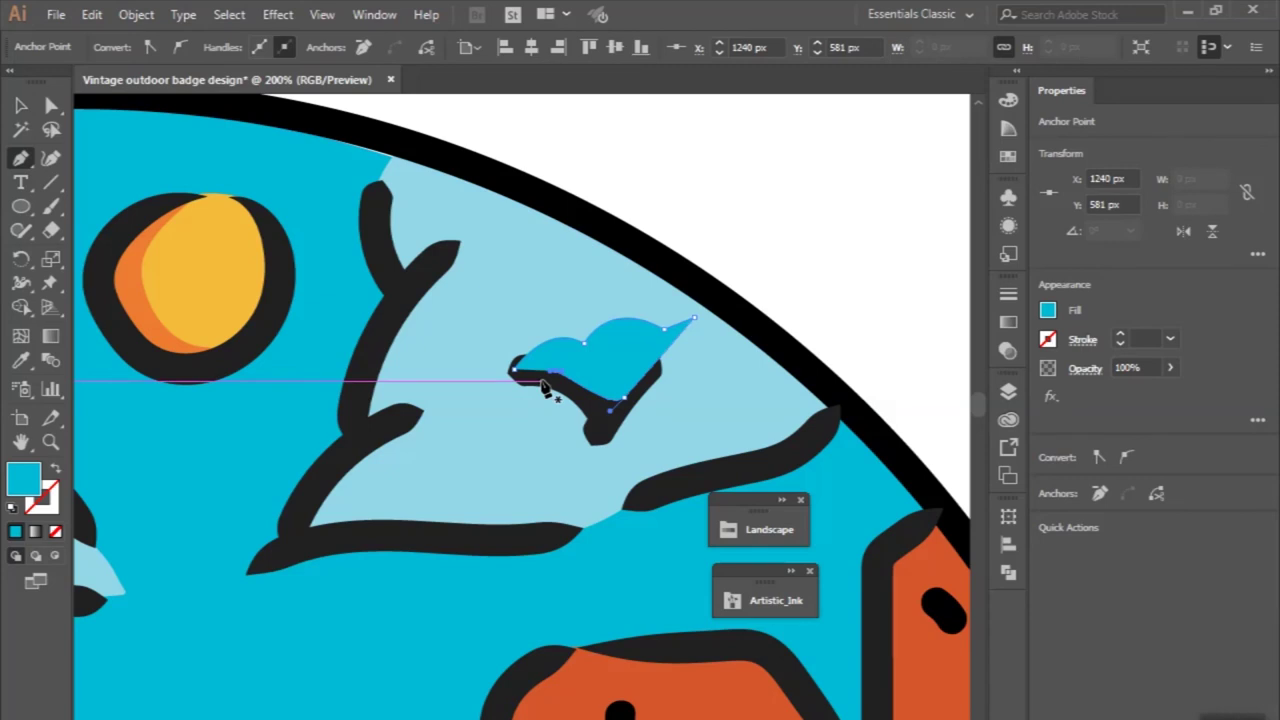
click(22, 105)
click(350, 199)
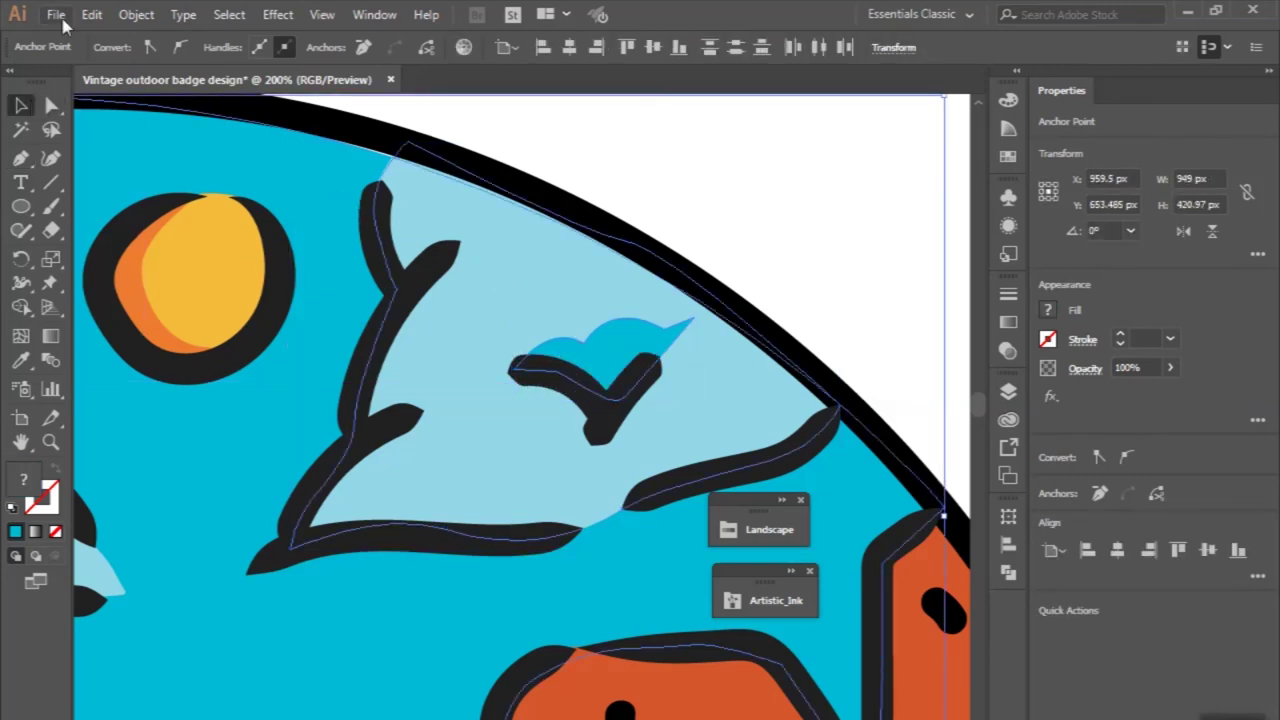
click(52, 104)
scroll(373, 175, down, 2)
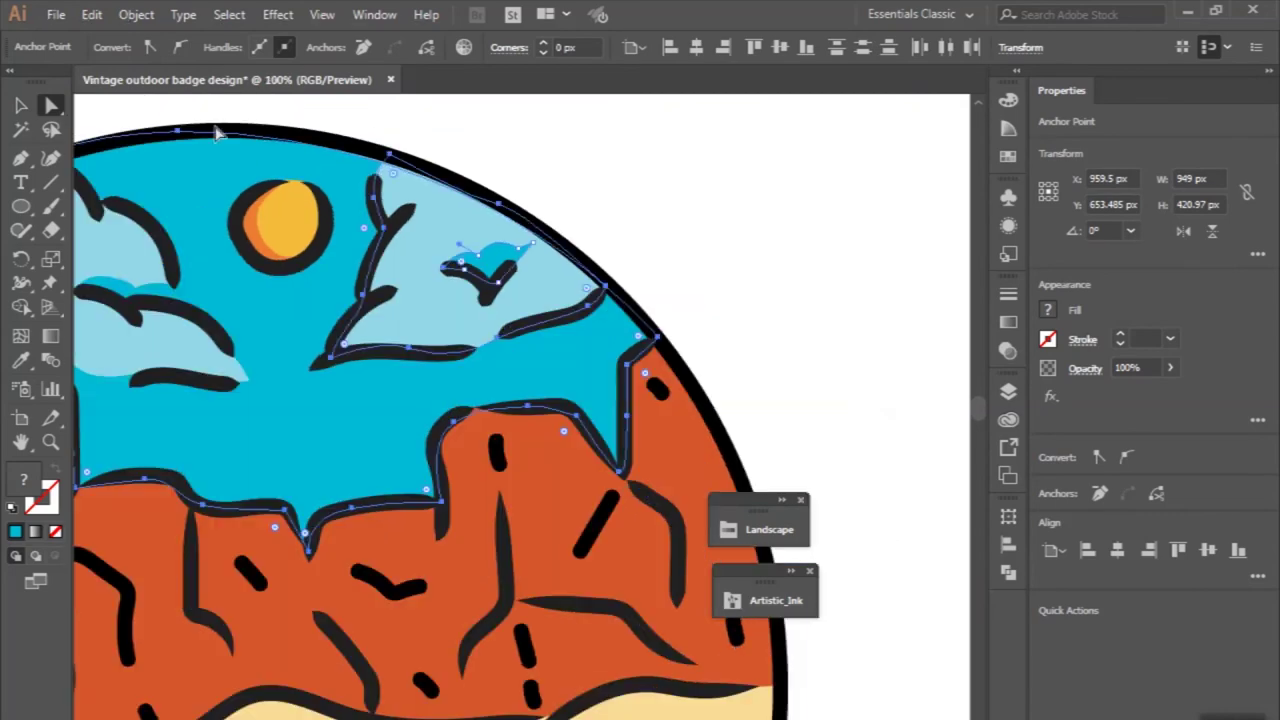
drag(180, 138, 185, 155)
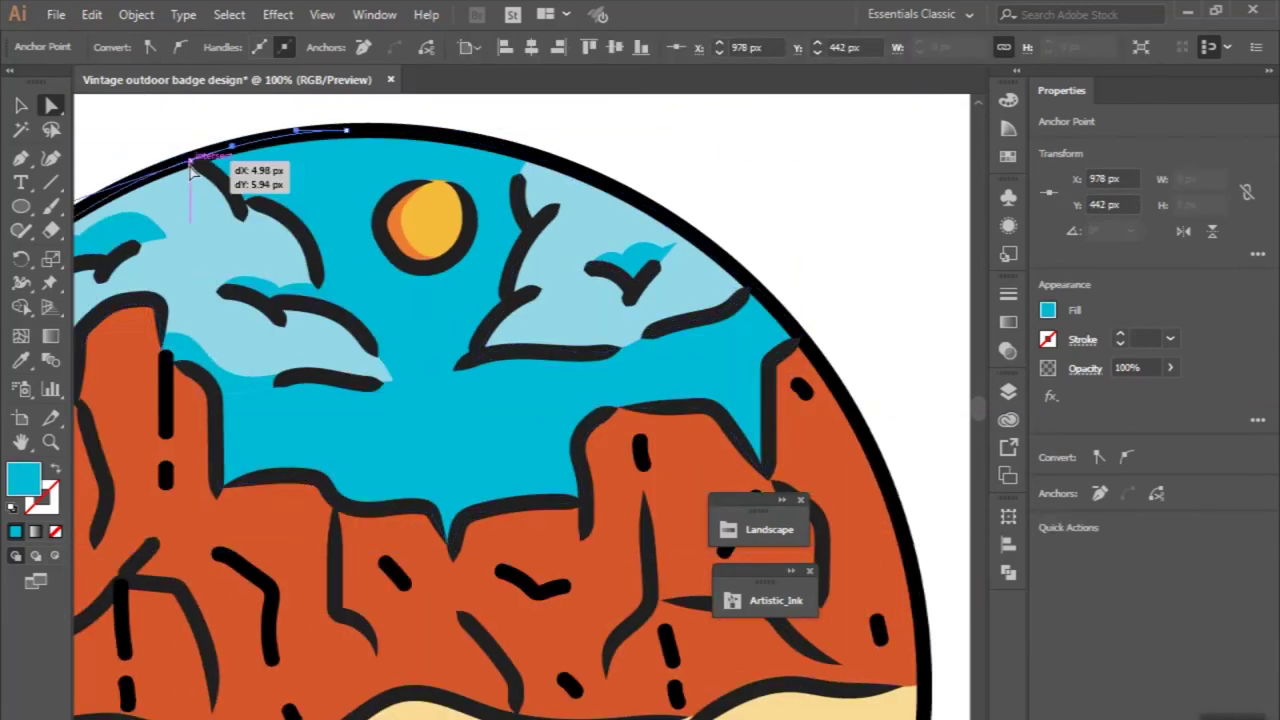
Pen-draw a cyan sliver along the branch line, then view the whole badge.
scroll(195, 170, down, 1)
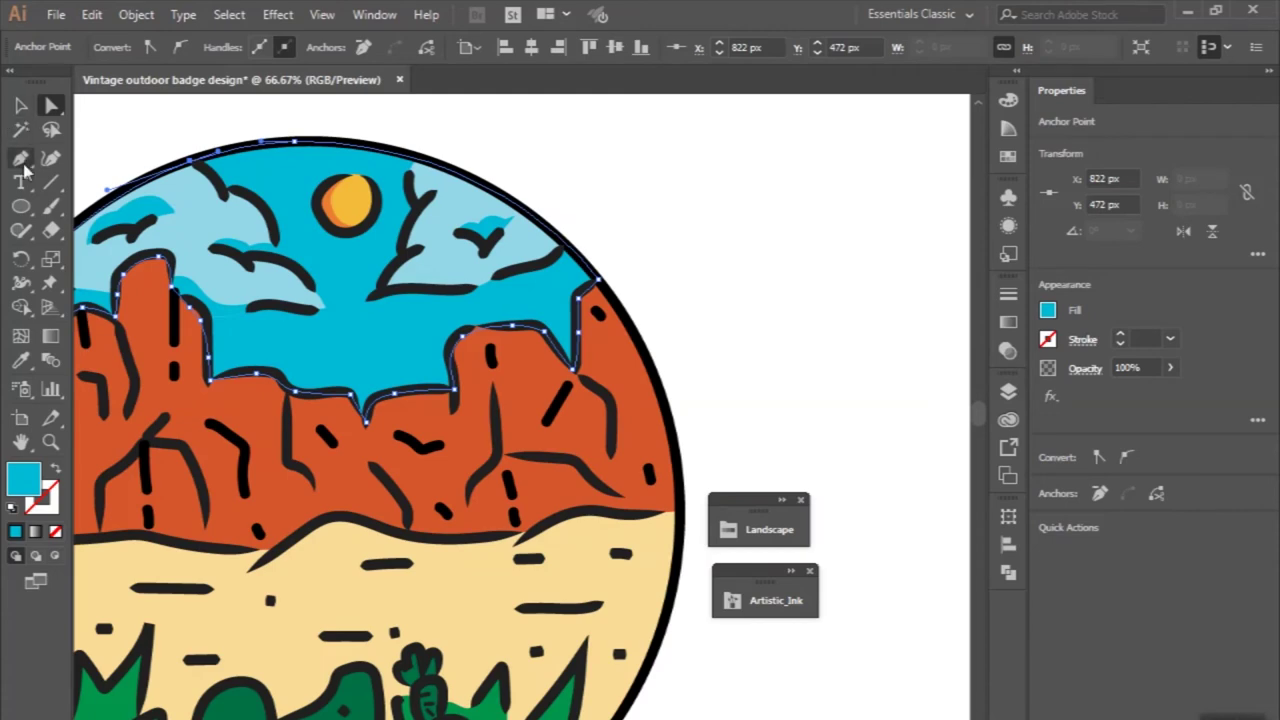
scroll(380, 218, up, 3)
scroll(306, 249, up, 1)
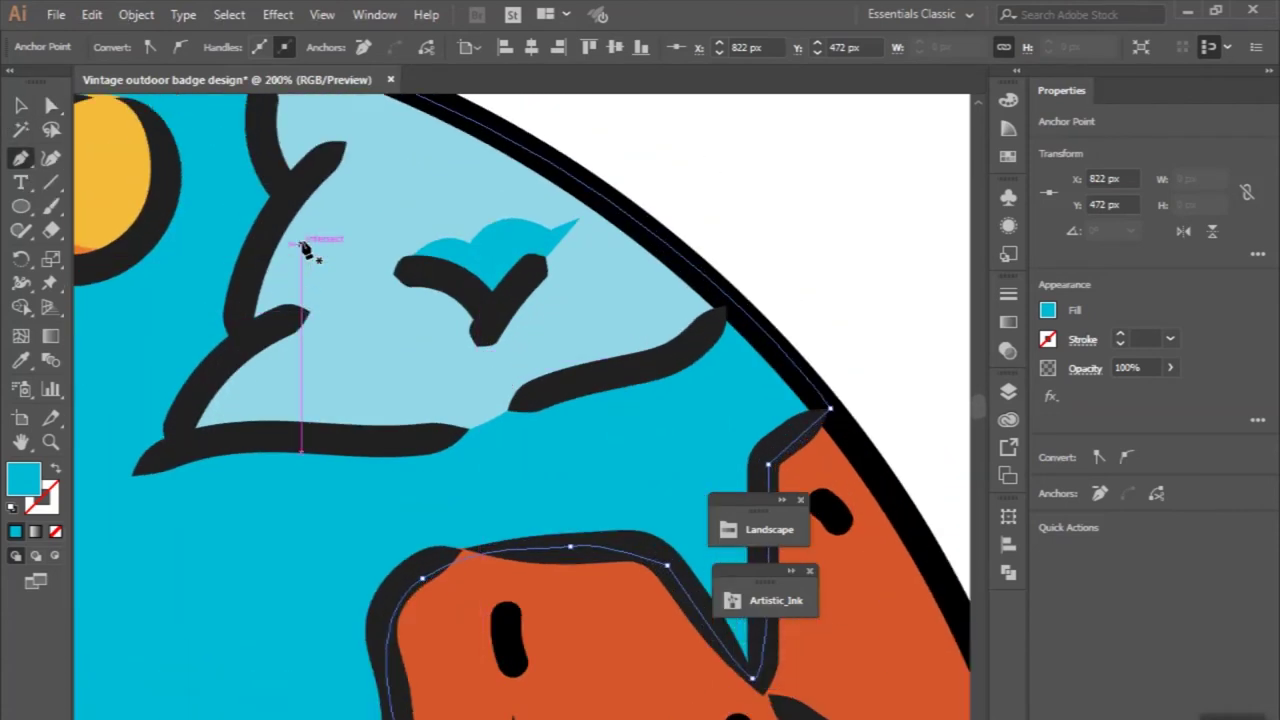
click(343, 193)
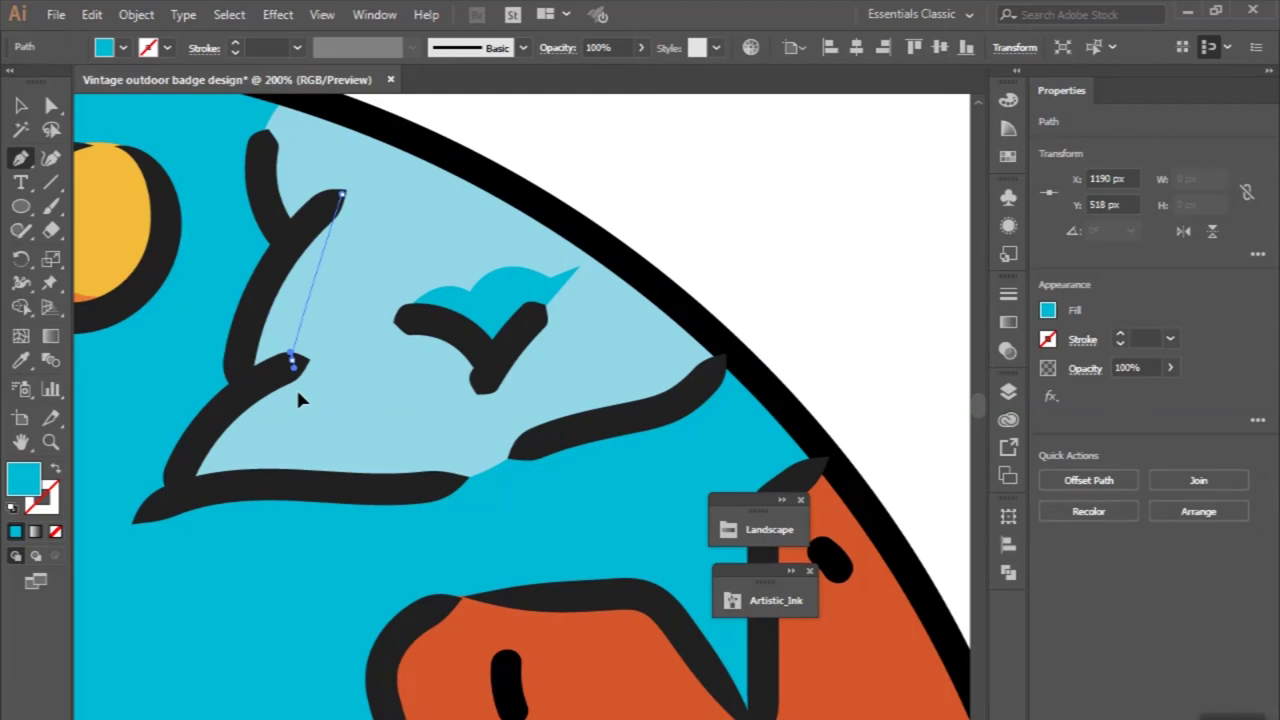
drag(295, 365, 305, 378)
click(240, 382)
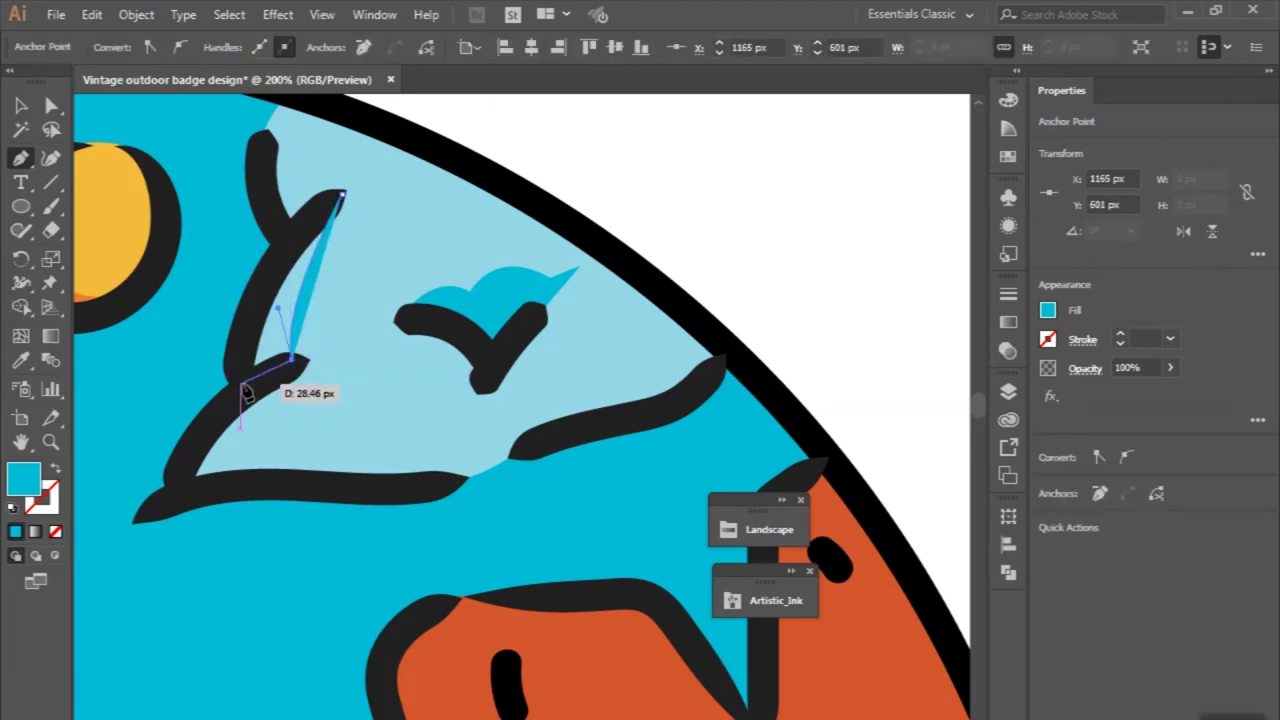
click(343, 193)
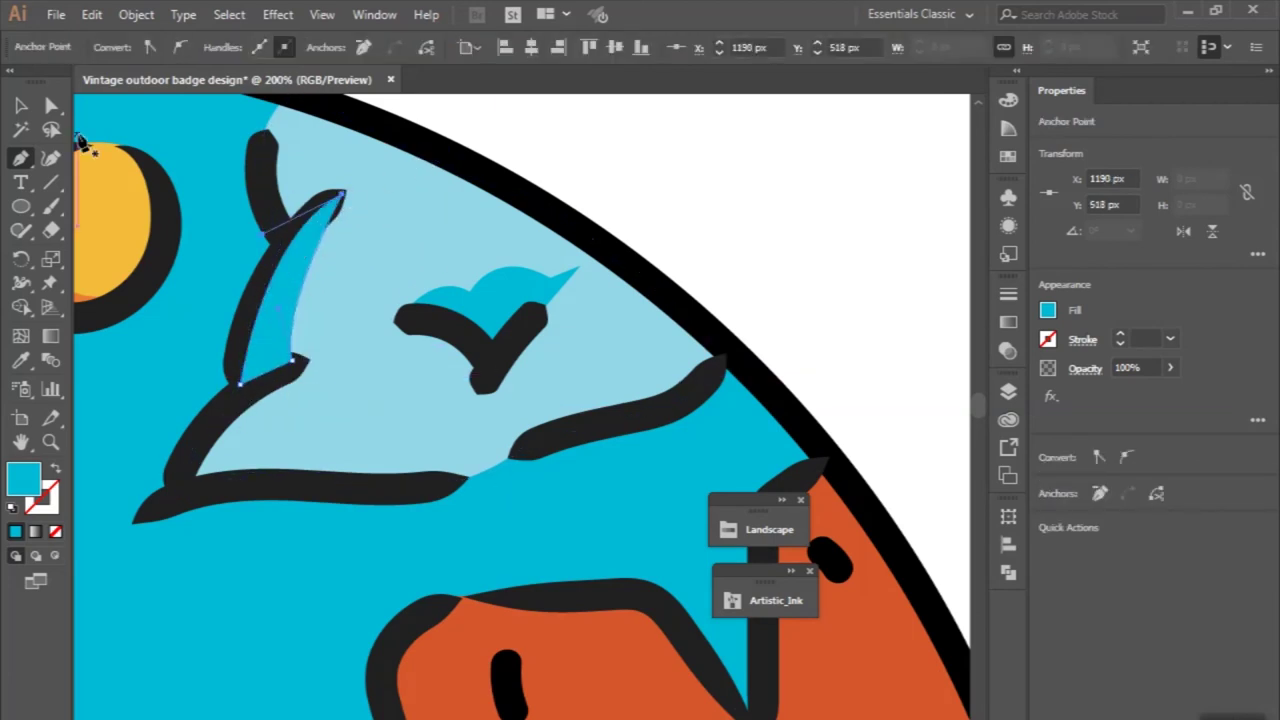
click(20, 107)
click(357, 237)
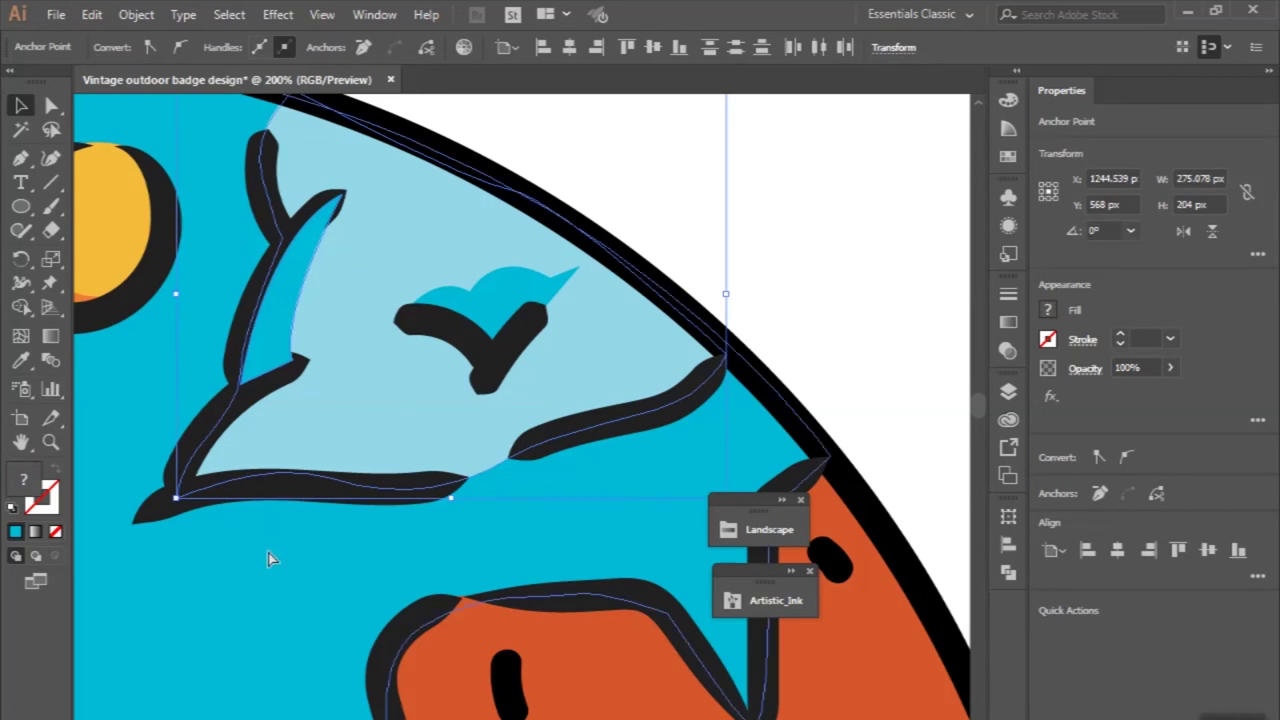
scroll(403, 347, down, 4)
key(ctrl+shift+a)
scroll(343, 571, down, 2)
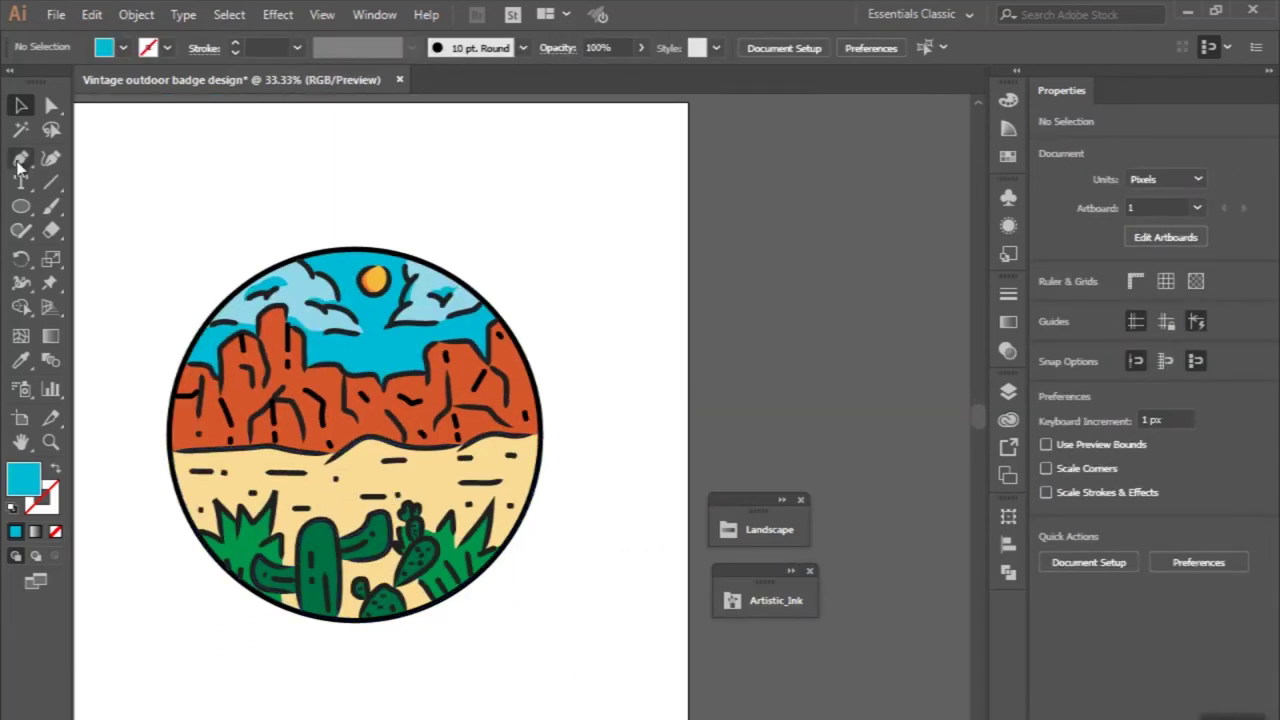
Pen-draw a highlight patch on the upper-left cliff and fill it orange from the Landscape swatches.
click(20, 160)
scroll(280, 430, up, 2)
scroll(277, 330, up, 2)
scroll(290, 232, up, 1)
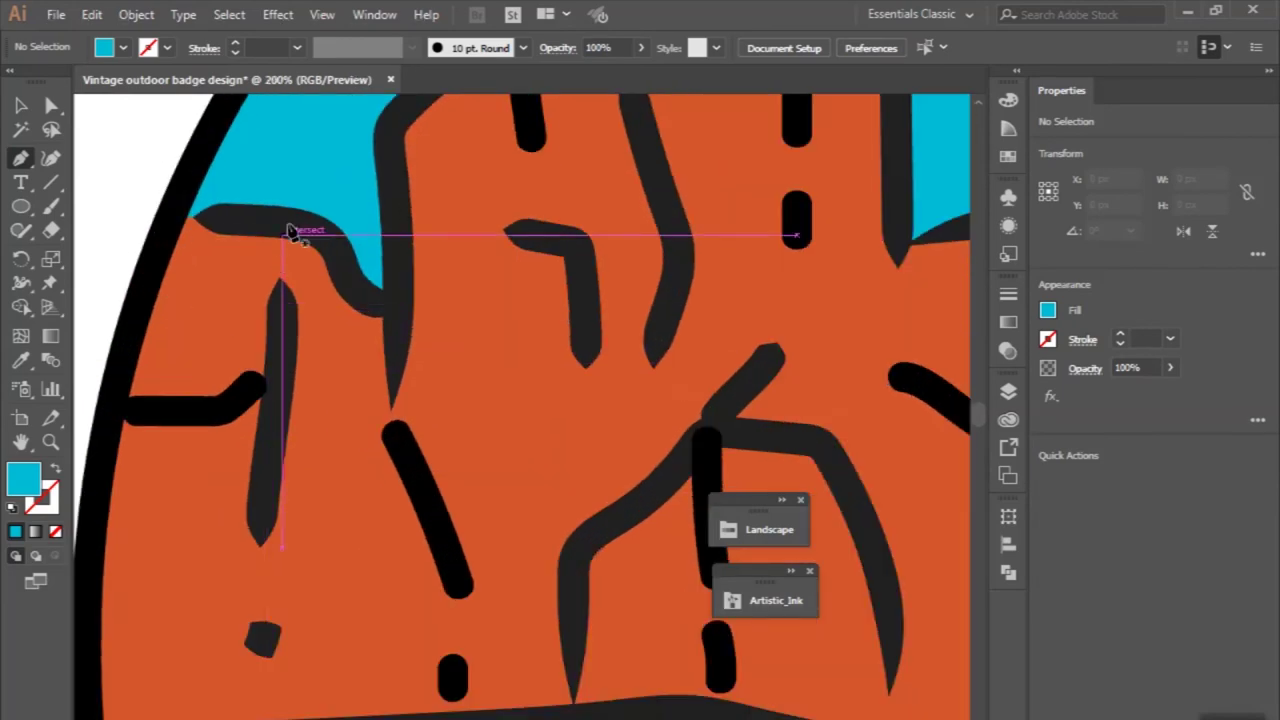
click(288, 221)
click(282, 378)
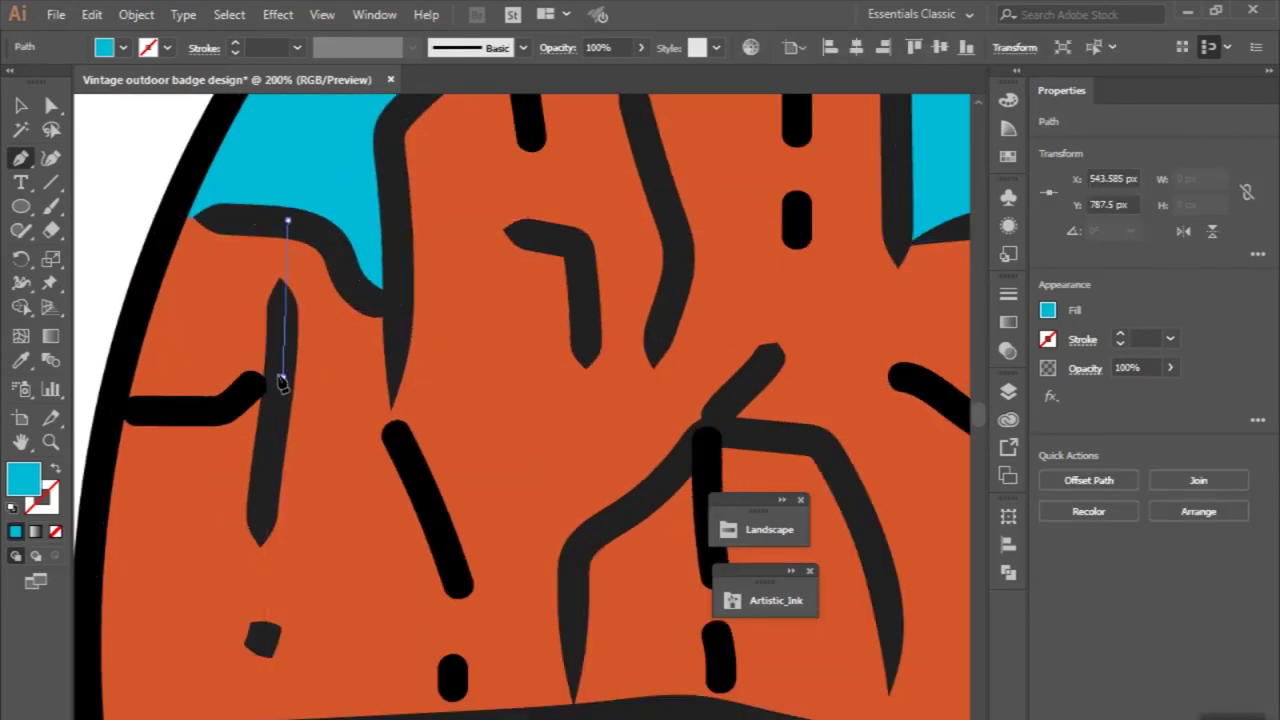
click(211, 421)
click(108, 411)
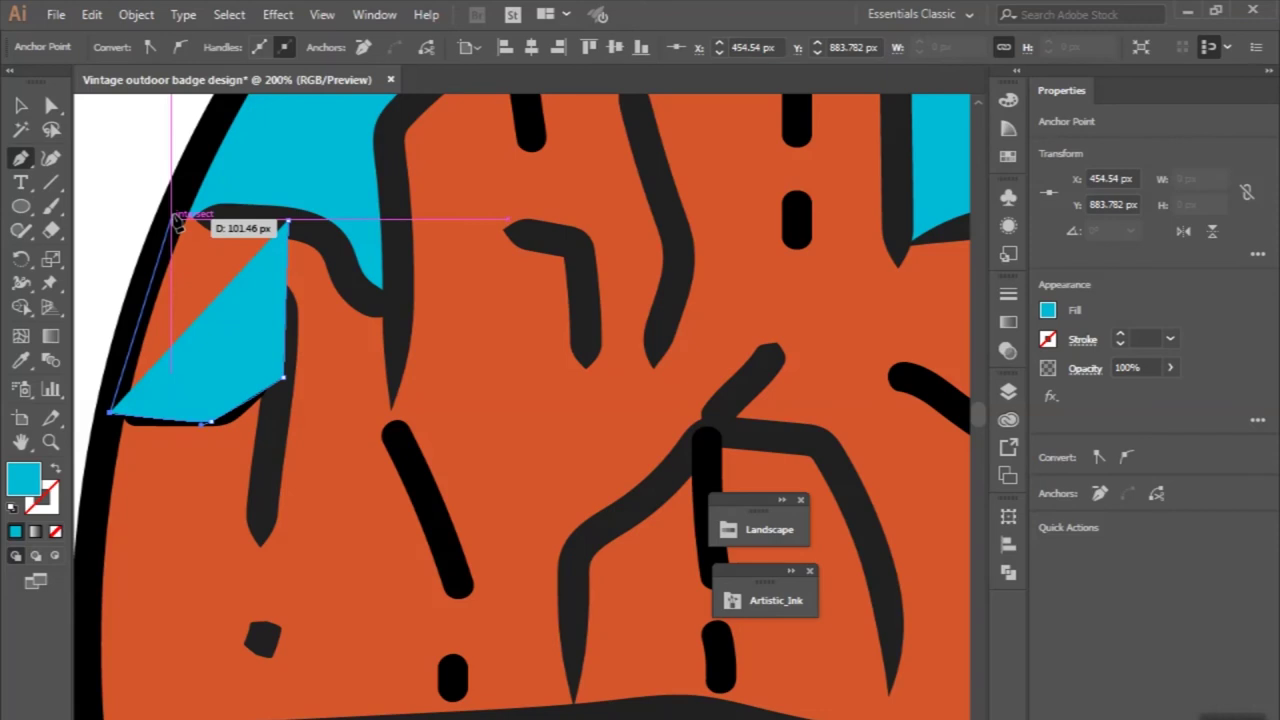
click(172, 219)
click(288, 221)
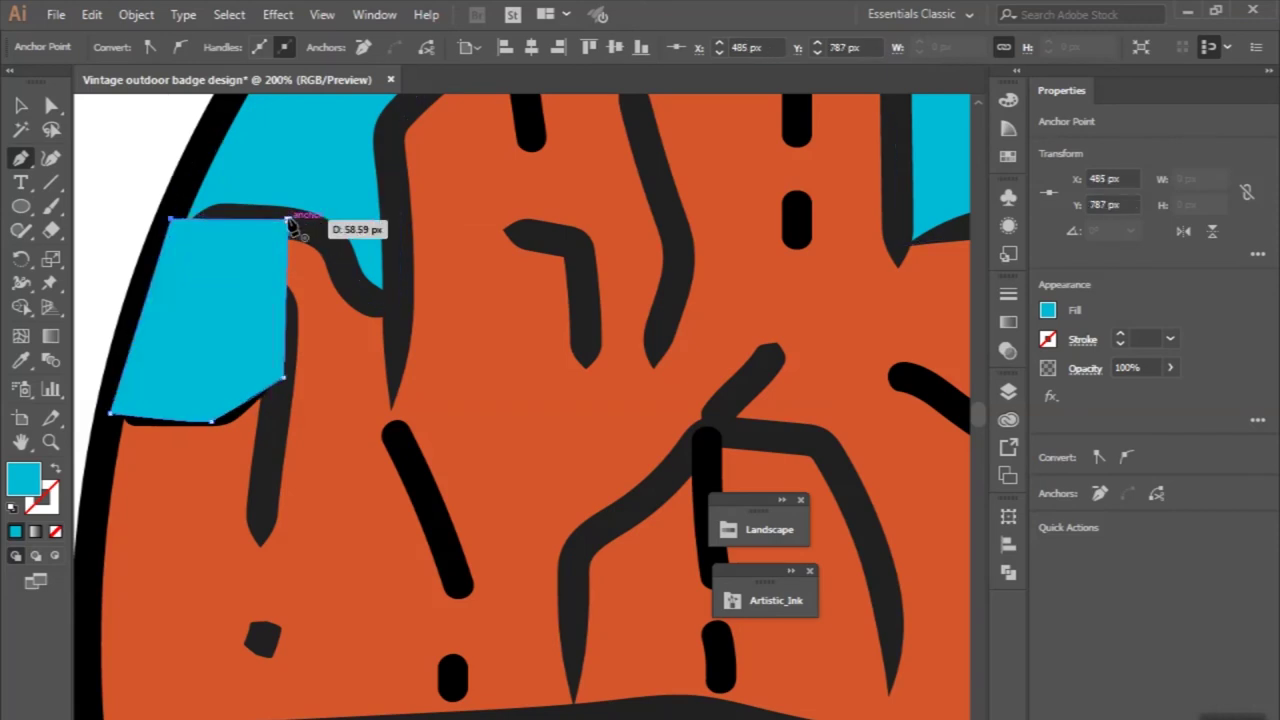
click(783, 502)
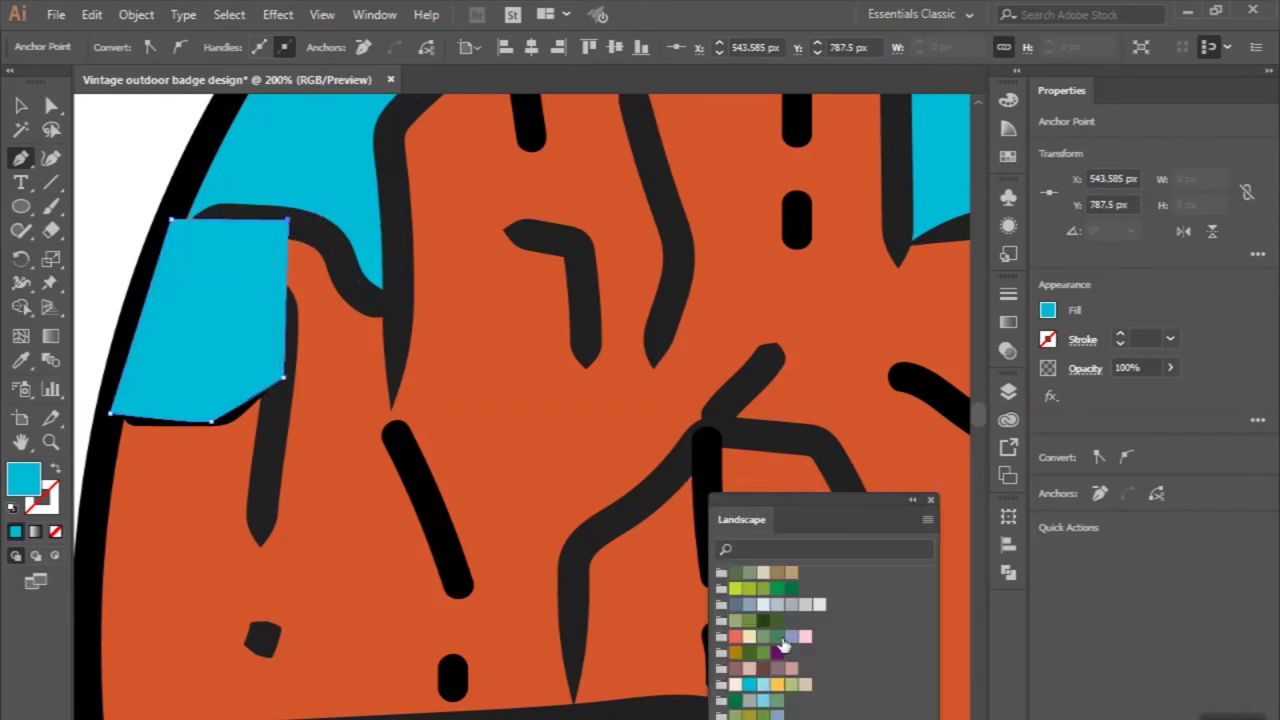
click(777, 684)
scroll(290, 366, down, 2)
Select the red rock and cloud, undo the accidental changes, zoom out and deselect.
key(v)
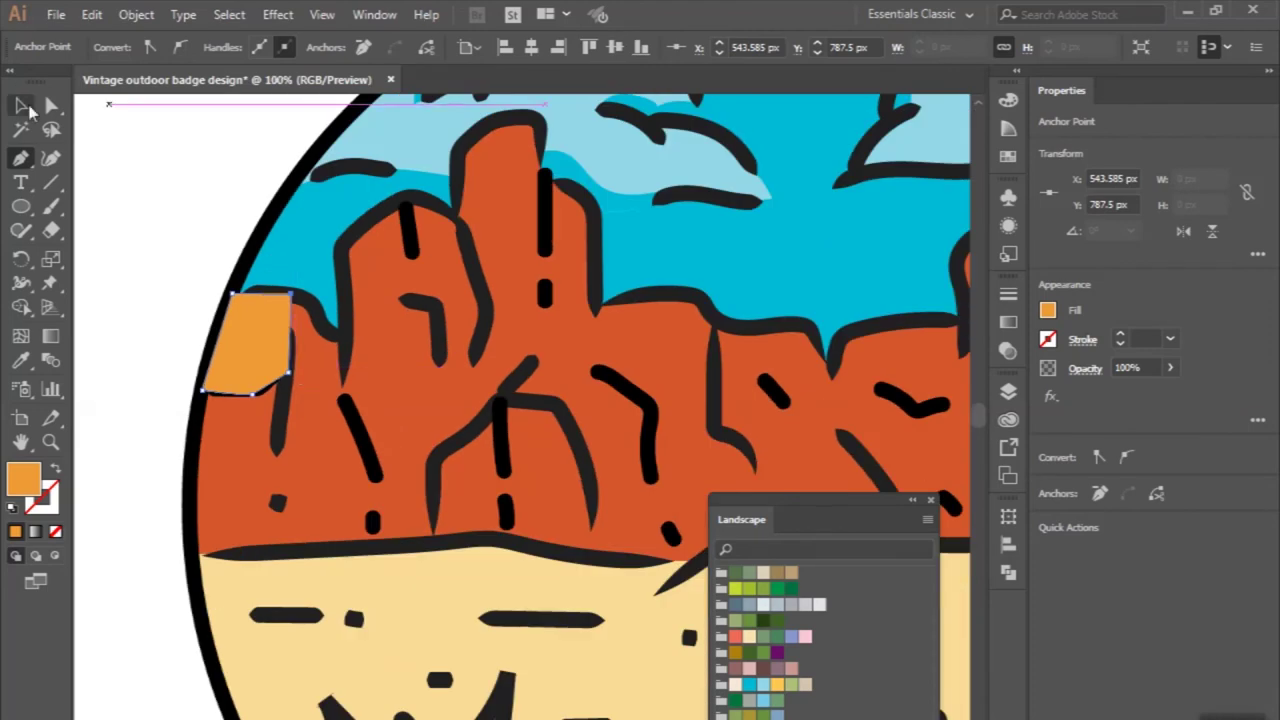
click(248, 465)
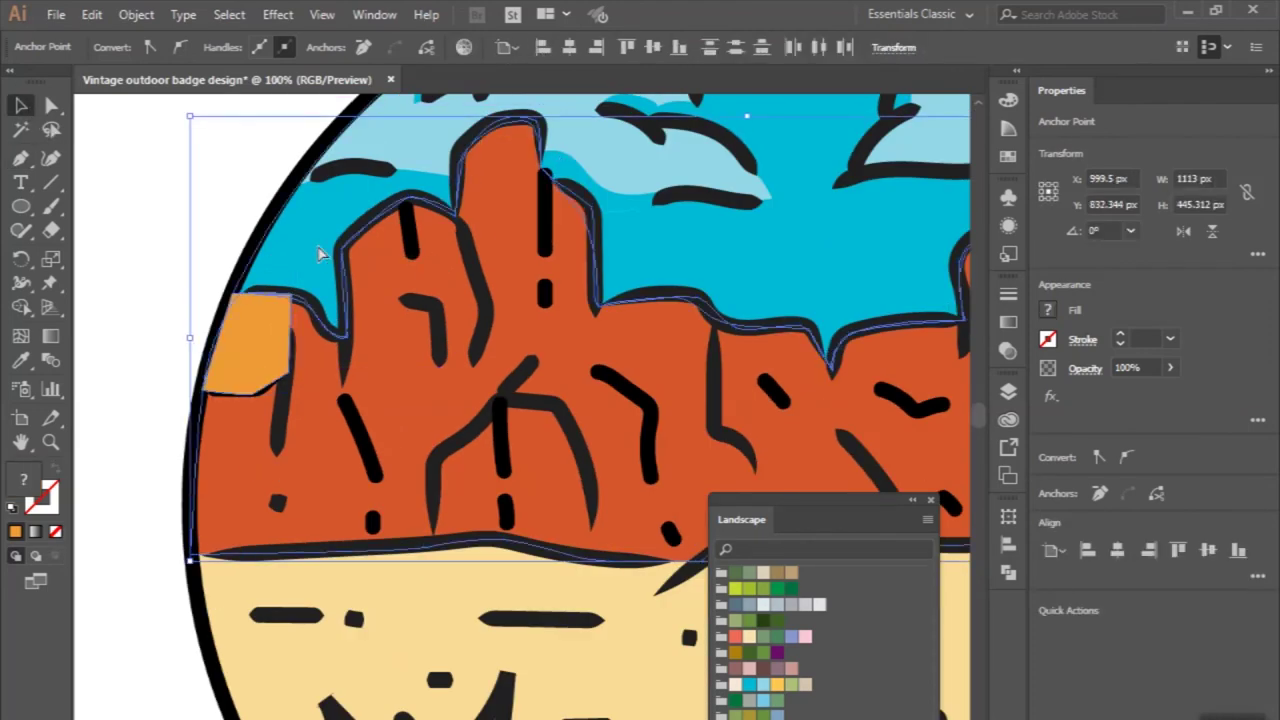
shift+click(418, 163)
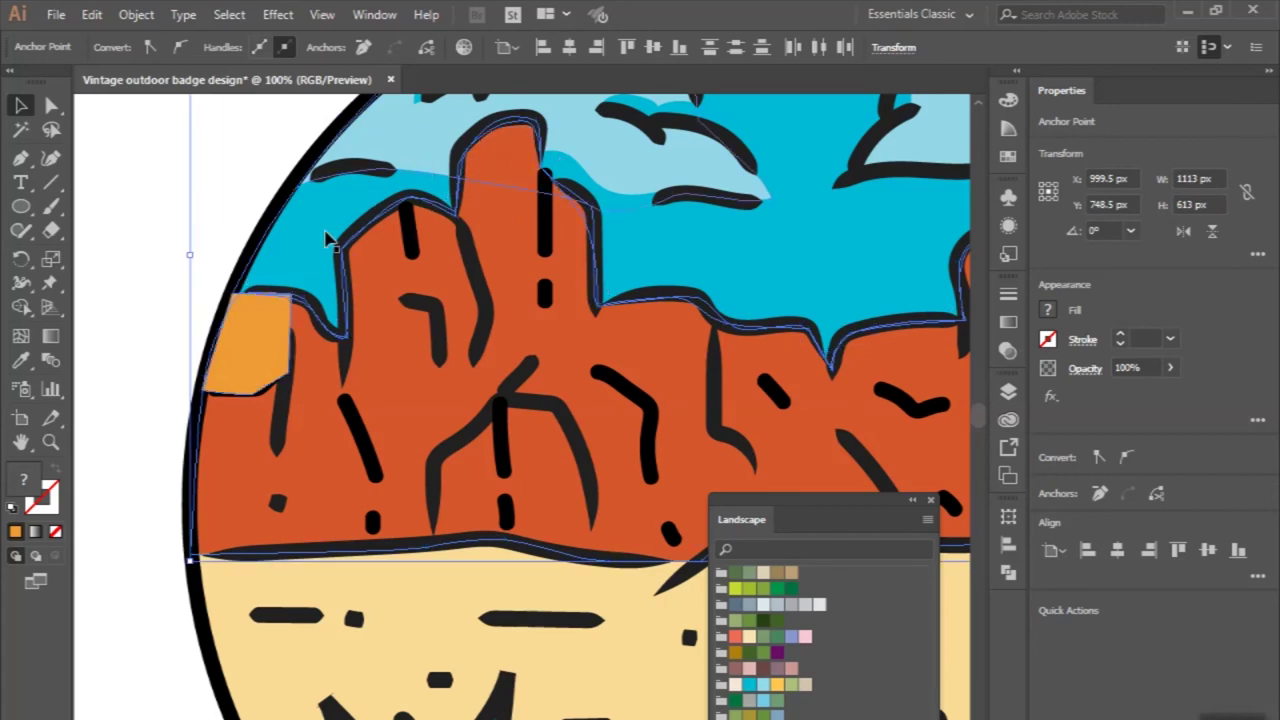
key(ctrl+z)
key(ctrl+z)
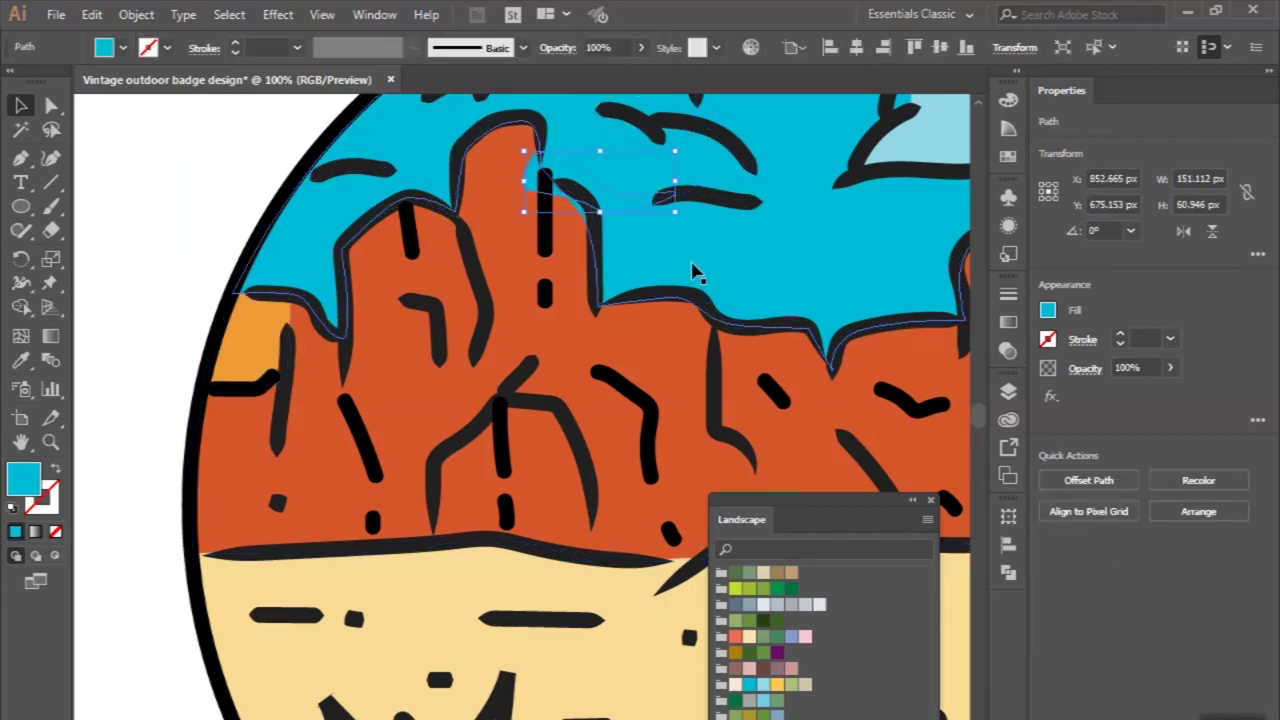
key(ctrl+shift+z)
key(ctrl+minus)
key(ctrl+plus)
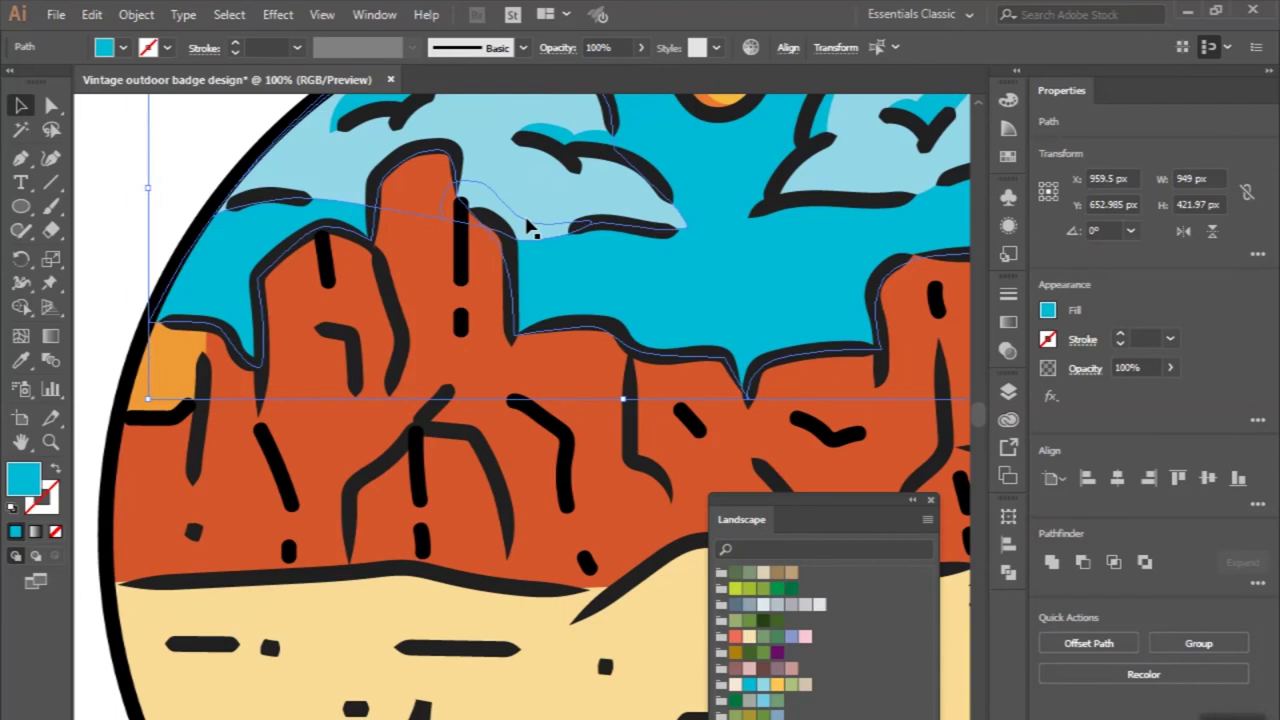
key(ctrl+z)
key(ctrl+shift+z)
key(ctrl+minus)
key(ctrl+minus)
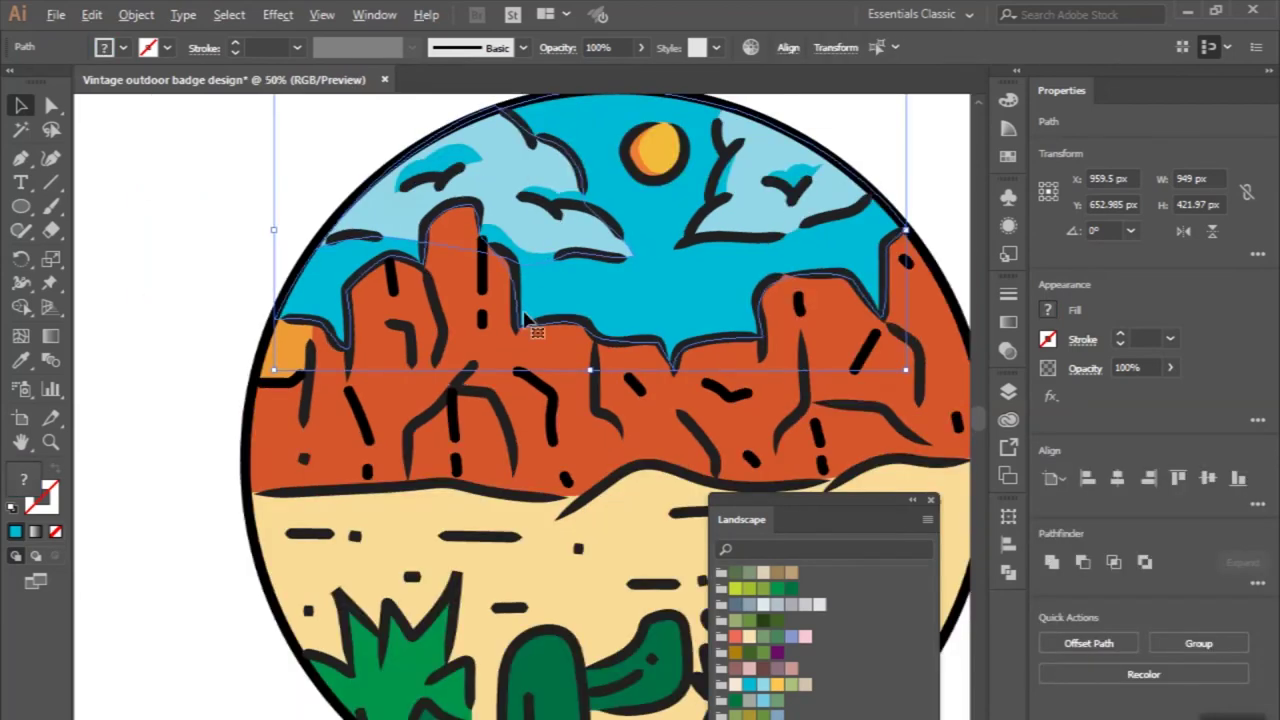
click(289, 280)
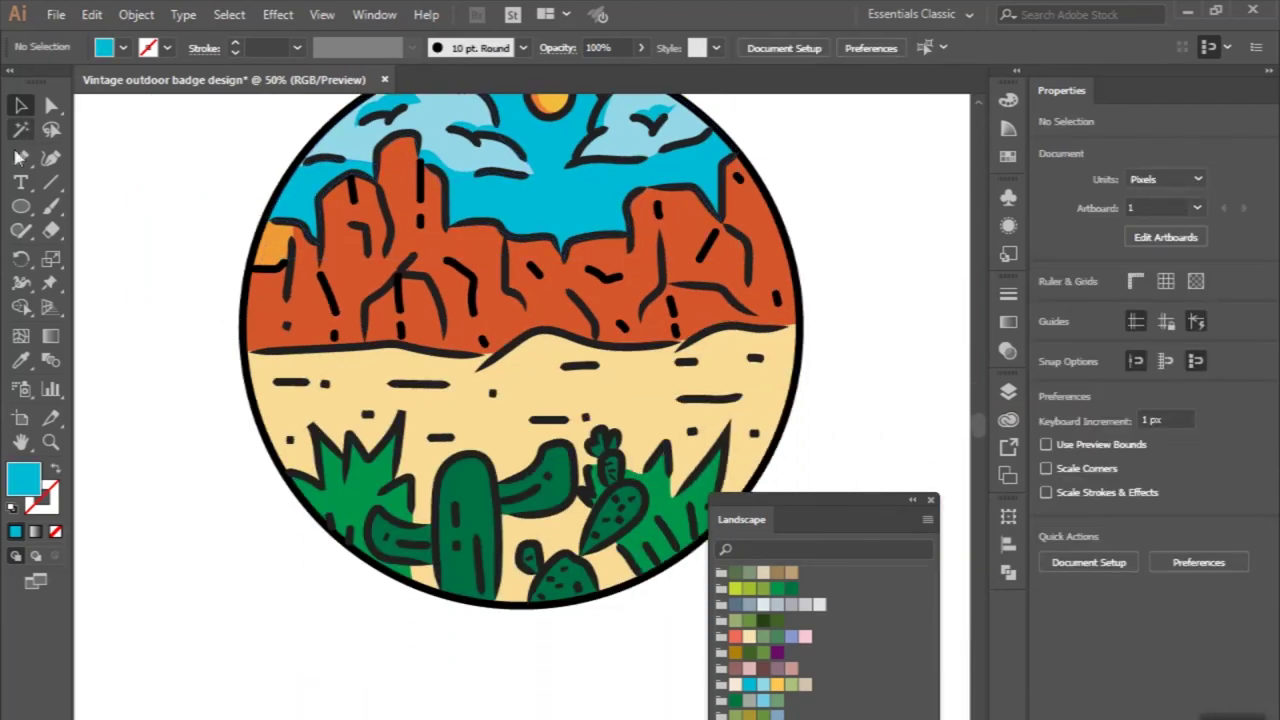
Draw a thin highlight sliver along the crack and fill it orange with the Eyedropper.
click(20, 160)
key(ctrl+plus)
key(ctrl+plus)
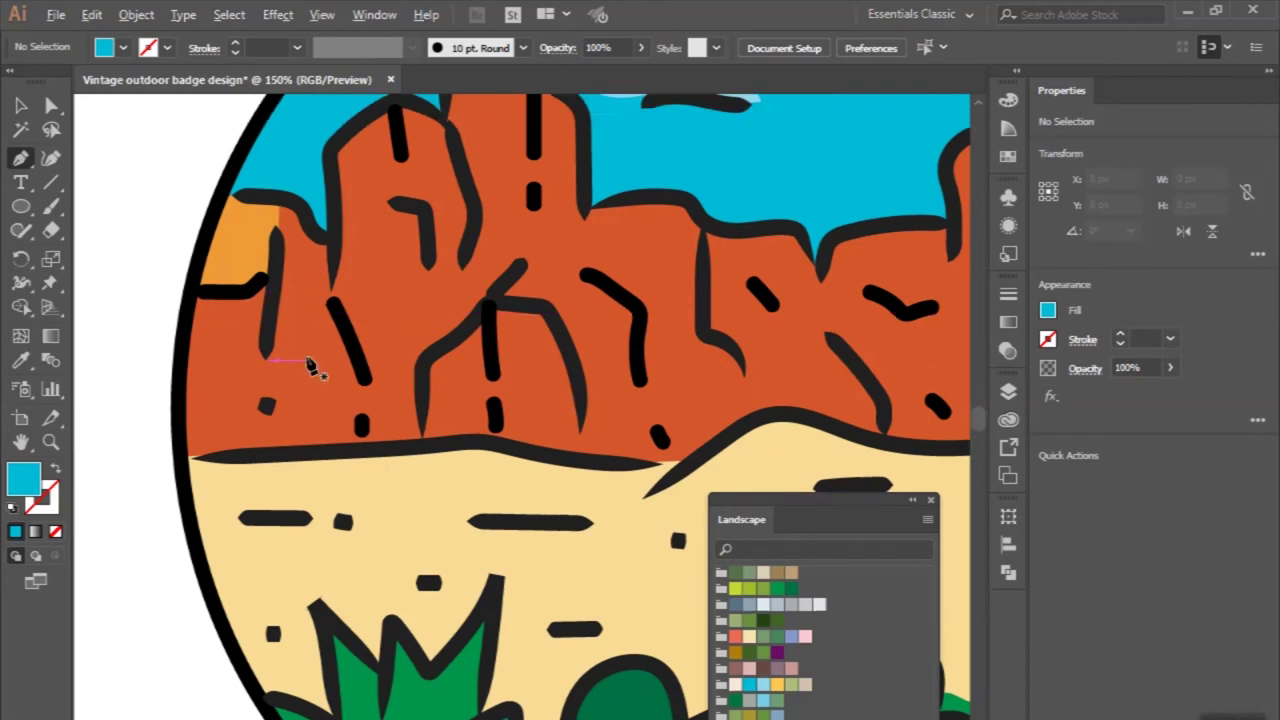
scroll(310, 366, up, 1)
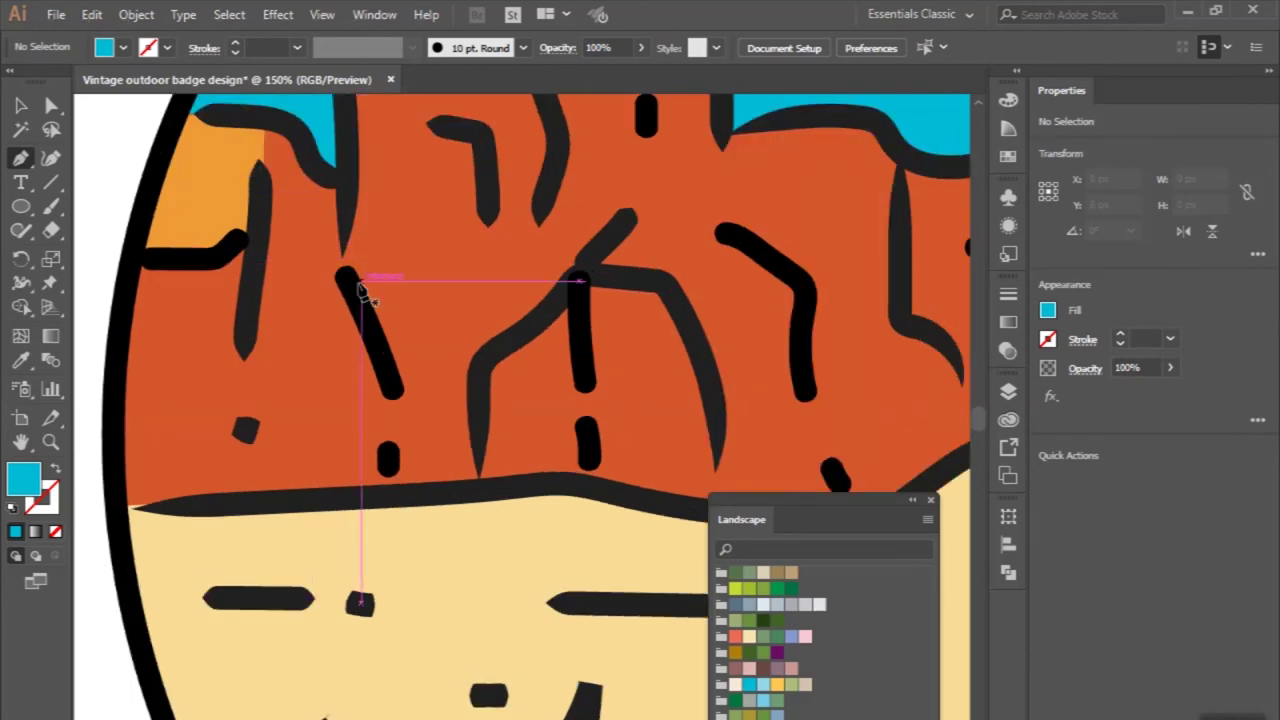
click(345, 276)
click(393, 397)
drag(390, 494, 351, 498)
key(ctrl+z)
click(349, 494)
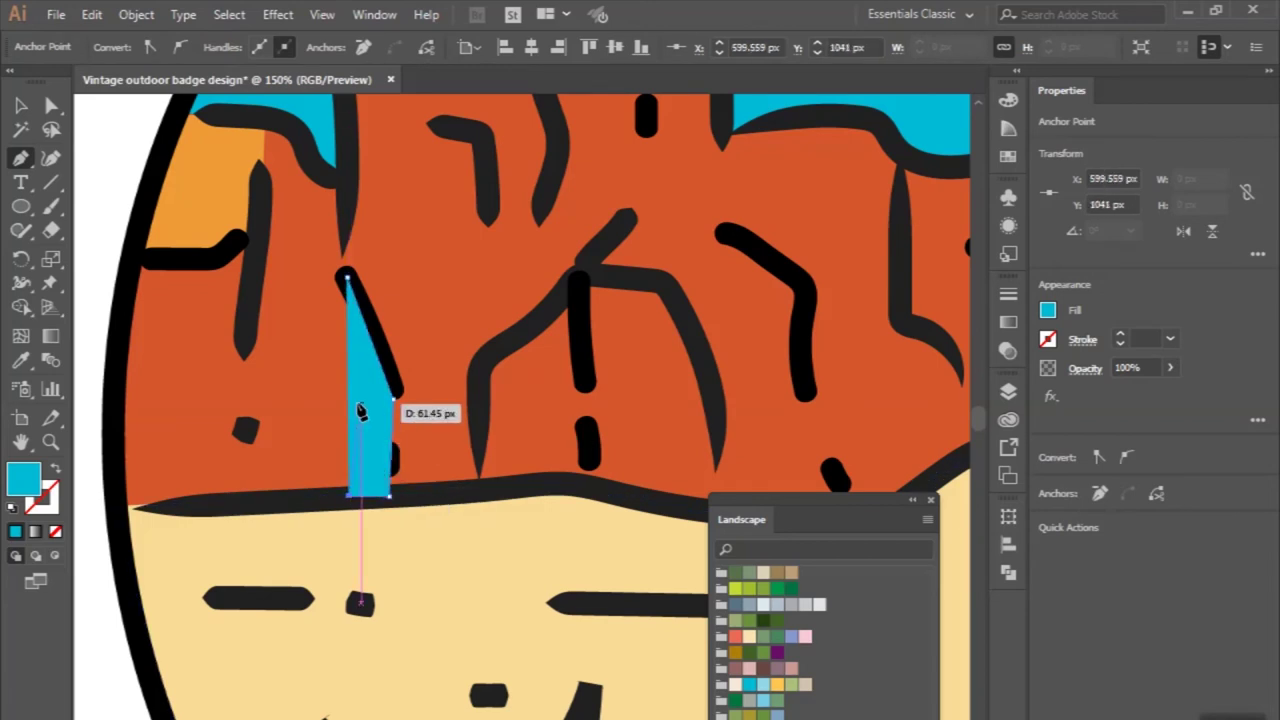
click(345, 278)
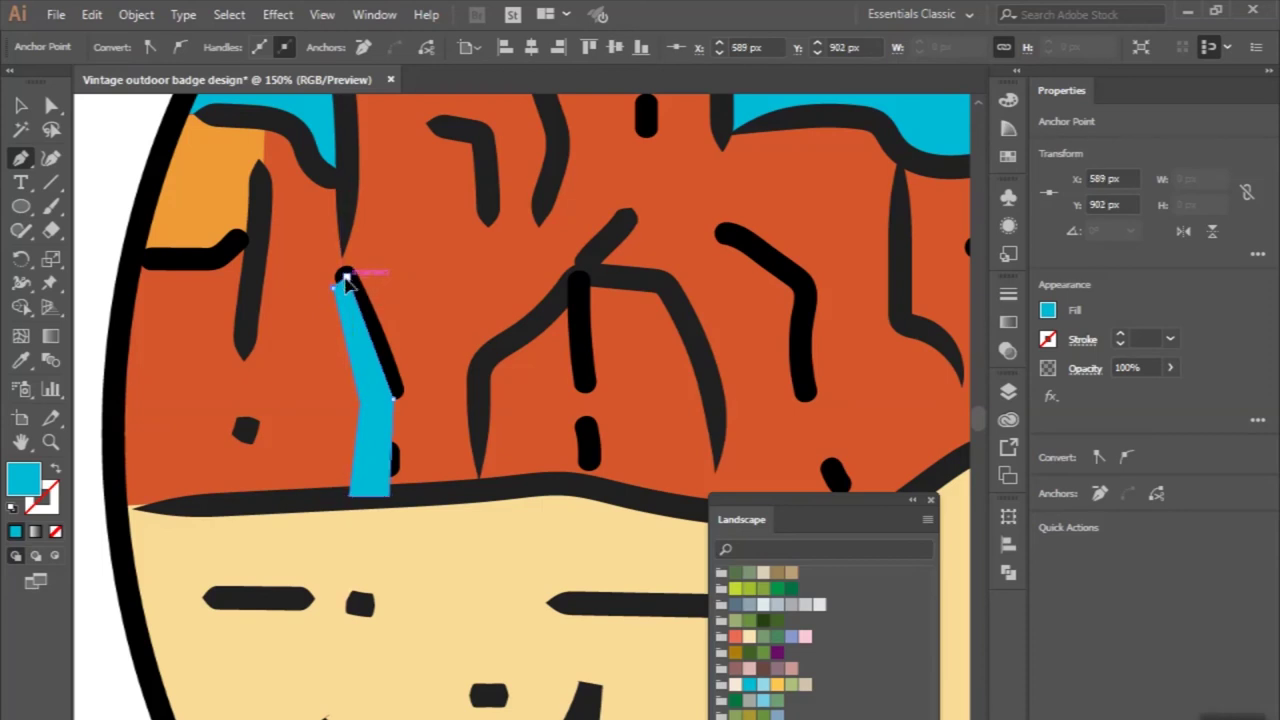
click(17, 366)
click(200, 205)
Select the upper-left orange patch and bring up the Layers panel.
key(ctrl+minus)
key(v)
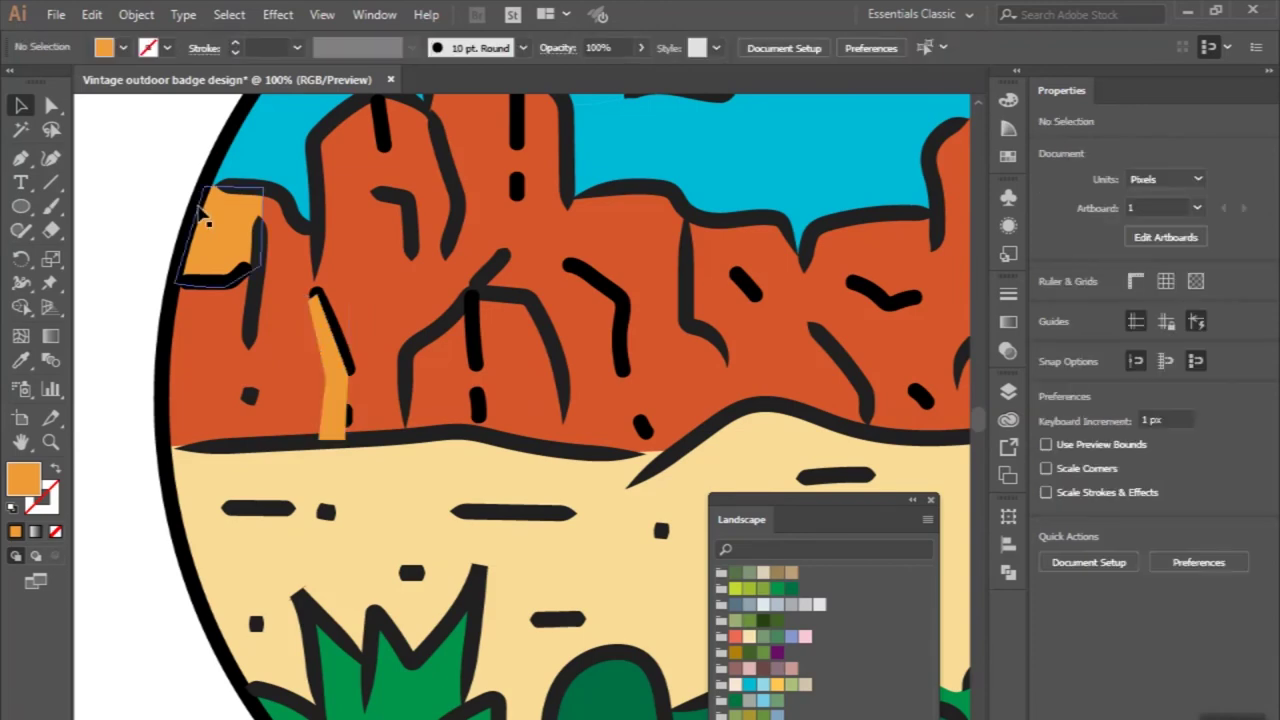
click(209, 224)
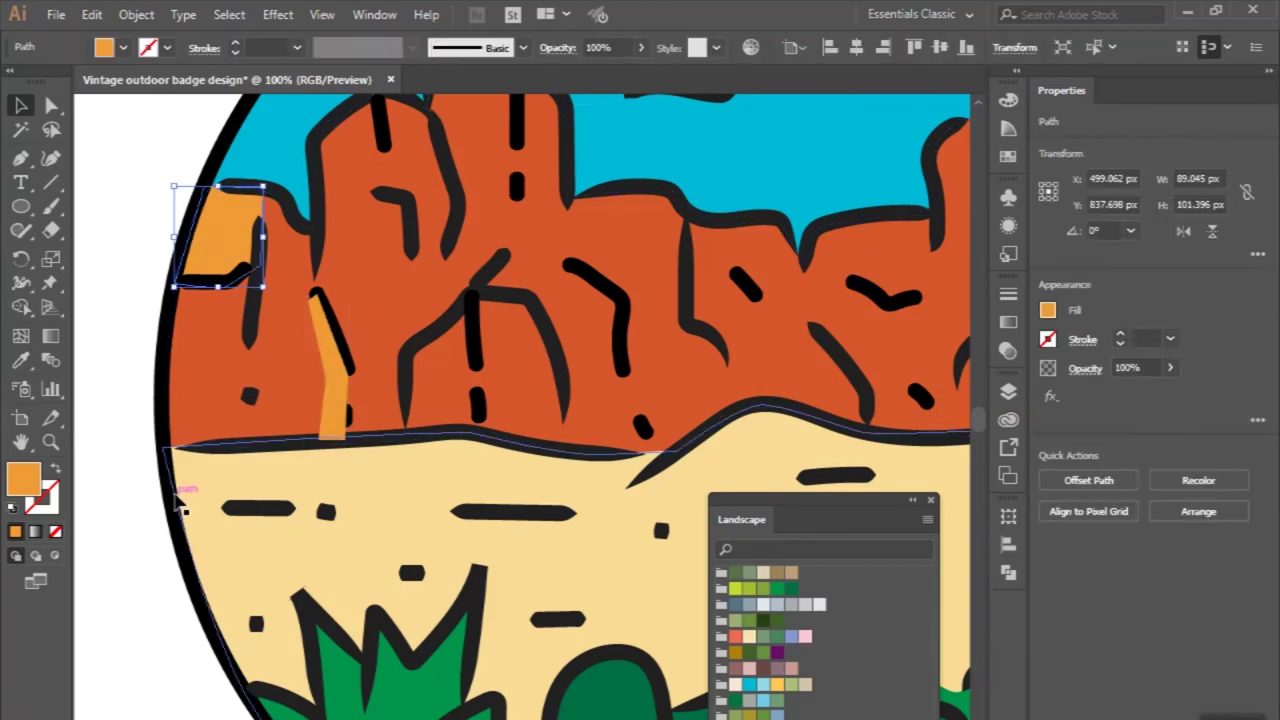
scroll(250, 474, down, 1)
click(1008, 393)
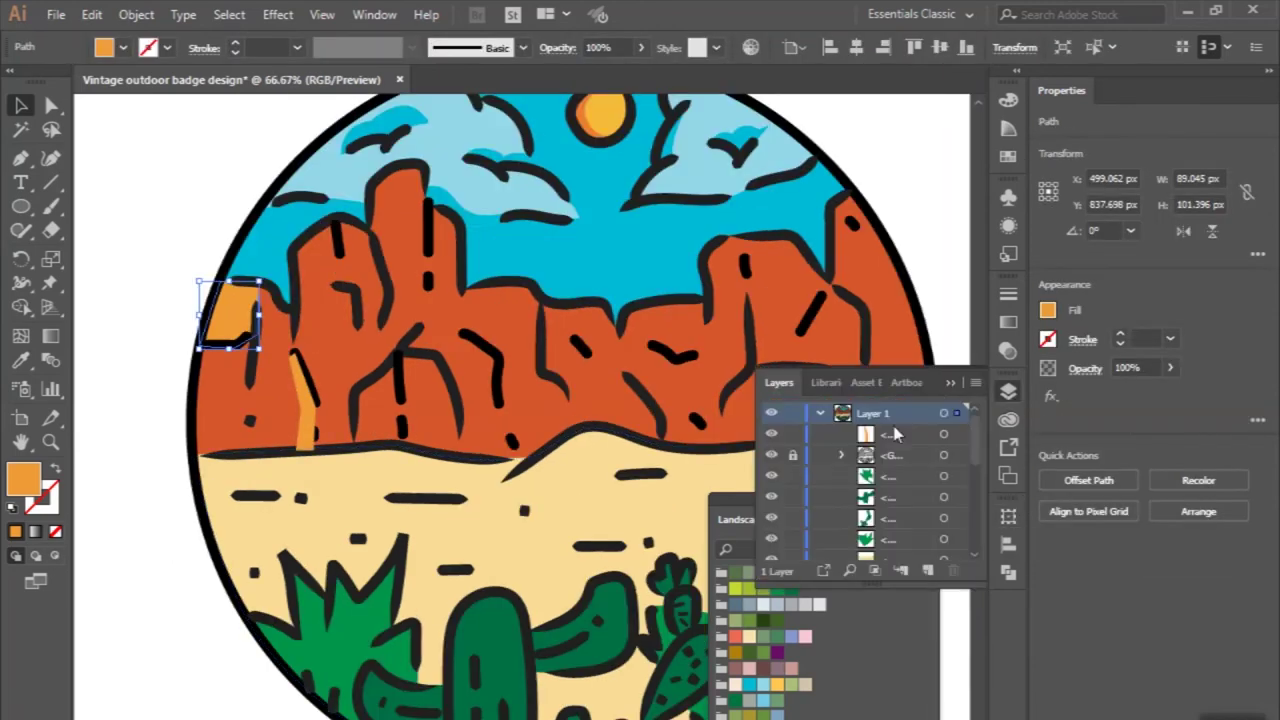
Trace a curved highlight shape along the left face of the tall rock spire.
click(380, 452)
click(20, 158)
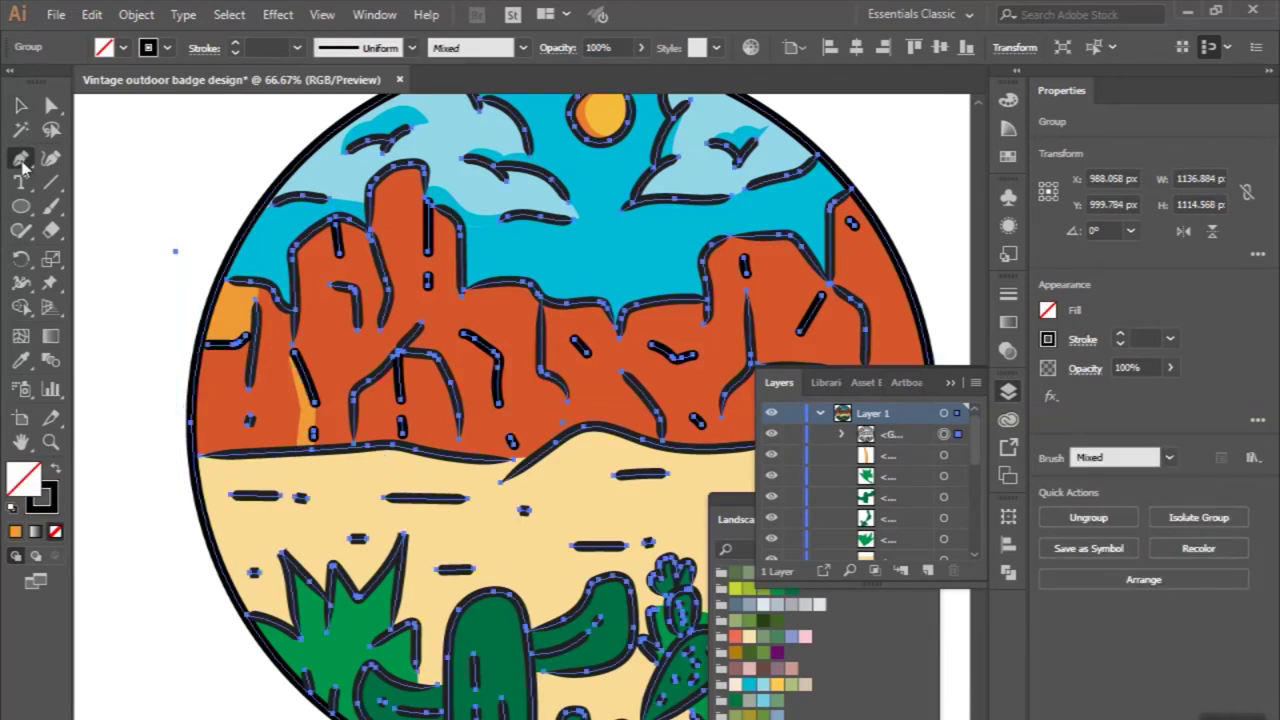
scroll(445, 365, up, 2)
scroll(305, 291, up, 1)
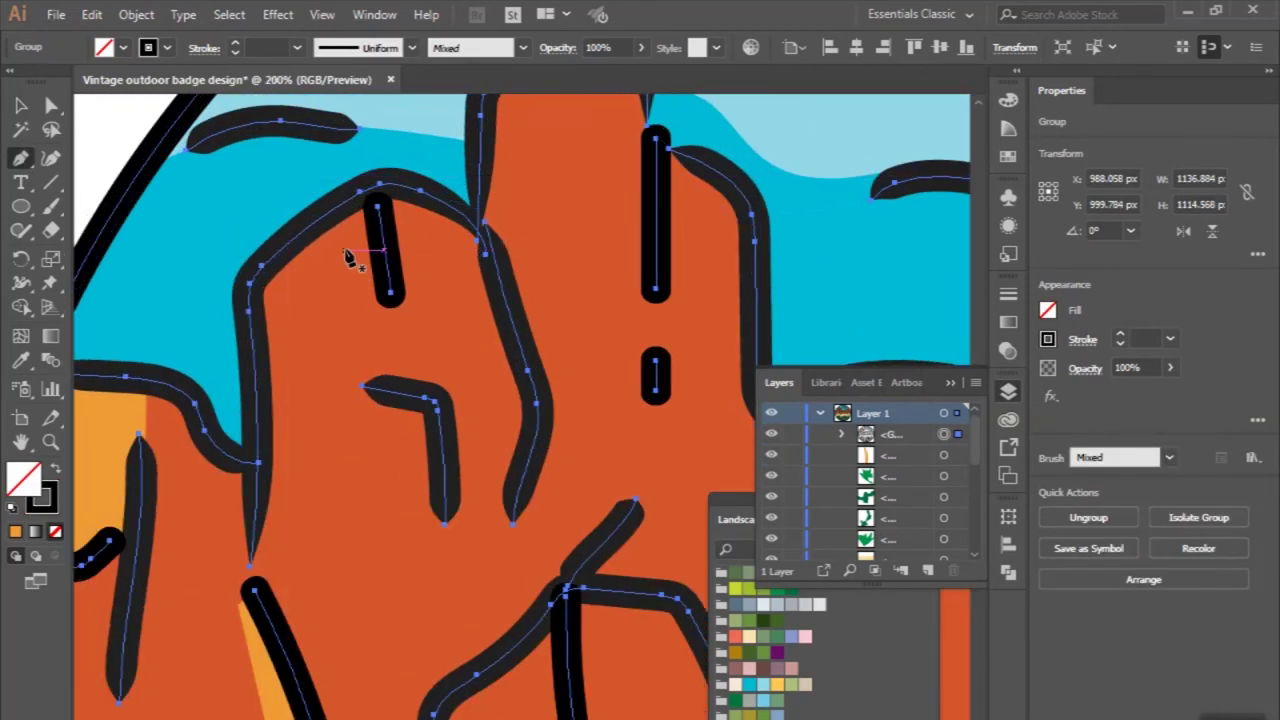
click(259, 308)
mouse_move(380, 232)
mouse_down()
mouse_move(395, 295)
mouse_move(390, 268)
mouse_move(450, 287)
mouse_up()
click(413, 385)
click(432, 407)
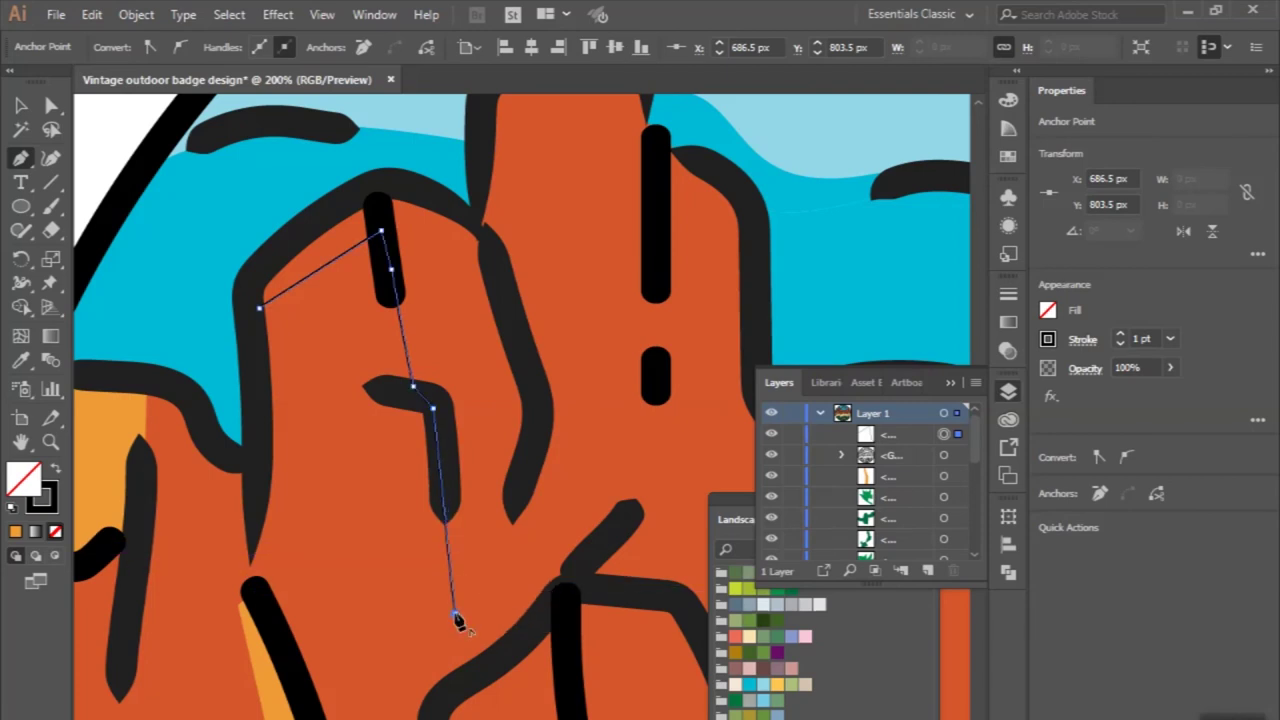
click(505, 549)
click(543, 410)
click(478, 219)
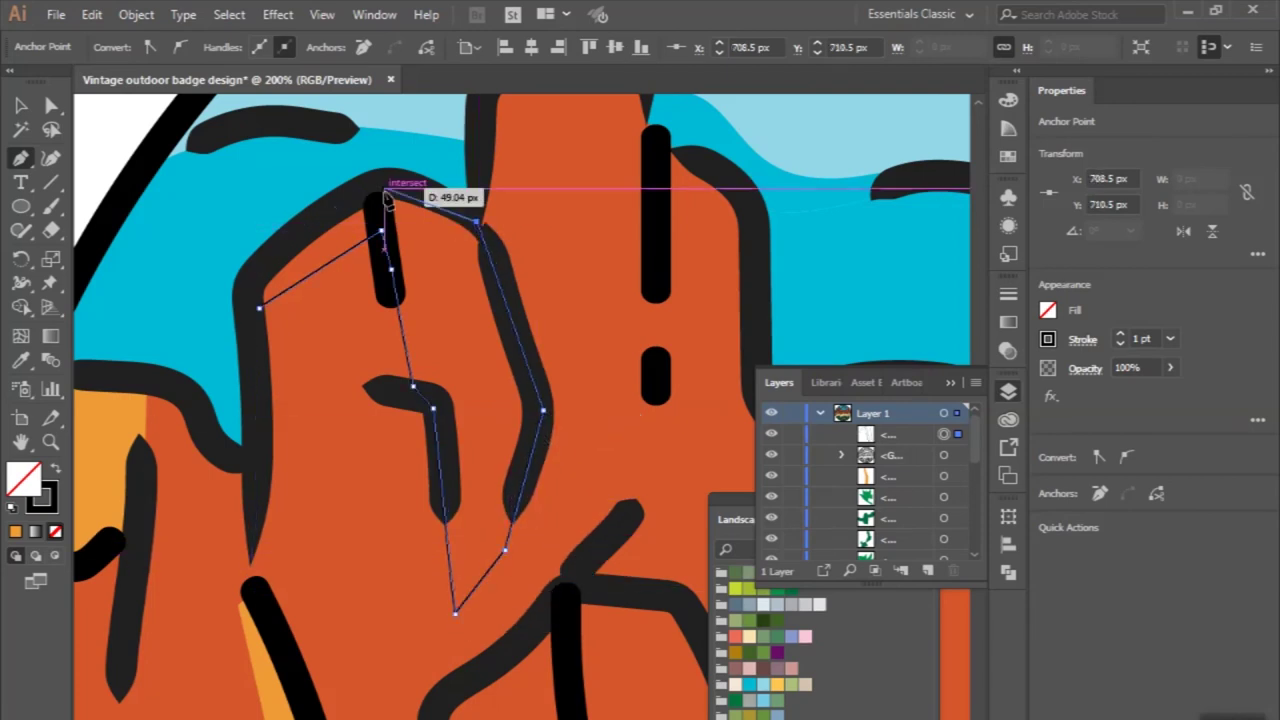
drag(376, 184, 351, 197)
drag(259, 291, 263, 315)
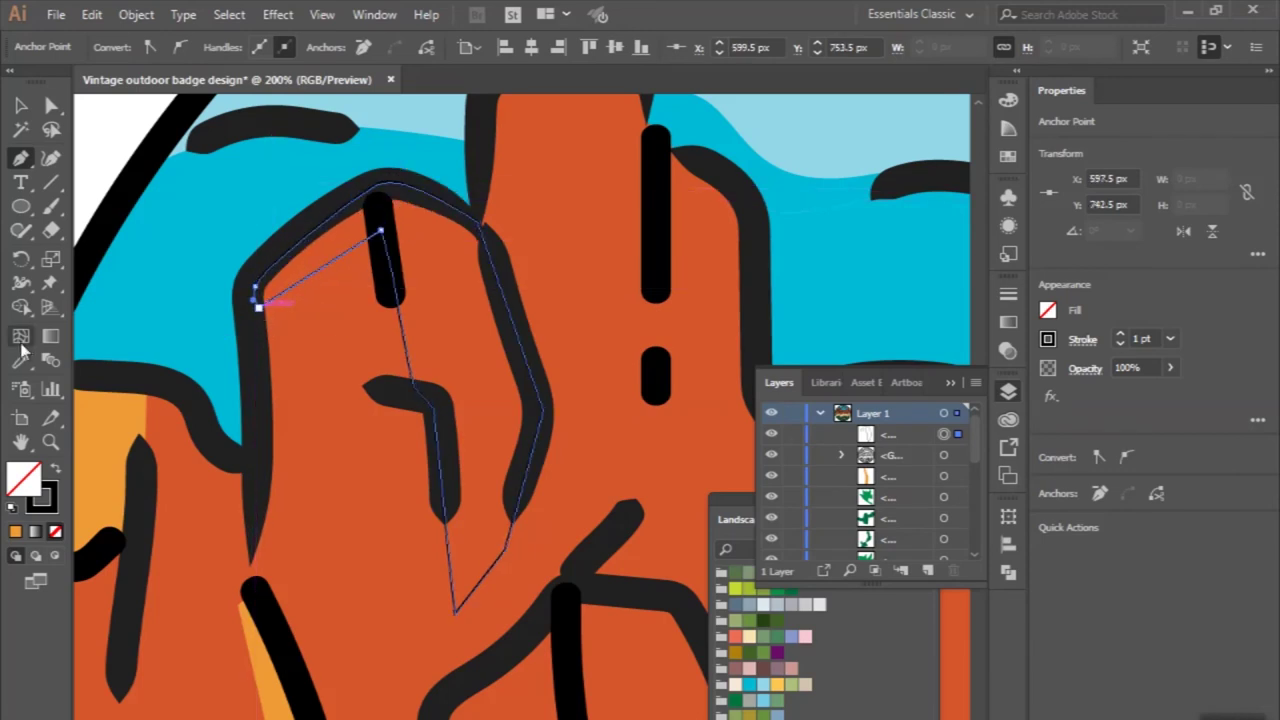
Fill the highlight orange with the Eyedropper and bring the black outlines to the front.
click(88, 420)
key(ctrl+1)
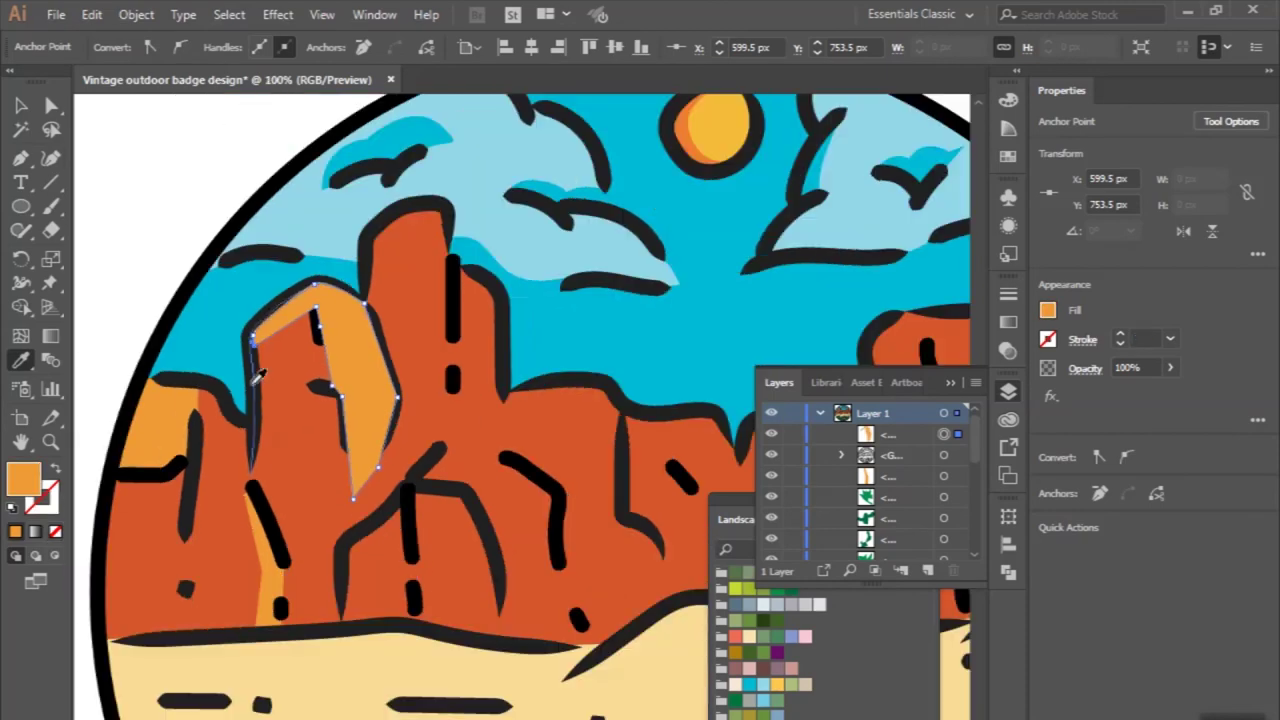
click(24, 107)
click(200, 246)
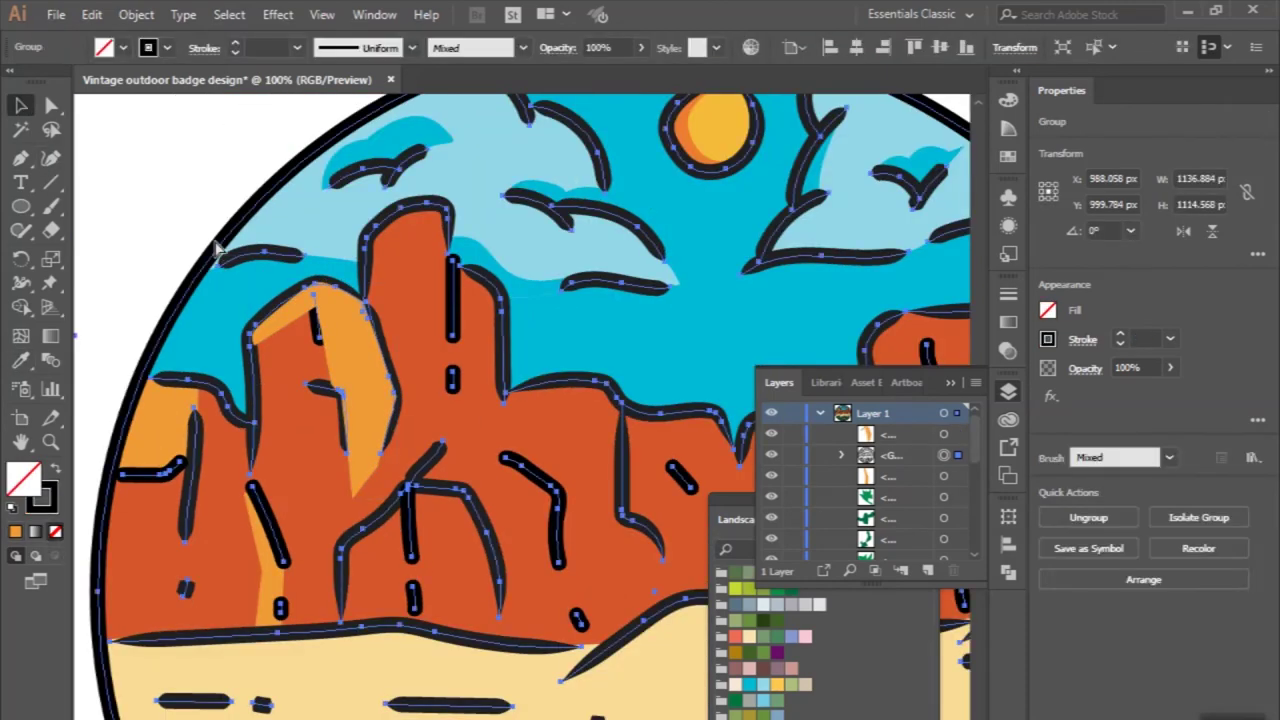
key(ctrl+shift+bracketright)
click(176, 237)
key(ctrl+minus)
key(ctrl+minus)
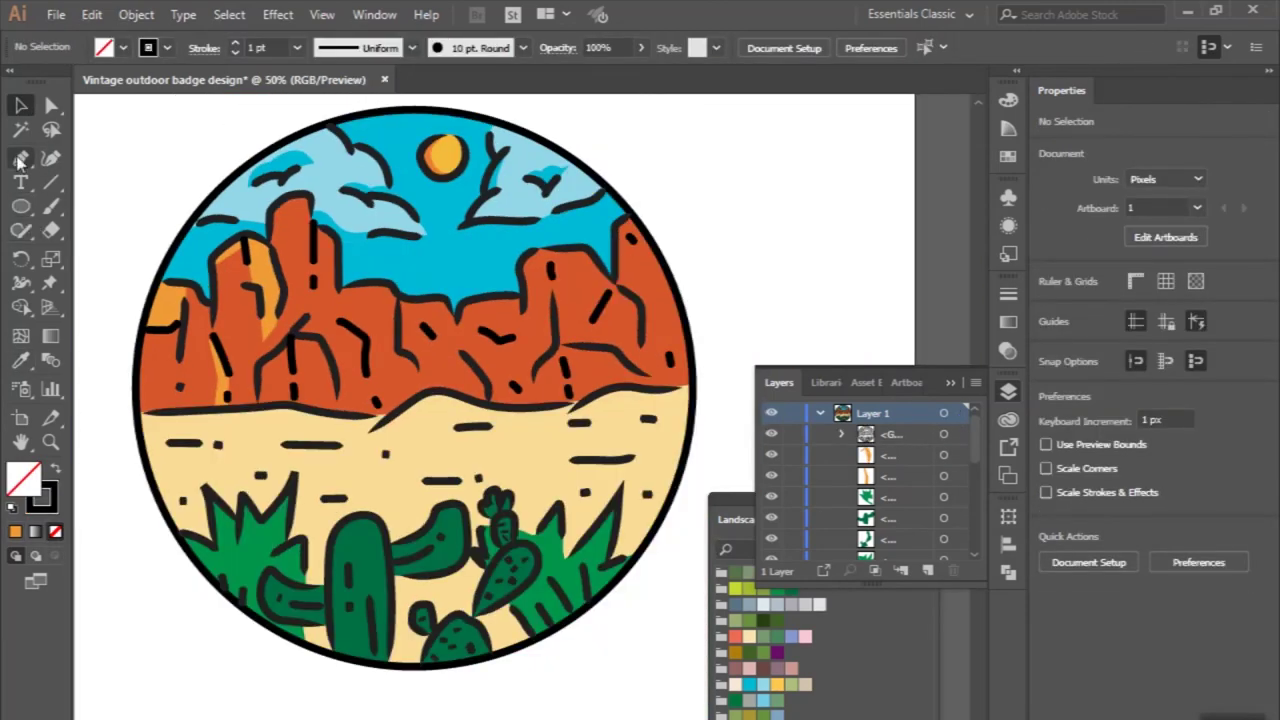
click(20, 160)
scroll(343, 277, up, 4)
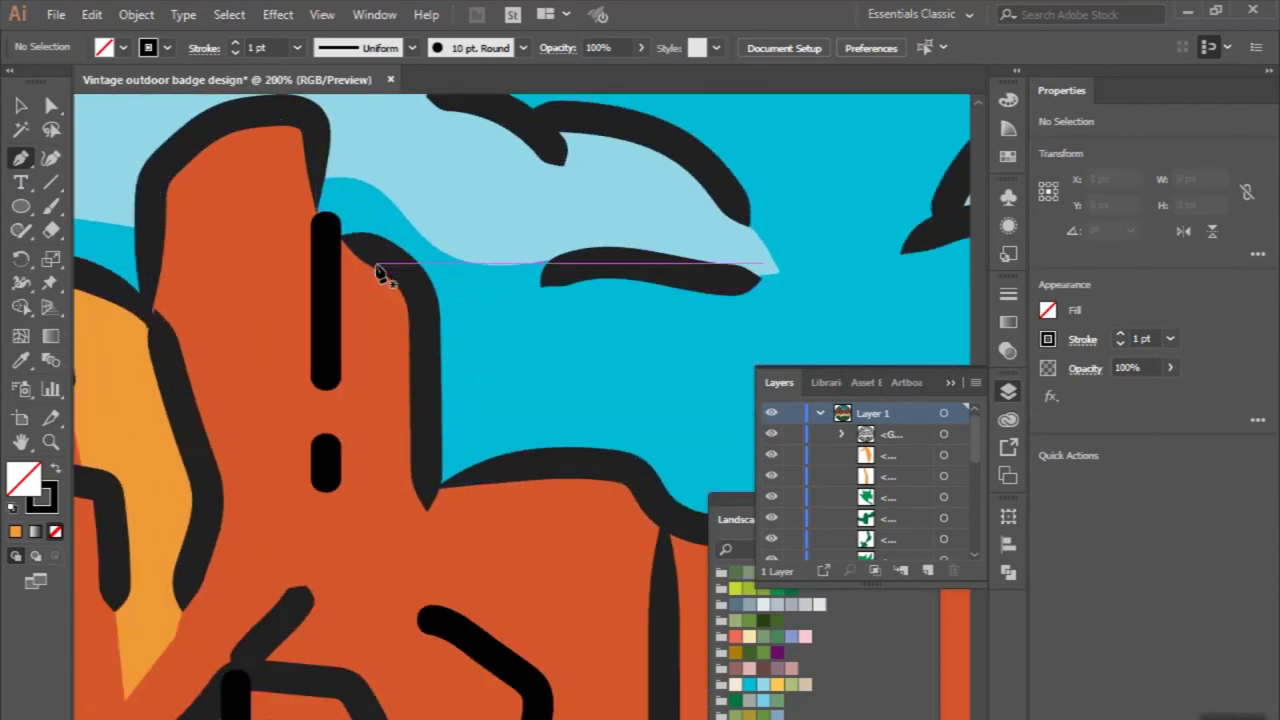
Draw a narrow highlight strip down the spire and fill it orange with the Eyedropper.
click(327, 293)
click(383, 318)
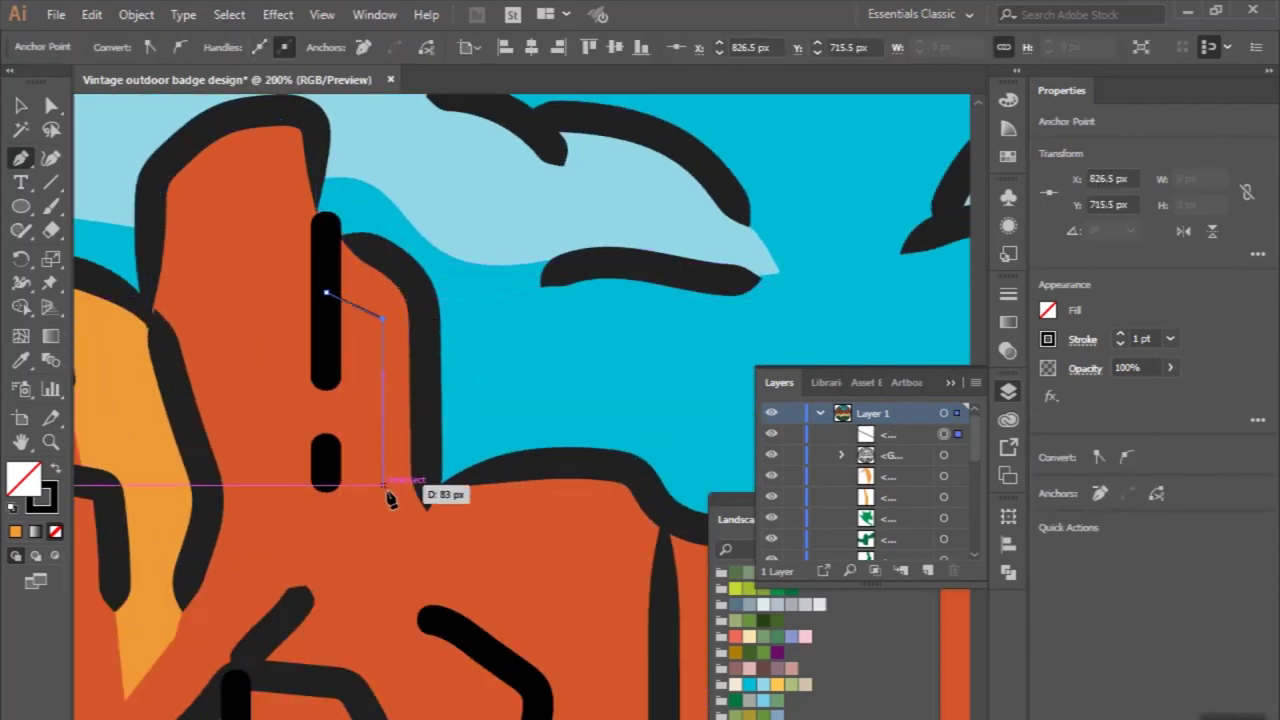
click(383, 544)
click(427, 608)
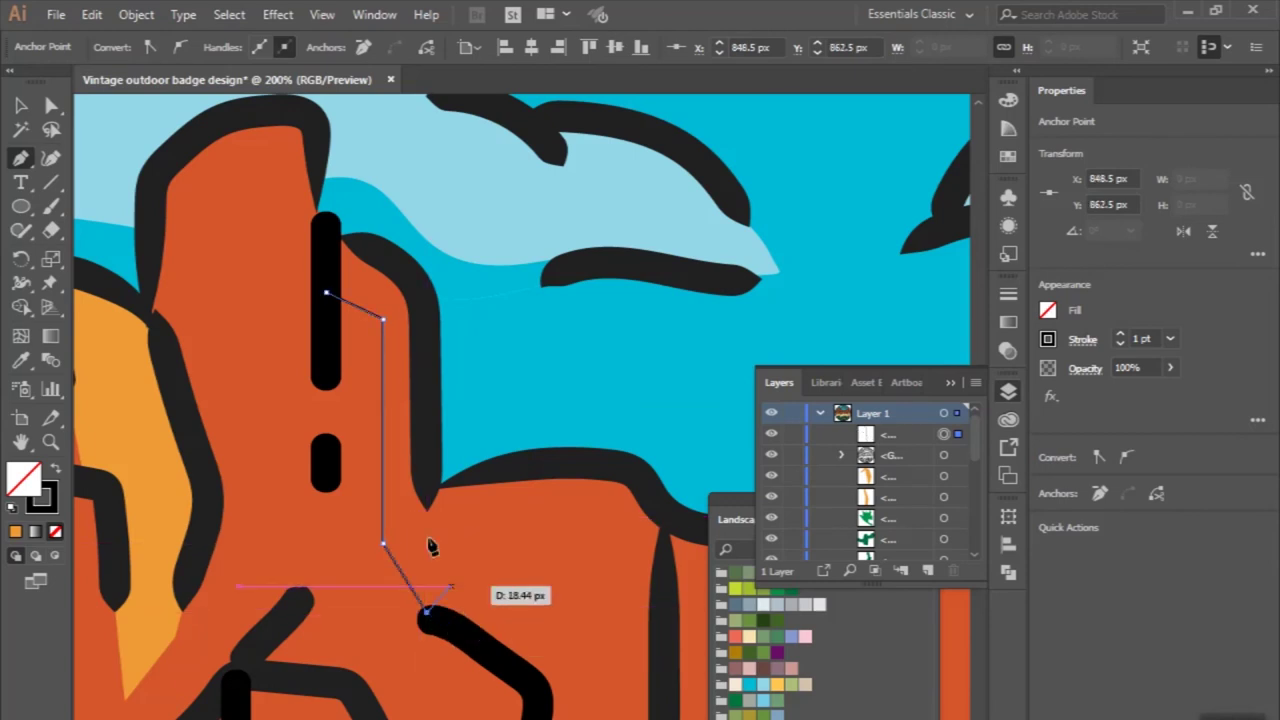
click(427, 300)
click(331, 243)
drag(316, 264, 325, 299)
click(21, 362)
click(106, 384)
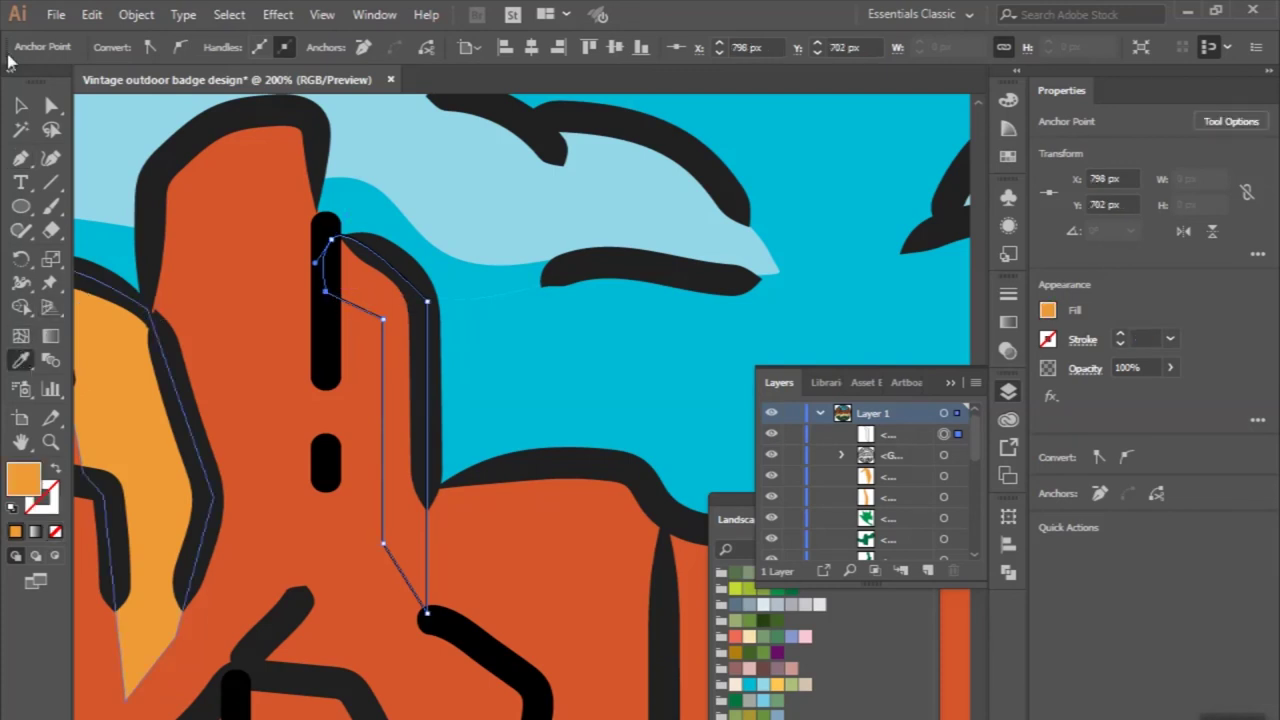
key(v)
key(ctrl+a)
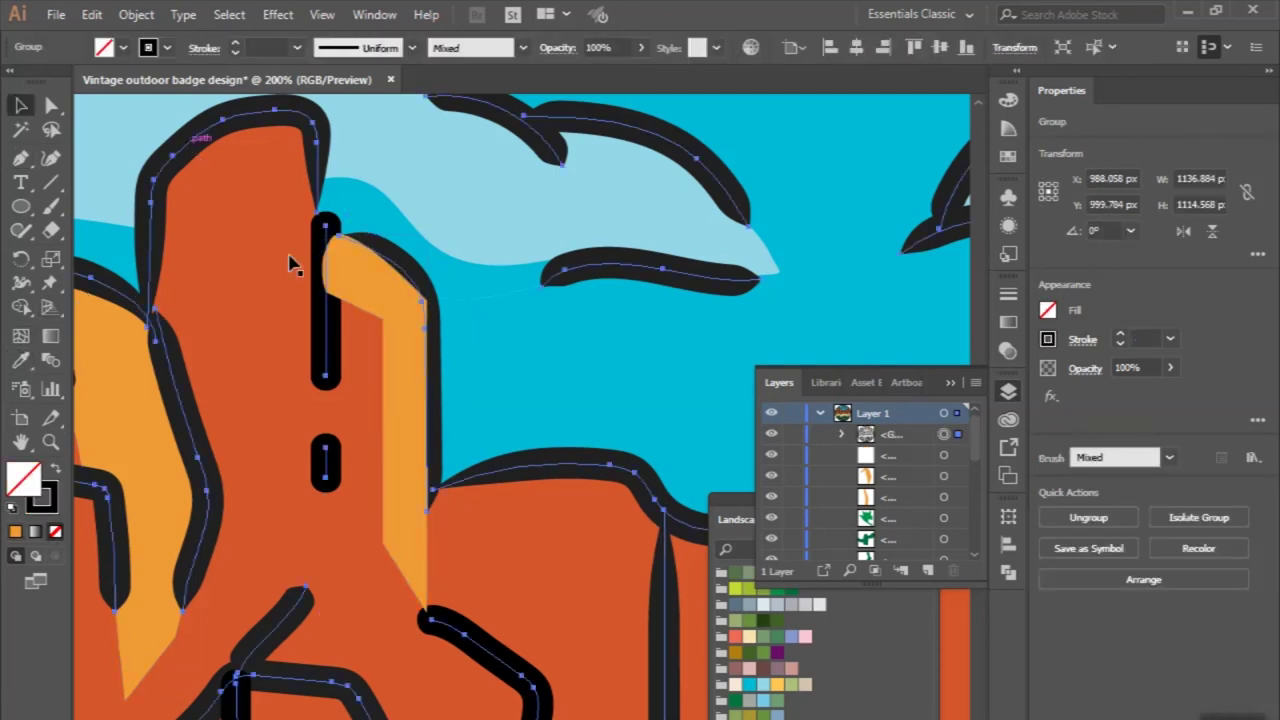
key(ctrl+minus)
key(ctrl+minus)
key(ctrl+minus)
Trace an angled highlight patch below the crack, curving along the lower crack.
click(20, 160)
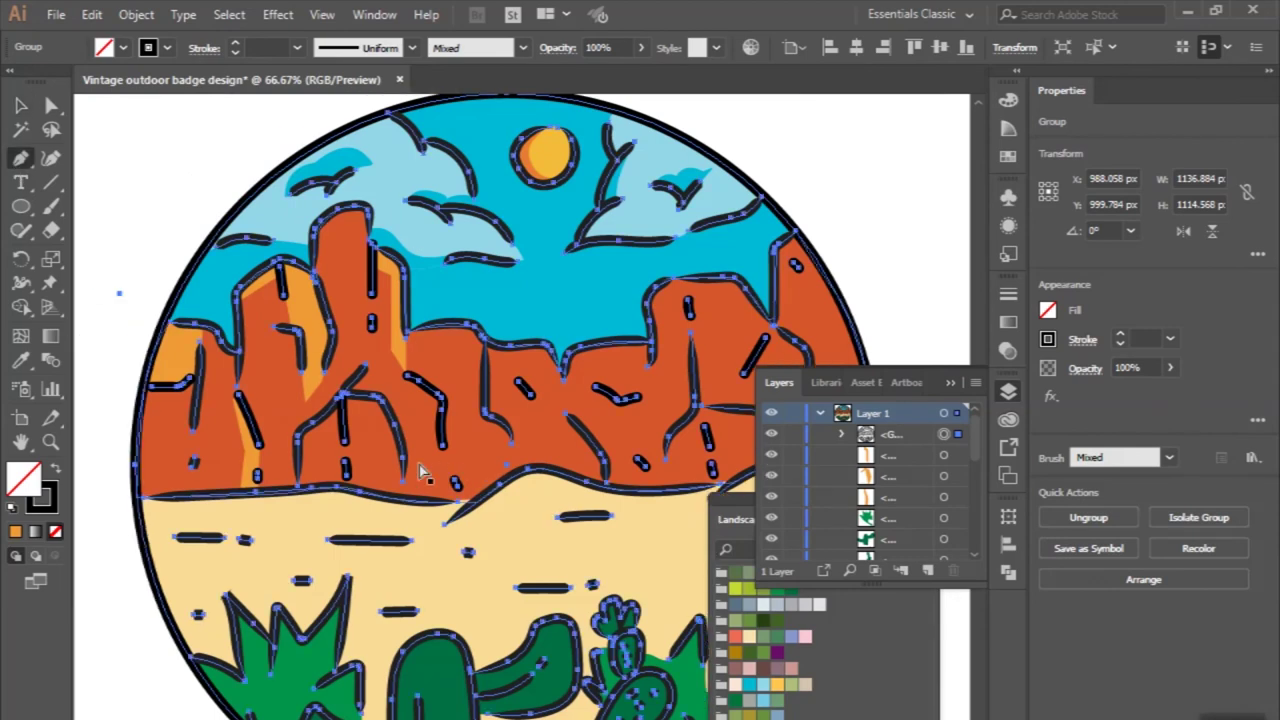
key(ctrl+plus)
key(ctrl+plus)
scroll(333, 340, up, 2)
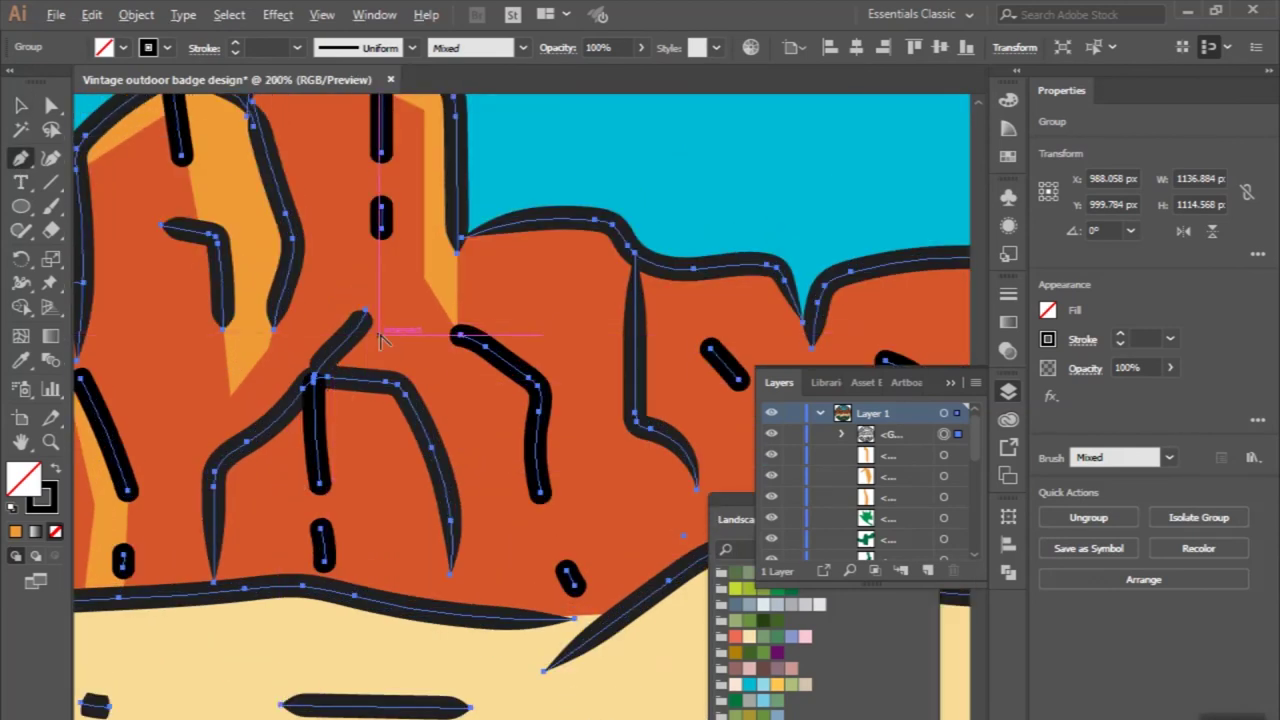
scroll(375, 339, up, 1)
click(350, 318)
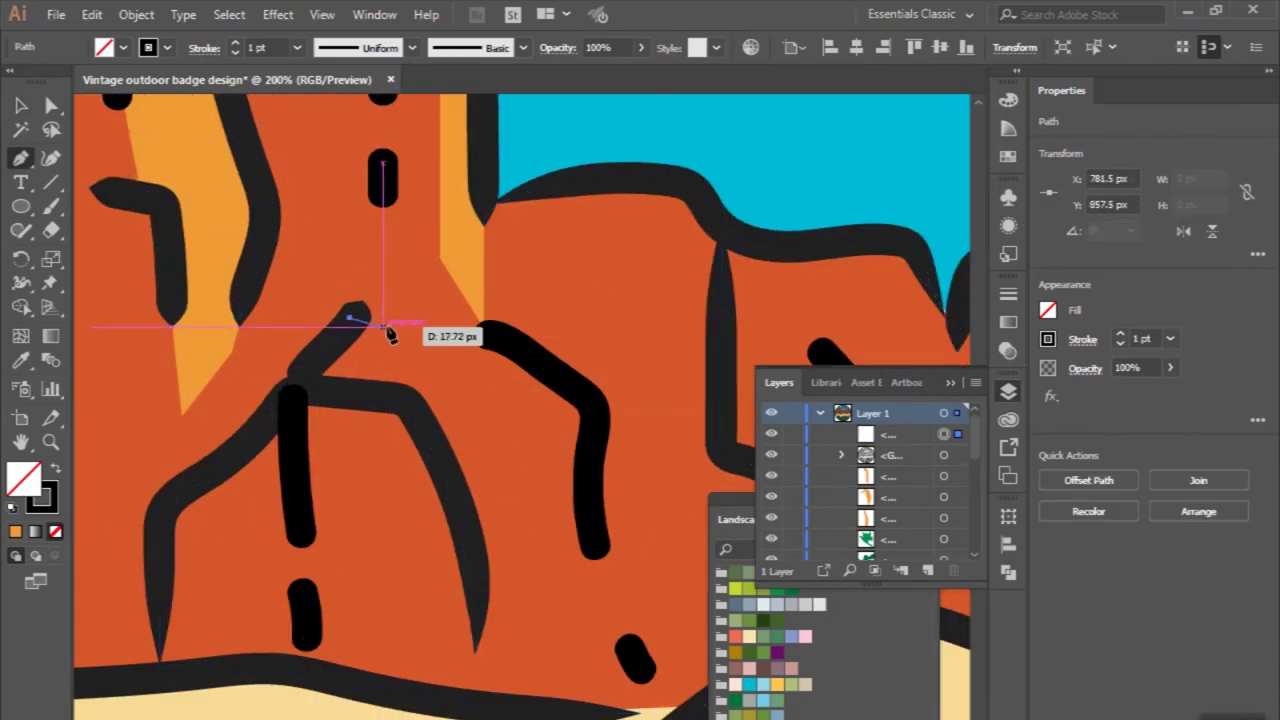
scroll(488, 336, up, 2)
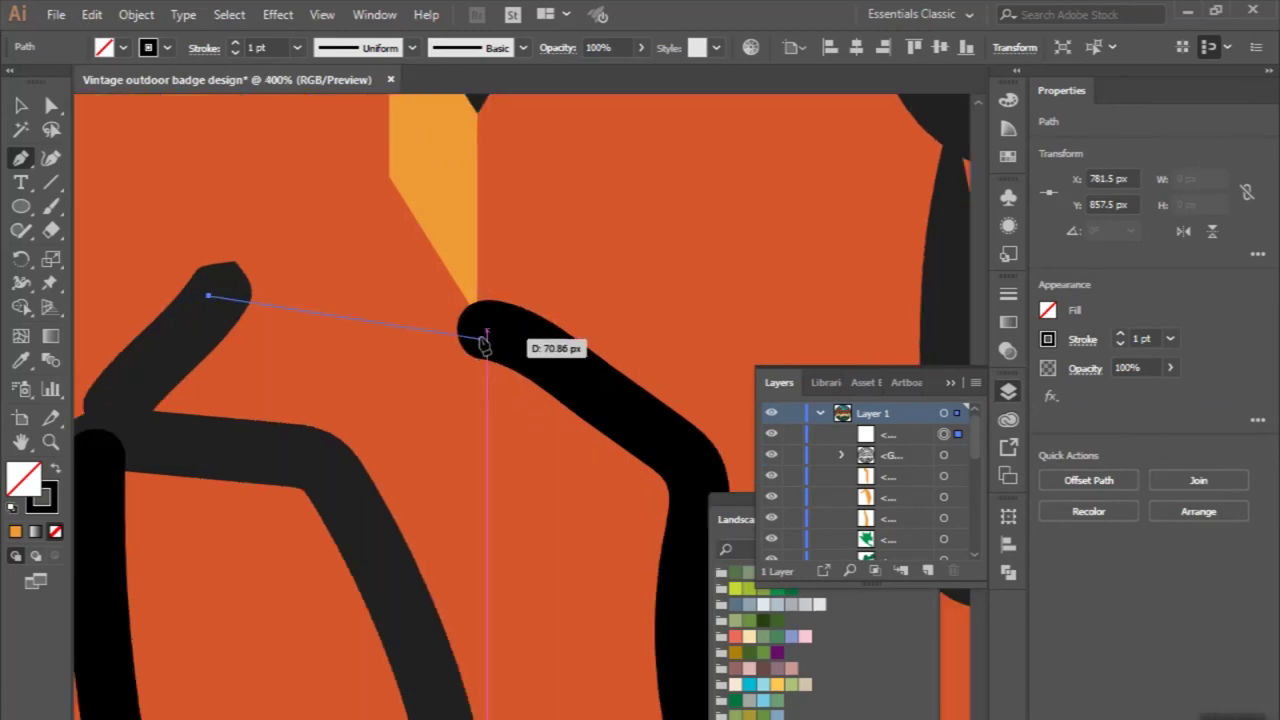
click(477, 337)
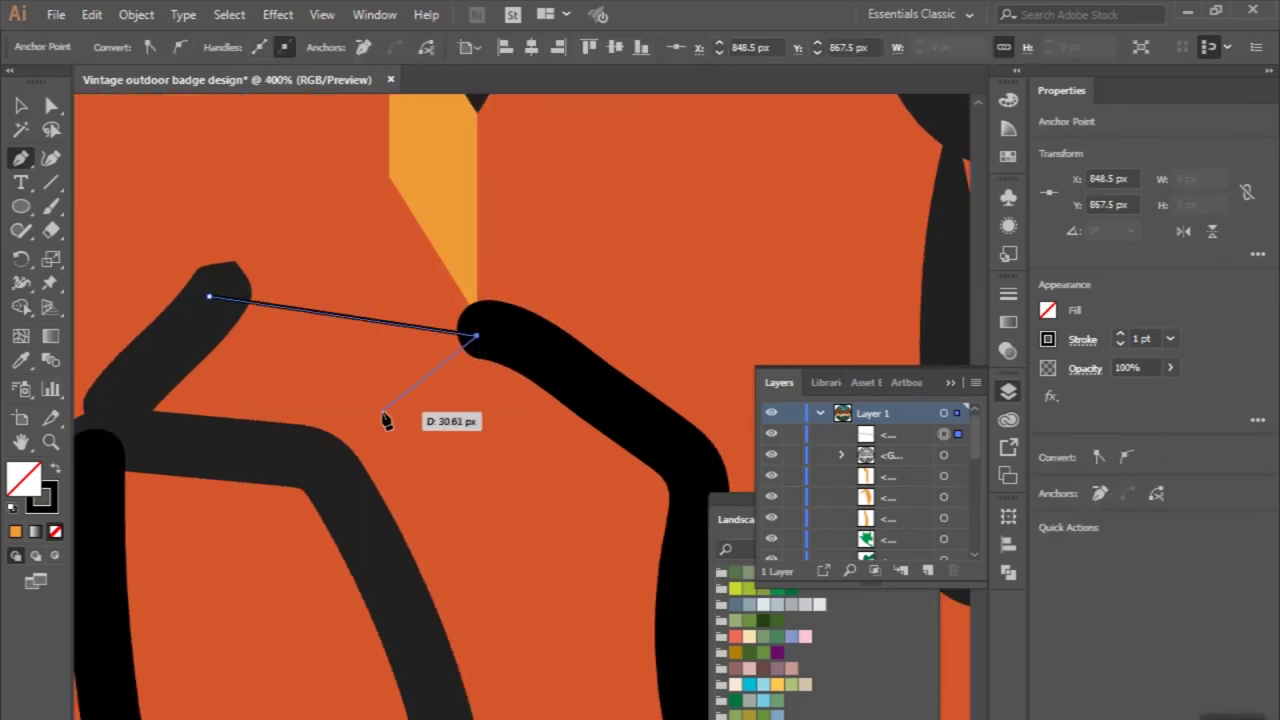
click(385, 413)
scroll(390, 414, down, 1)
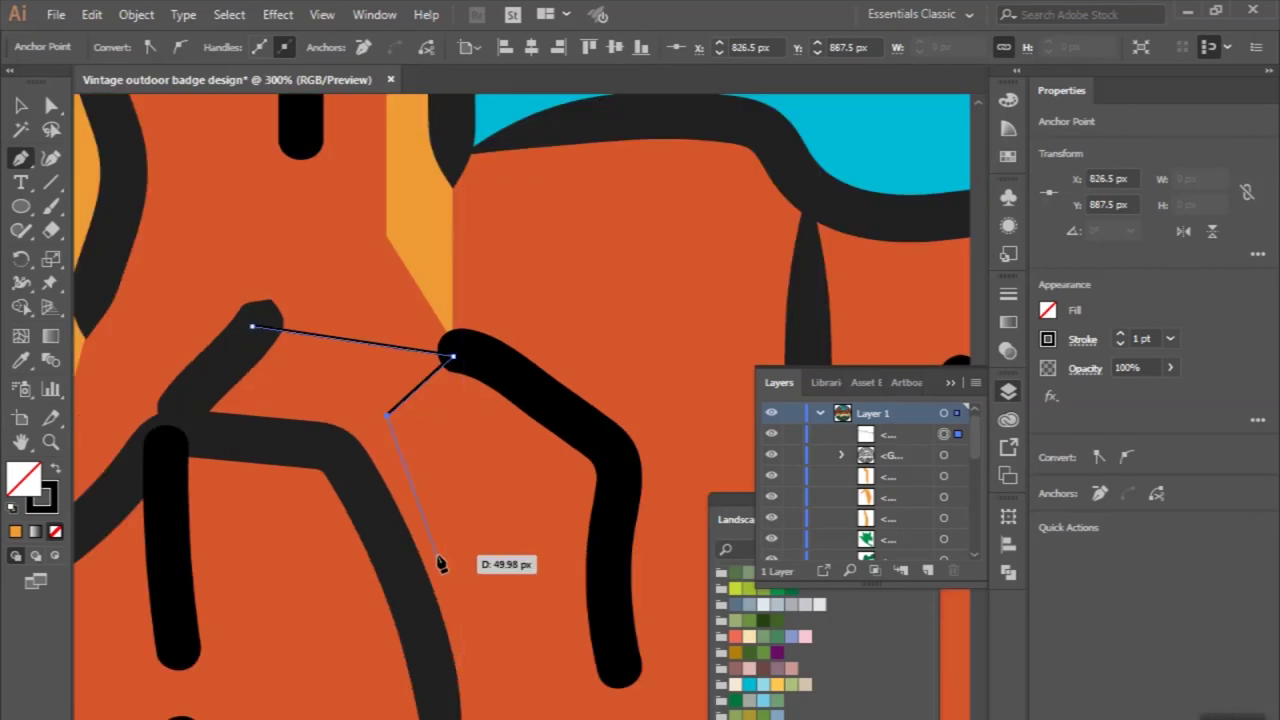
click(452, 593)
drag(444, 628, 450, 634)
drag(334, 450, 300, 446)
drag(206, 437, 200, 395)
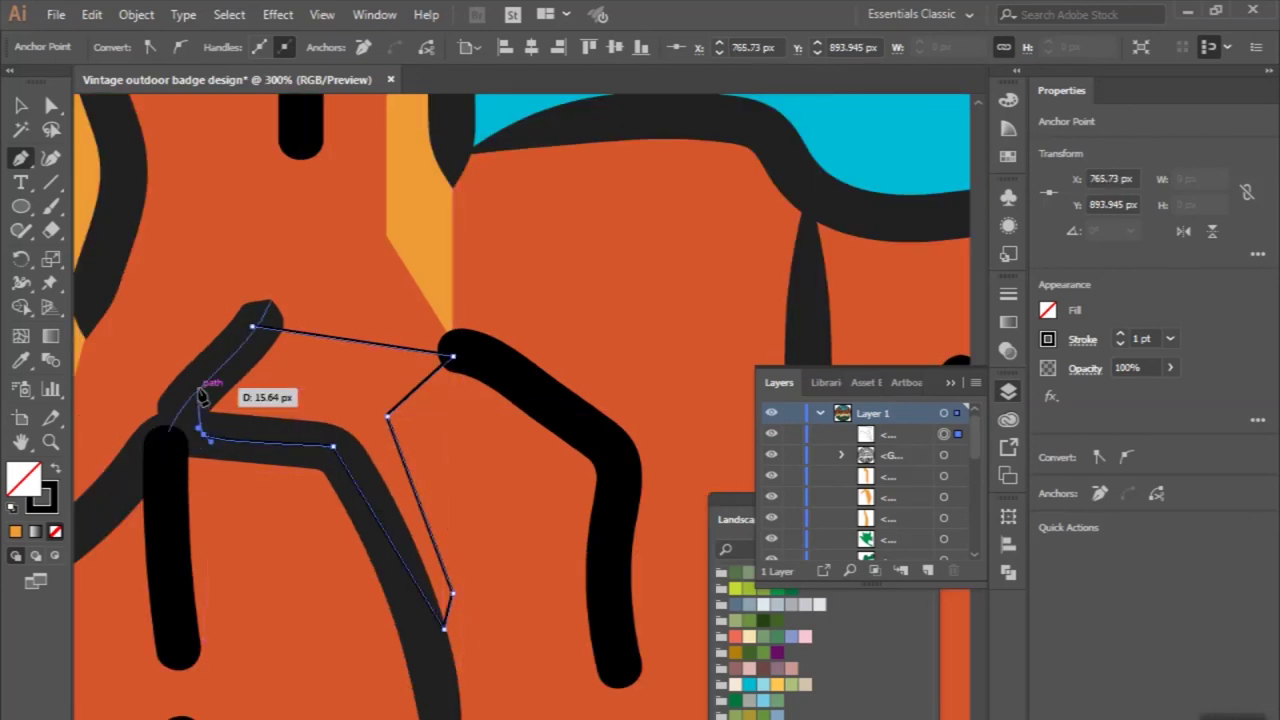
drag(253, 327, 258, 331)
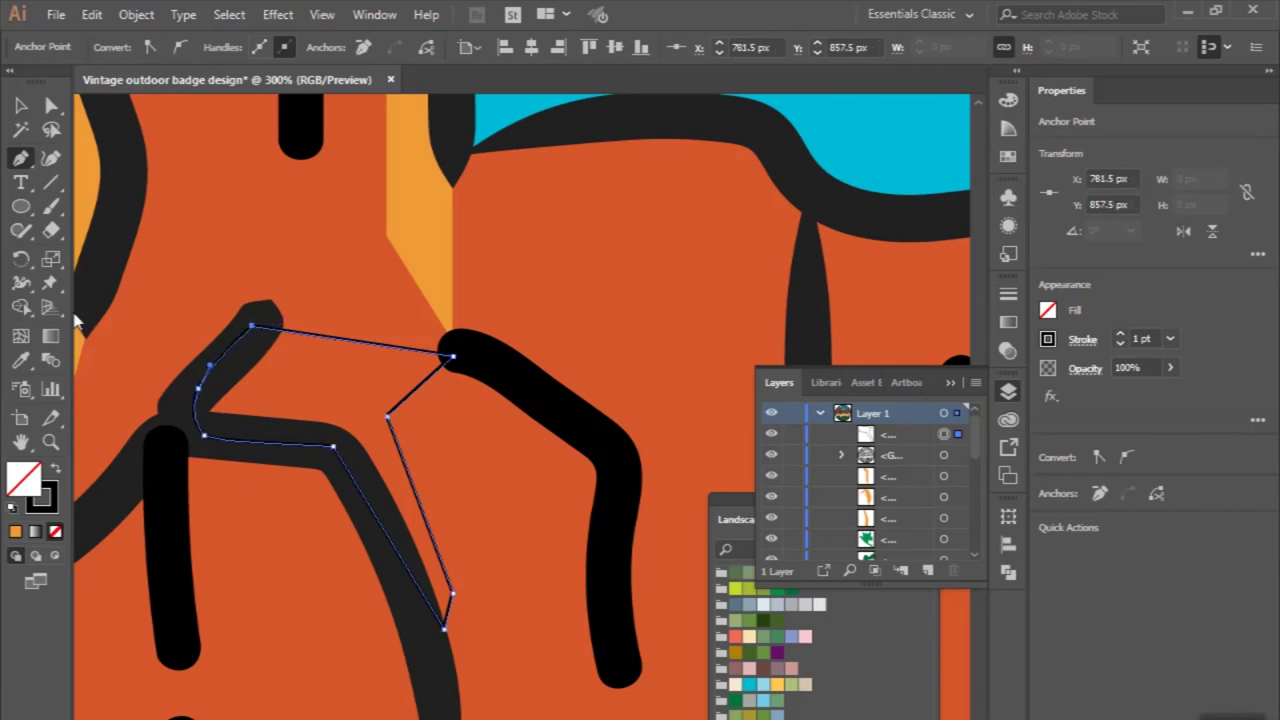
Fill the angled patch with the existing orange using the Eyedropper, then deselect.
click(25, 366)
click(435, 197)
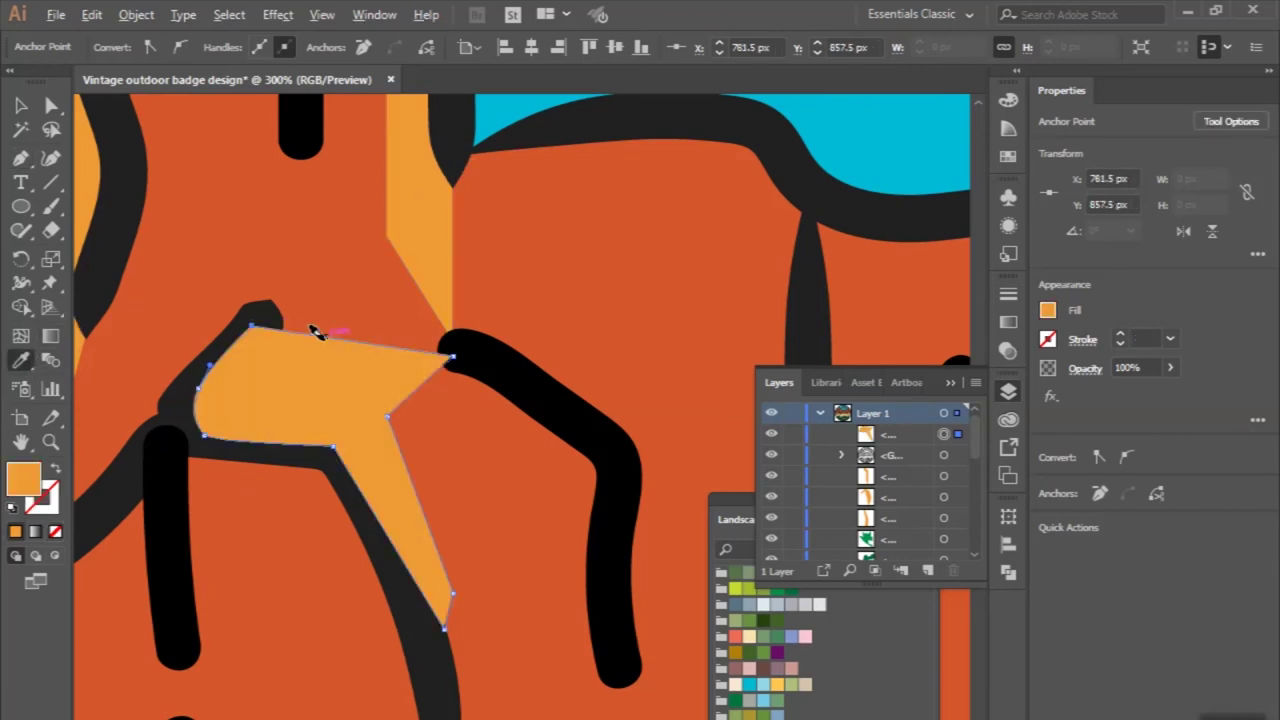
alt+scroll(316, 332, down, 1)
click(21, 105)
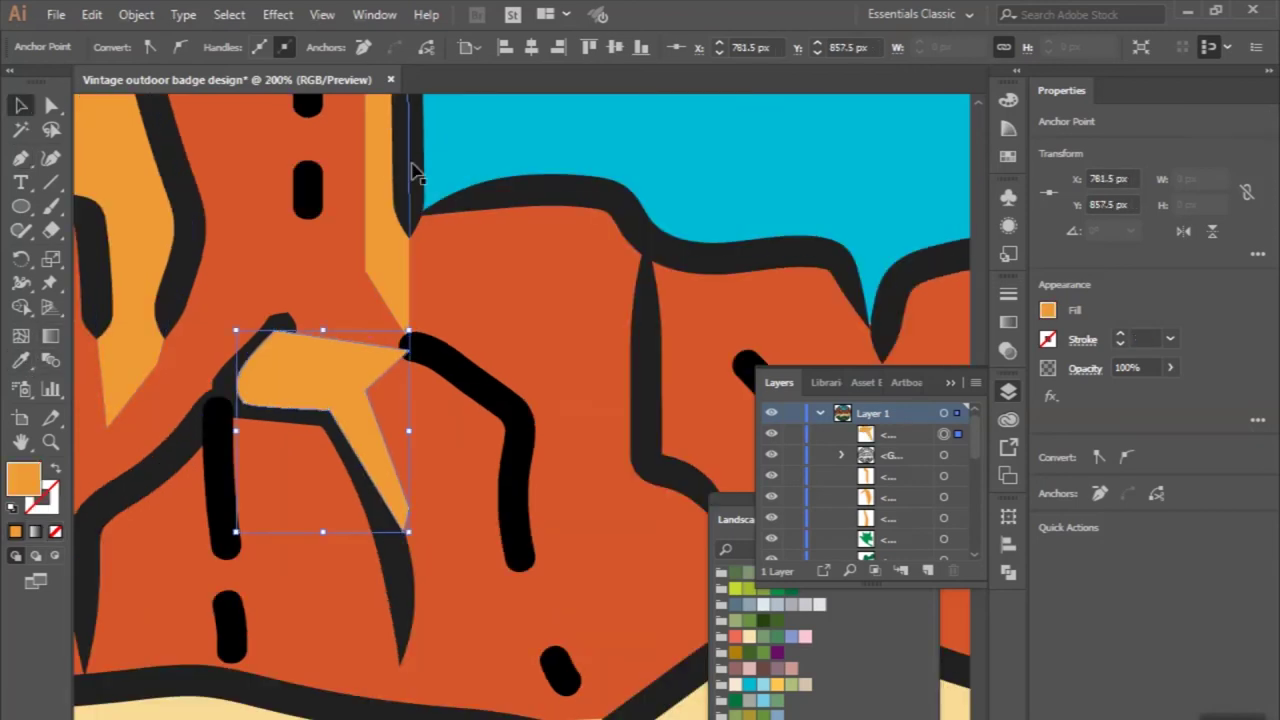
click(485, 198)
alt+scroll(329, 357, down, 2)
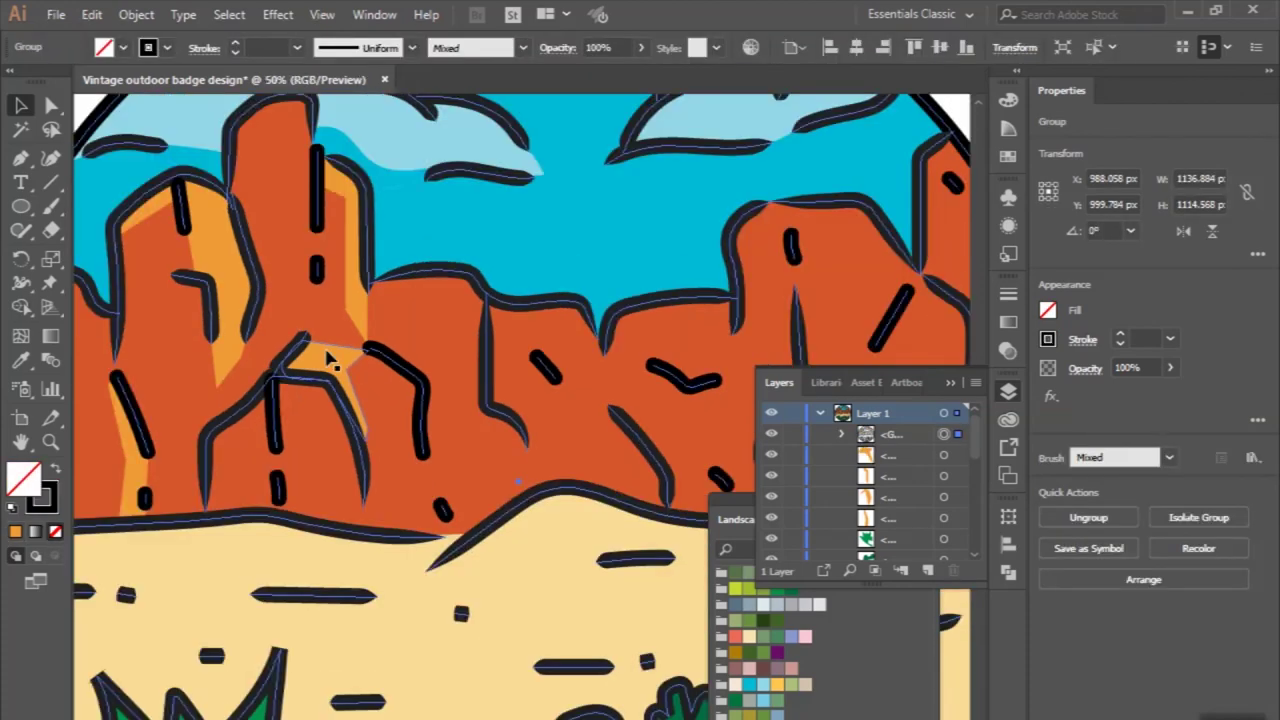
alt+scroll(125, 405, down, 2)
click(125, 405)
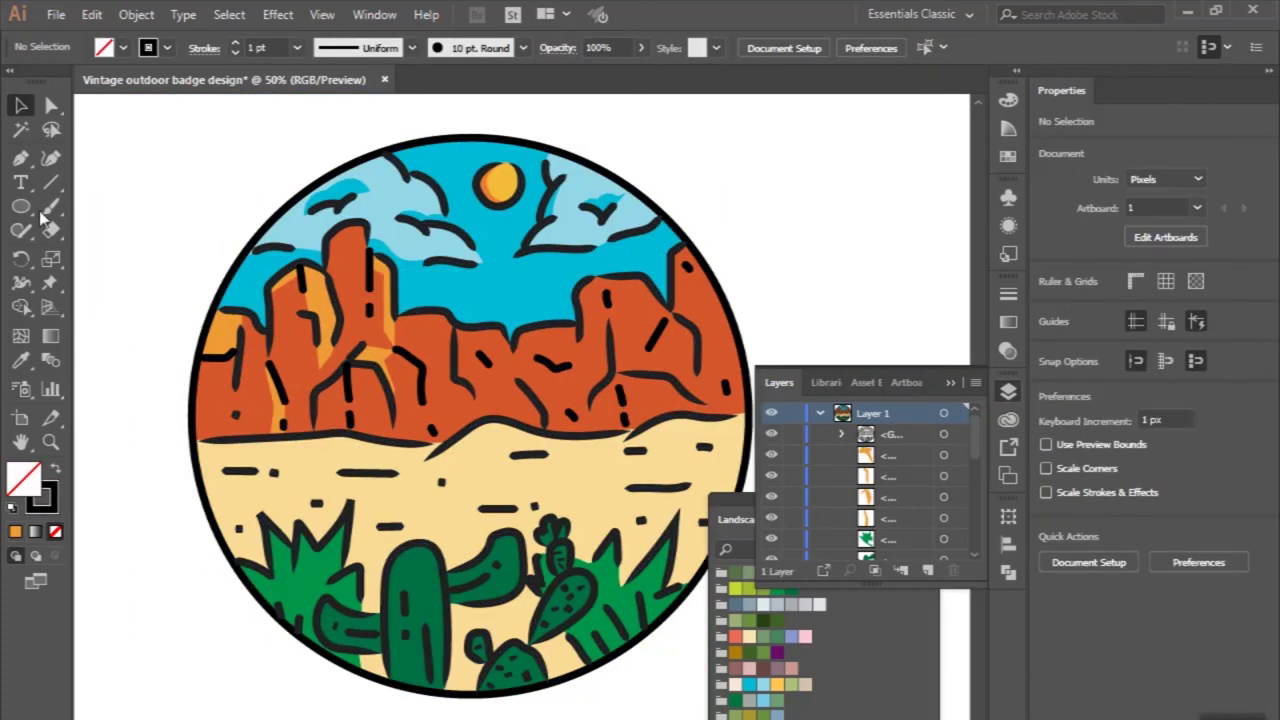
Draw a small highlight patch on the rock face and fill it with the existing orange.
click(20, 158)
alt+scroll(423, 434, up, 2)
alt+scroll(391, 366, up, 1)
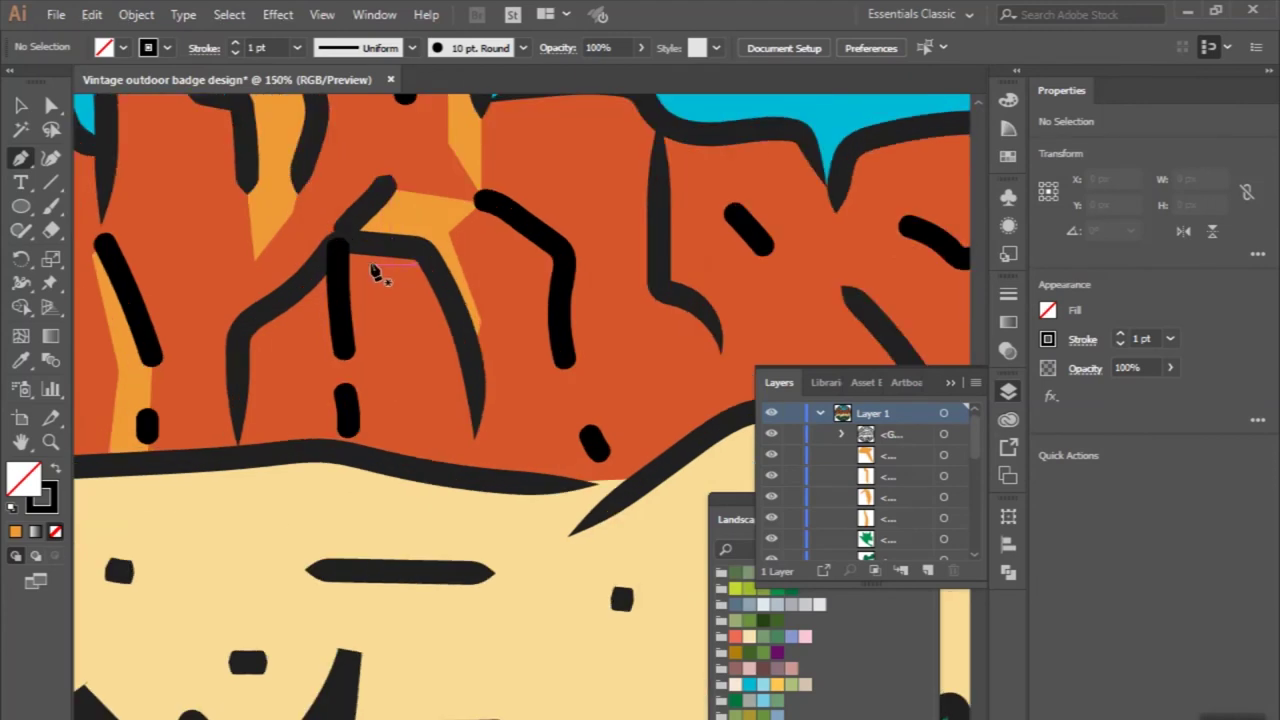
click(364, 248)
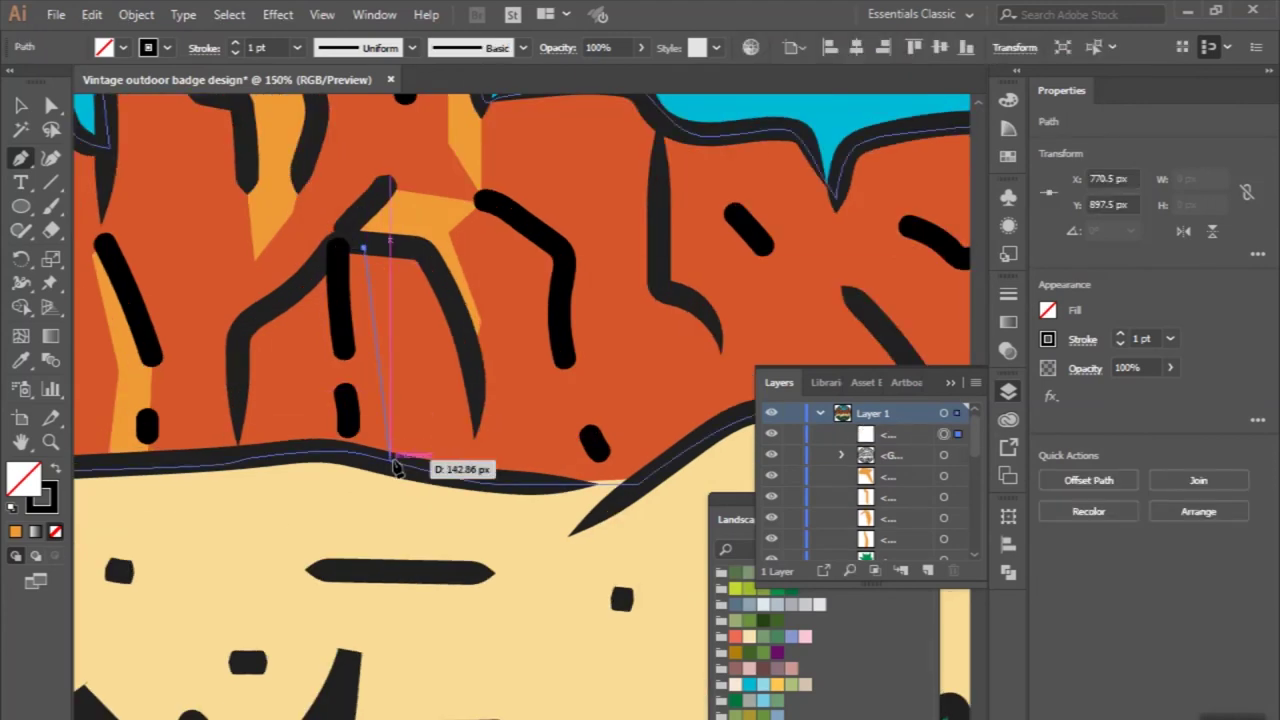
drag(360, 466, 346, 455)
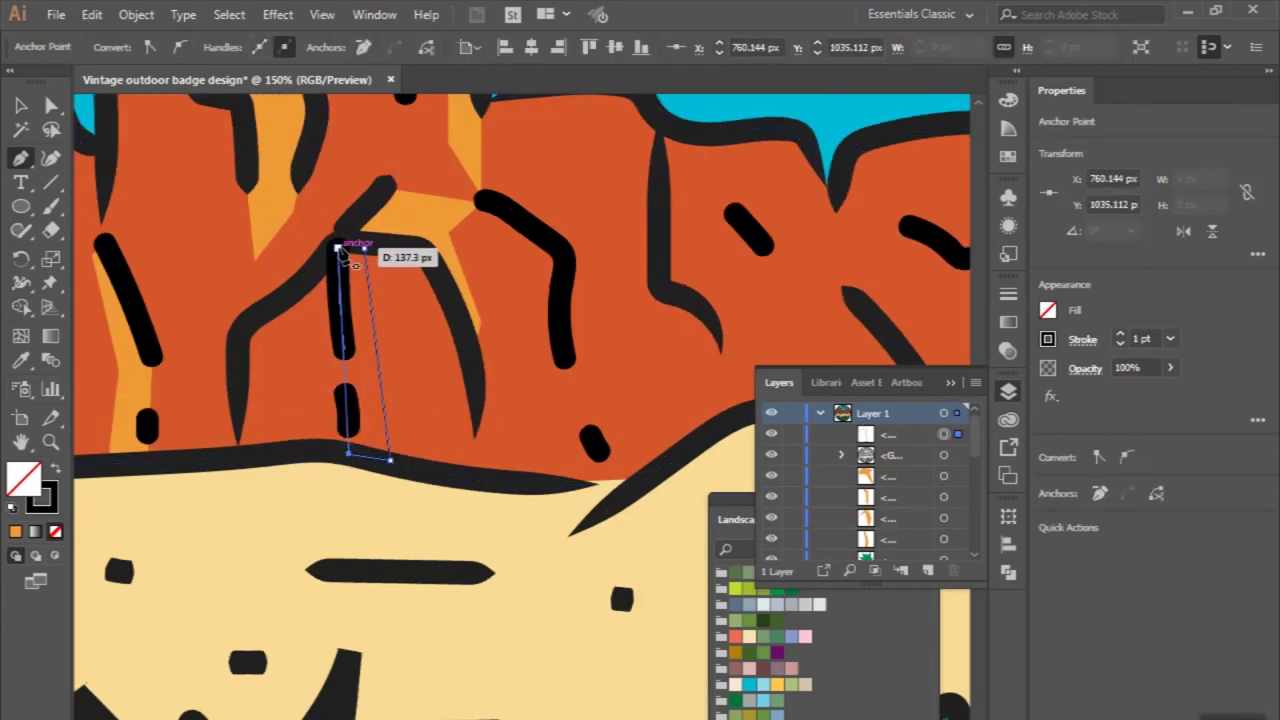
alt+scroll(345, 252, up, 2)
alt+scroll(340, 252, up, 1)
click(407, 248)
click(138, 177)
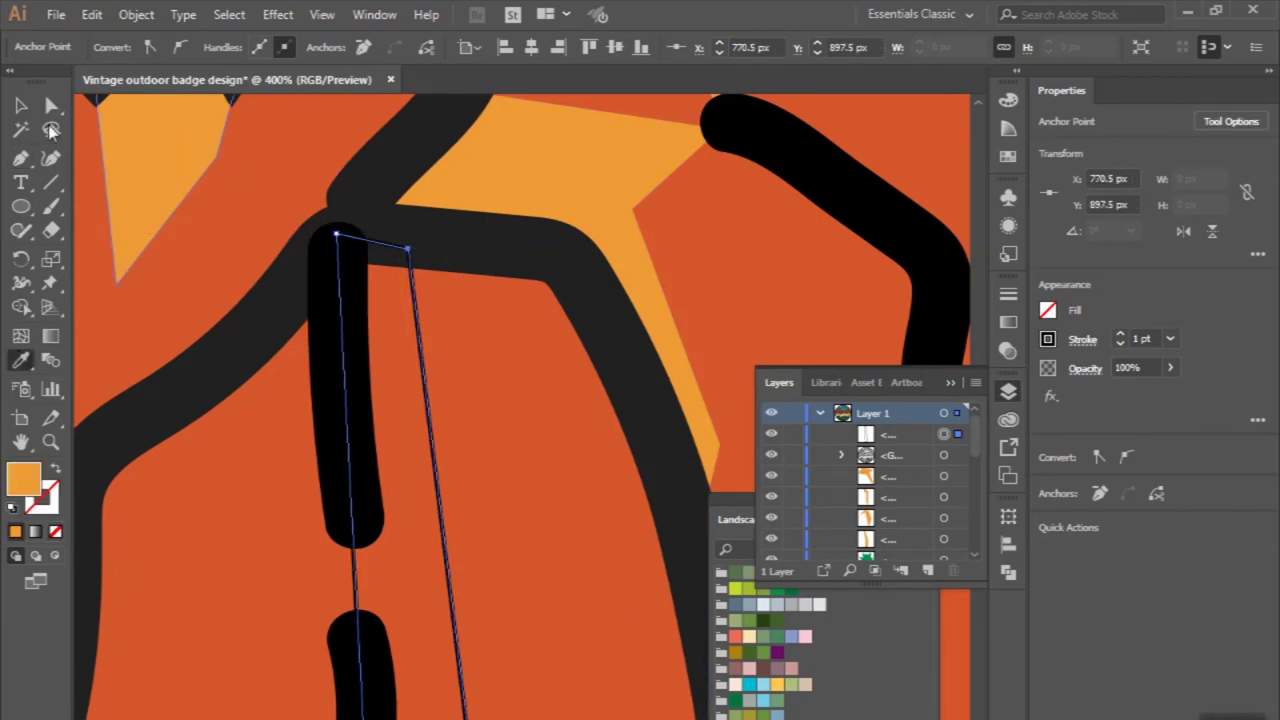
key(v)
alt+scroll(363, 306, down, 4)
click(255, 438)
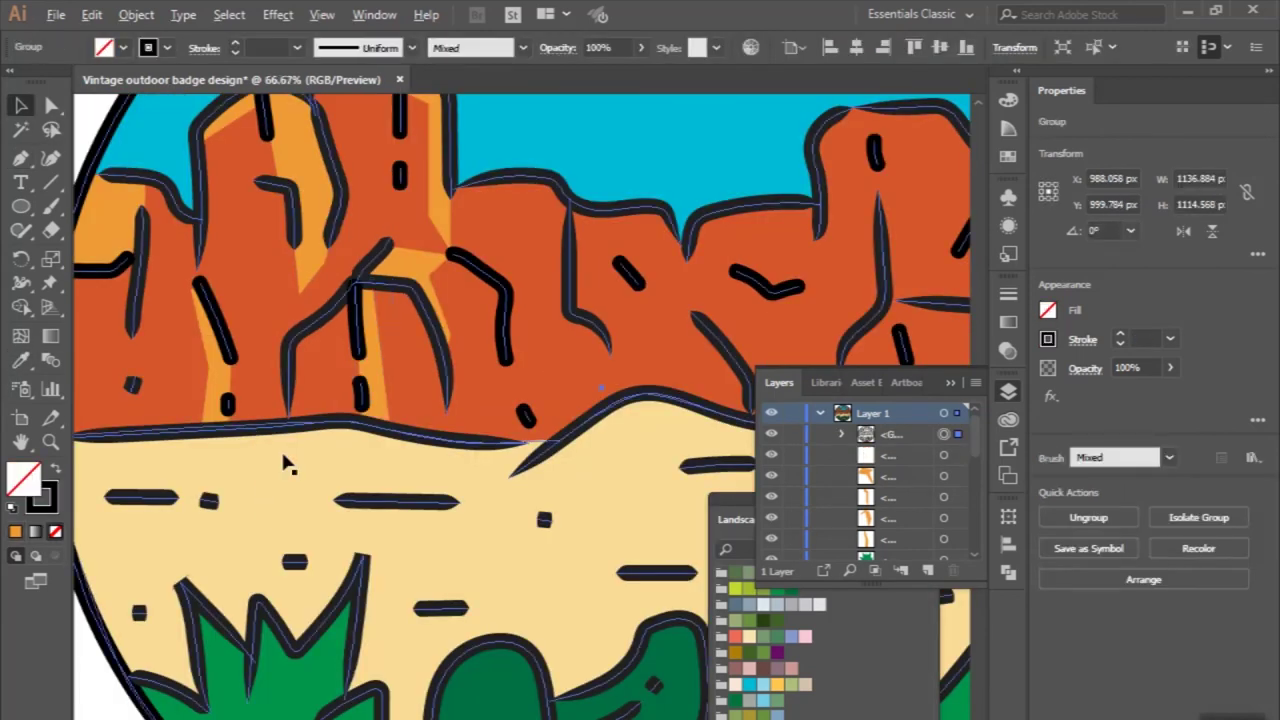
Pen-draw a curved closed highlight shape along the rock's top ridge.
alt+scroll(286, 457, down, 2)
click(138, 200)
alt+scroll(138, 200, up, 1)
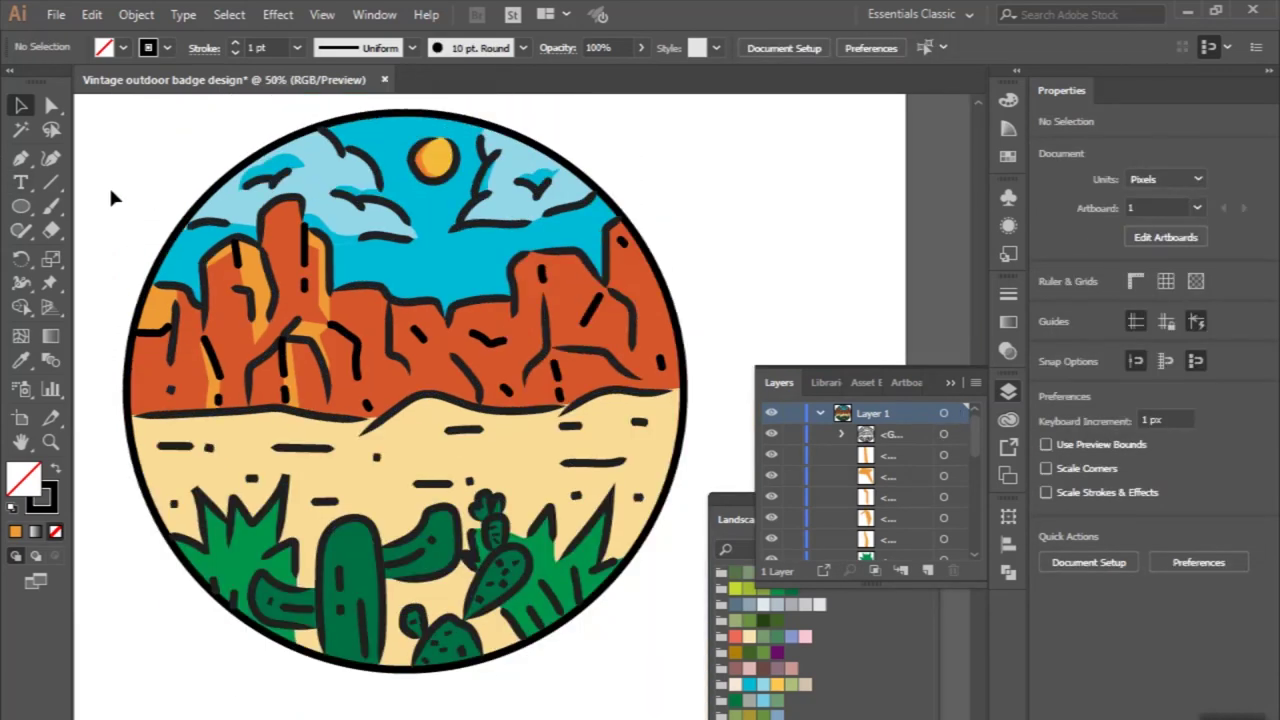
click(22, 160)
alt+scroll(266, 262, up, 3)
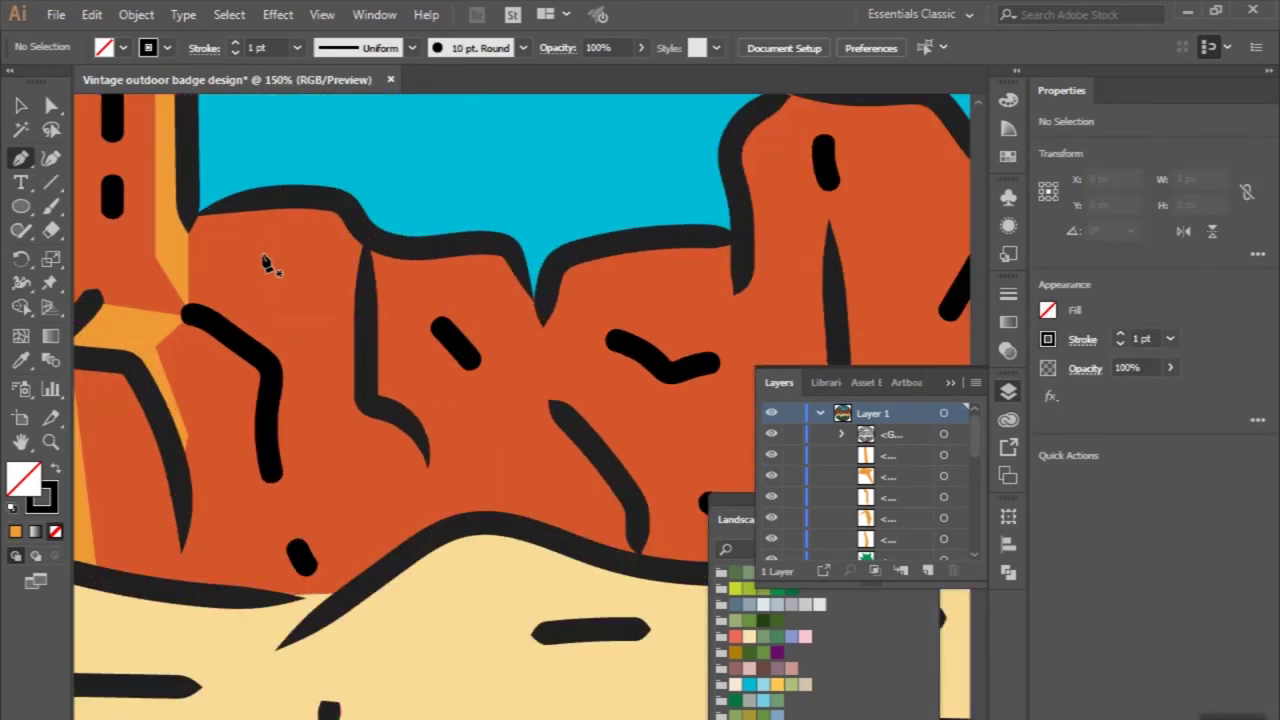
click(333, 204)
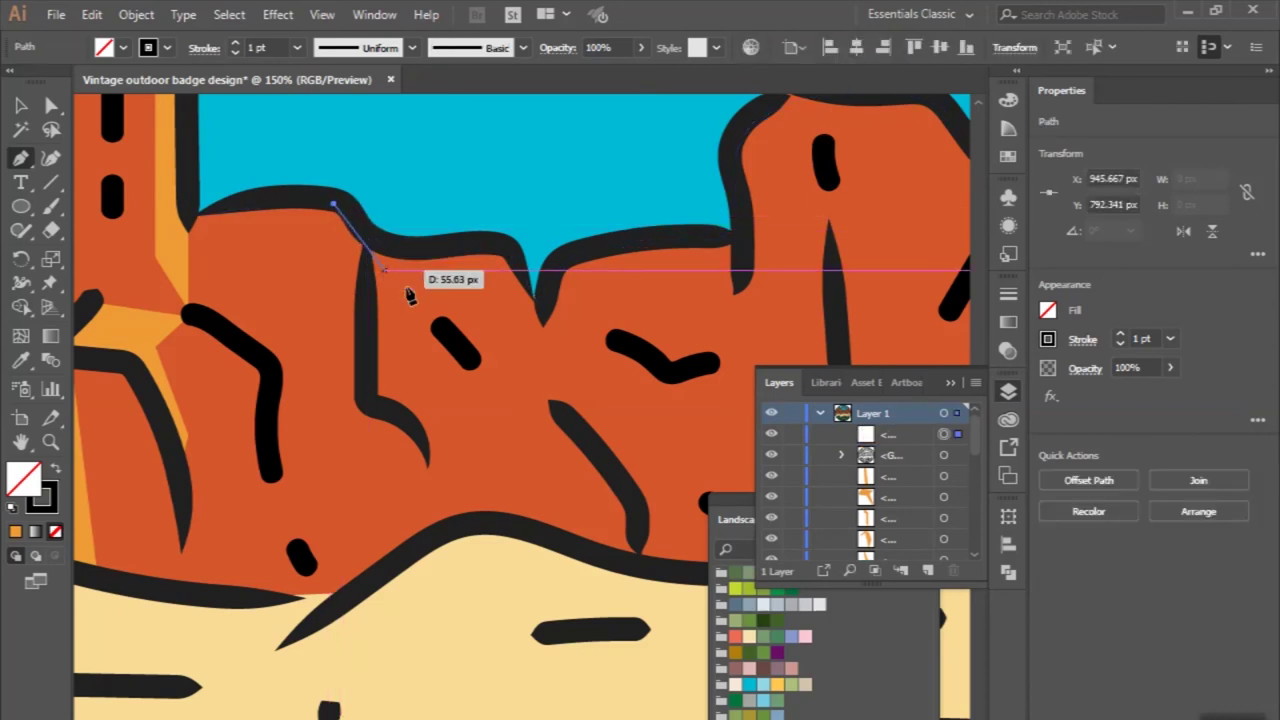
mouse_move(480, 297)
mouse_down()
mouse_move(420, 303)
mouse_move(541, 336)
mouse_up()
key(ctrl+z)
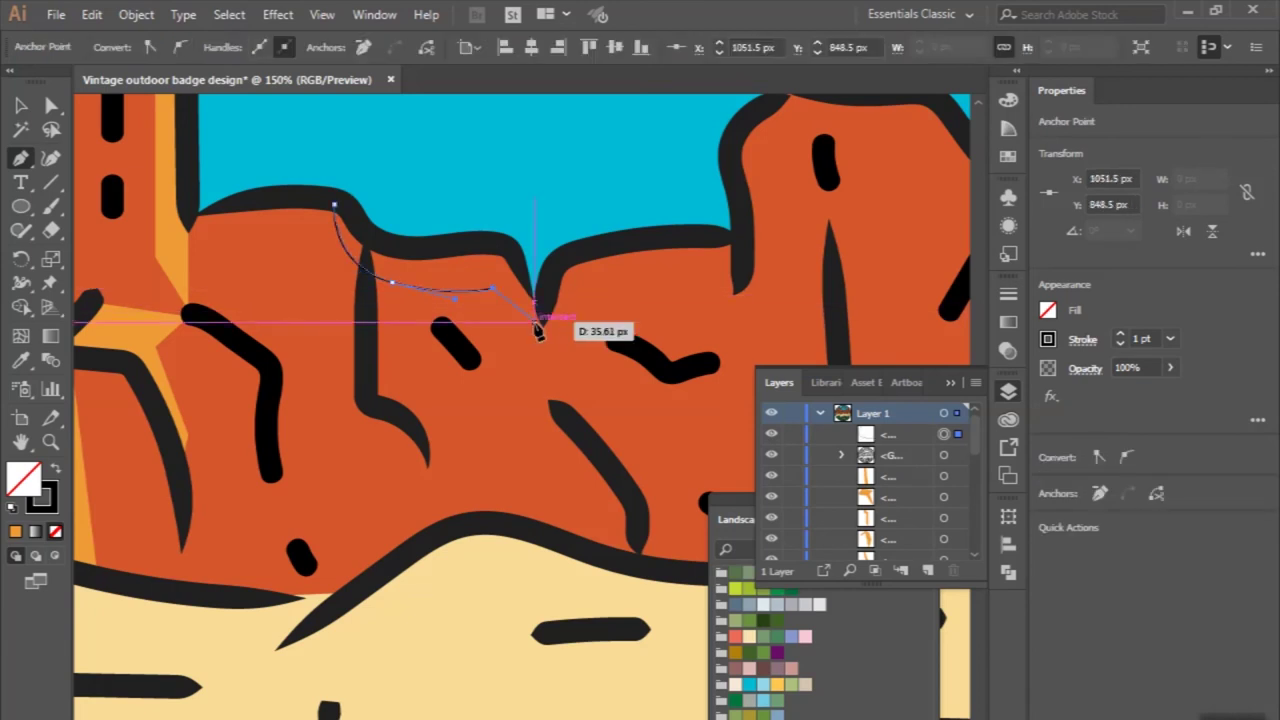
scroll(543, 326, up, 2)
drag(447, 157, 322, 171)
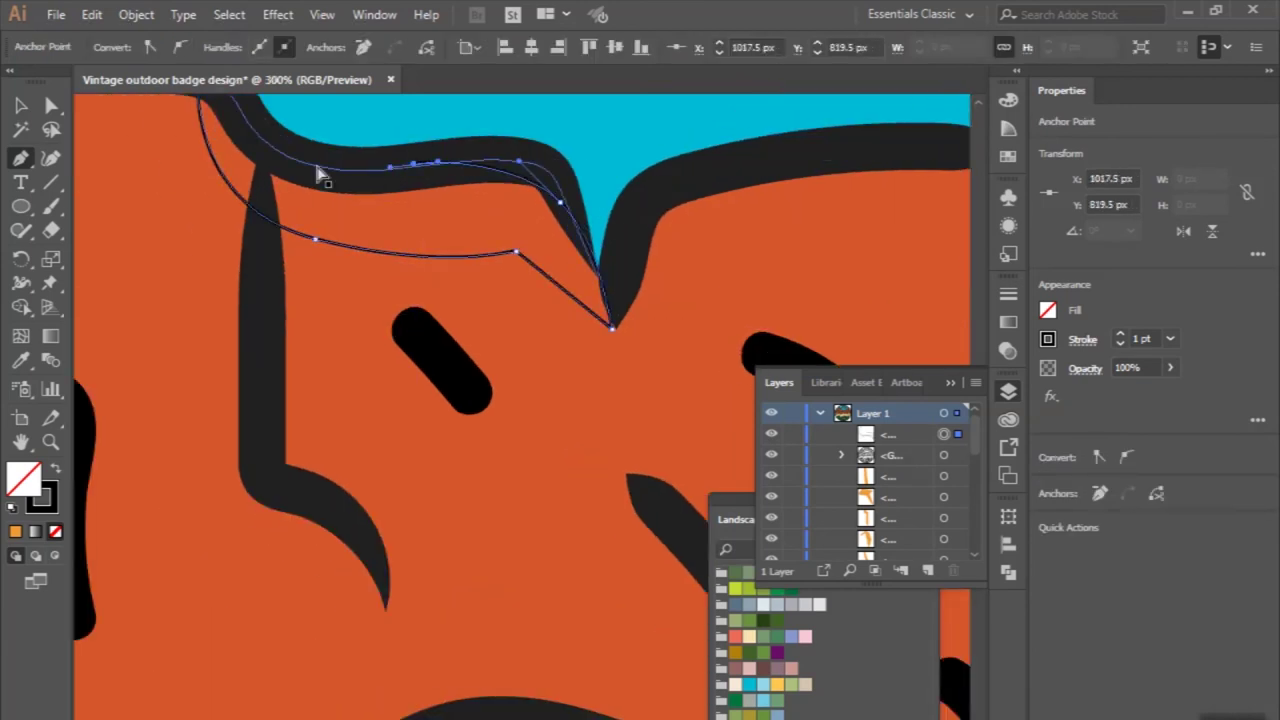
scroll(318, 178, up, 2)
mouse_move(287, 213)
mouse_down()
mouse_move(350, 235)
mouse_move(300, 177)
mouse_up()
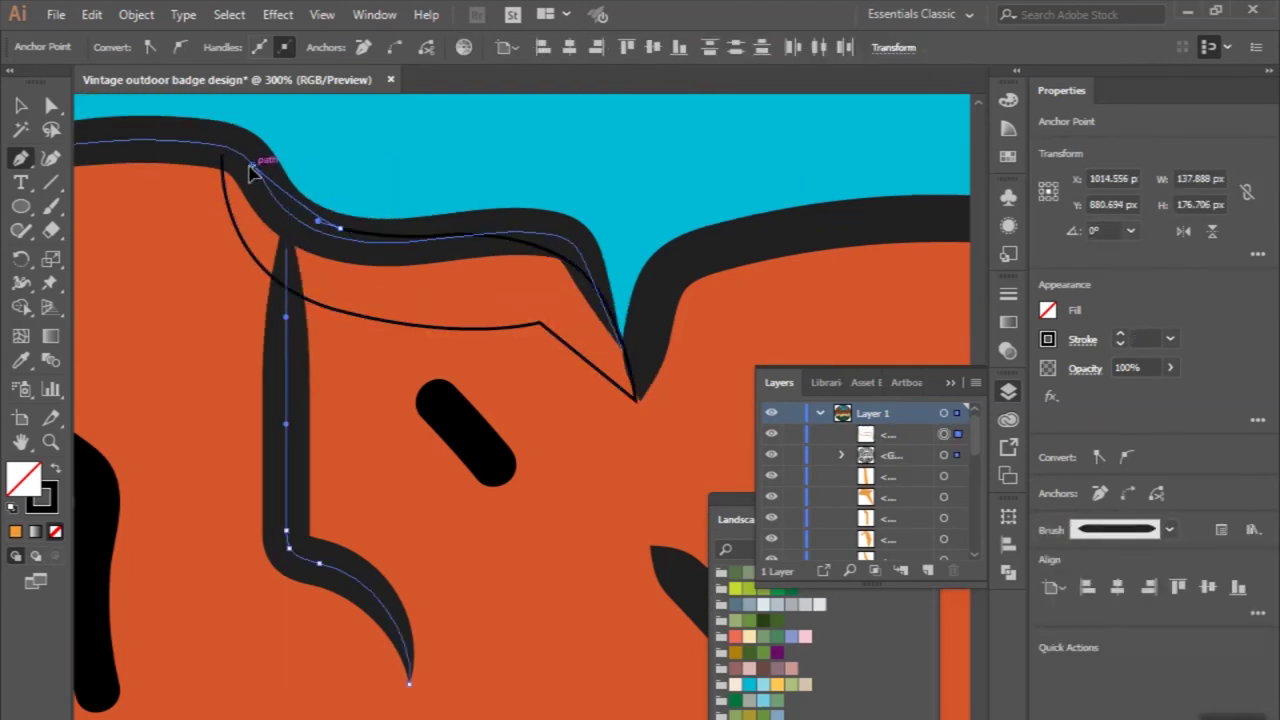
drag(222, 155, 222, 157)
Fill the ridge highlight with the existing orange using the Eyedropper.
scroll(222, 157, down, 3)
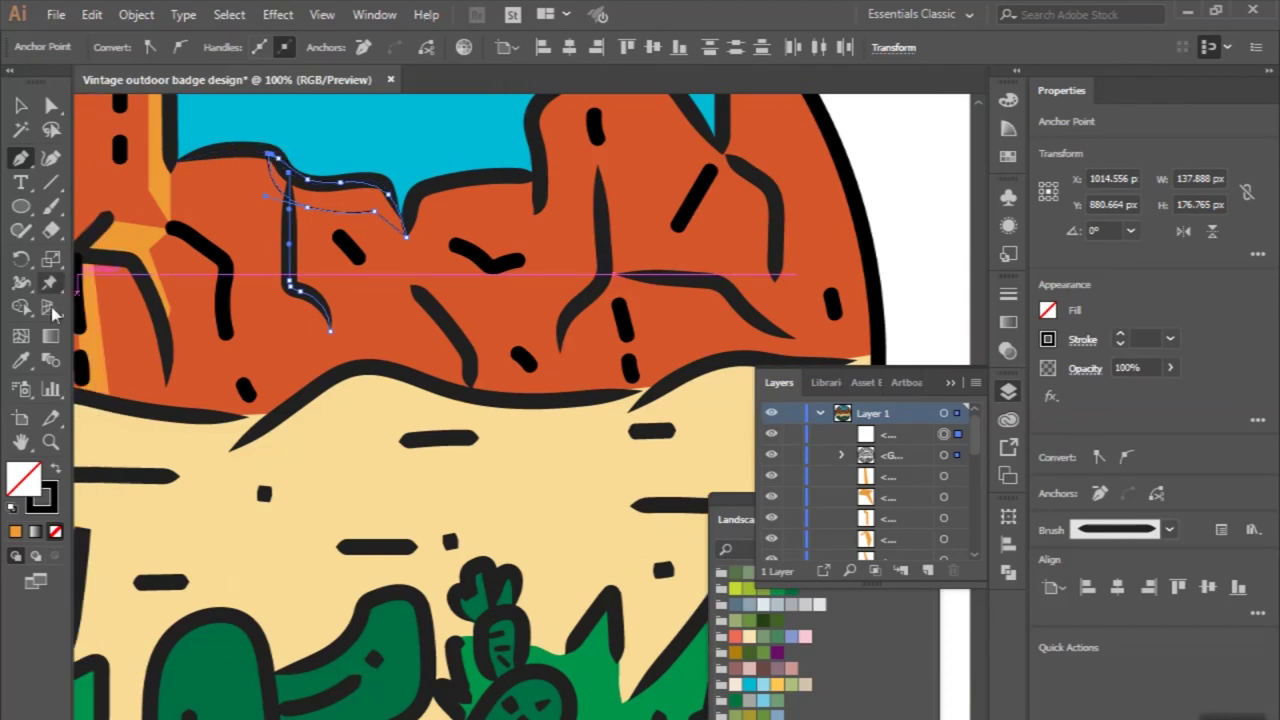
click(21, 363)
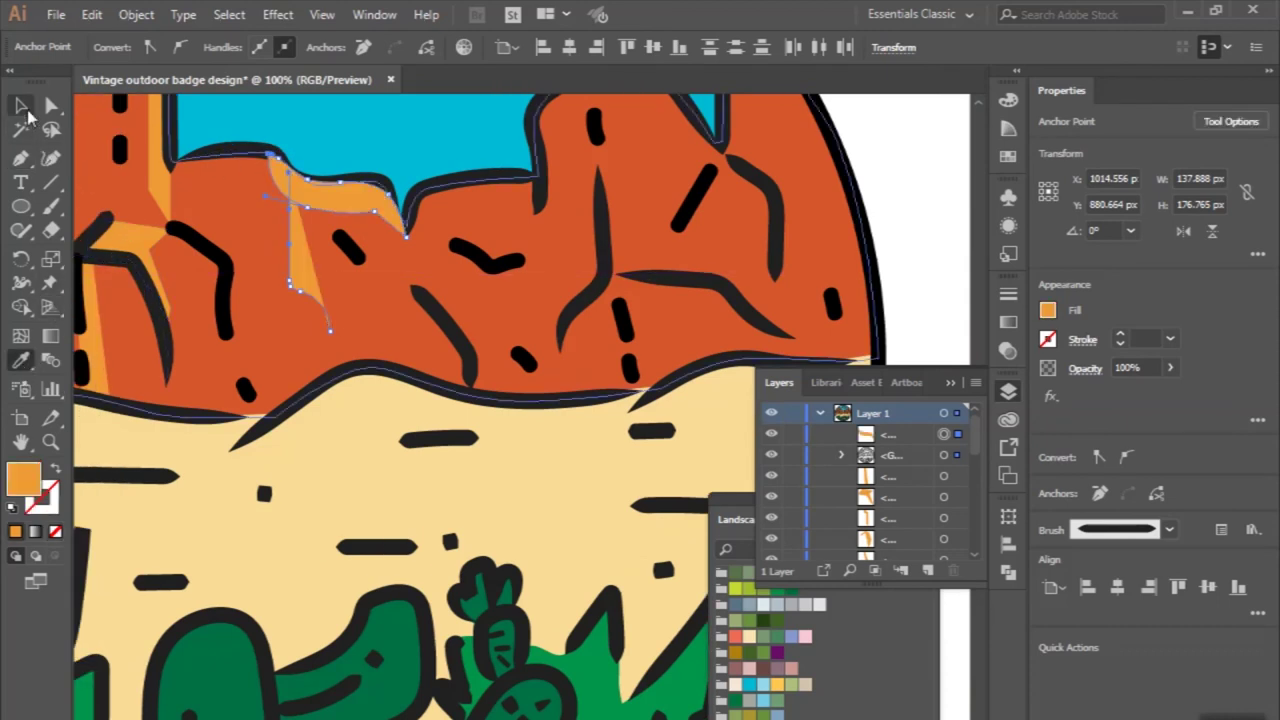
click(21, 105)
shift+click(293, 228)
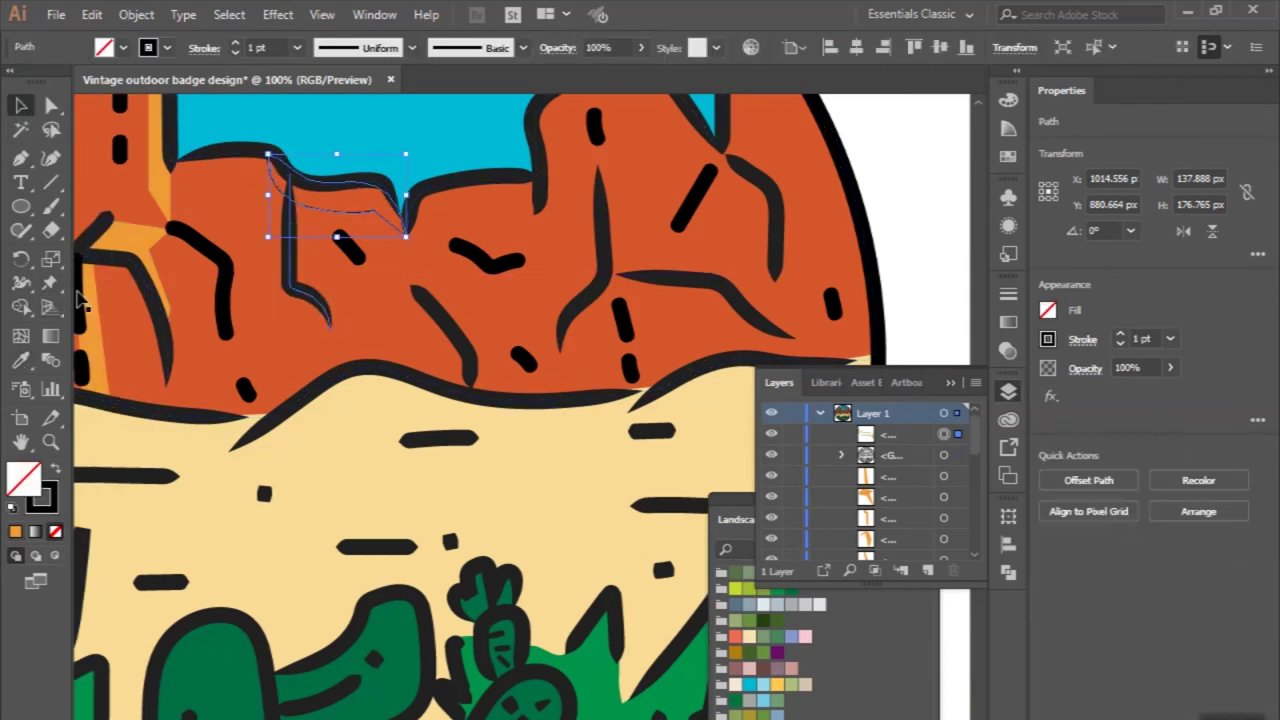
click(21, 361)
click(97, 243)
key(v)
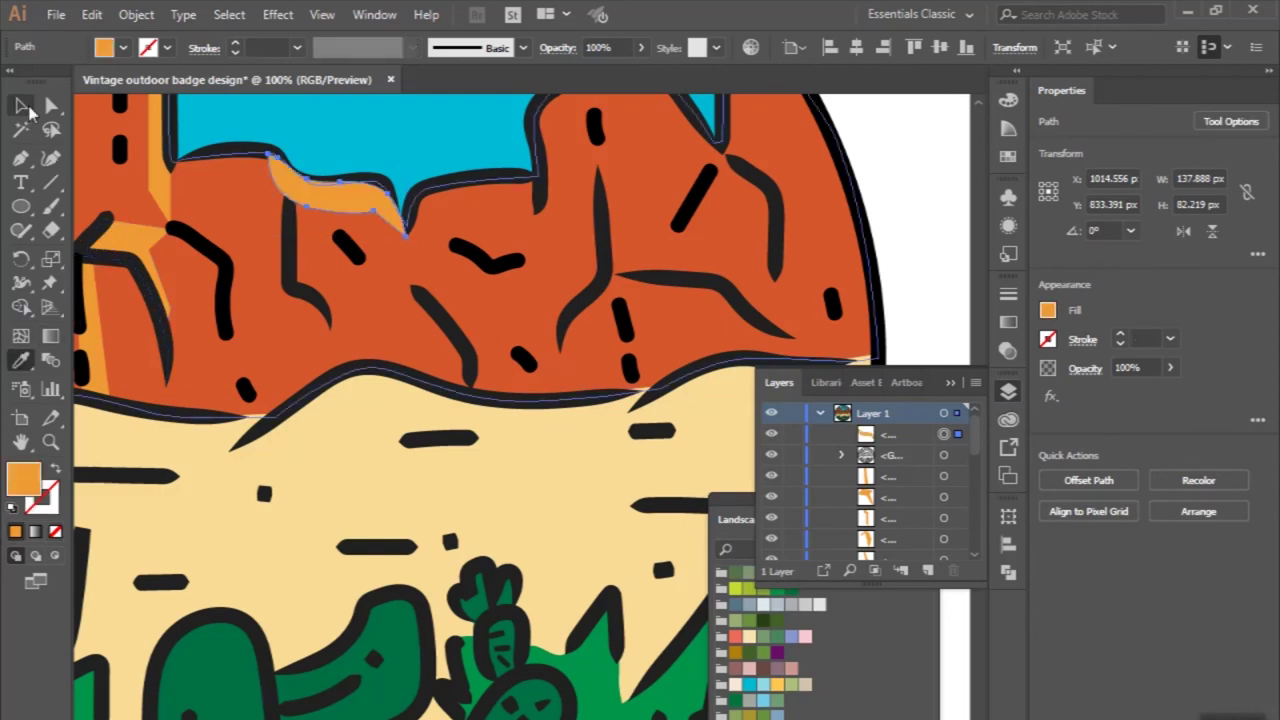
Pen-draw a second closed highlight shape across the rock face along the crack.
click(363, 253)
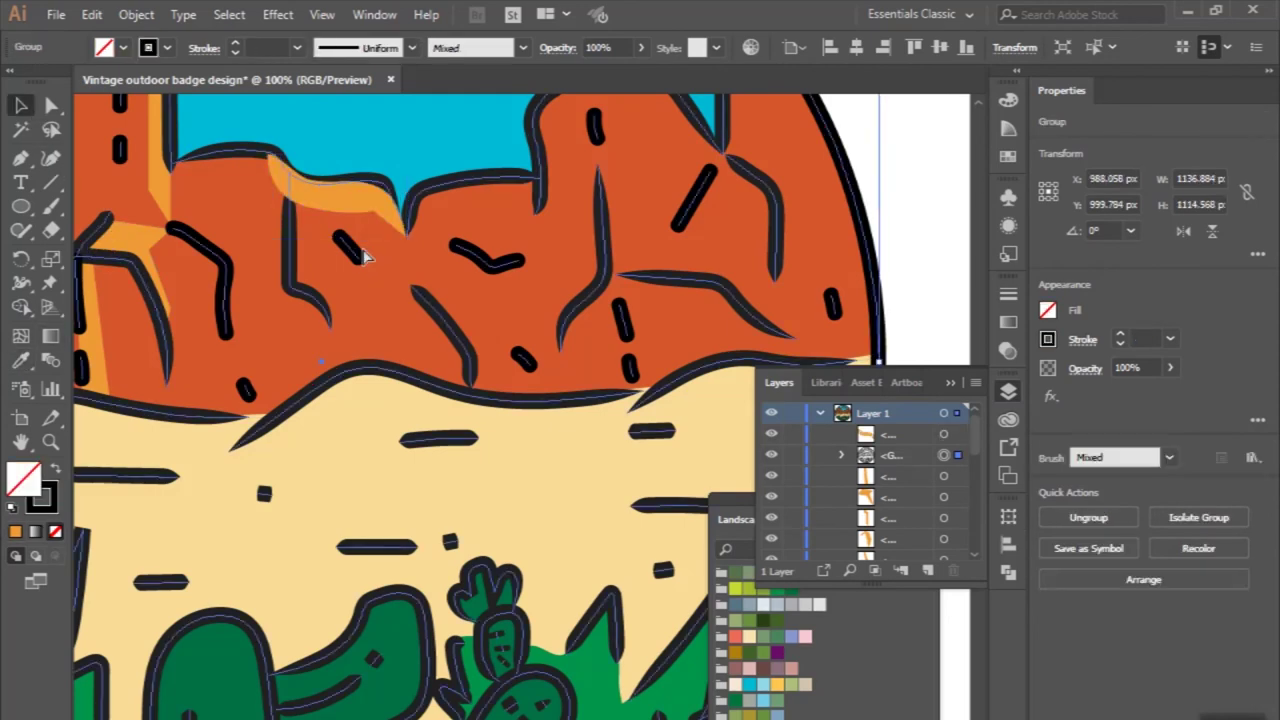
scroll(352, 350, down, 2)
click(21, 158)
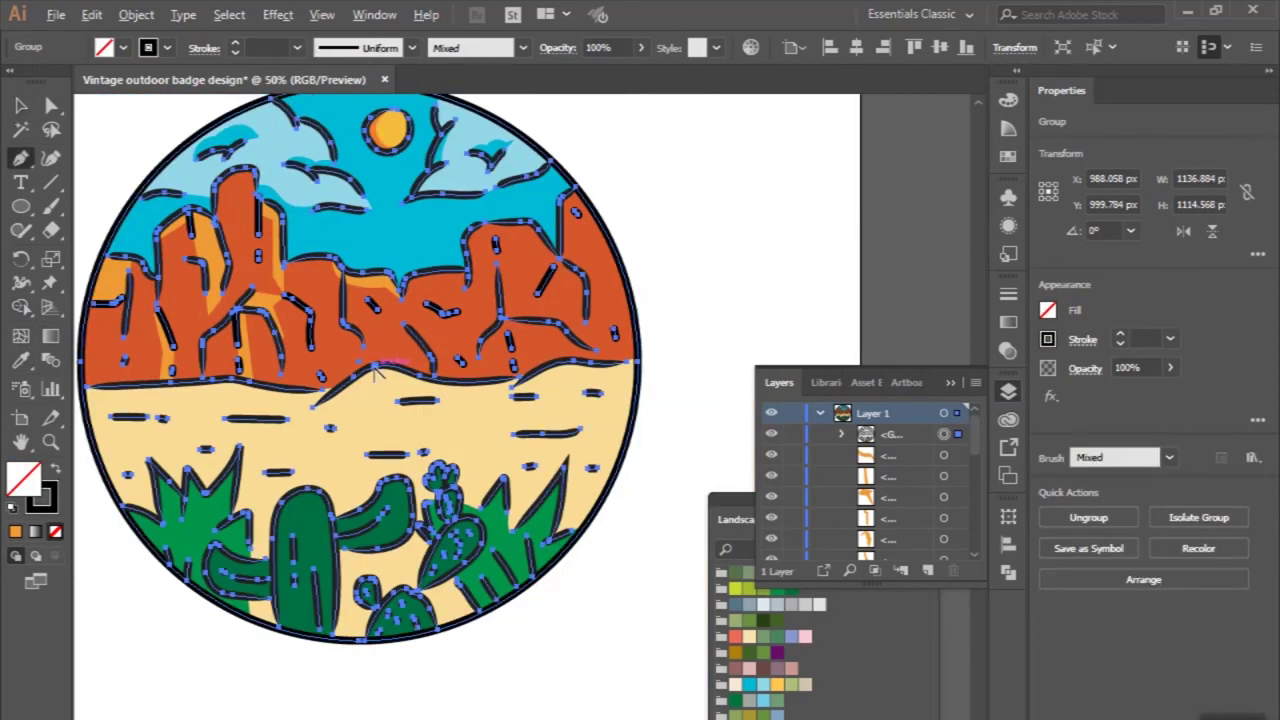
scroll(360, 362, up, 3)
scroll(363, 369, up, 1)
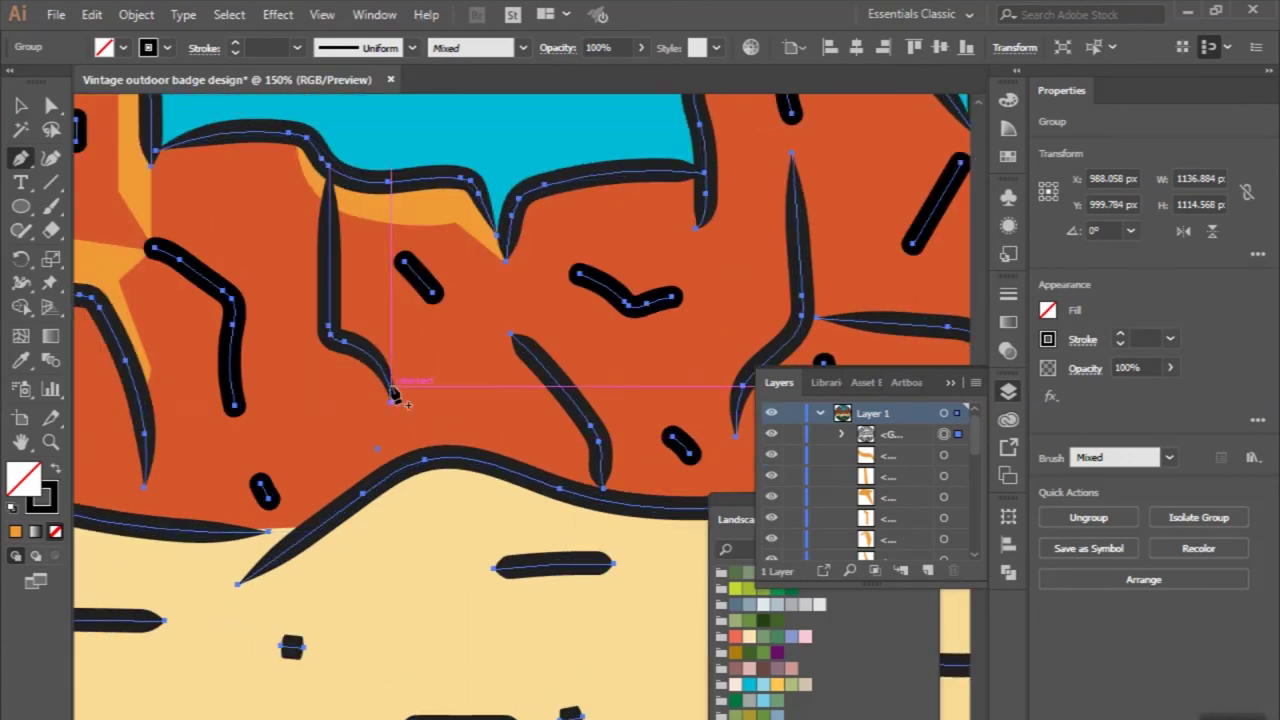
click(336, 306)
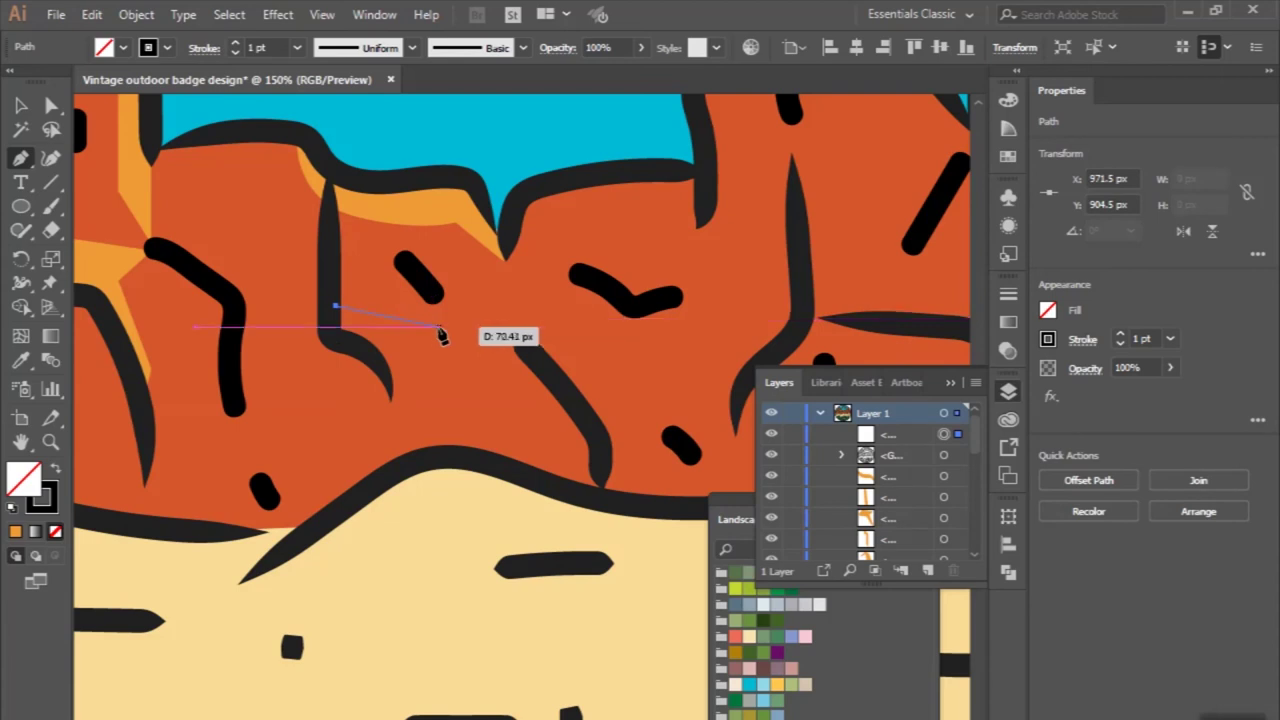
click(499, 326)
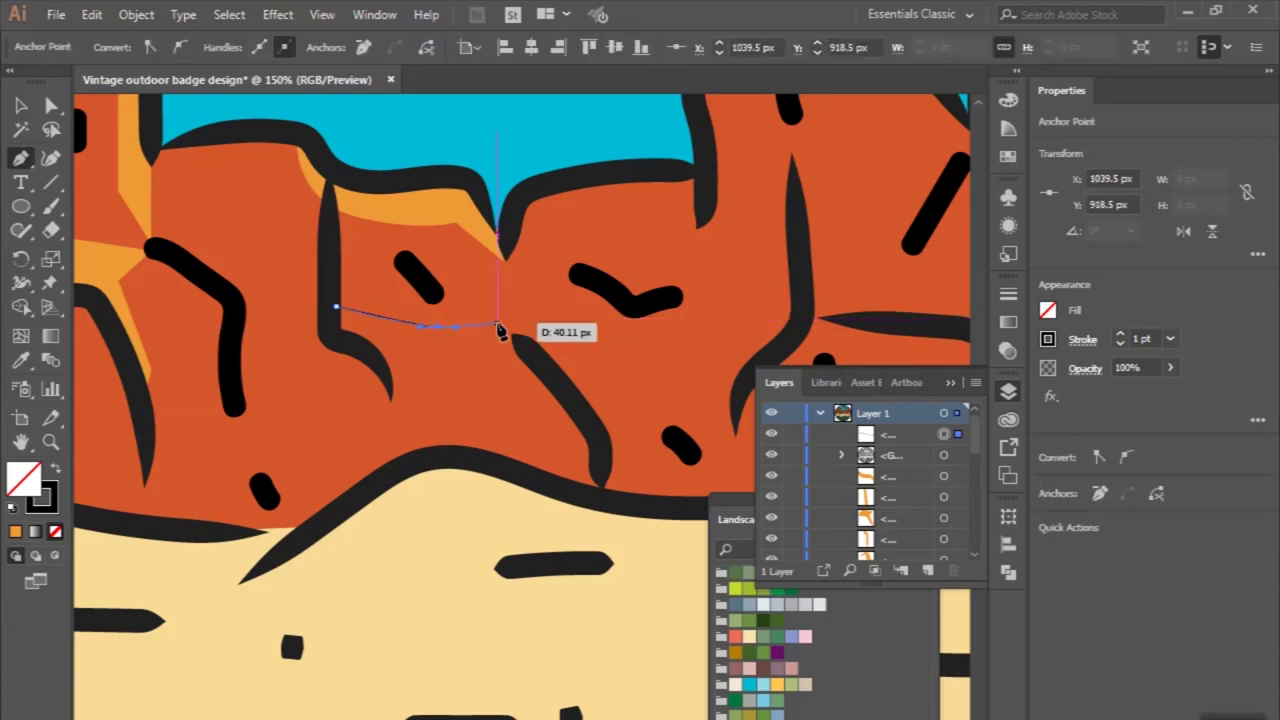
click(549, 368)
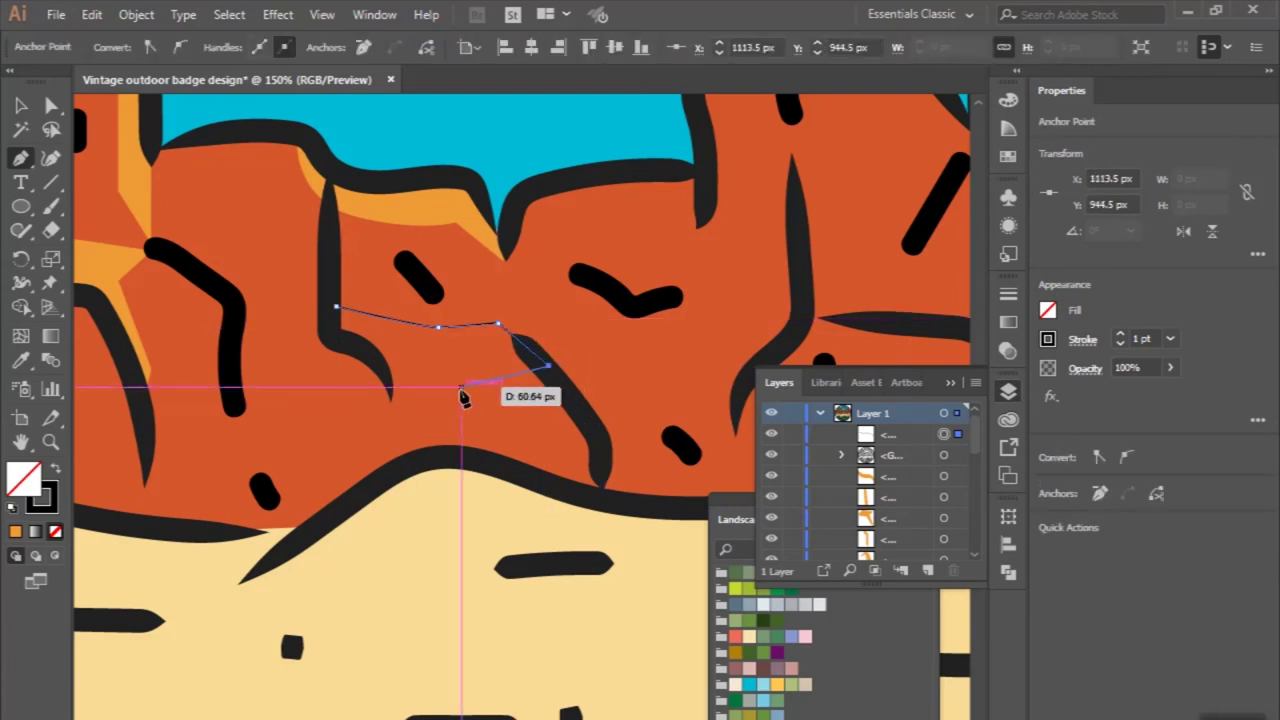
scroll(391, 401, up, 2)
drag(397, 385, 360, 323)
drag(284, 226, 289, 227)
Fill the face highlight with the highlight orange via Eyedropper, then deselect.
scroll(285, 220, down, 1)
click(20, 360)
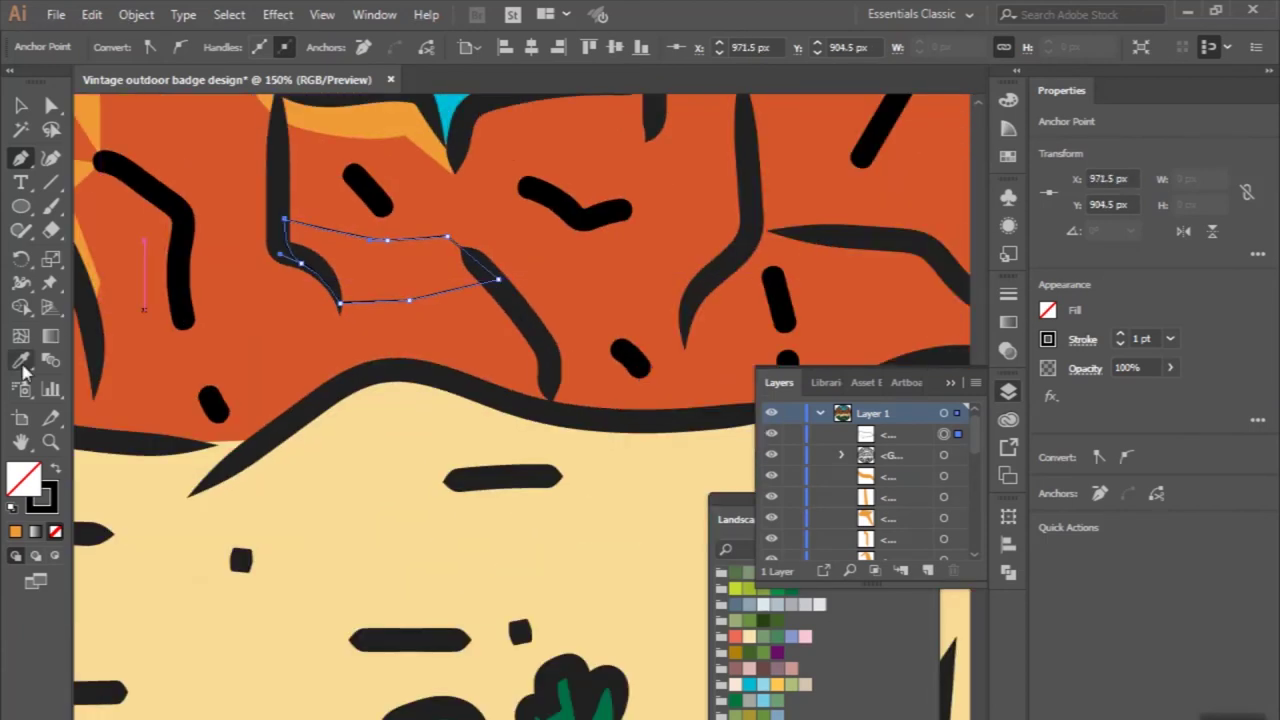
click(95, 113)
key(v)
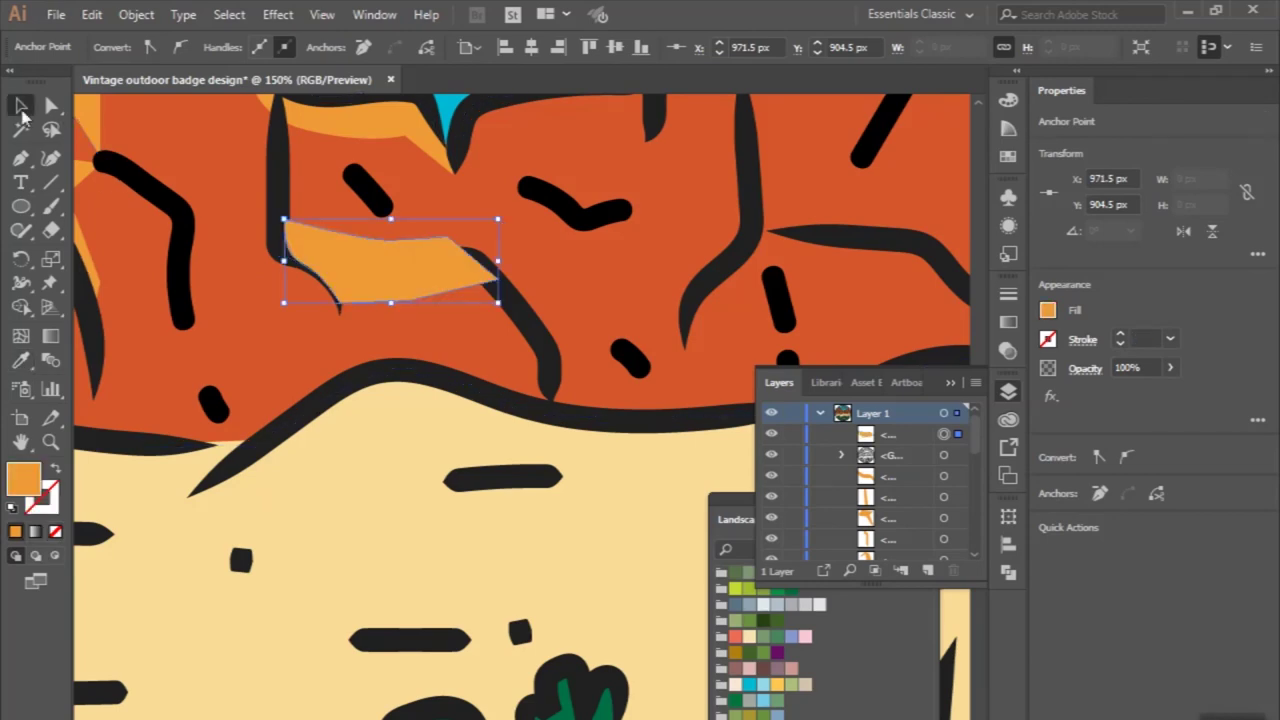
click(283, 162)
scroll(343, 309, down, 3)
scroll(343, 309, down, 2)
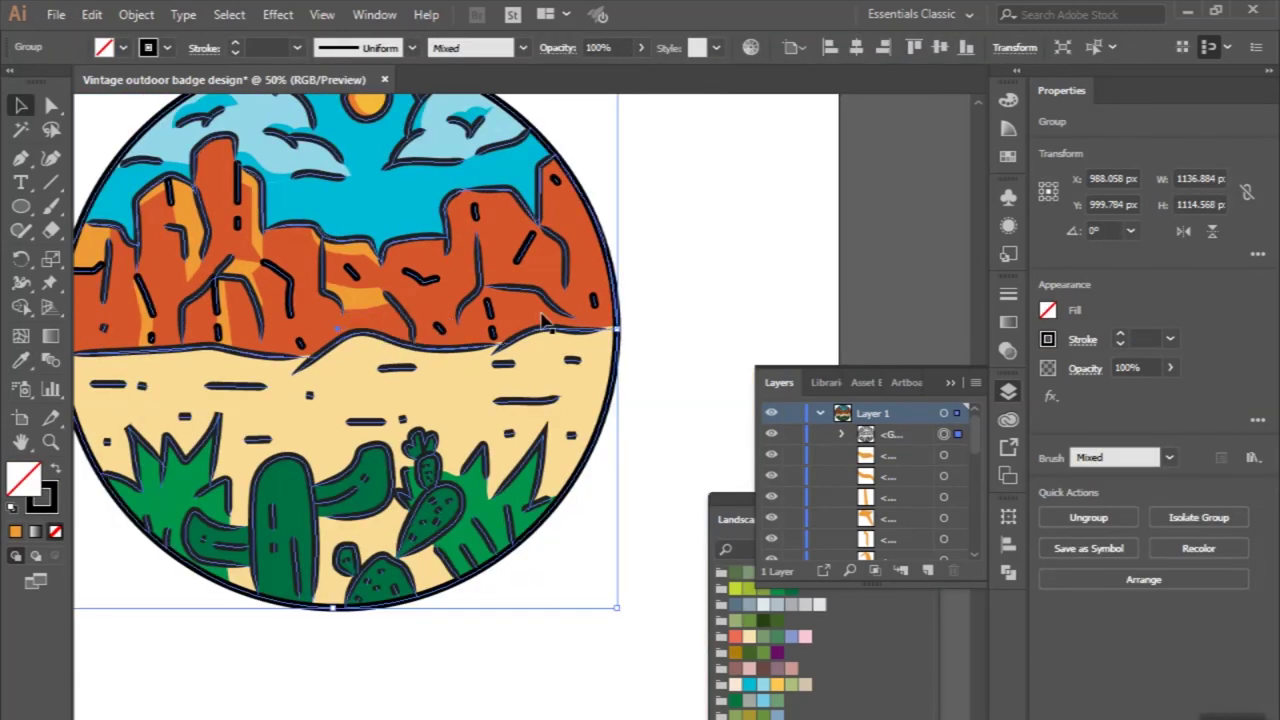
click(643, 306)
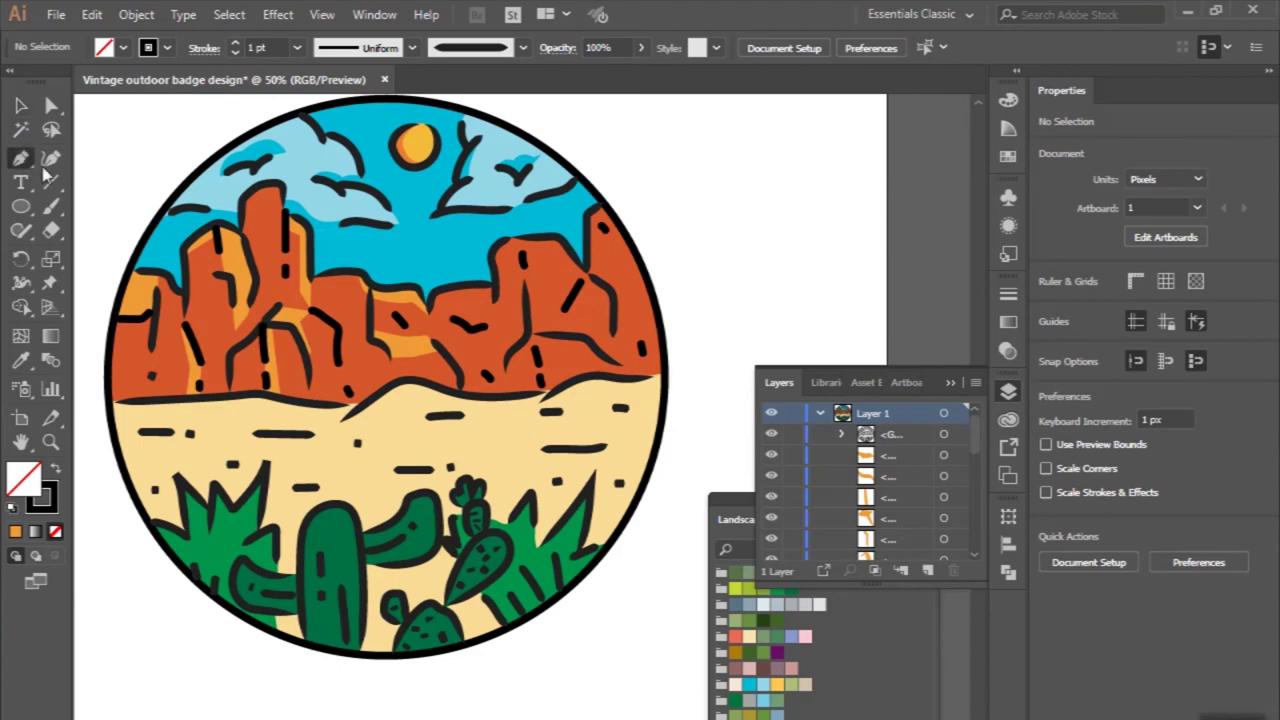
Pen-draw a curved highlight shape along the right rock peak and its crack.
scroll(503, 331, up, 3)
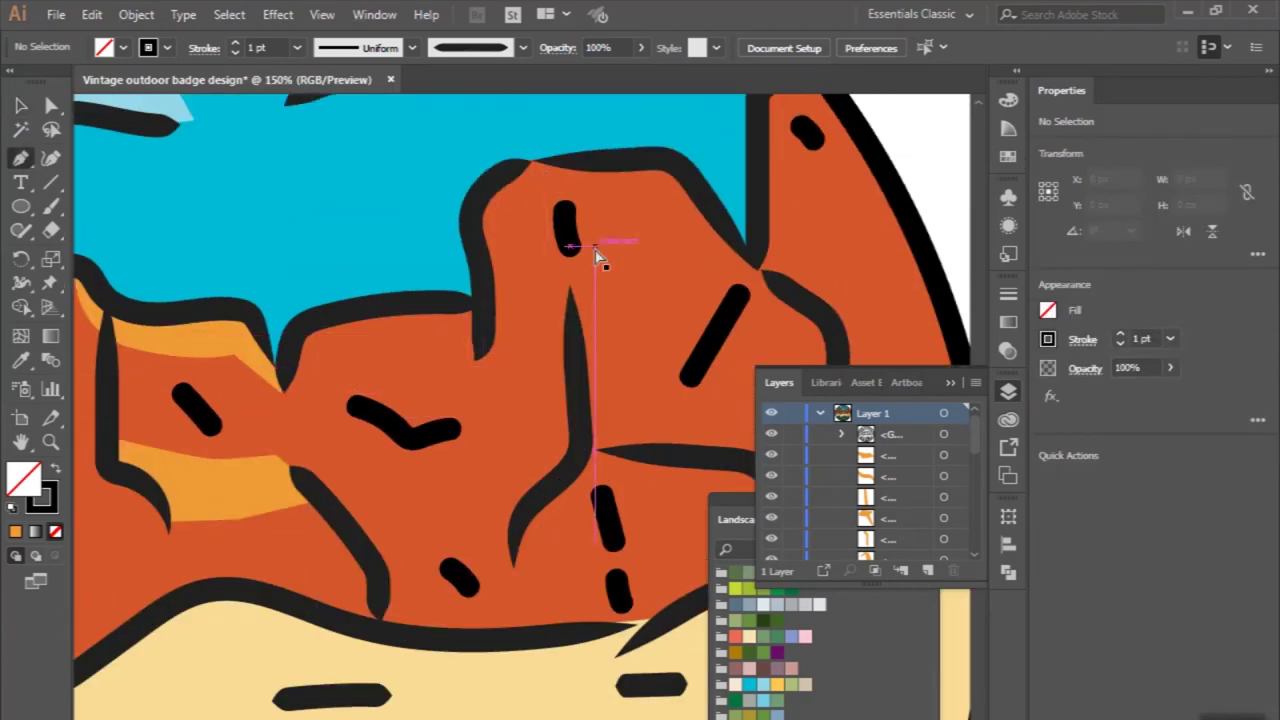
scroll(597, 258, right, 2)
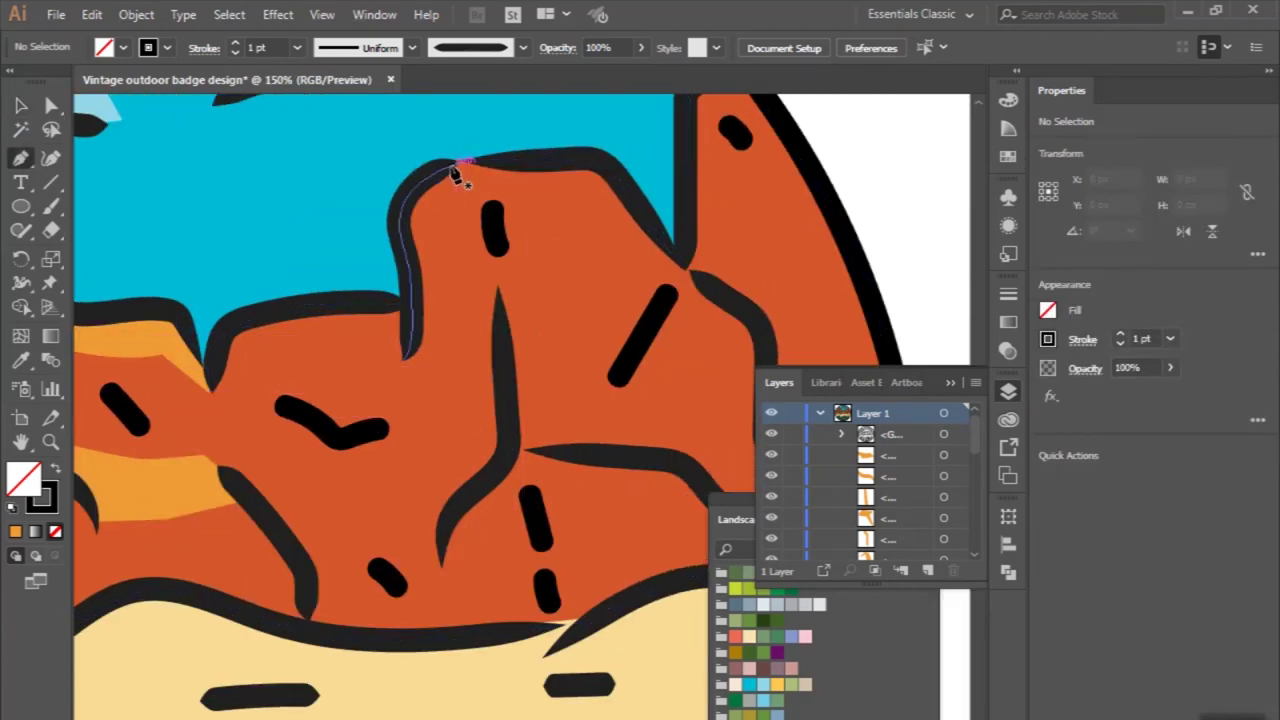
drag(487, 161, 503, 250)
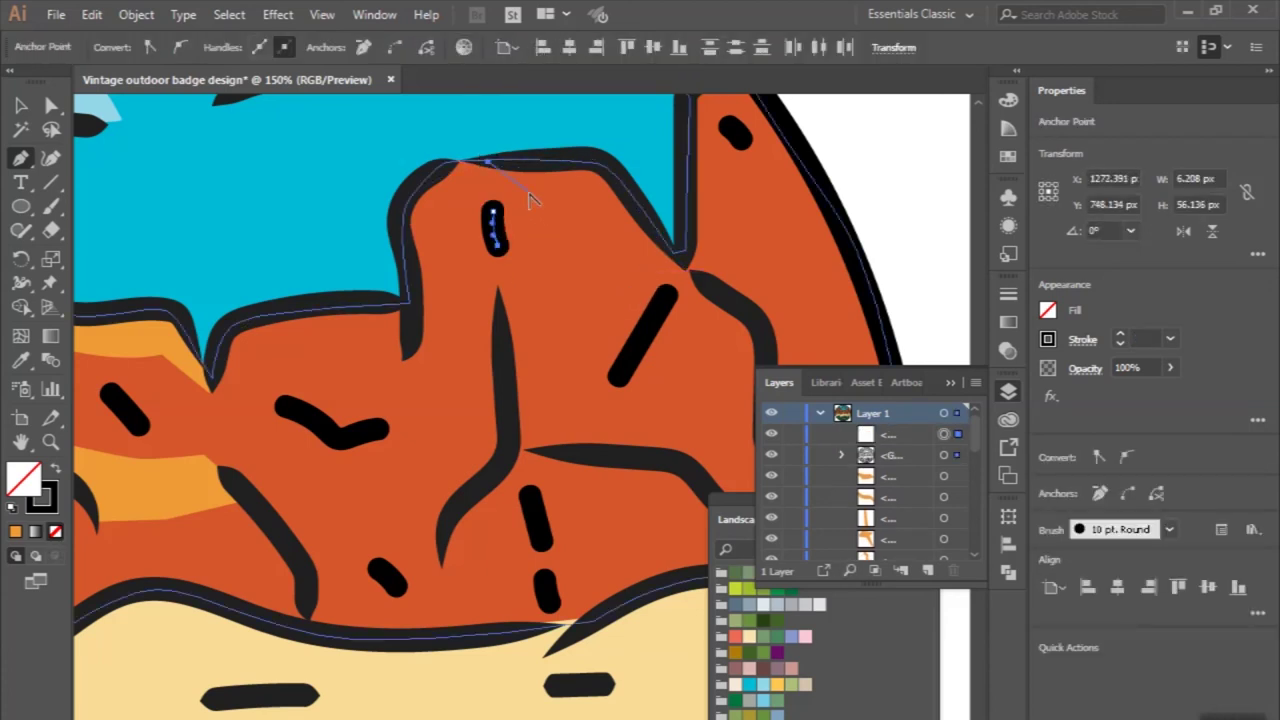
scroll(529, 184, up, 1)
drag(473, 152, 490, 250)
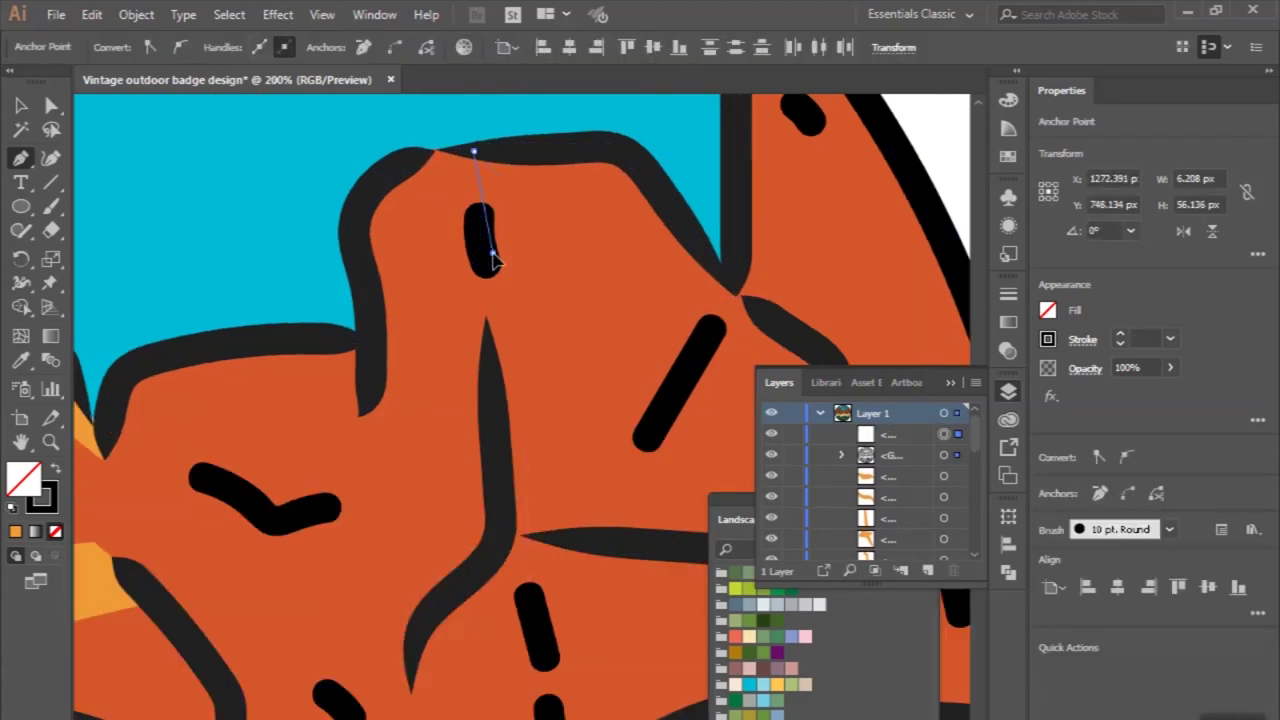
click(705, 329)
click(726, 288)
drag(648, 178, 625, 158)
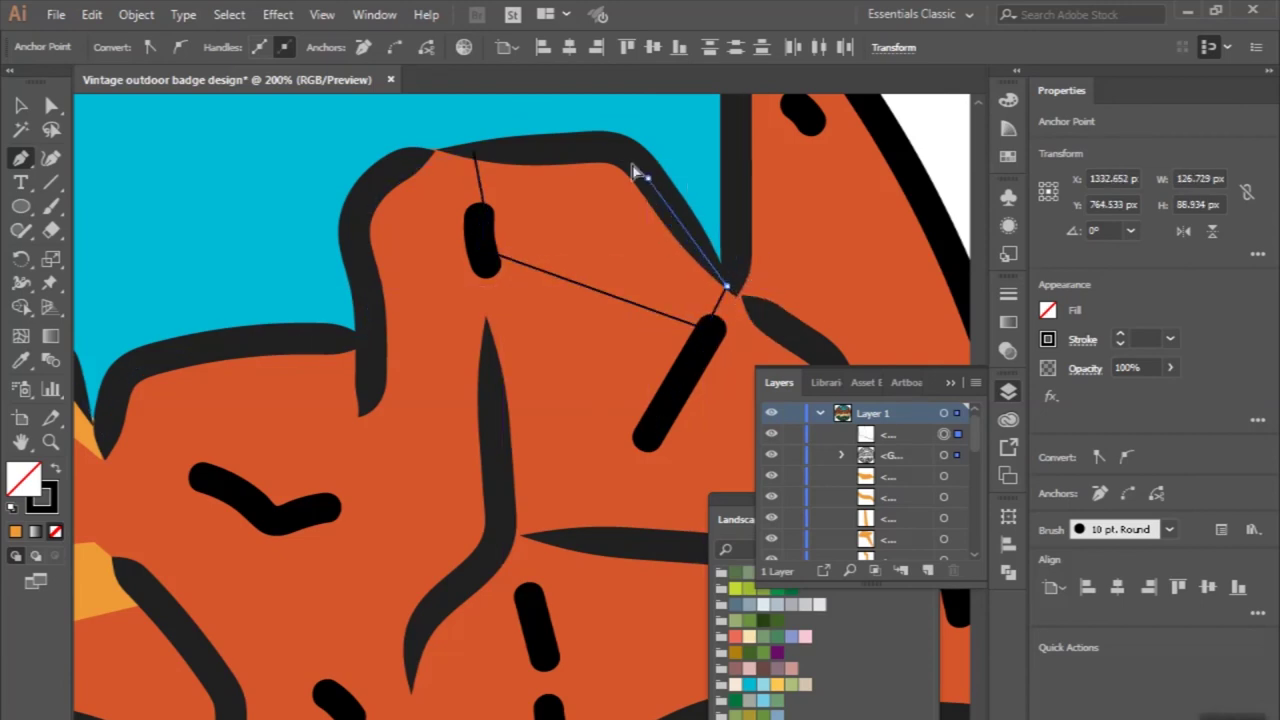
click(474, 150)
Fill the peak highlight with the existing orange using the Eyedropper.
scroll(474, 150, down, 2)
key(v)
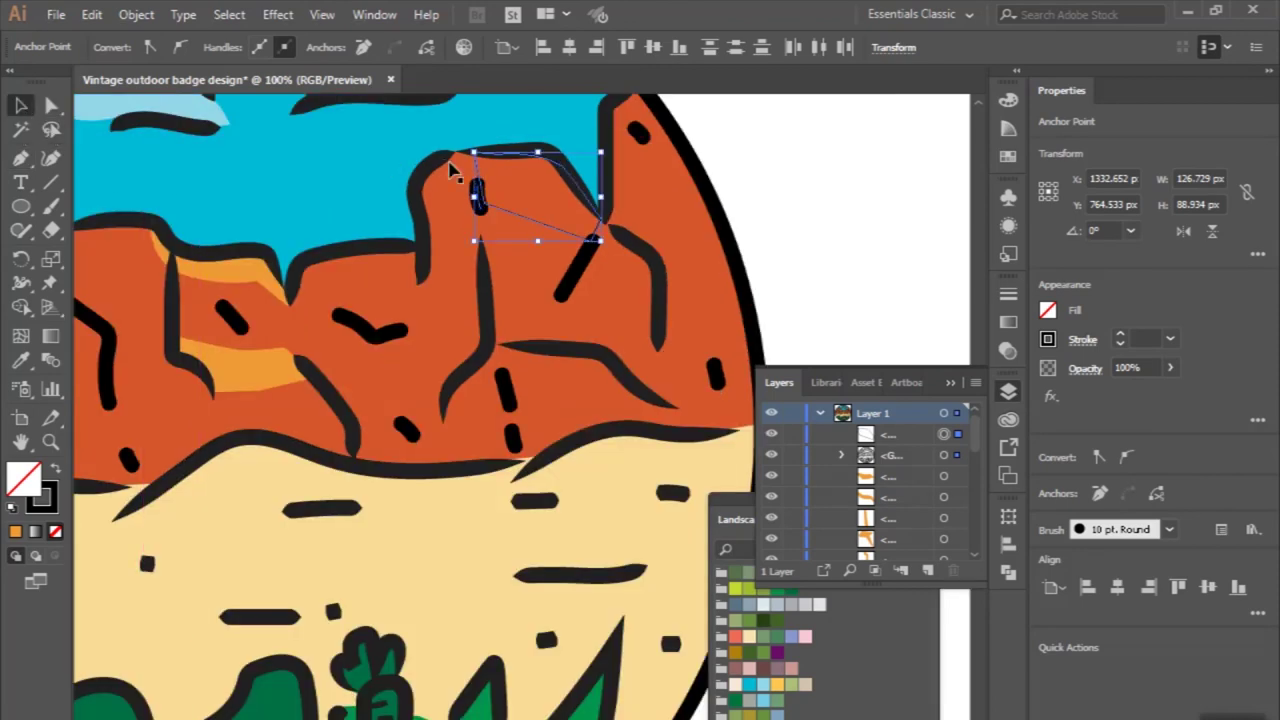
click(490, 207)
click(20, 361)
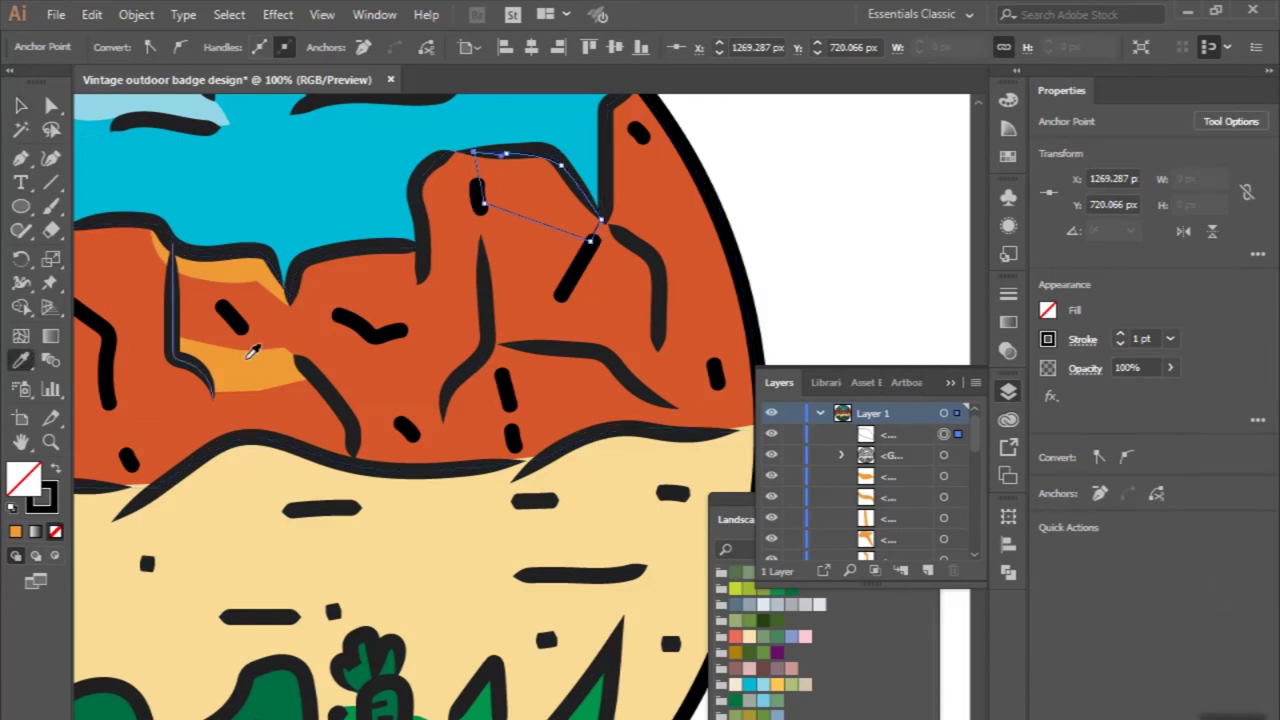
click(240, 358)
Outline a curved highlight shape along the rock's base.
click(21, 158)
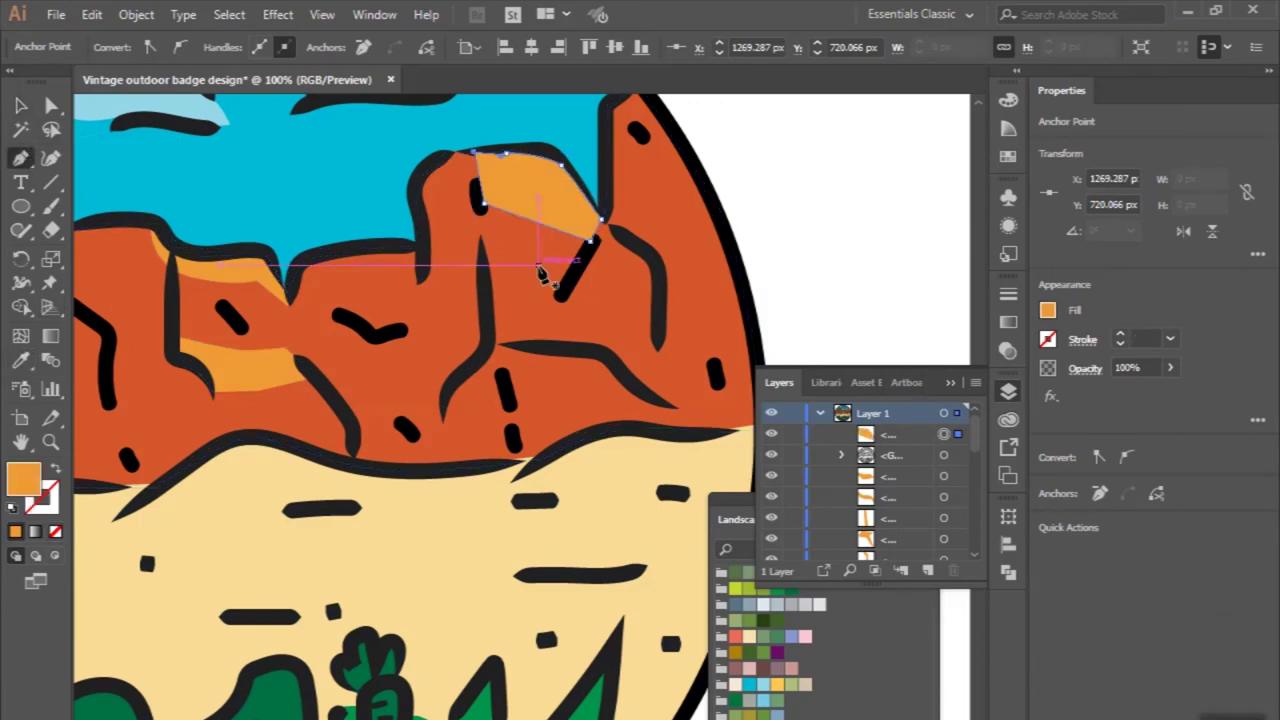
scroll(503, 345, up, 2)
scroll(460, 312, up, 1)
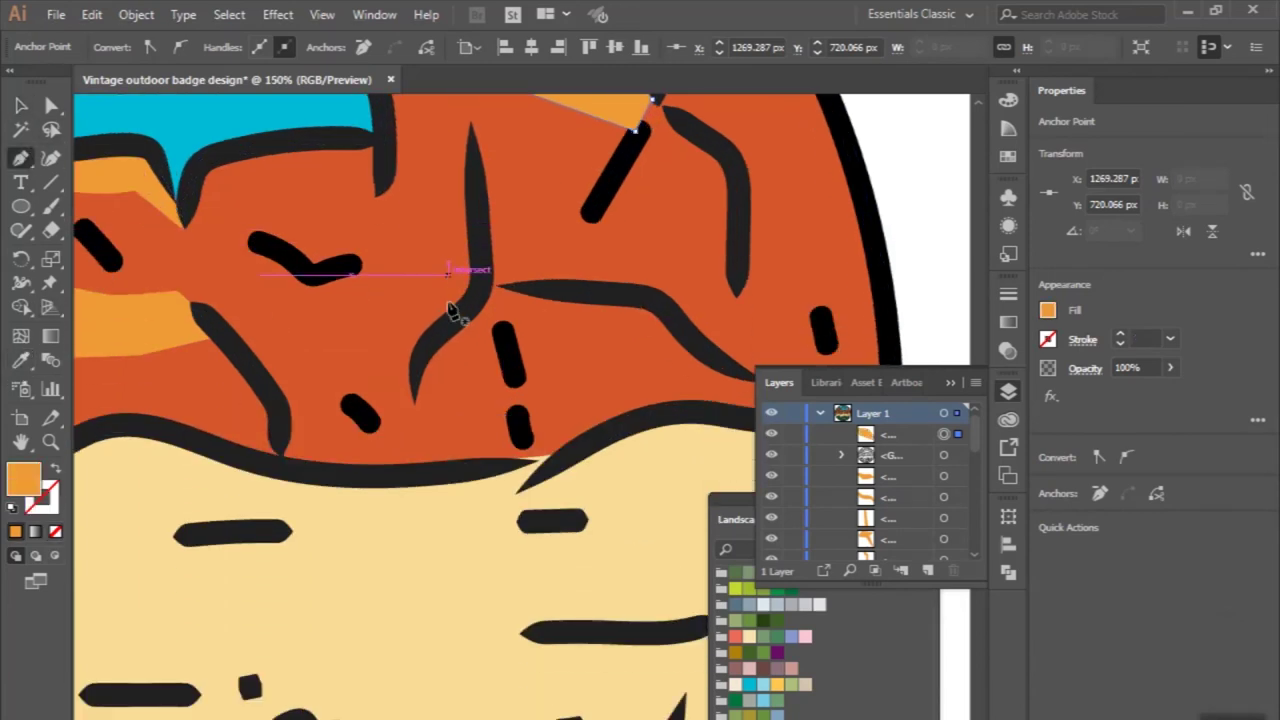
drag(280, 425, 270, 398)
drag(349, 405, 424, 452)
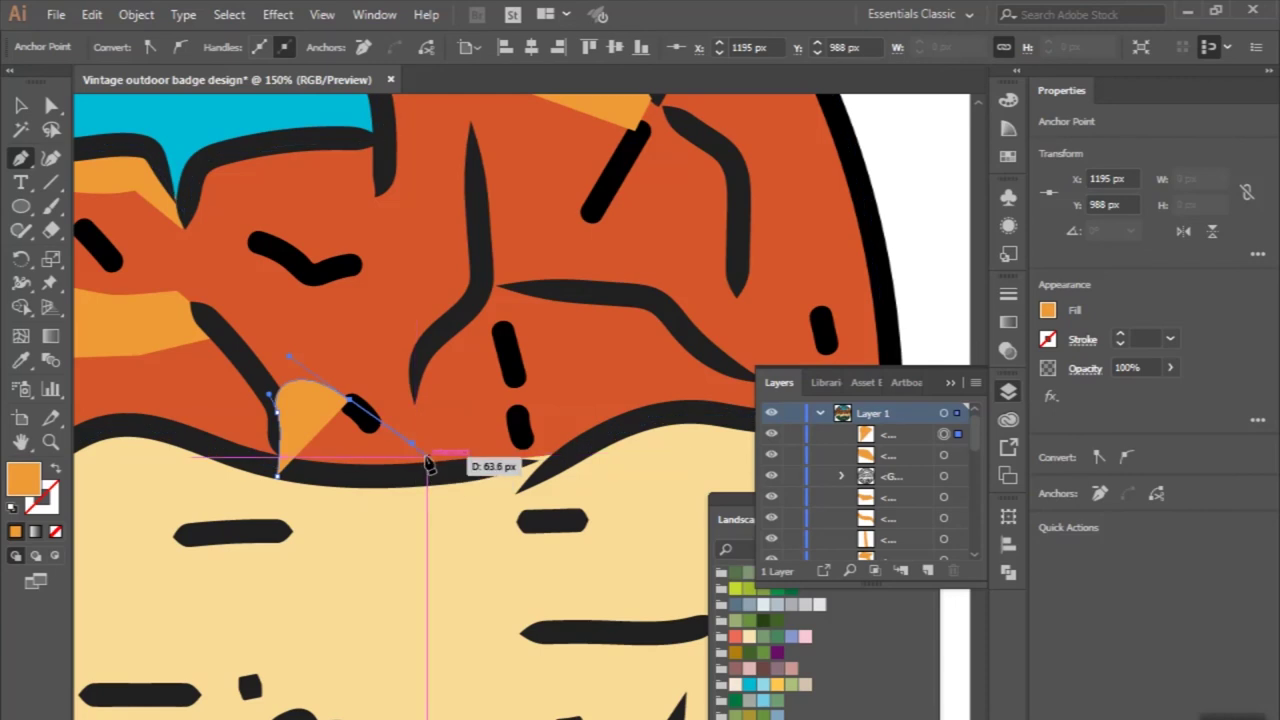
click(521, 433)
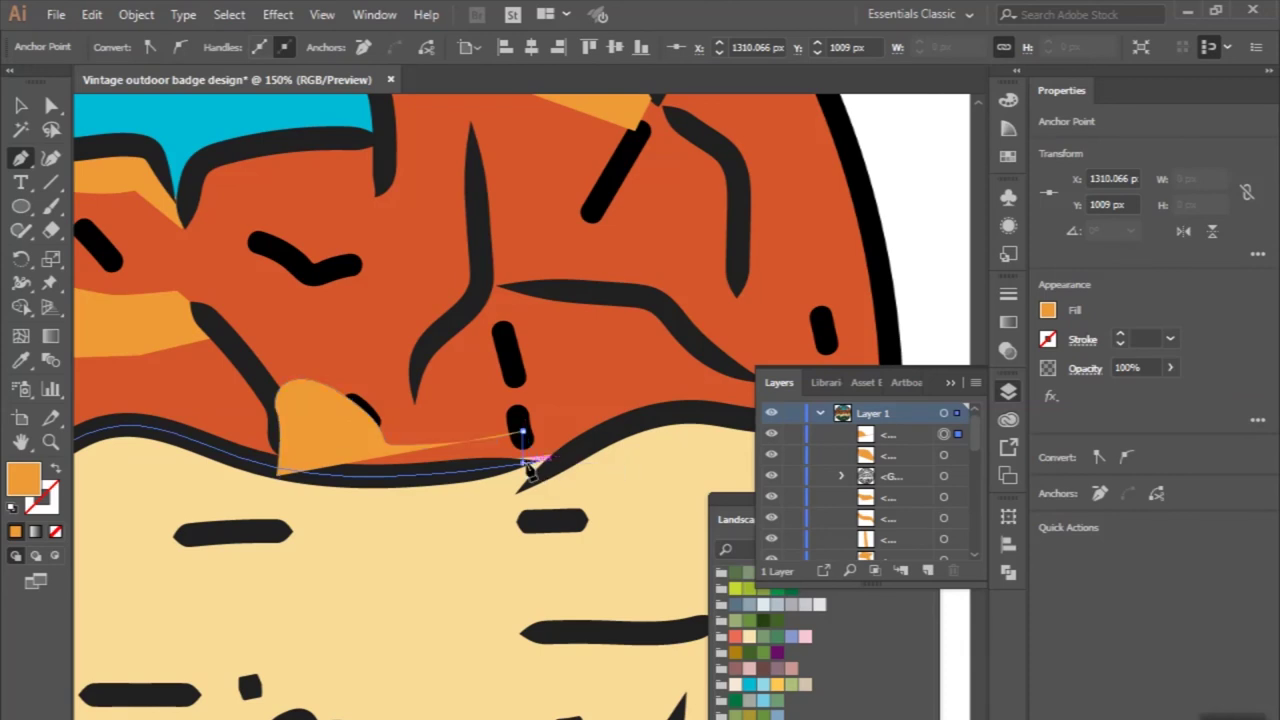
click(523, 463)
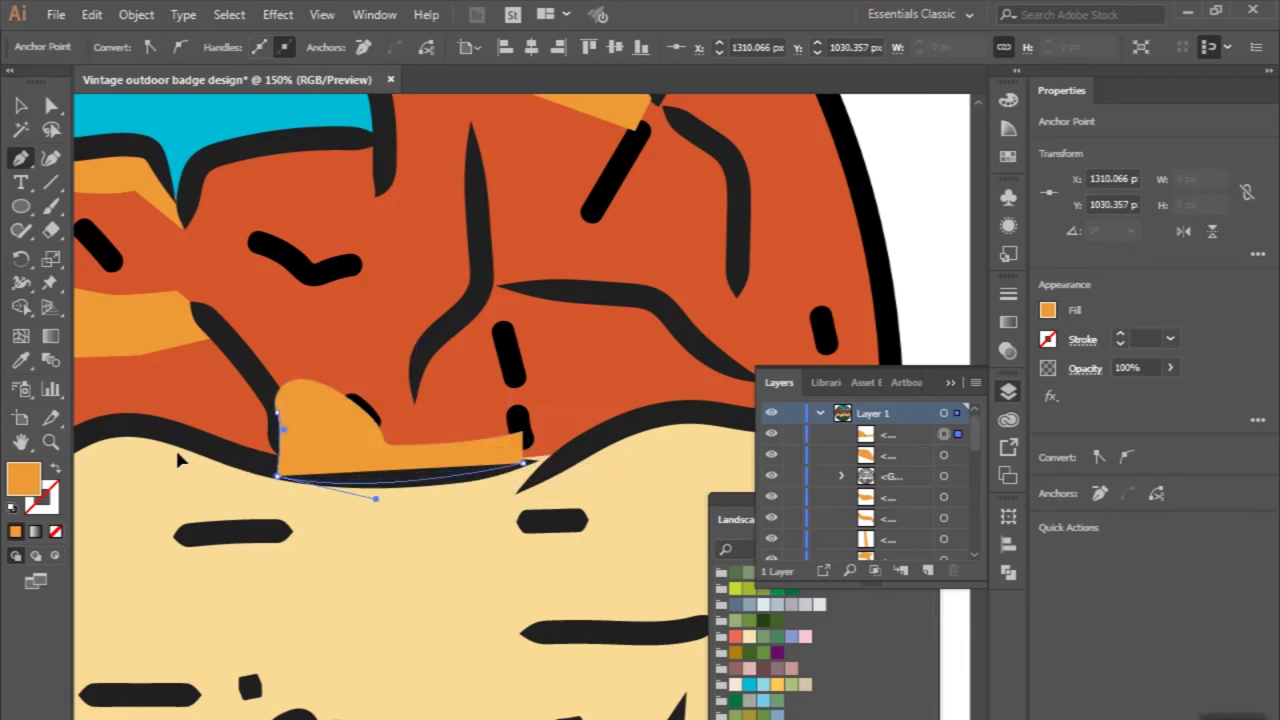
key(ctrl+minus)
click(20, 105)
Draw a closed highlight down the upper rock crack and back up the right crack line.
click(22, 158)
key(ctrl+plus)
key(ctrl+plus)
scroll(471, 294, up, 1)
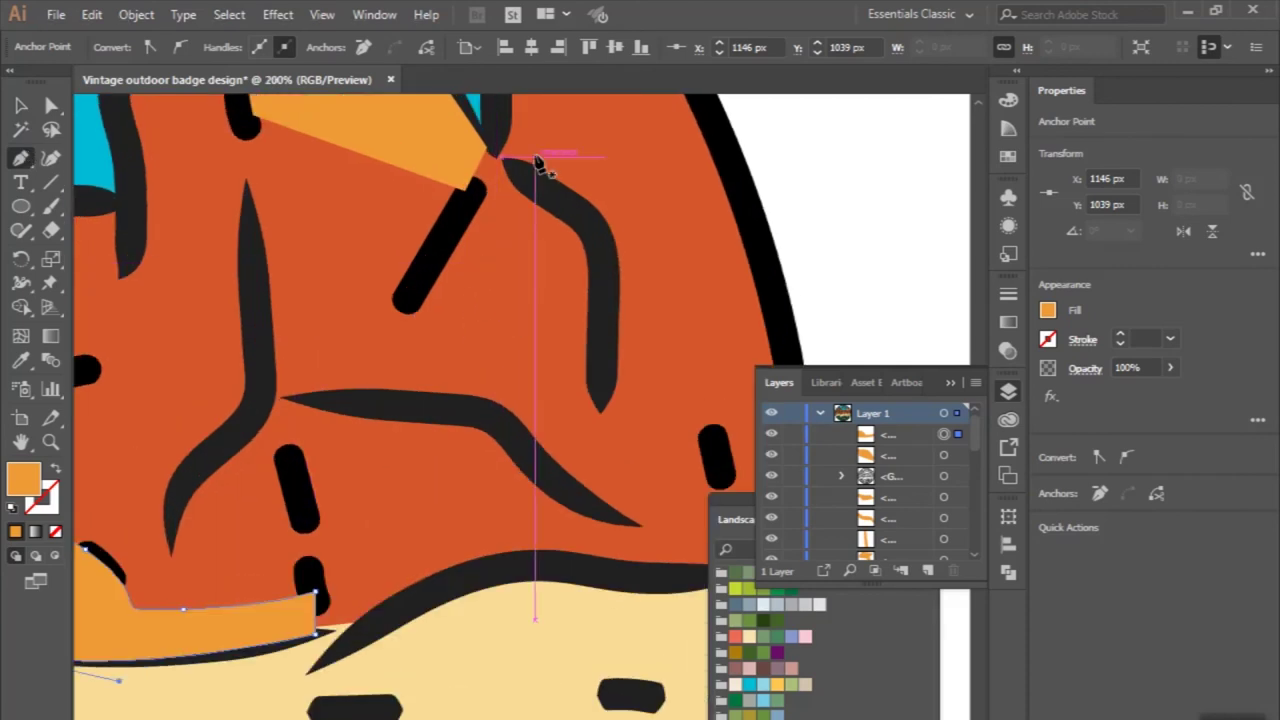
scroll(505, 178, up, 1)
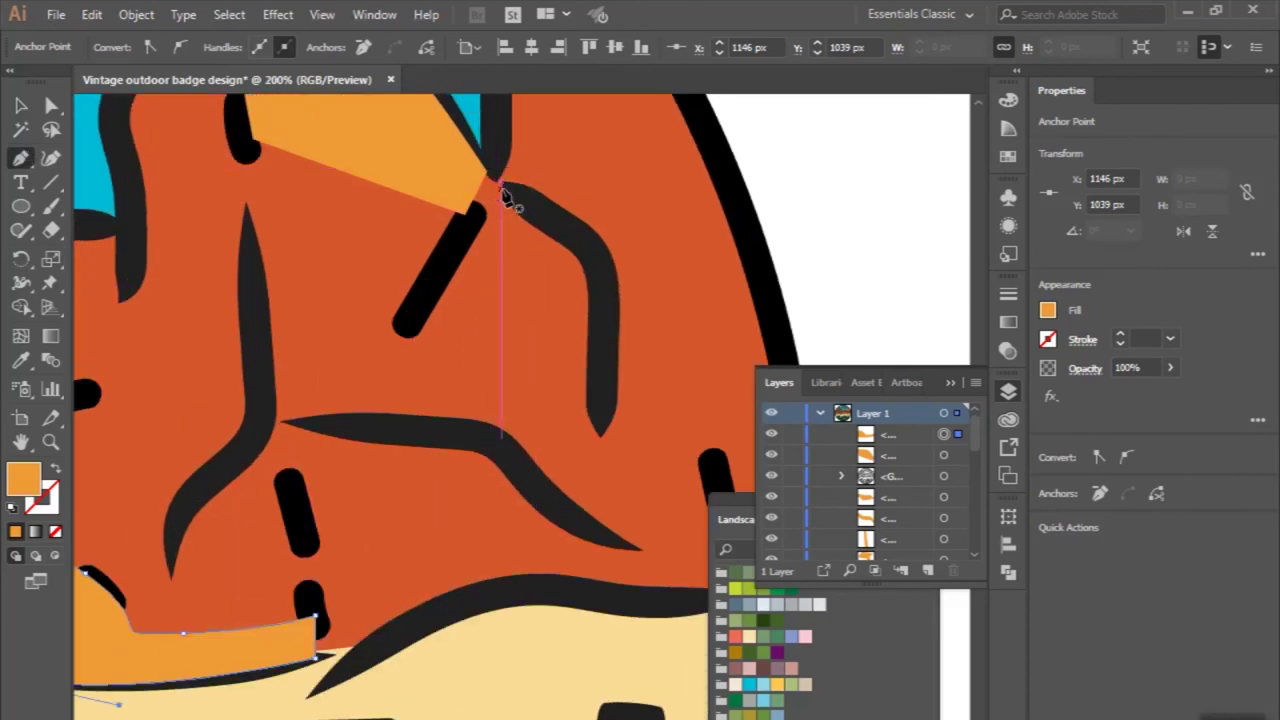
click(500, 186)
drag(497, 437, 503, 443)
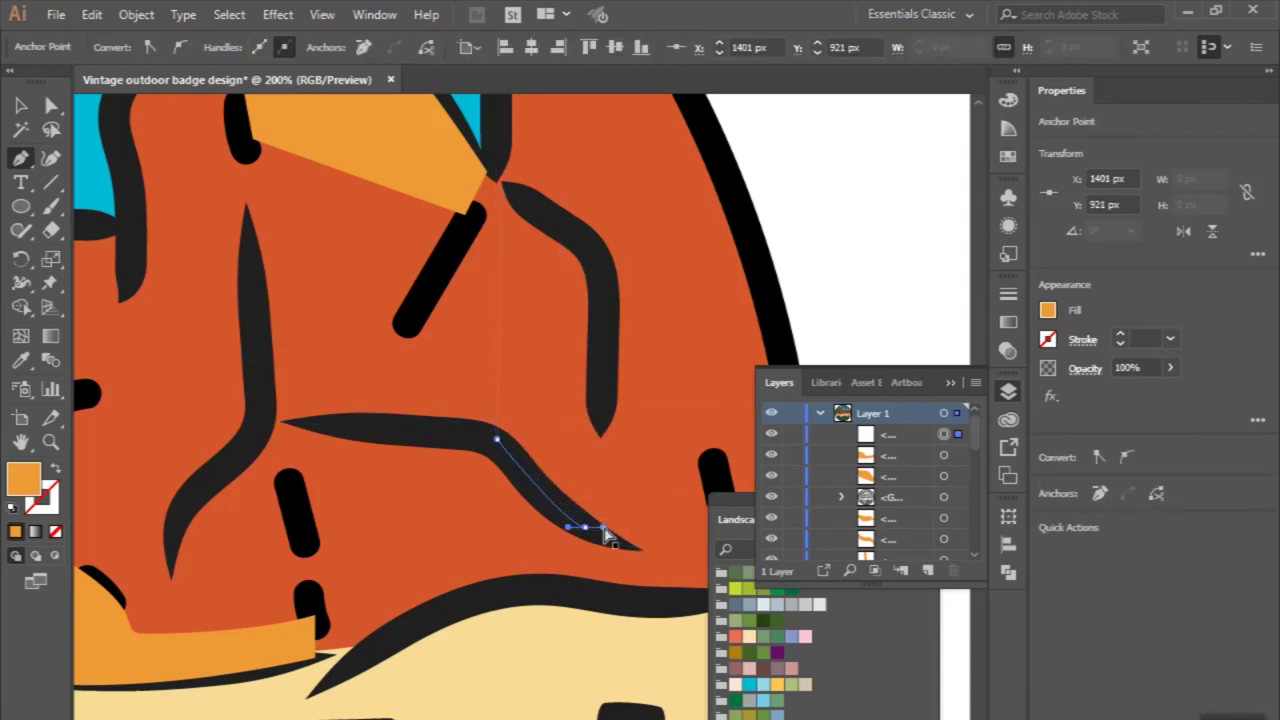
click(590, 528)
scroll(600, 534, right, 2)
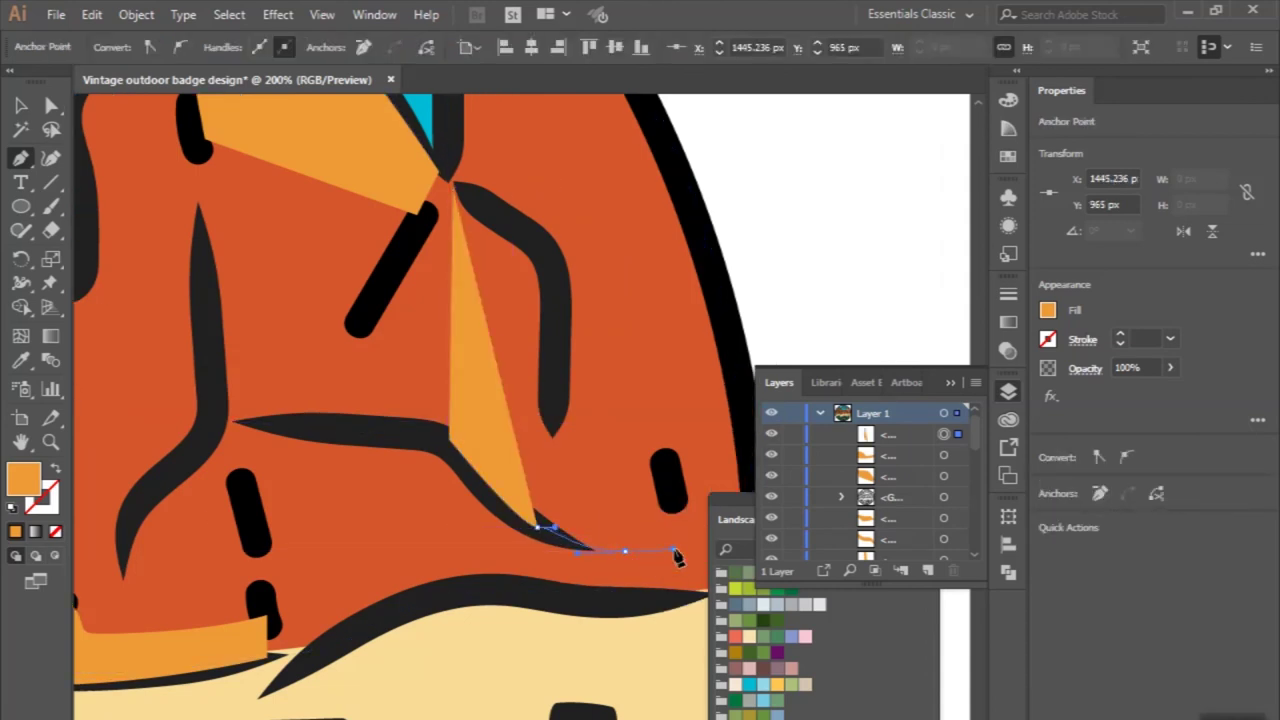
drag(676, 556, 676, 553)
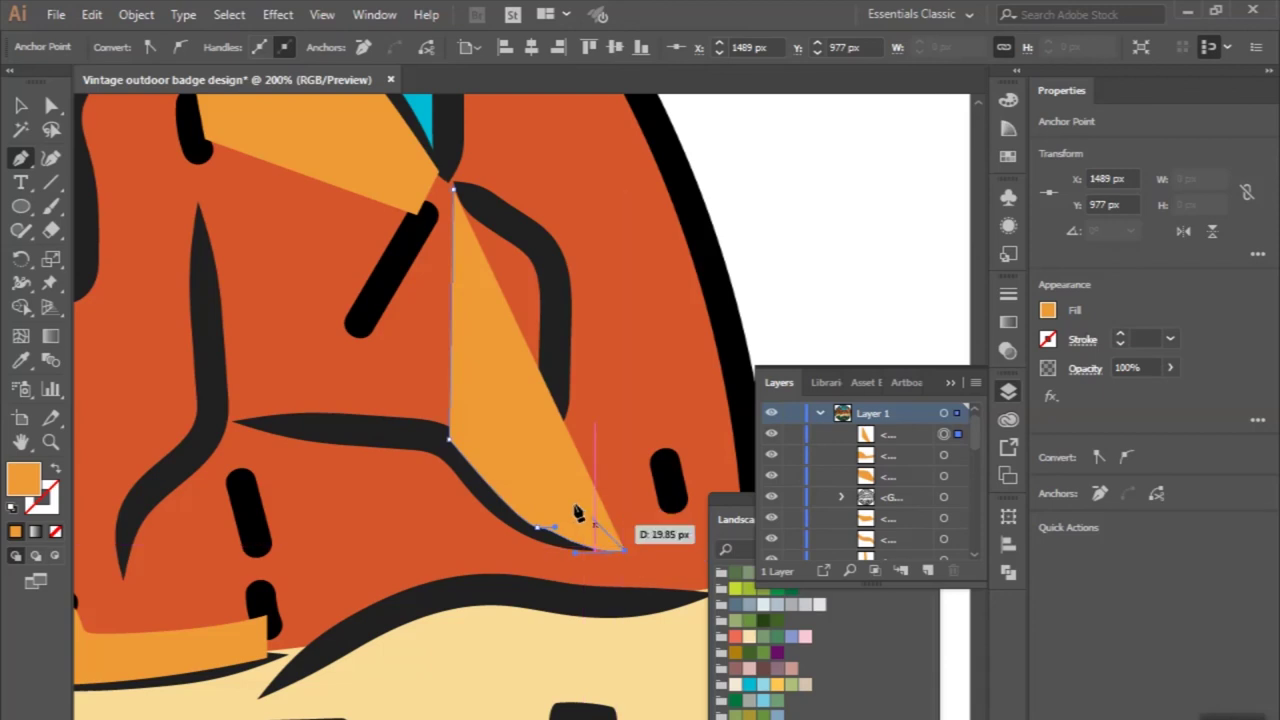
drag(551, 440, 565, 487)
click(556, 286)
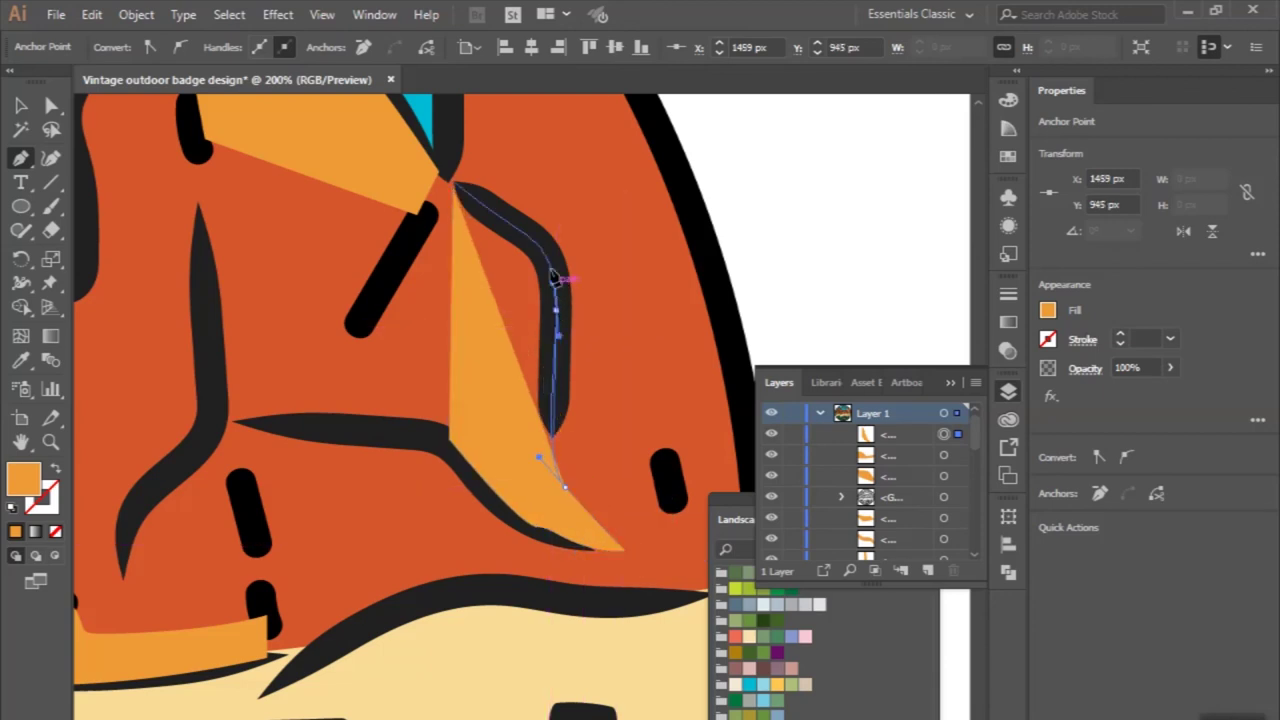
drag(541, 242, 505, 222)
drag(455, 186, 460, 200)
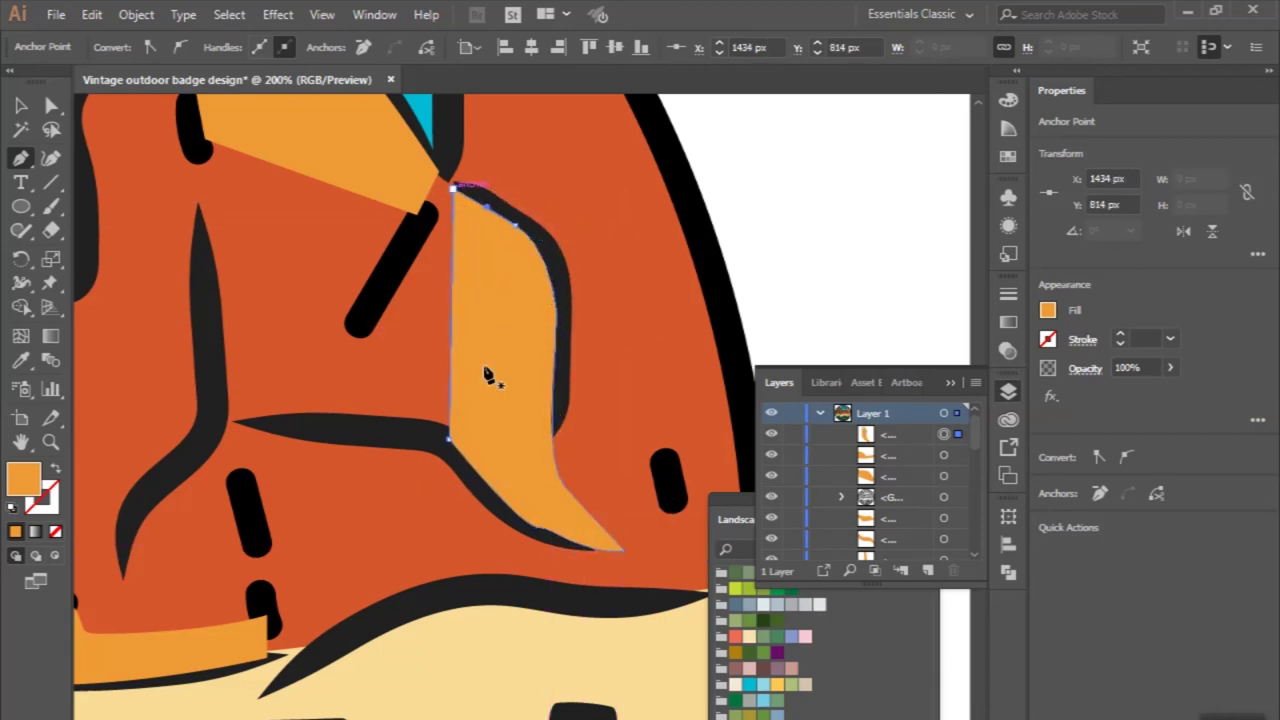
Bring the black line-art group in front of the orange highlights.
key(ctrl+minus)
key(ctrl+minus)
key(ctrl+minus)
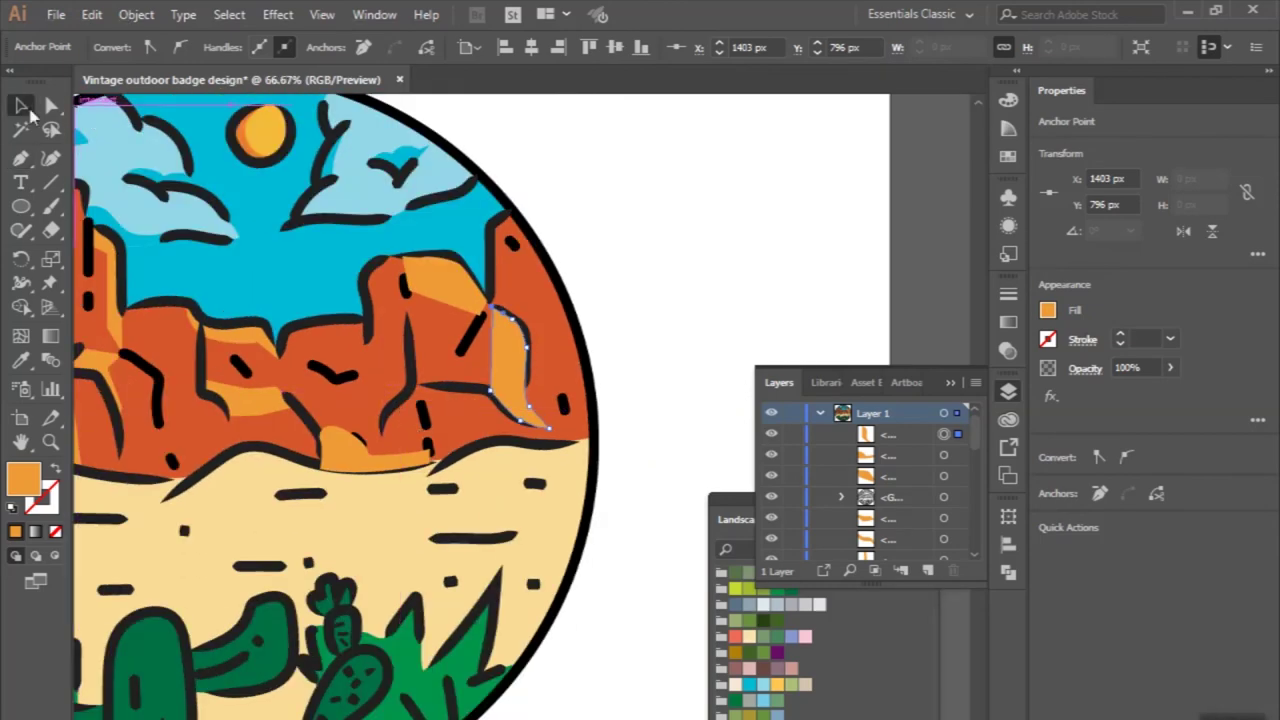
click(432, 128)
key(ctrl+shift+bracketright)
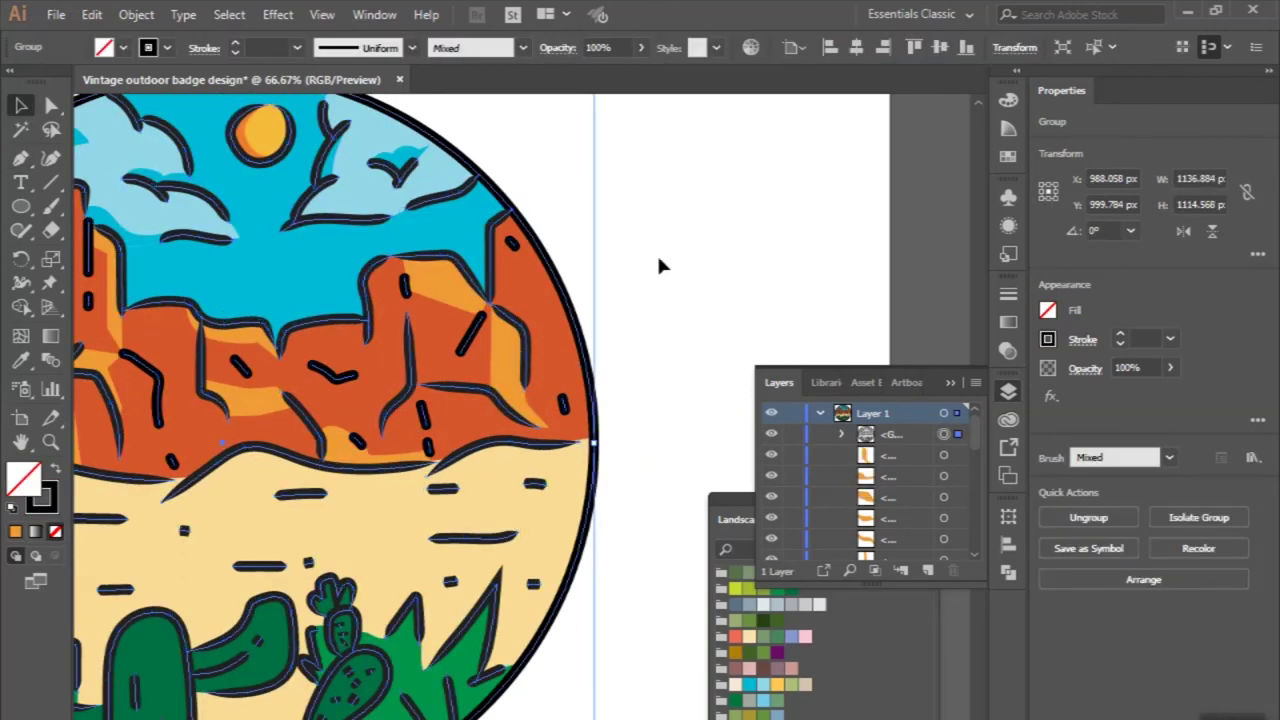
click(658, 265)
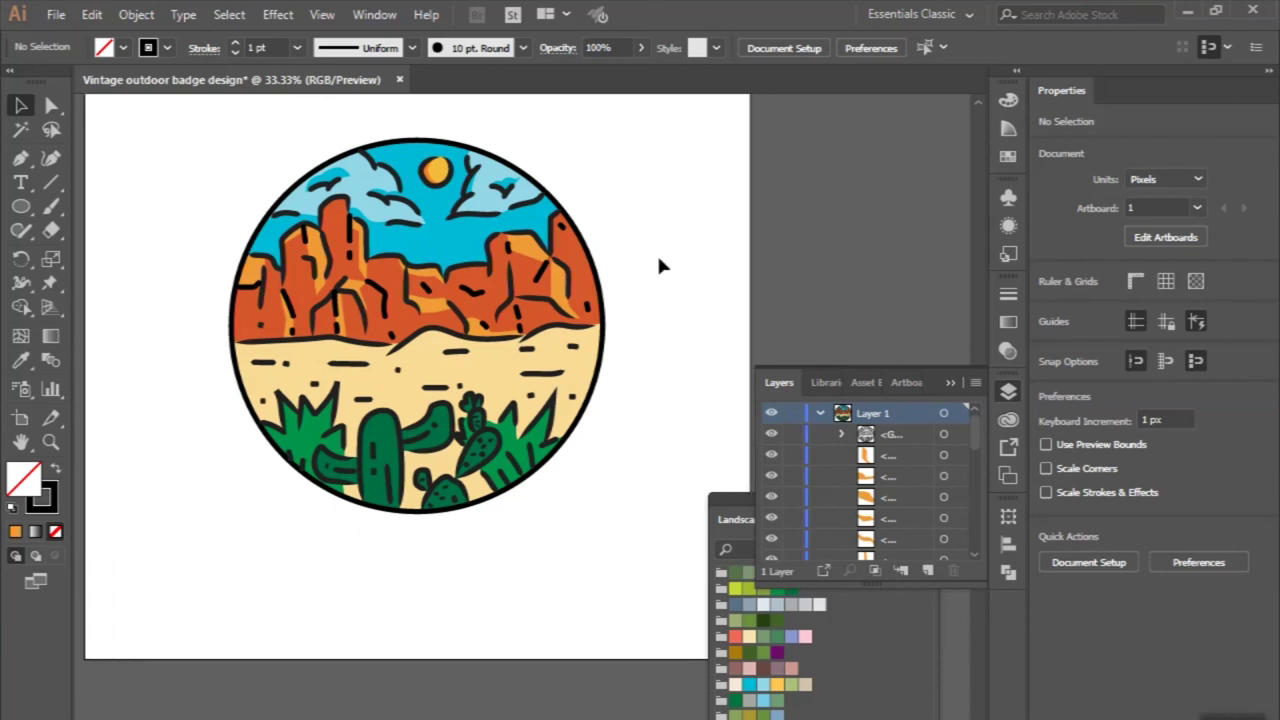
scroll(296, 408, up, 2)
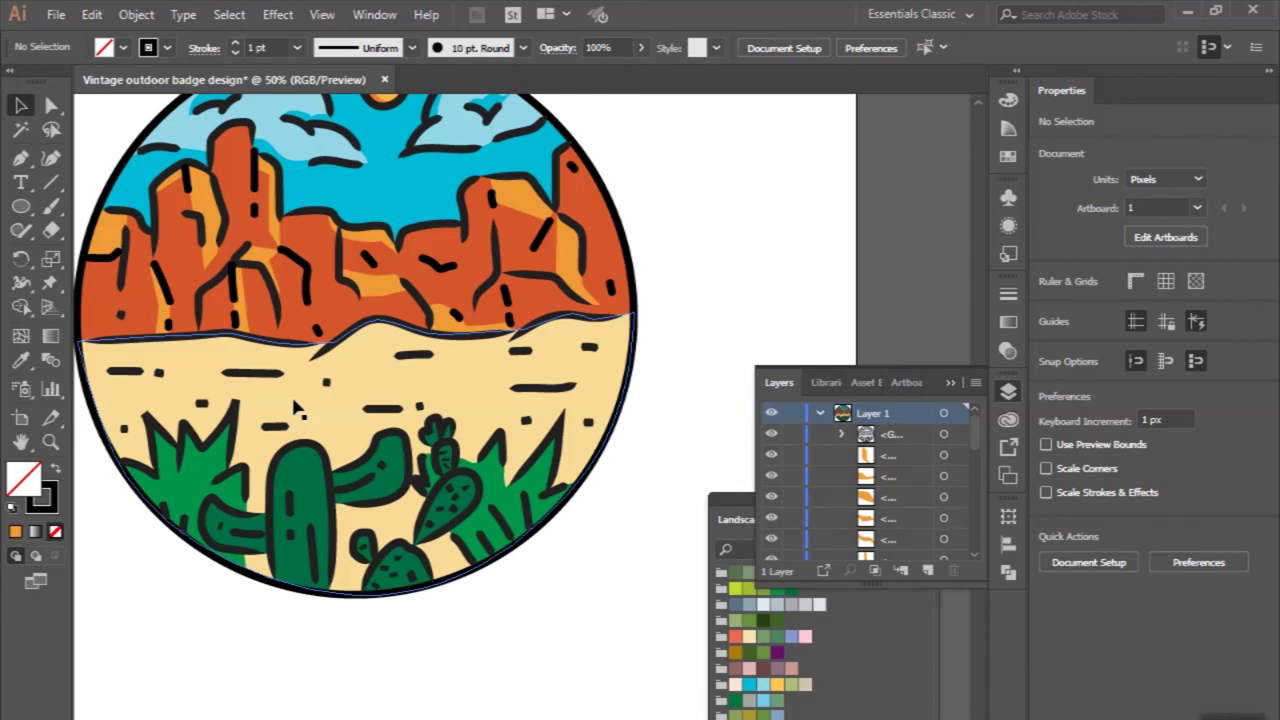
scroll(296, 408, down, 2)
key(ctrl+minus)
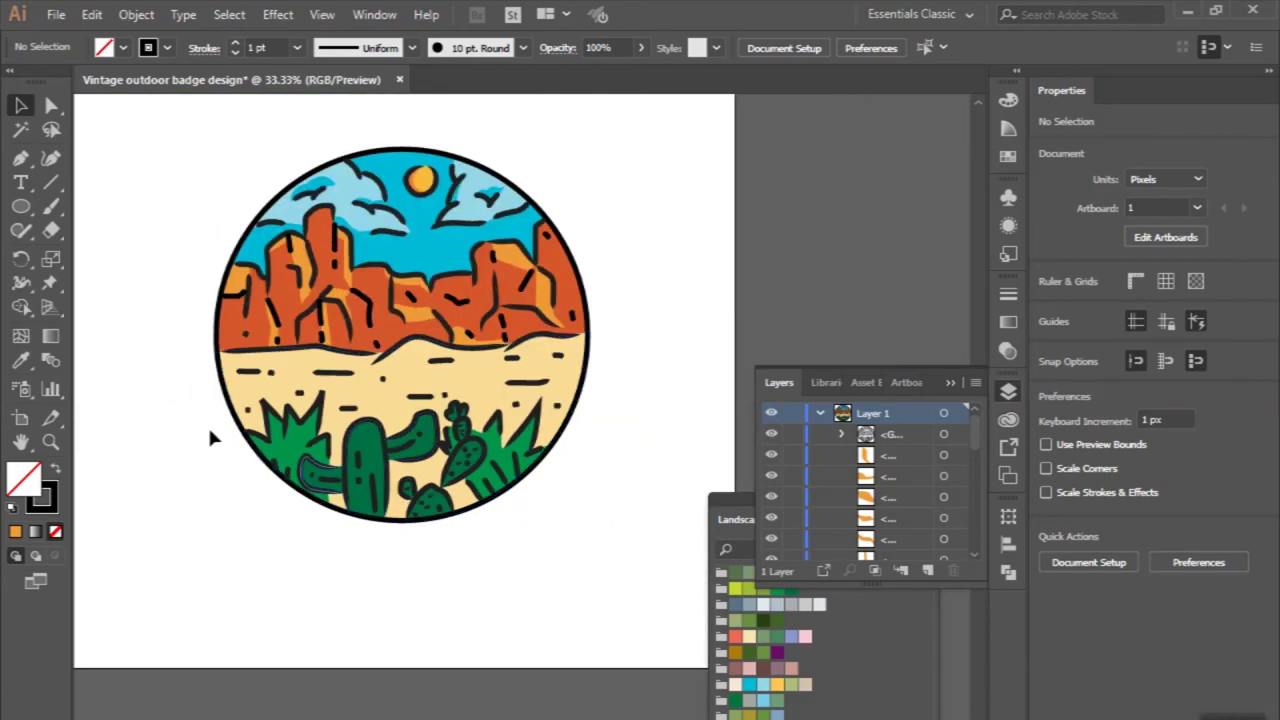
scroll(199, 434, down, 2)
scroll(199, 434, up, 2)
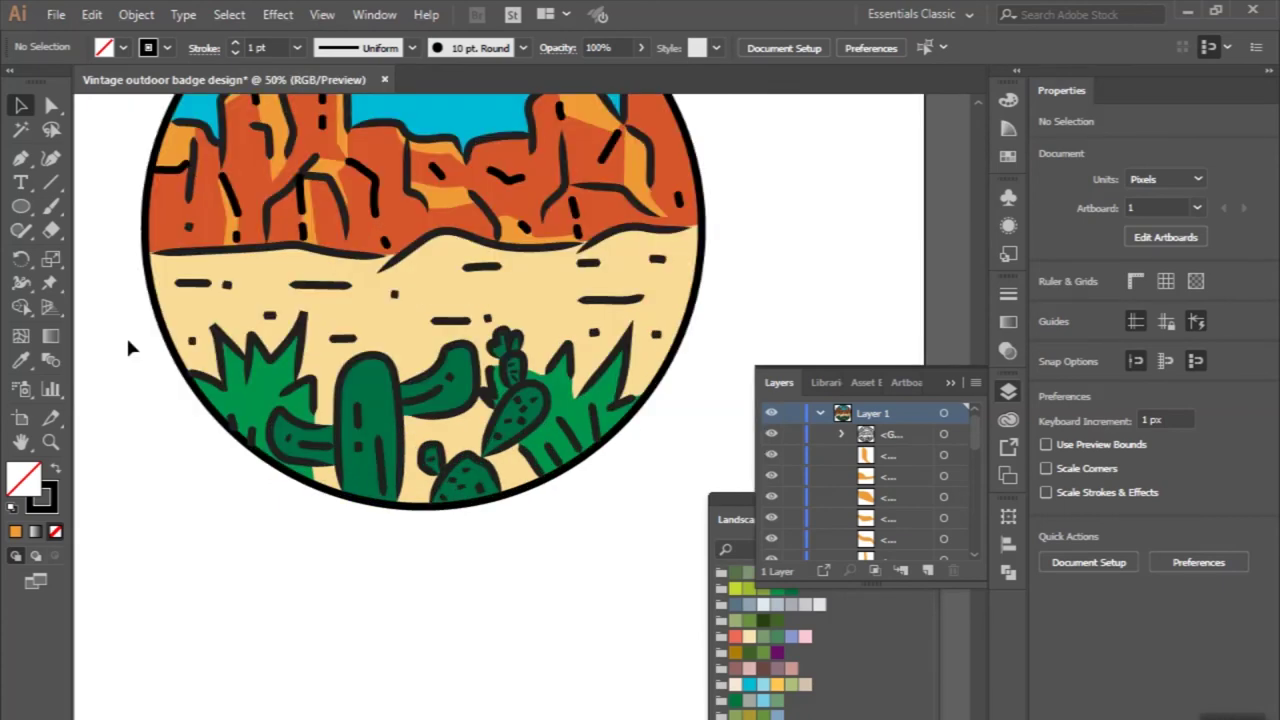
key(ctrl+plus)
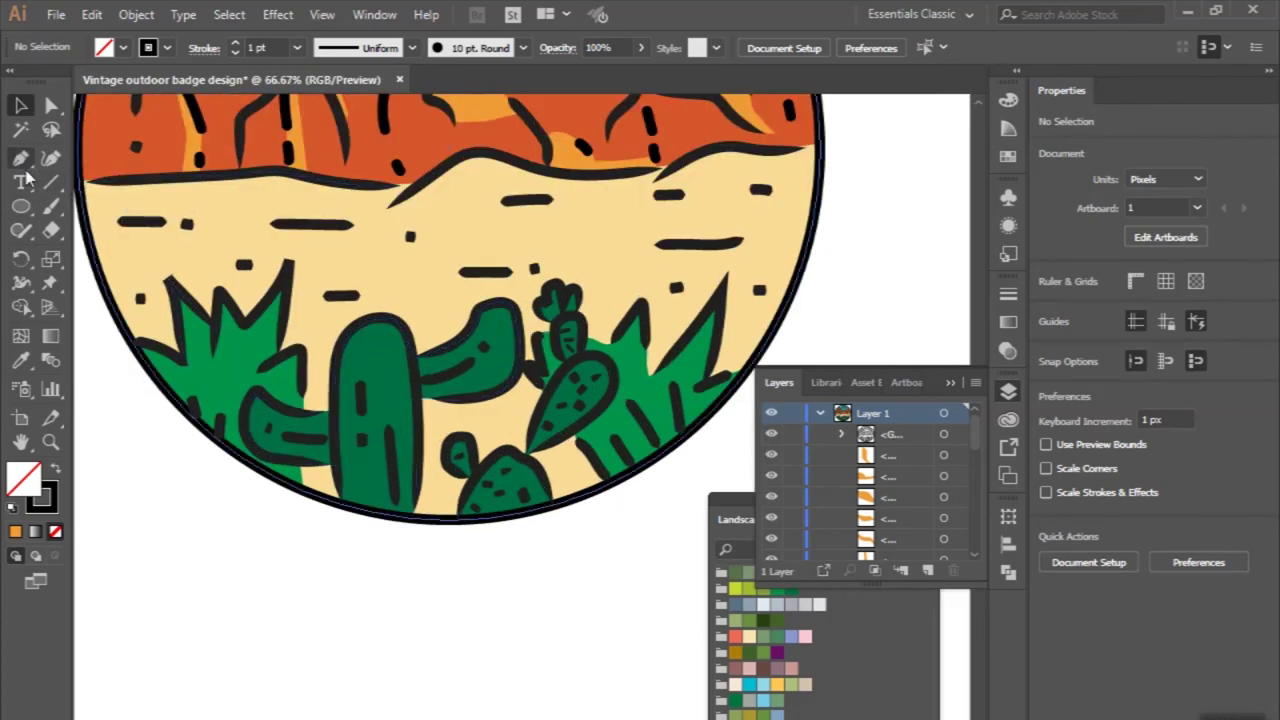
Pen-draw a closed strip with a rounded top down the tall cactus's right edge.
click(20, 158)
key(ctrl+plus)
click(290, 321)
click(367, 326)
click(378, 364)
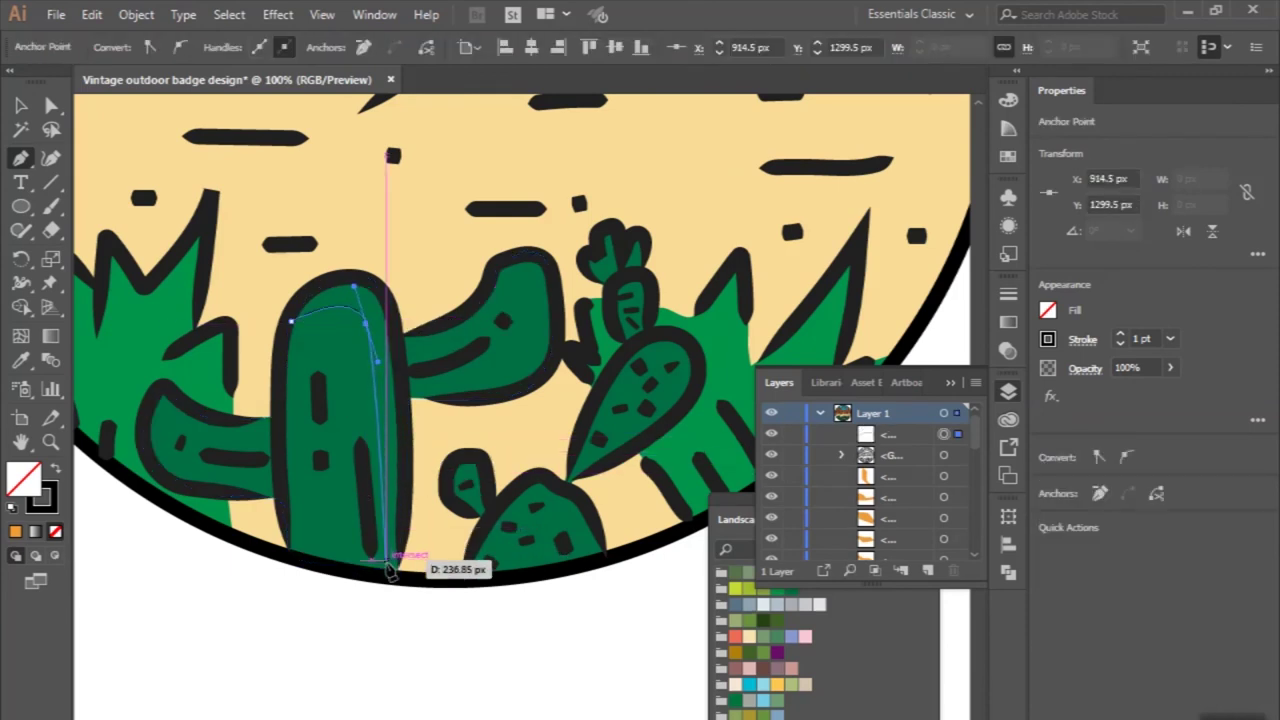
click(387, 573)
drag(405, 536, 405, 508)
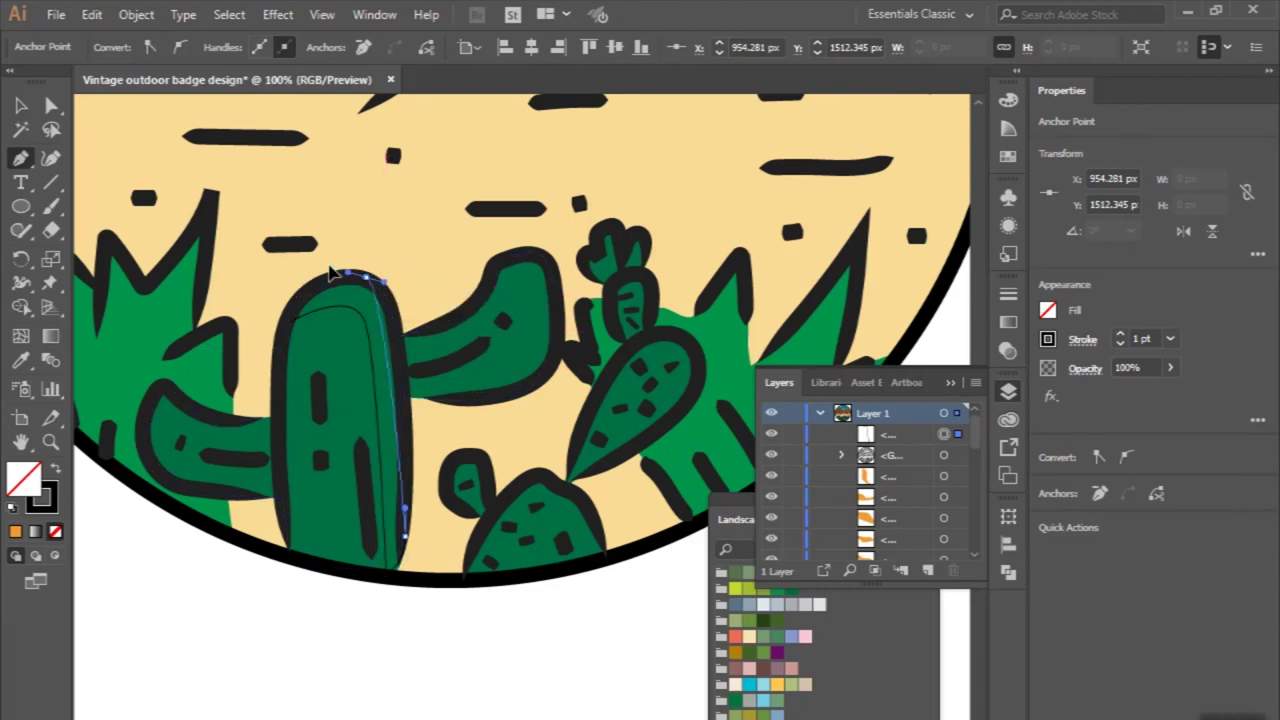
drag(290, 320, 366, 324)
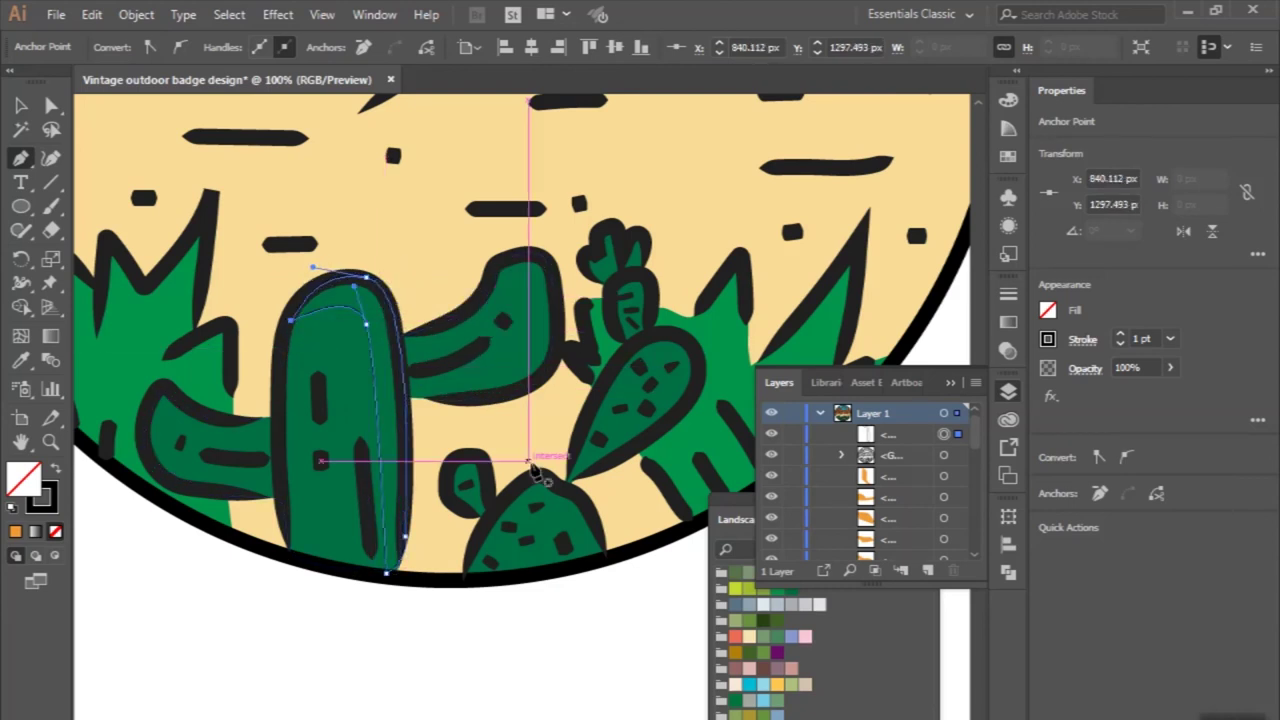
Fill the strip with the lime Landscape swatch and keep the black line art on top.
drag(742, 505, 675, 305)
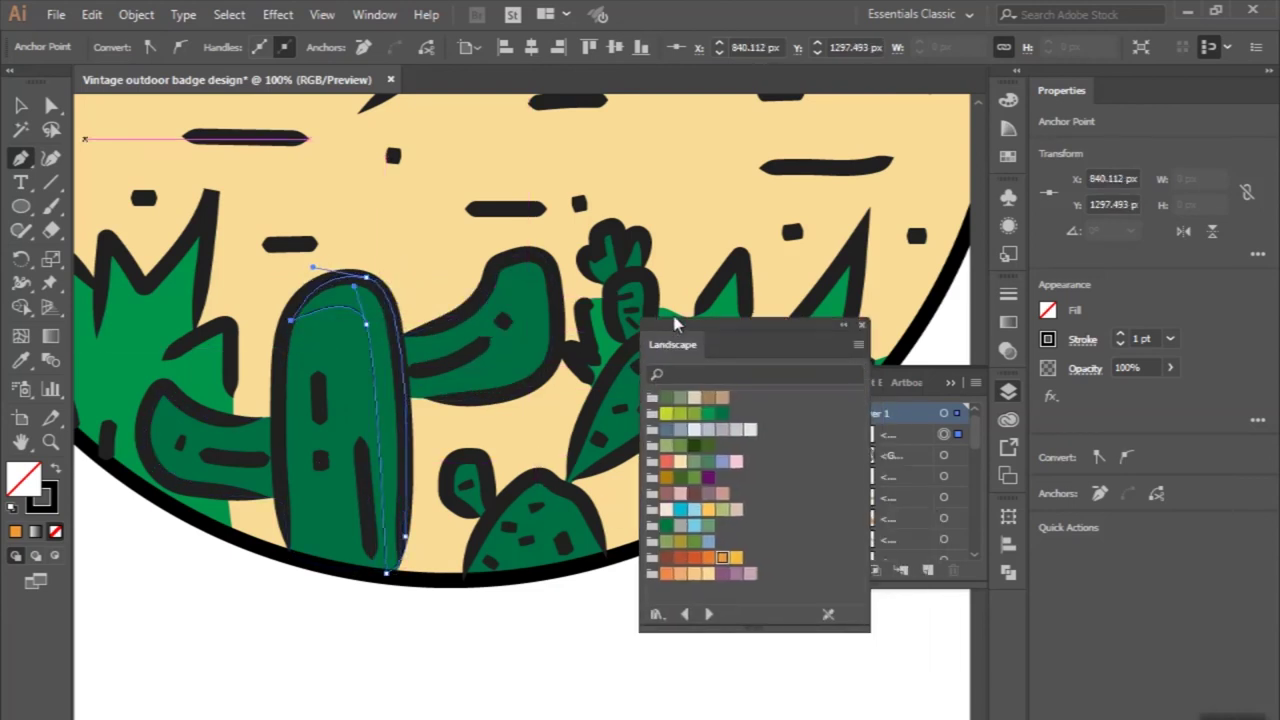
click(950, 385)
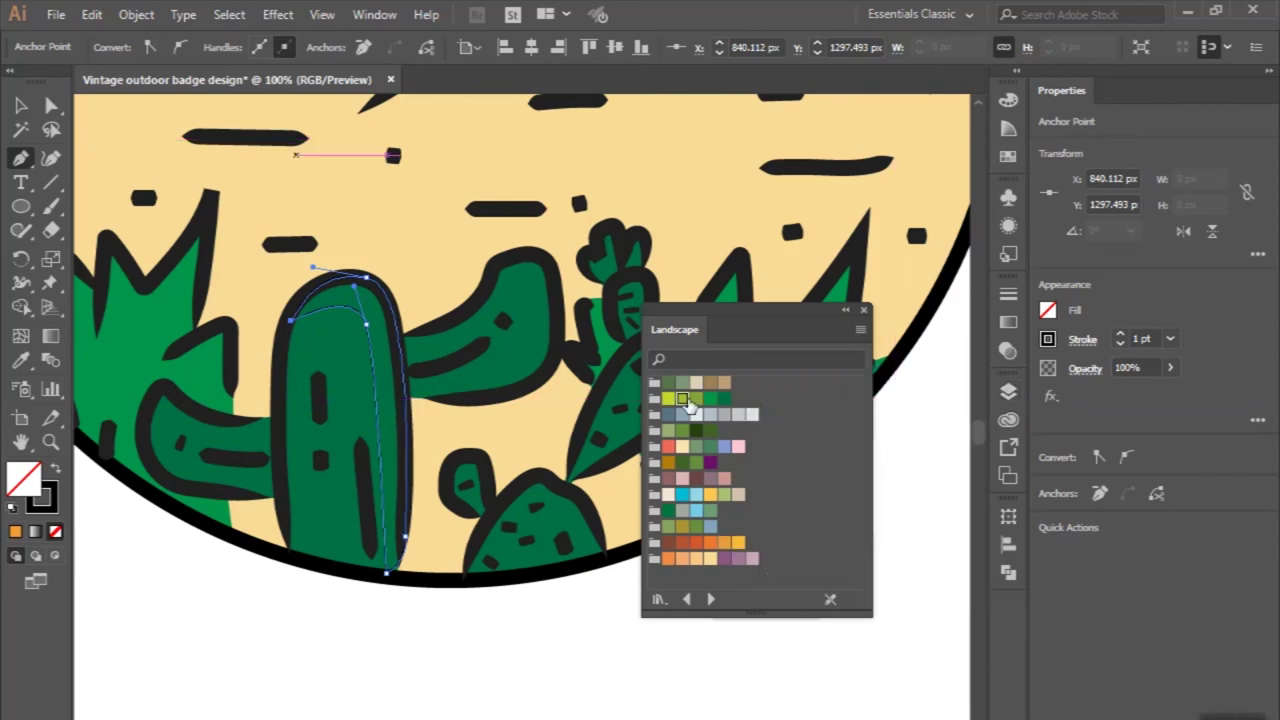
click(684, 399)
key(v)
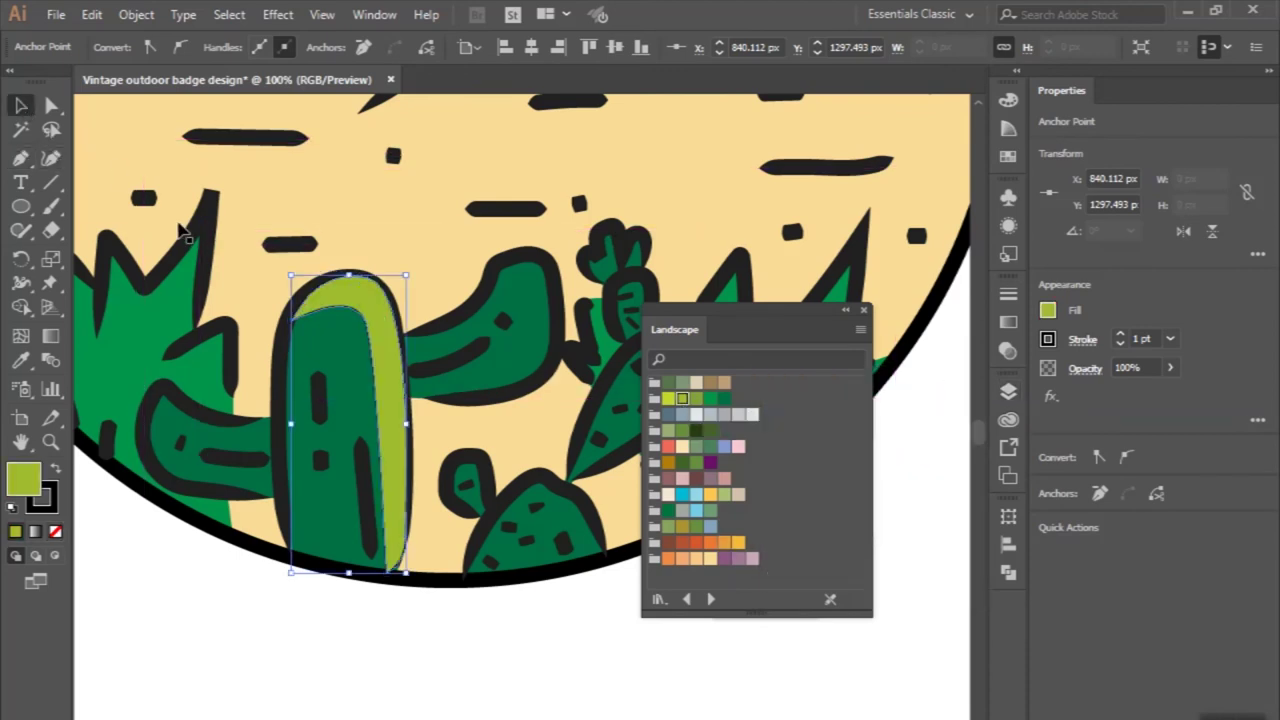
key(ctrl+a)
key(ctrl+minus)
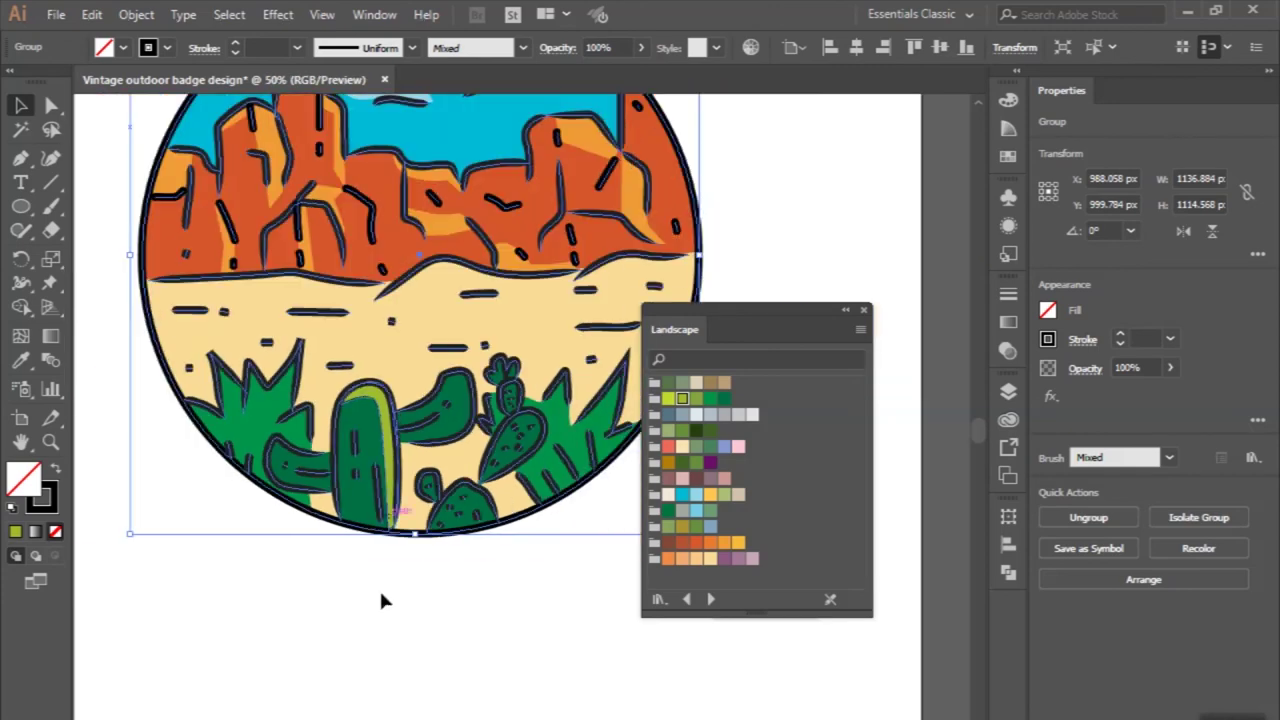
click(380, 593)
key(ctrl+minus)
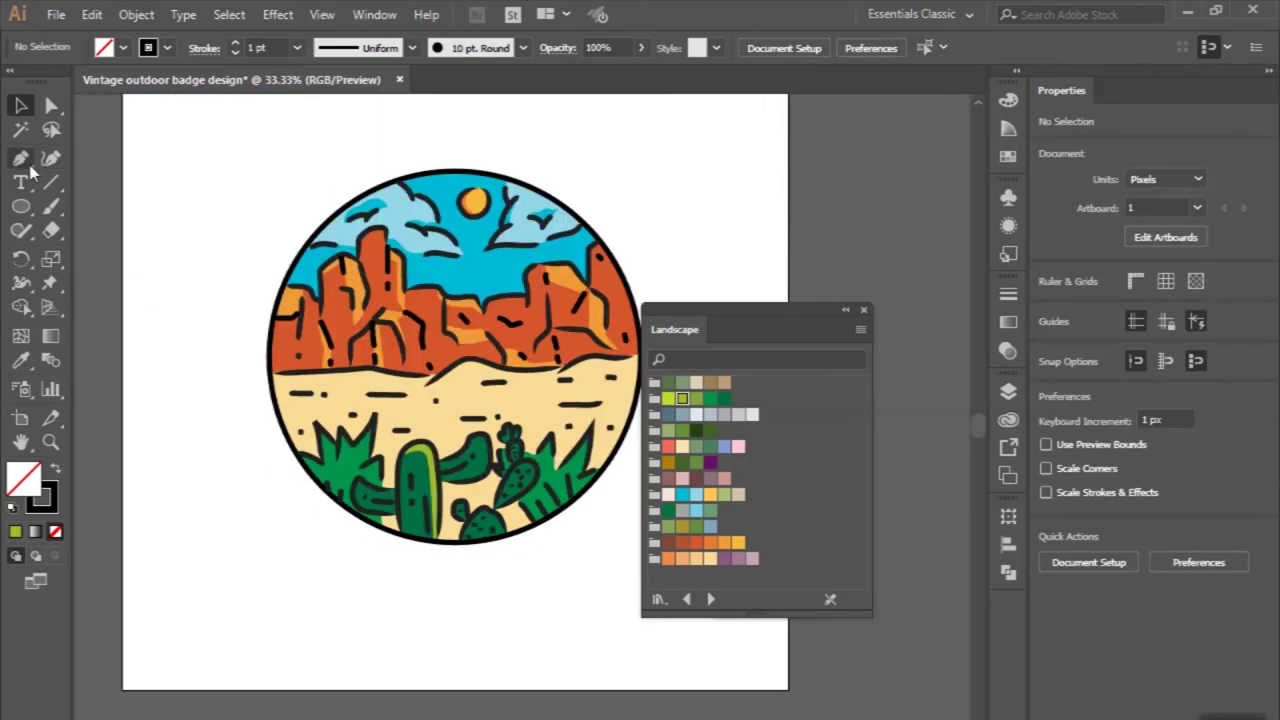
click(24, 162)
scroll(240, 440, up, 1)
scroll(243, 423, up, 1)
scroll(243, 400, up, 1)
scroll(200, 410, up, 1)
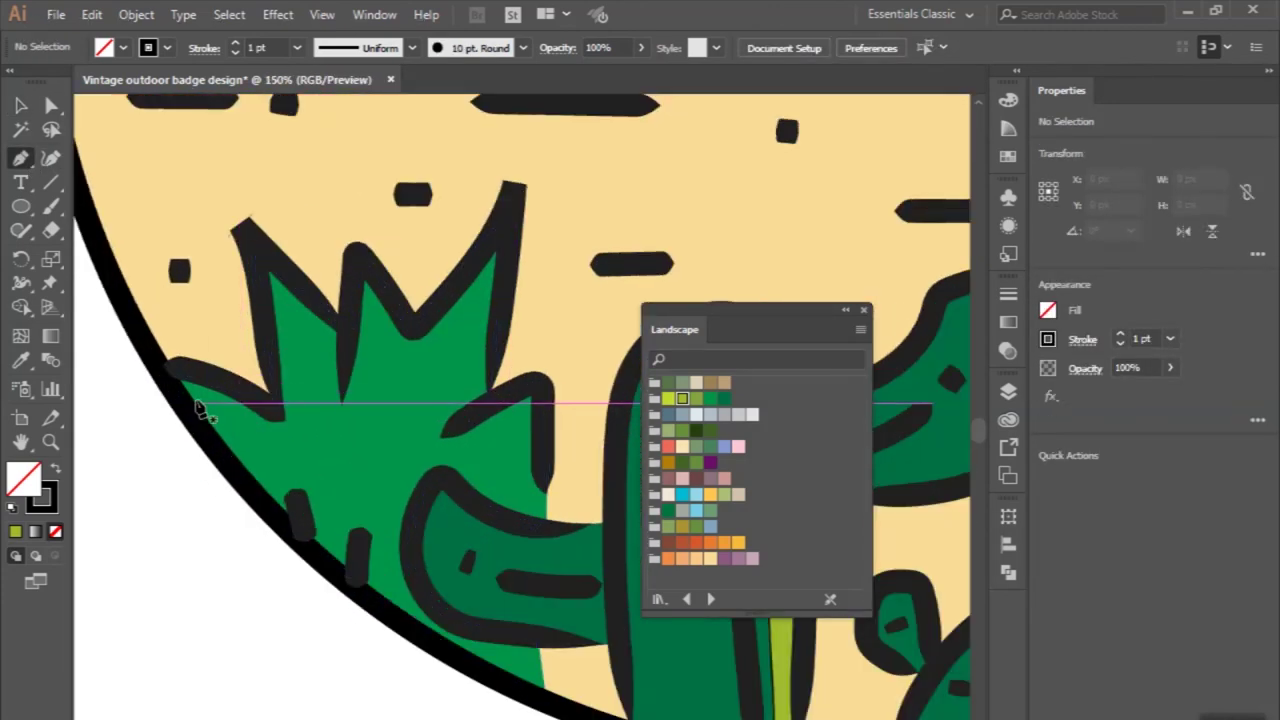
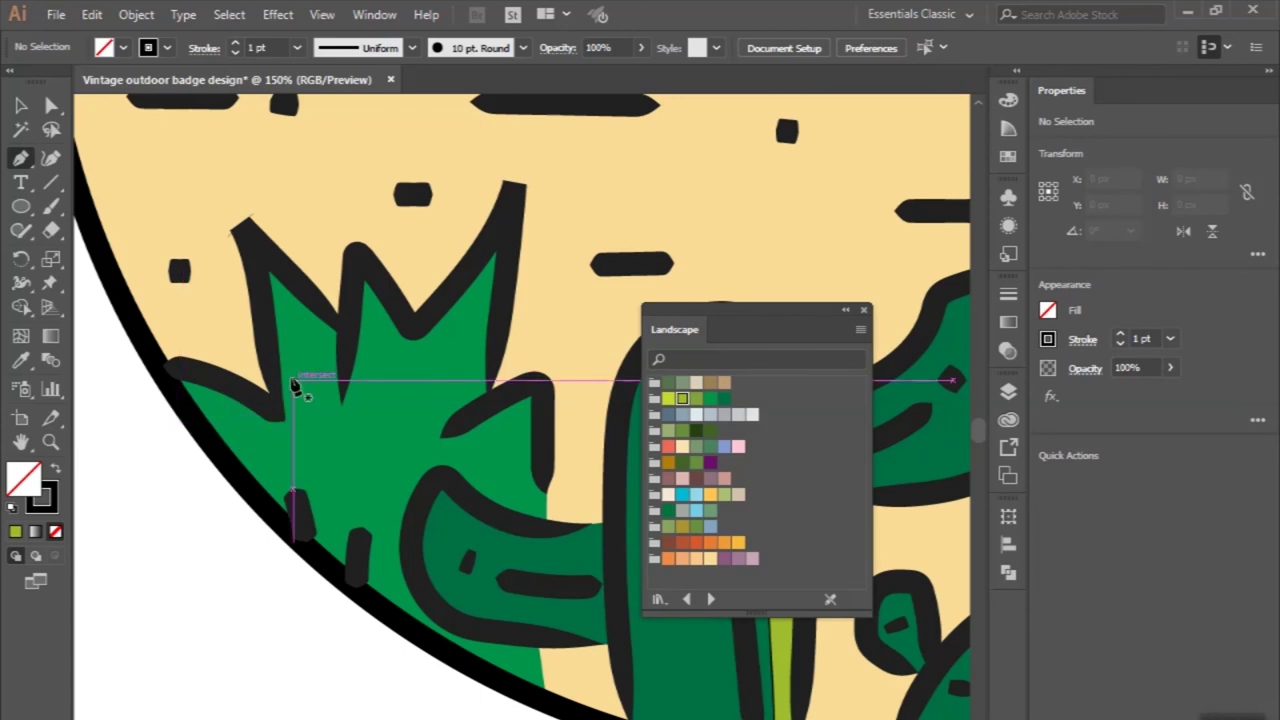
Trace a closed highlight shape across the spiky tops of the left cactus.
drag(284, 398, 296, 322)
click(330, 420)
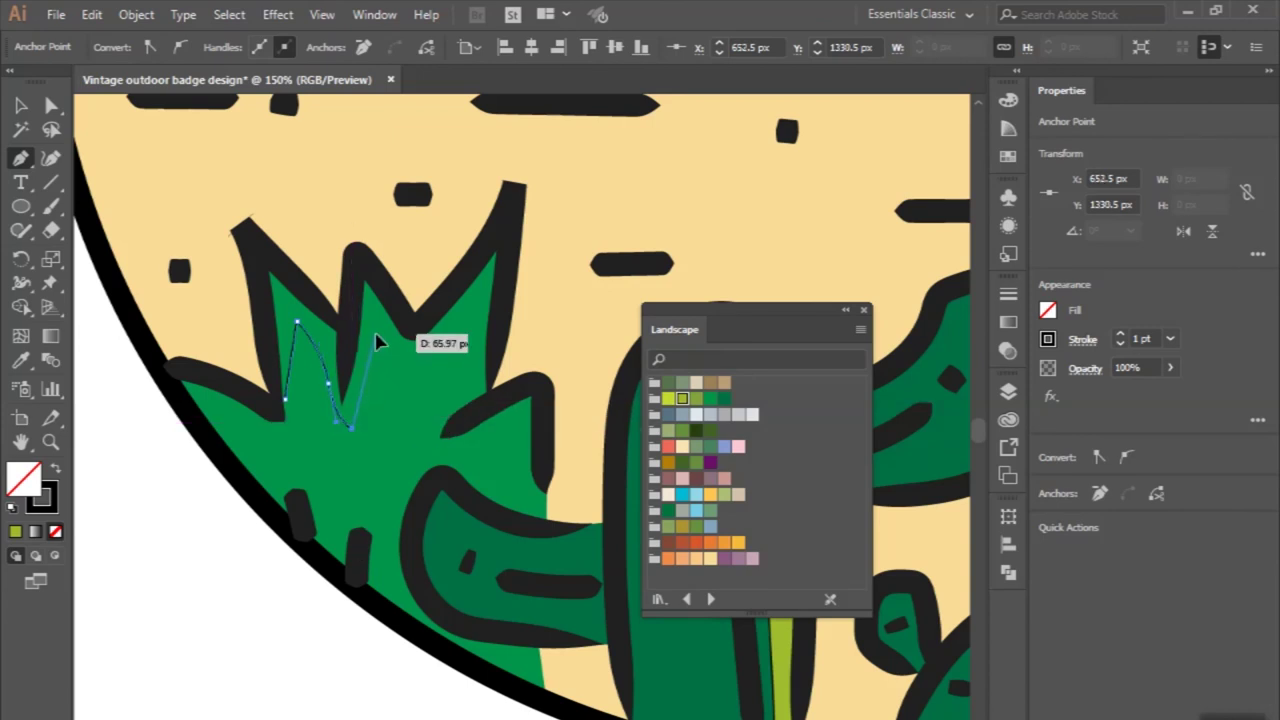
click(411, 364)
click(473, 313)
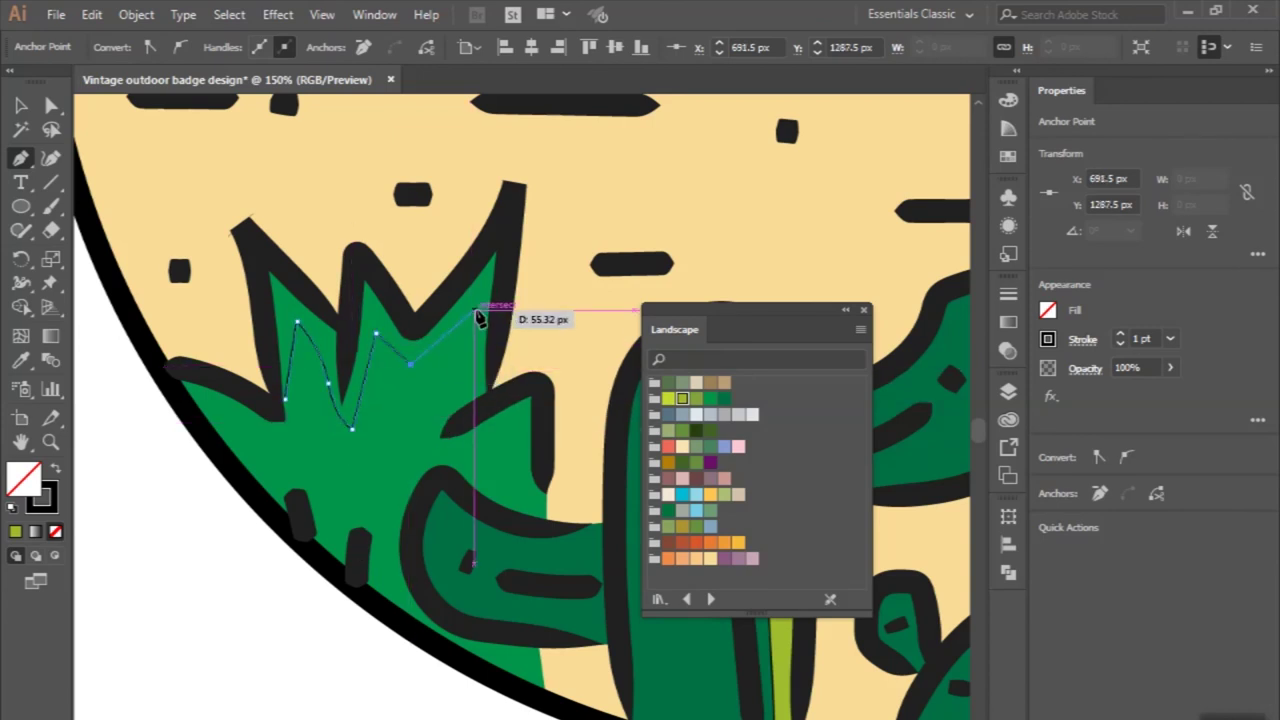
drag(494, 347, 513, 255)
mouse_move(513, 185)
mouse_down()
mouse_move(489, 262)
mouse_move(358, 290)
mouse_move(344, 326)
mouse_up()
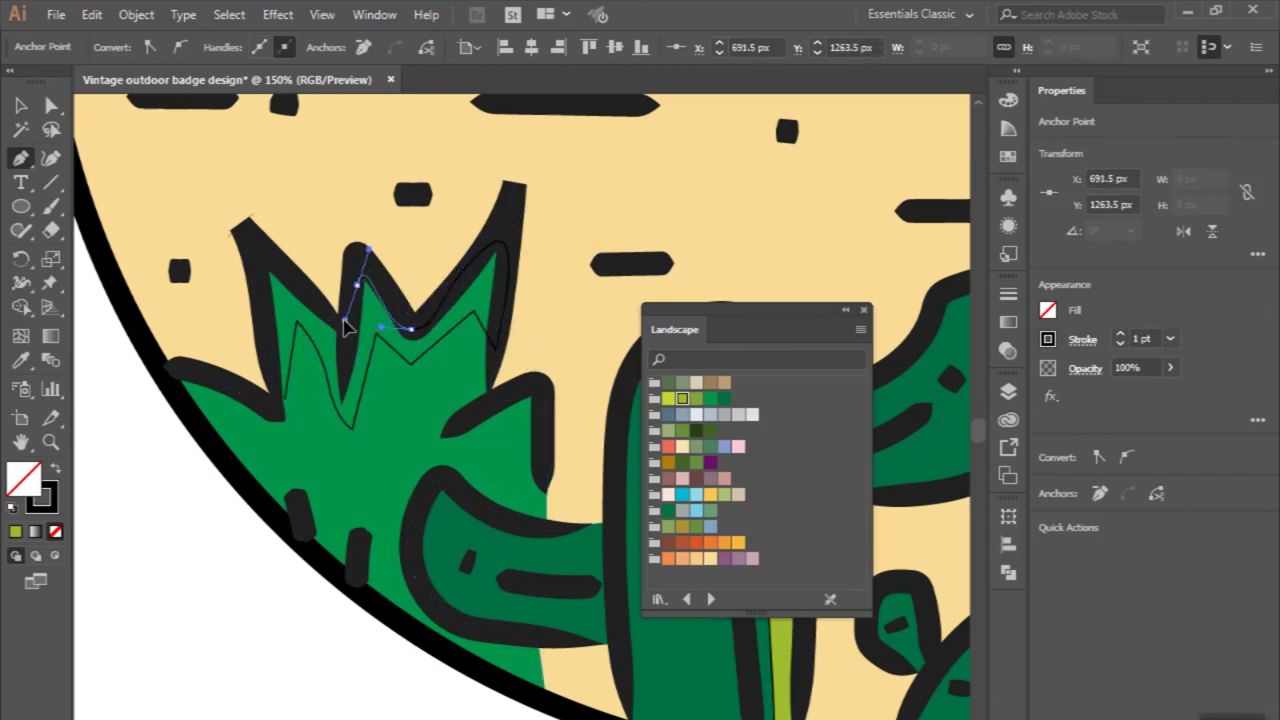
click(333, 325)
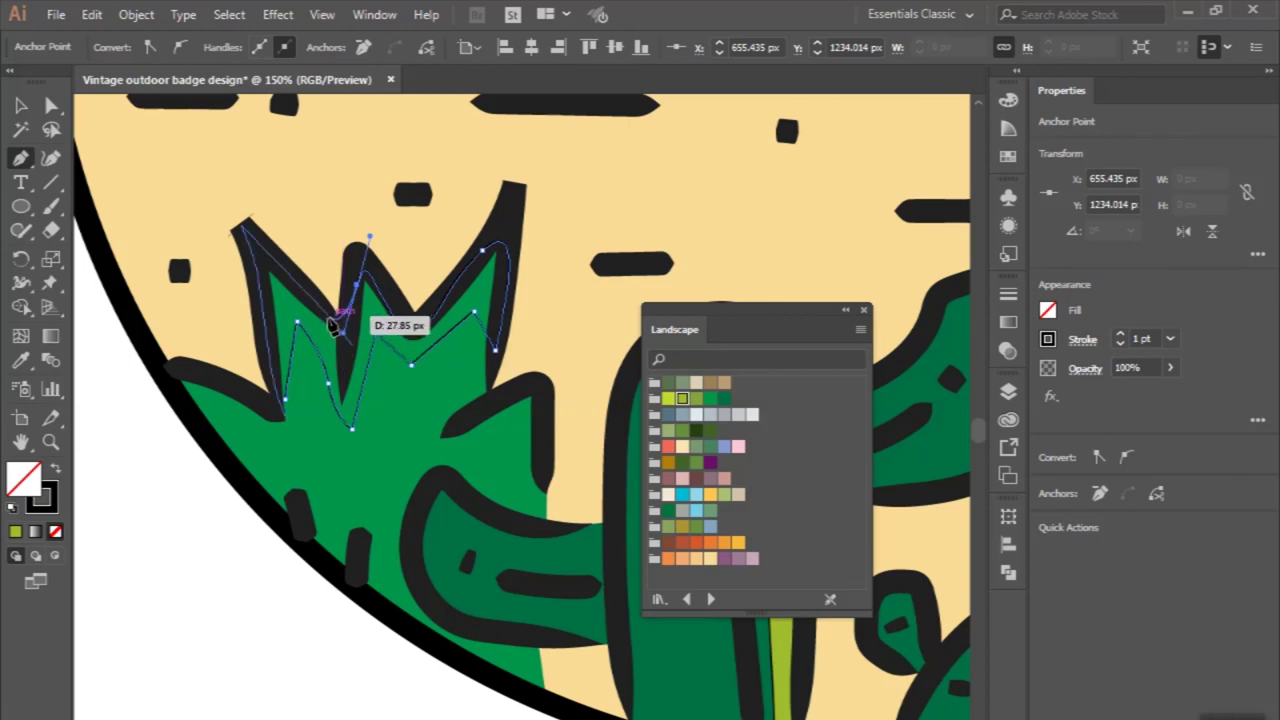
drag(262, 244, 279, 355)
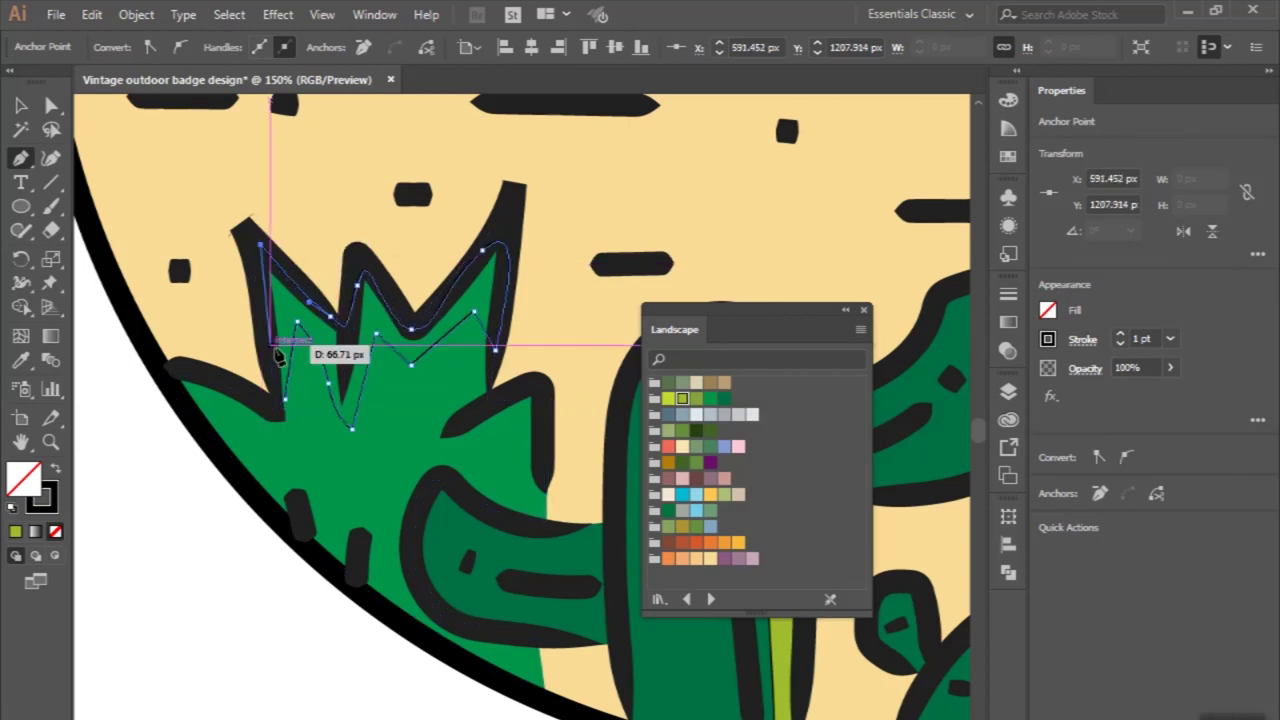
drag(279, 355, 292, 415)
Fill the new highlight with the existing light green and set its stroke to None.
click(33, 365)
key(ctrl+minus)
key(ctrl+minus)
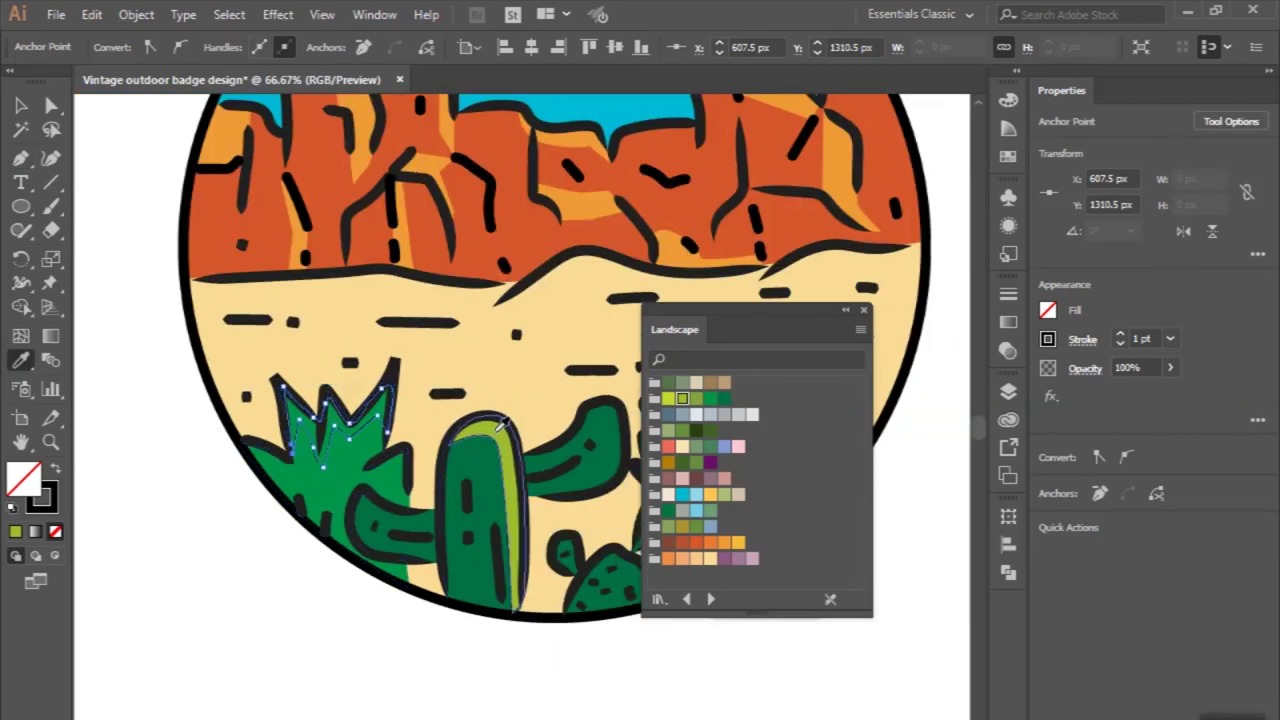
click(496, 429)
click(26, 109)
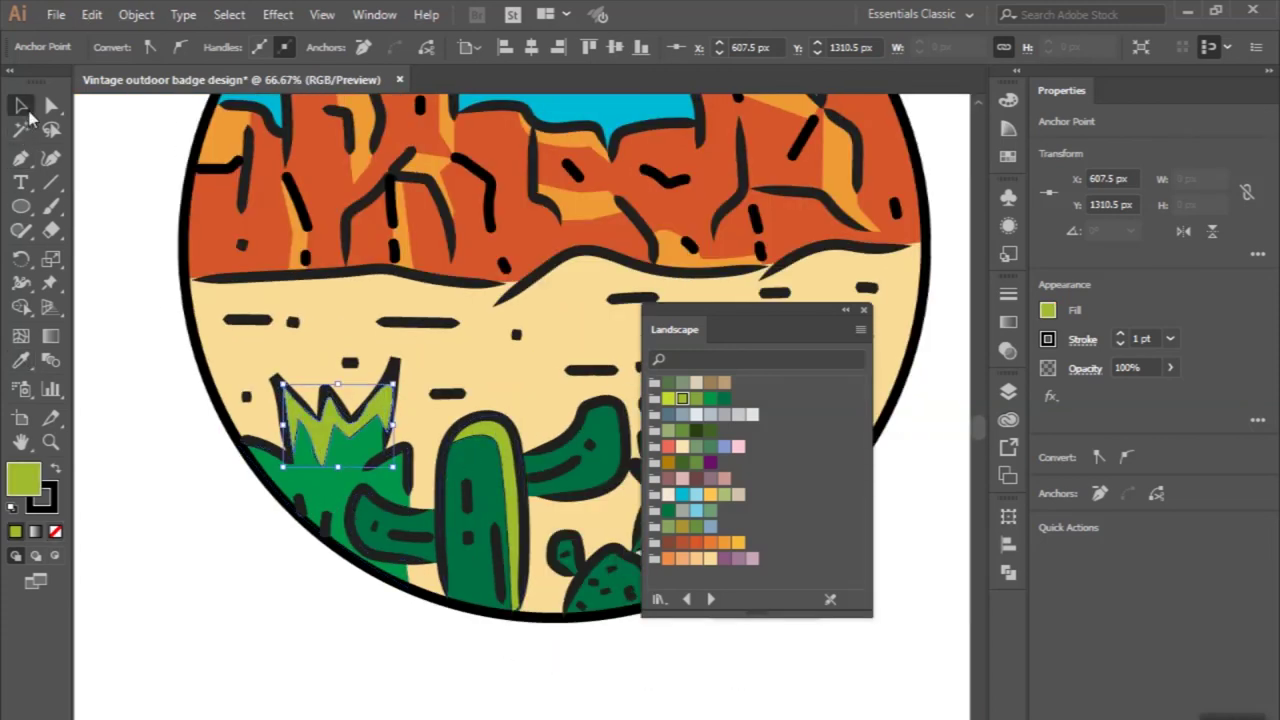
click(44, 492)
key(slash)
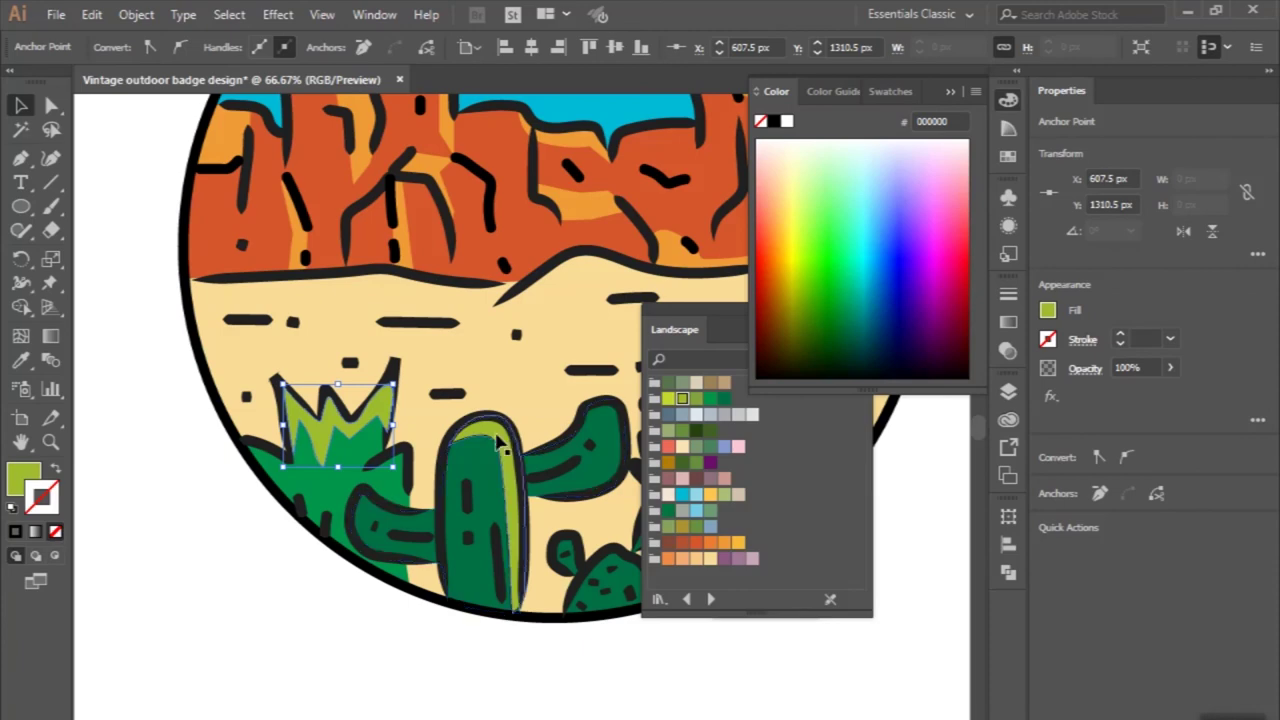
Remove the stroke from the tall cactus's highlight too, then deselect and zoom out.
click(498, 443)
click(56, 531)
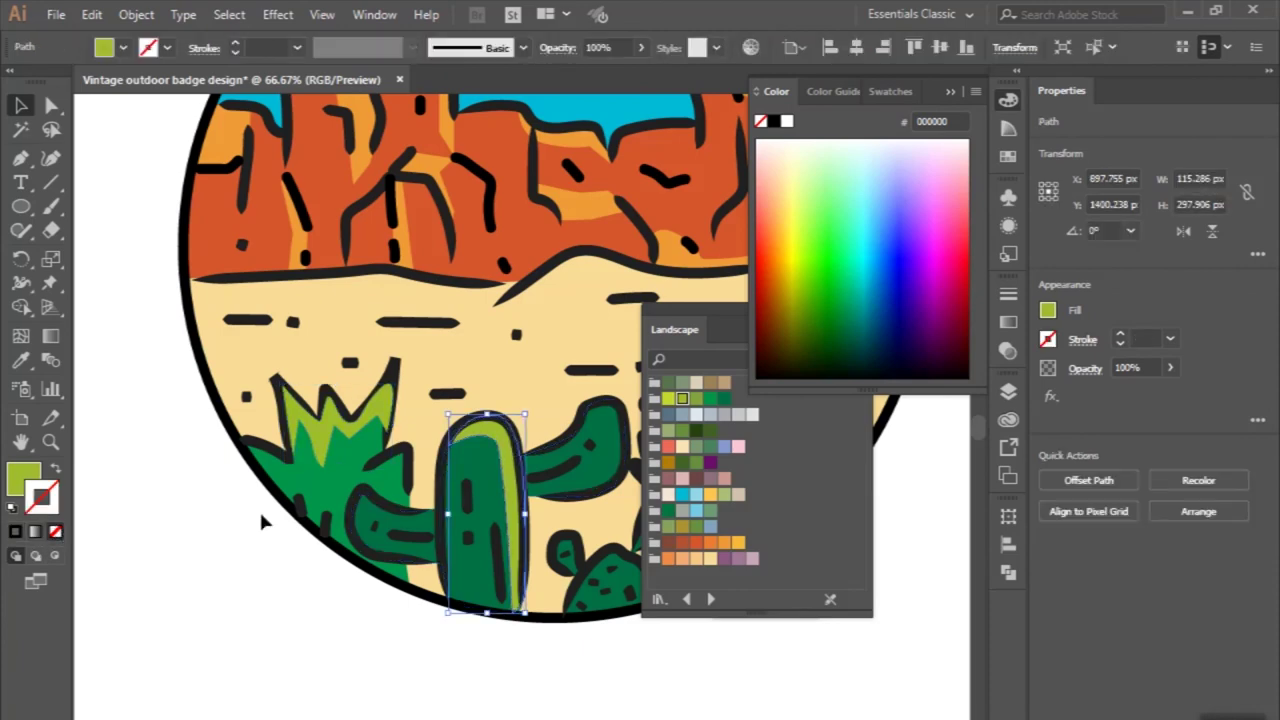
click(258, 453)
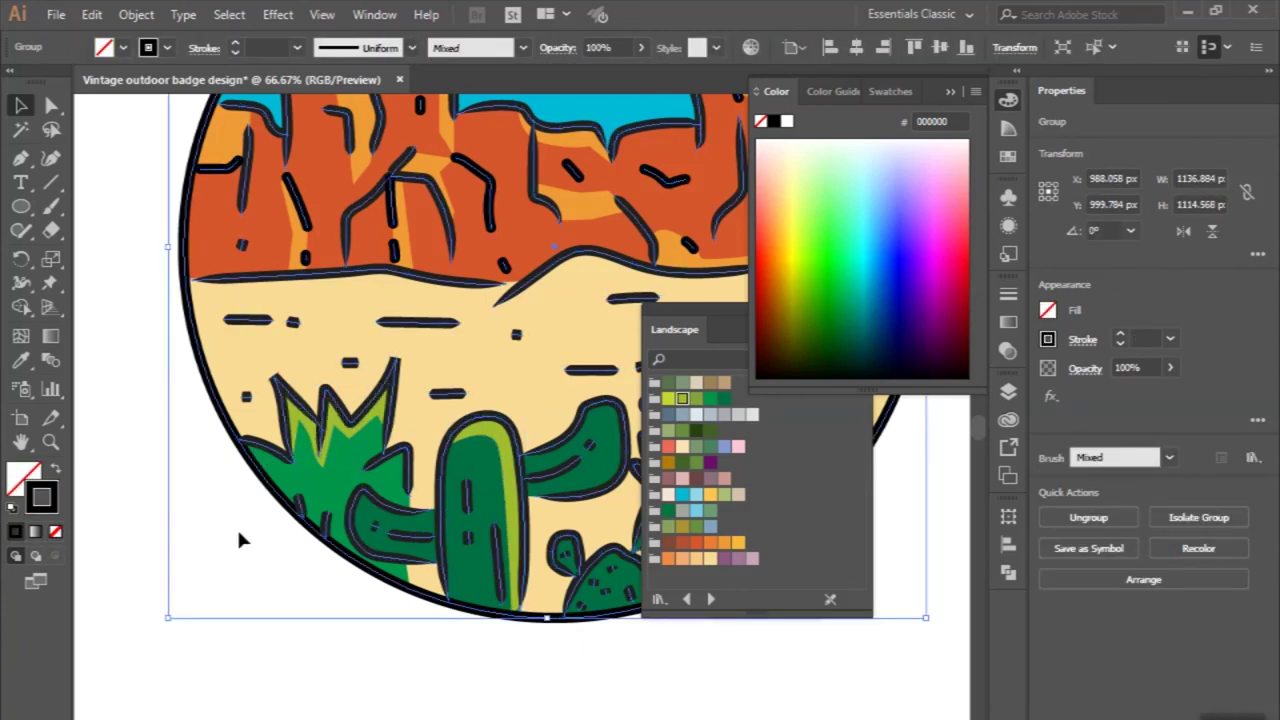
click(236, 526)
key(ctrl+minus)
scroll(340, 470, up, 2)
Trace a curved highlight along the top of the tall cactus's left arm.
scroll(340, 470, up, 1)
key(p)
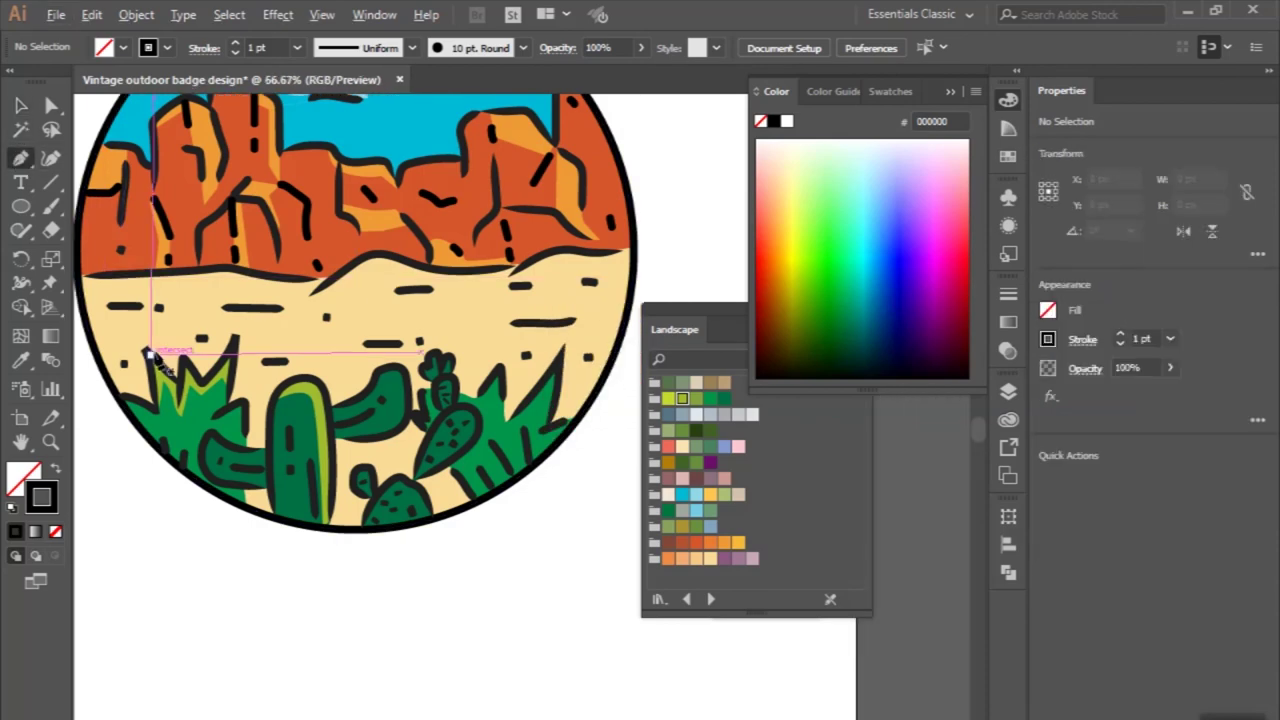
scroll(322, 556, up, 2)
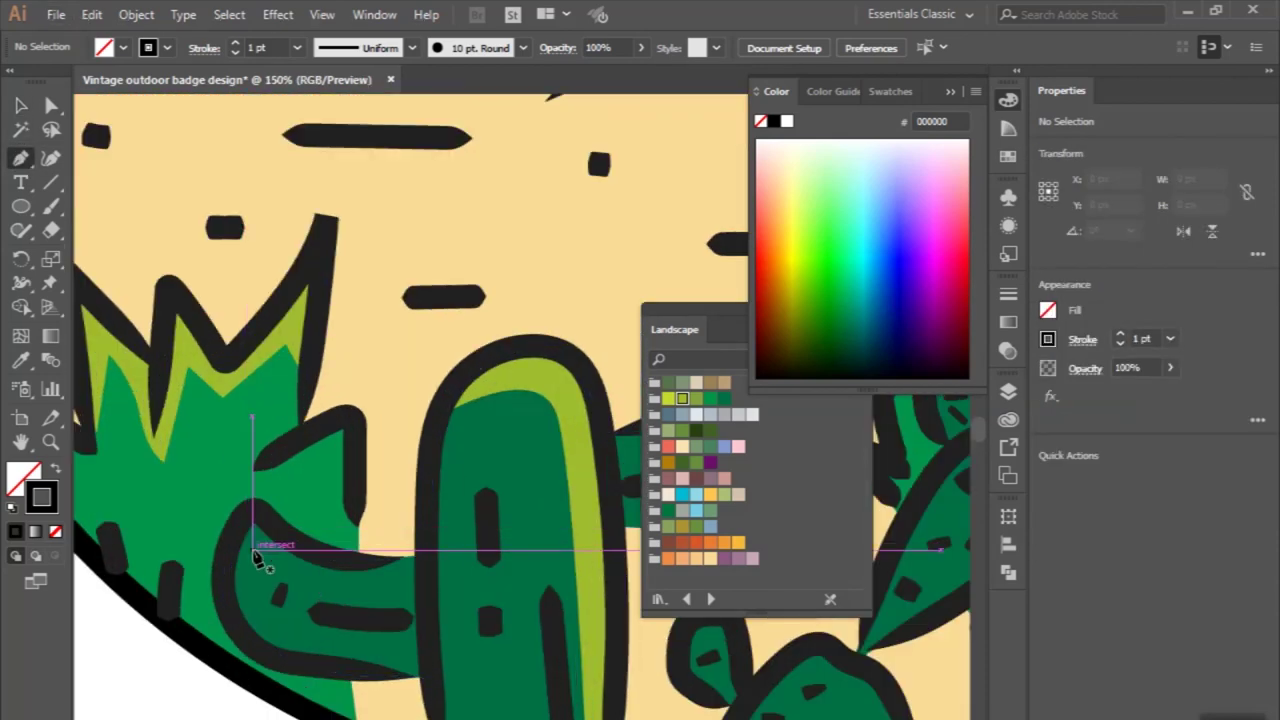
click(426, 575)
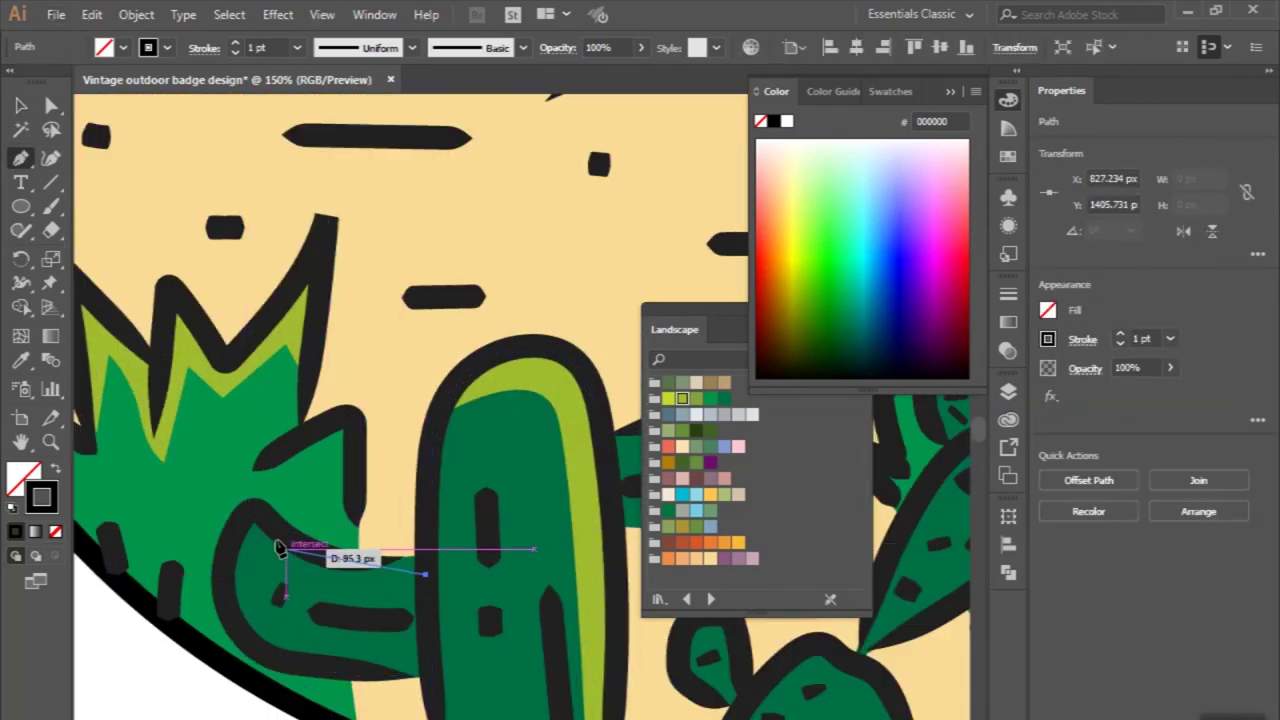
drag(269, 528, 214, 470)
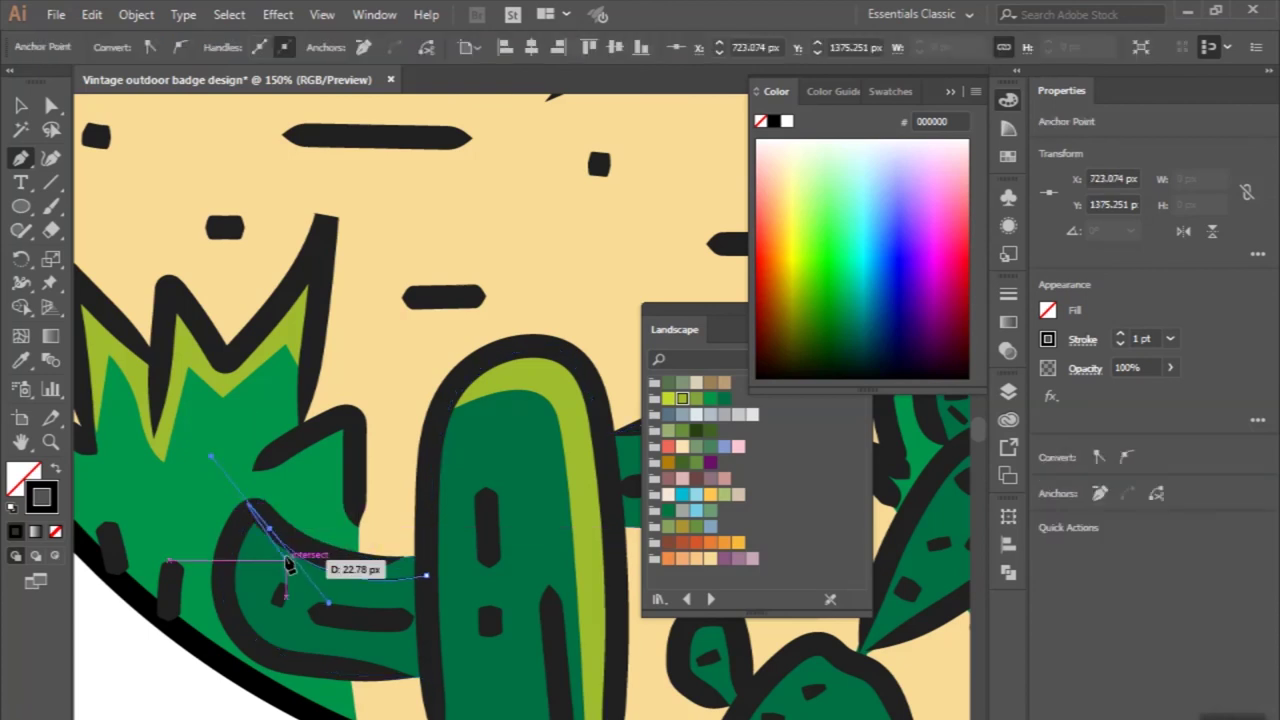
mouse_move(374, 567)
mouse_down()
mouse_move(426, 562)
mouse_move(467, 536)
mouse_move(481, 545)
mouse_up()
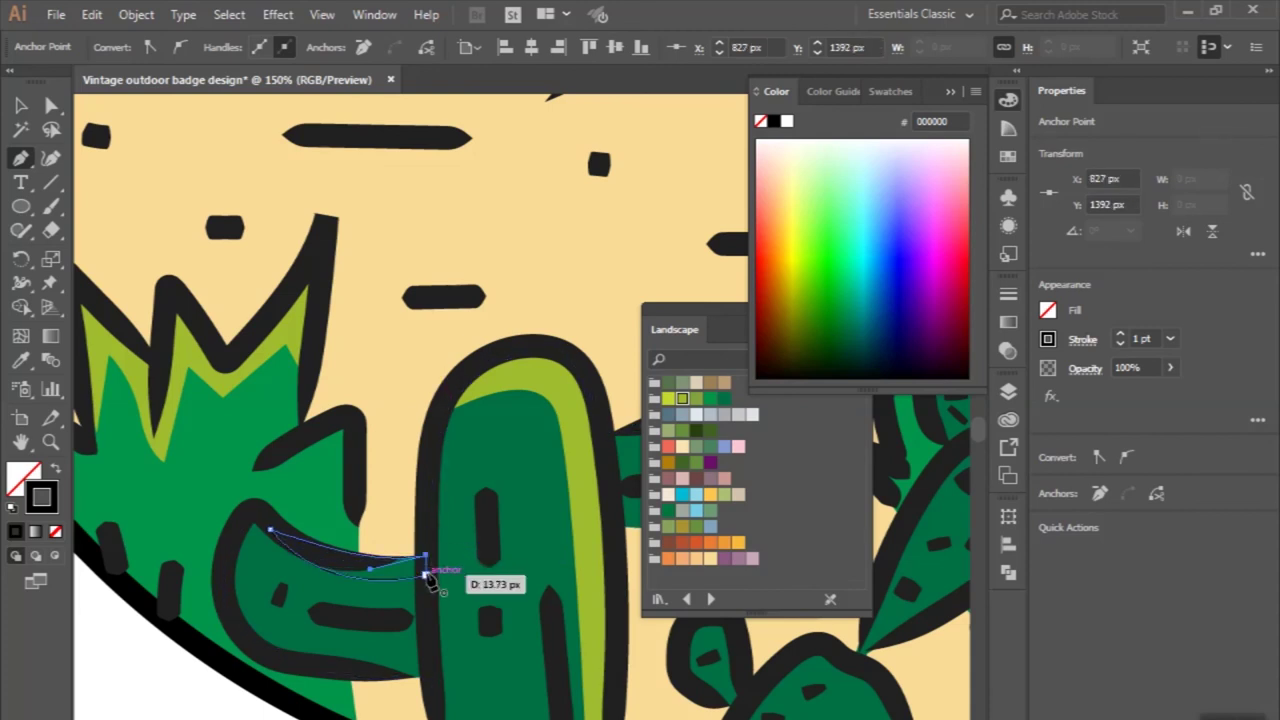
Fill the left-arm highlight light green with the Eyedropper, then deselect.
click(20, 360)
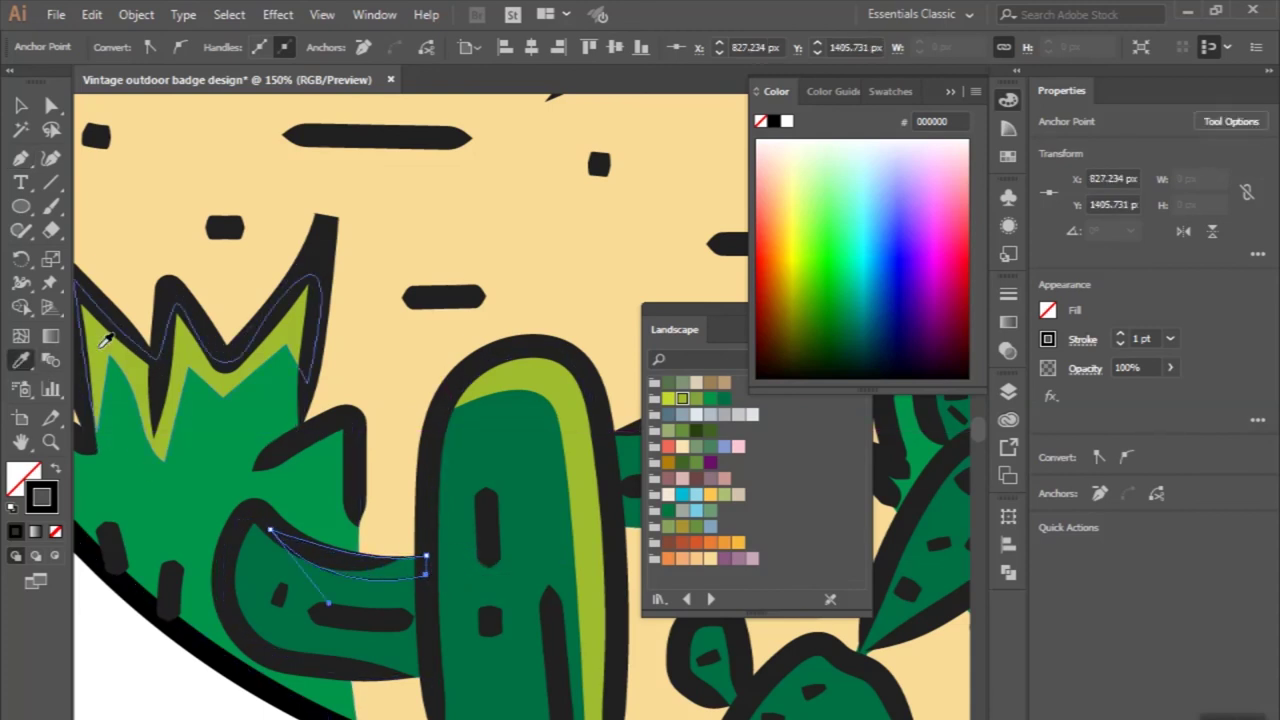
click(101, 345)
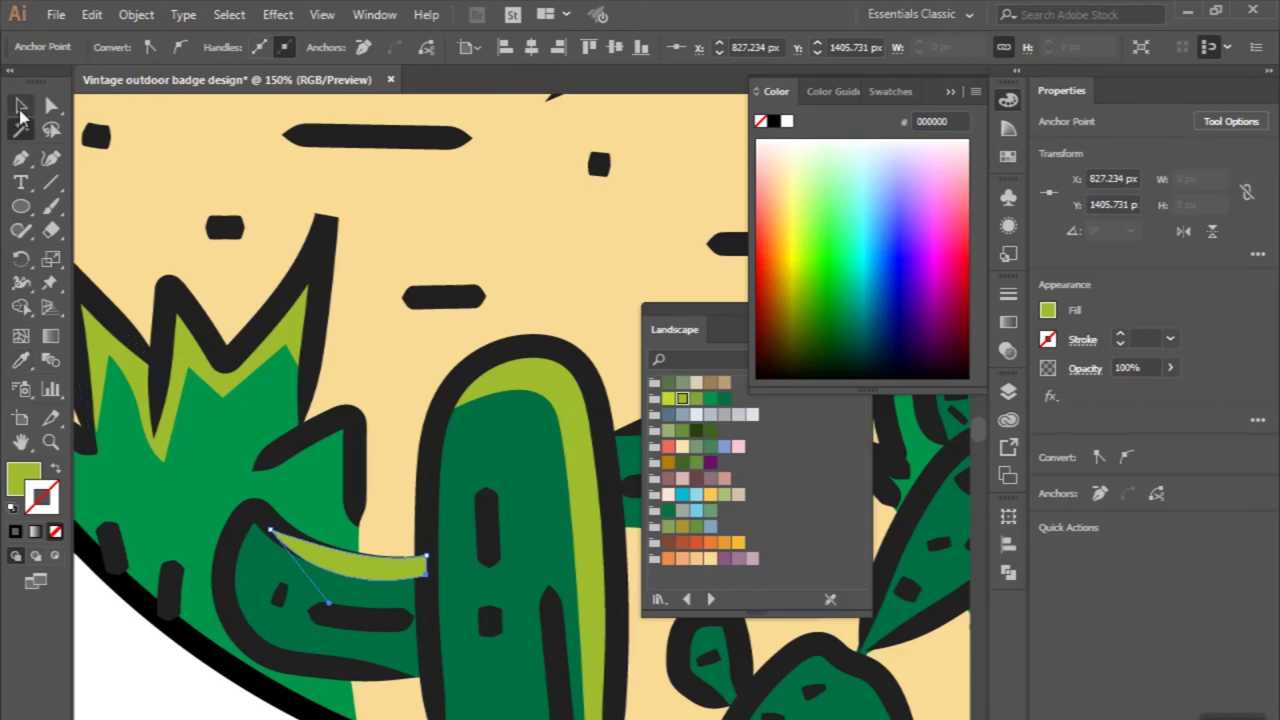
click(20, 105)
click(338, 535)
alt+scroll(338, 530, down, 2)
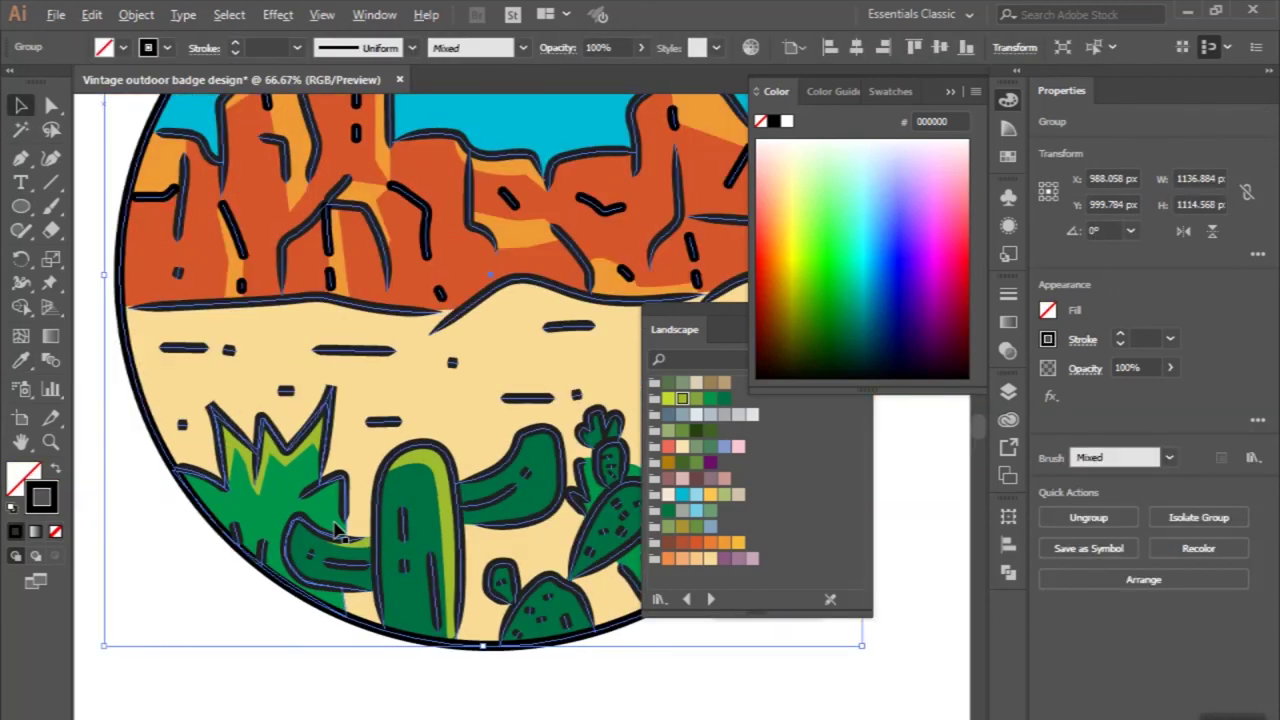
alt+scroll(338, 535, down, 1)
click(311, 611)
scroll(200, 400, down, 1)
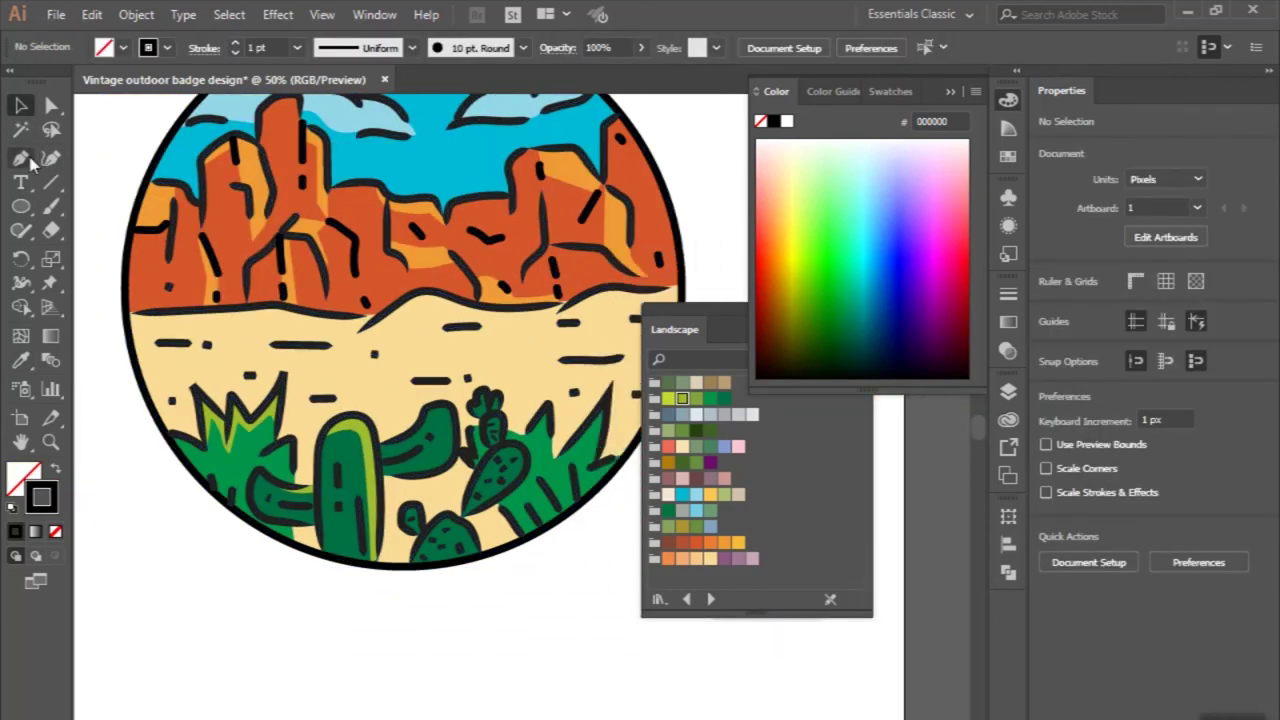
Trace a closed highlight shape along the top of the right cactus arm.
click(22, 158)
alt+scroll(405, 410, up, 3)
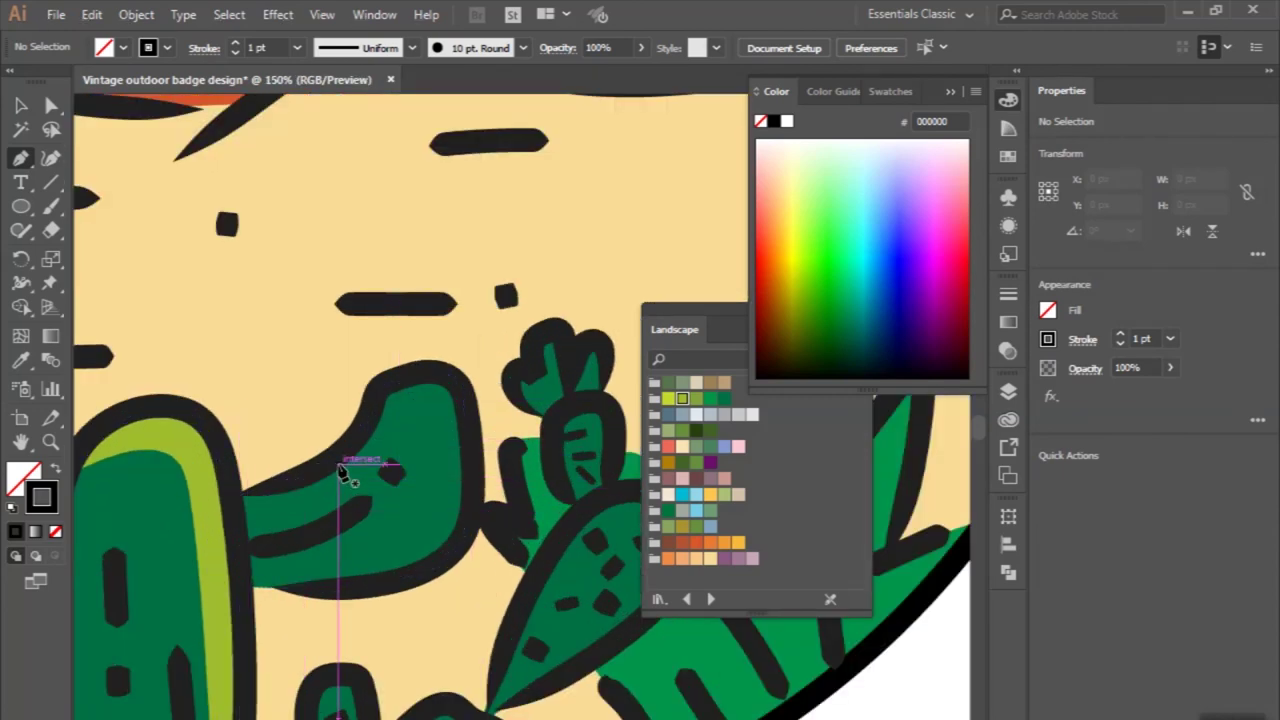
click(338, 464)
drag(422, 408, 448, 445)
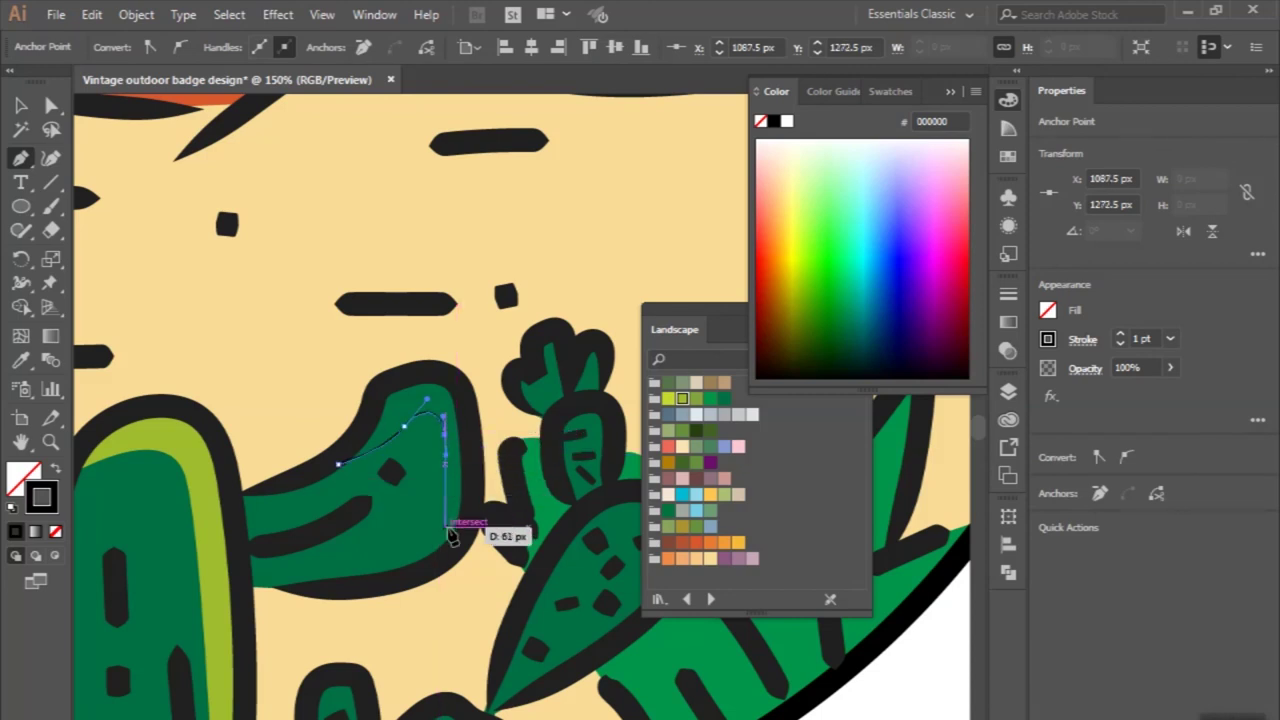
drag(445, 545, 470, 515)
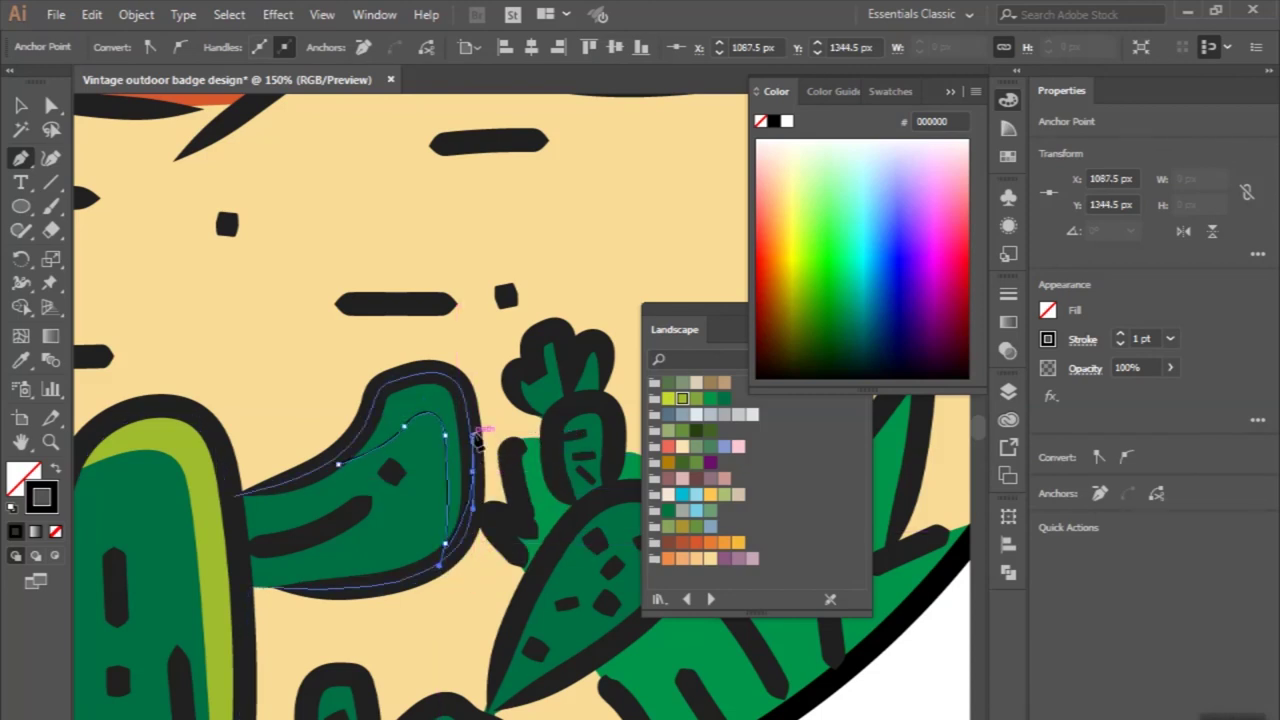
drag(421, 380, 374, 383)
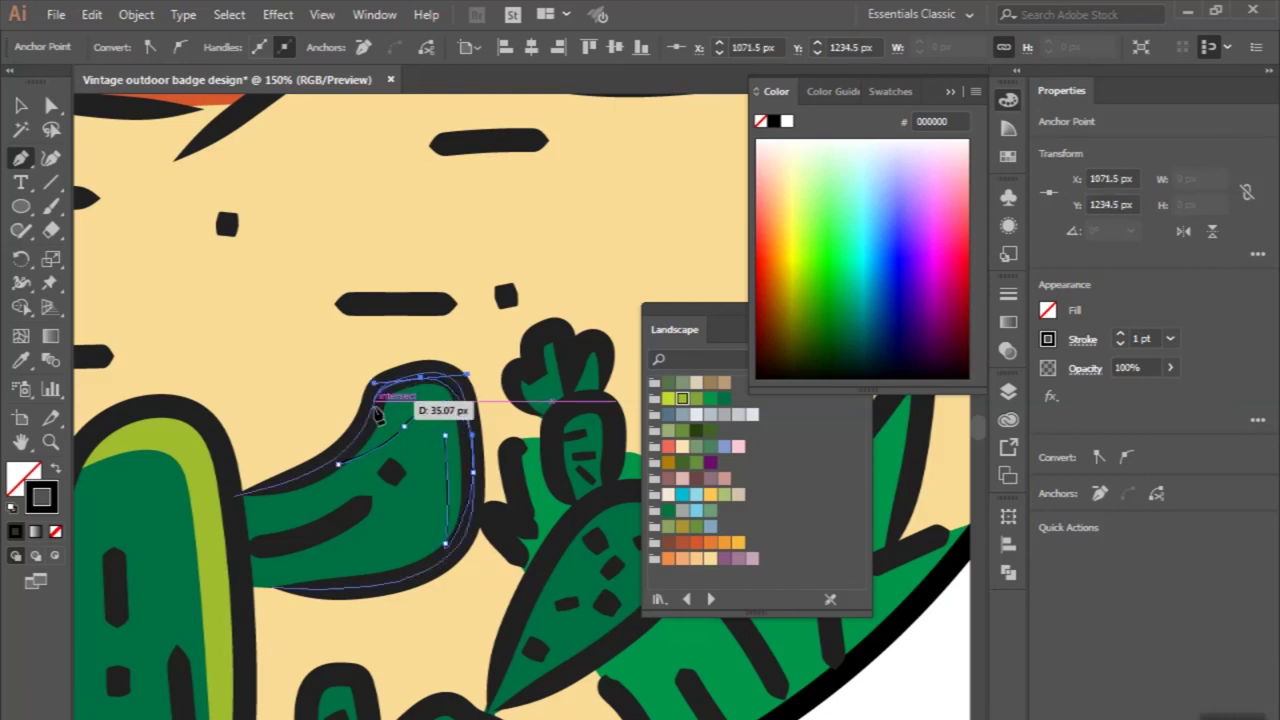
drag(343, 465, 380, 452)
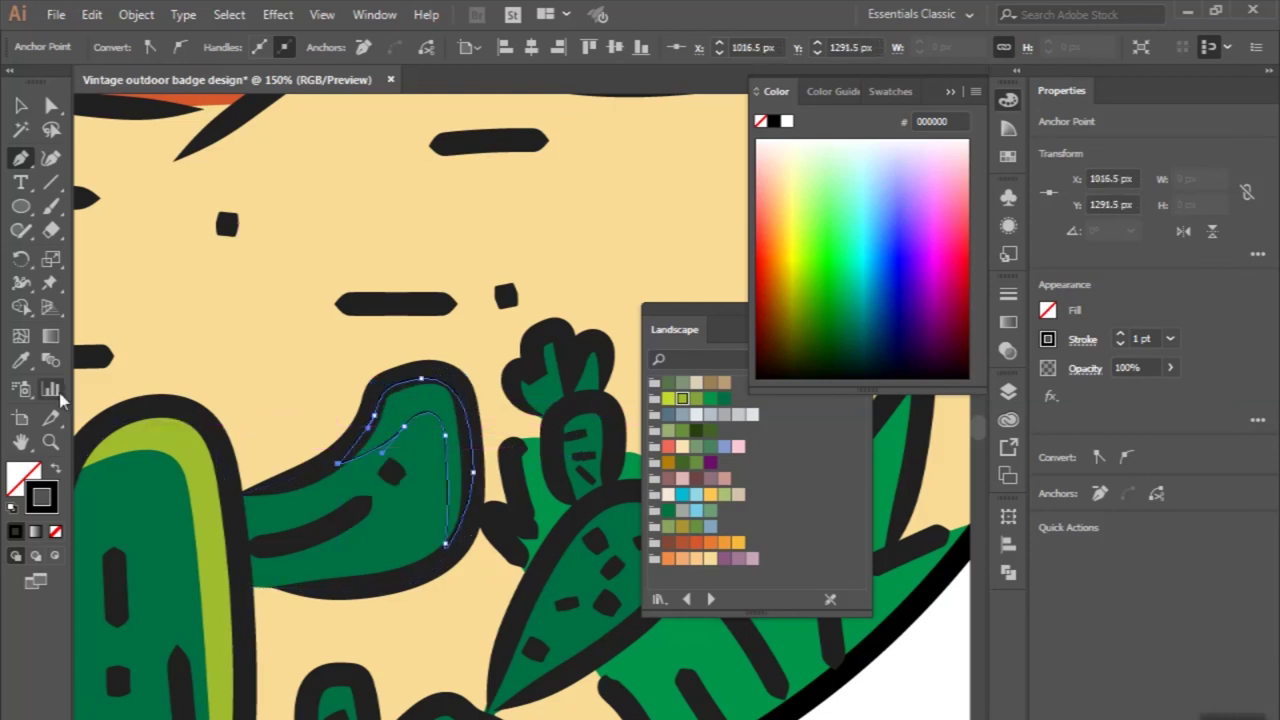
Fill the right-arm highlight light green with no outline, then deselect and view the whole artboard.
click(156, 434)
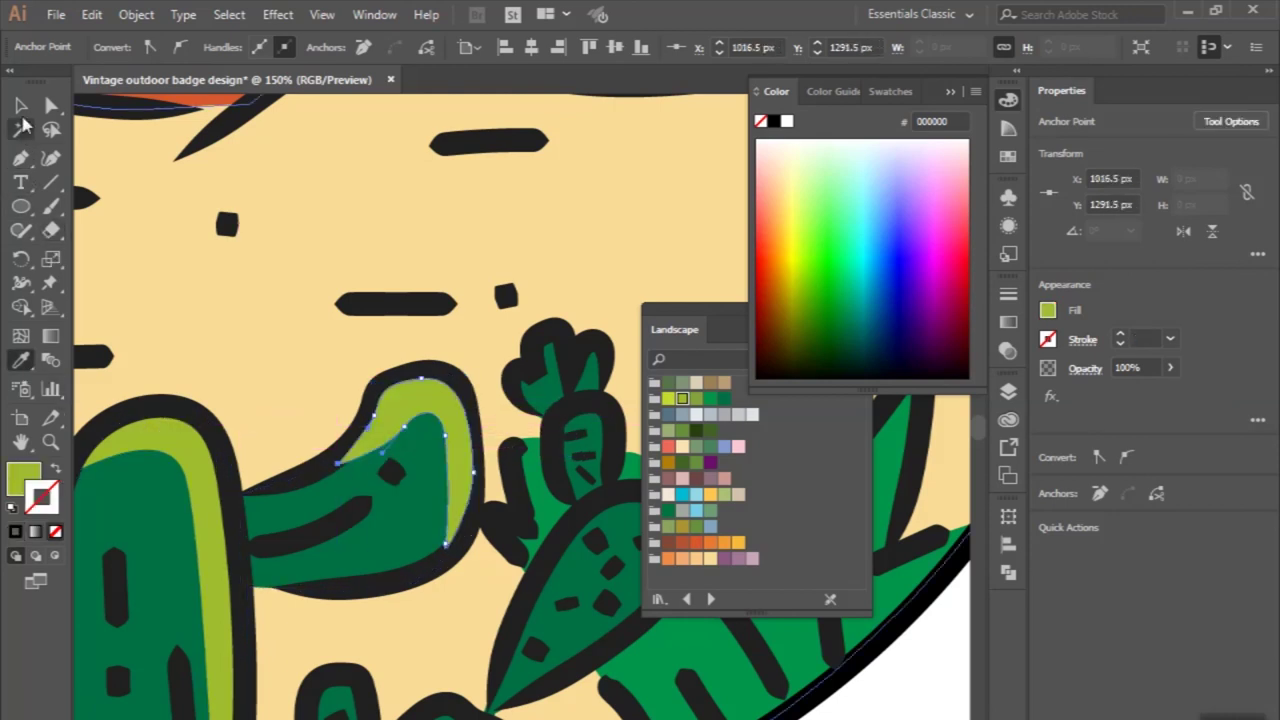
click(21, 106)
click(276, 501)
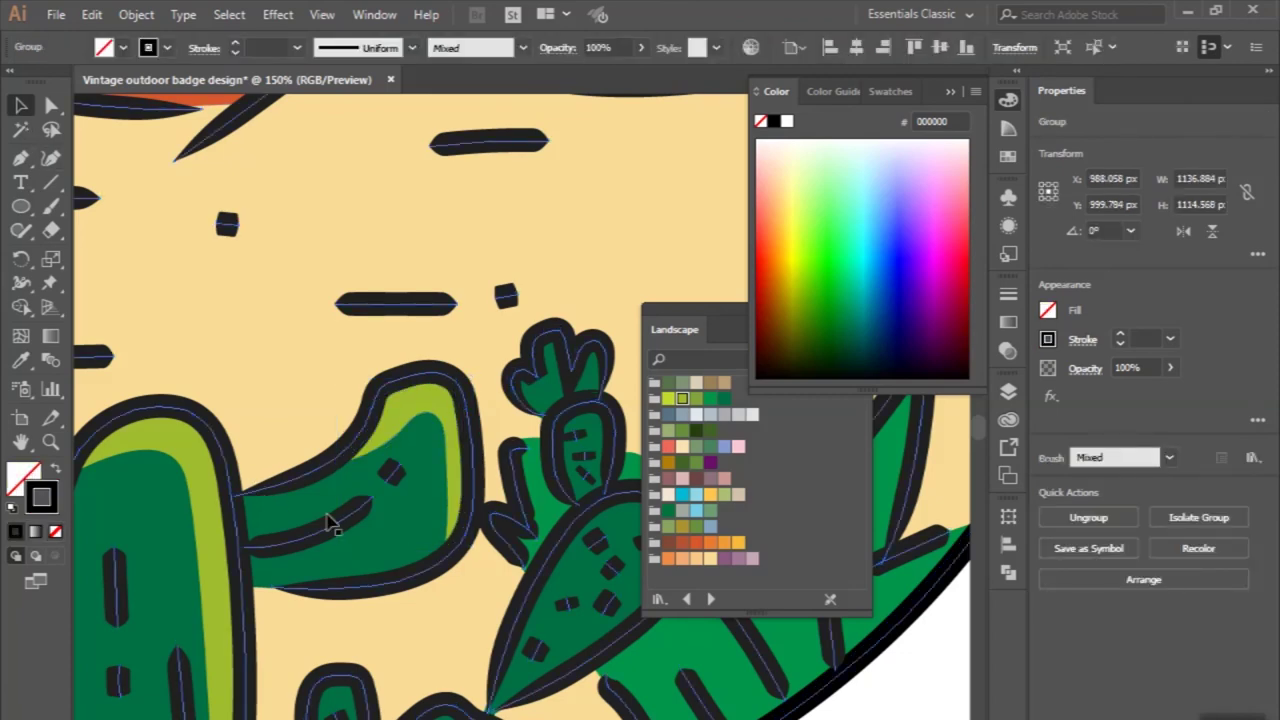
key(ctrl+0)
click(331, 574)
scroll(331, 574, up, 2)
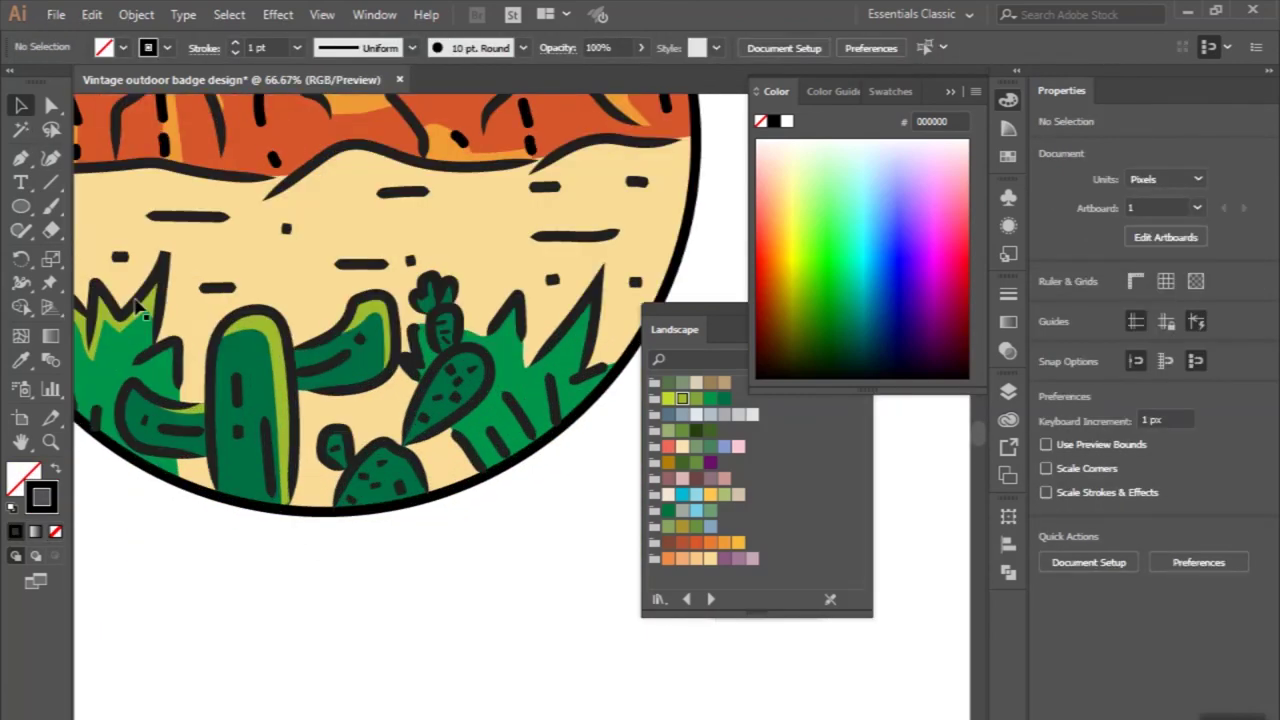
Trace a closed highlight shape on the small prickly-pear pad.
click(21, 158)
scroll(380, 470, up, 2)
scroll(215, 398, up, 1)
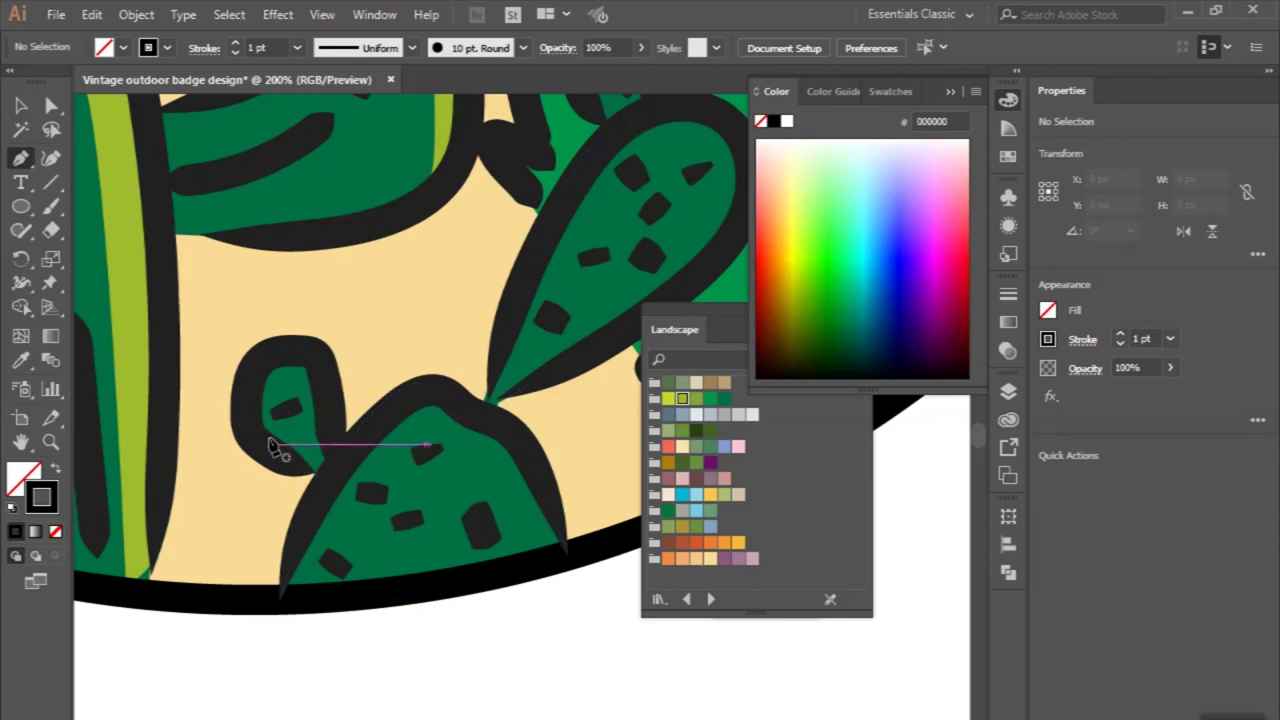
click(262, 436)
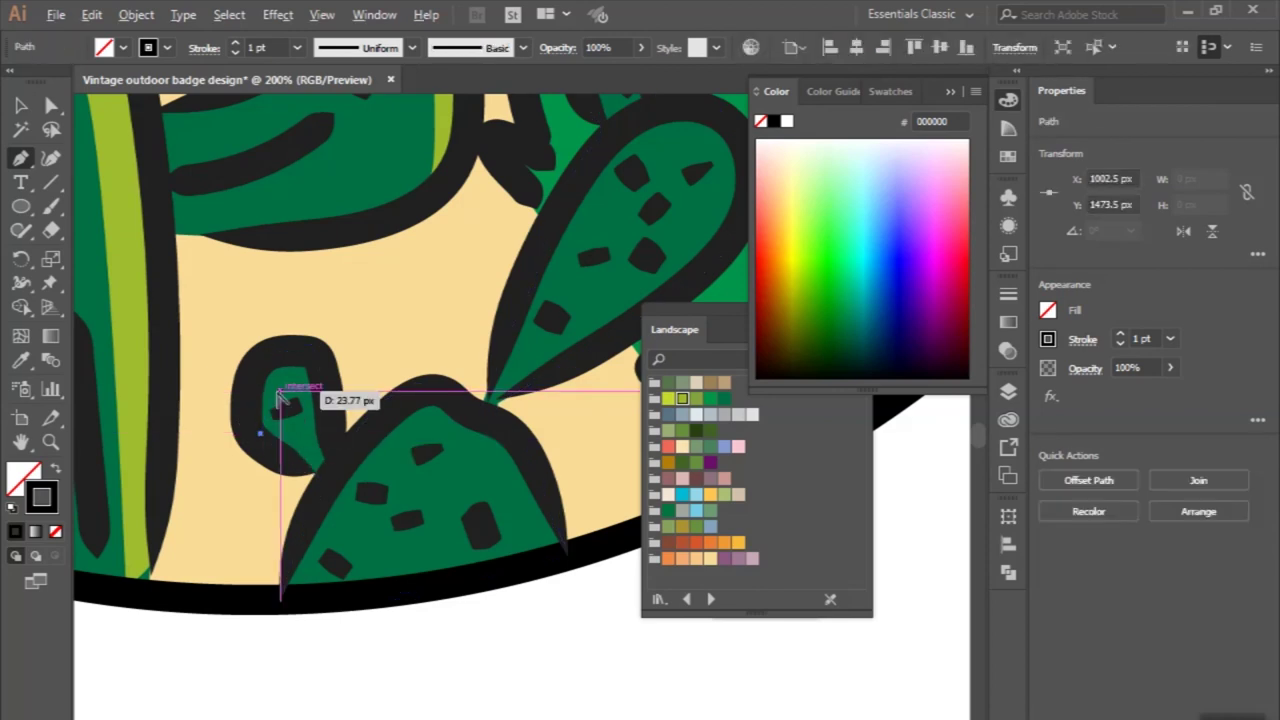
scroll(280, 395, up, 1)
mouse_move(286, 384)
mouse_down()
mouse_move(315, 366)
mouse_move(241, 362)
mouse_up()
click(334, 369)
drag(253, 456, 257, 470)
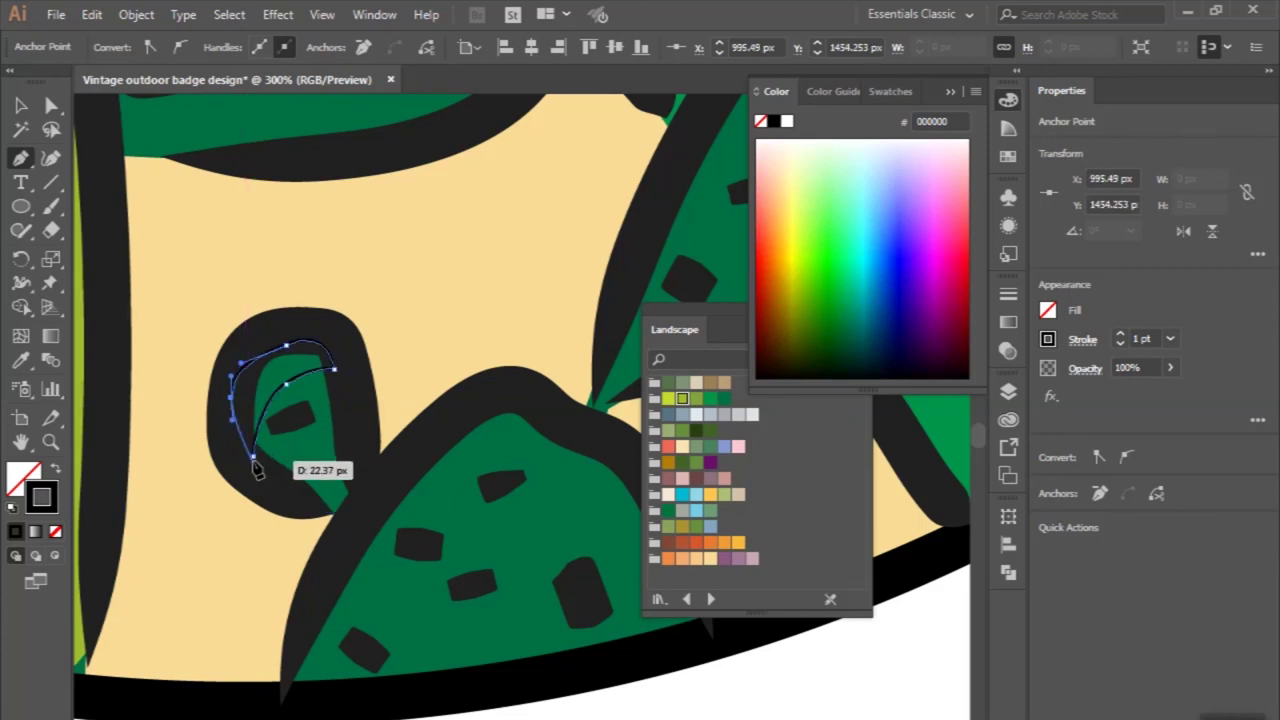
click(253, 457)
Give the small pad highlight a lime-green fill with no stroke.
key(v)
scroll(133, 355, left, 2)
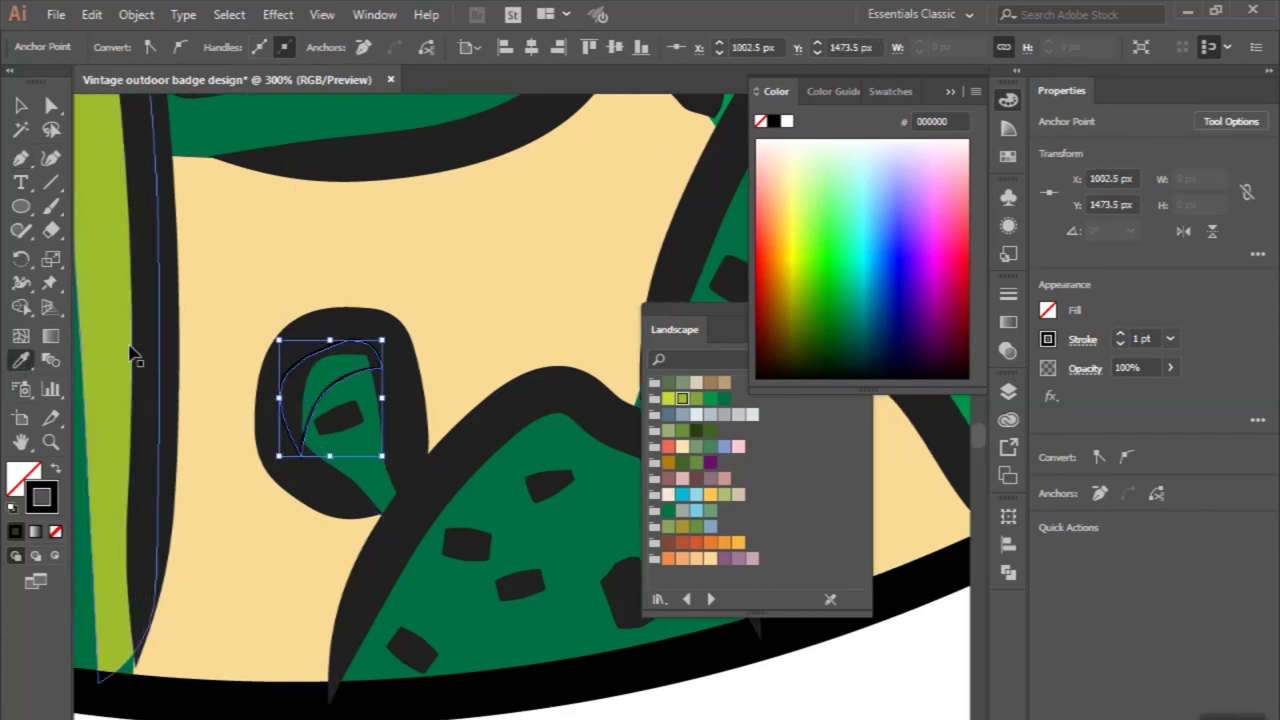
click(100, 340)
key(ctrl+minus)
key(ctrl+minus)
Trace a curved highlight shape on the lower cactus pad.
click(21, 158)
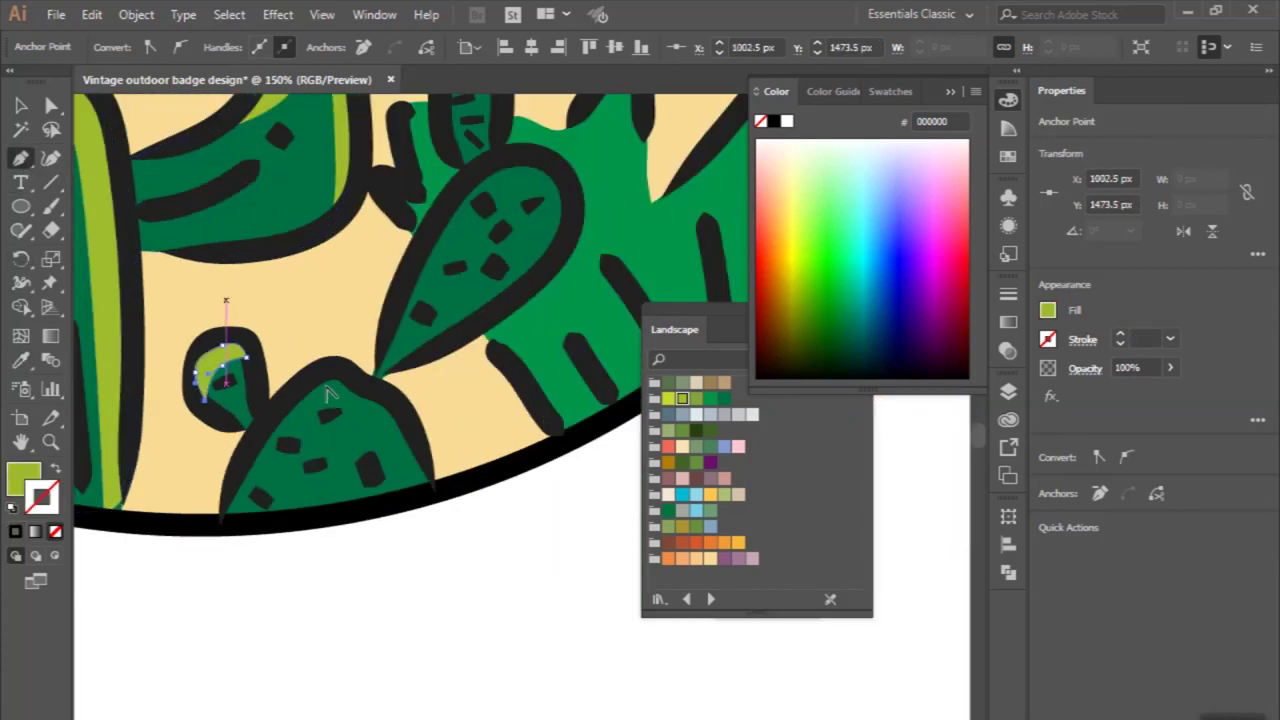
scroll(293, 416, up, 1)
drag(288, 404, 352, 406)
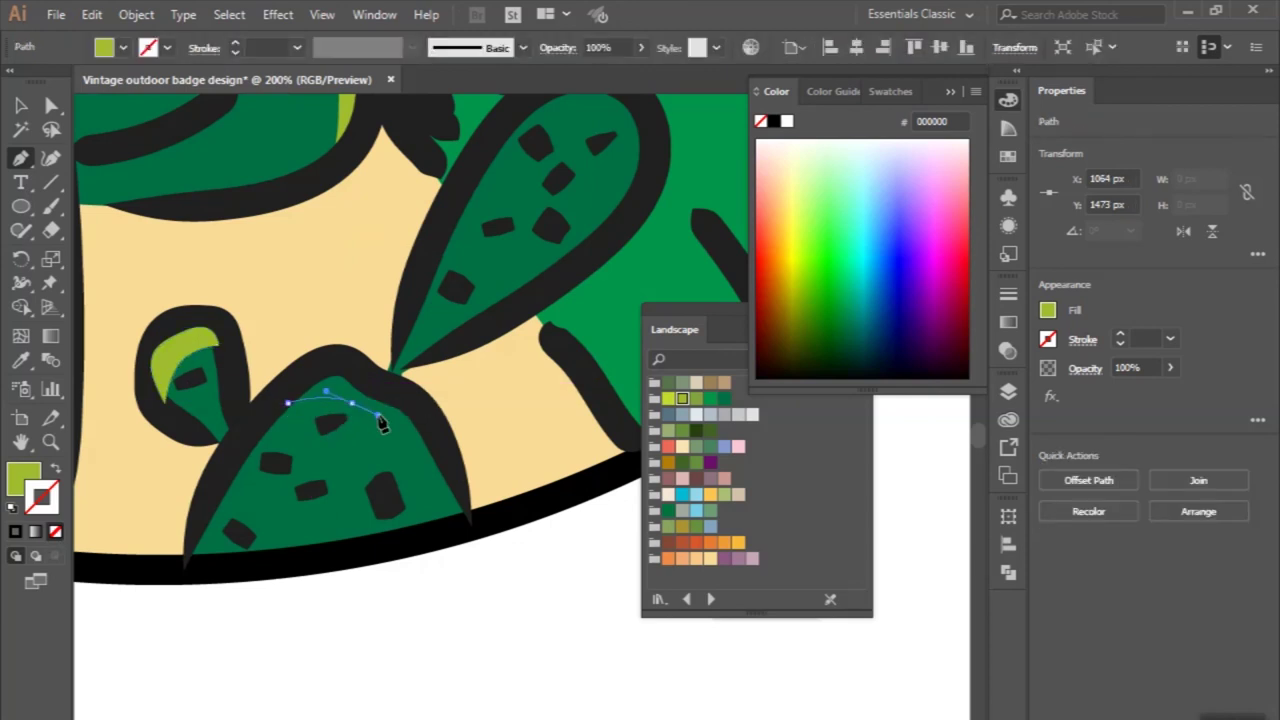
drag(460, 520, 473, 528)
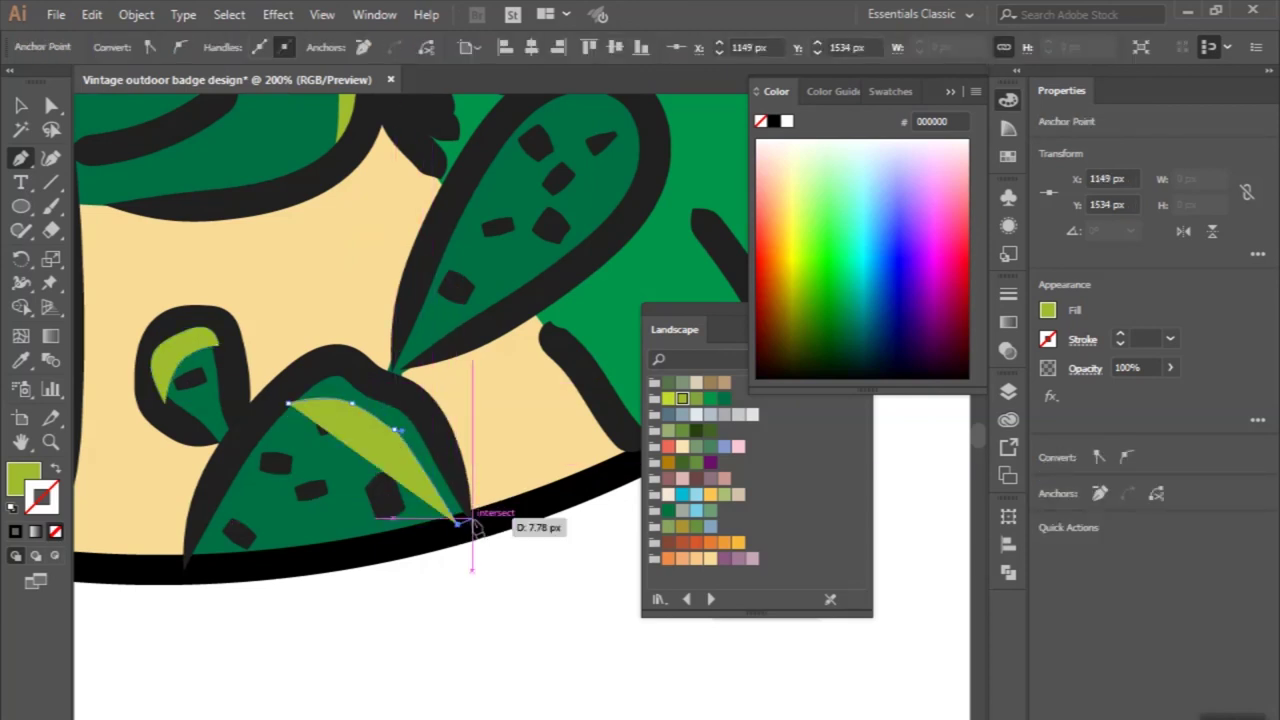
drag(345, 392, 323, 358)
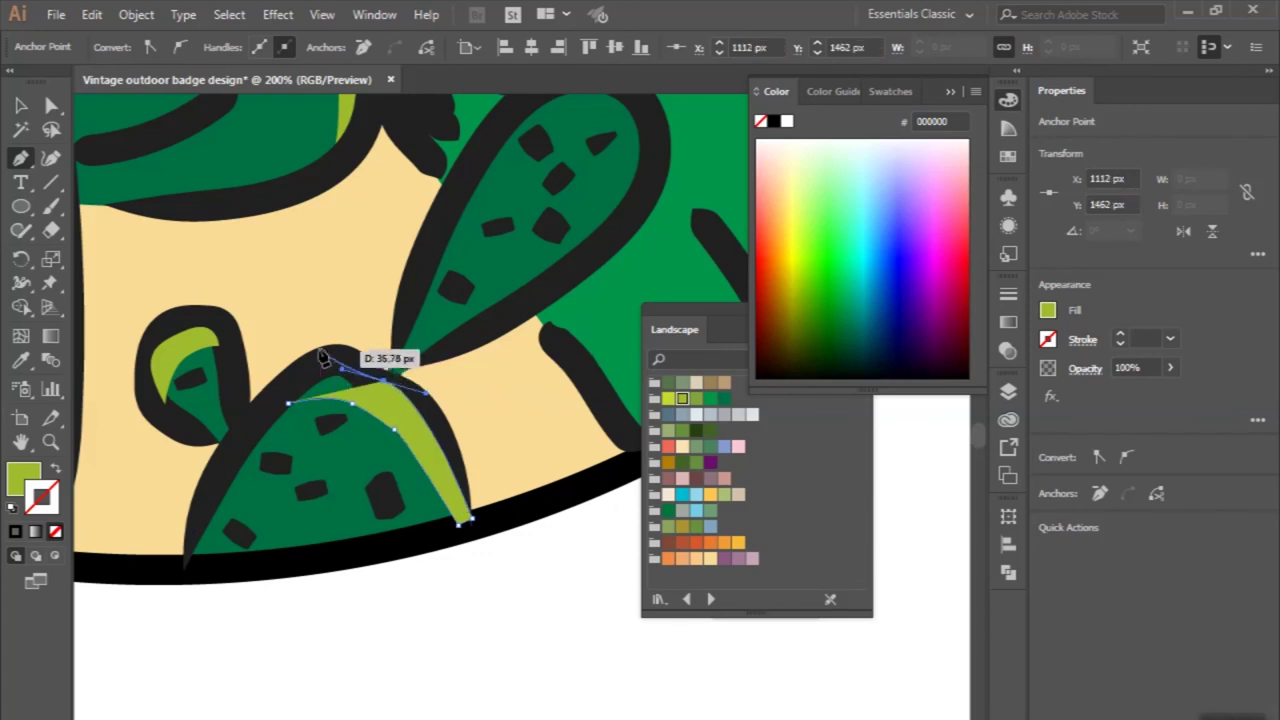
drag(327, 348, 287, 405)
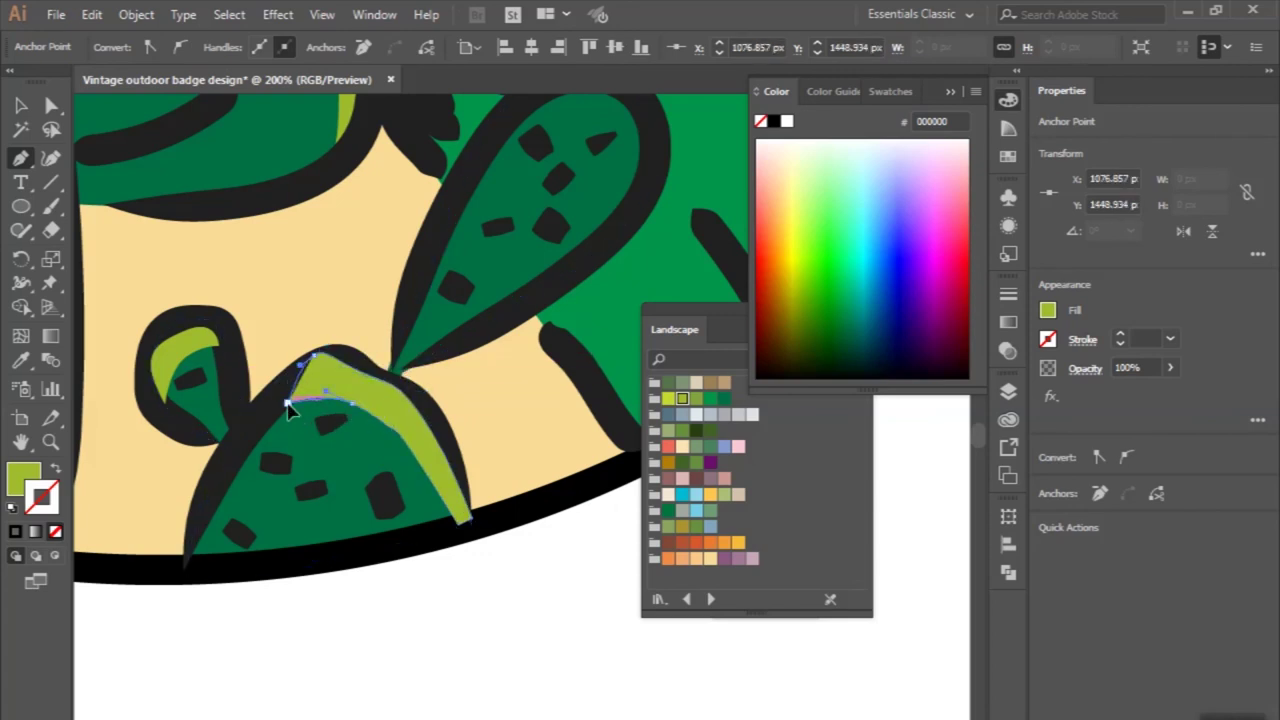
click(287, 405)
Trace a highlight around the upper edge of the large cactus pad.
scroll(400, 330, up, 3)
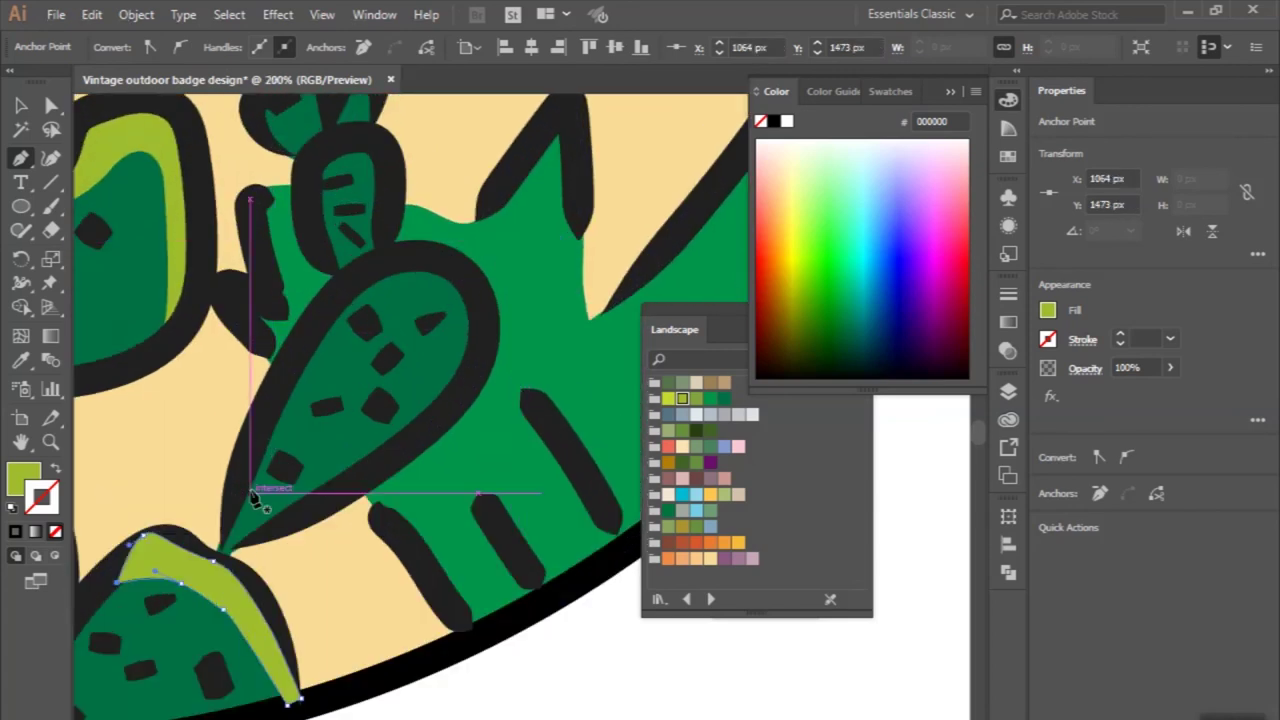
click(230, 524)
drag(395, 293, 445, 296)
drag(466, 355, 466, 389)
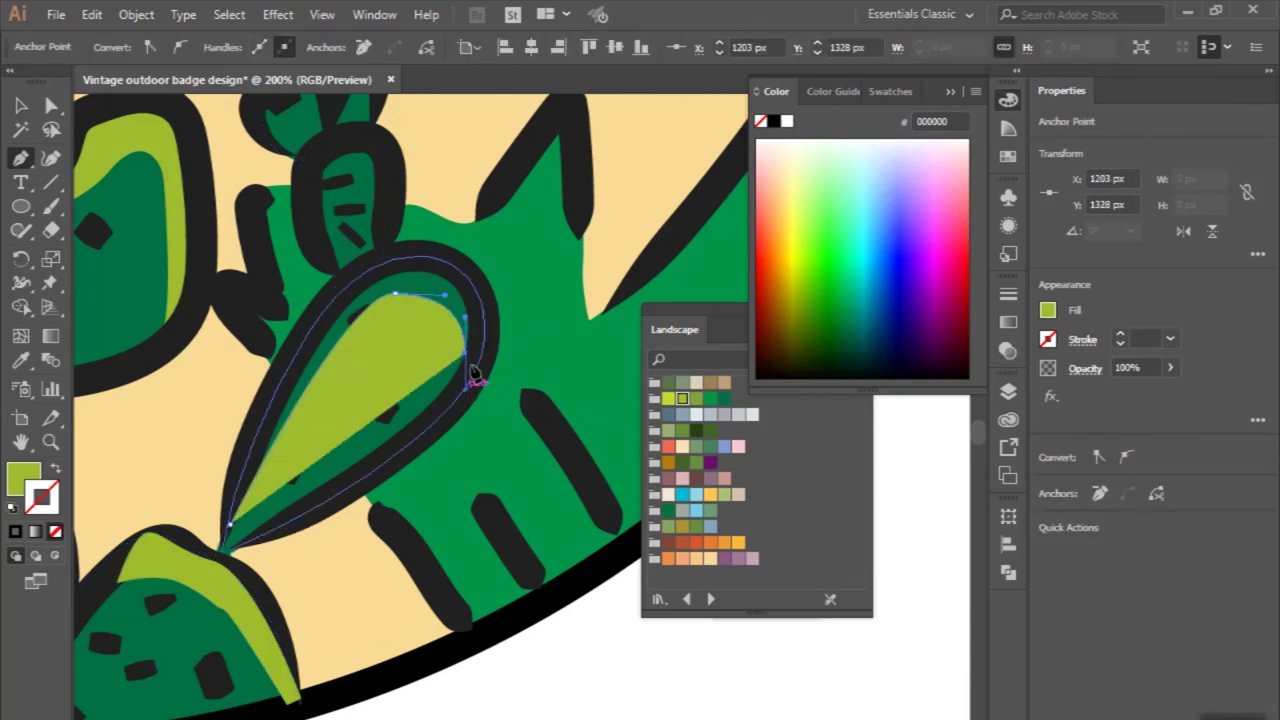
mouse_move(474, 304)
mouse_down()
mouse_move(464, 276)
mouse_move(400, 274)
mouse_up()
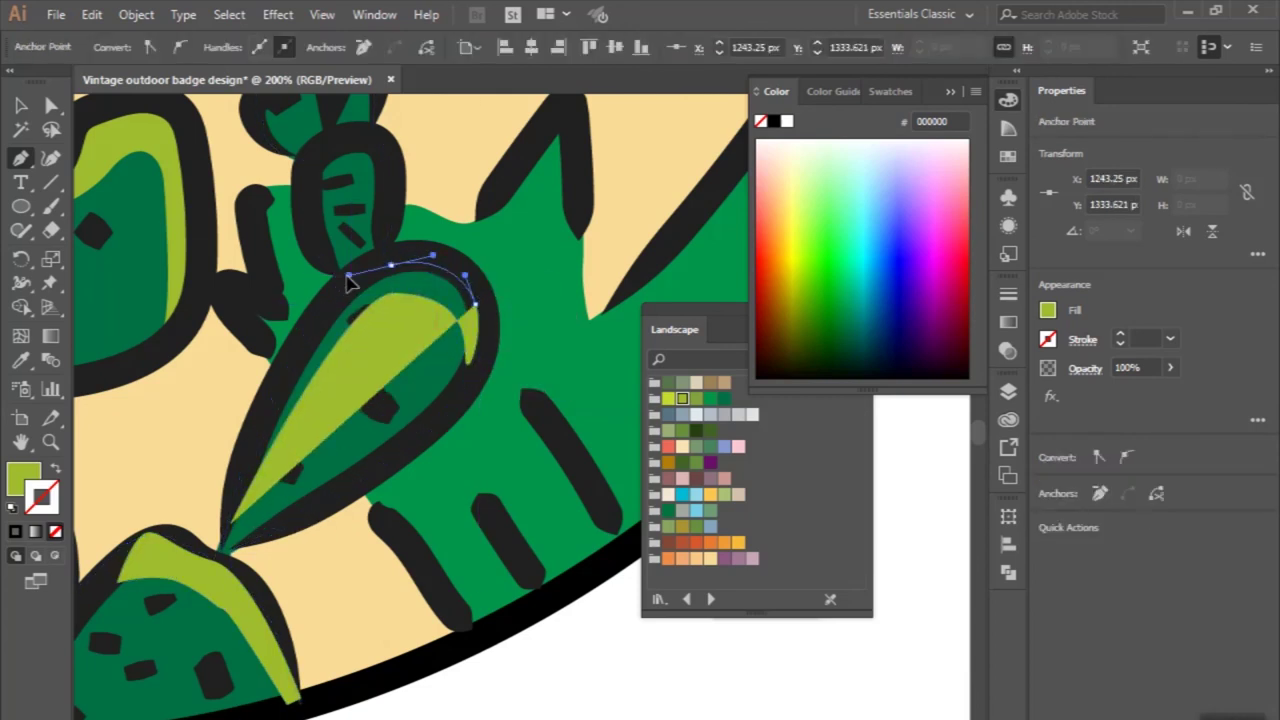
click(343, 273)
drag(266, 407, 254, 455)
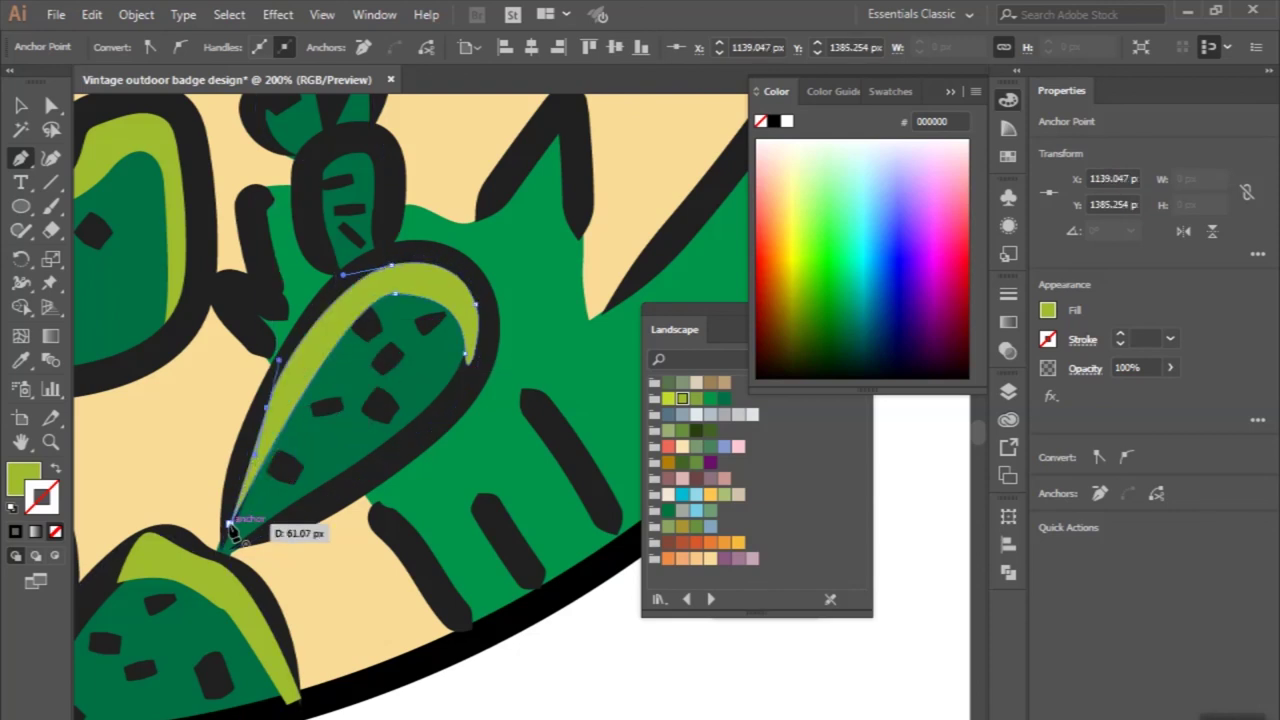
click(230, 527)
Outline a highlight shape over the cactus flower top.
scroll(230, 527, down, 1)
scroll(243, 514, up, 3)
scroll(371, 343, up, 2)
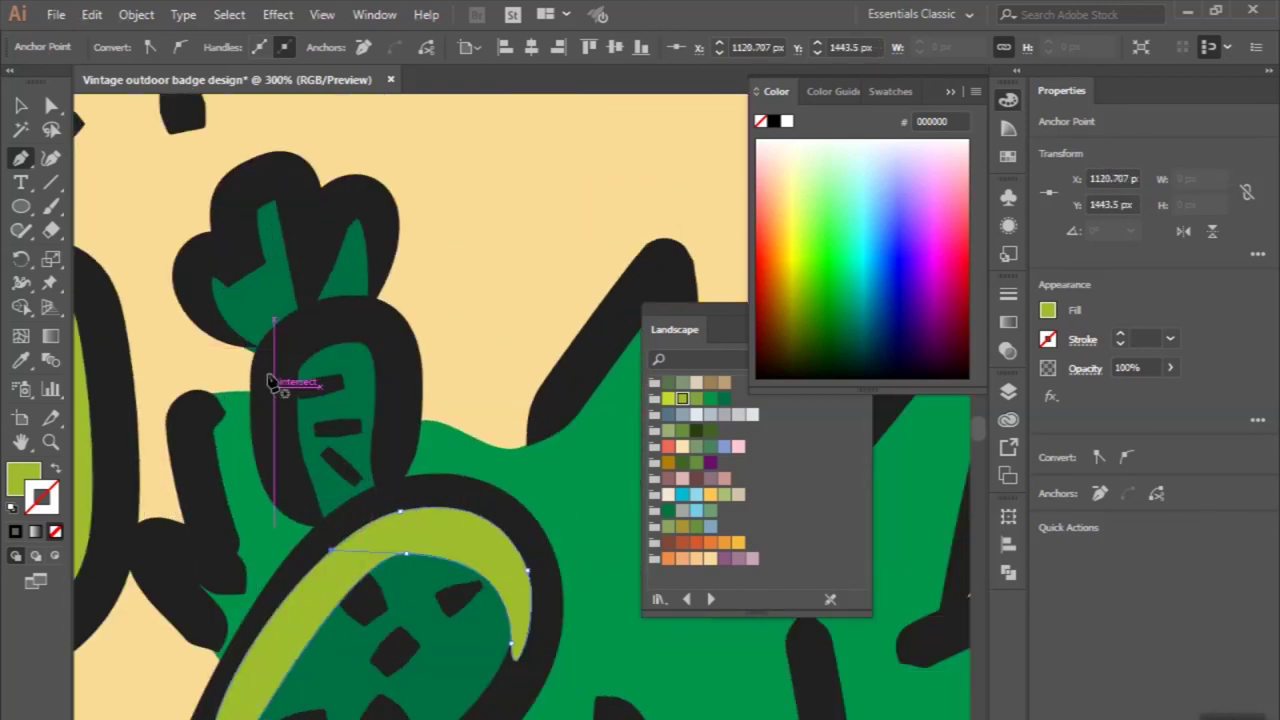
mouse_move(204, 283)
mouse_down()
mouse_move(240, 312)
mouse_move(285, 300)
mouse_move(305, 277)
mouse_up()
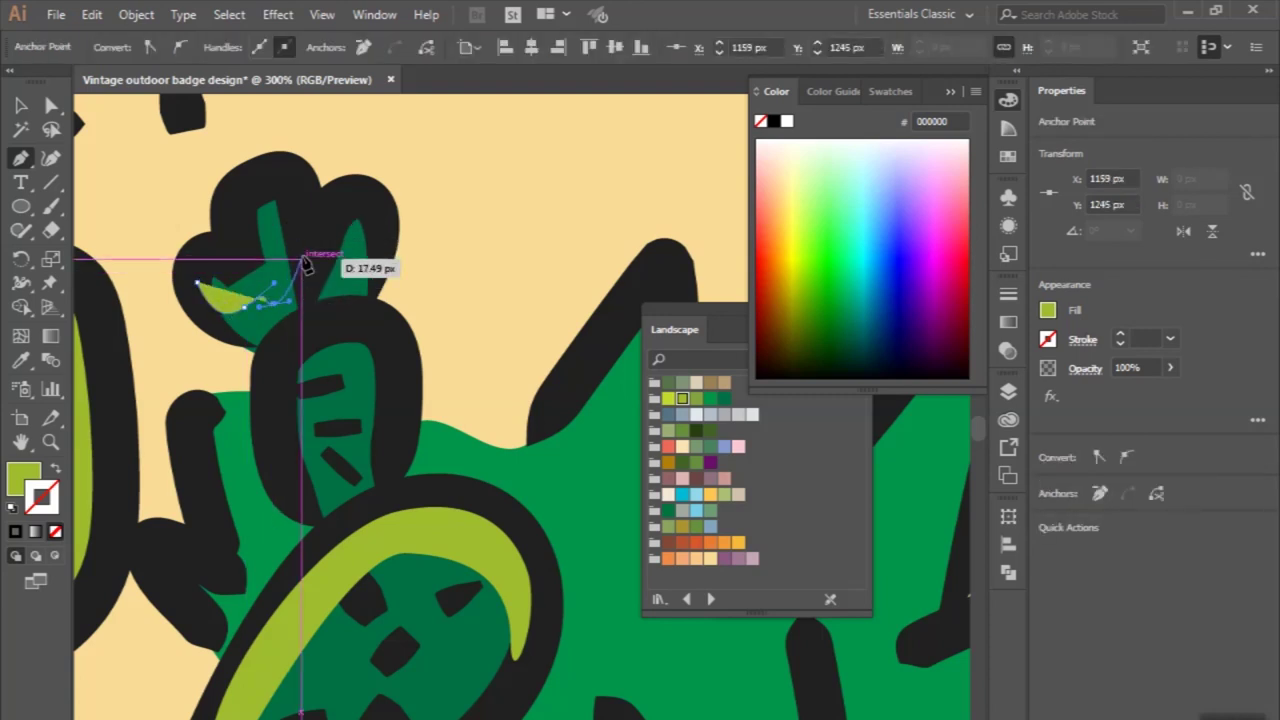
click(313, 259)
click(374, 259)
click(360, 204)
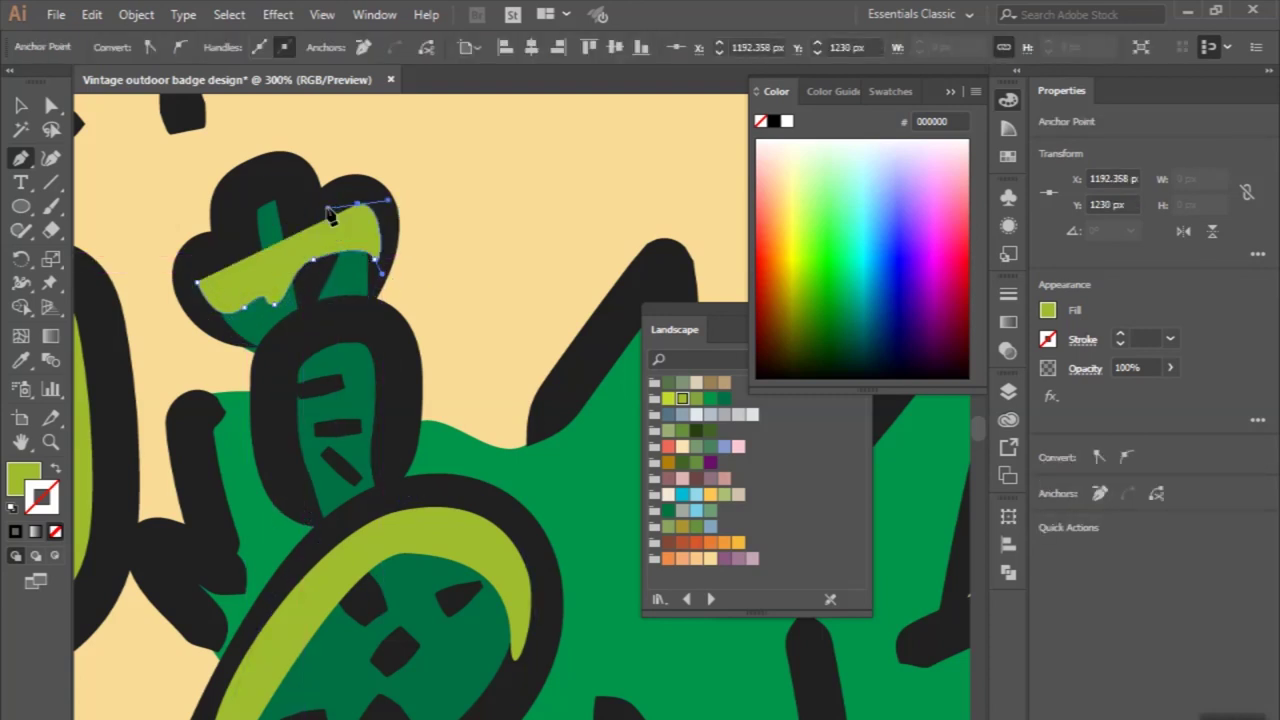
click(317, 225)
click(248, 187)
click(232, 215)
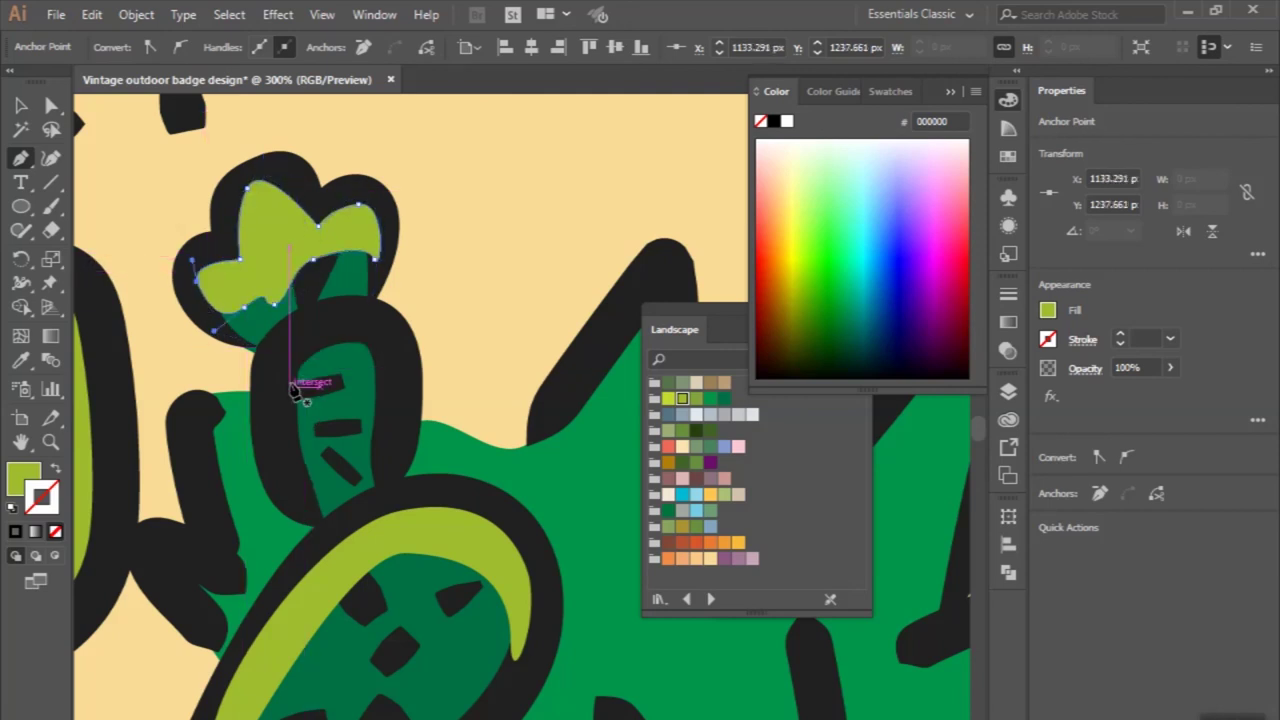
click(288, 402)
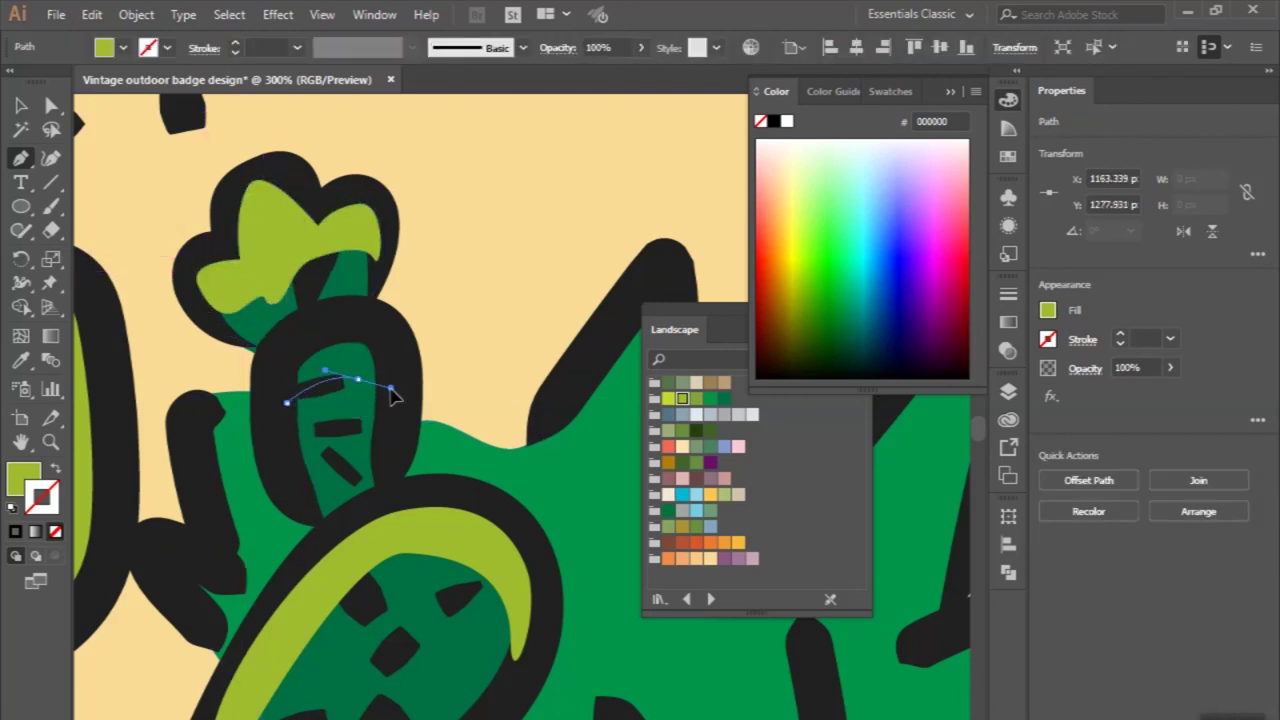
Draw a curved highlight across the small upper pad.
drag(389, 355, 380, 340)
drag(288, 352, 303, 307)
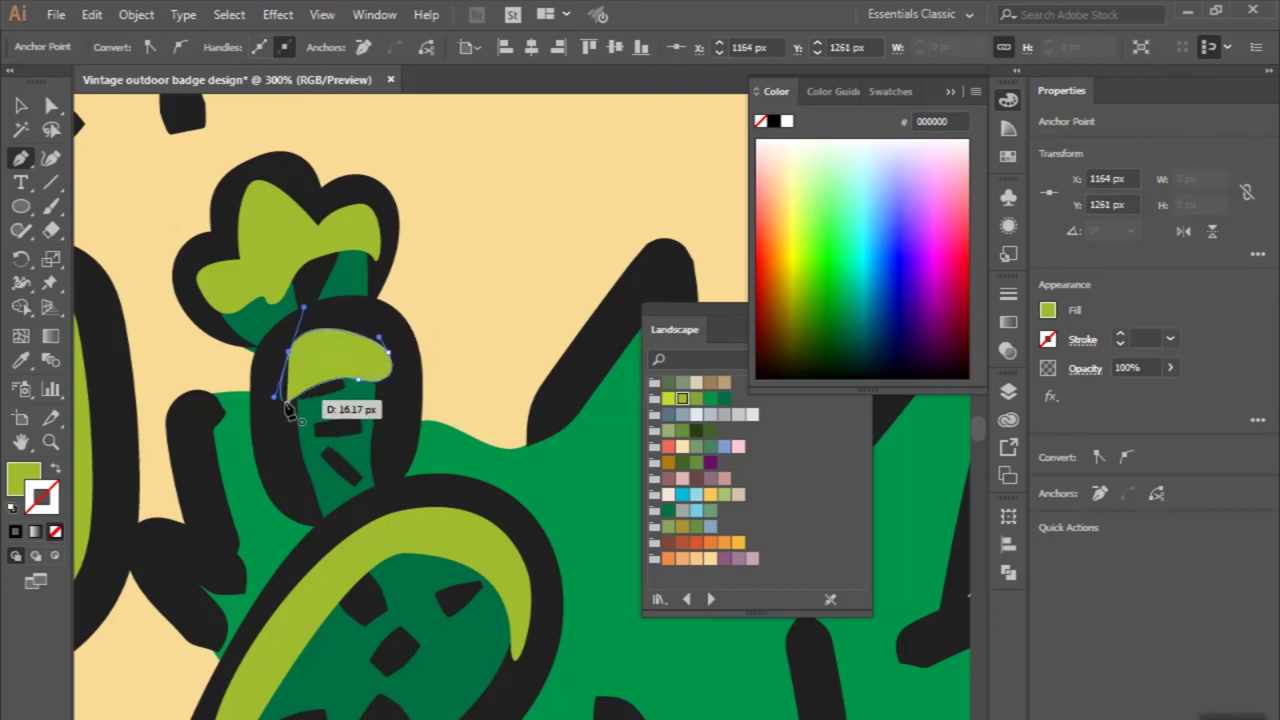
click(288, 404)
scroll(288, 402, down, 2)
scroll(288, 402, down, 1)
Select and deselect the artwork, then zoom out to review the highlights.
key(v)
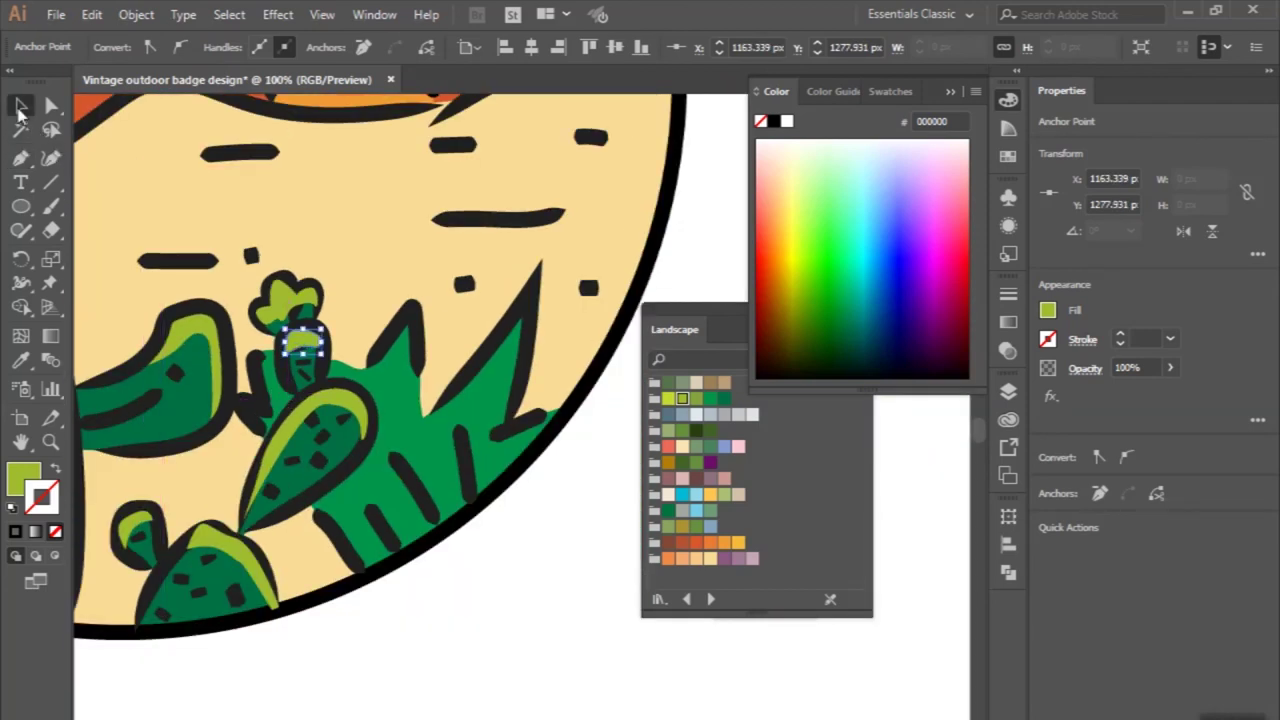
click(356, 596)
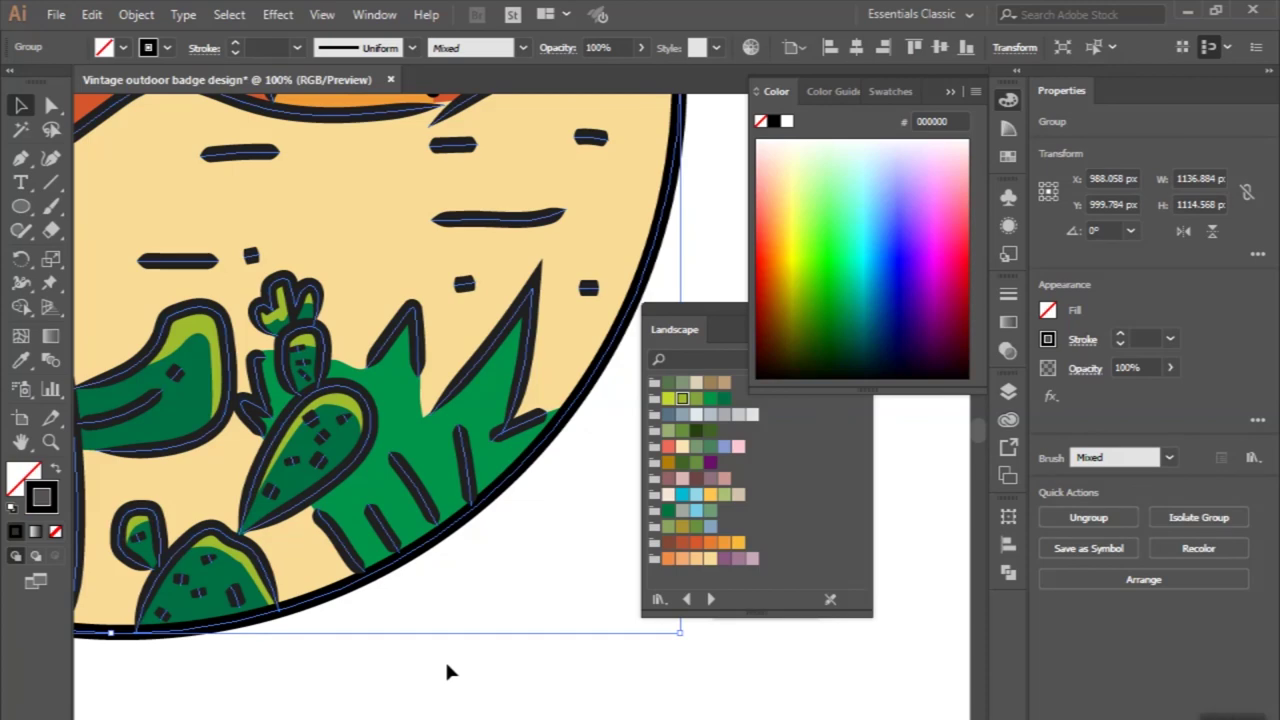
click(444, 658)
scroll(444, 658, down, 1)
scroll(444, 658, down, 1)
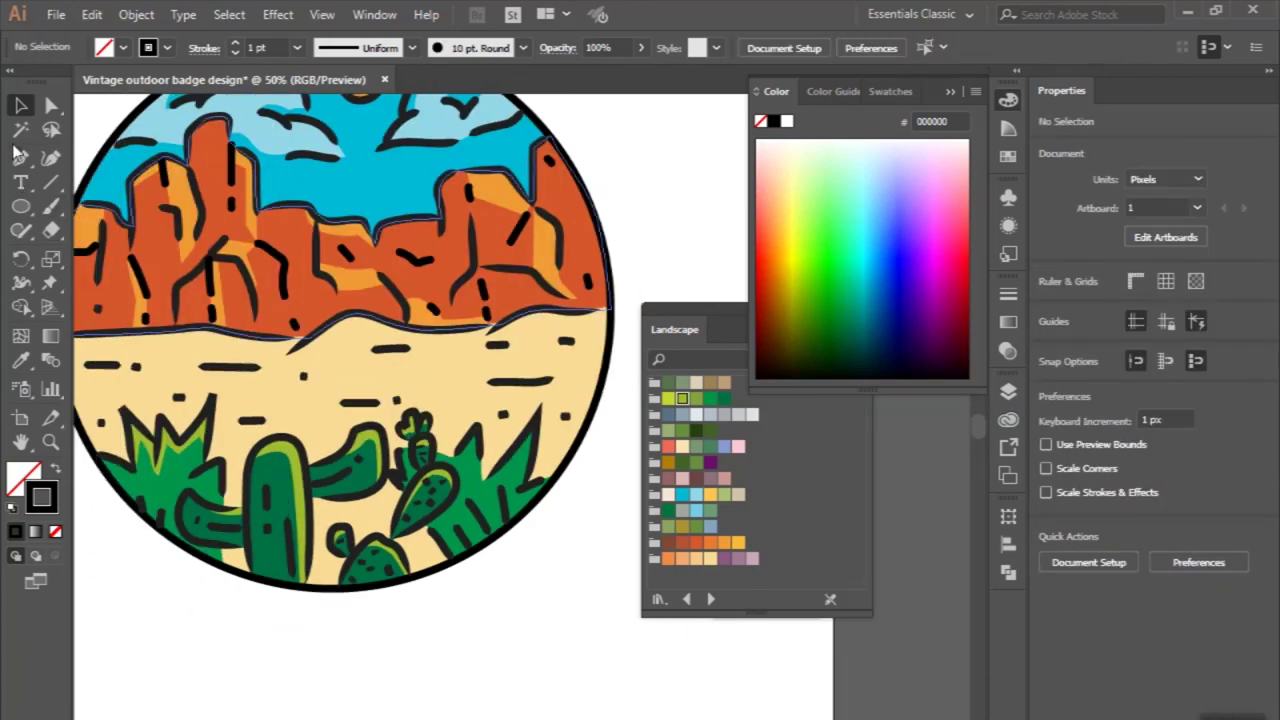
click(20, 160)
Begin a highlight outline along the right spiky plant's upper edge and first spike.
scroll(282, 407, up, 2)
scroll(282, 407, up, 1)
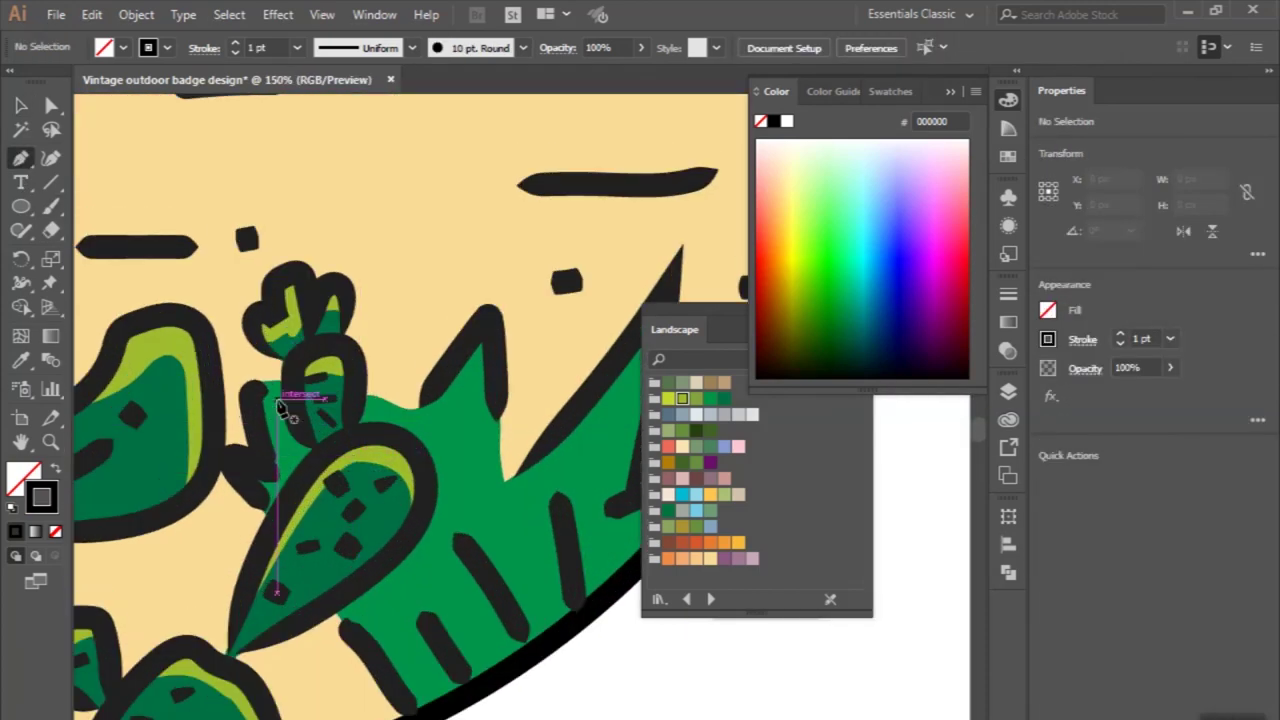
click(358, 398)
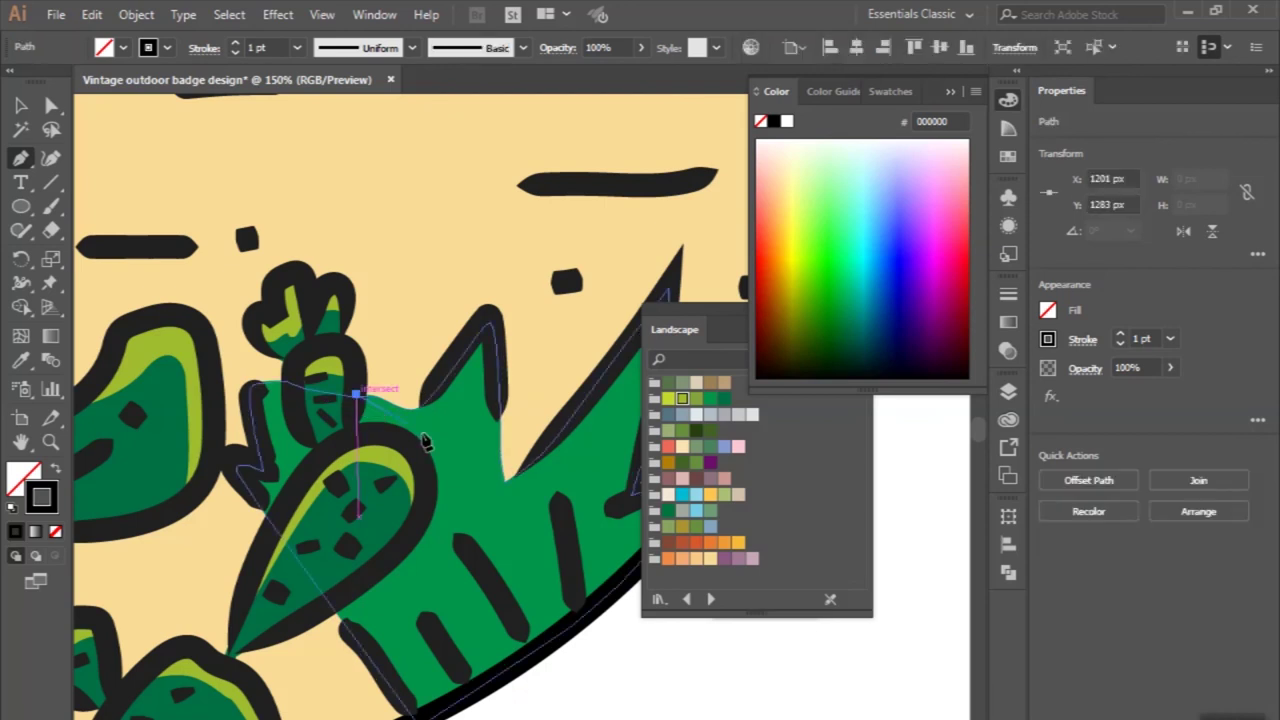
mouse_move(443, 434)
mouse_down()
mouse_move(480, 403)
mouse_move(489, 438)
mouse_up()
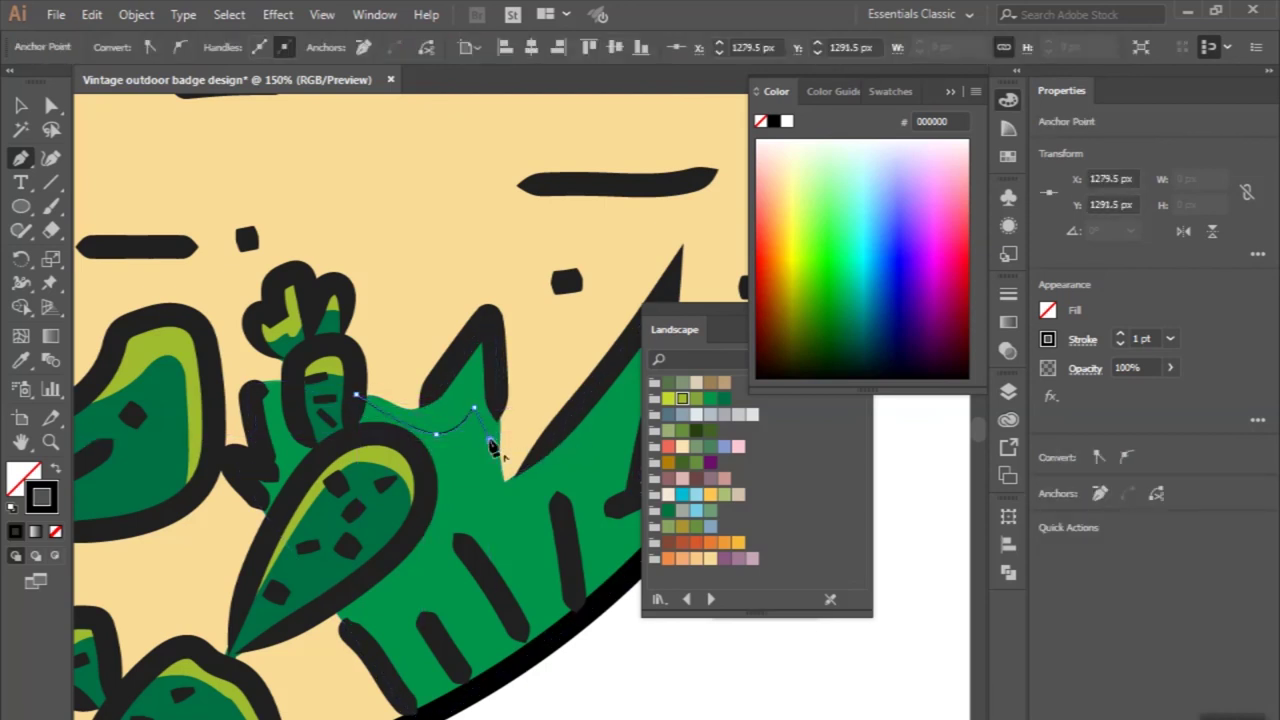
click(497, 493)
scroll(503, 507, right, 2)
mouse_move(556, 387)
mouse_down()
mouse_move(587, 360)
mouse_move(557, 398)
mouse_up()
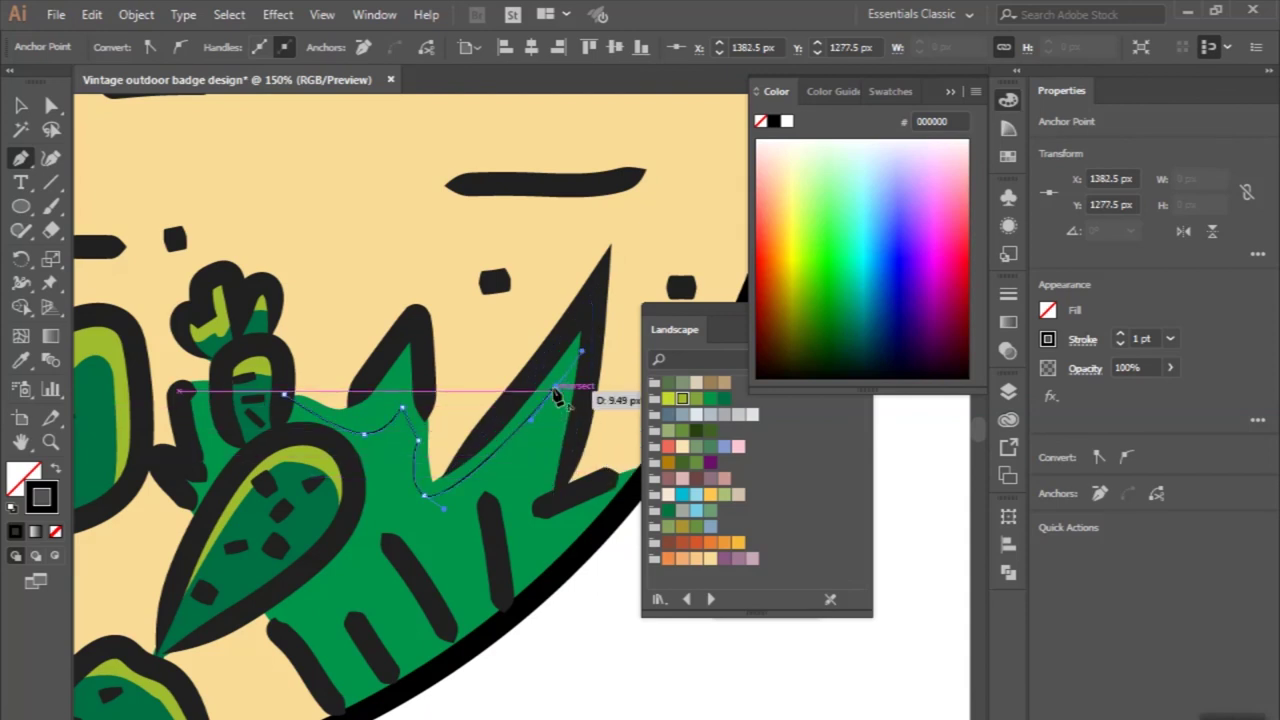
drag(557, 457, 551, 508)
click(543, 503)
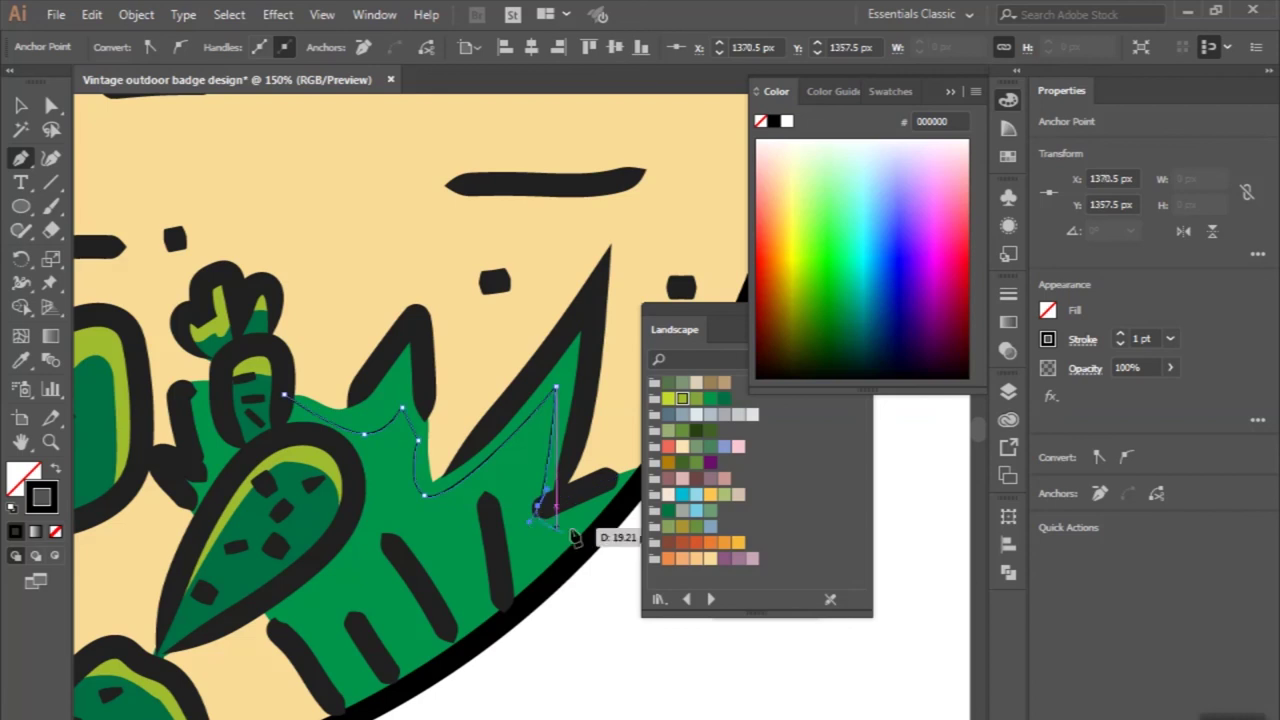
scroll(603, 530, right, 2)
scroll(603, 530, right, 2)
drag(580, 500, 598, 488)
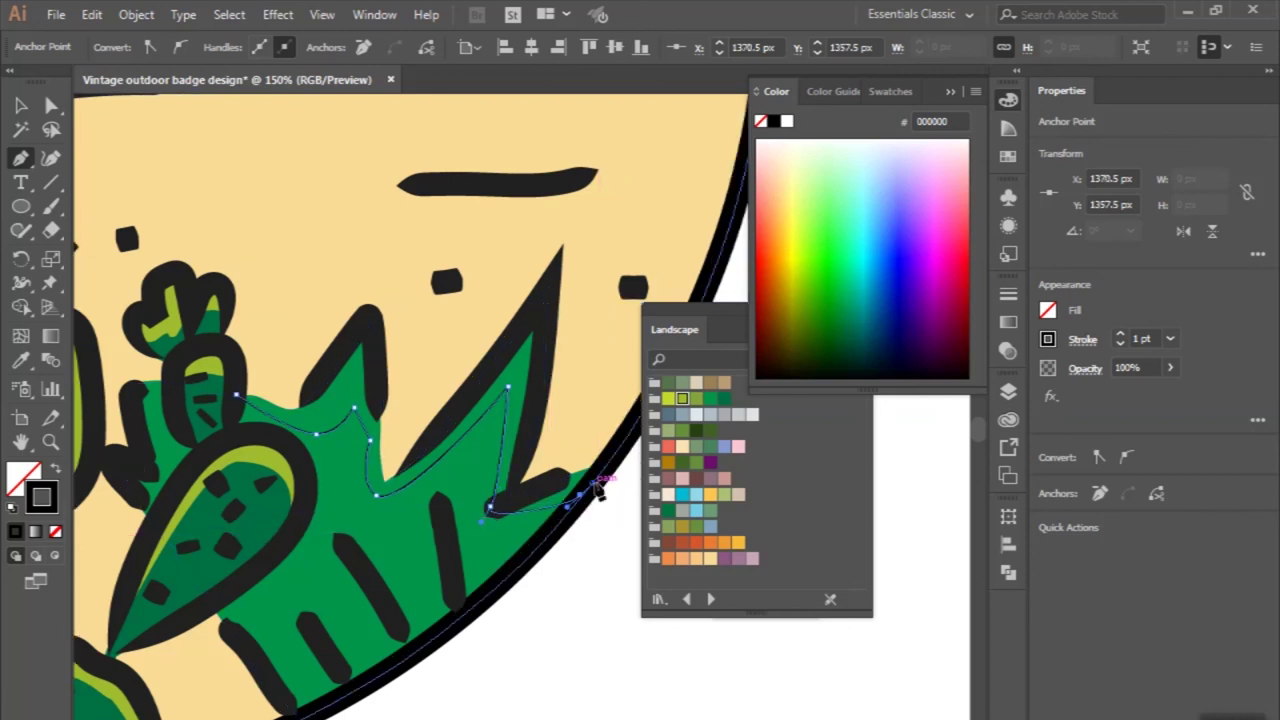
Finish the highlight outline up the inner spike edges and back to its start.
scroll(615, 467, up, 1)
click(480, 496)
click(497, 456)
scroll(505, 430, up, 2)
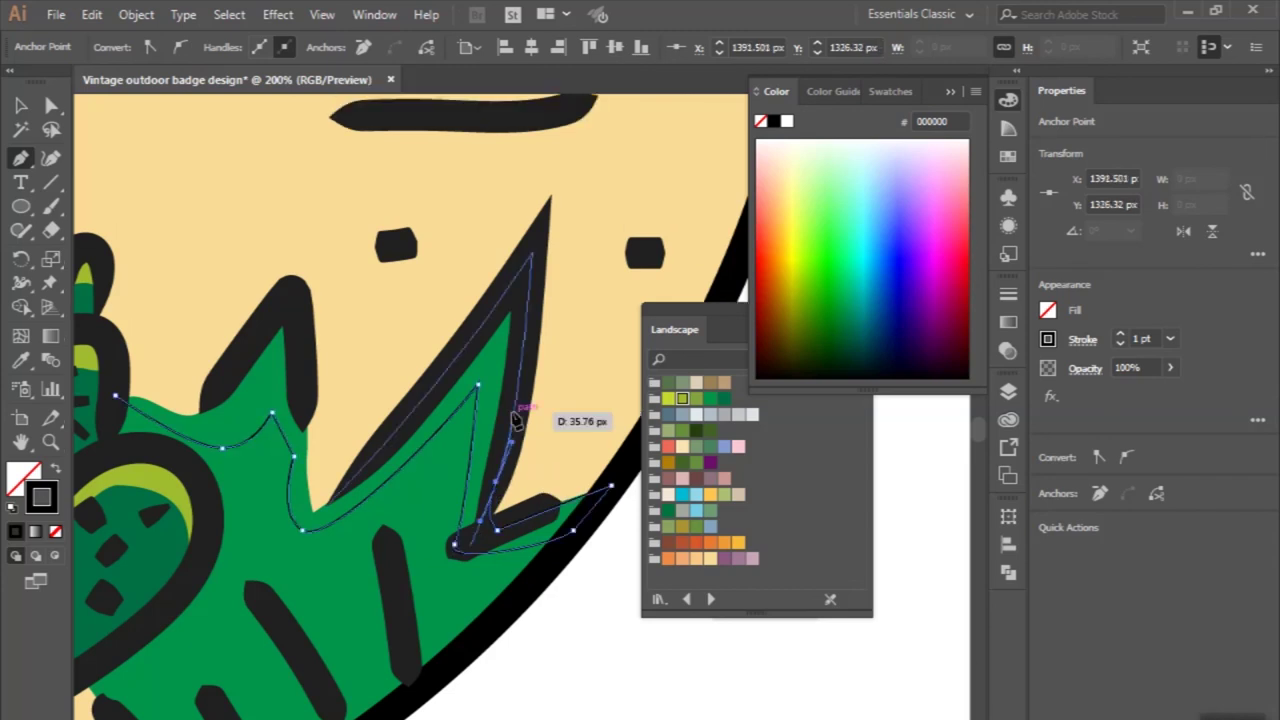
scroll(515, 420, up, 3)
click(521, 312)
click(341, 546)
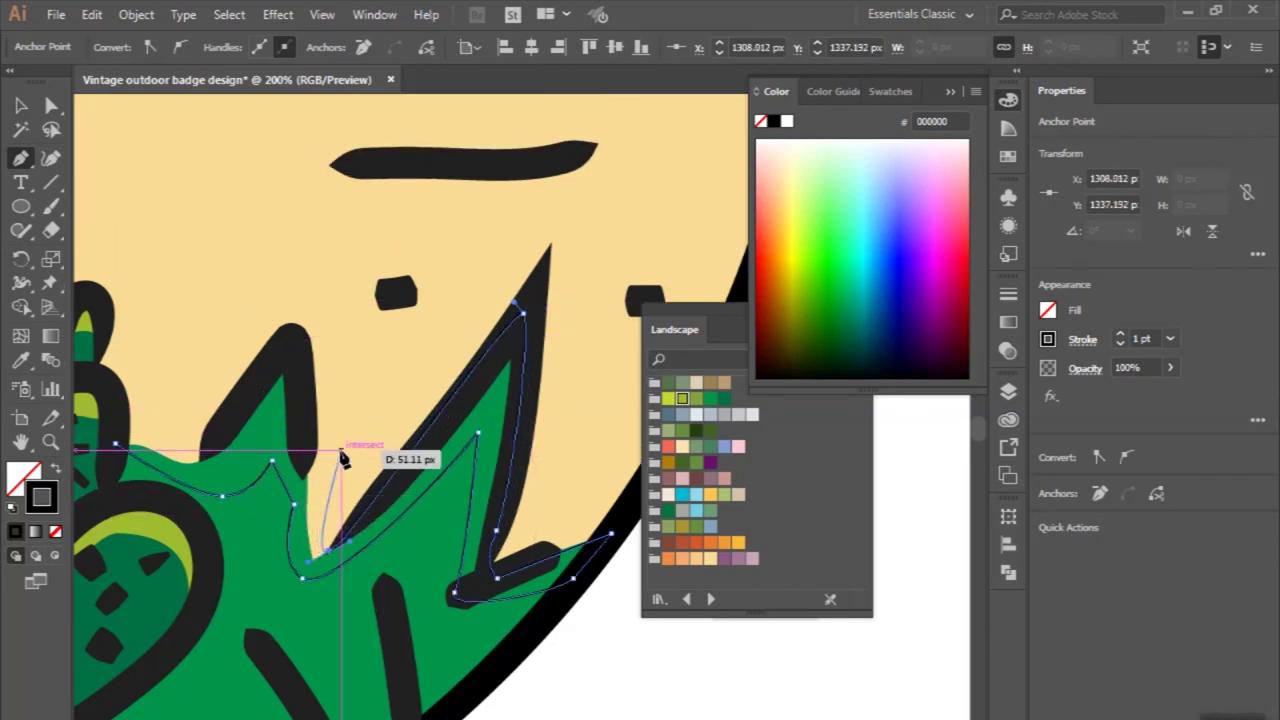
scroll(357, 449, up, 2)
key(ctrl+minus)
drag(393, 441, 400, 424)
drag(365, 333, 332, 336)
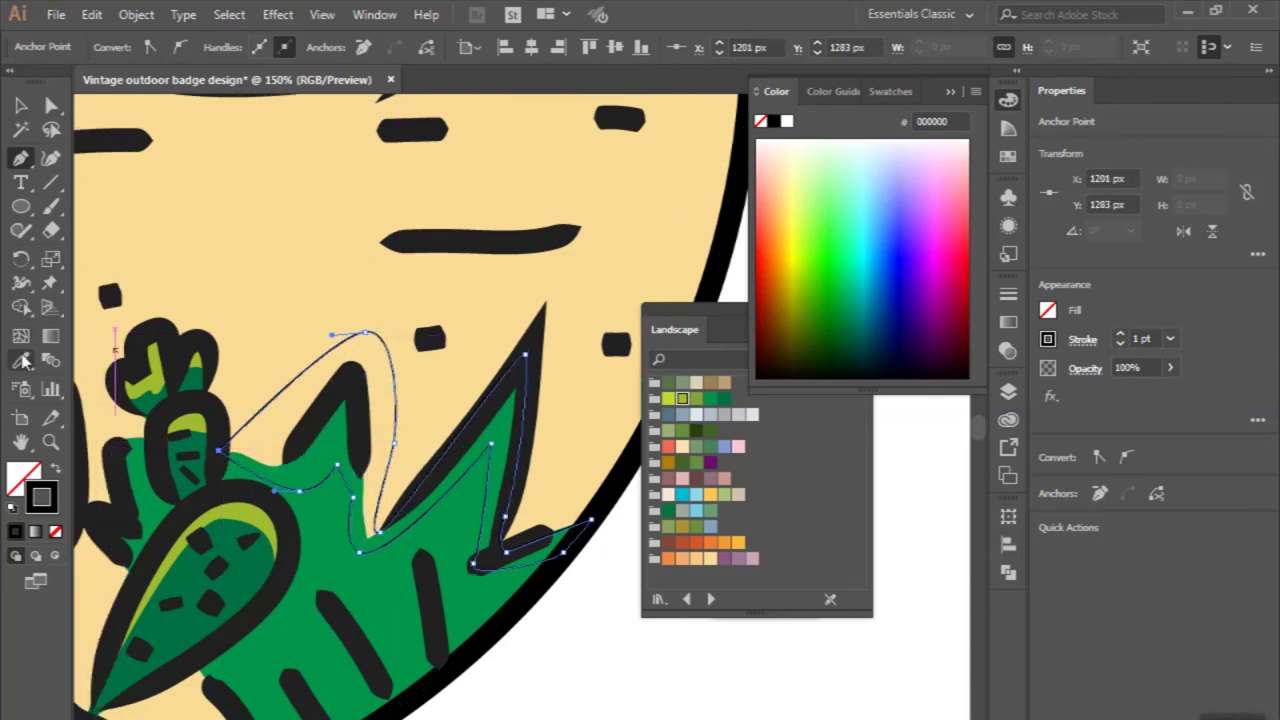
Fill the shape with the light-green cactus colour and merge it into the leaf with Shape Builder.
click(134, 390)
key(v)
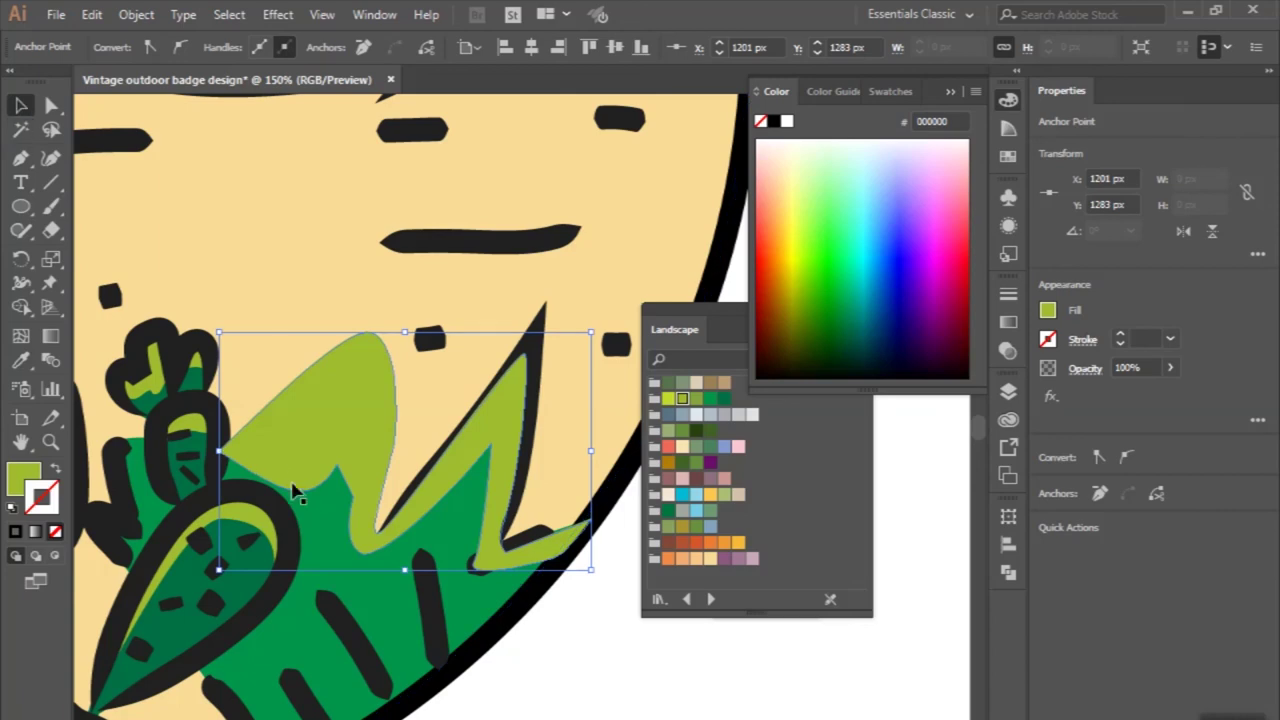
click(20, 307)
drag(280, 383, 304, 327)
Deselect the artwork and zoom out to view the whole badge.
key(ctrl+minus)
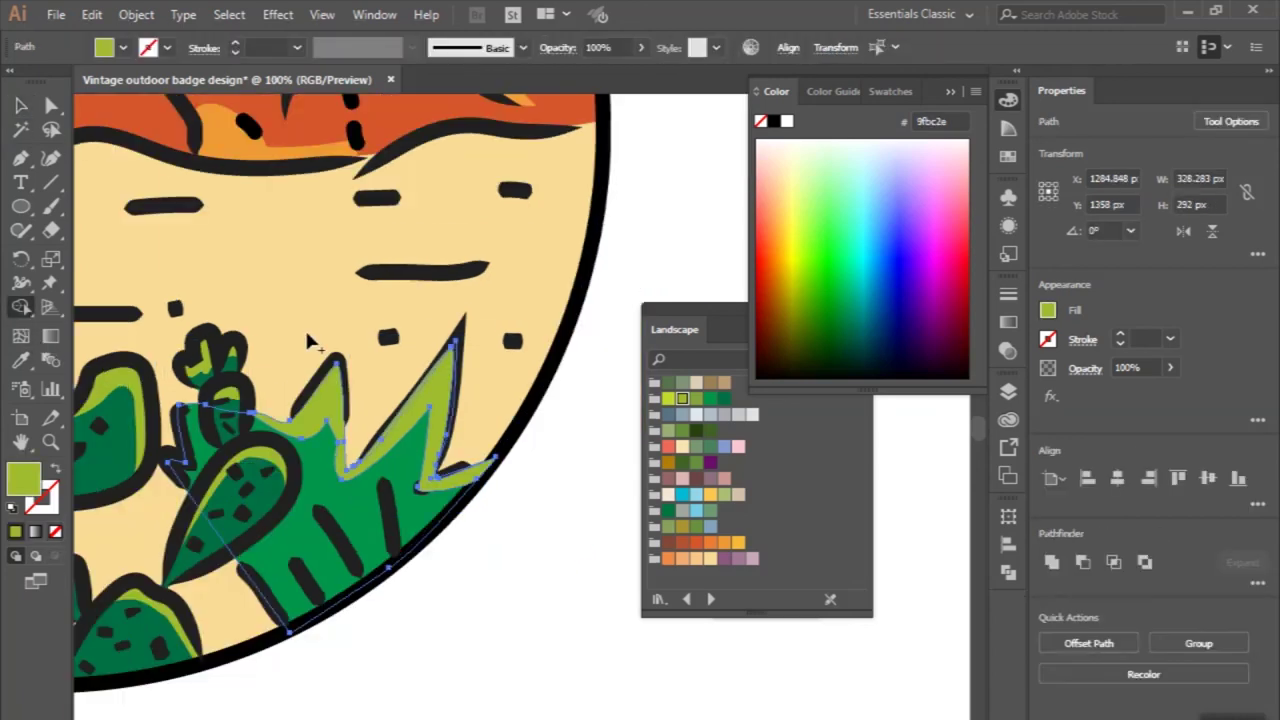
click(21, 105)
click(530, 498)
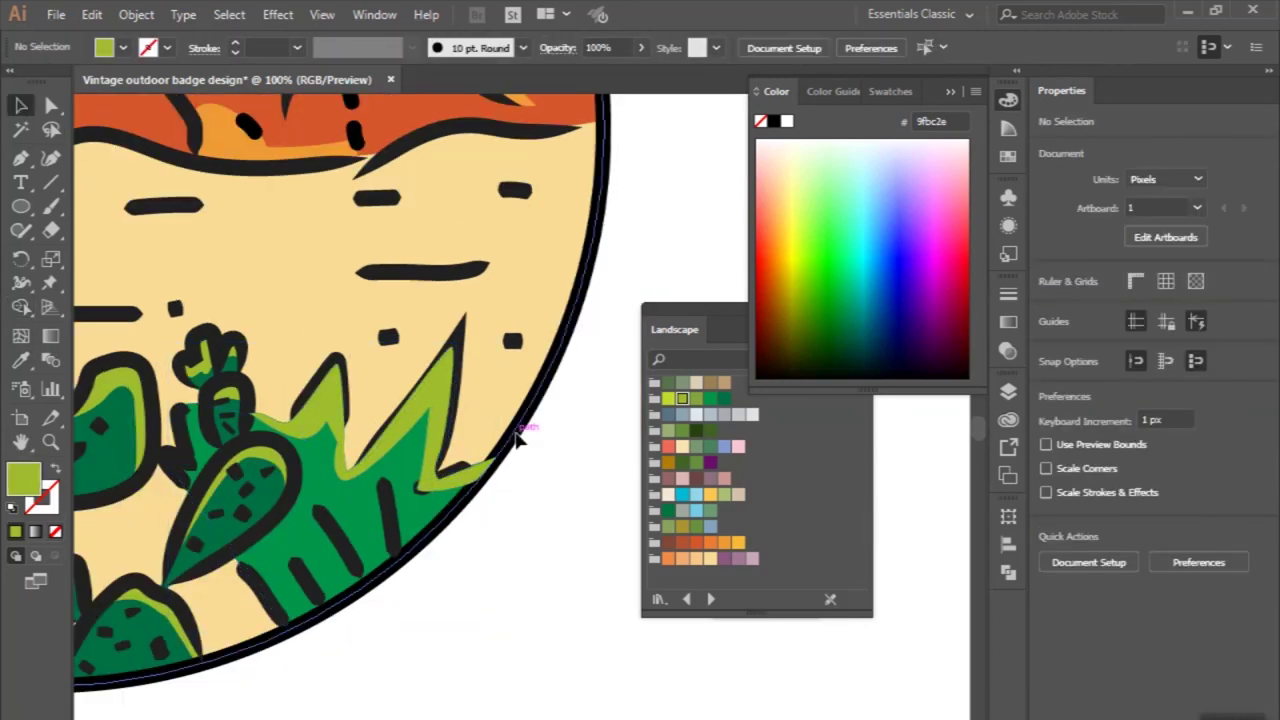
click(520, 434)
click(530, 541)
key(ctrl+minus)
scroll(530, 541, down, 1)
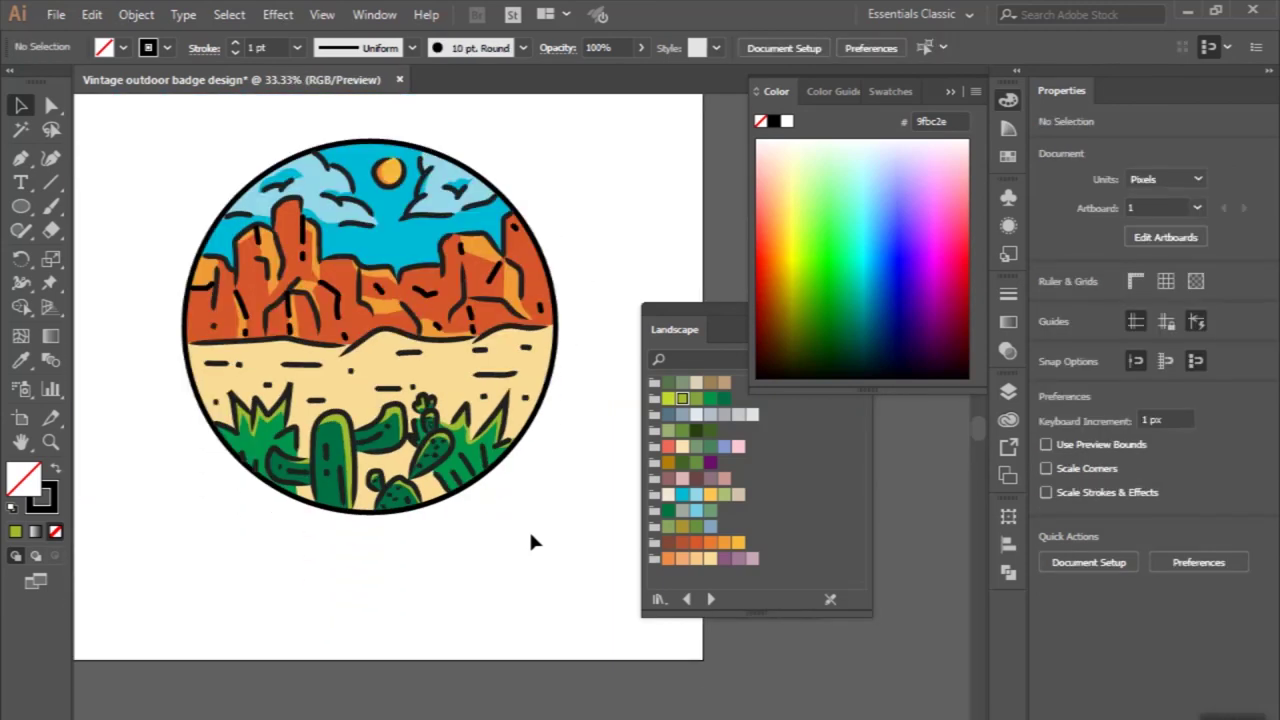
Start the sand-shading Pen path at the circle's left edge with wavy streaks across the sand.
scroll(340, 450, up, 1)
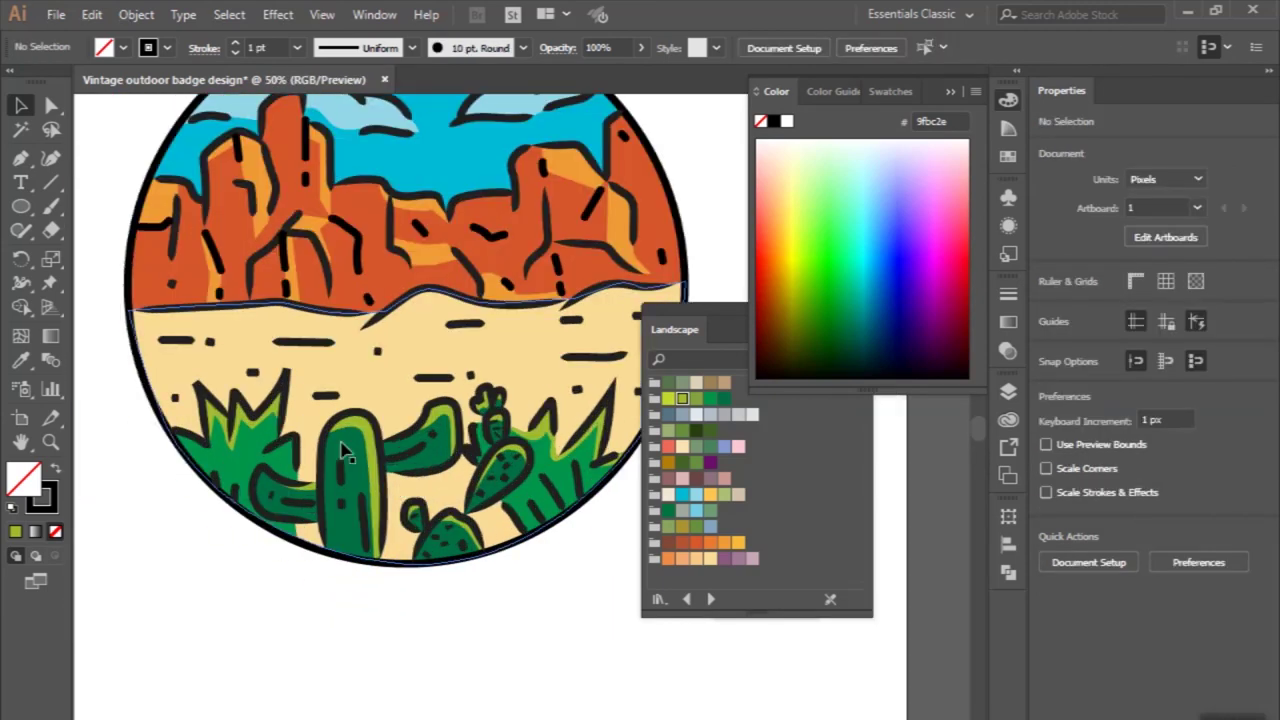
click(20, 158)
click(133, 340)
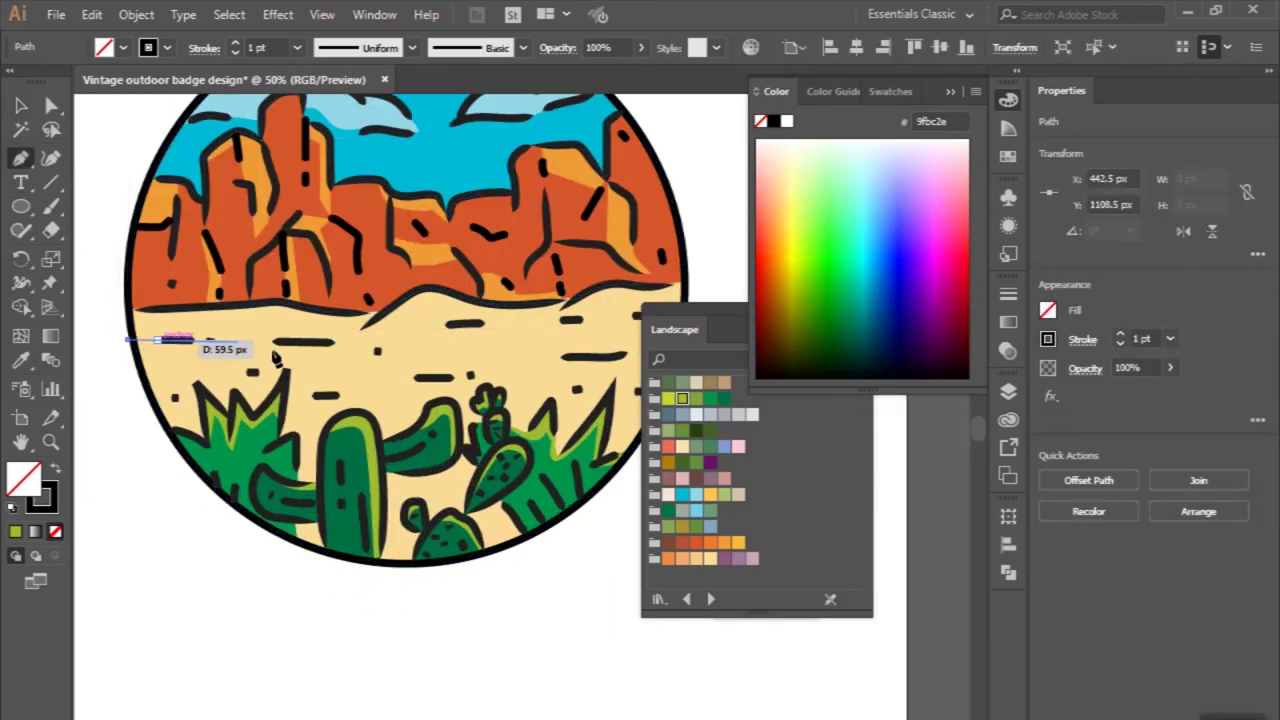
click(353, 342)
click(408, 345)
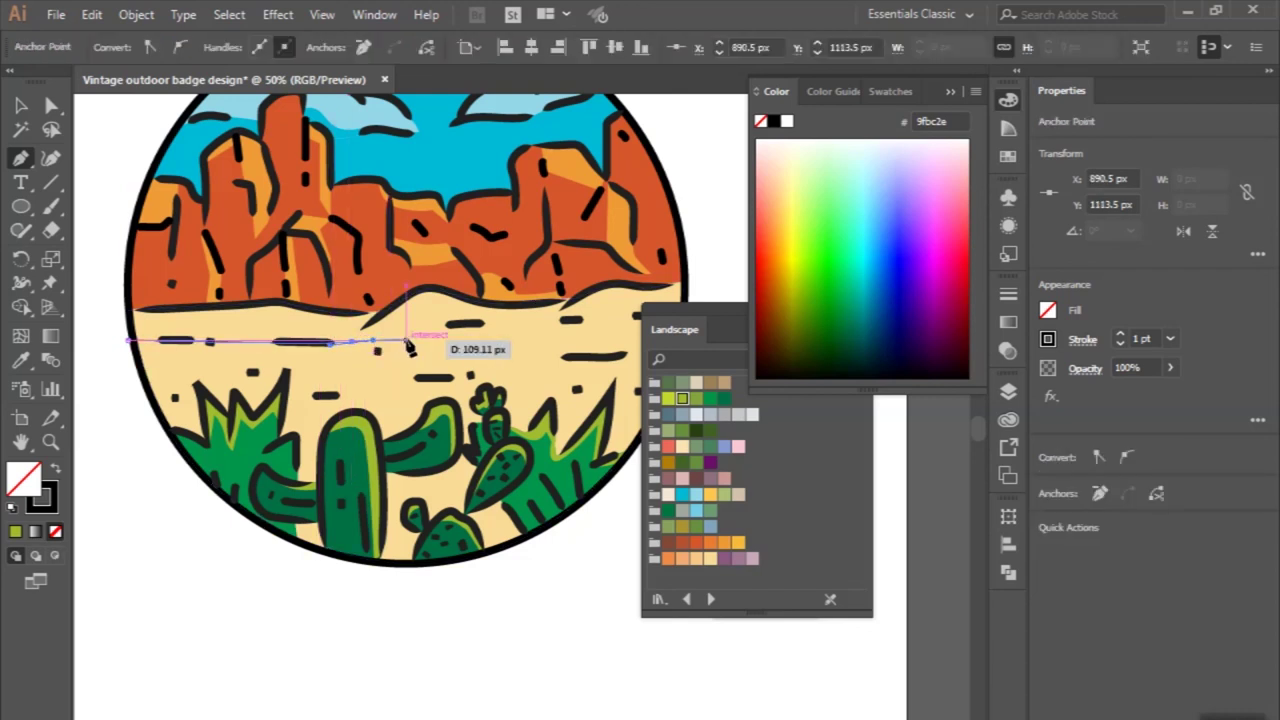
click(484, 352)
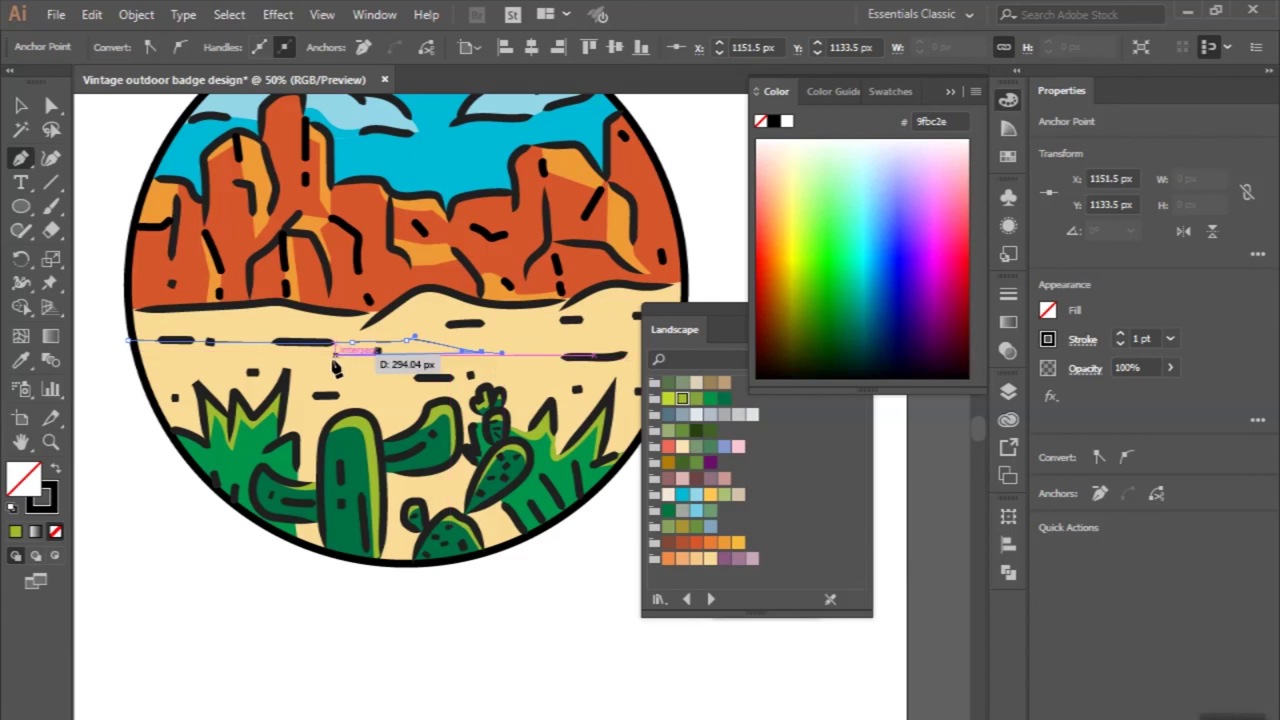
click(322, 362)
drag(370, 376, 390, 373)
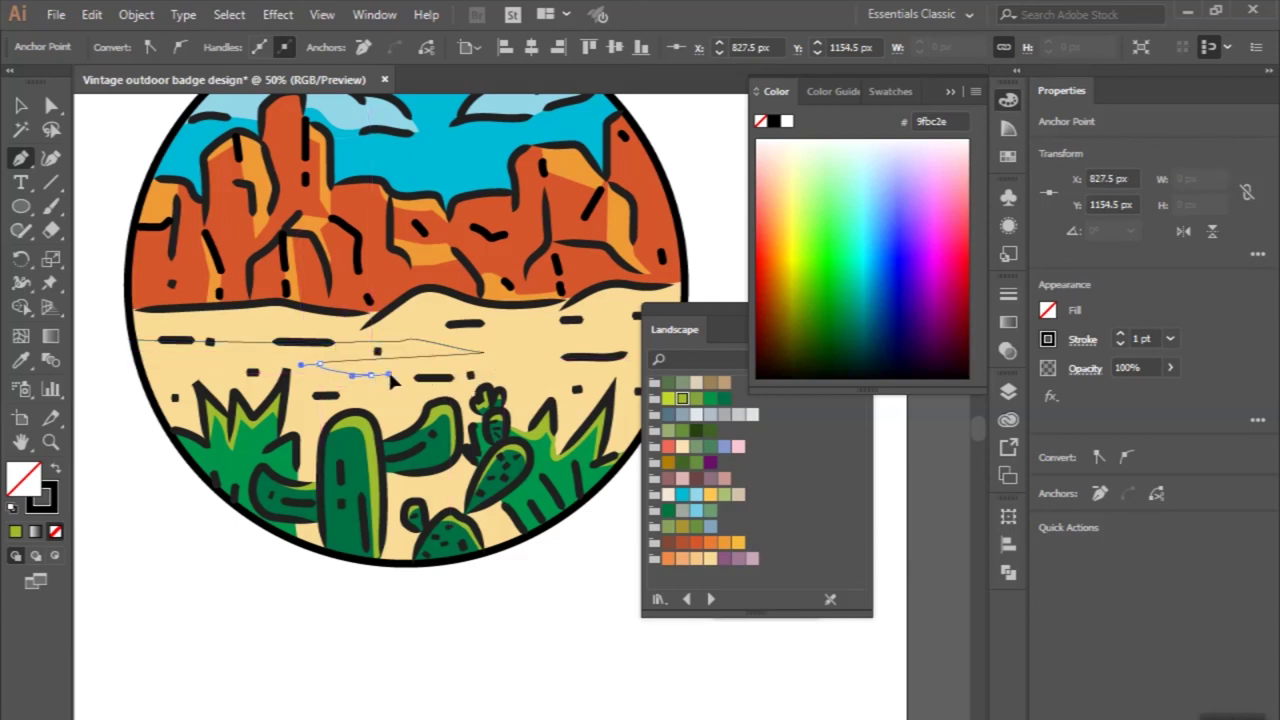
Curve the shading path around the cacti and lower left, closing it at its start.
scroll(548, 372, right, 2)
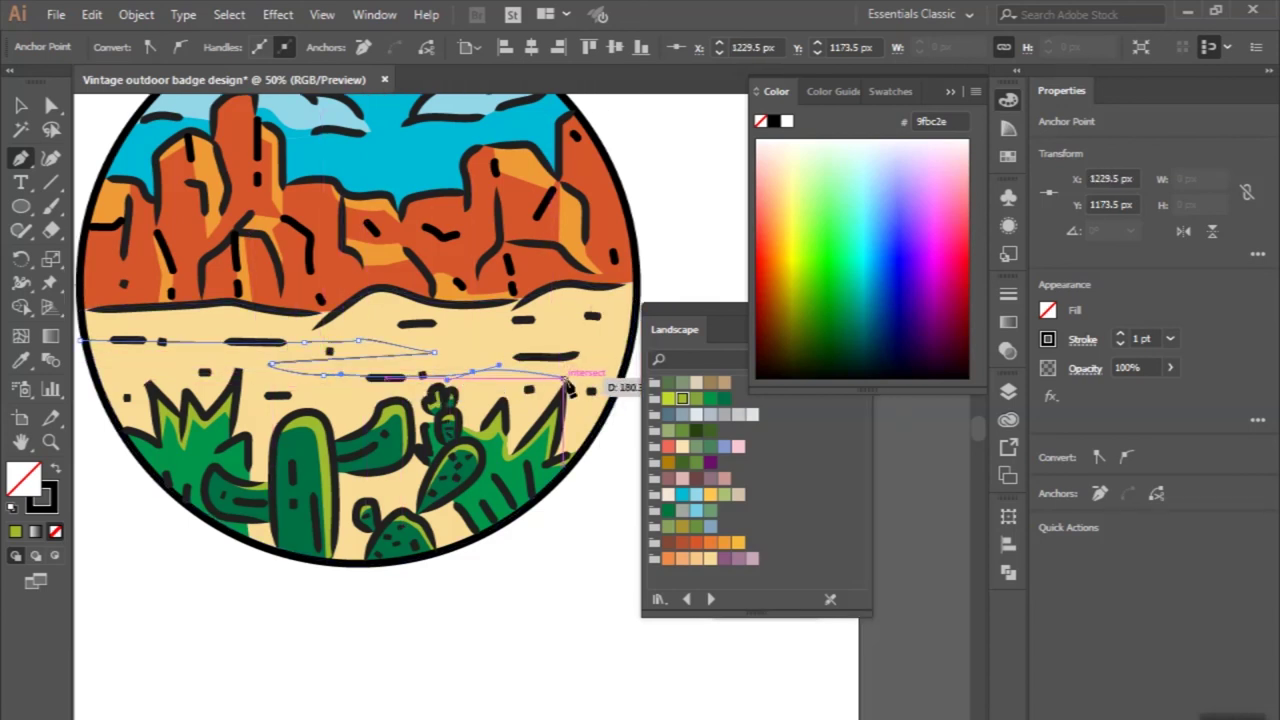
click(572, 375)
mouse_move(530, 395)
mouse_down()
mouse_move(500, 391)
mouse_move(388, 432)
mouse_up()
drag(488, 437, 422, 505)
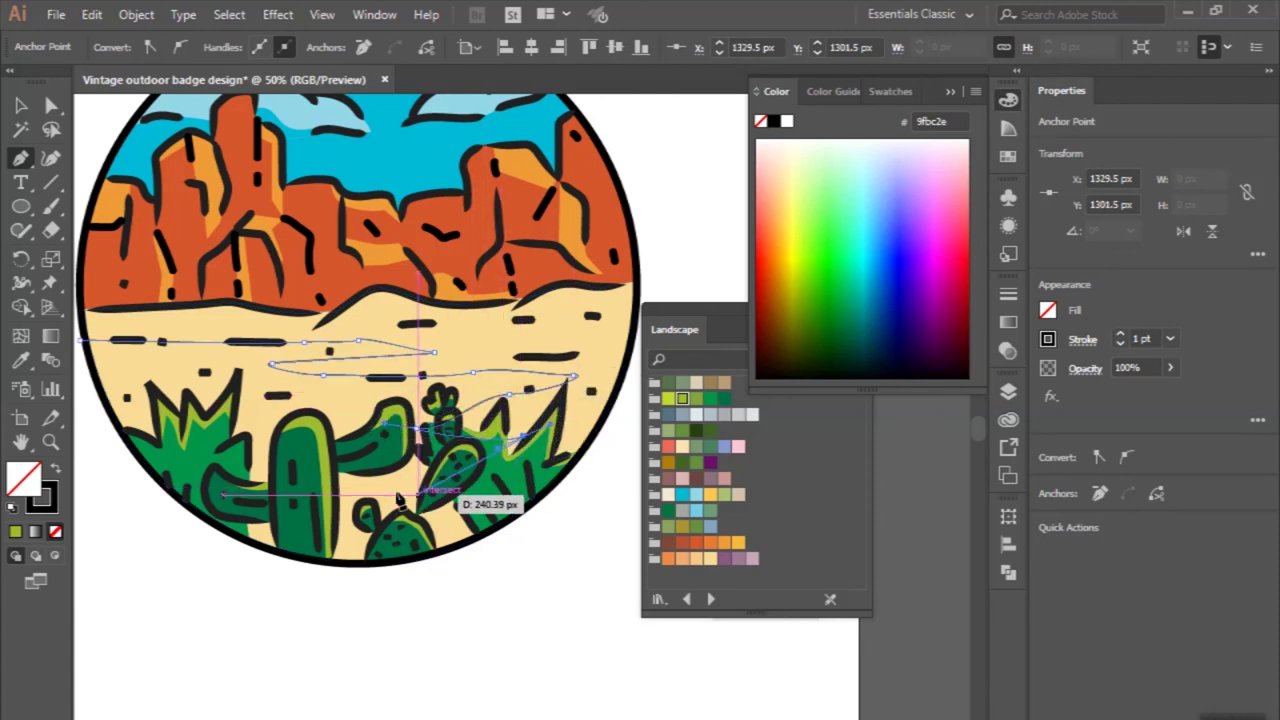
mouse_move(350, 492)
mouse_down()
mouse_move(530, 500)
mouse_move(488, 497)
mouse_up()
drag(455, 563, 414, 580)
drag(222, 535, 97, 367)
click(131, 319)
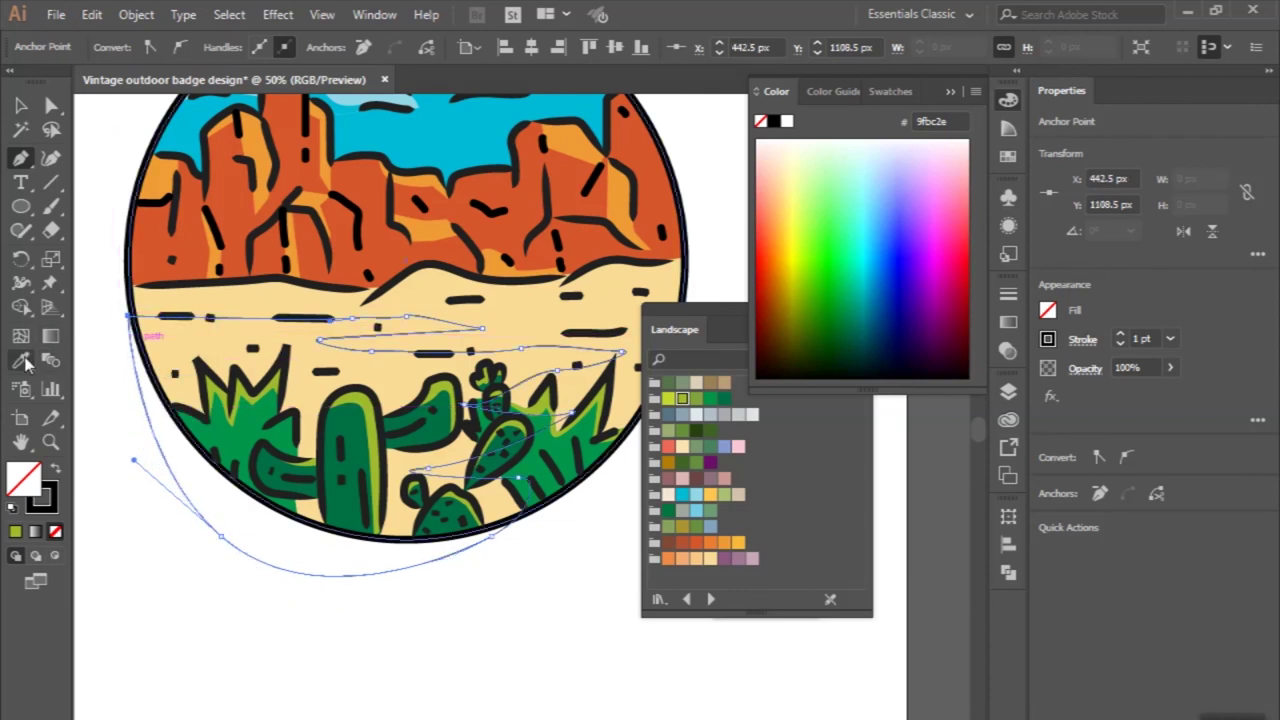
Fill the shading shape with peach f6c785 and set its stroke to None.
click(23, 361)
click(695, 558)
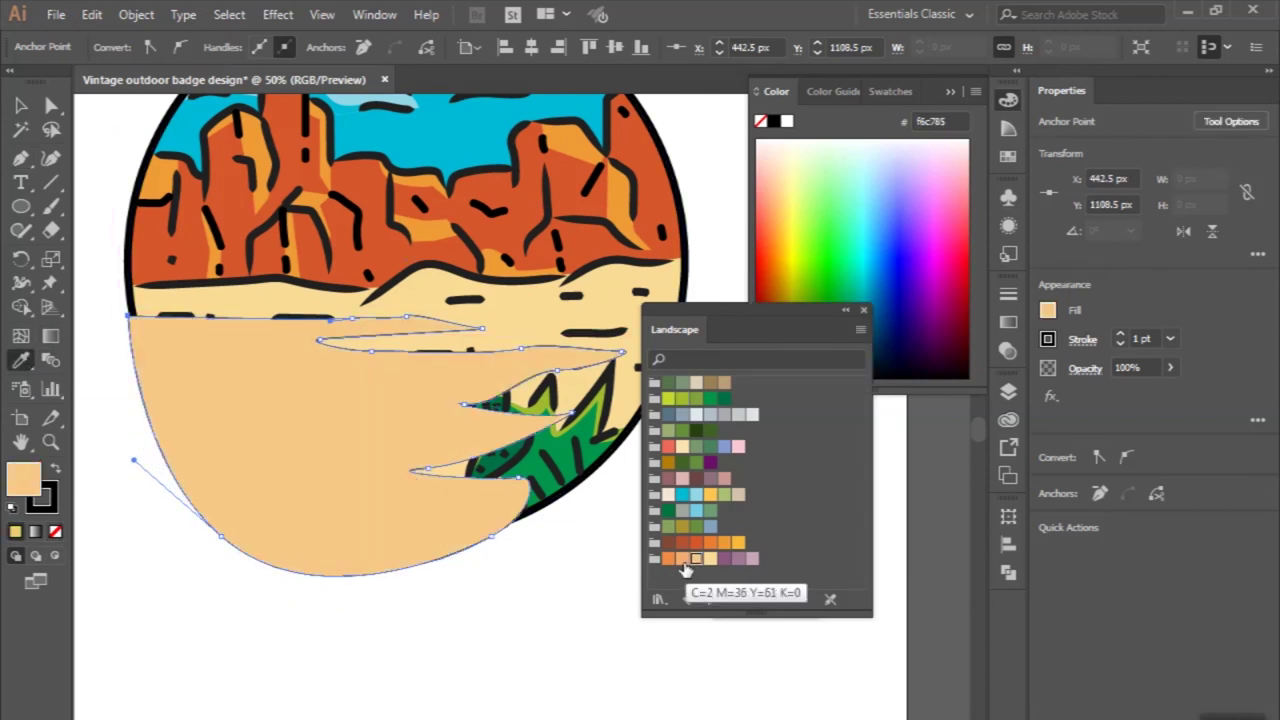
click(21, 106)
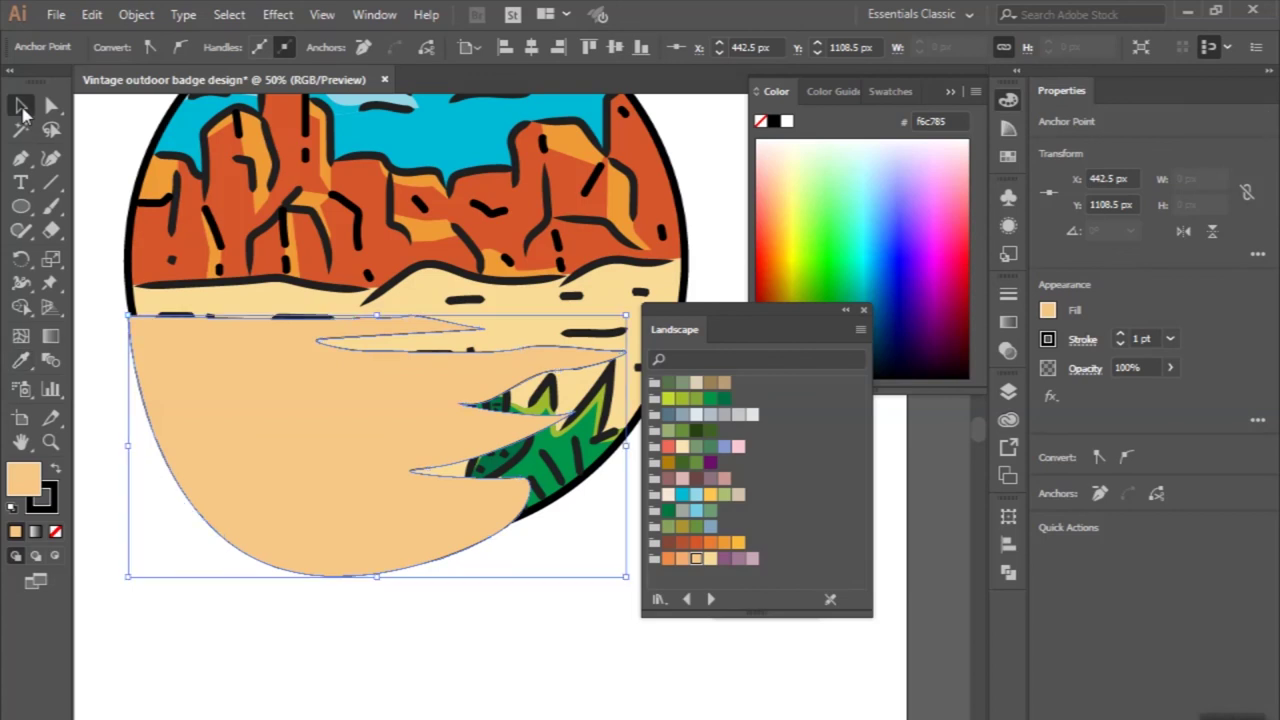
click(55, 493)
click(55, 531)
Trim the peach shape to the circle with Shape Builder and send it behind the cacti.
shift+click(258, 313)
click(22, 309)
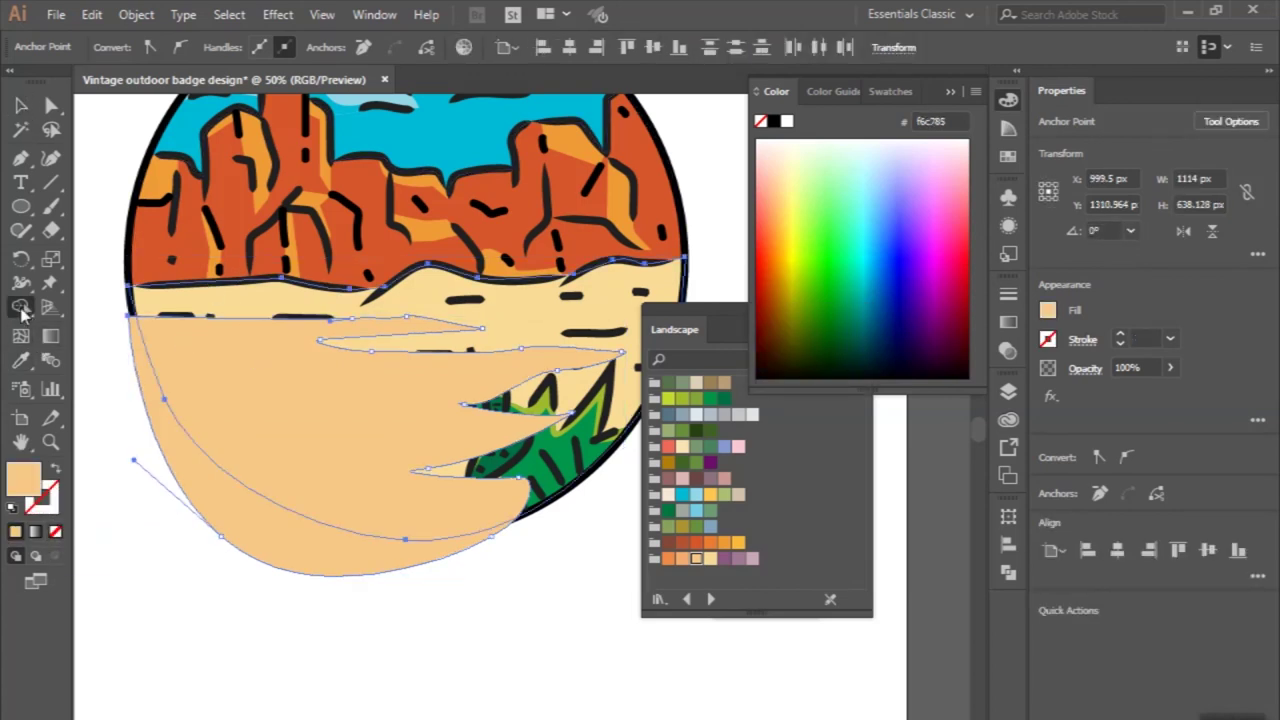
alt+click(197, 520)
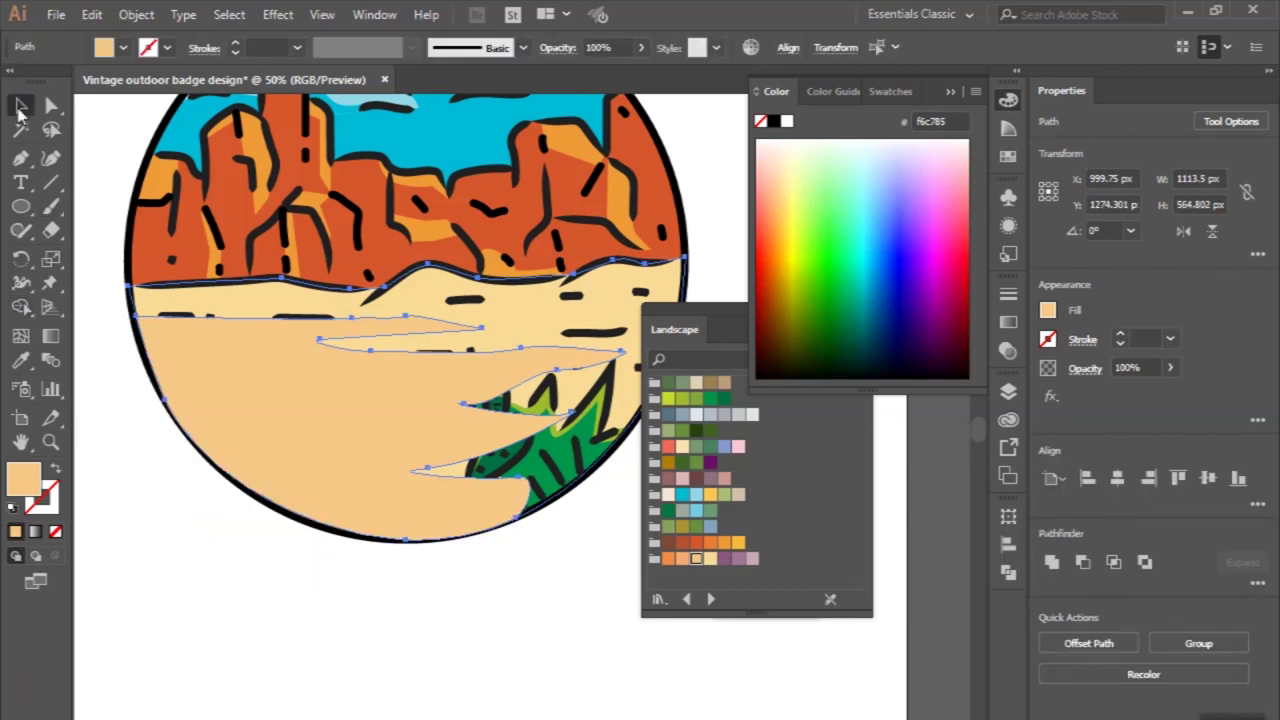
click(20, 108)
key(ctrl+shift+bracketleft)
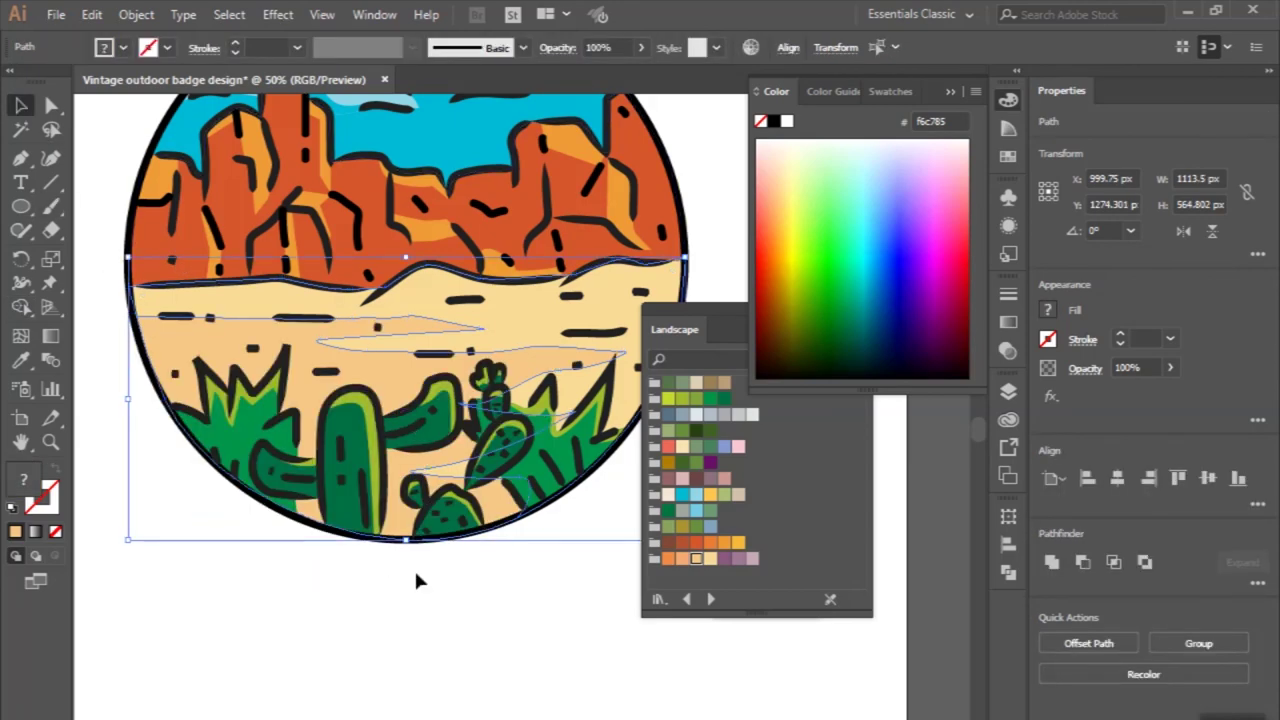
click(416, 574)
key(ctrl+minus)
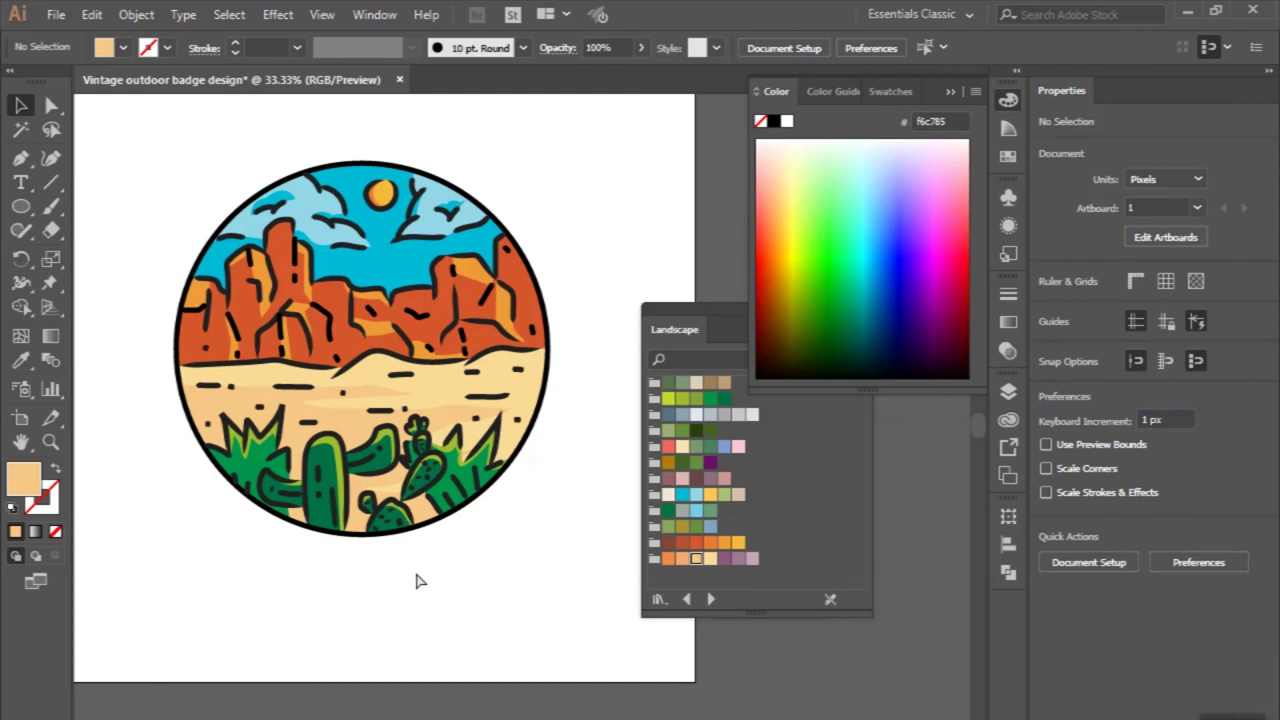
Close the Color panel and collapse the Landscape swatch library, moving it aside.
scroll(420, 581, left, 1)
click(951, 94)
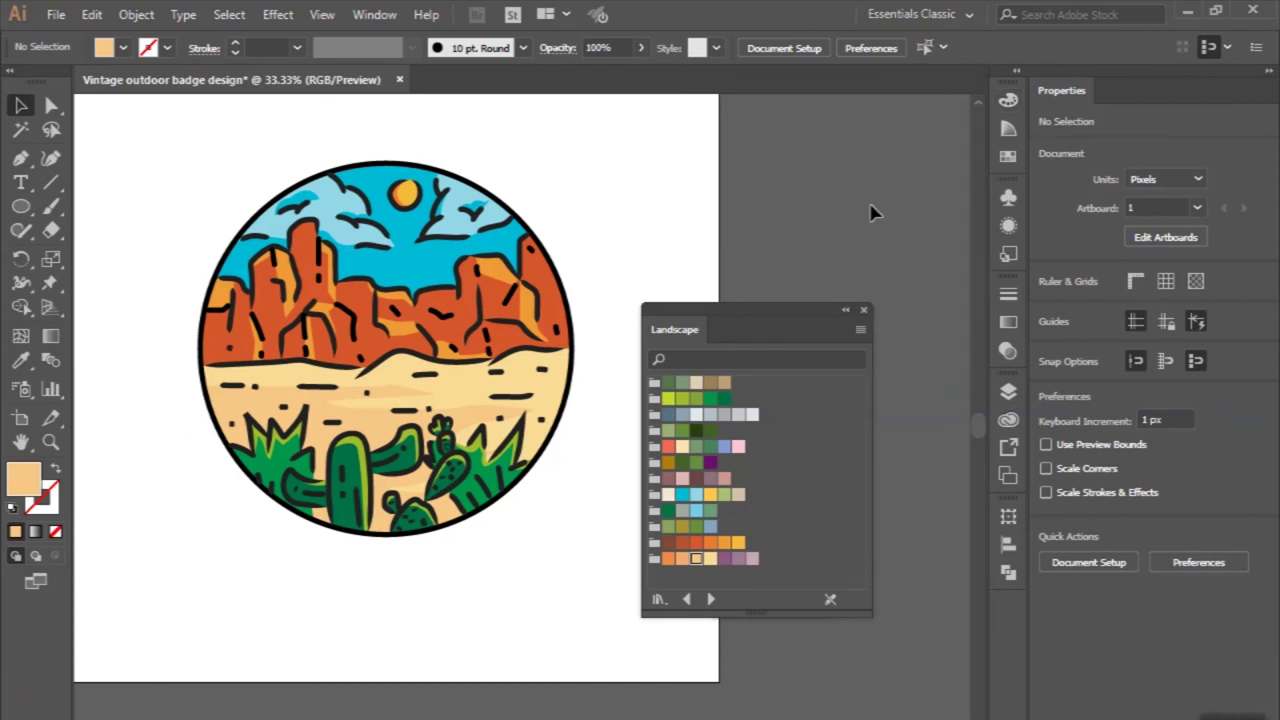
click(845, 311)
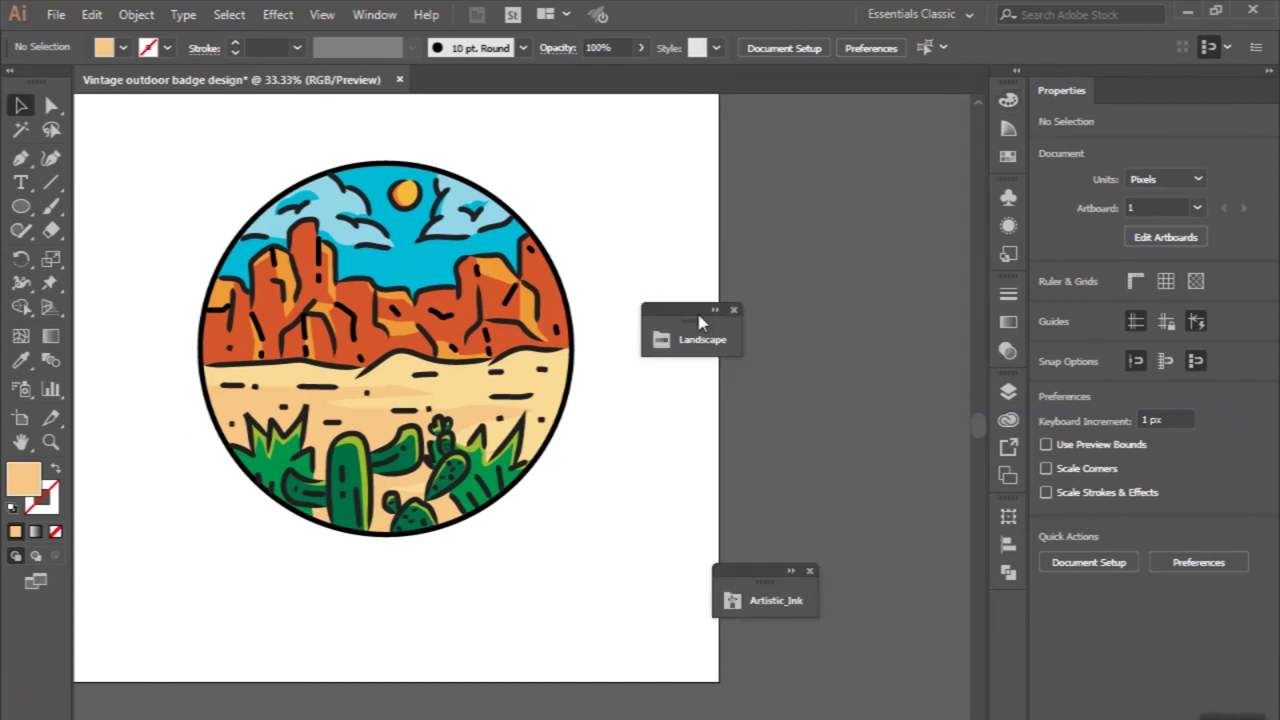
drag(698, 320, 763, 493)
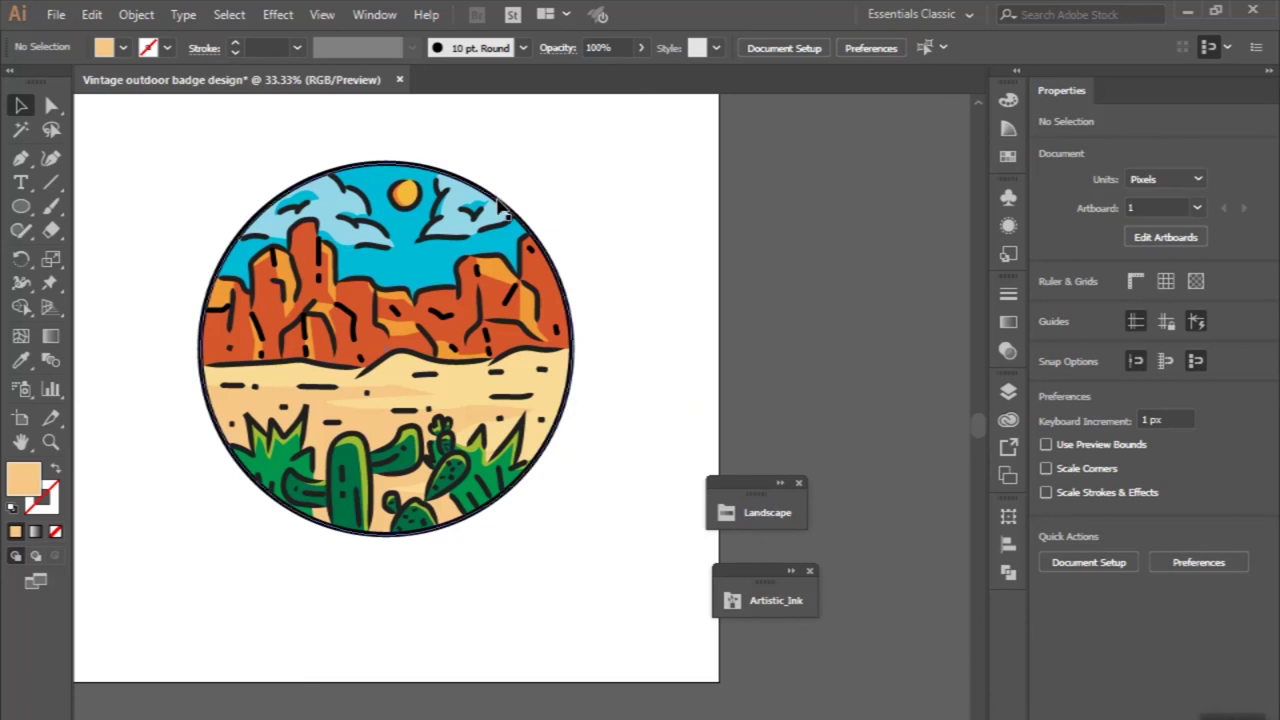
Expand the whole badge's appearance, recolour its outlines black, and zoom out to 25%.
click(504, 210)
click(140, 14)
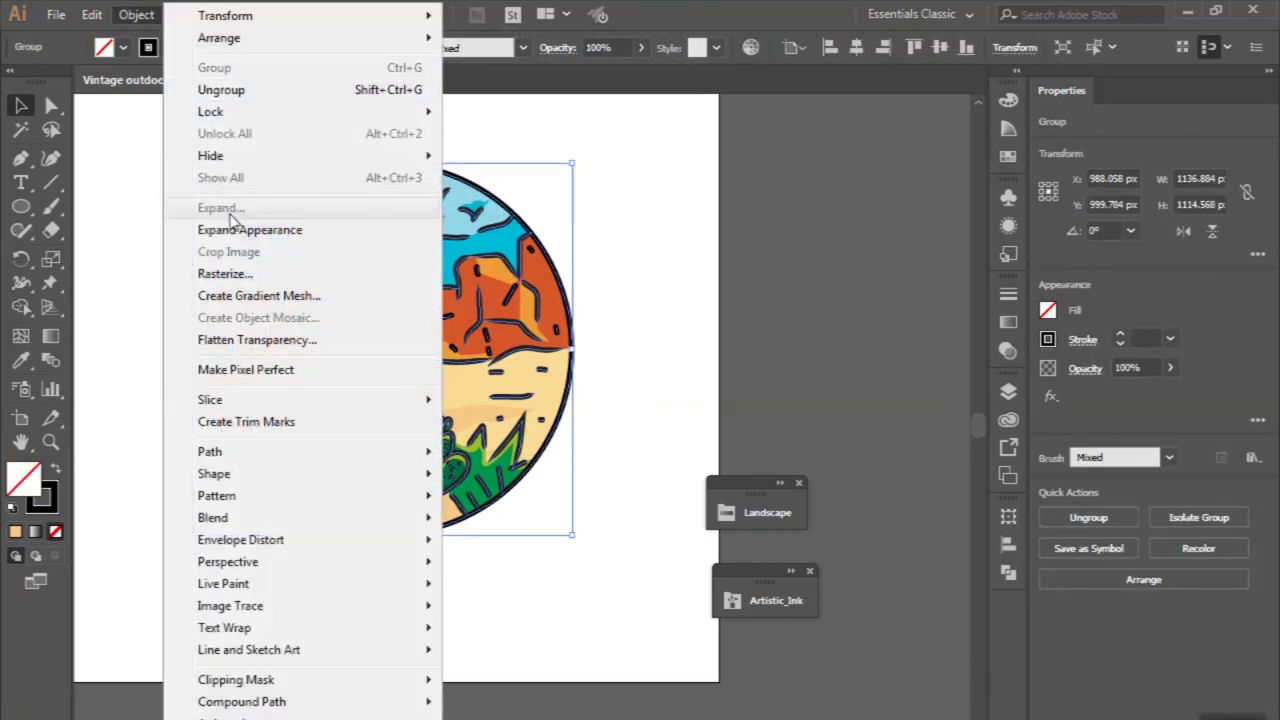
click(233, 232)
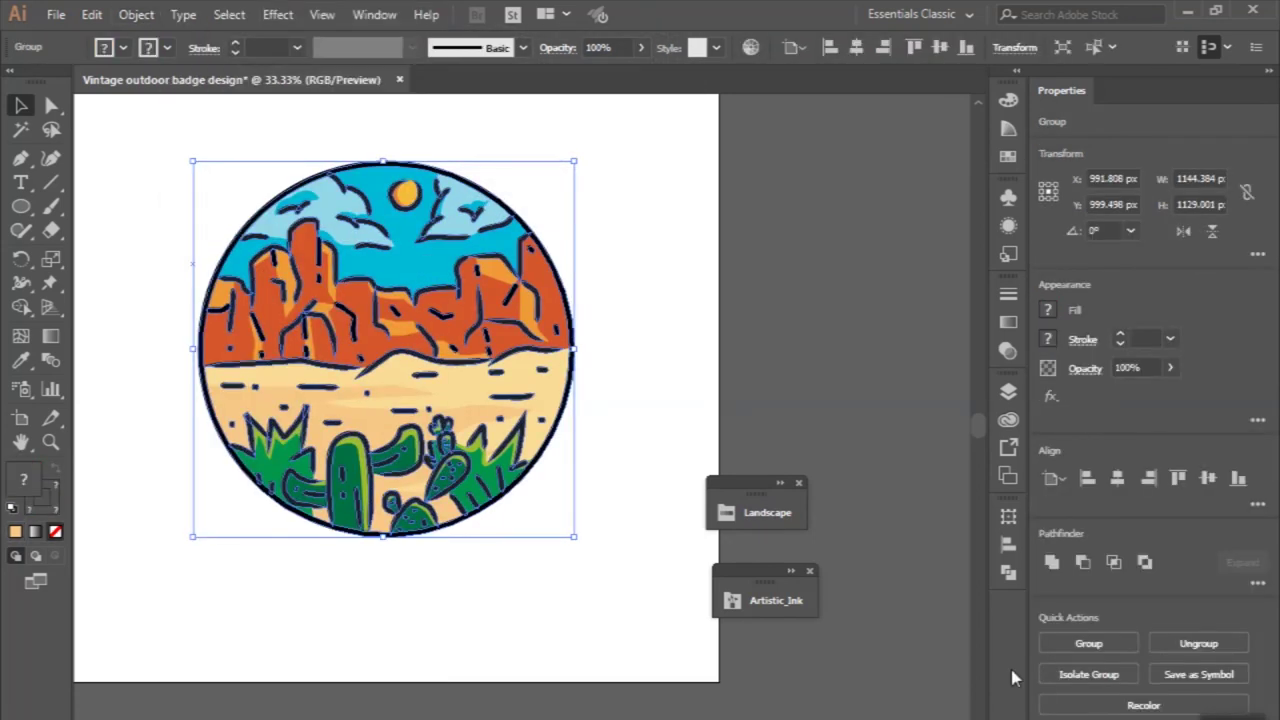
click(122, 48)
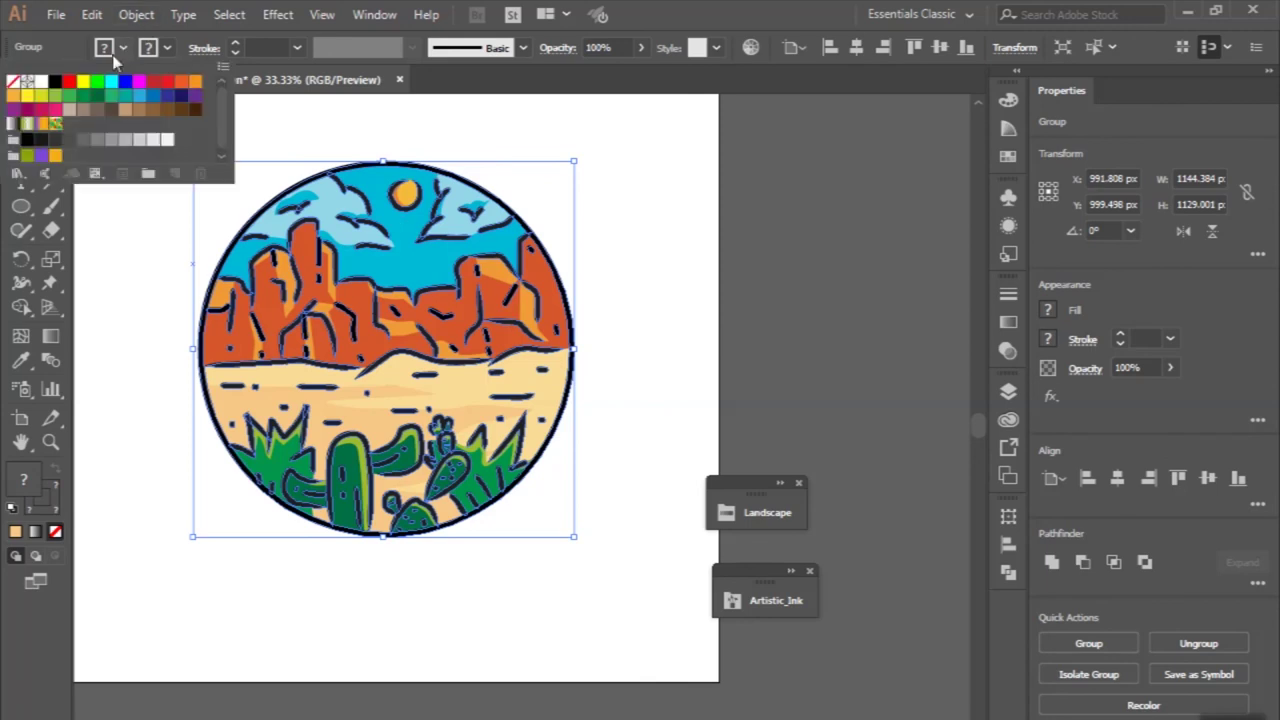
click(56, 86)
click(122, 284)
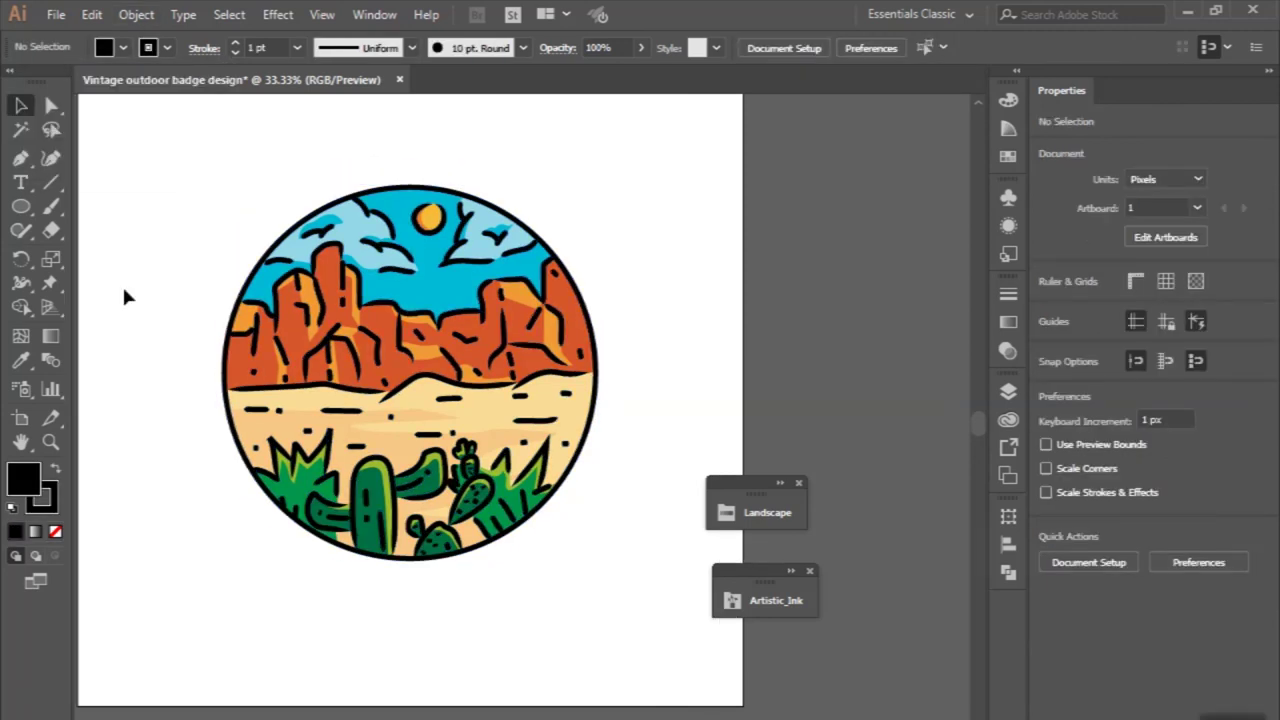
key(ctrl+minus)
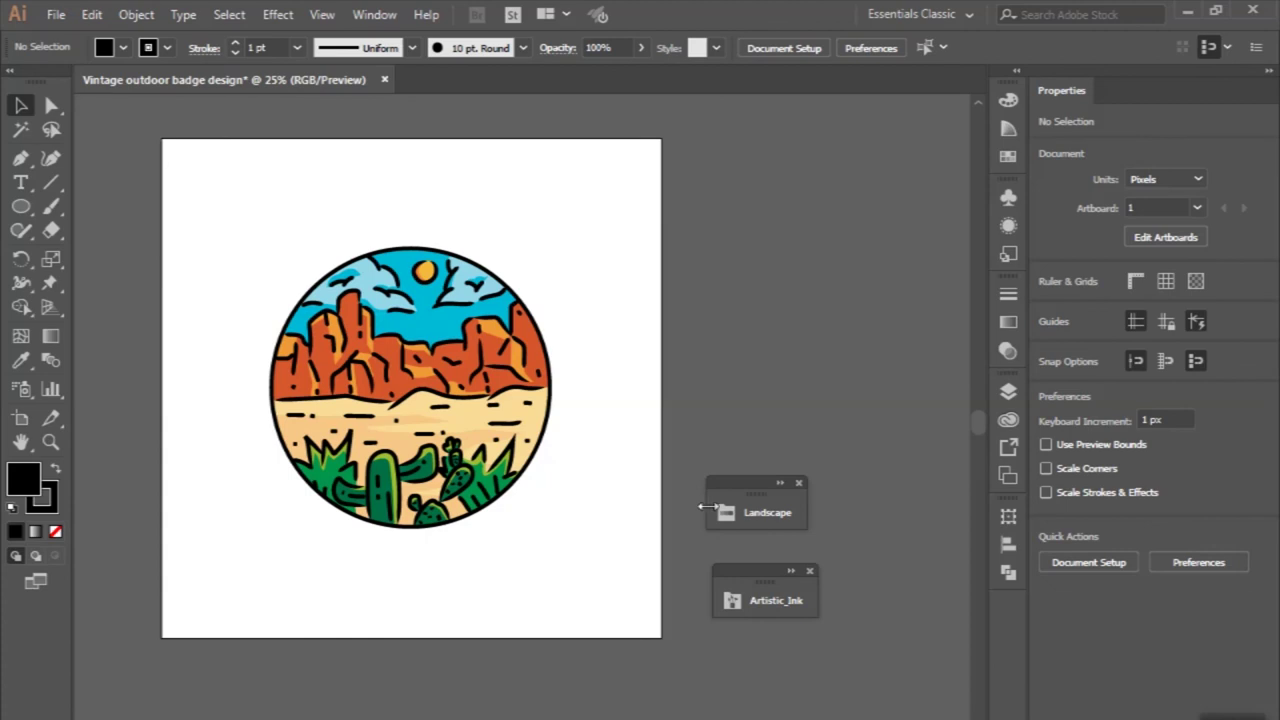
Move the Landscape panel to the lower right with Artistic_Ink docked below it.
drag(756, 490, 912, 654)
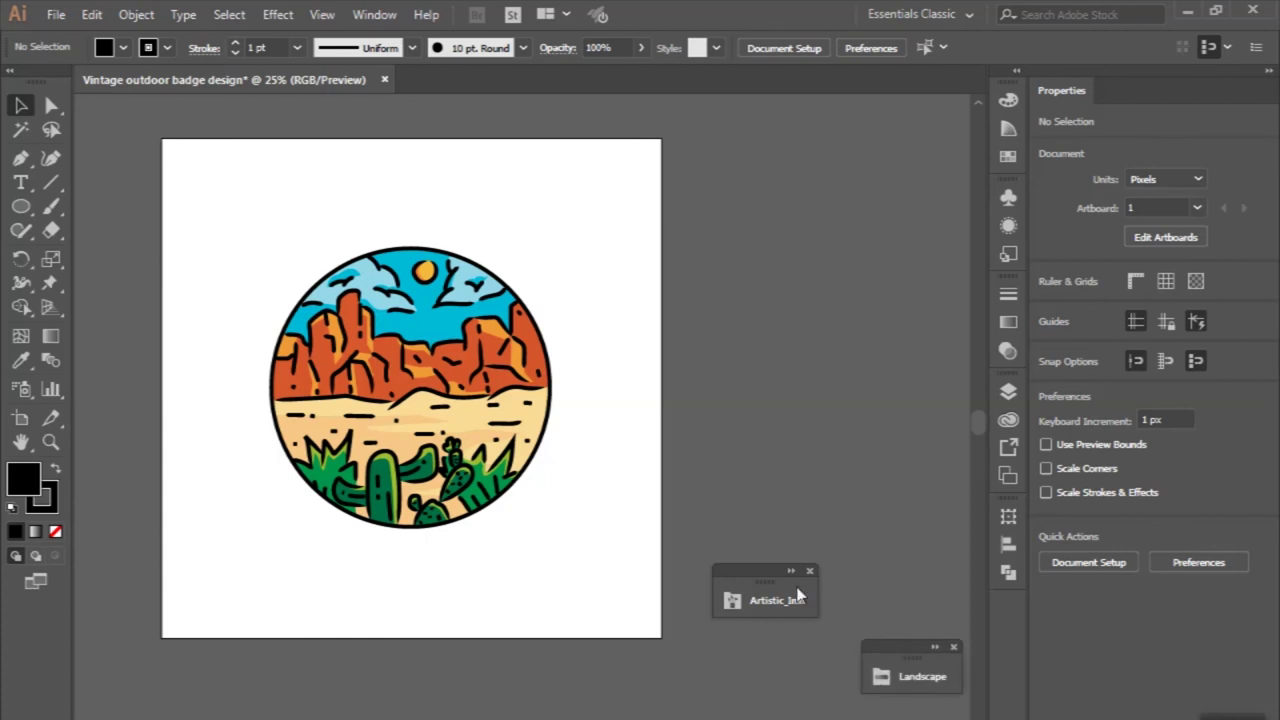
drag(770, 578, 885, 706)
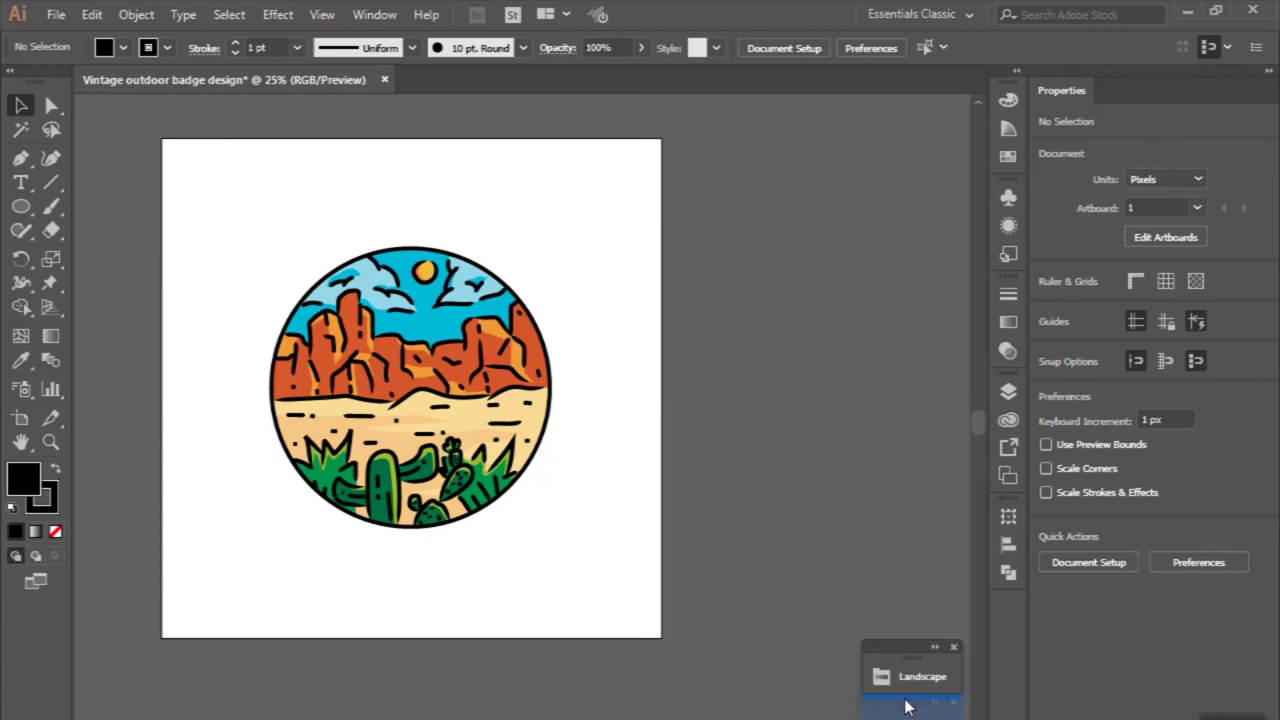
scroll(752, 582, left, 2)
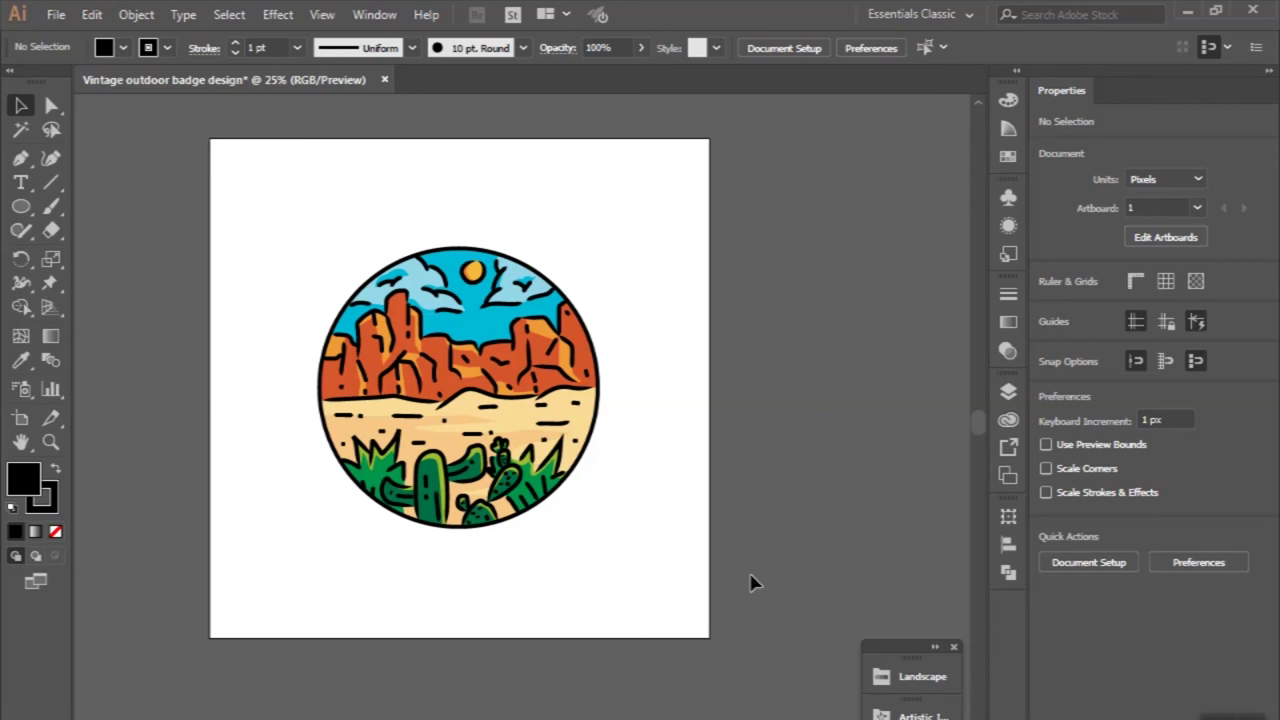
scroll(752, 582, up, 1)
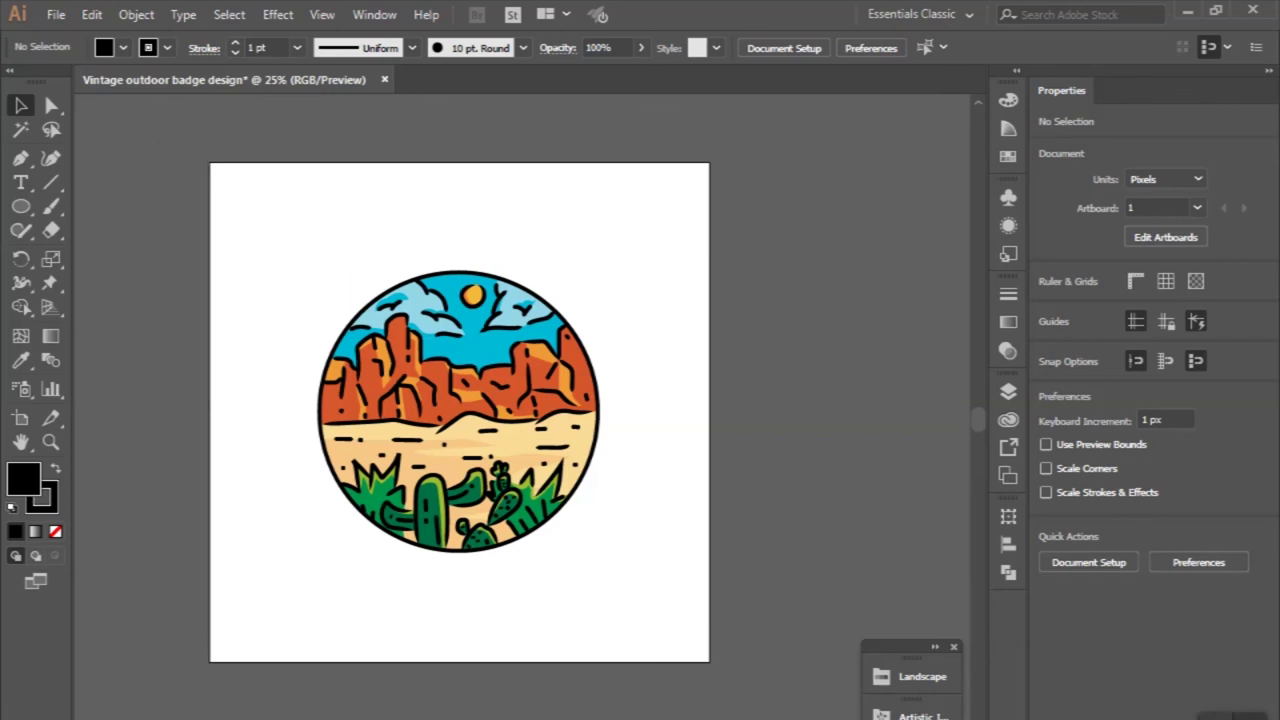